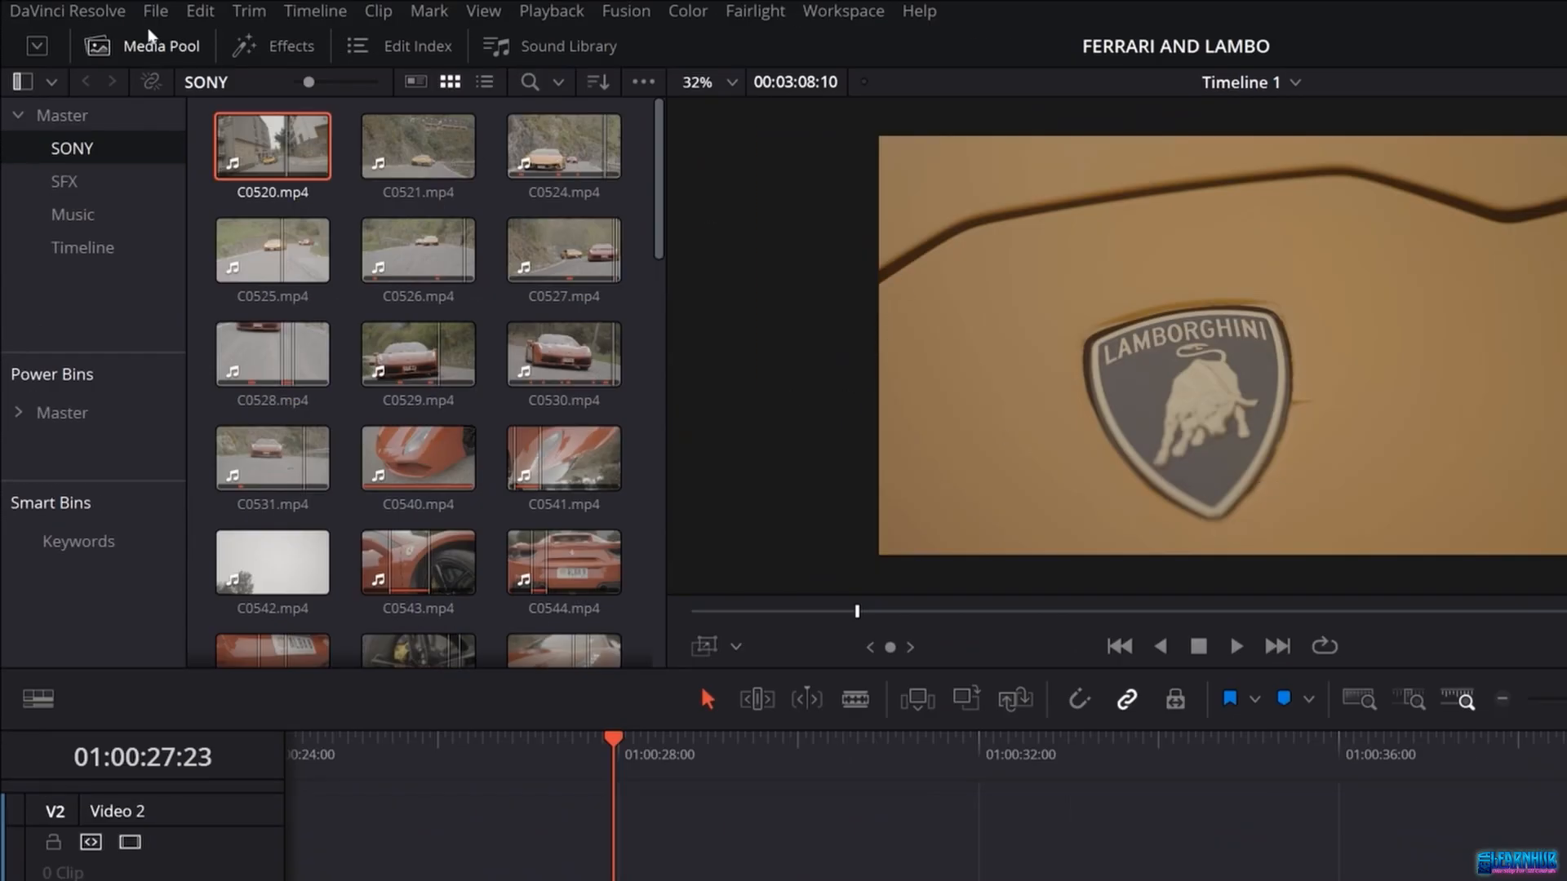
# Browse the SFX bin and open the Music bin in the media pool.
pyautogui.click(129, 45)
pyautogui.click(129, 45)
pyautogui.click(98, 181)
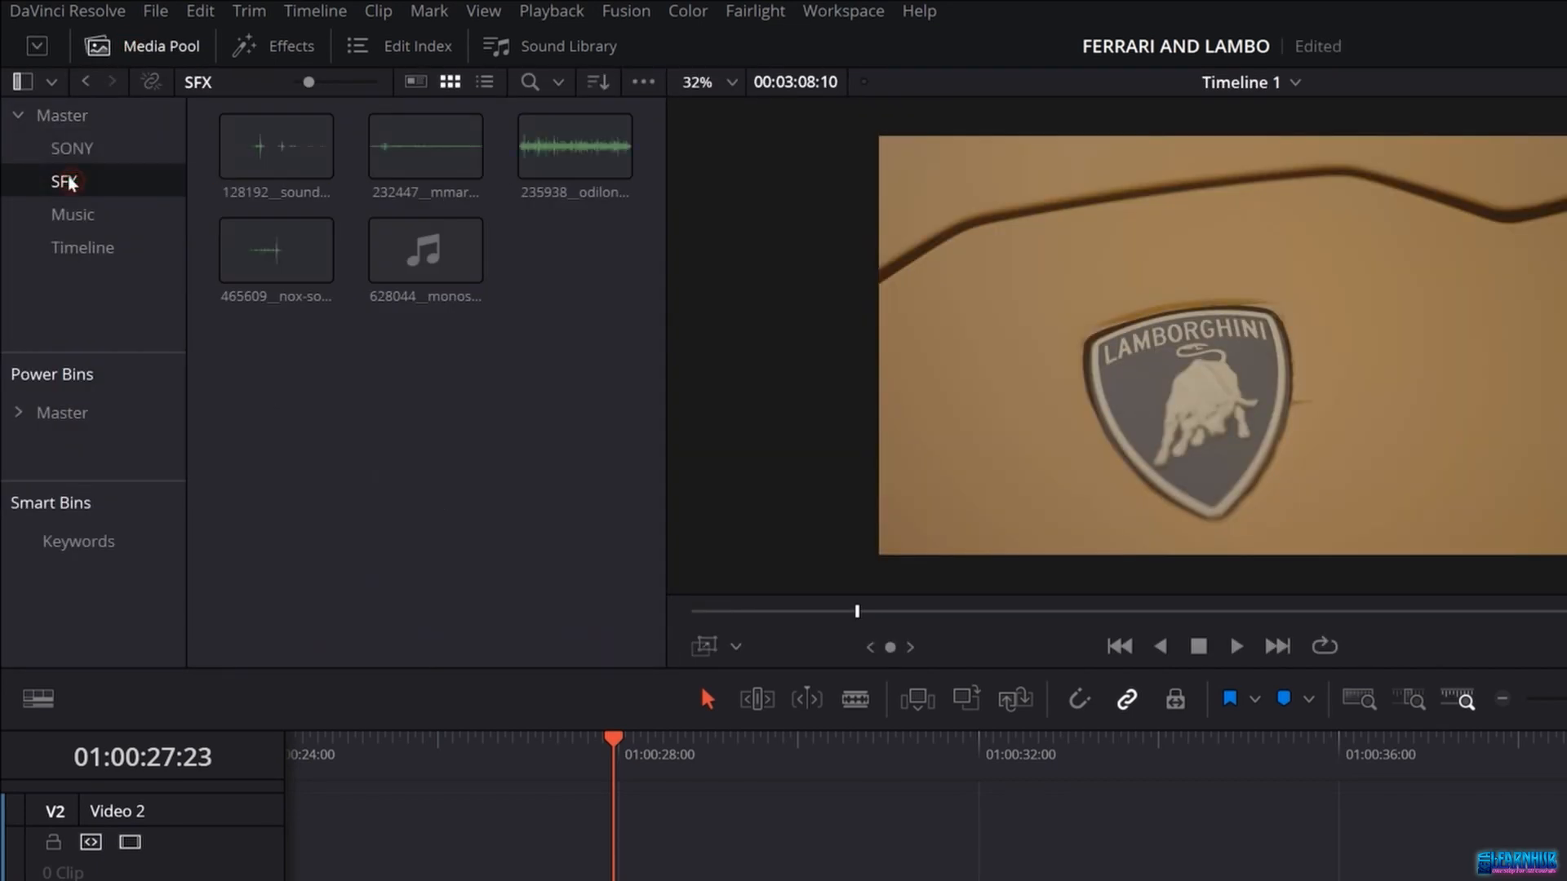
pyautogui.click(79, 210)
pyautogui.click(77, 190)
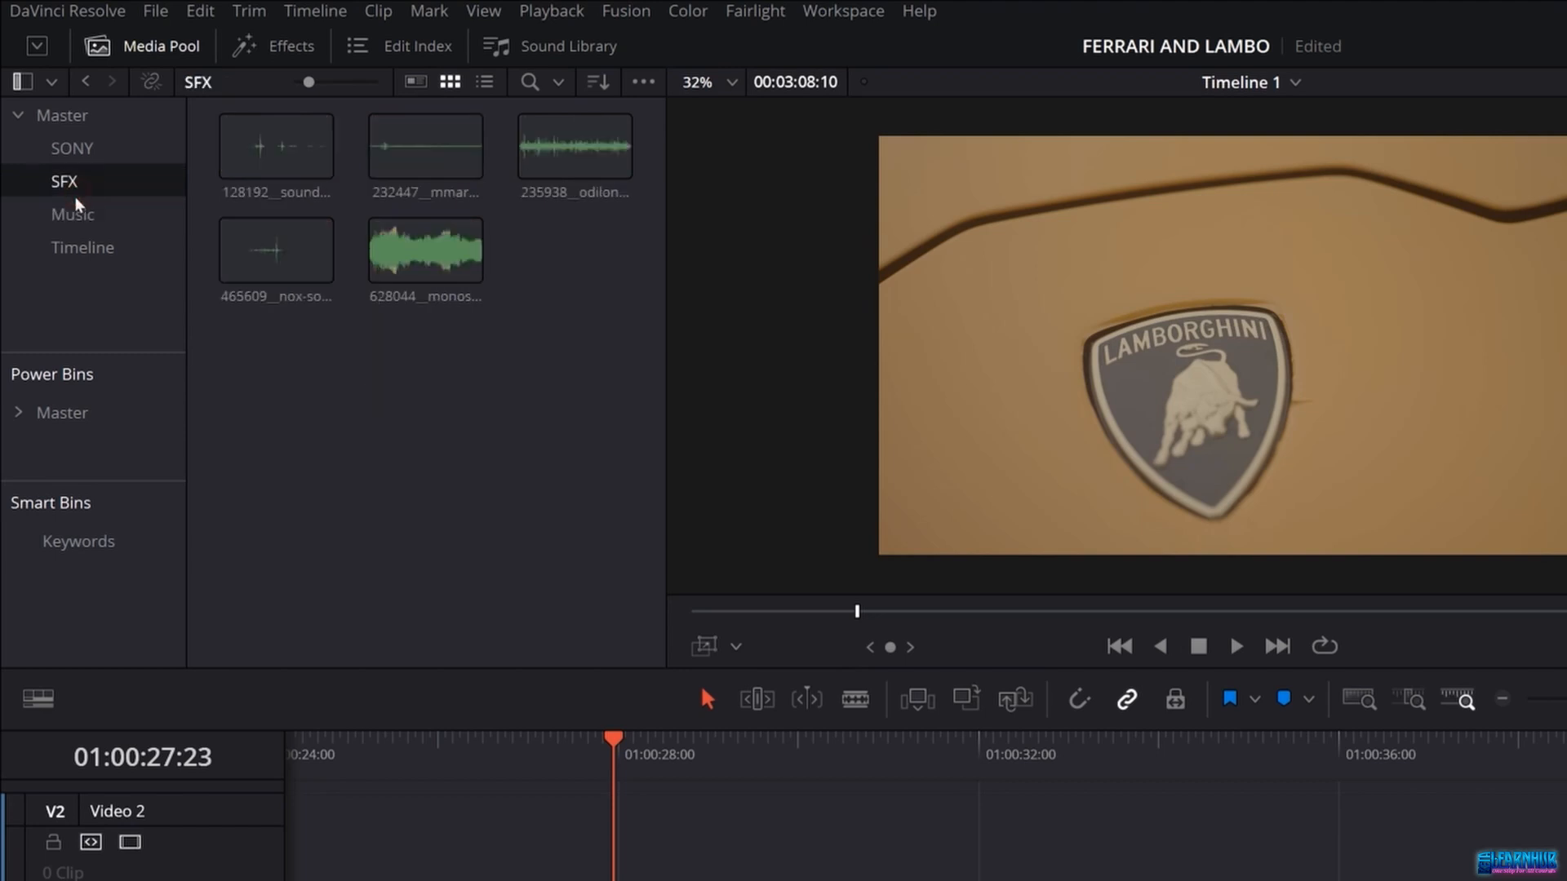
pyautogui.click(78, 208)
pyautogui.click(79, 189)
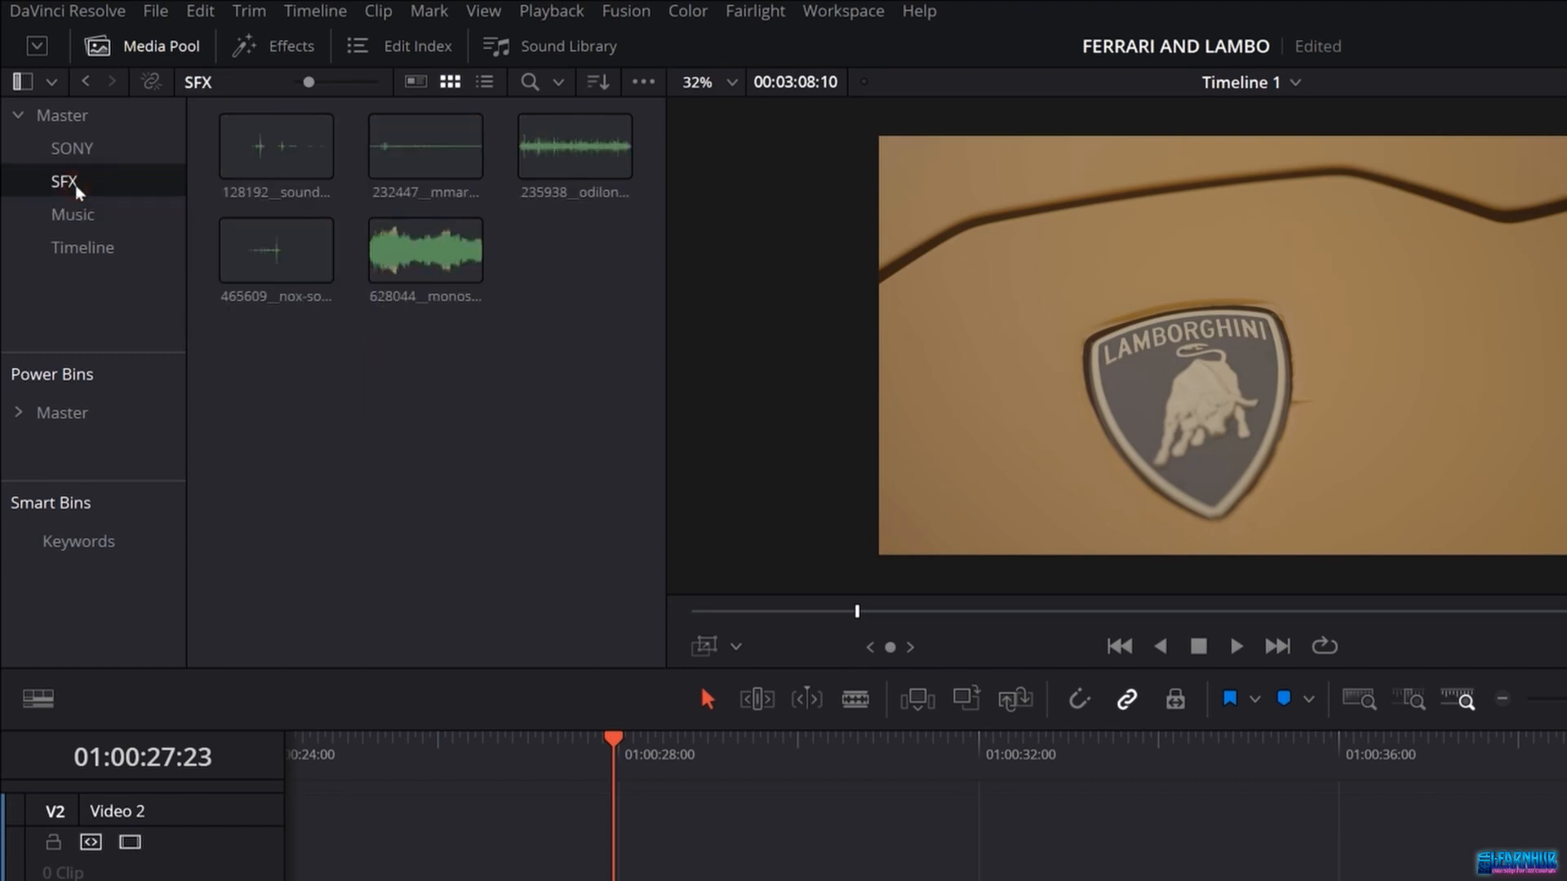
pyautogui.click(78, 217)
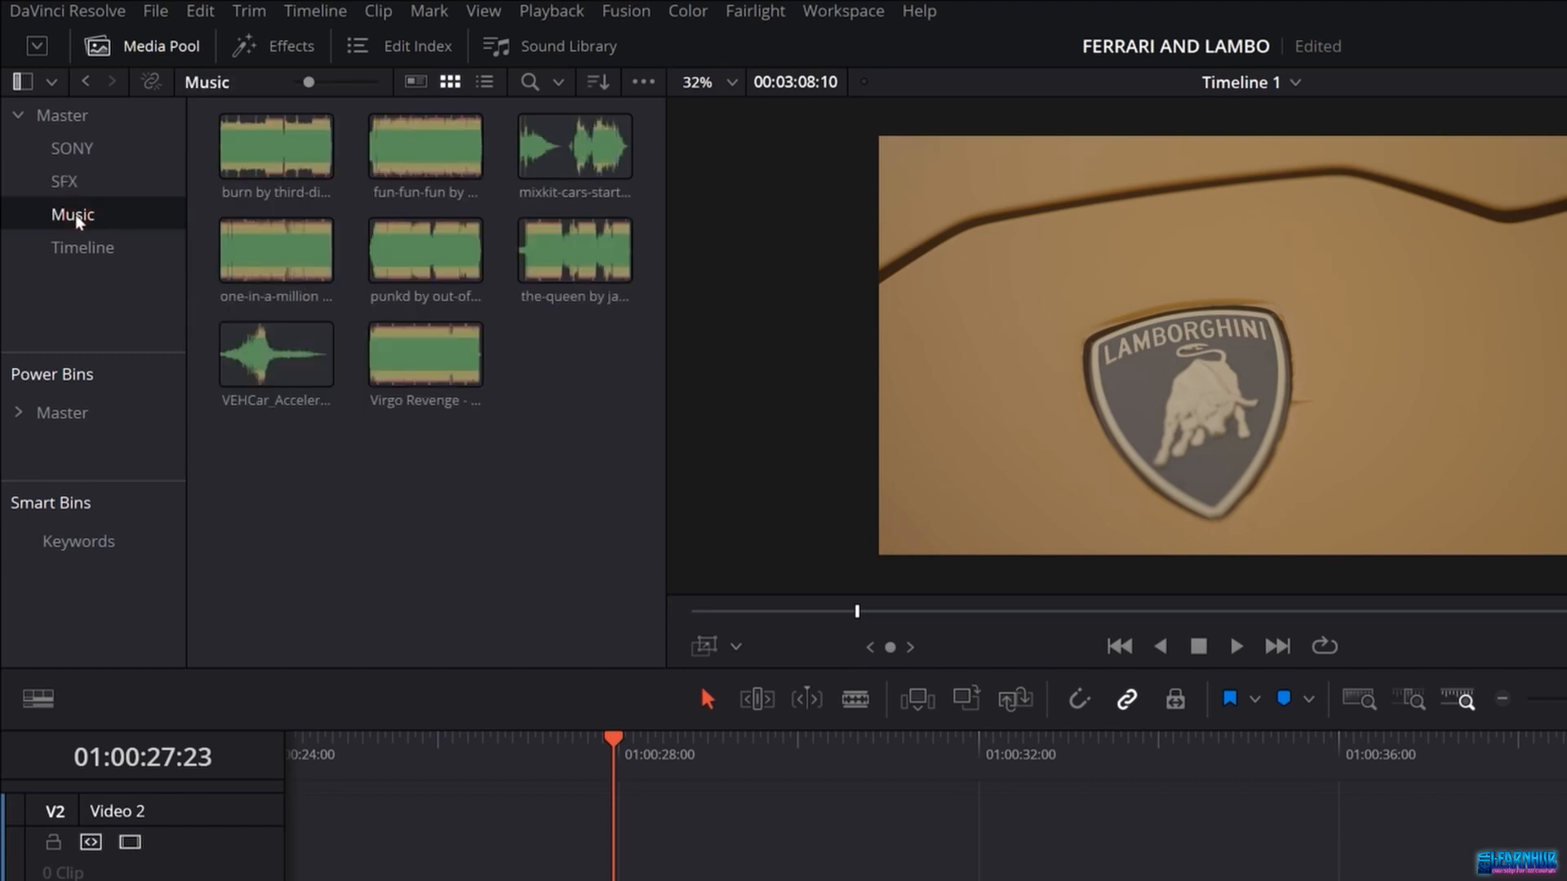
# Load the the-queen track from the Music bin into the source viewer and audition a section further into the song.
pyautogui.doubleClick(613, 297)
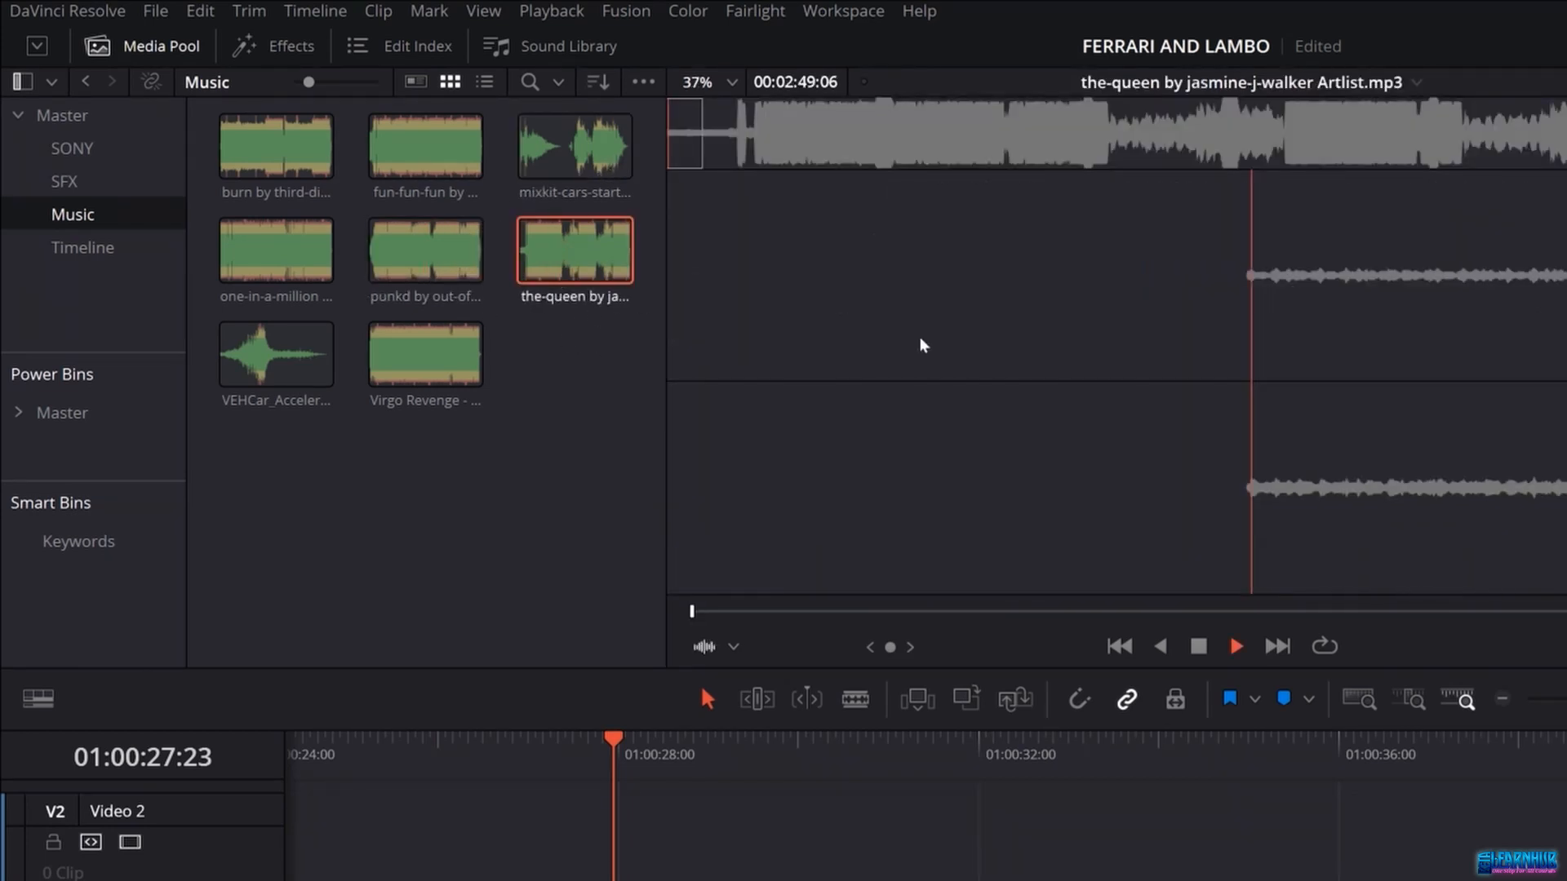
pyautogui.click(821, 611)
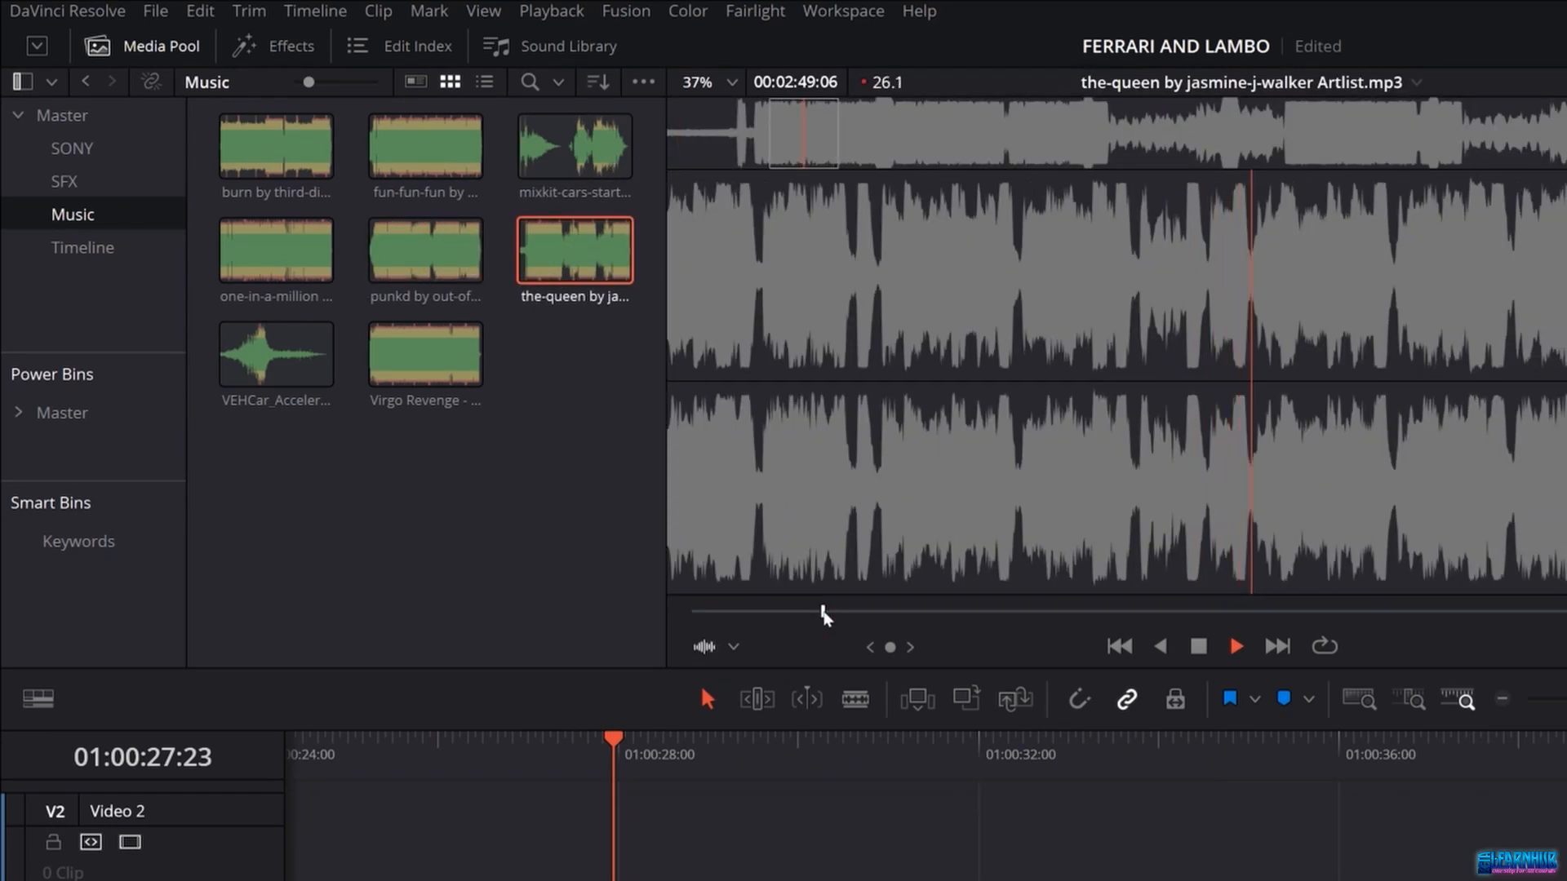
pyautogui.press('space')
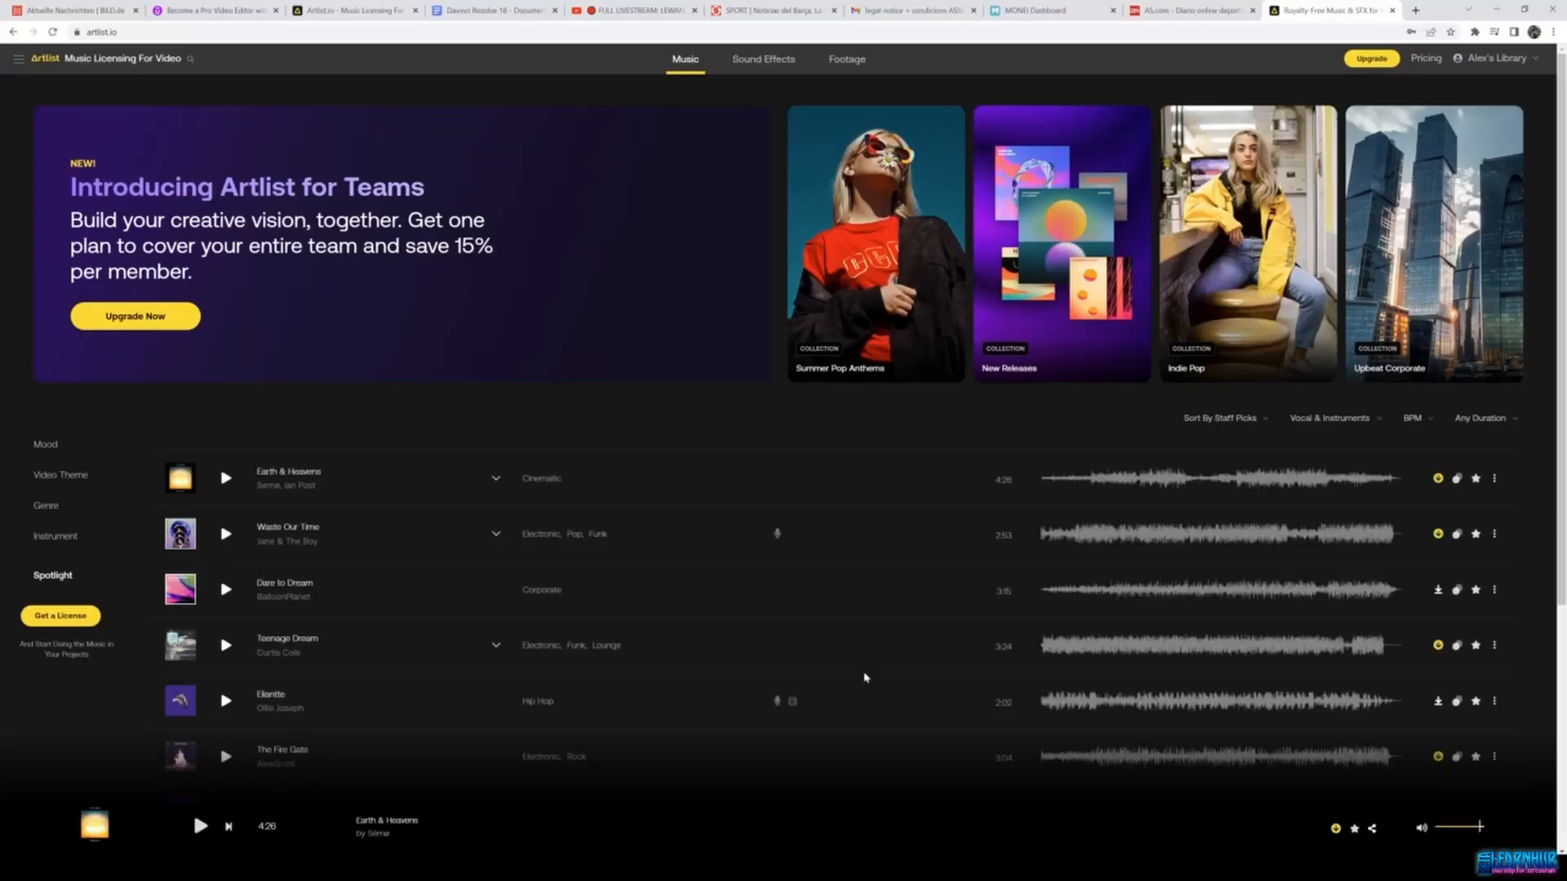
# On the Artlist website, browse the music catalogue and its Video Theme, Genre and Instrument filter lists.
pyautogui.scroll(-9, 135, 444)
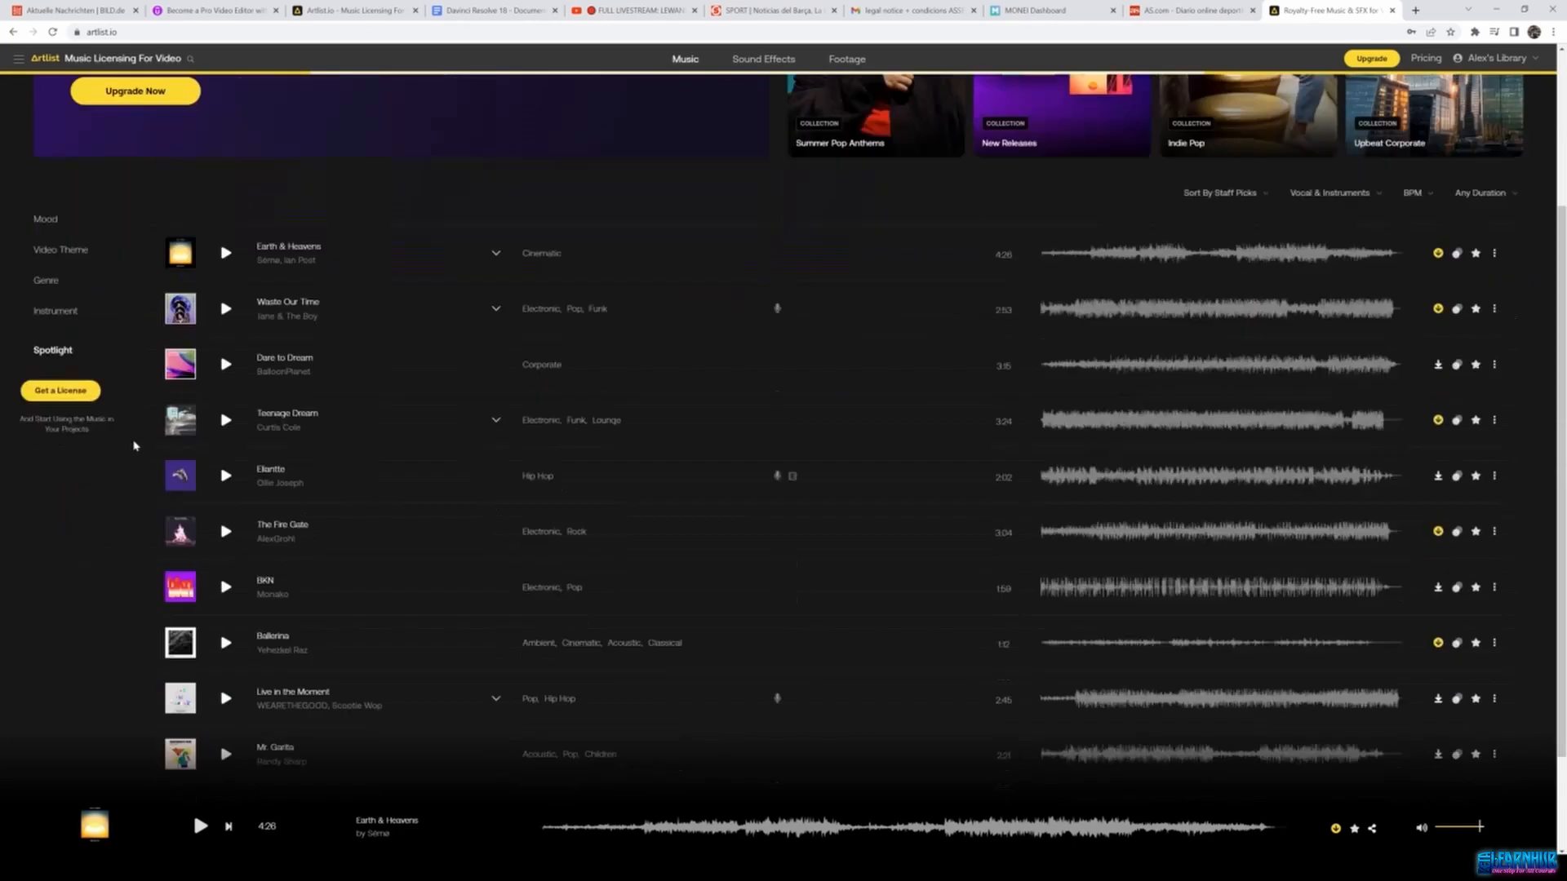
pyautogui.scroll(9, 136, 445)
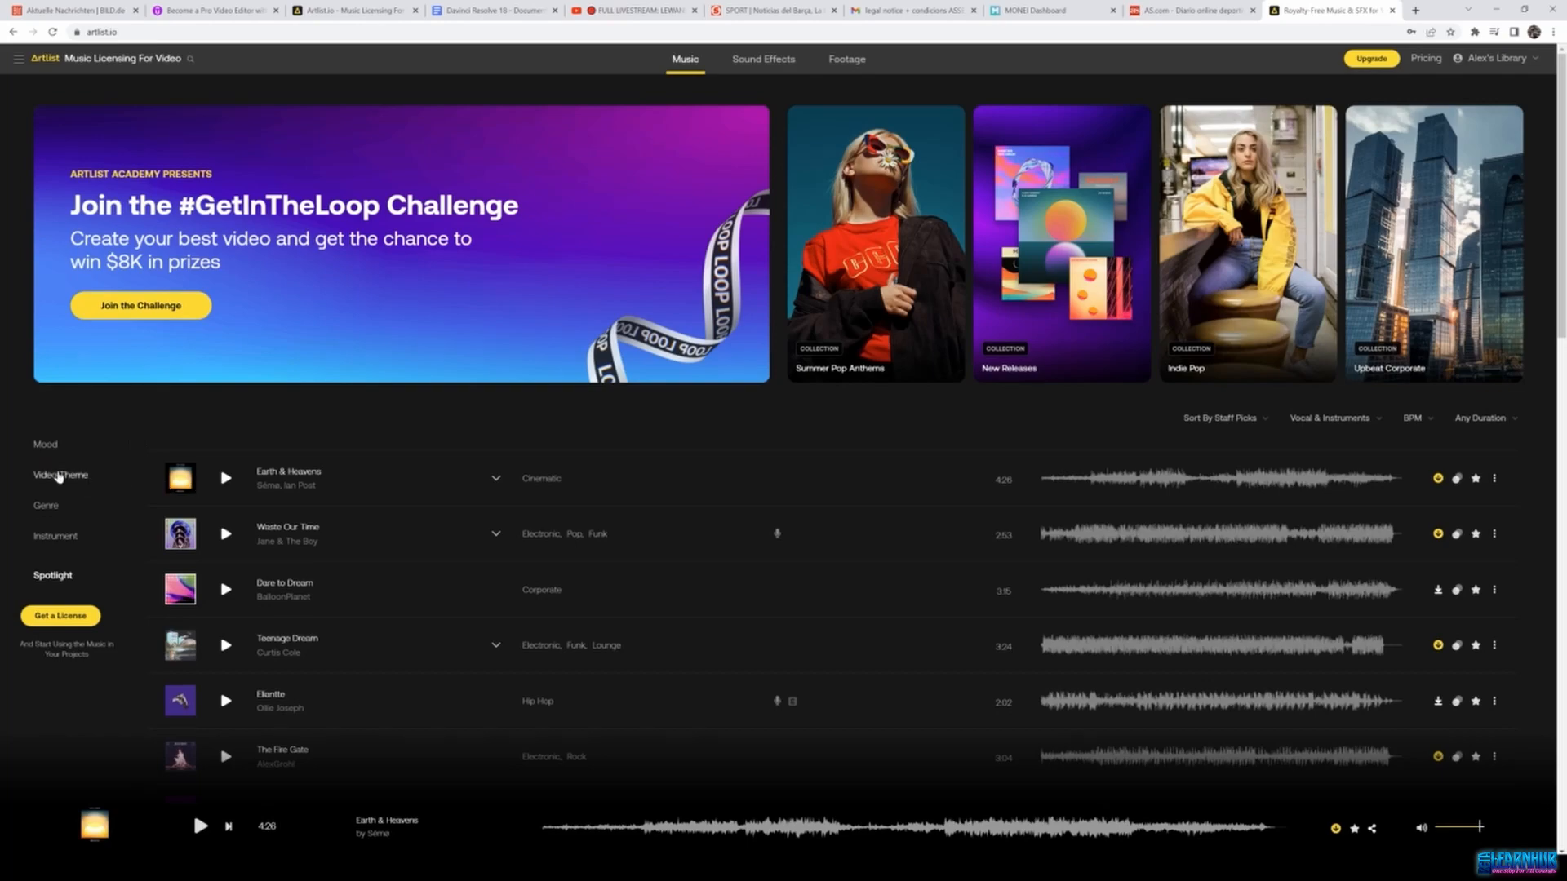
pyautogui.click(60, 474)
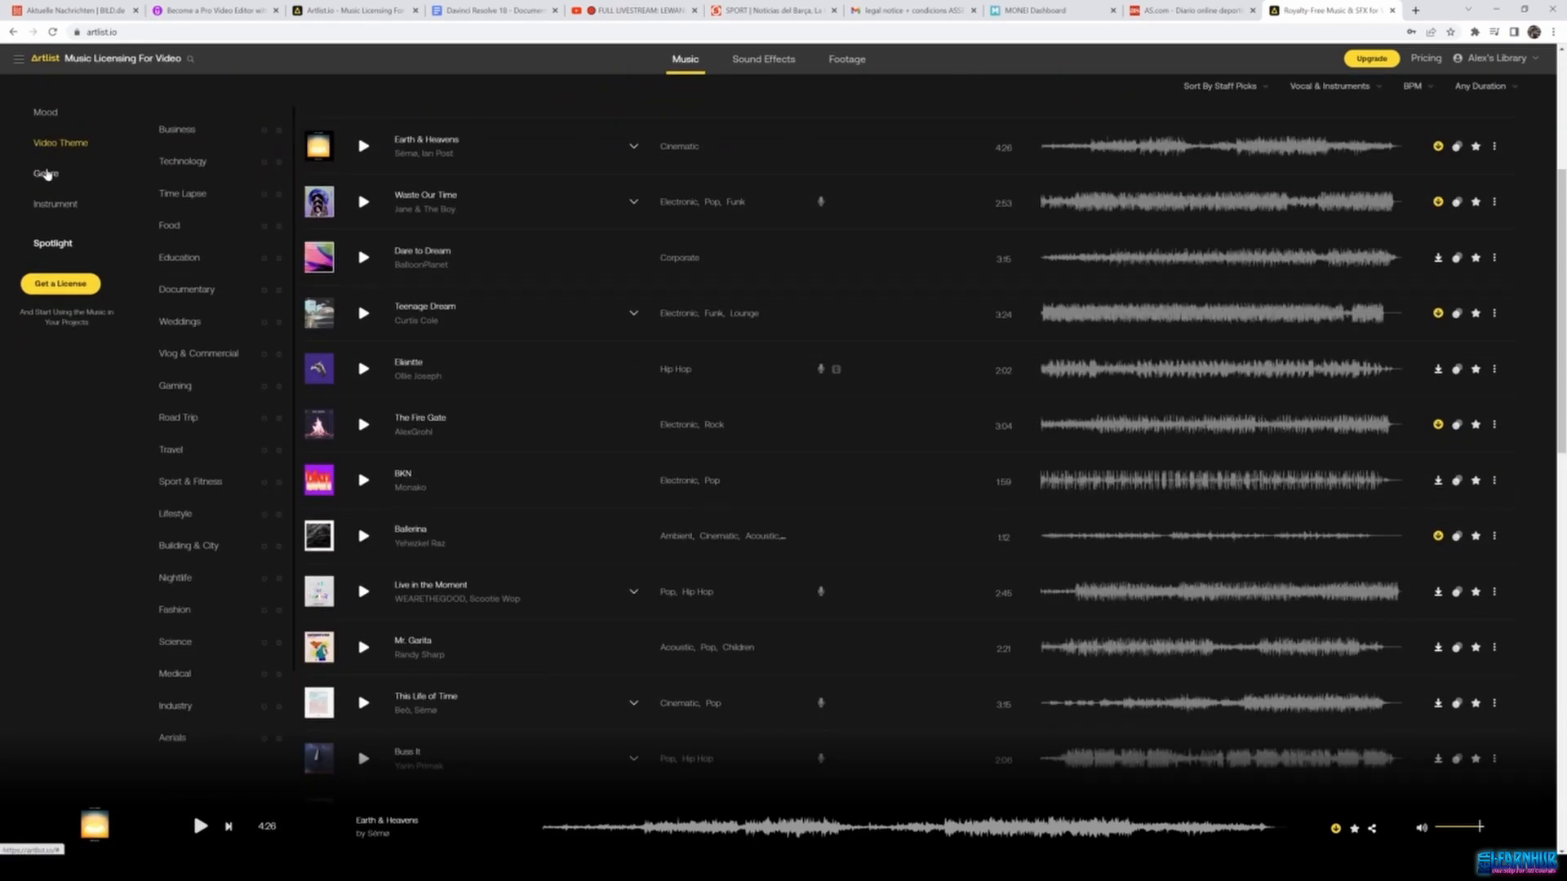
pyautogui.click(46, 174)
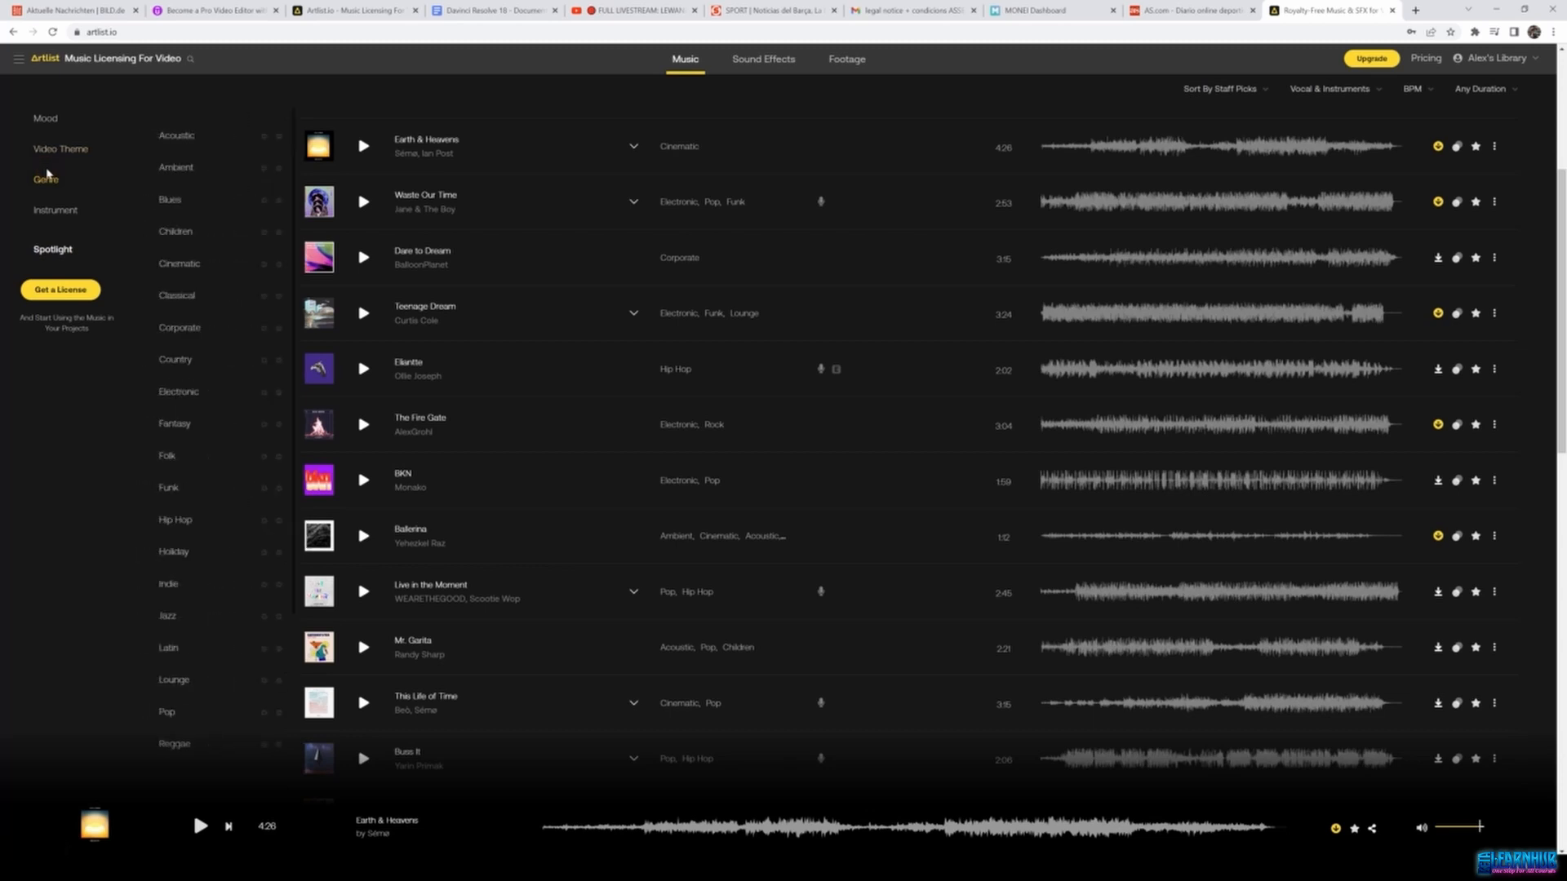
pyautogui.click(58, 212)
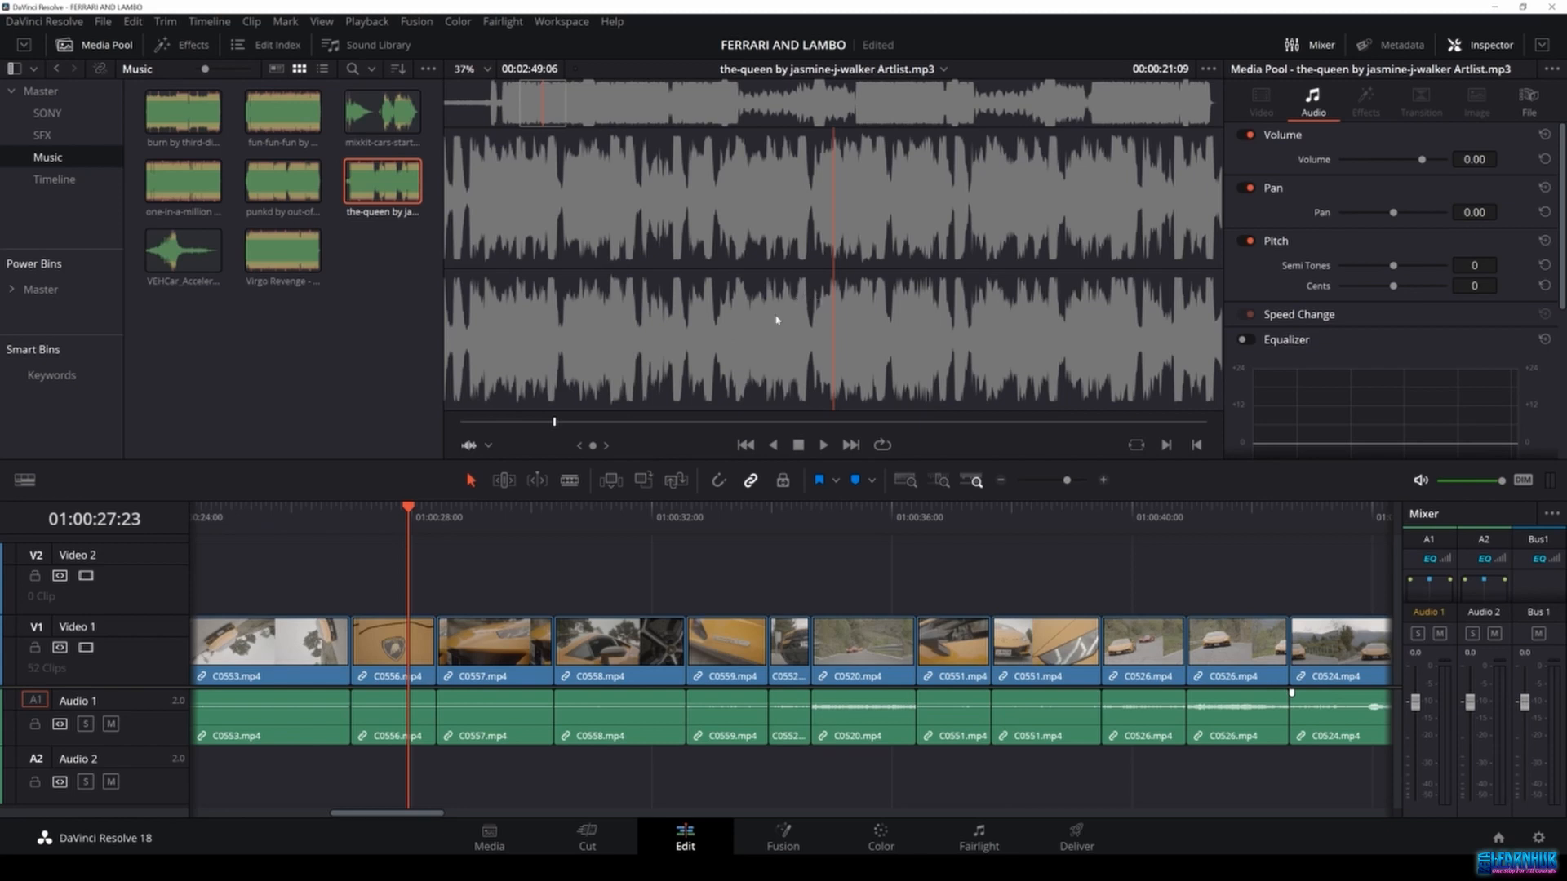
# In DaVinci Resolve, locate the brief dip in the the-queen waveform by ear and mark the in point at 00:00:49:05.
pyautogui.click(678, 422)
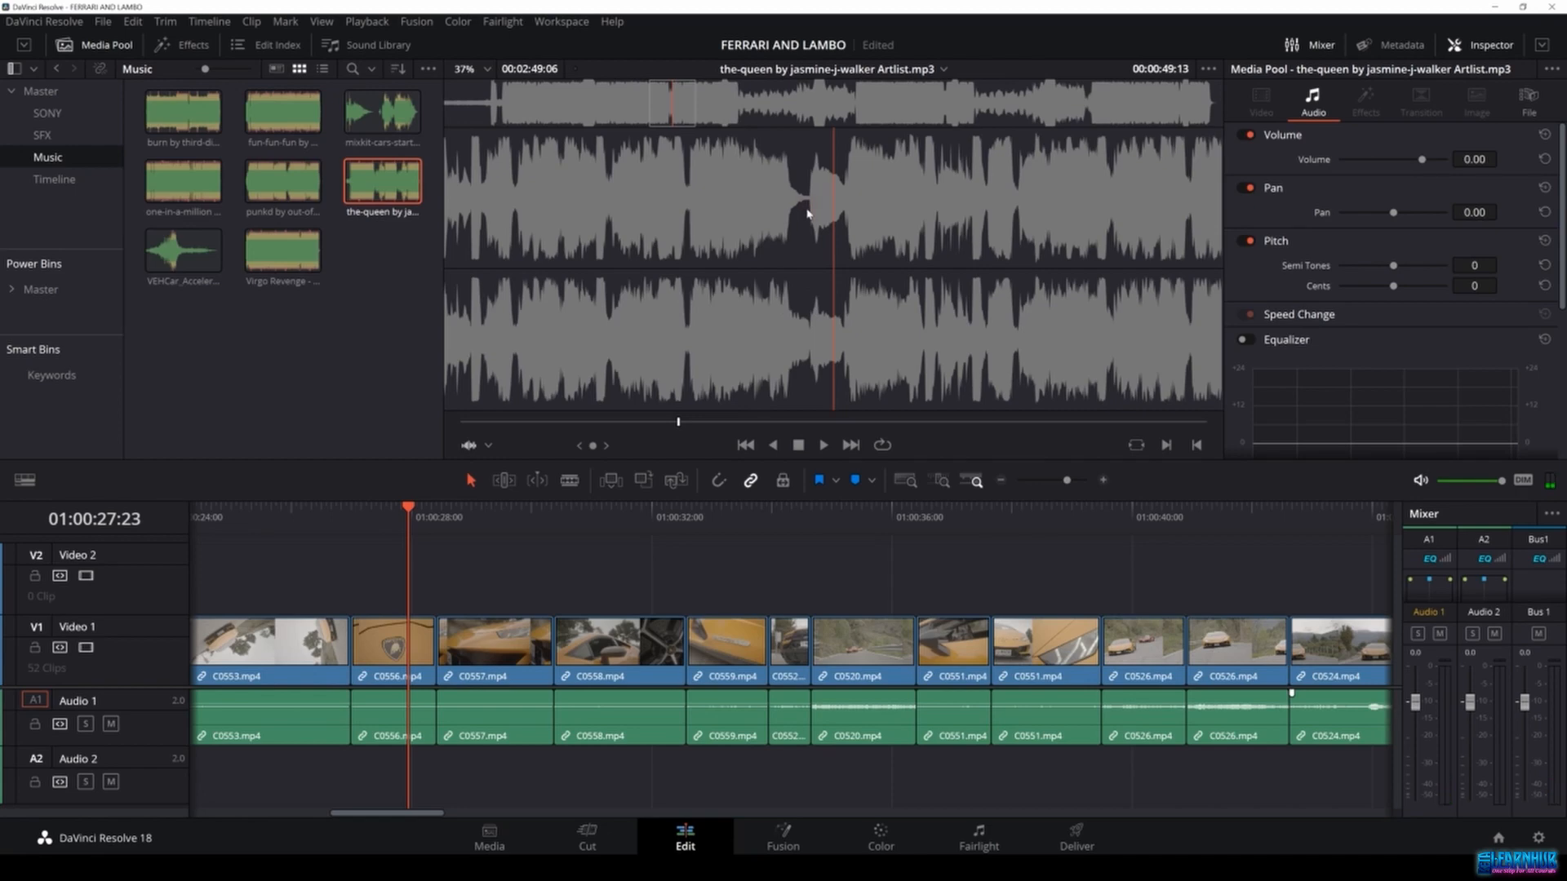
pyautogui.click(675, 422)
pyautogui.press('space')
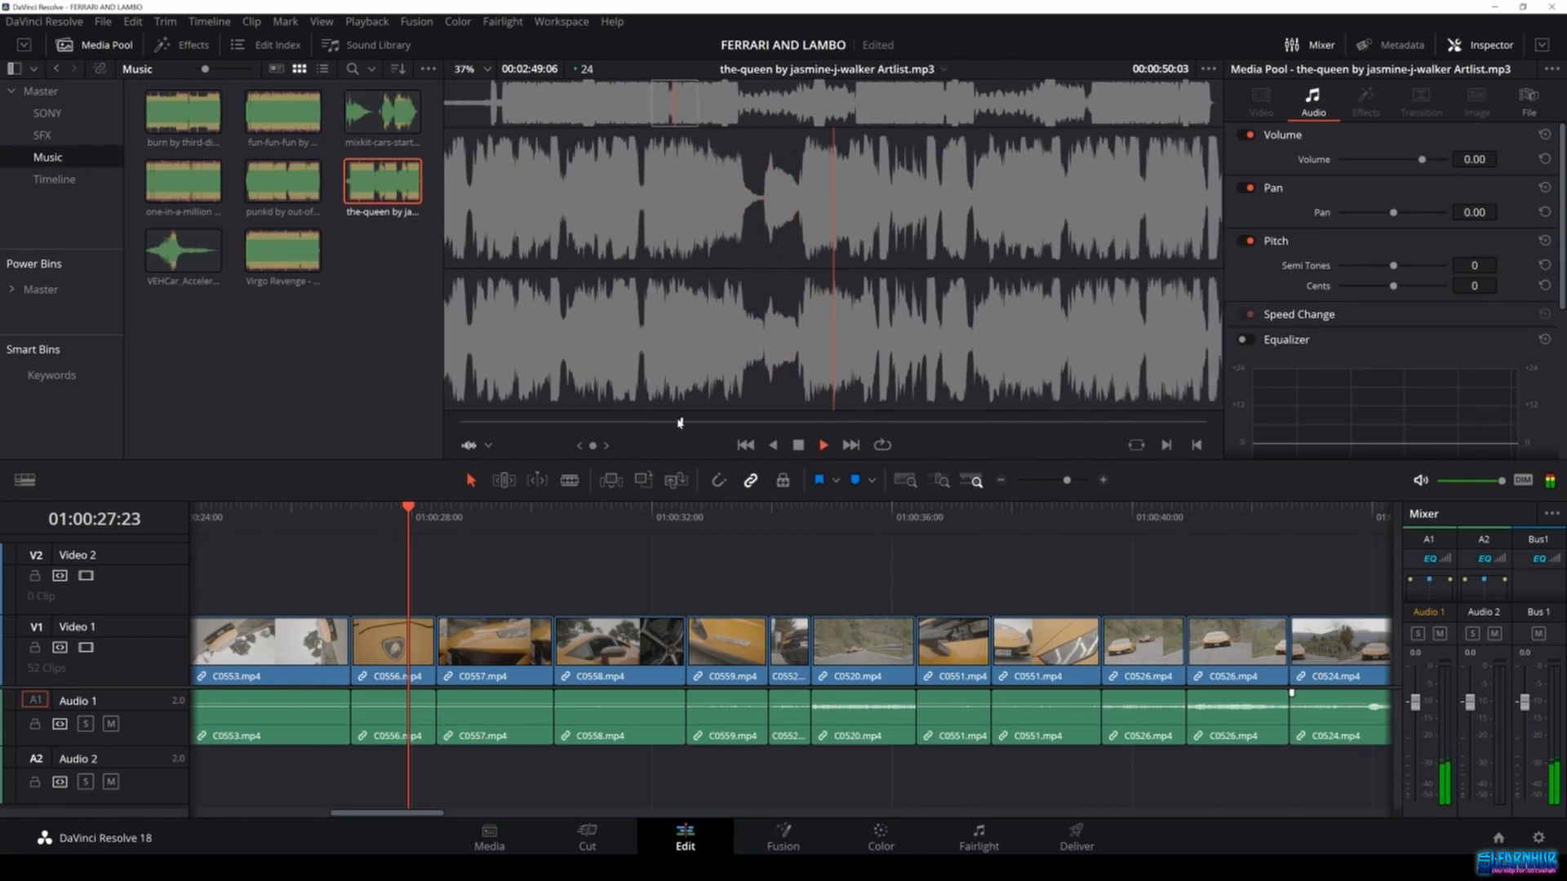
pyautogui.press('space')
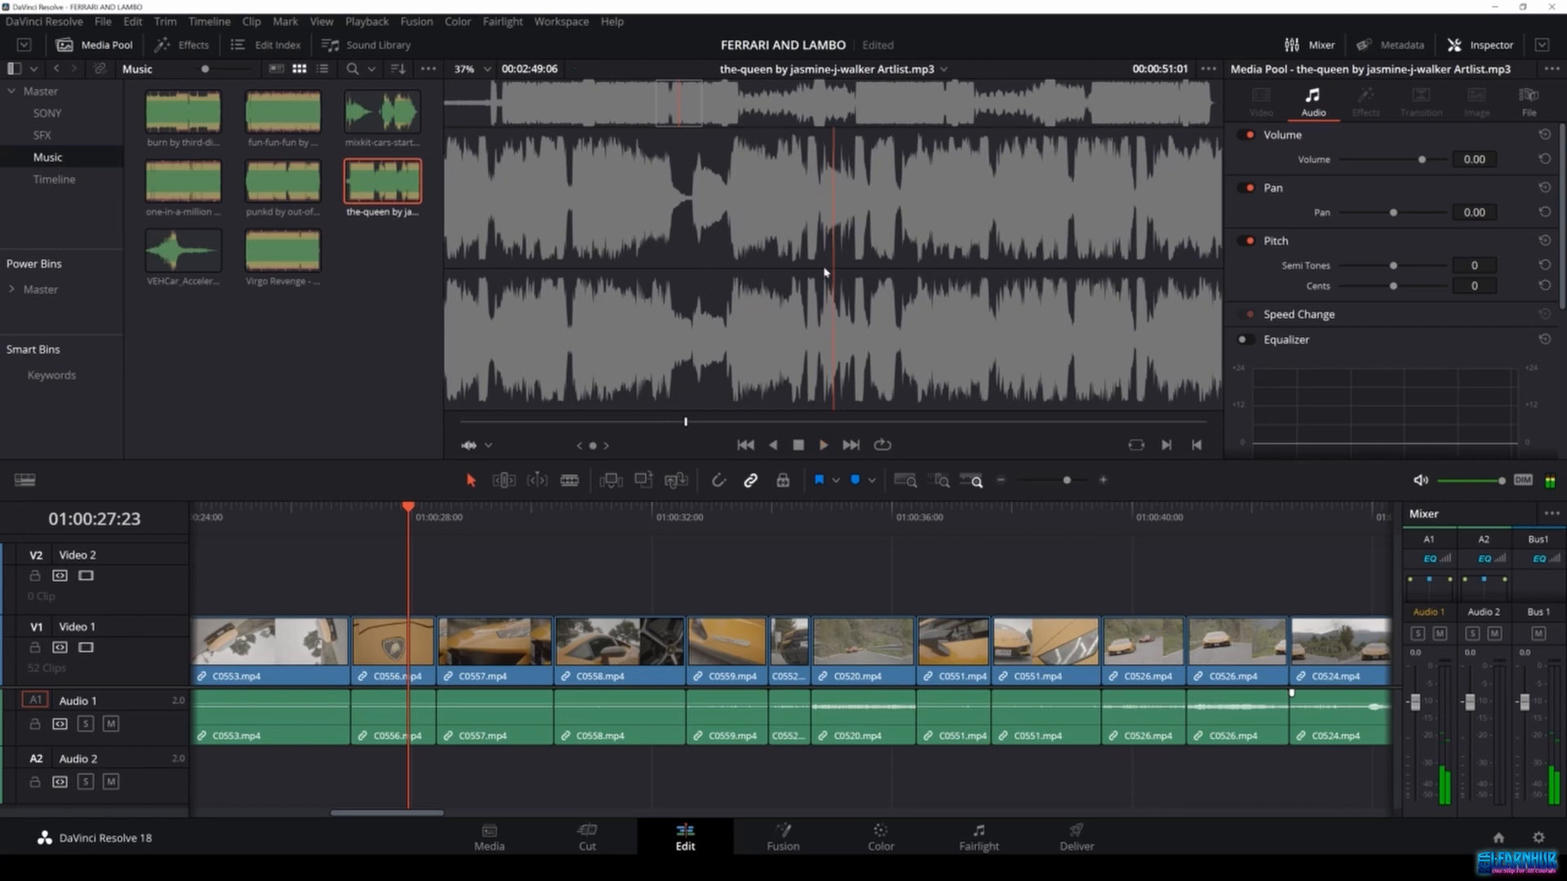
pyautogui.click(683, 423)
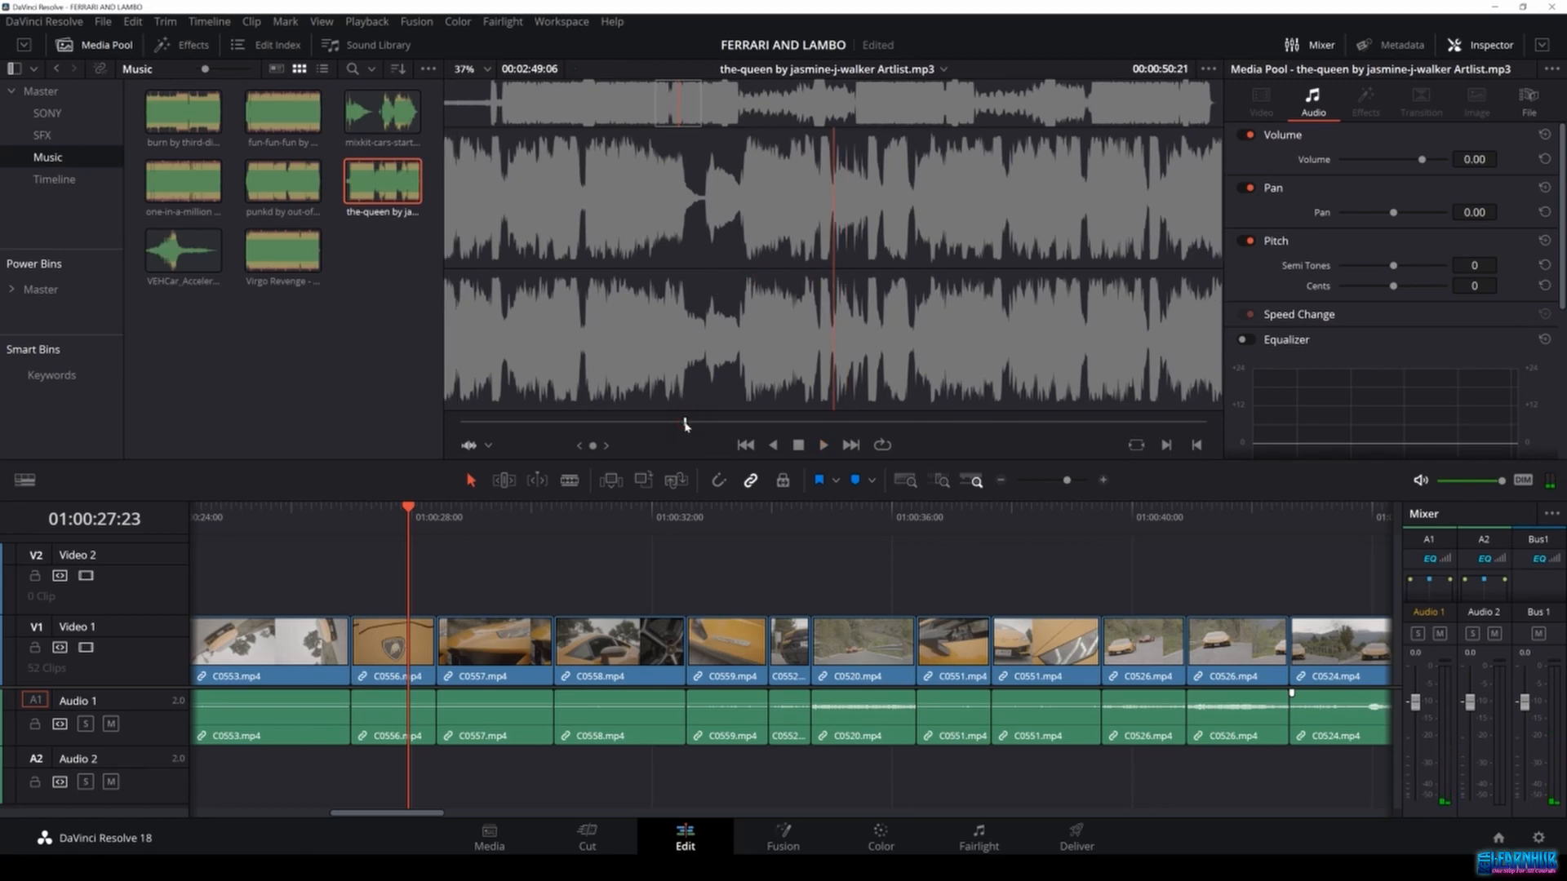
pyautogui.moveTo(681, 421); pyautogui.dragTo(677, 421)
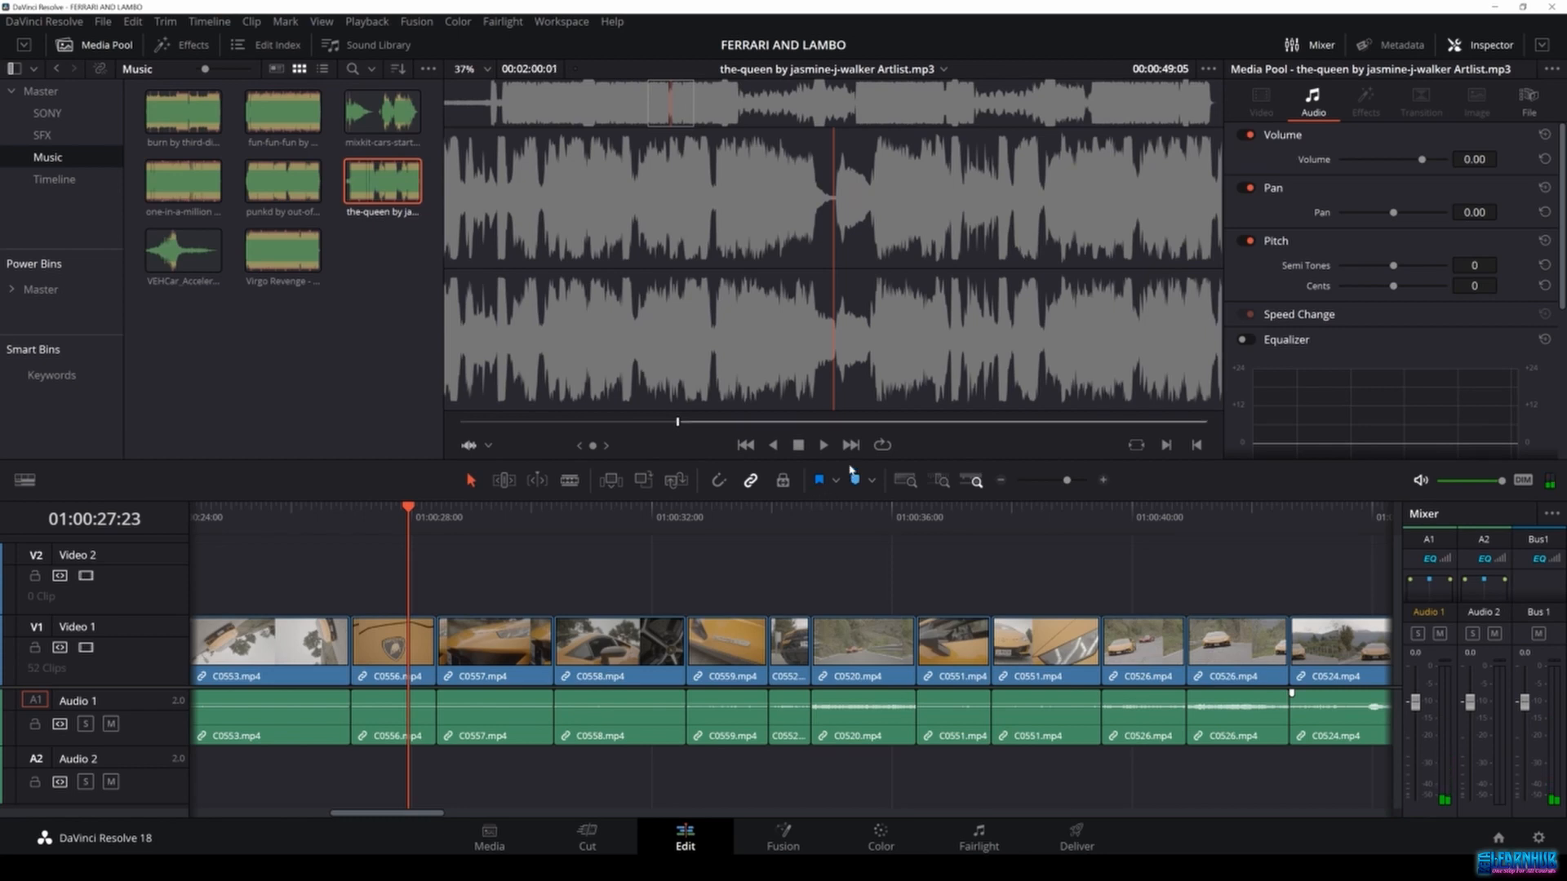
# Mark the song's out point at 00:01:44:03, place the section on Audio 2 from the start of C0557.mp4, and play it.
pyautogui.click(920, 421)
pyautogui.press('o')
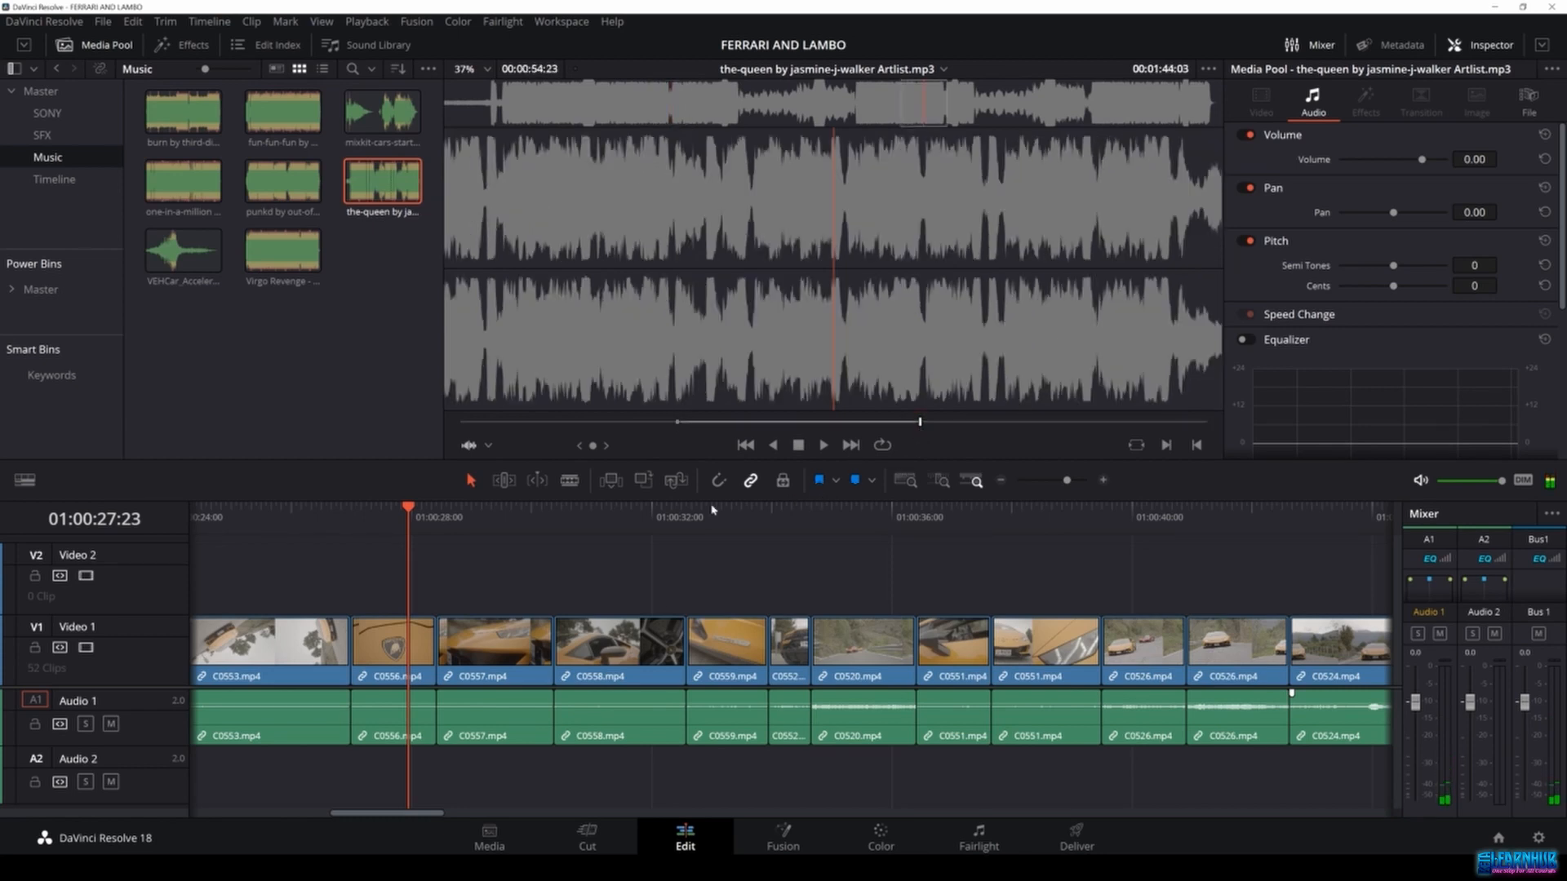
pyautogui.moveTo(867, 284); pyautogui.dragTo(437, 764)
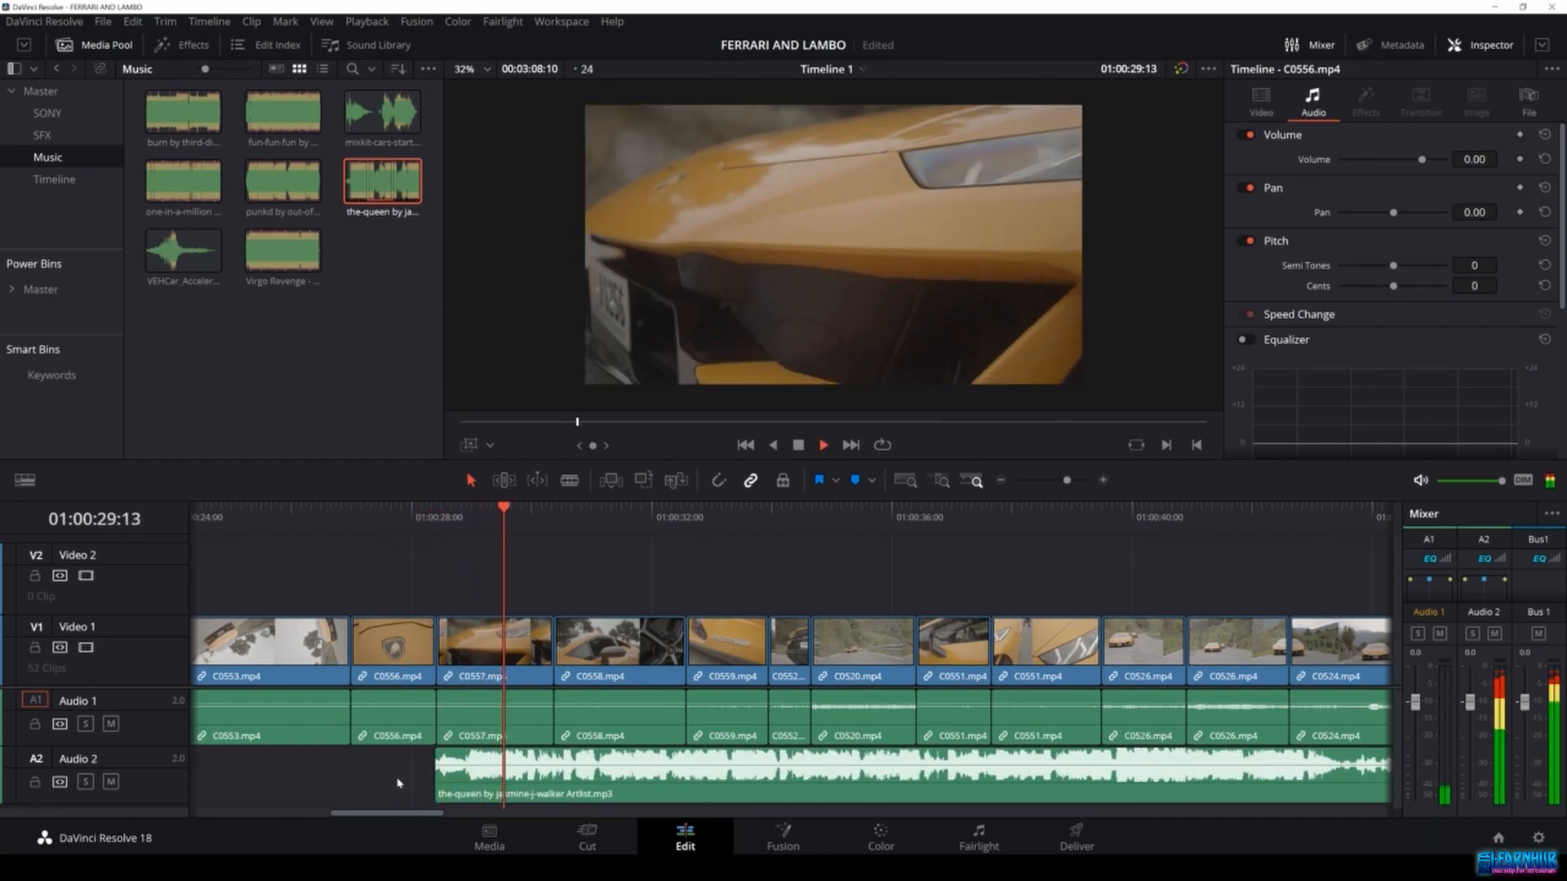
pyautogui.press('space')
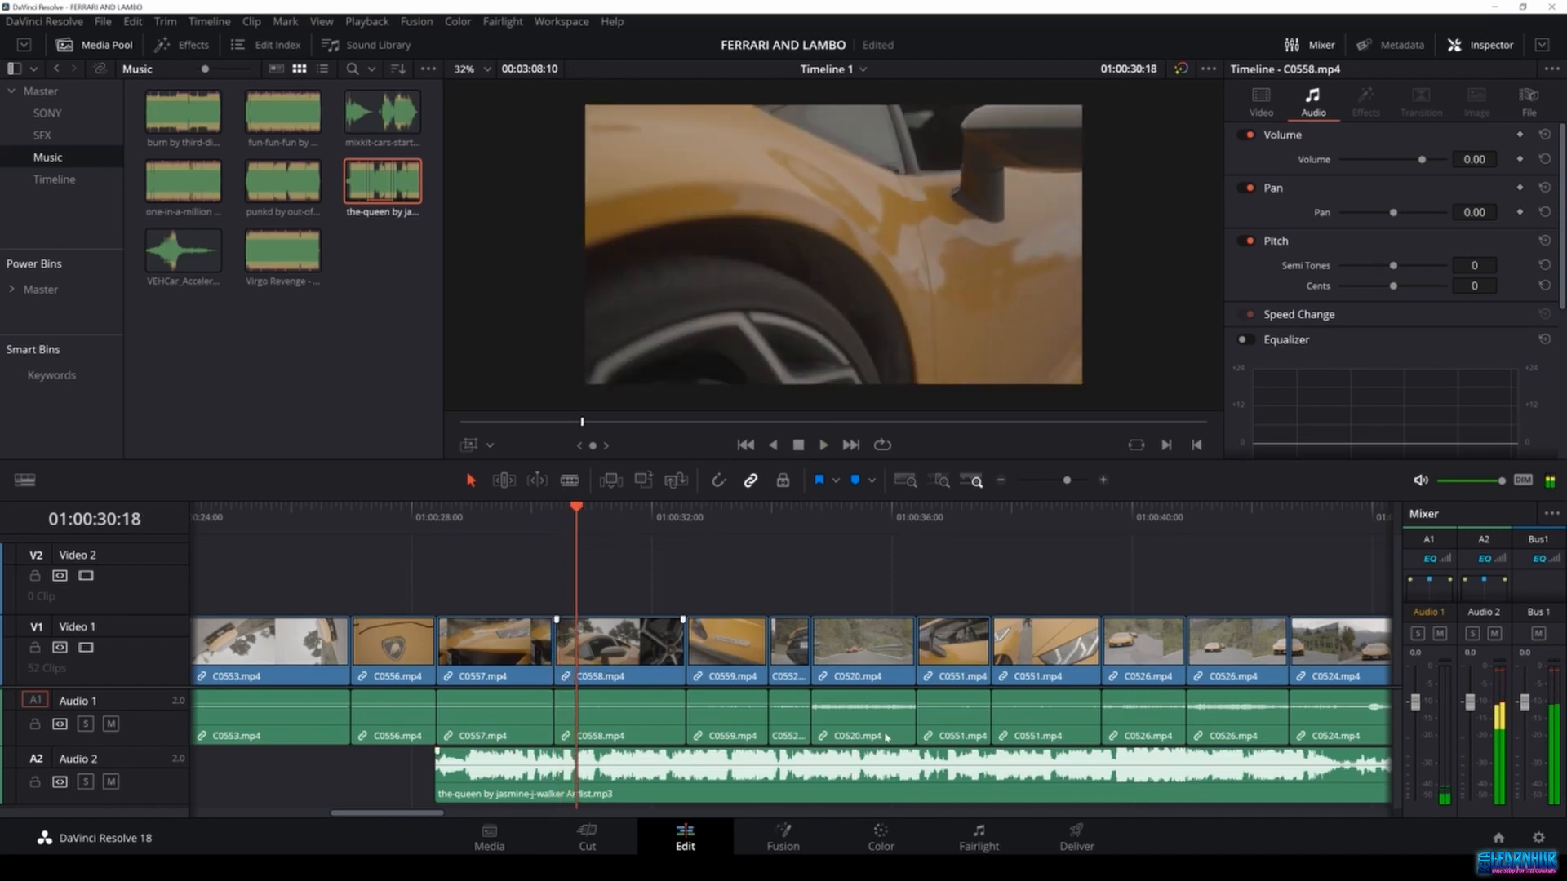
# Move the song section on Audio 2 to the start of the first video clip and play the timeline from there.
pyautogui.scroll(-4, 882, 733)
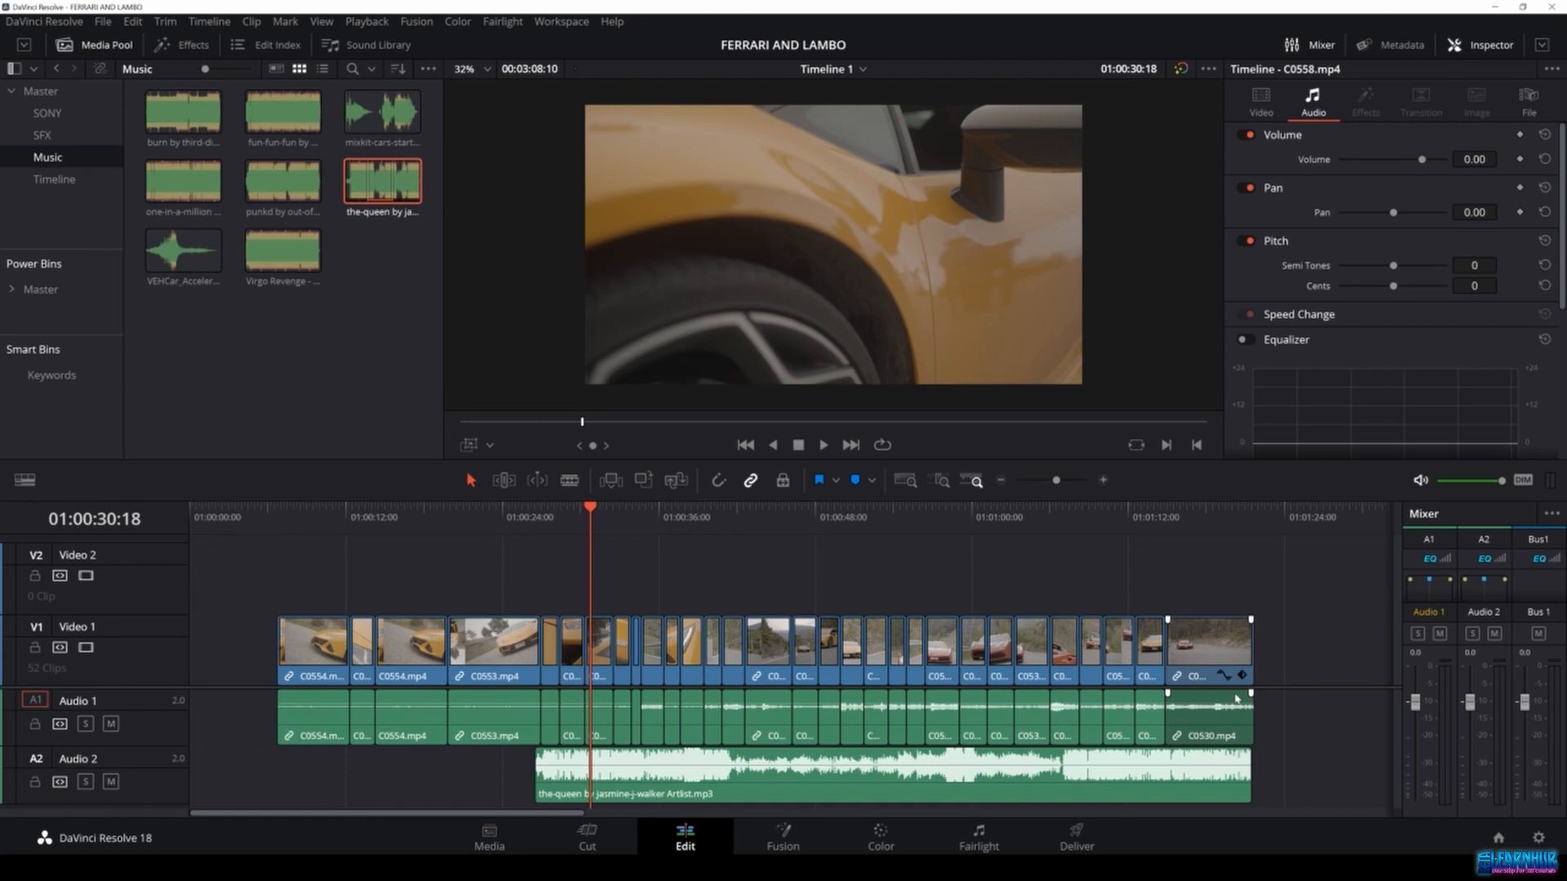
pyautogui.scroll(3, 976, 609)
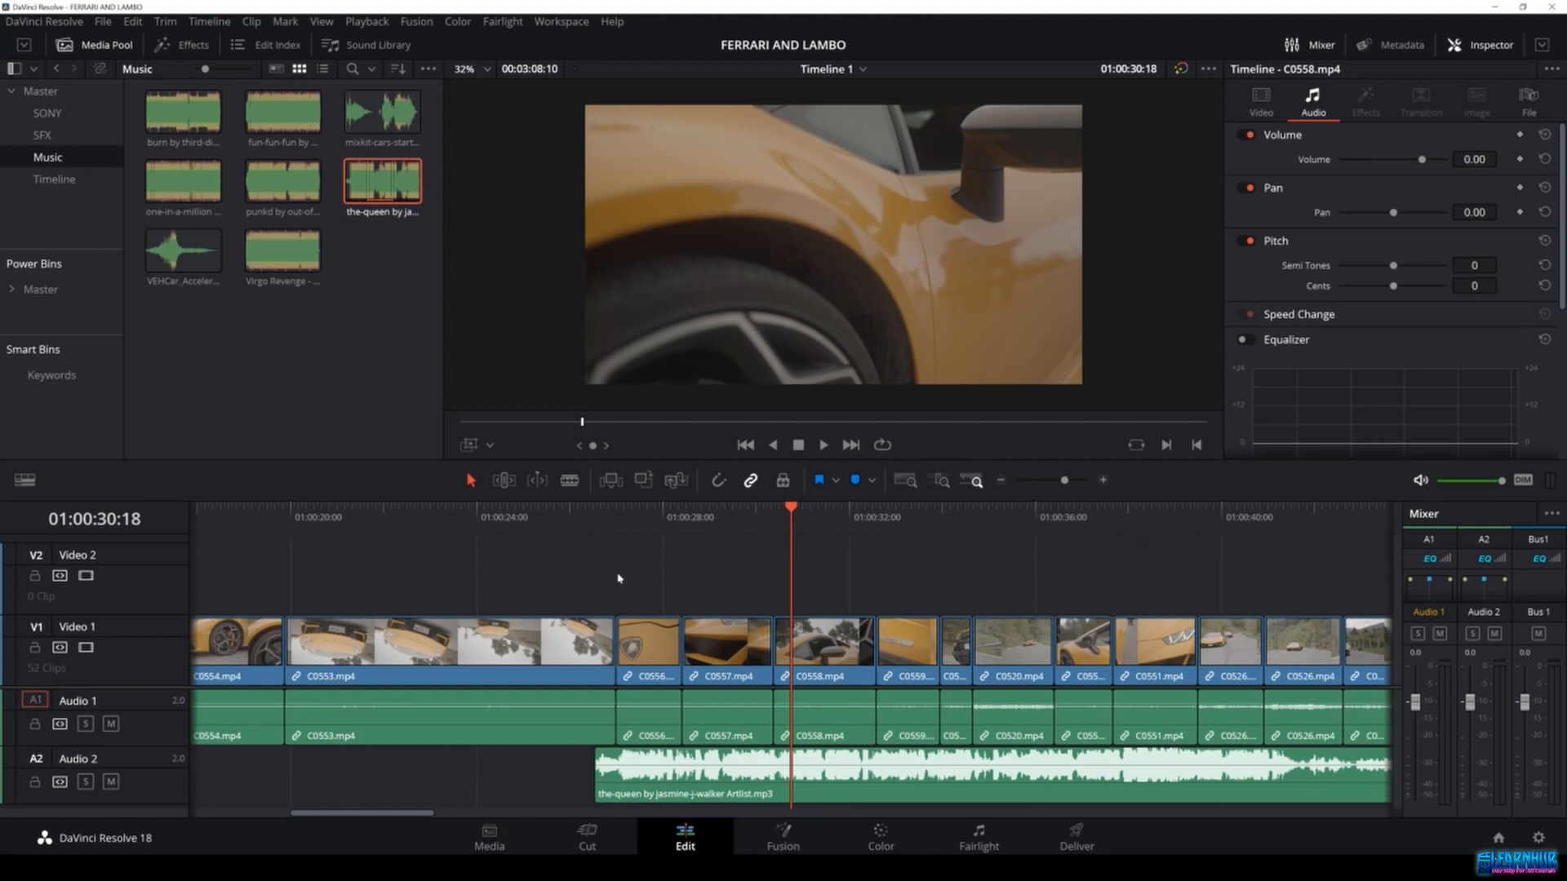
pyautogui.scroll(-4, 675, 695)
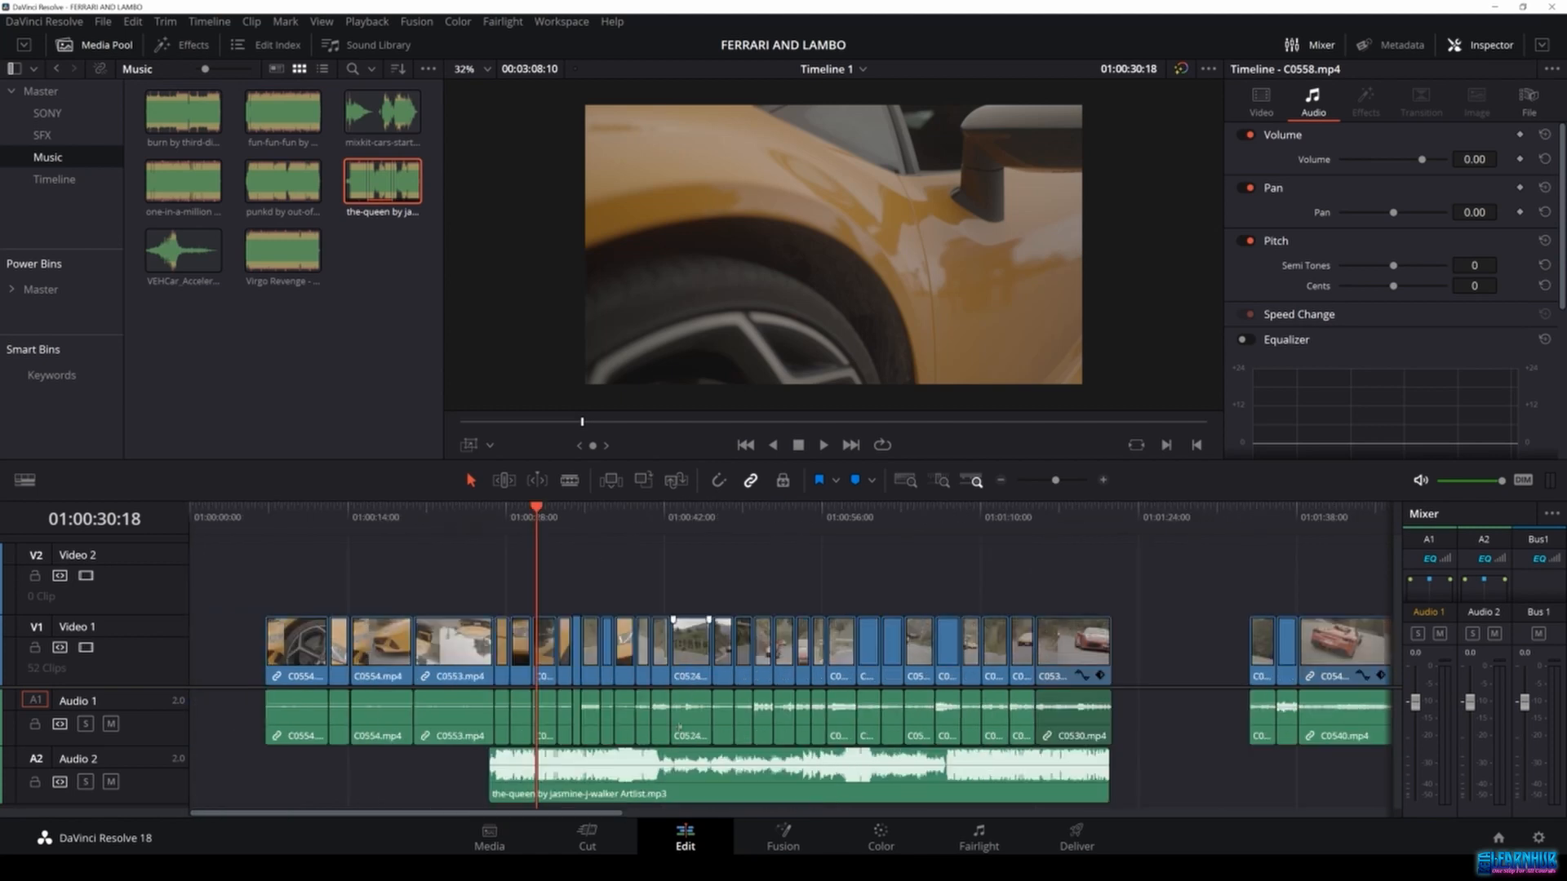
pyautogui.moveTo(549, 779); pyautogui.dragTo(376, 780)
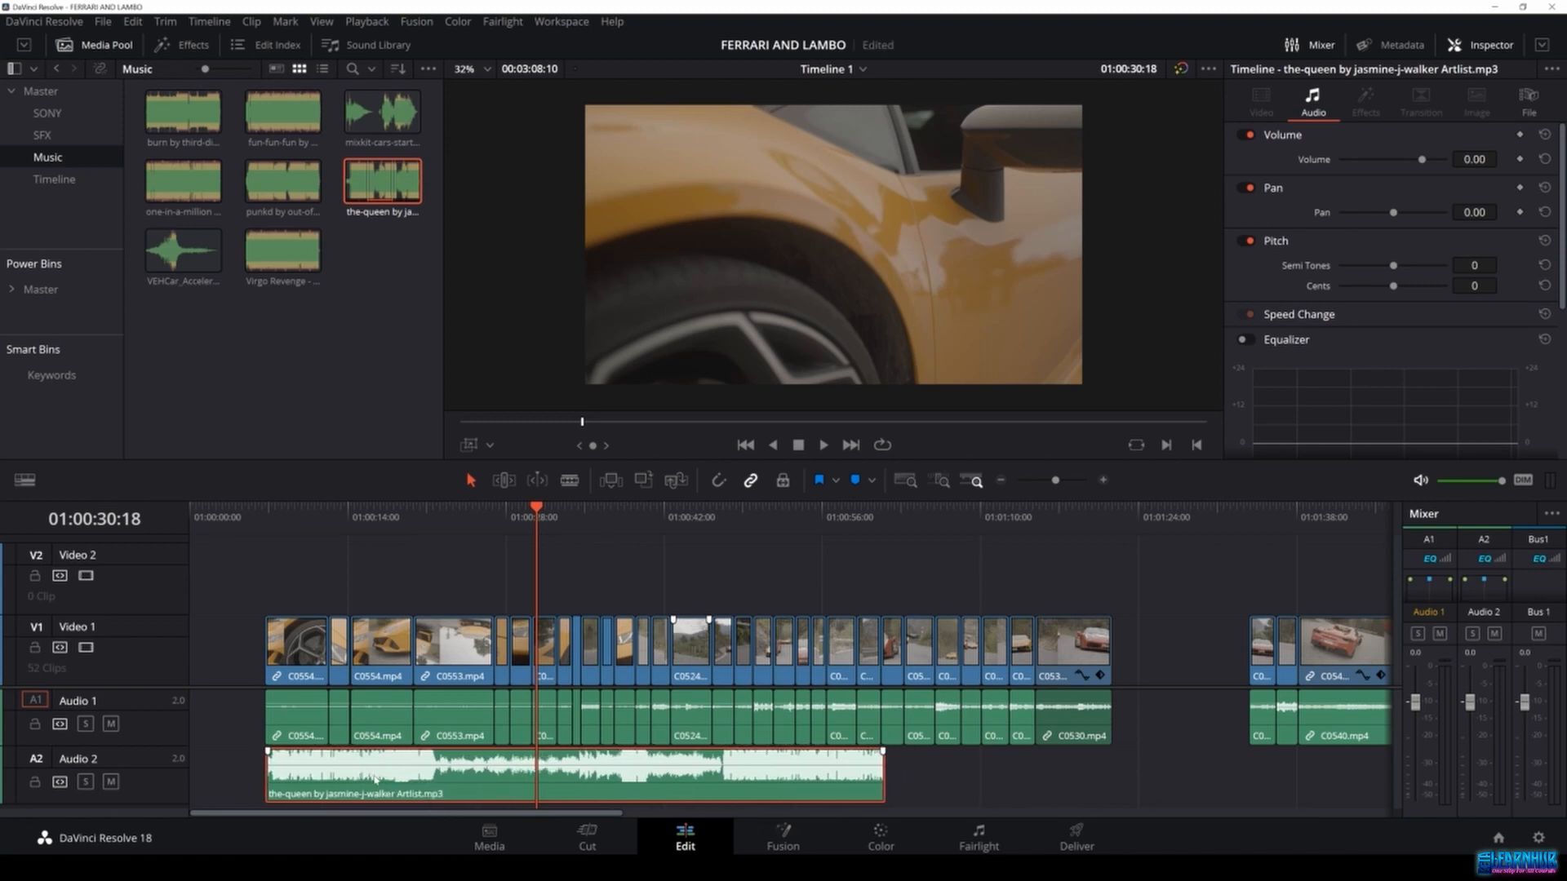
pyautogui.scroll(3, 243, 647)
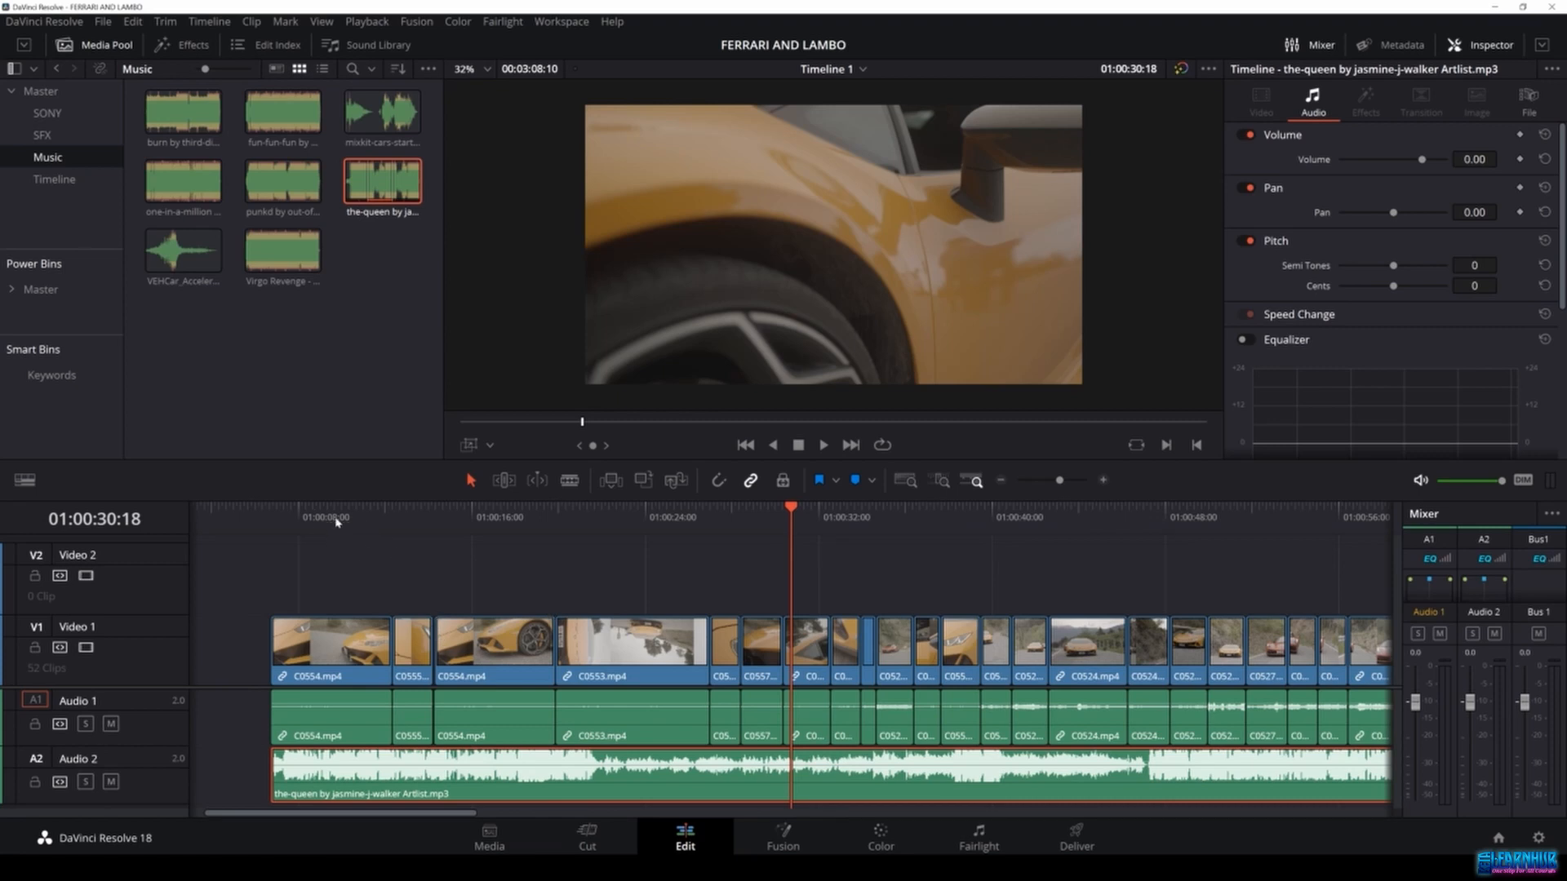
pyautogui.click(280, 514)
pyautogui.press('space')
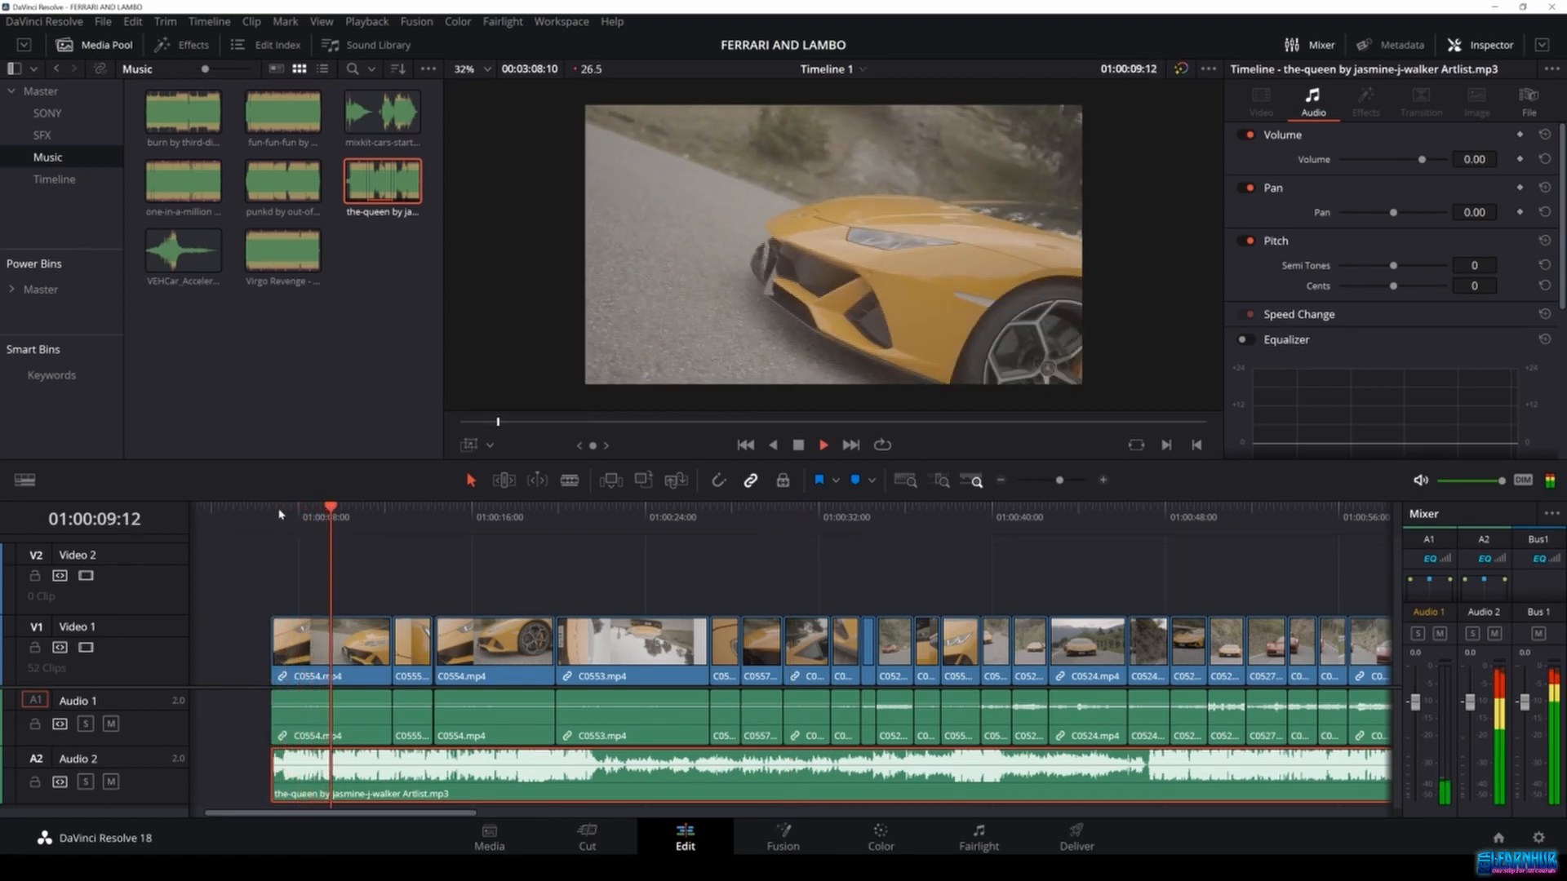
# Reset the the-queen source range to the whole song and place it on Audio 2 from the start of the first video clip.
pyautogui.doubleClick(382, 181)
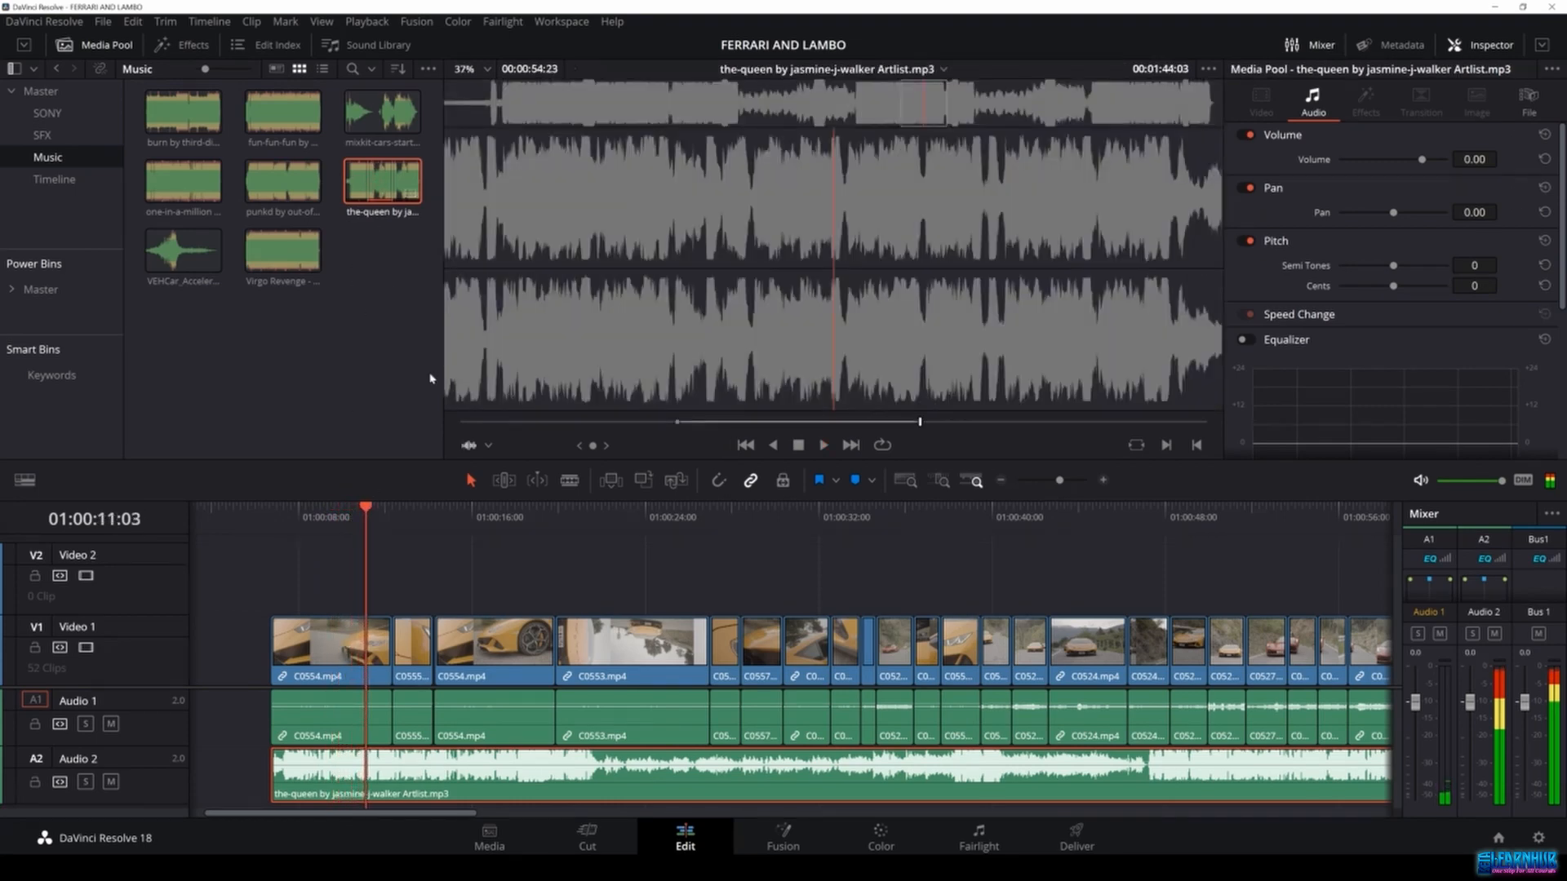
pyautogui.moveTo(677, 423); pyautogui.dragTo(359, 437)
pyautogui.click(916, 423)
pyautogui.moveTo(937, 431); pyautogui.dragTo(1304, 440)
pyautogui.moveTo(877, 249); pyautogui.dragTo(286, 783)
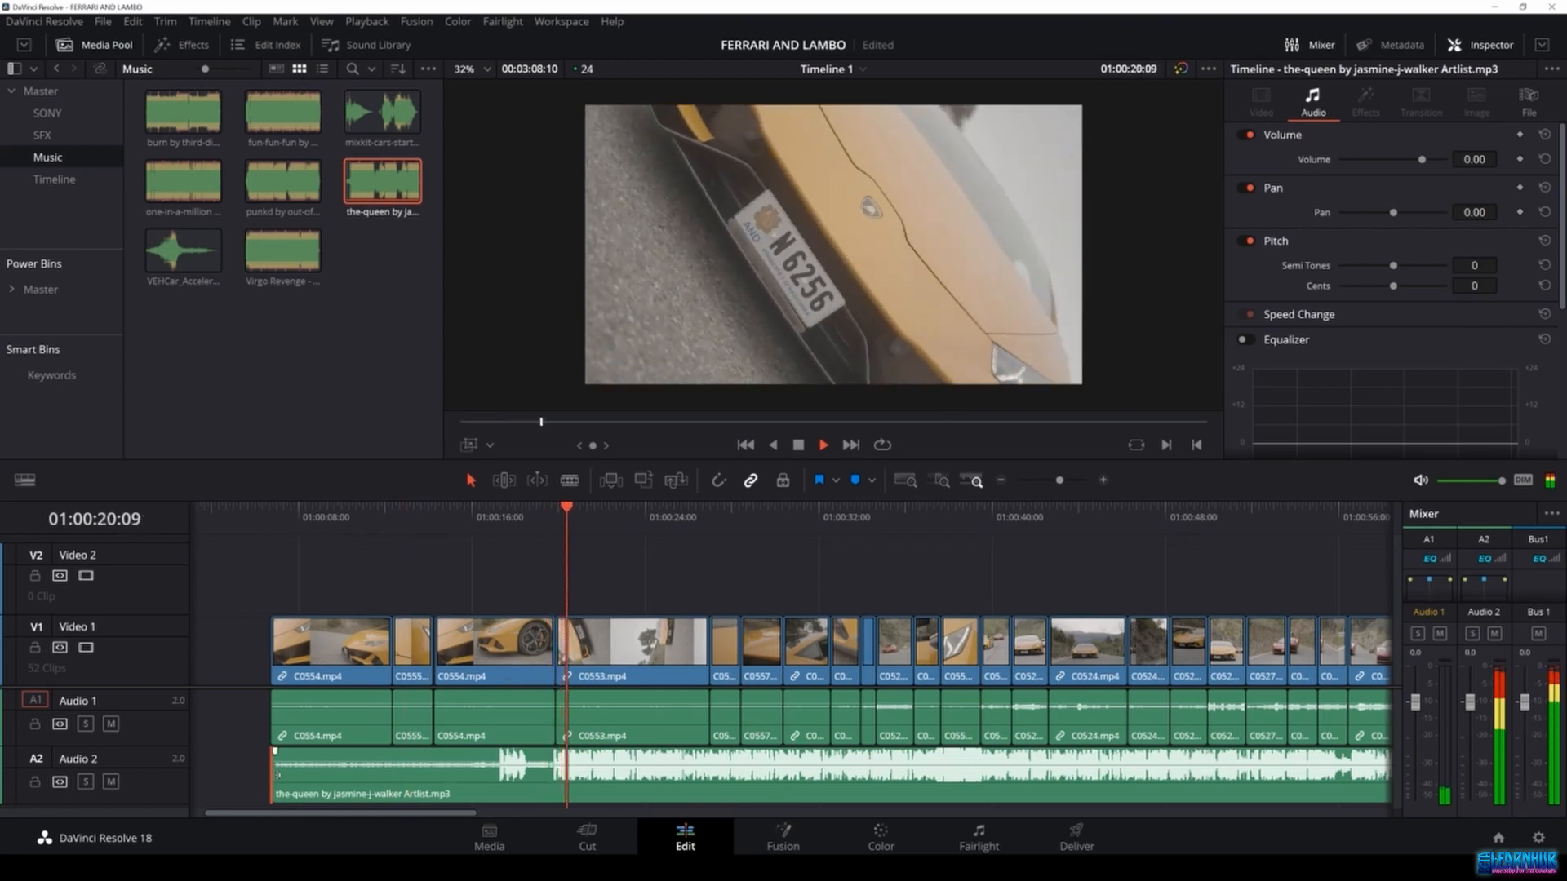
# Trim the song's quiet intro on Audio 2 so the clip starts just before C0553.mp4, and play across the cut.
pyautogui.press('space')
pyautogui.moveTo(575, 514); pyautogui.dragTo(552, 507)
pyautogui.press('space')
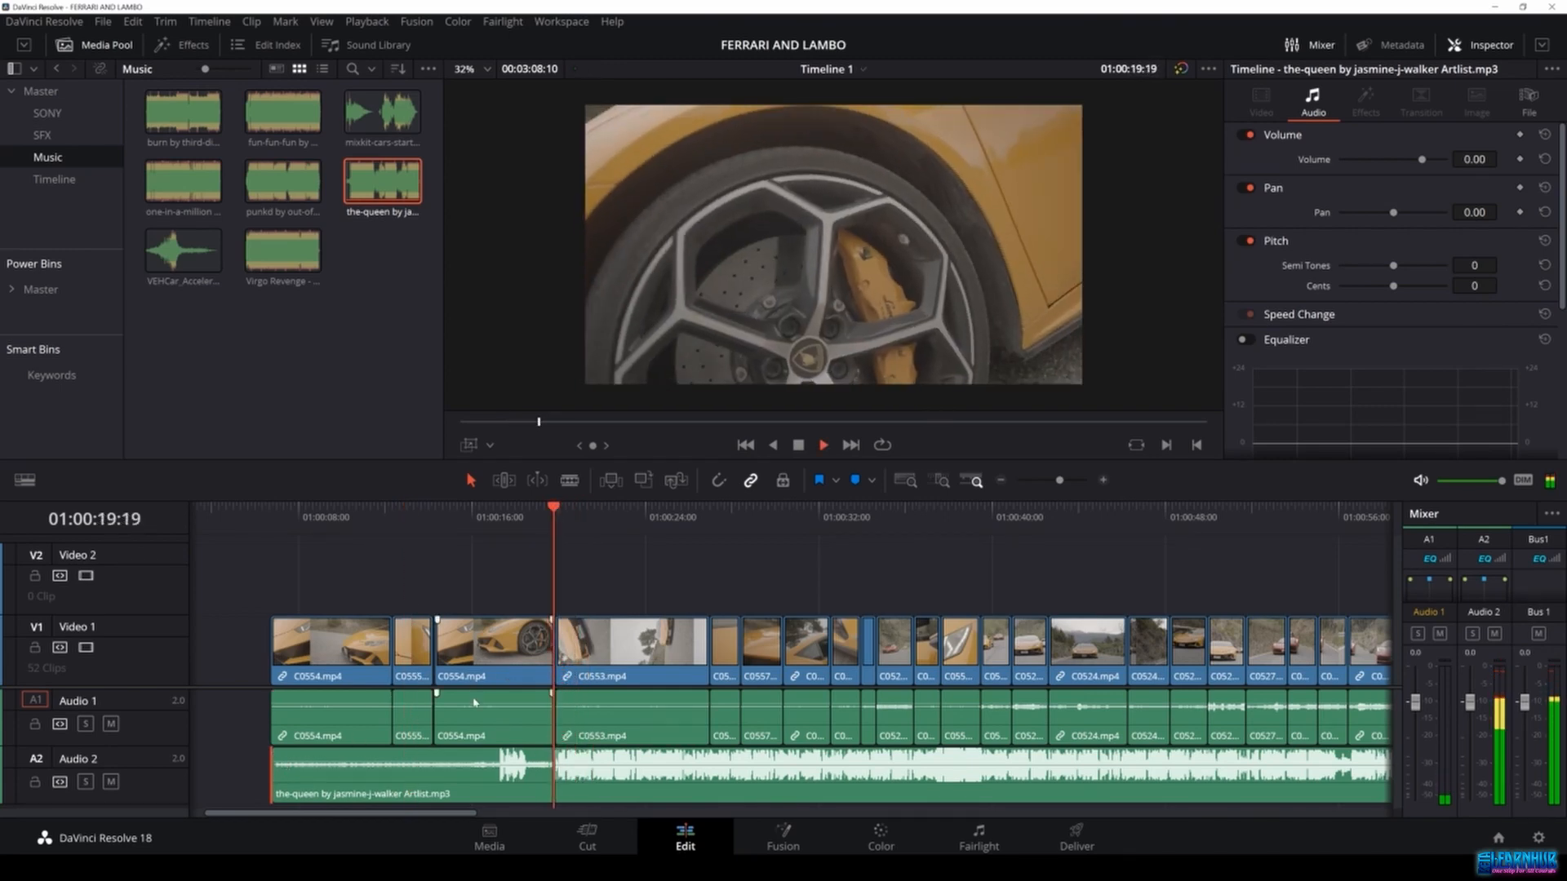
pyautogui.moveTo(274, 770); pyautogui.dragTo(552, 767)
pyautogui.moveTo(570, 507); pyautogui.dragTo(548, 507)
pyautogui.press('space')
pyautogui.press('space')
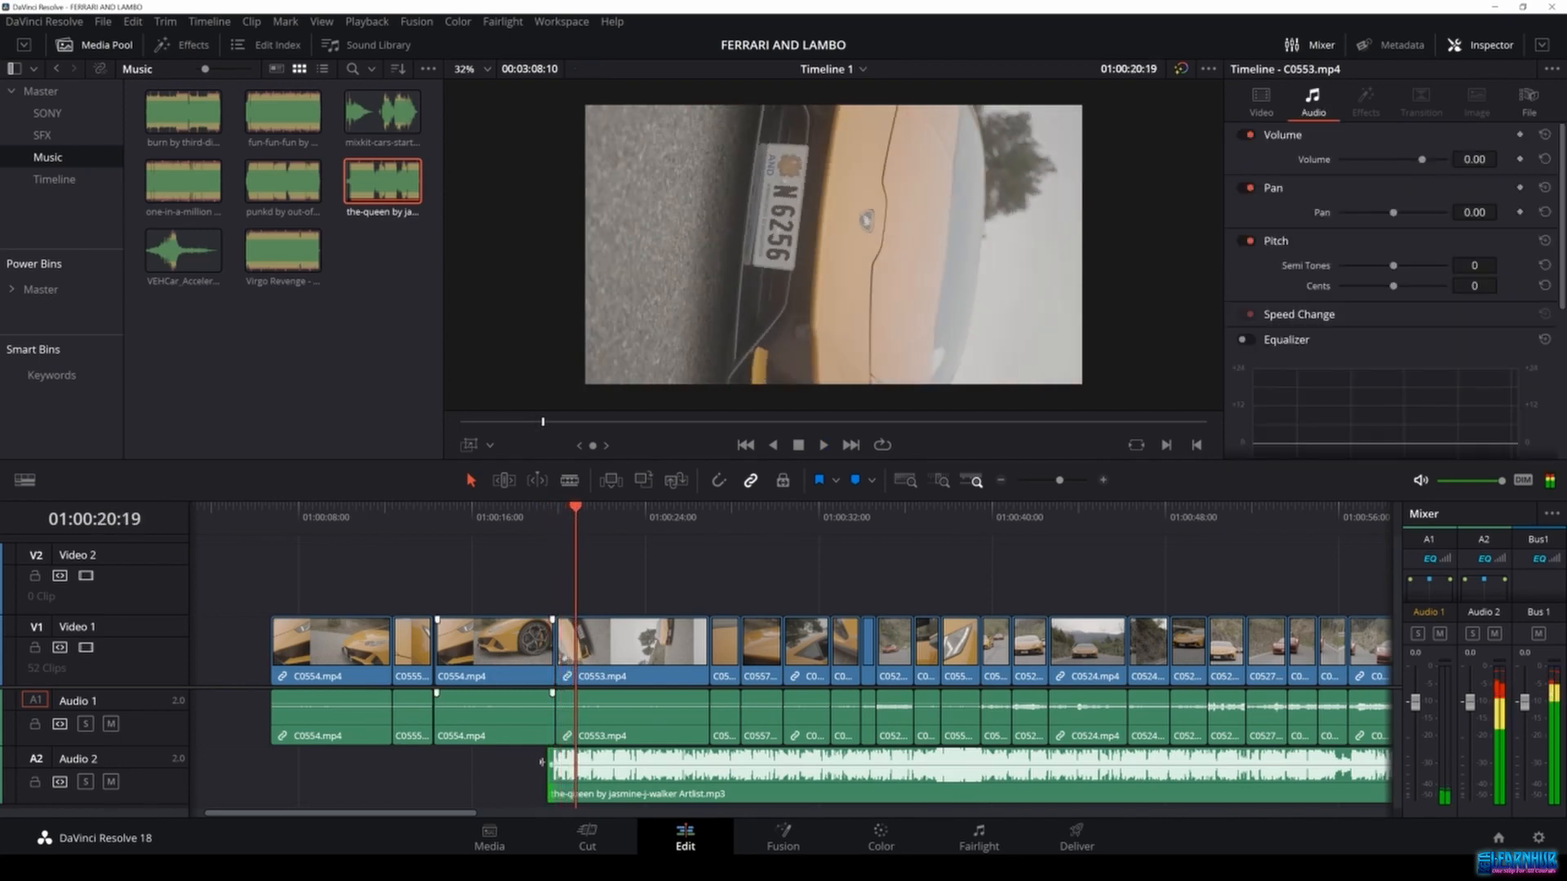
# Nudge the song on Audio 2 so its beat lines up with the start of C0553.mp4, and play back the transition.
pyautogui.scroll(5, 633, 759)
pyautogui.moveTo(710, 771); pyautogui.dragTo(723, 771)
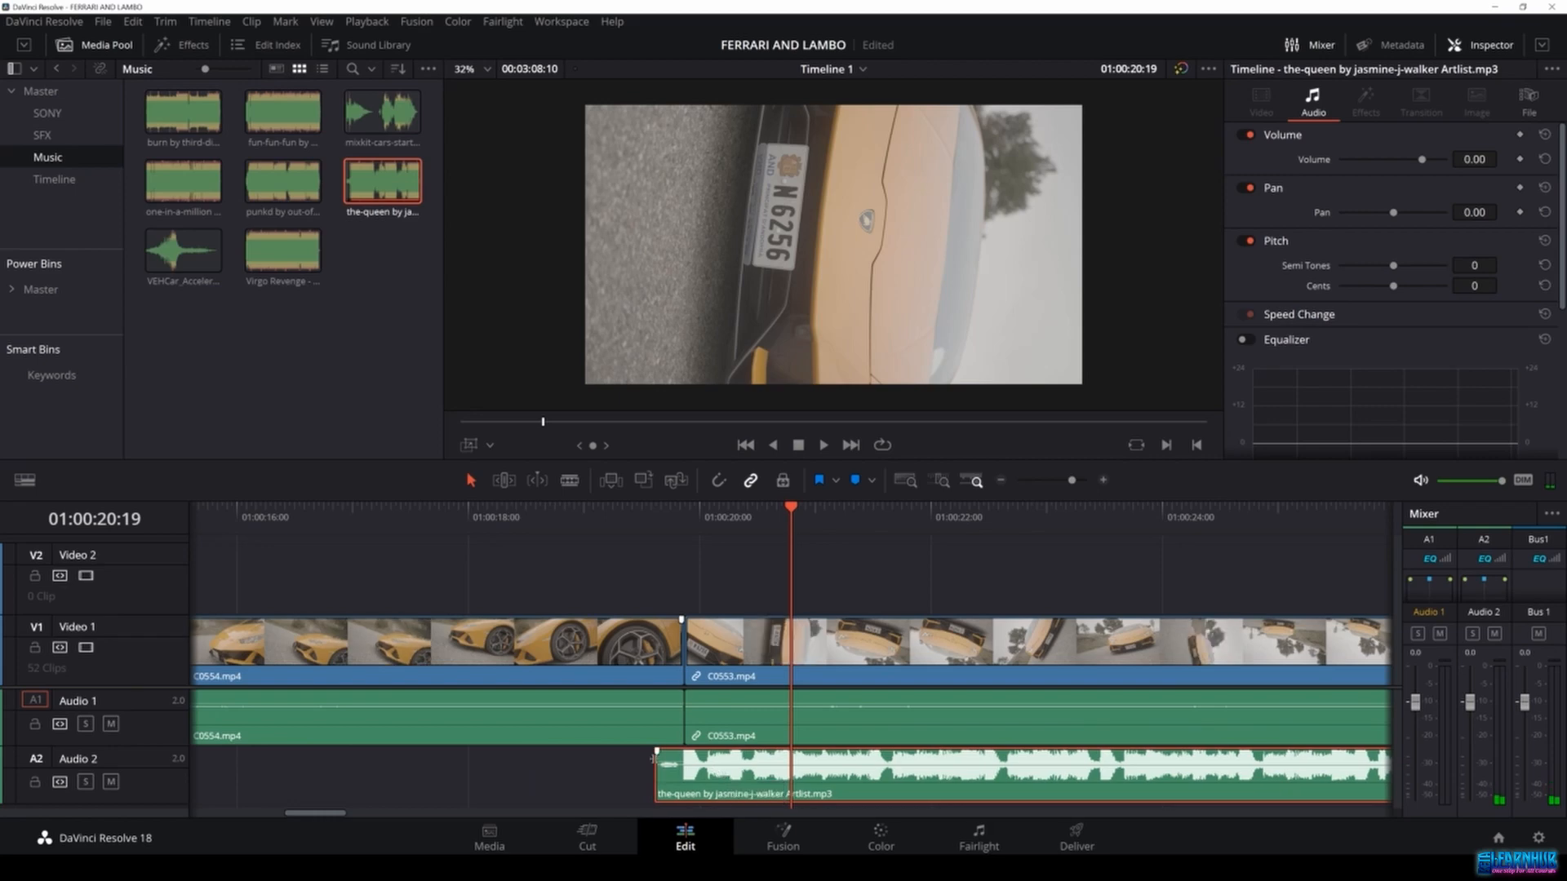
pyautogui.click(649, 520)
pyautogui.scroll(-3, 745, 647)
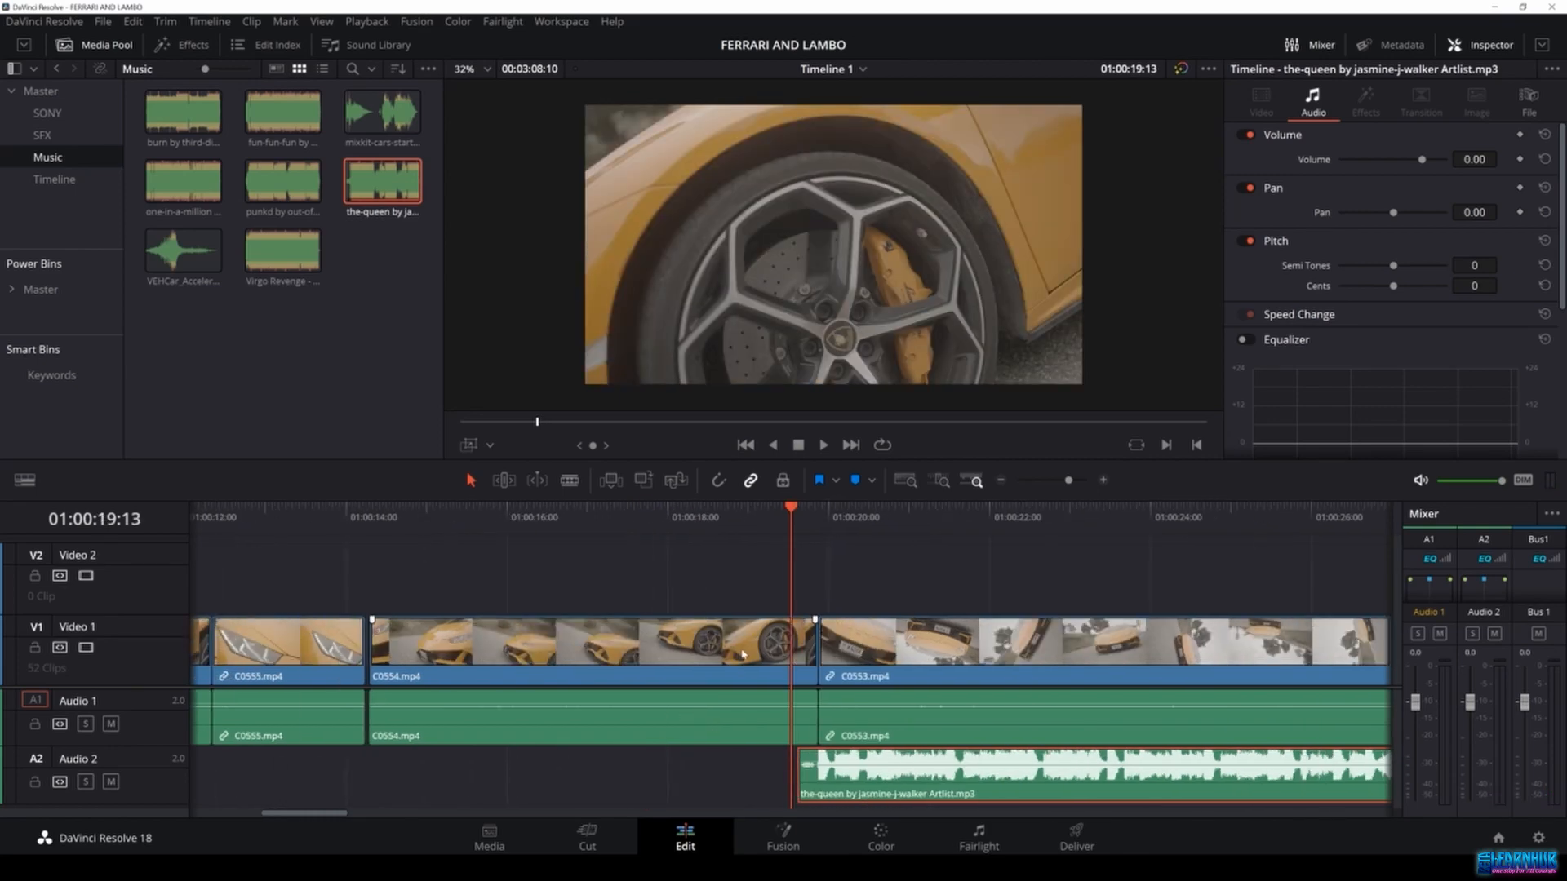
pyautogui.press('space')
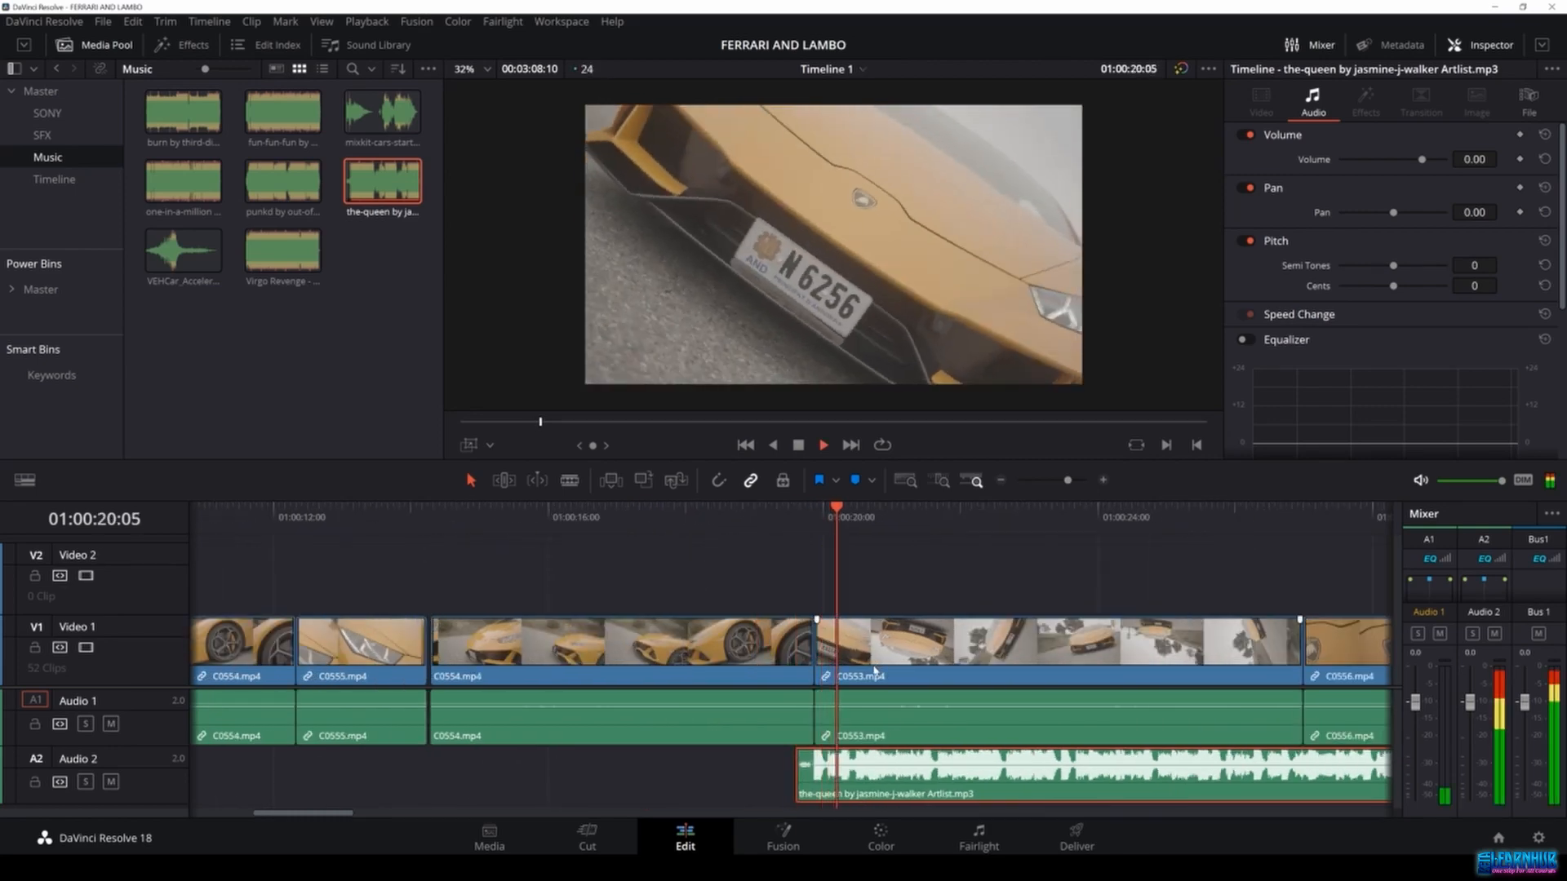
pyautogui.press('space')
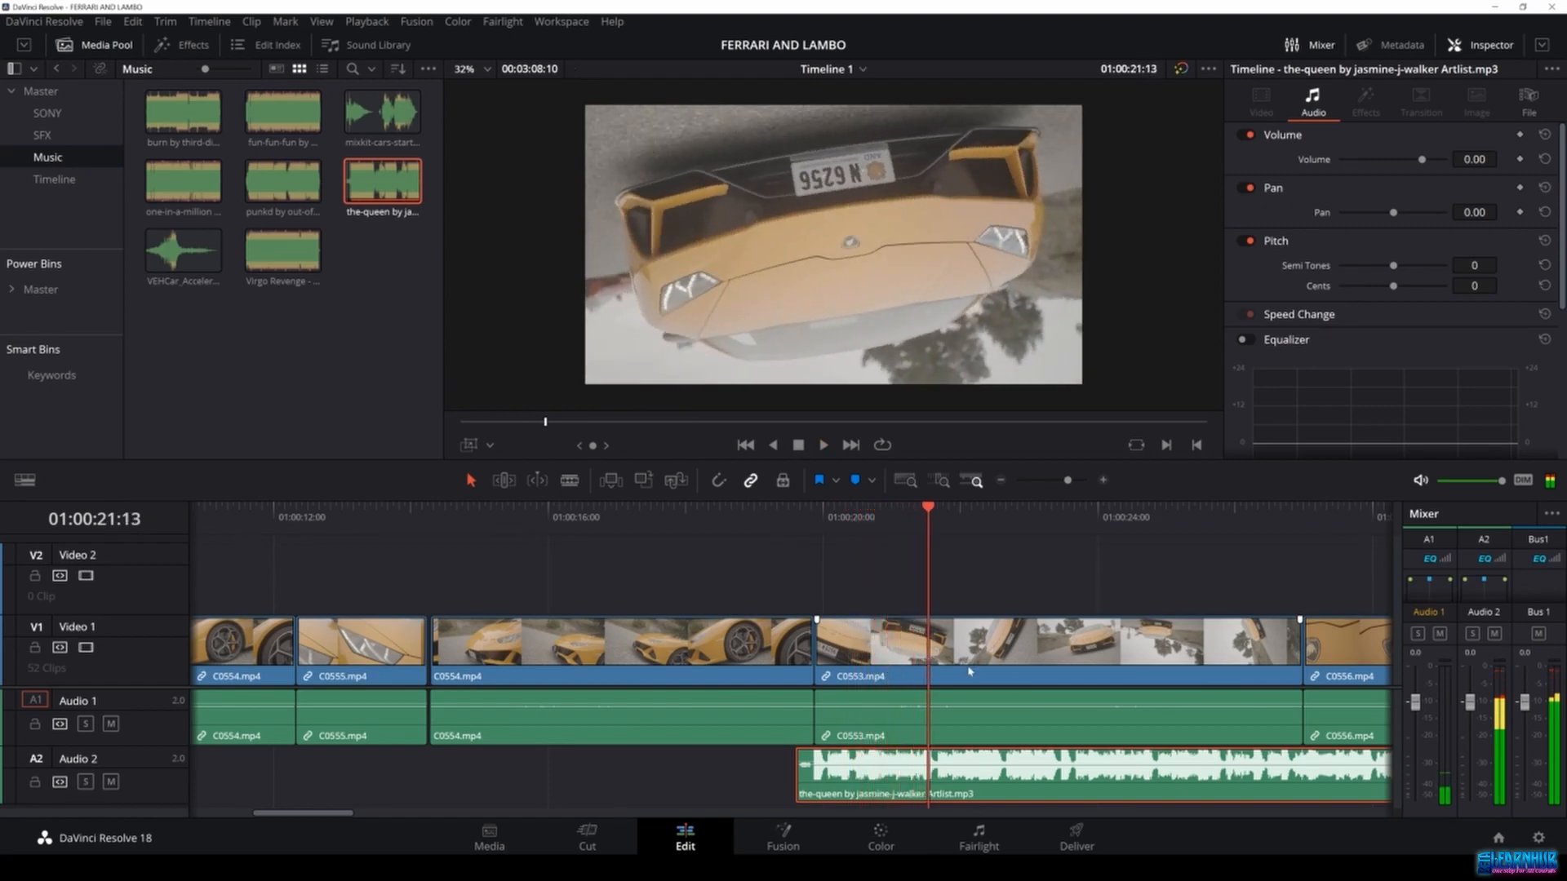
pyautogui.click(863, 515)
pyautogui.press('space')
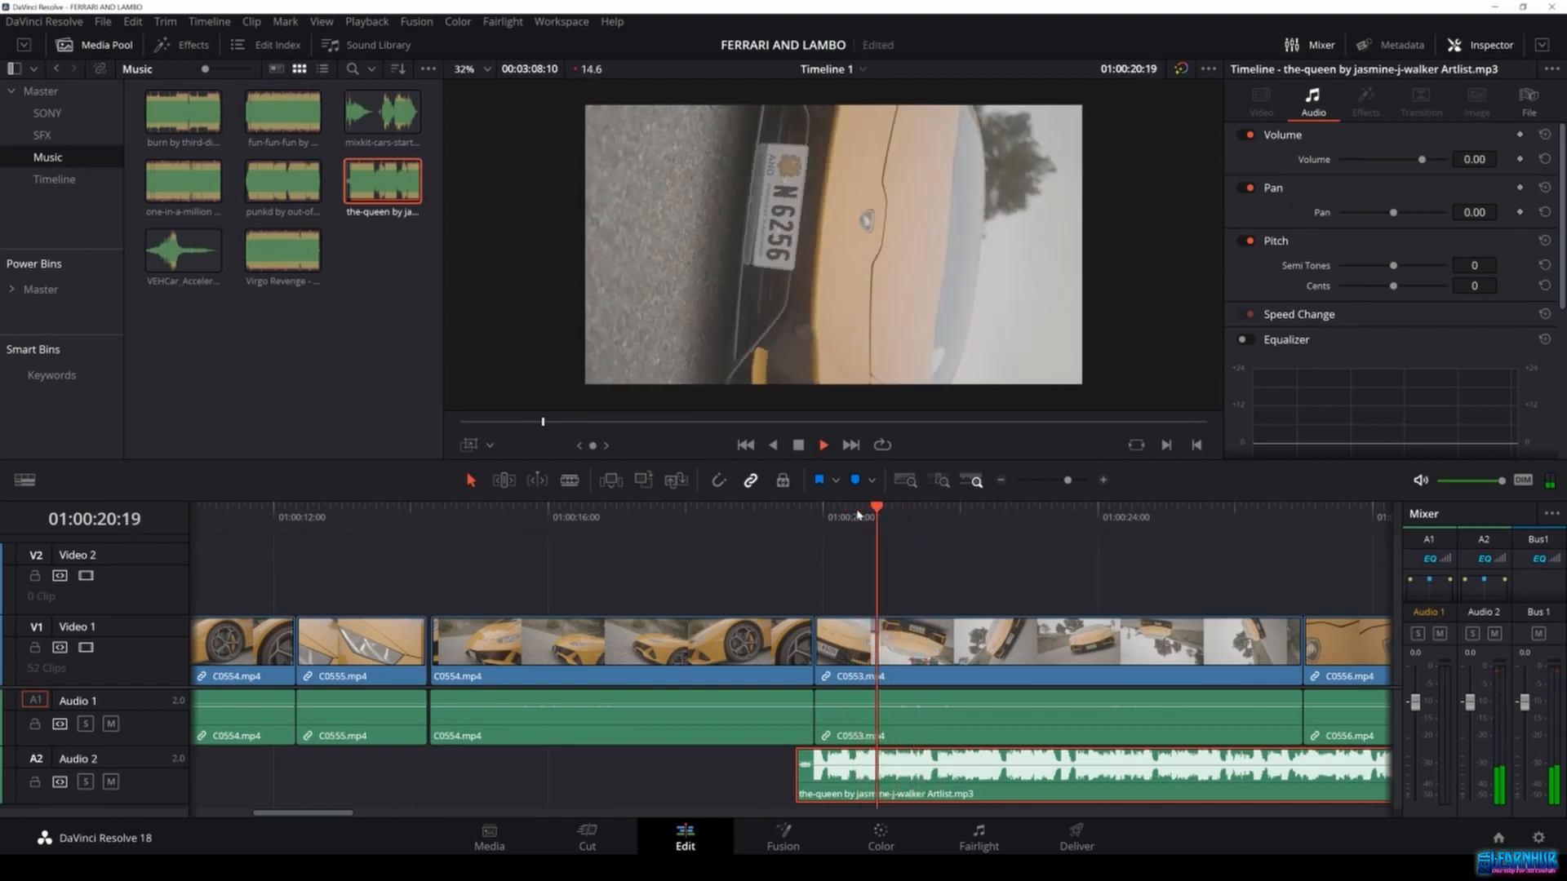
# Stop at the beat at 01:00:21:13, trim the end of C0553.mp4 to the playhead, and close the gap before C0556.mp4.
pyautogui.press('space')
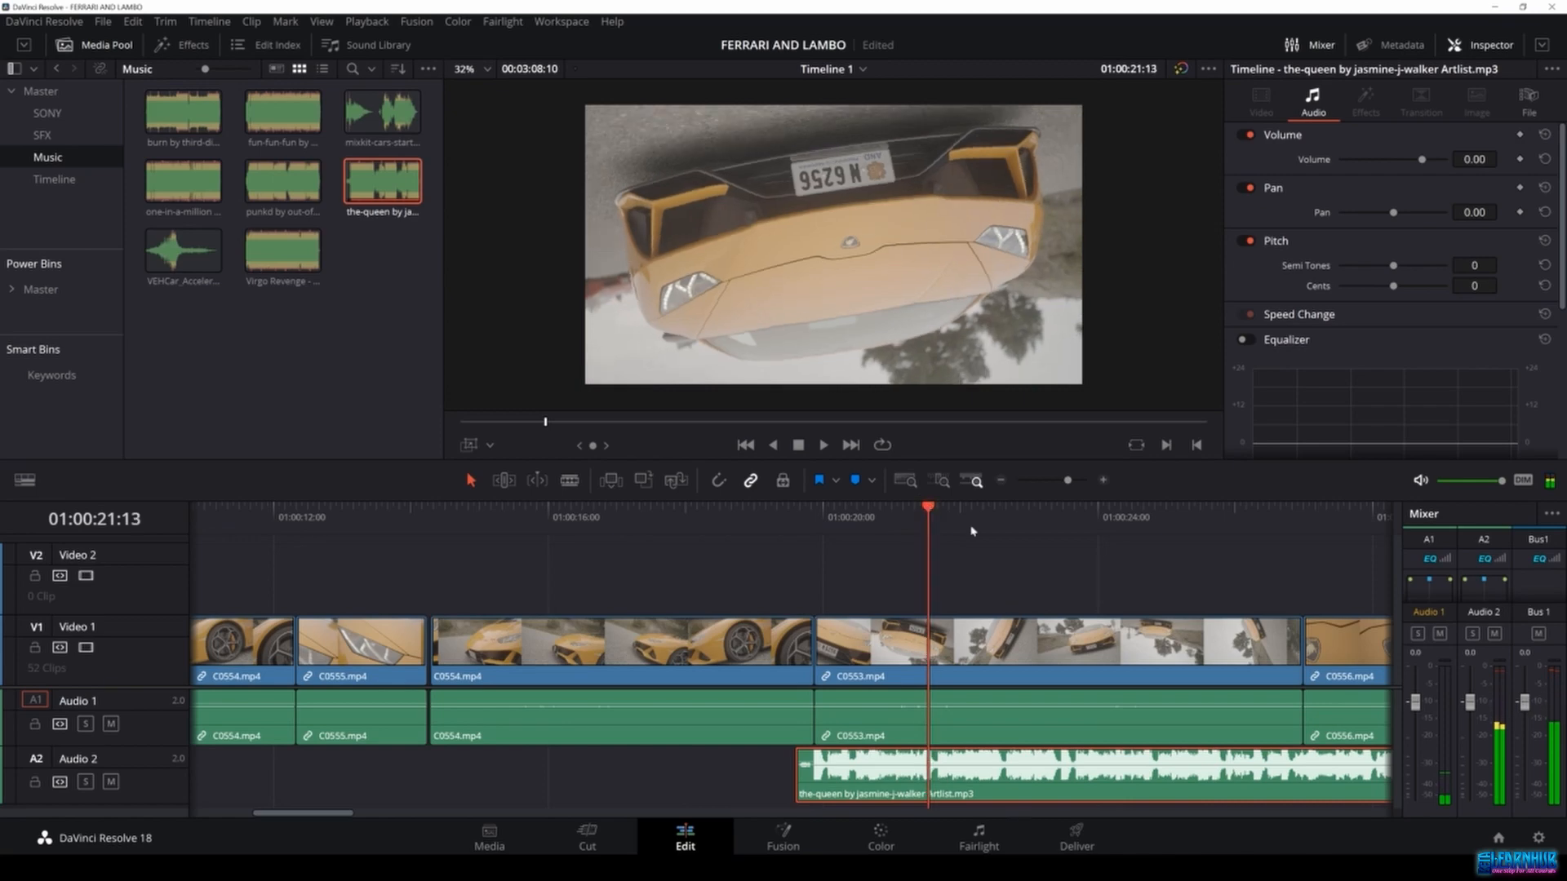
pyautogui.click(1303, 645)
pyautogui.moveTo(1304, 645); pyautogui.dragTo(930, 648)
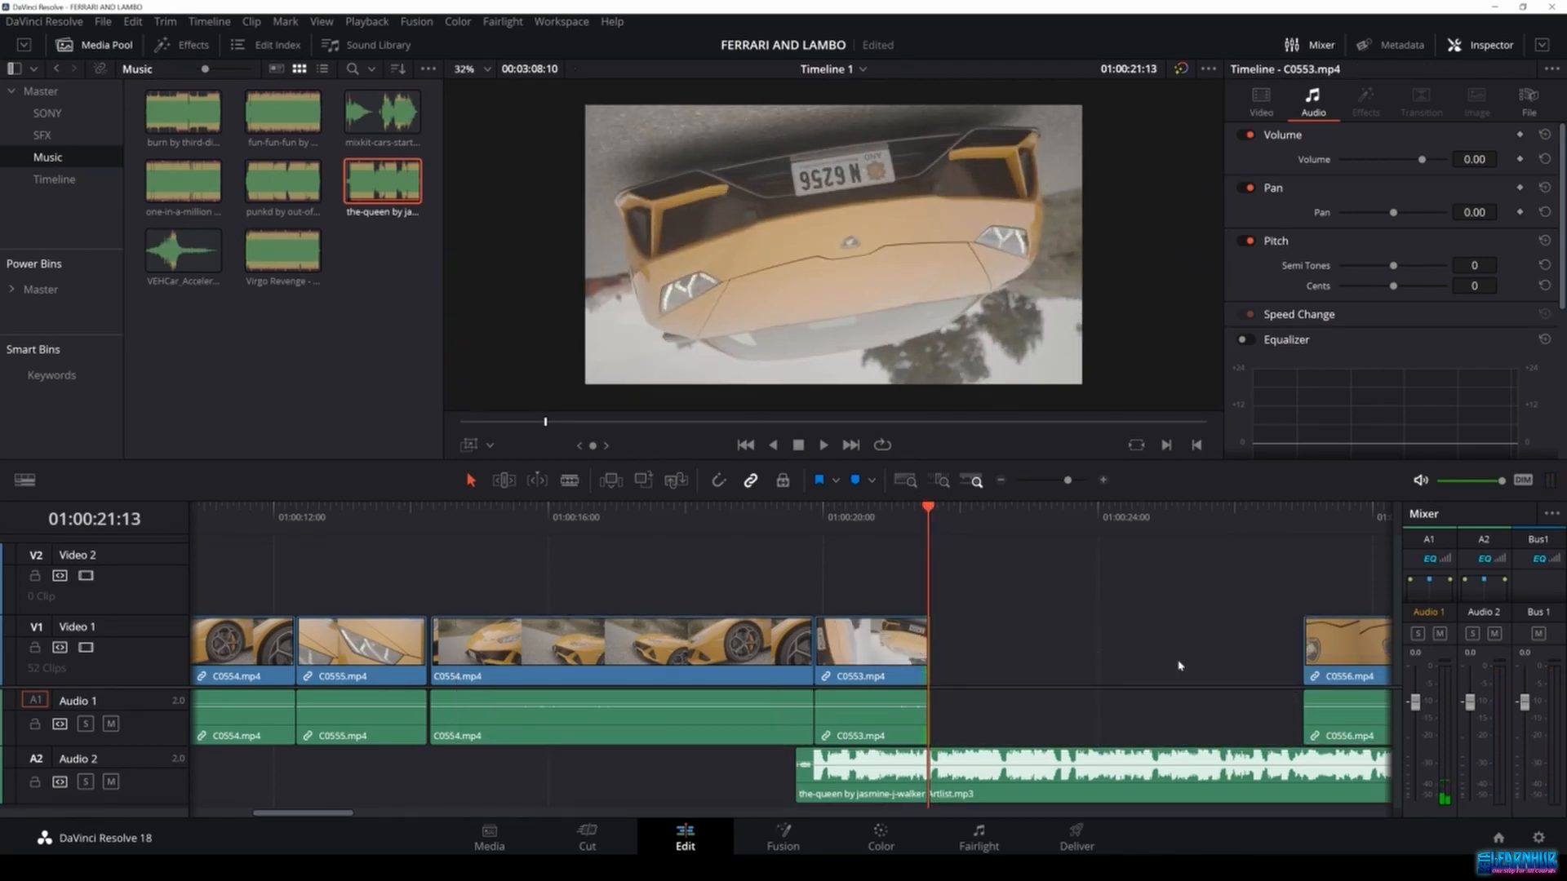
pyautogui.click(1171, 660)
pyautogui.press('Delete')
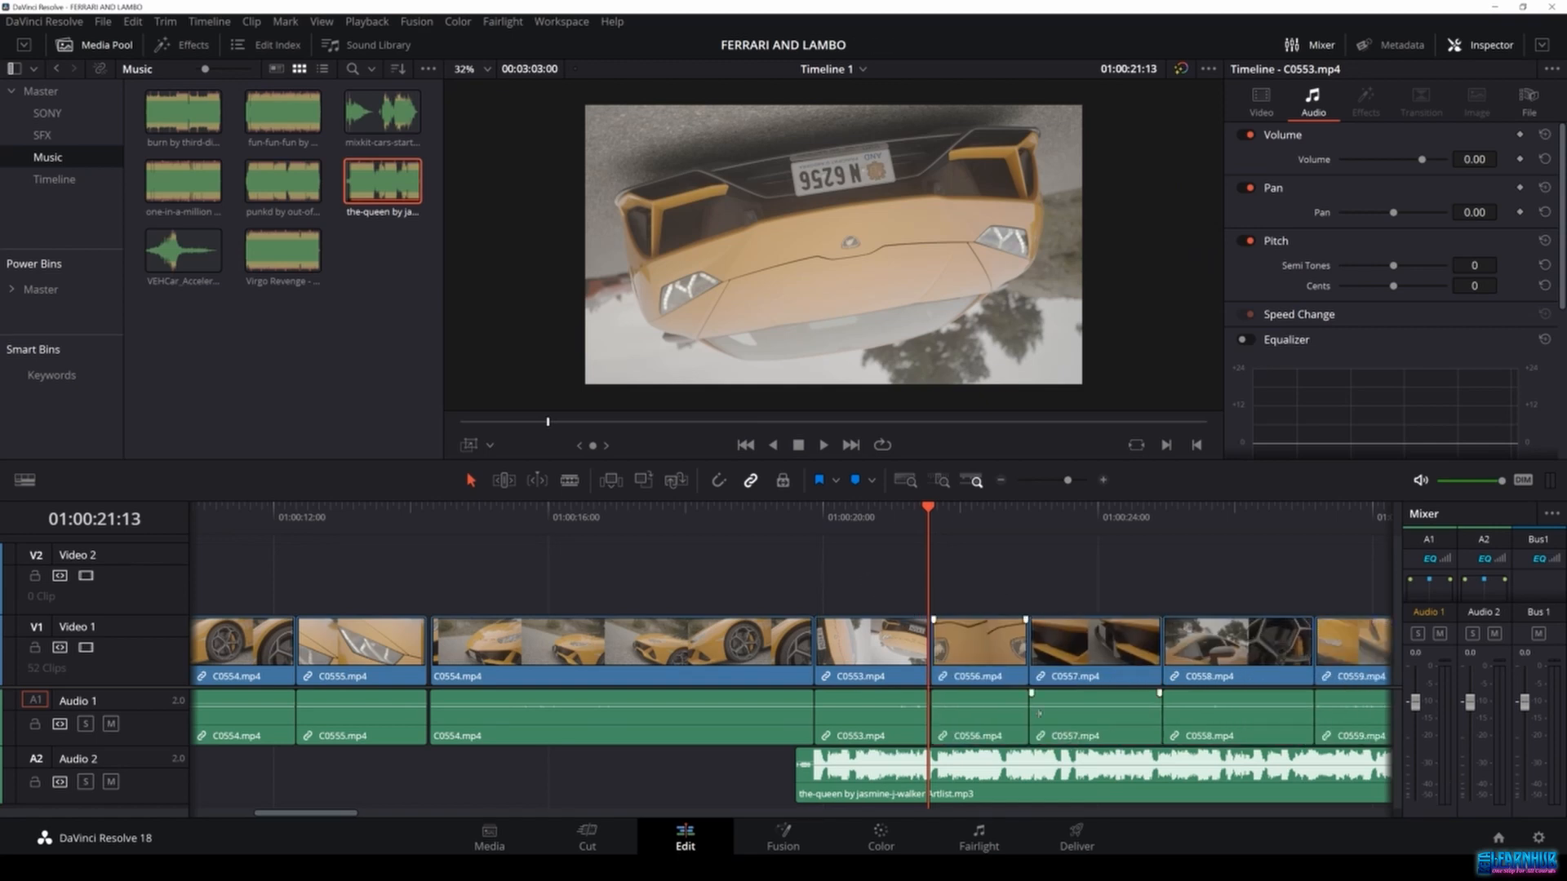
# Ripple-trim the ends of C0556.mp4 and C0557.mp4, shortening them by about 9 and 20 frames.
pyautogui.press('t')
pyautogui.moveTo(1021, 643); pyautogui.dragTo(994, 643)
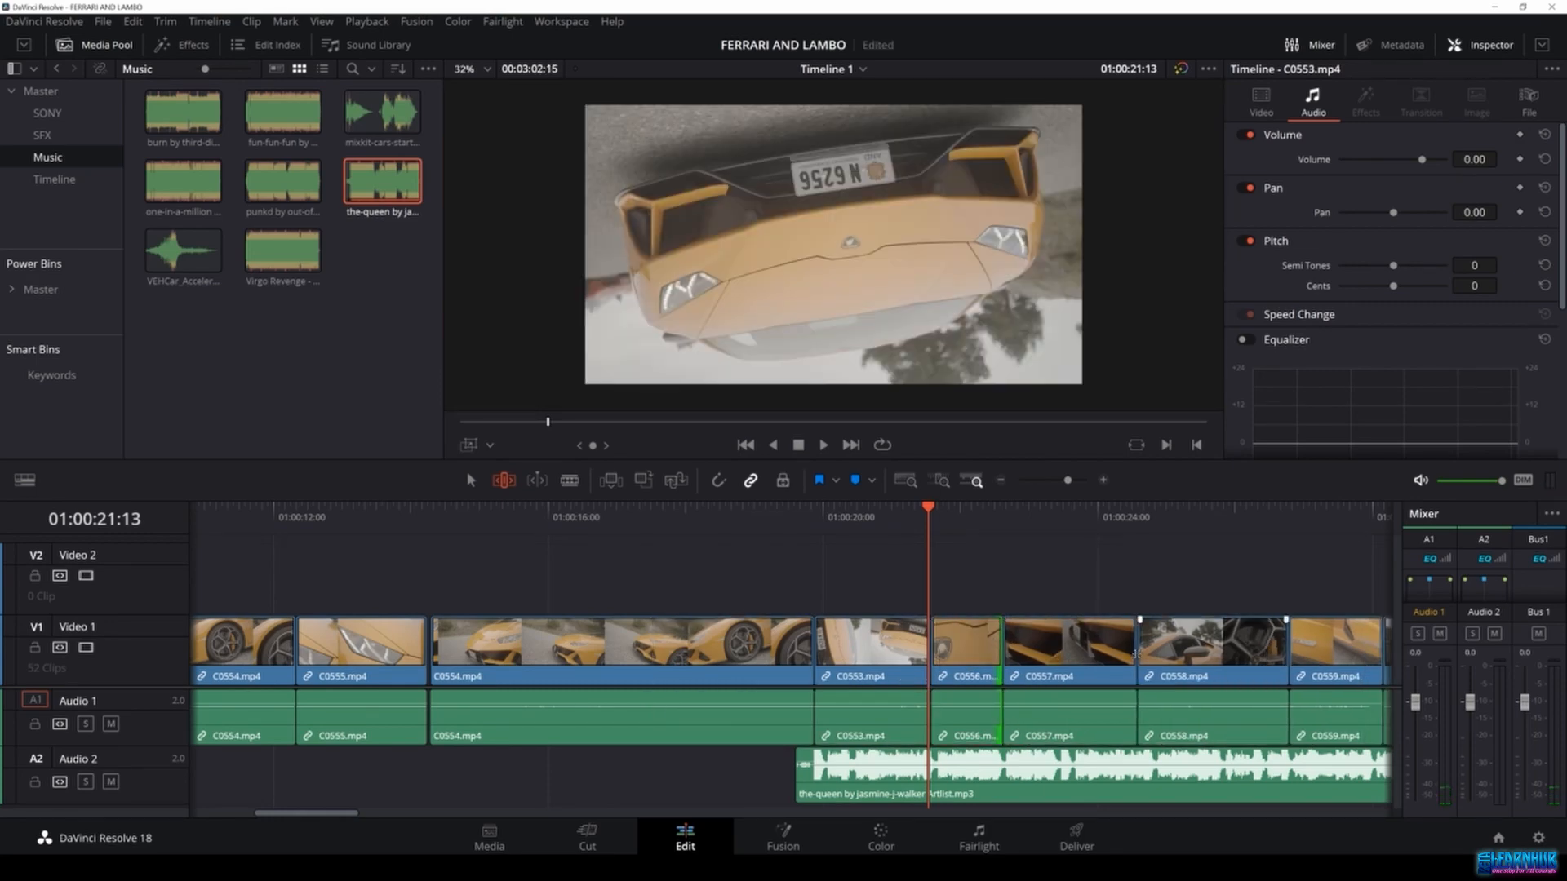
pyautogui.moveTo(1137, 653); pyautogui.dragTo(1065, 657)
# Play back the shortened clips from around C0553.mp4 through C0520.mp4 to check the cuts against the music.
pyautogui.click(806, 514)
pyautogui.press('space')
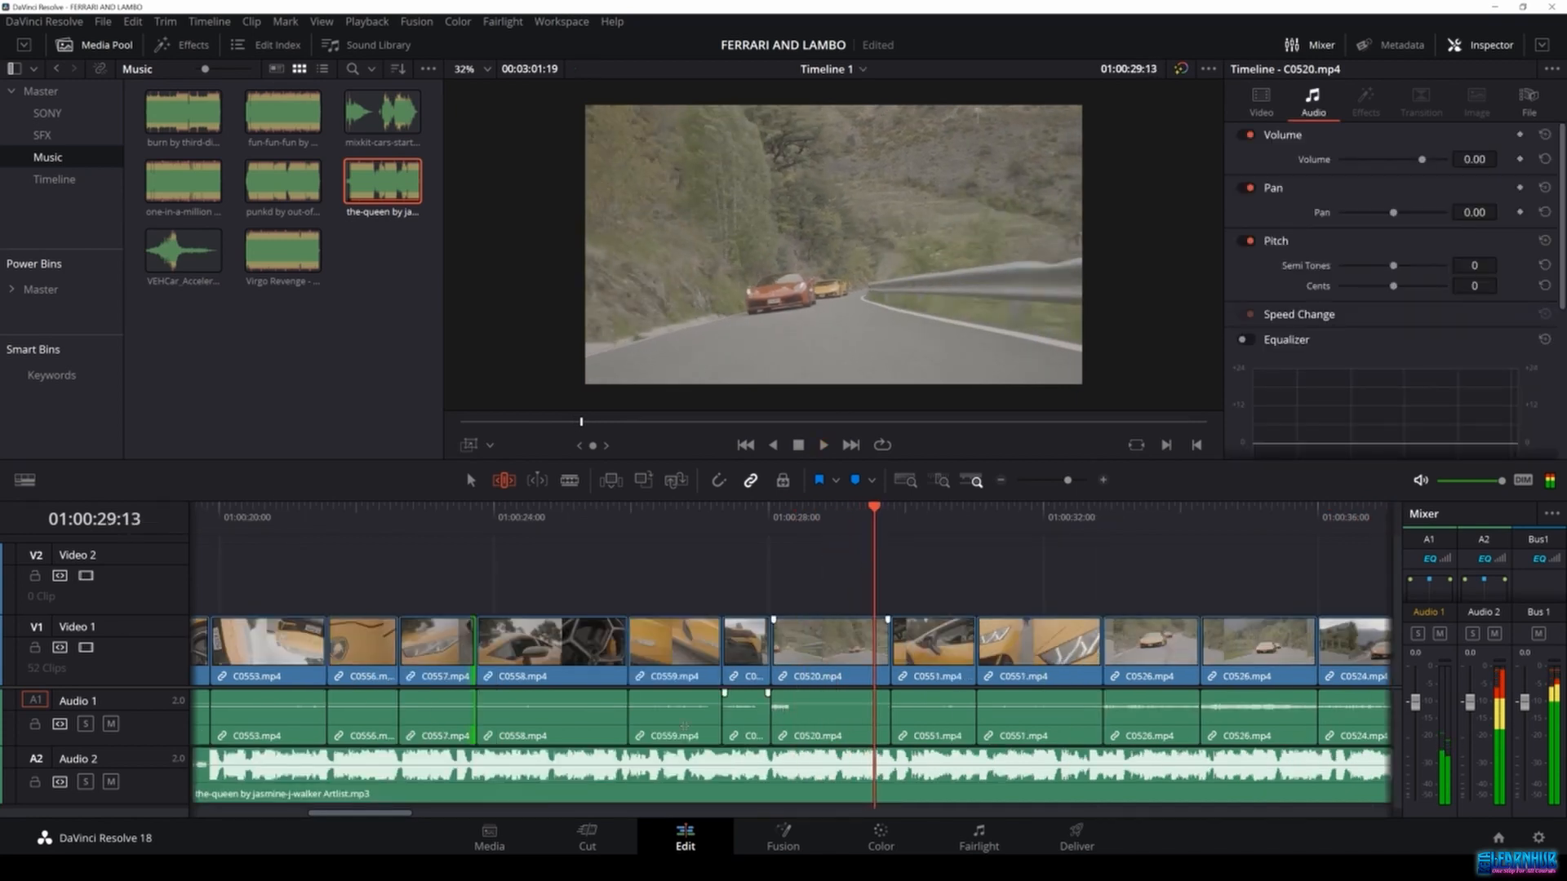
pyautogui.click(350, 518)
pyautogui.press('space')
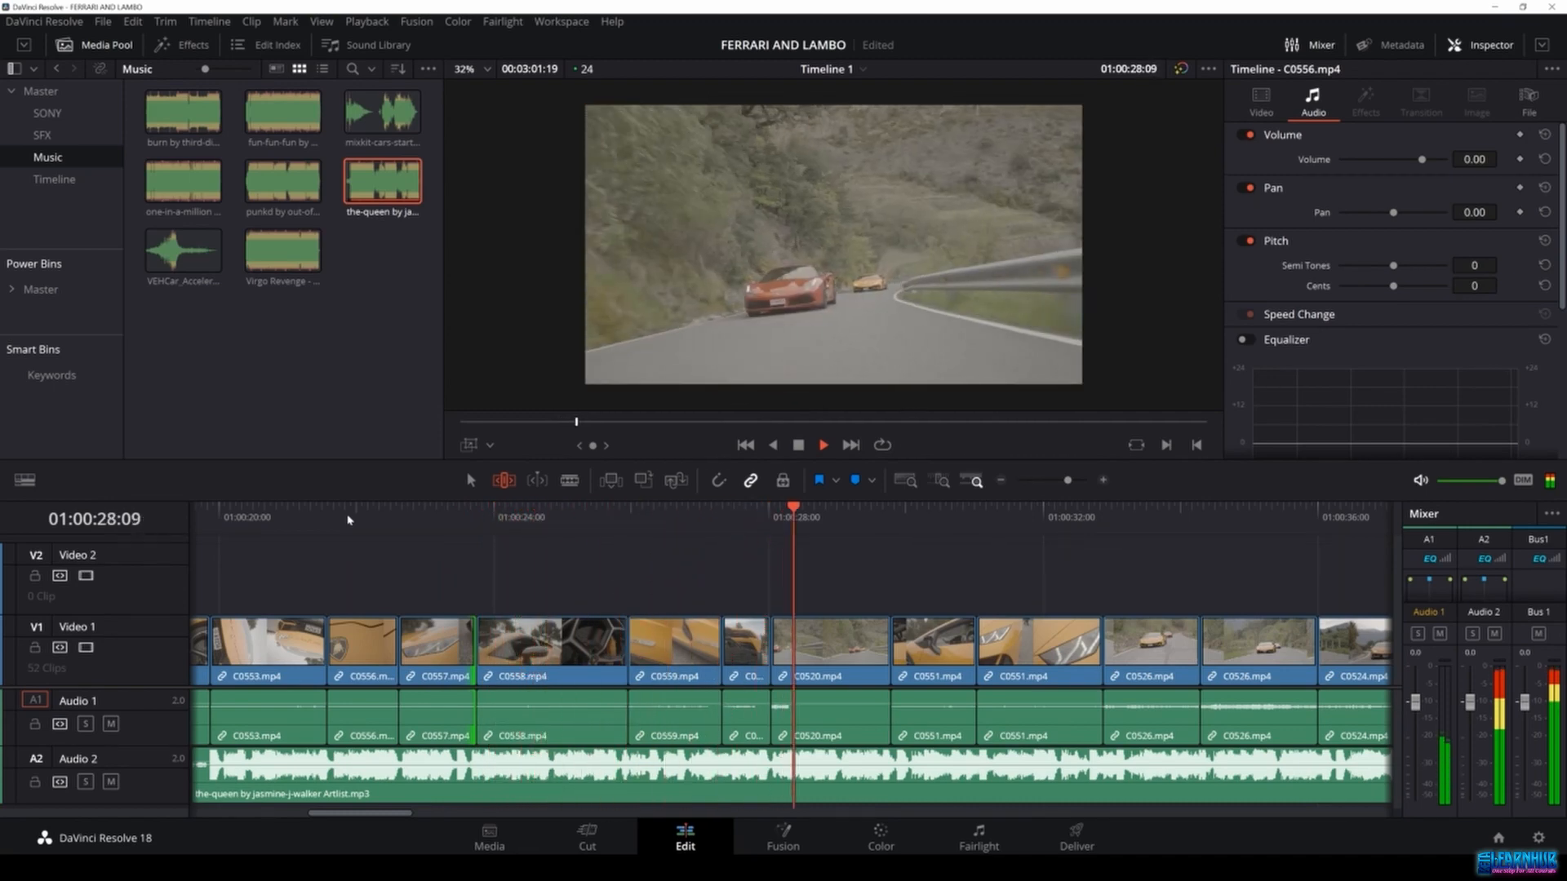
pyautogui.press('space')
pyautogui.hotkey('ctrl', '-')
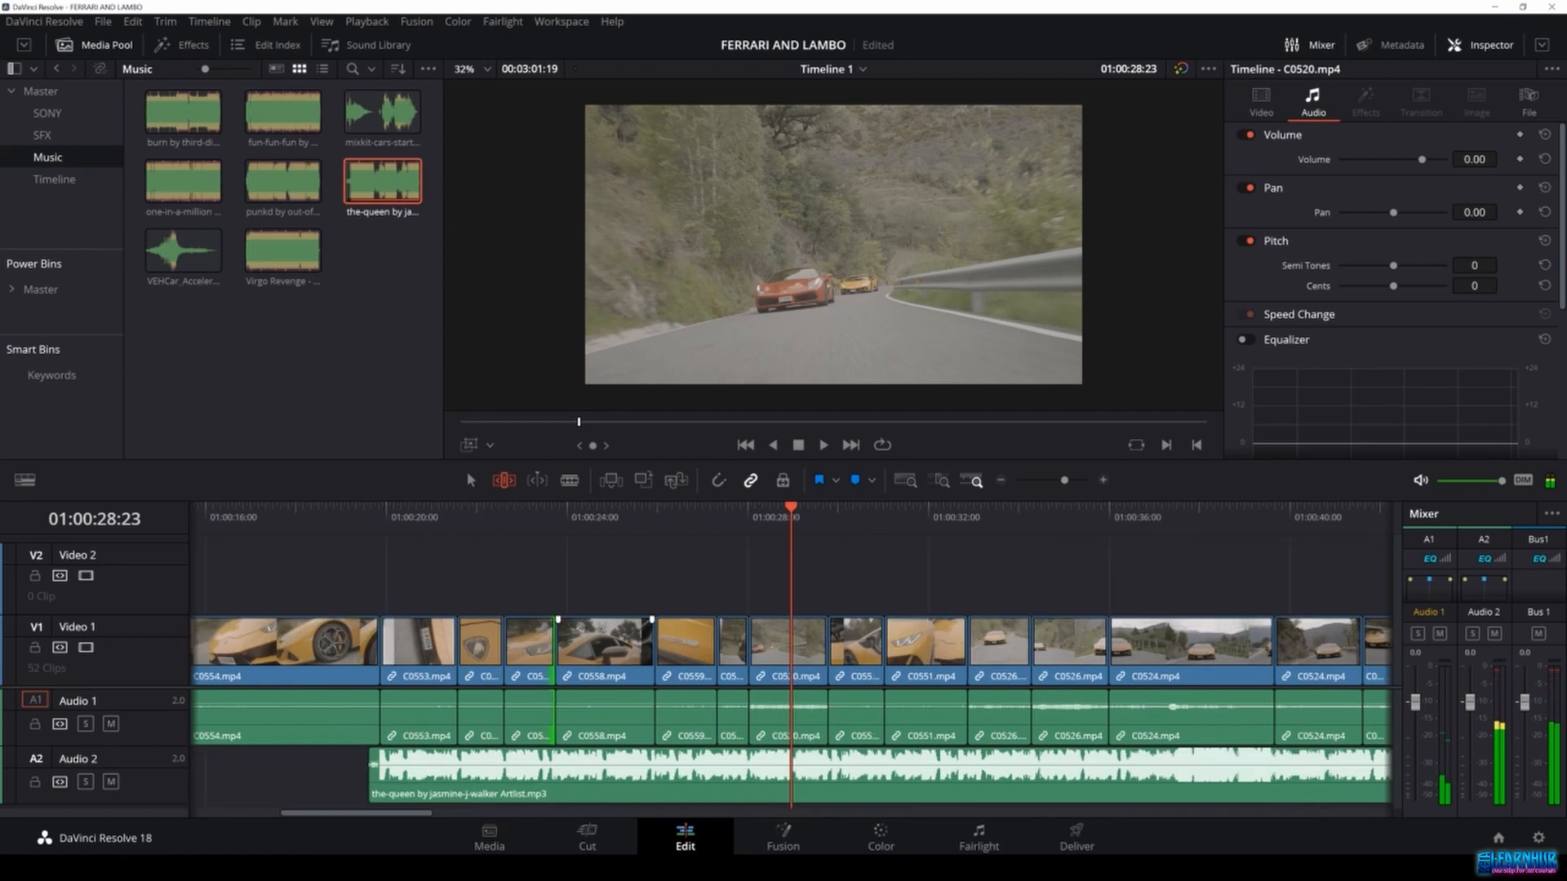
# Enlarge the timeline area and zoom in around C0553.mp4 at 01:00:20:14 so the Audio 2 song waveform shows in detail.
pyautogui.click(412, 509)
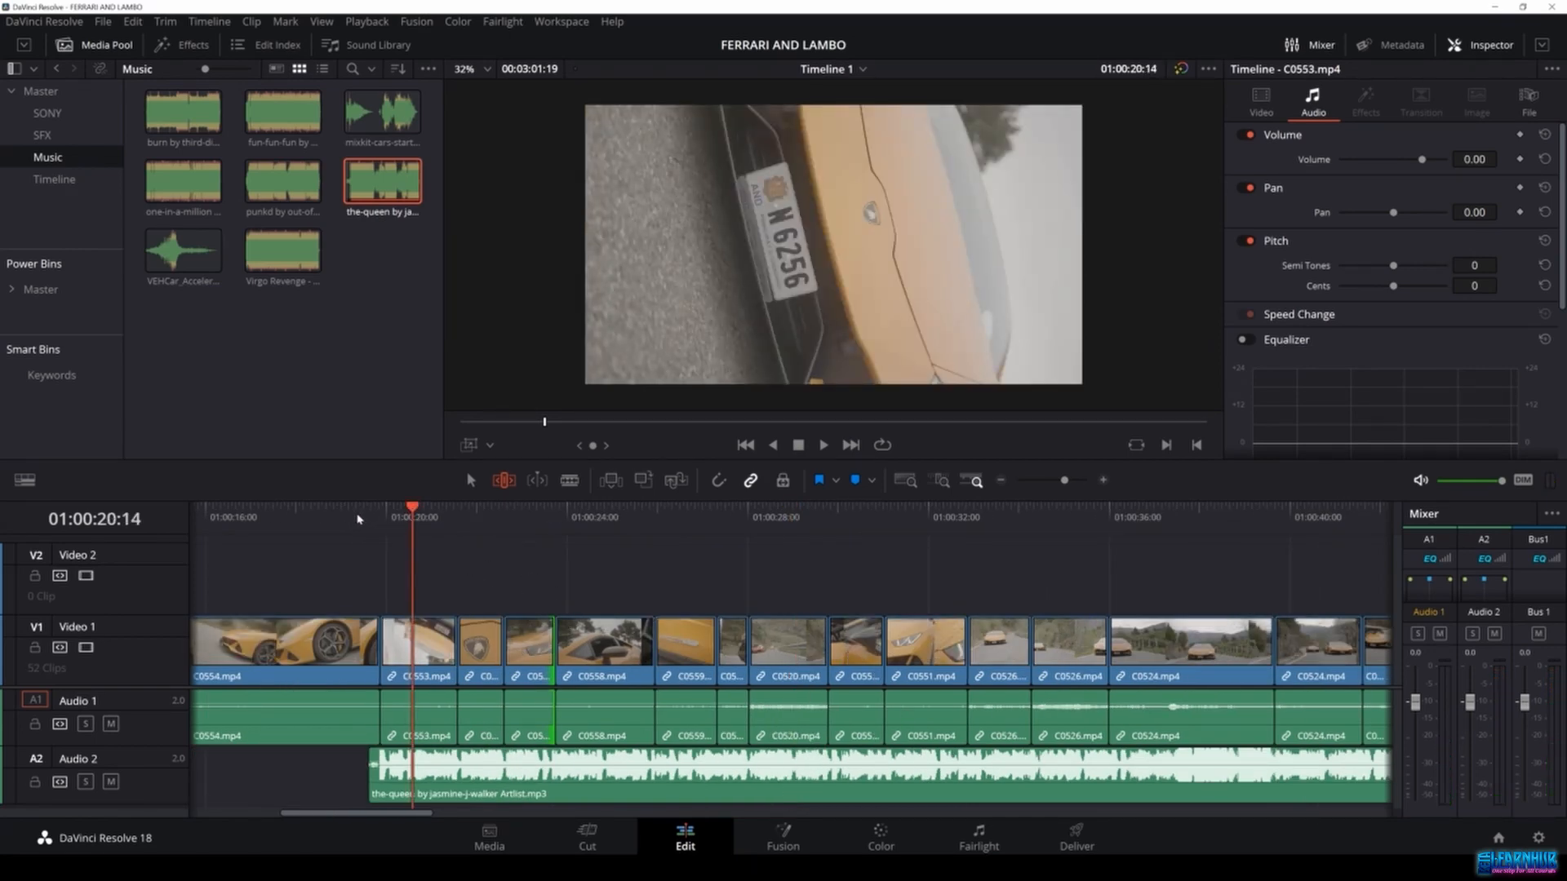
pyautogui.click(173, 773)
pyautogui.hotkey('ctrl', '=')
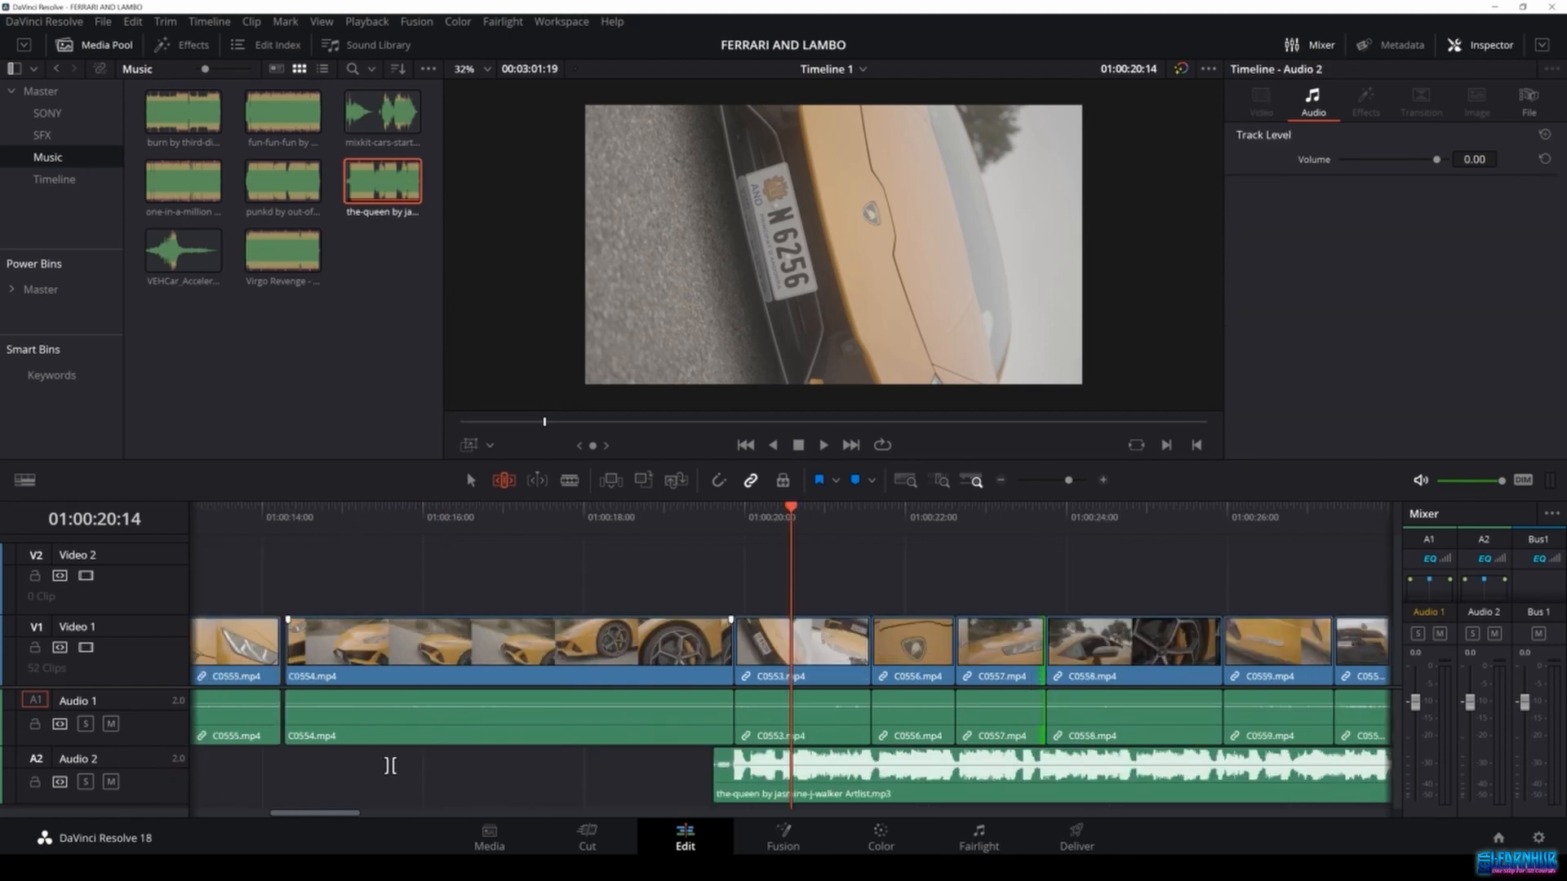
pyautogui.scroll(2, 605, 780)
pyautogui.hscroll(3, 638, 771)
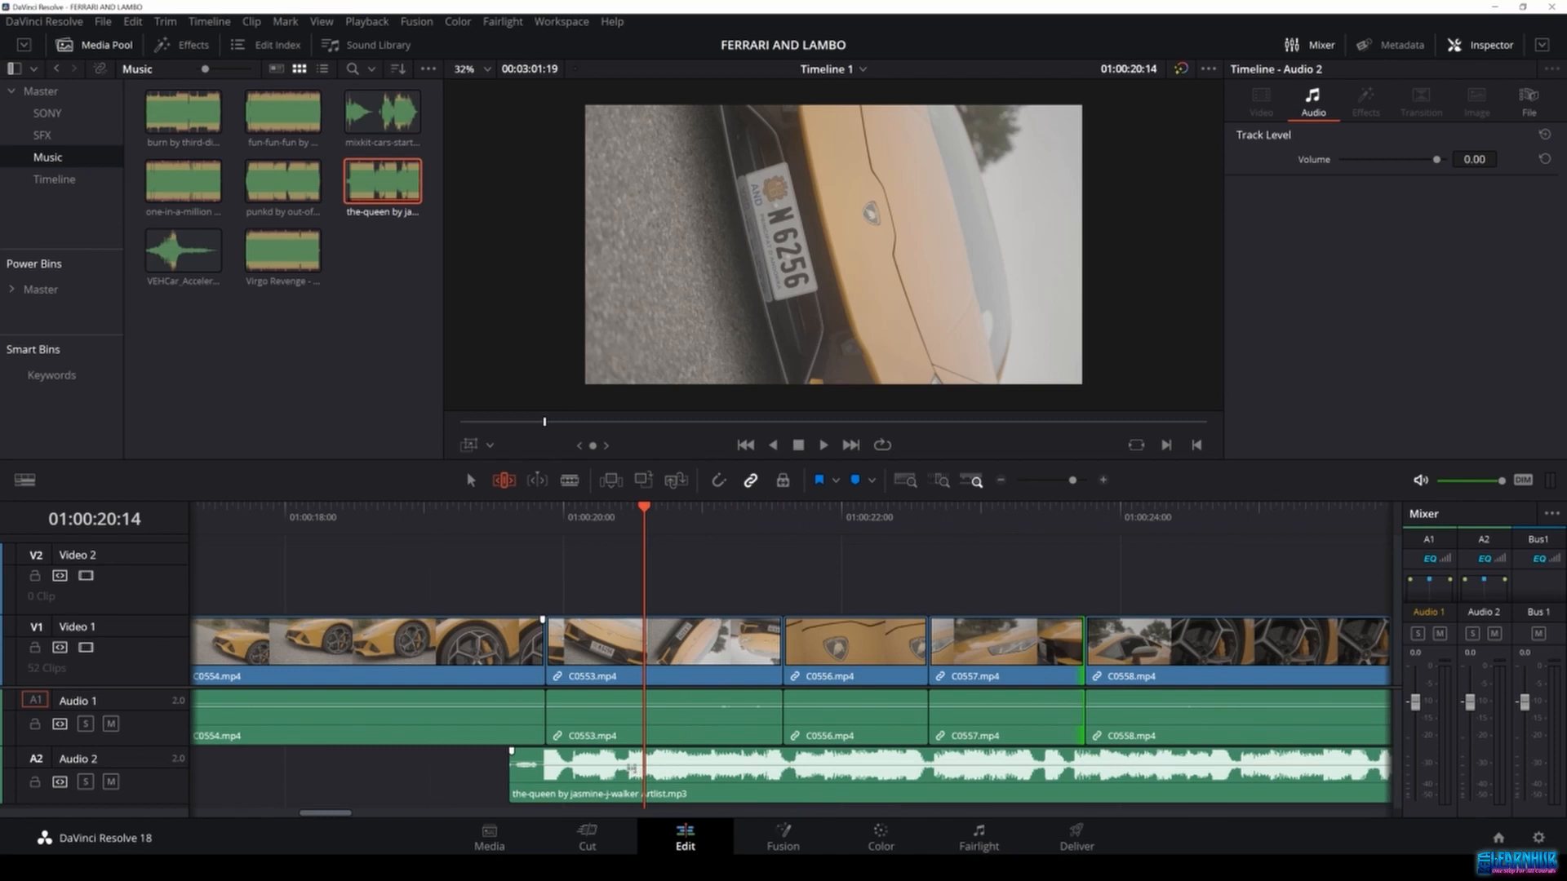
pyautogui.scroll(3, 555, 759)
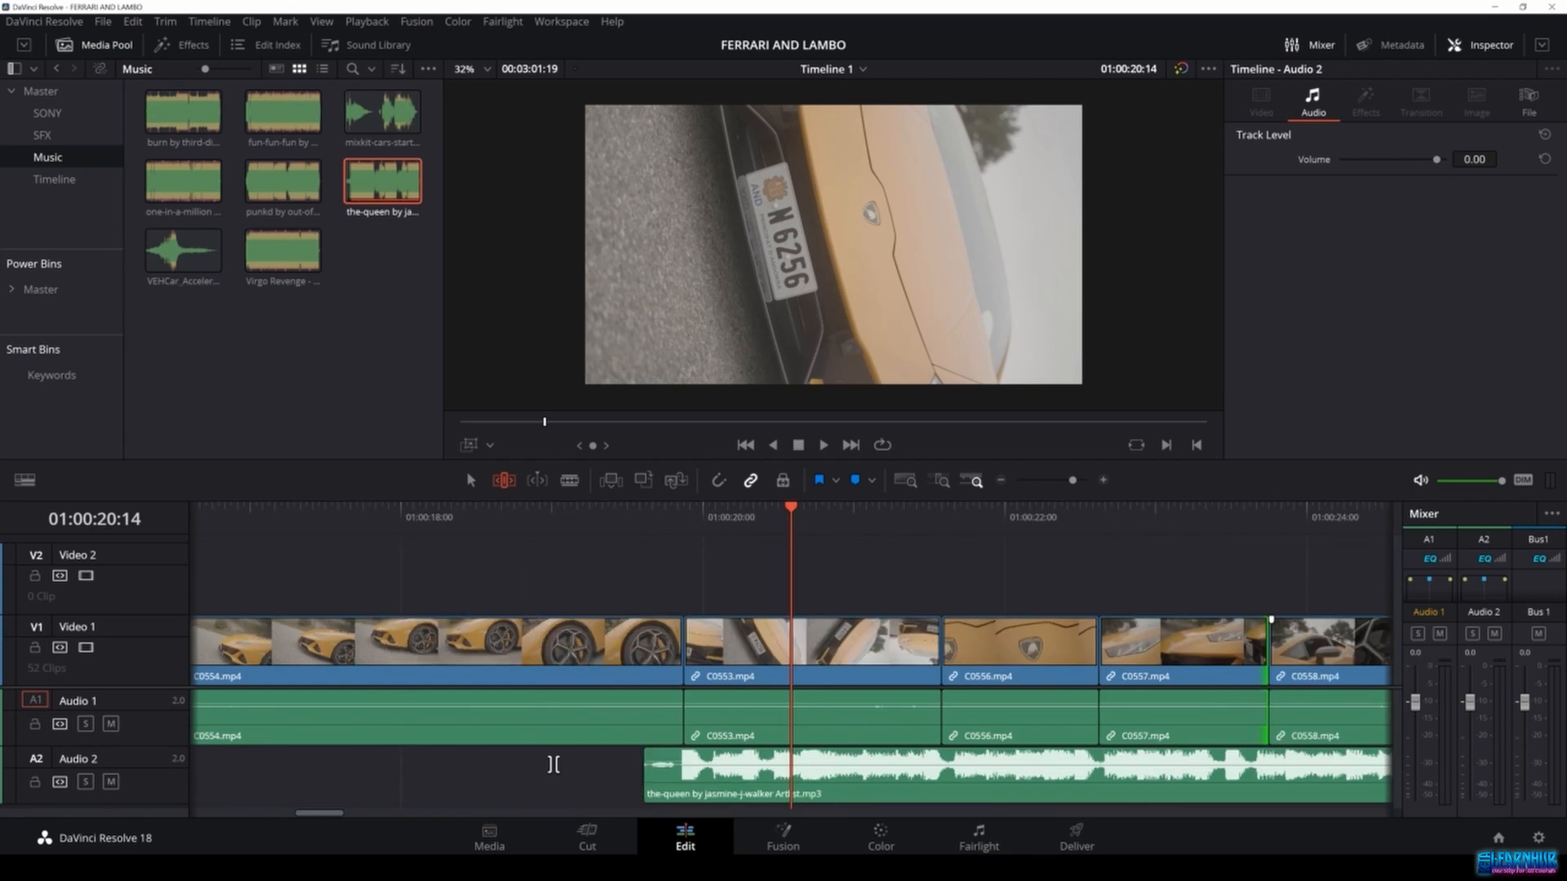
pyautogui.scroll(2, 551, 771)
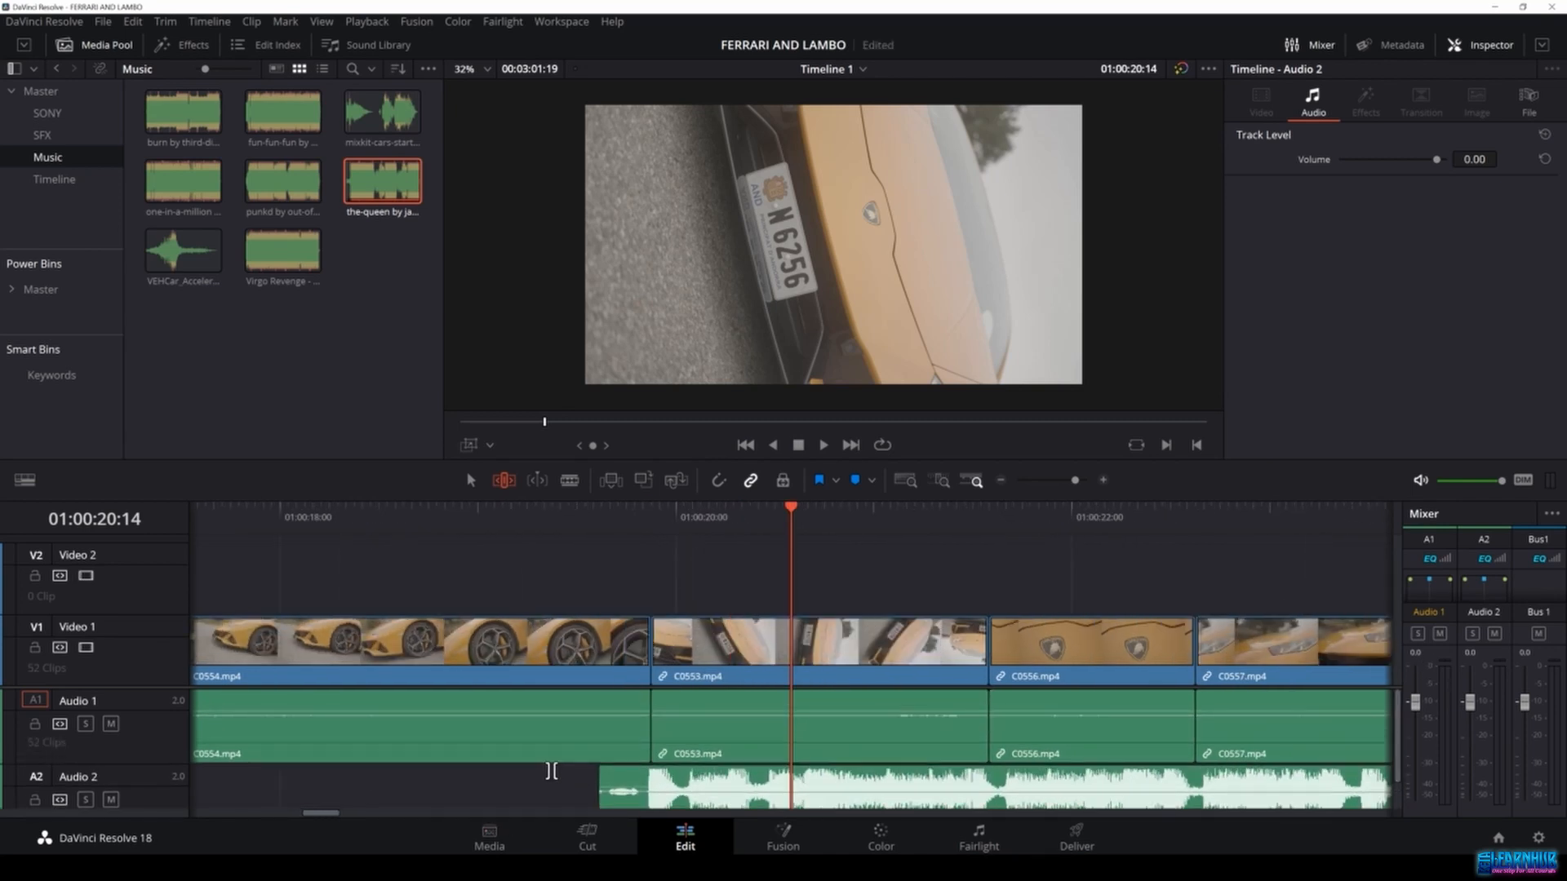
pyautogui.scroll(2, 690, 790)
pyautogui.scroll(-4, 690, 791)
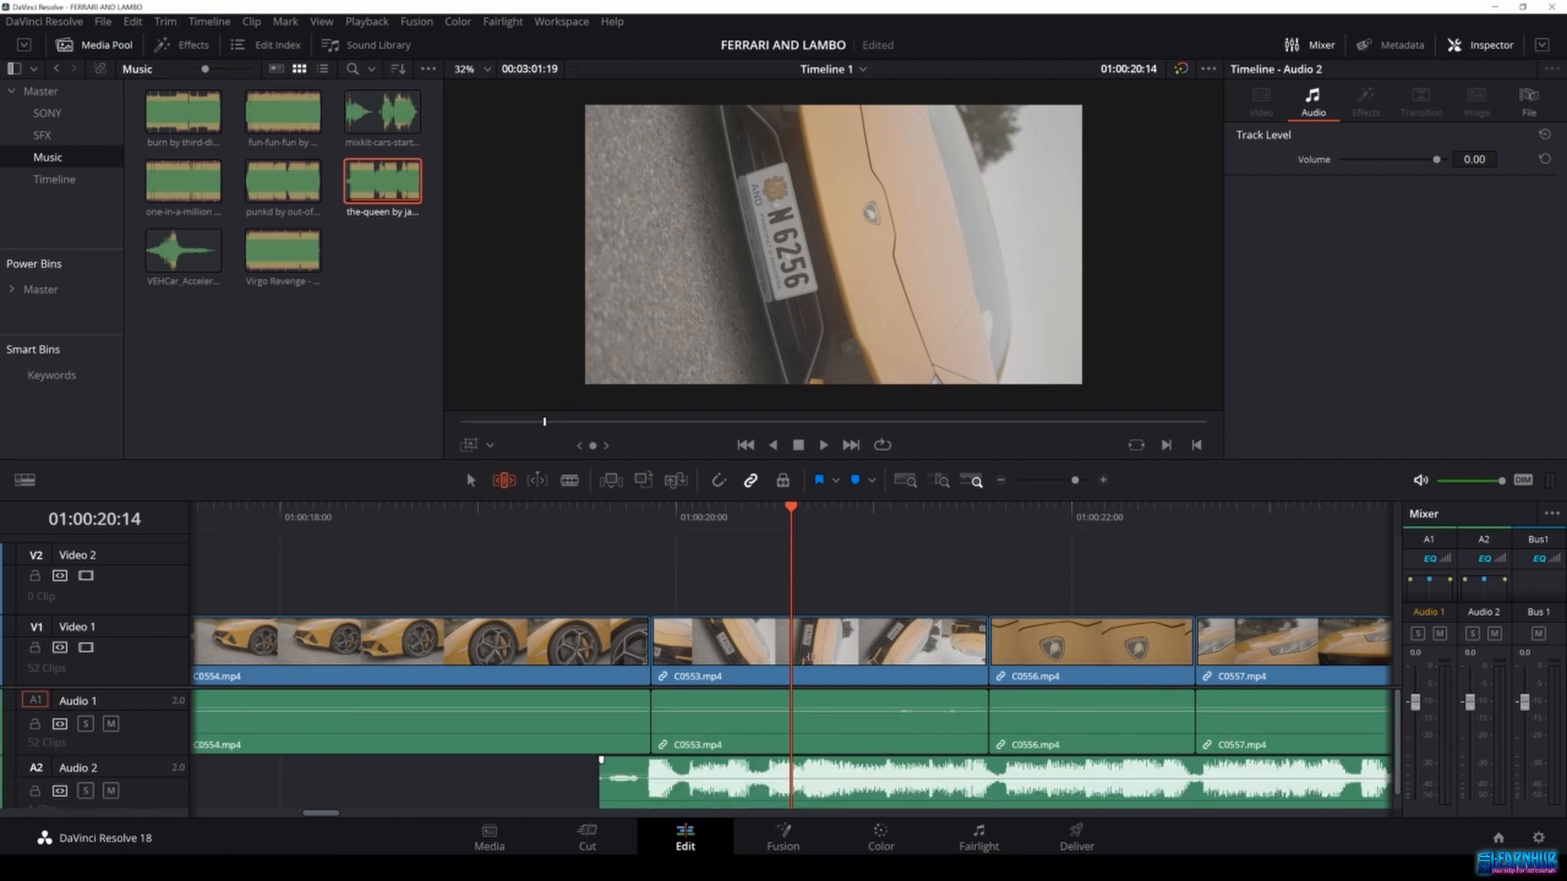
pyautogui.moveTo(467, 471); pyautogui.dragTo(467, 414)
pyautogui.moveTo(784, 423); pyautogui.dragTo(784, 406)
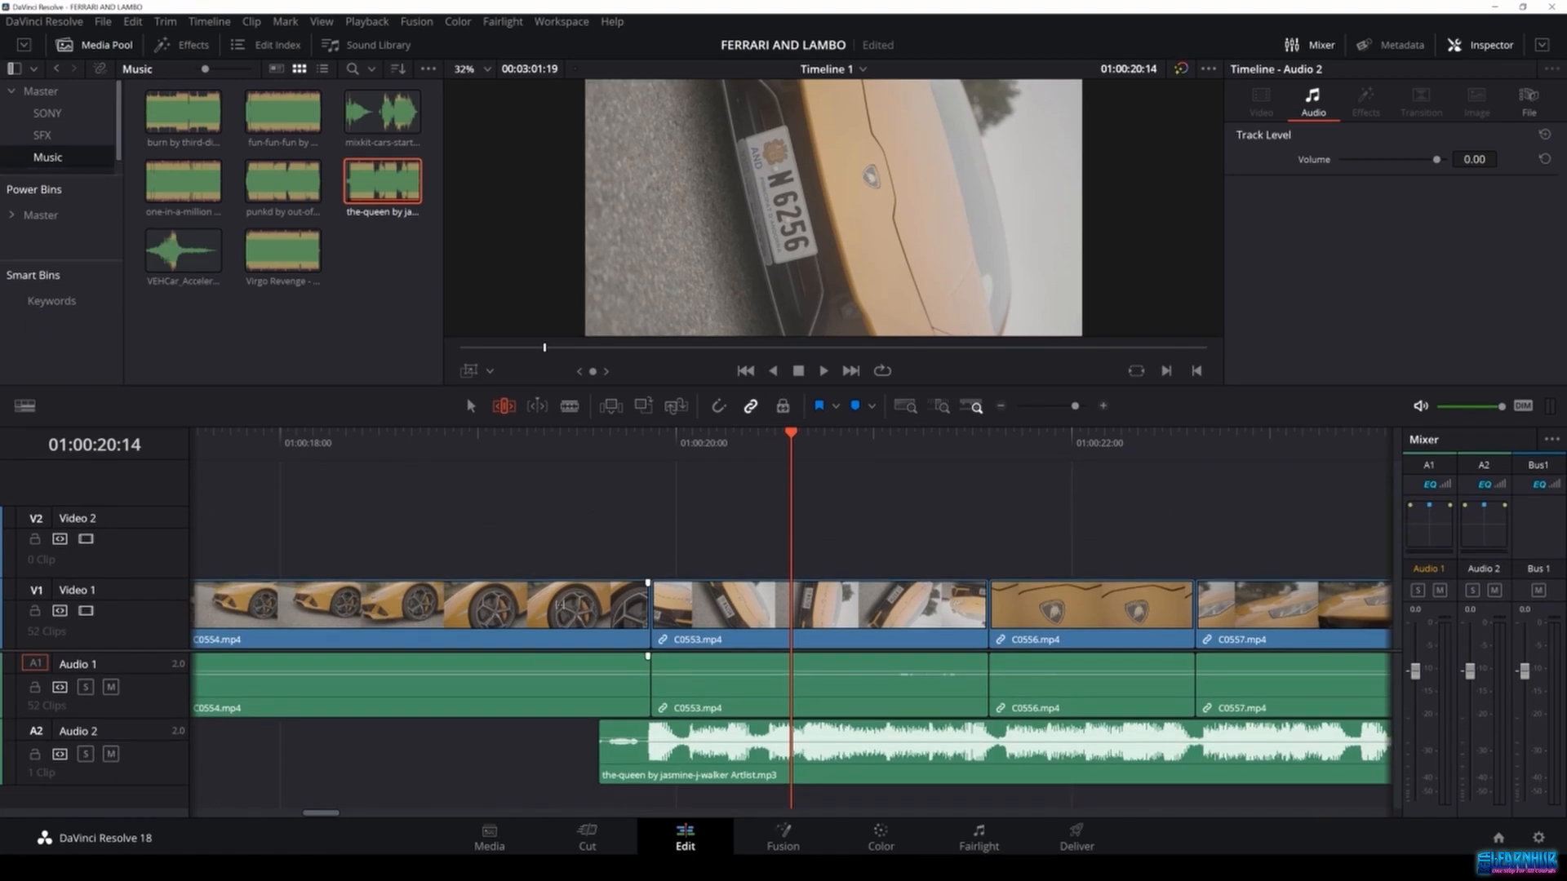
# Return to selection mode and move the song on Audio 2 earlier, starting beneath C0554.mp4 at about 01:00:15:15.
pyautogui.press('v')
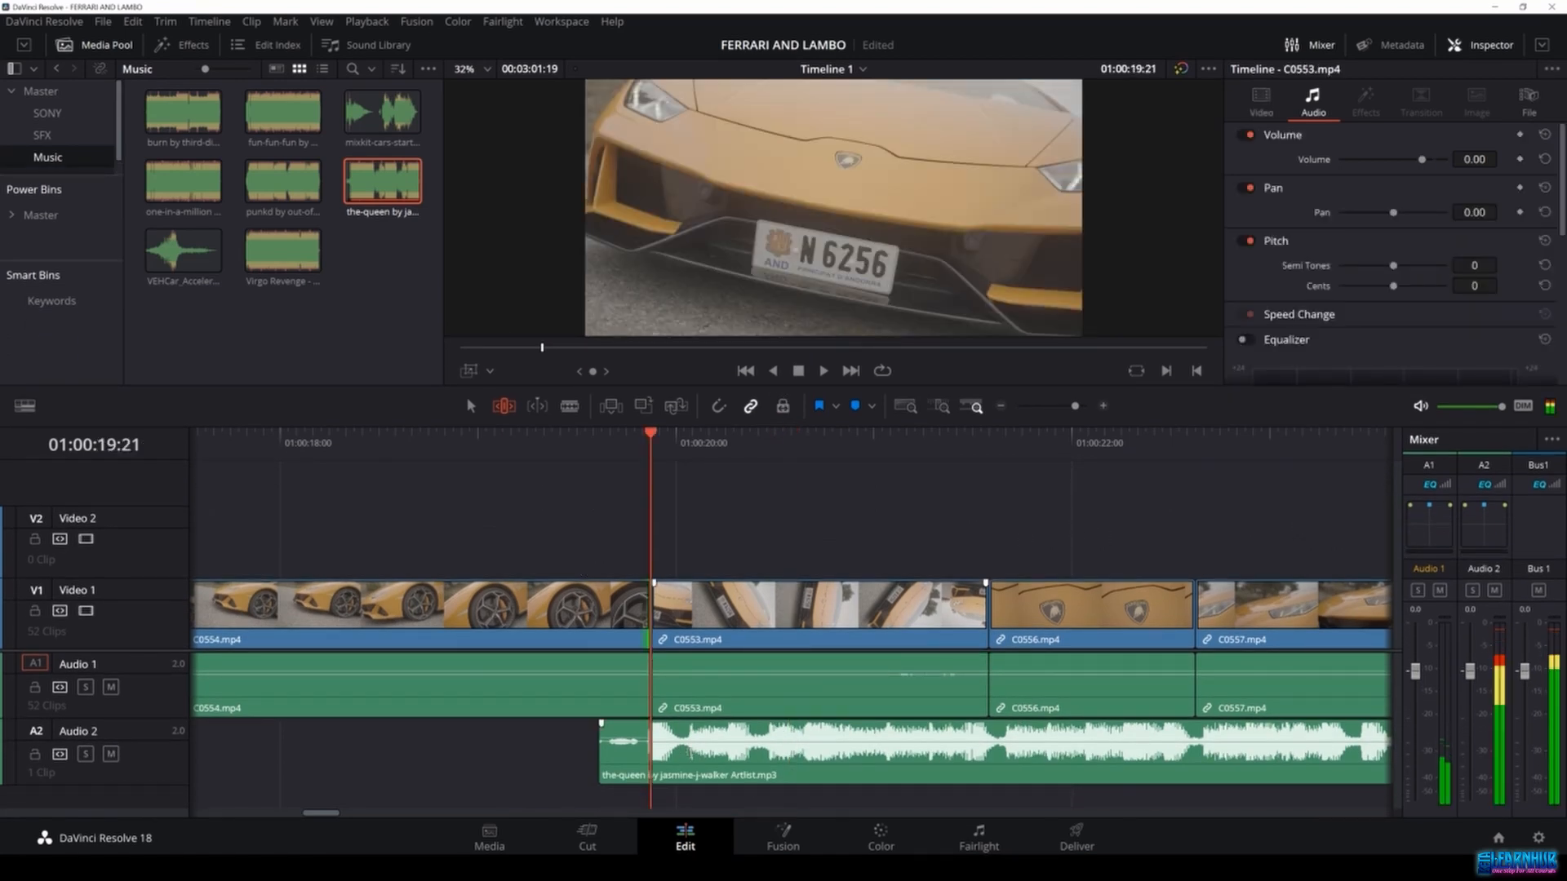
pyautogui.click(718, 752)
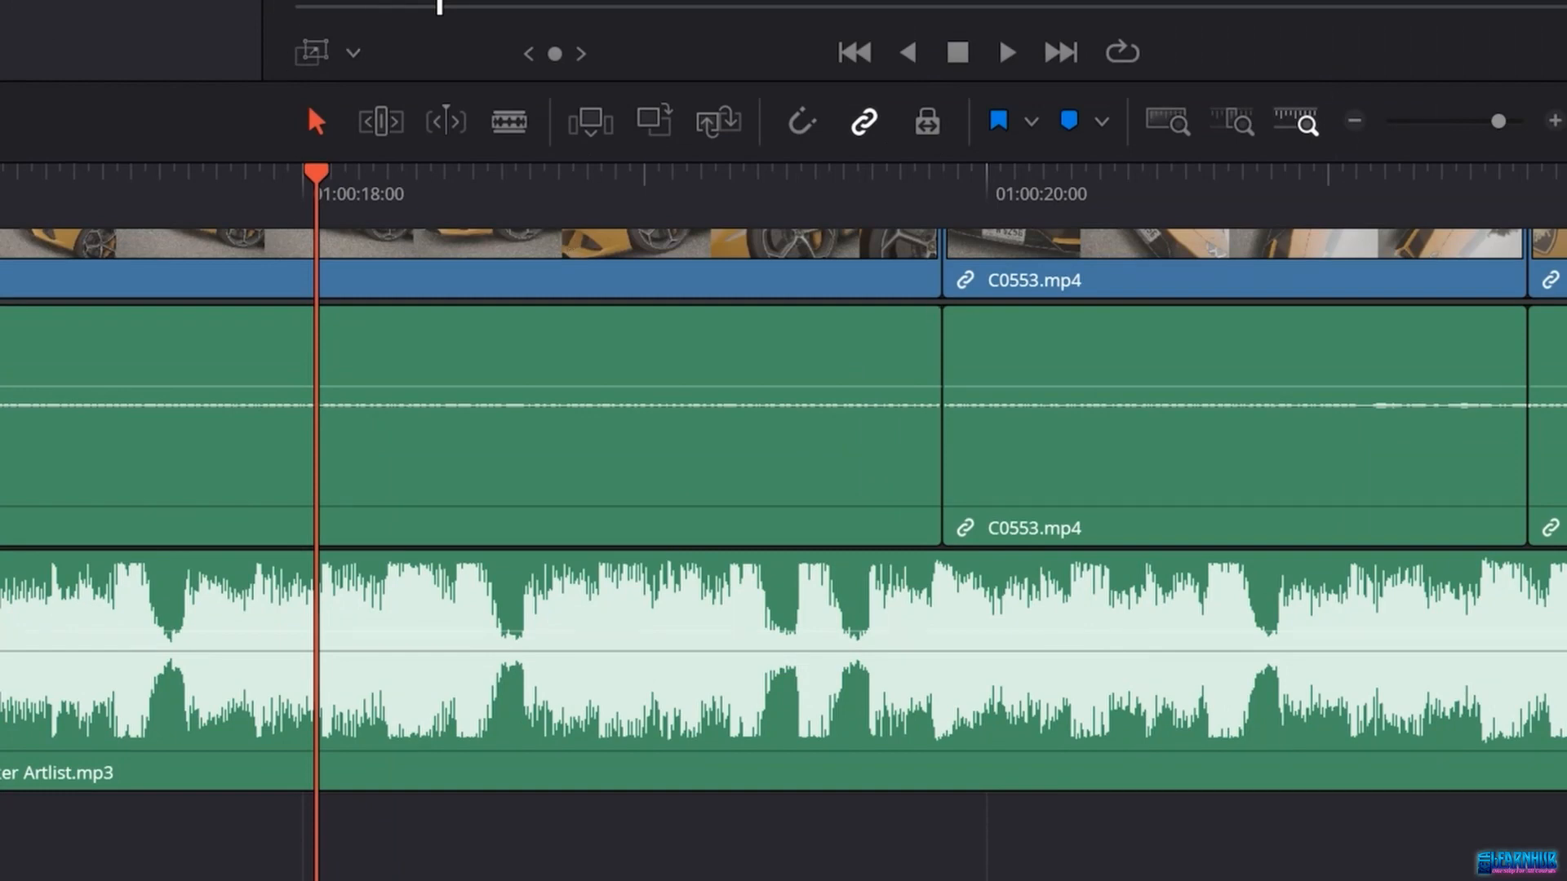
pyautogui.hscroll(-5, 343, 644)
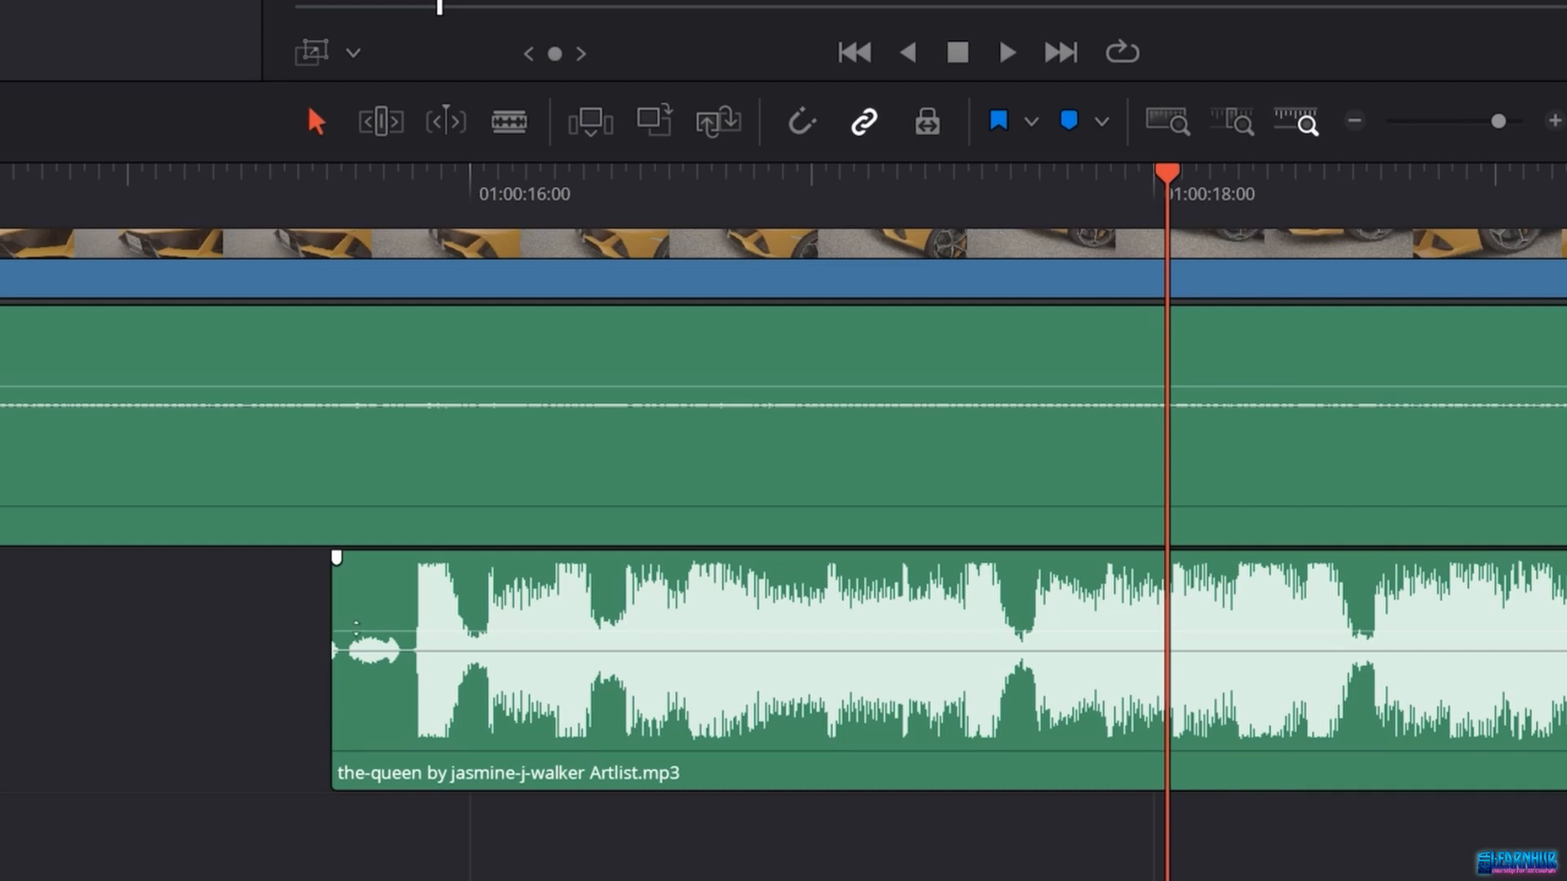
# Lower the song's volume line on Audio 2 to slightly below -3.60 dB and play from just before 01:00:16:00.
pyautogui.moveTo(356, 628); pyautogui.dragTo(417, 641)
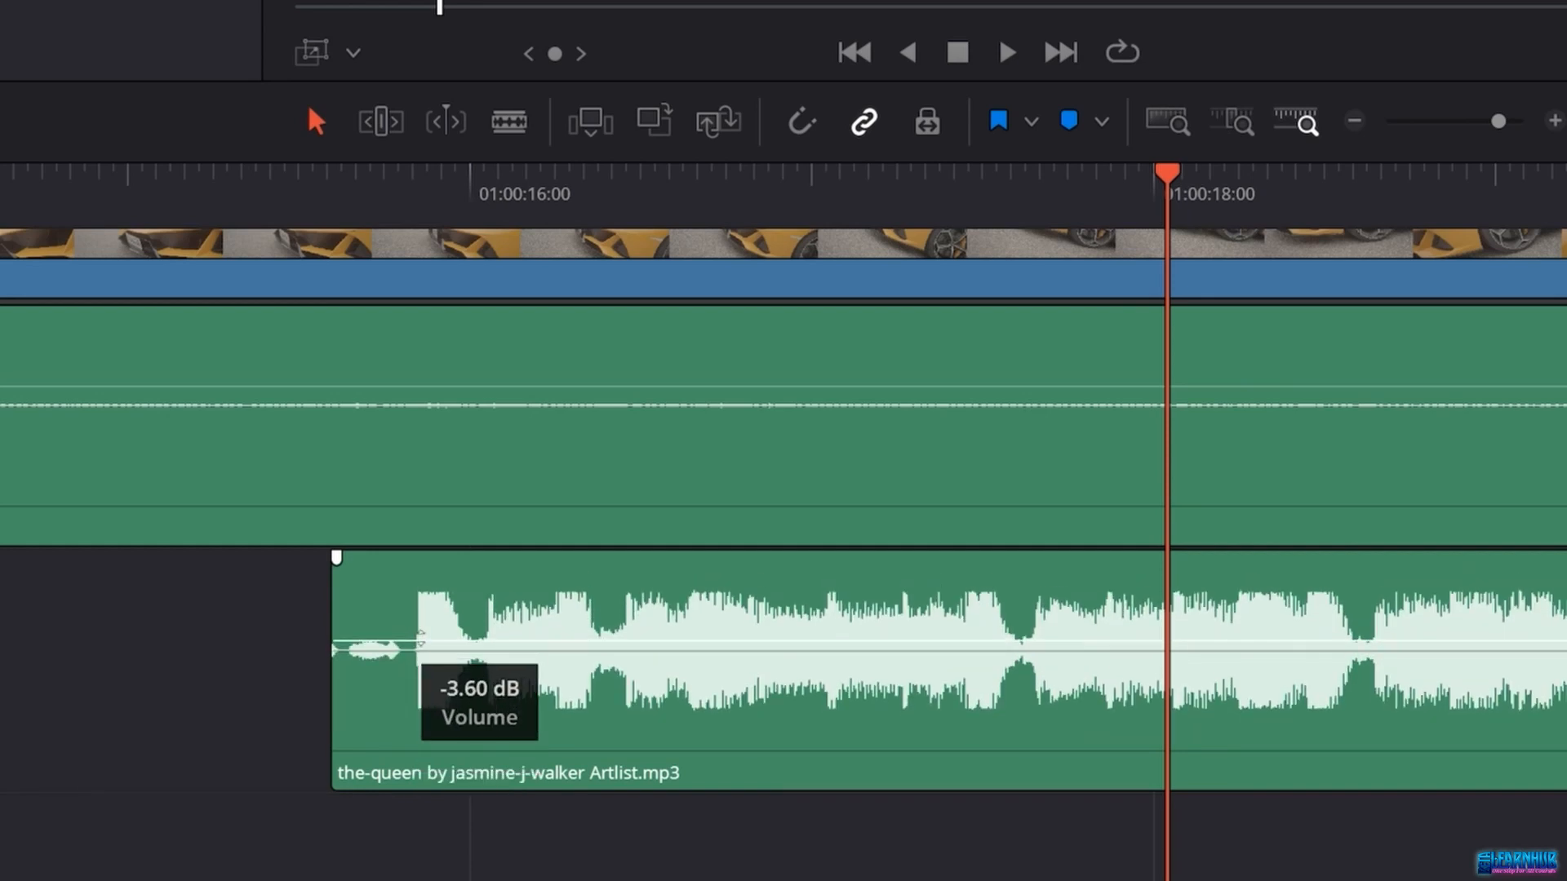
pyautogui.moveTo(417, 640); pyautogui.dragTo(418, 645)
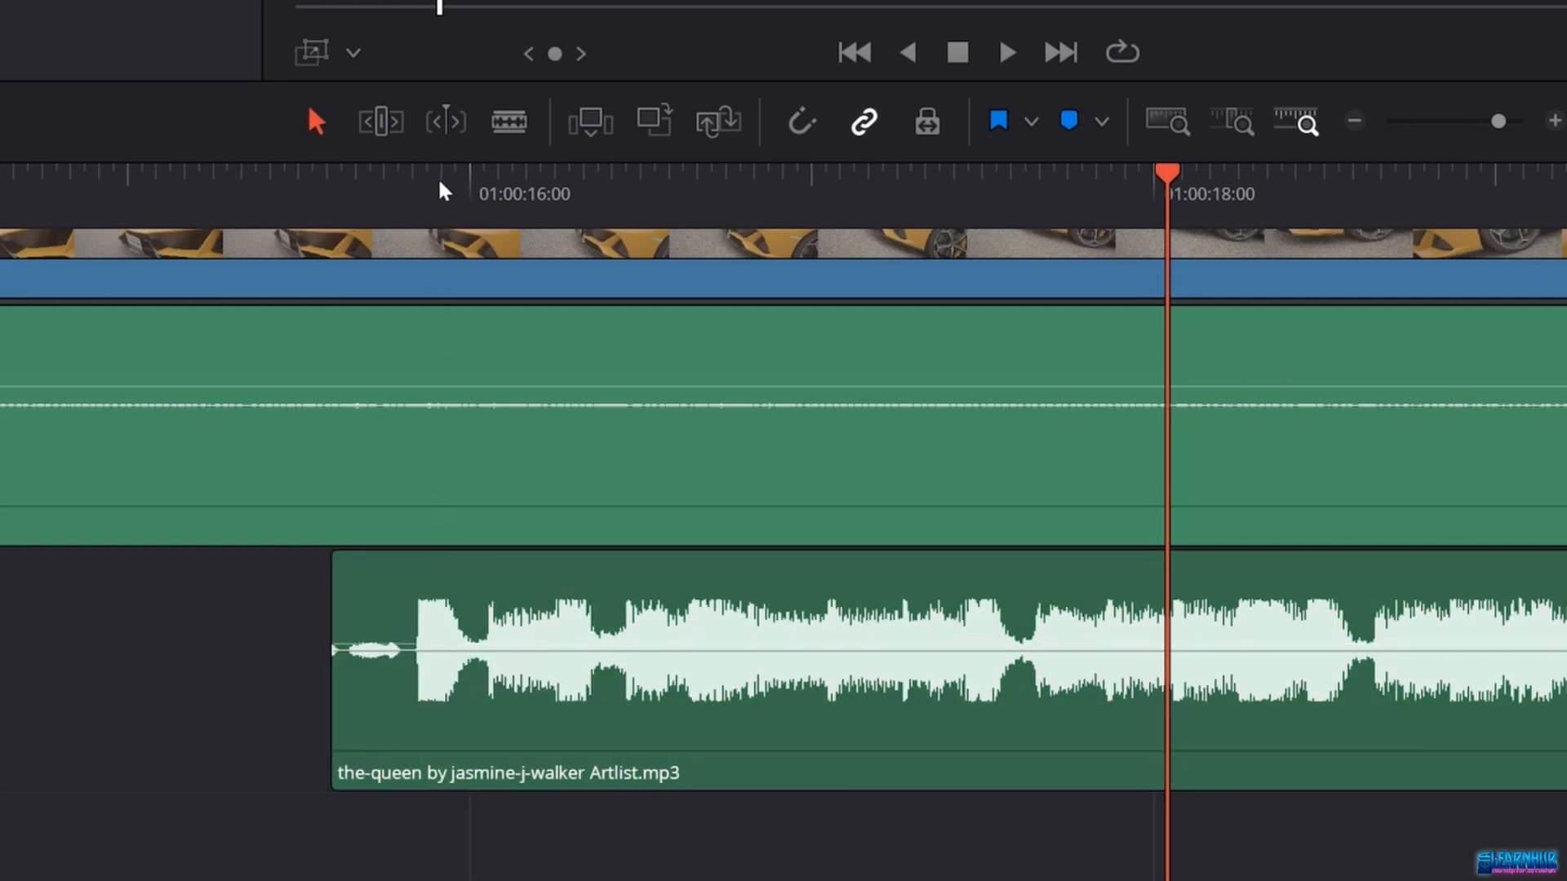
pyautogui.click(437, 194)
pyautogui.press('space')
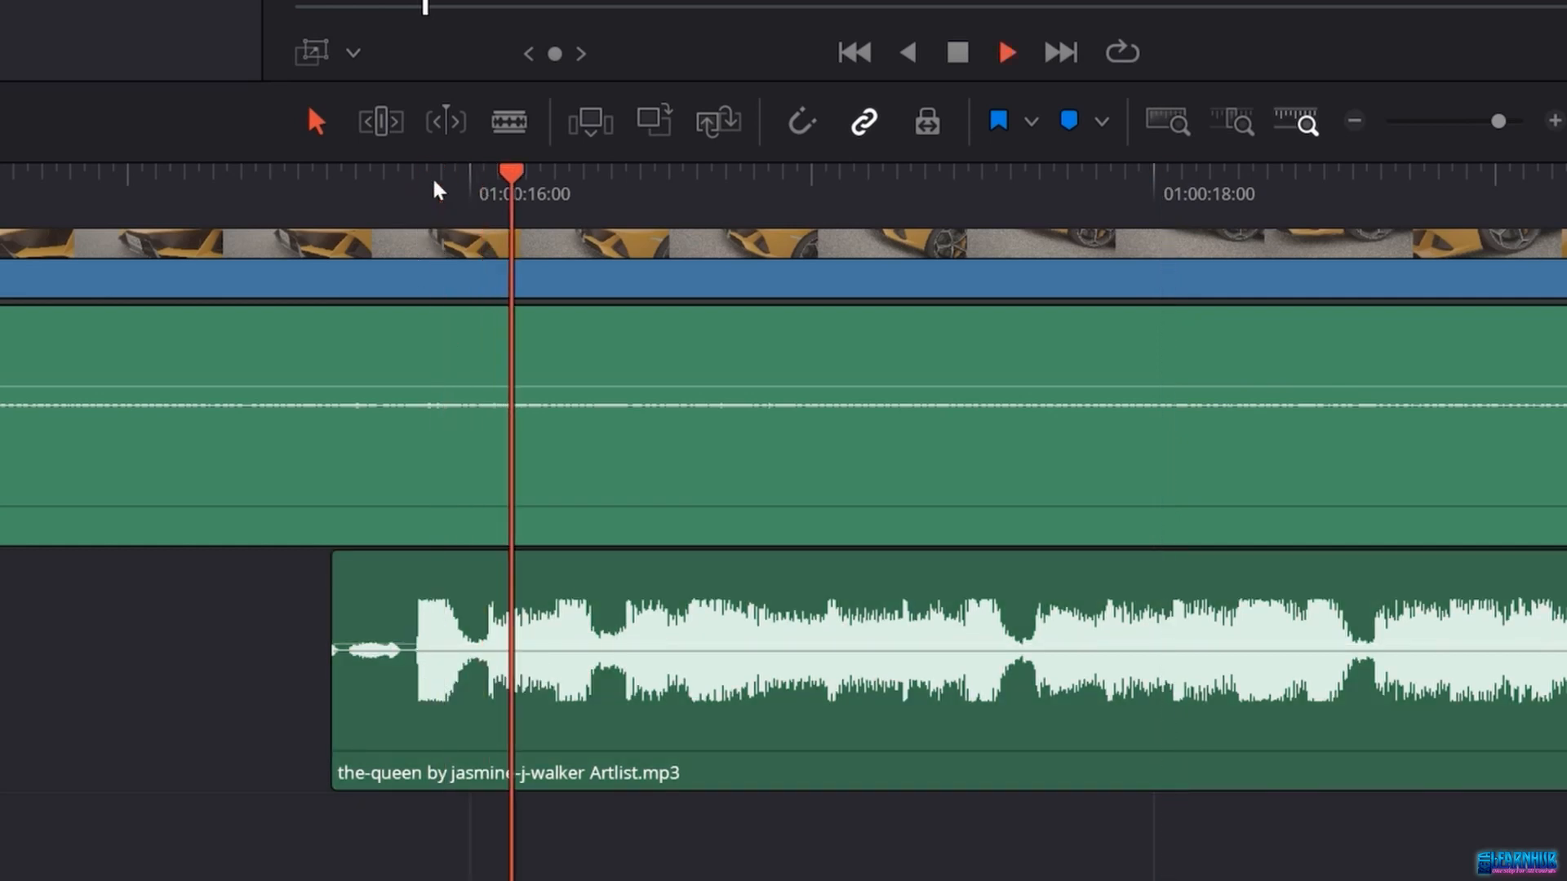
# Try a much quieter level for the song, raise it back up, and set its volume to -3.74 dB.
pyautogui.moveTo(414, 651); pyautogui.dragTo(414, 675)
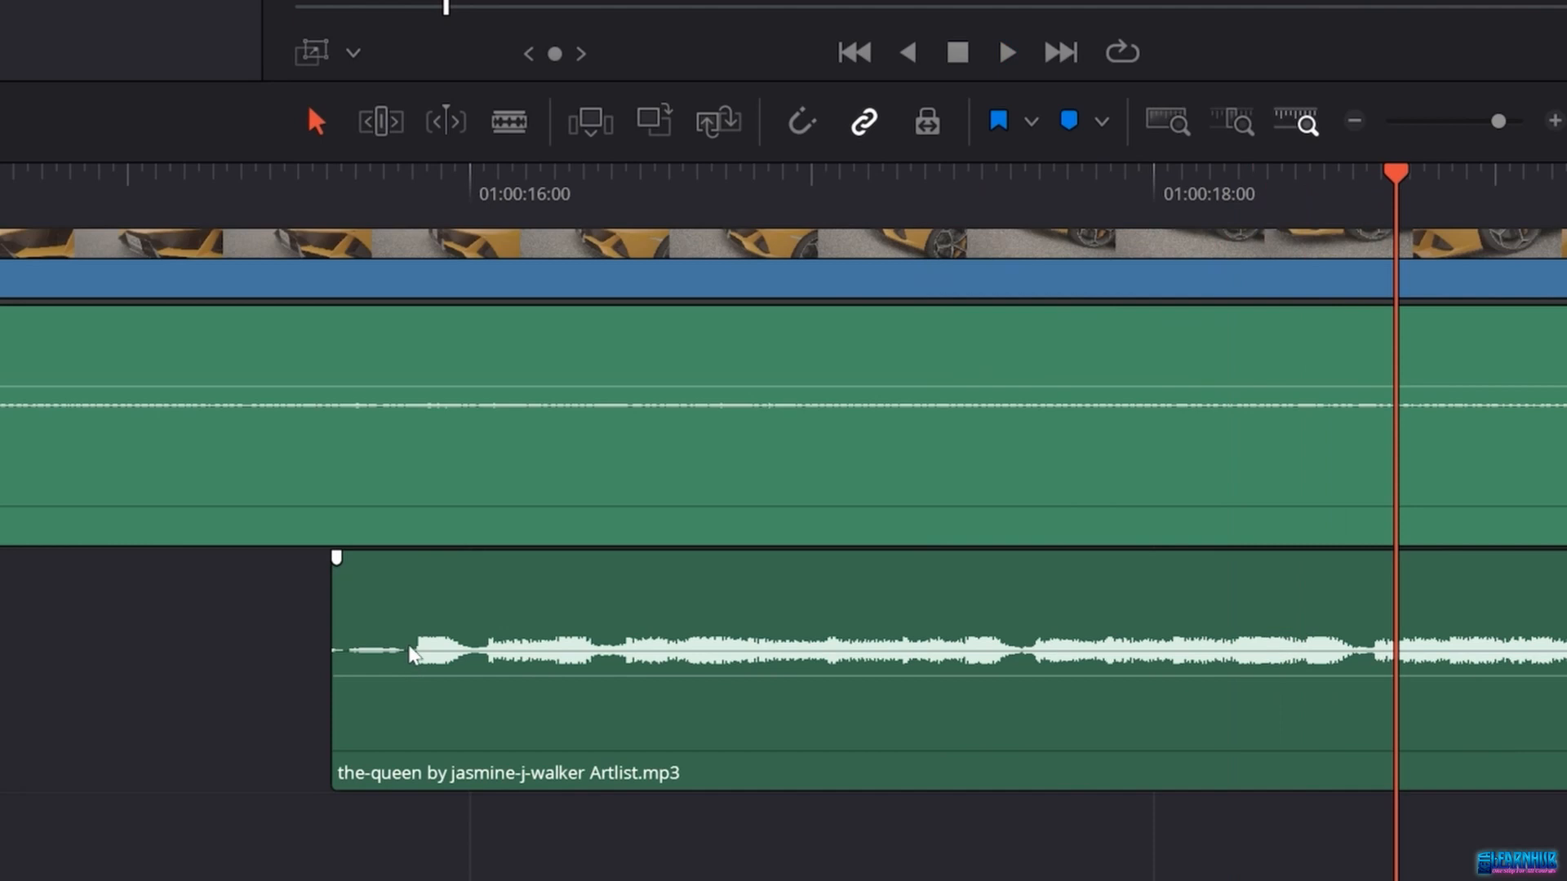
pyautogui.click(412, 653)
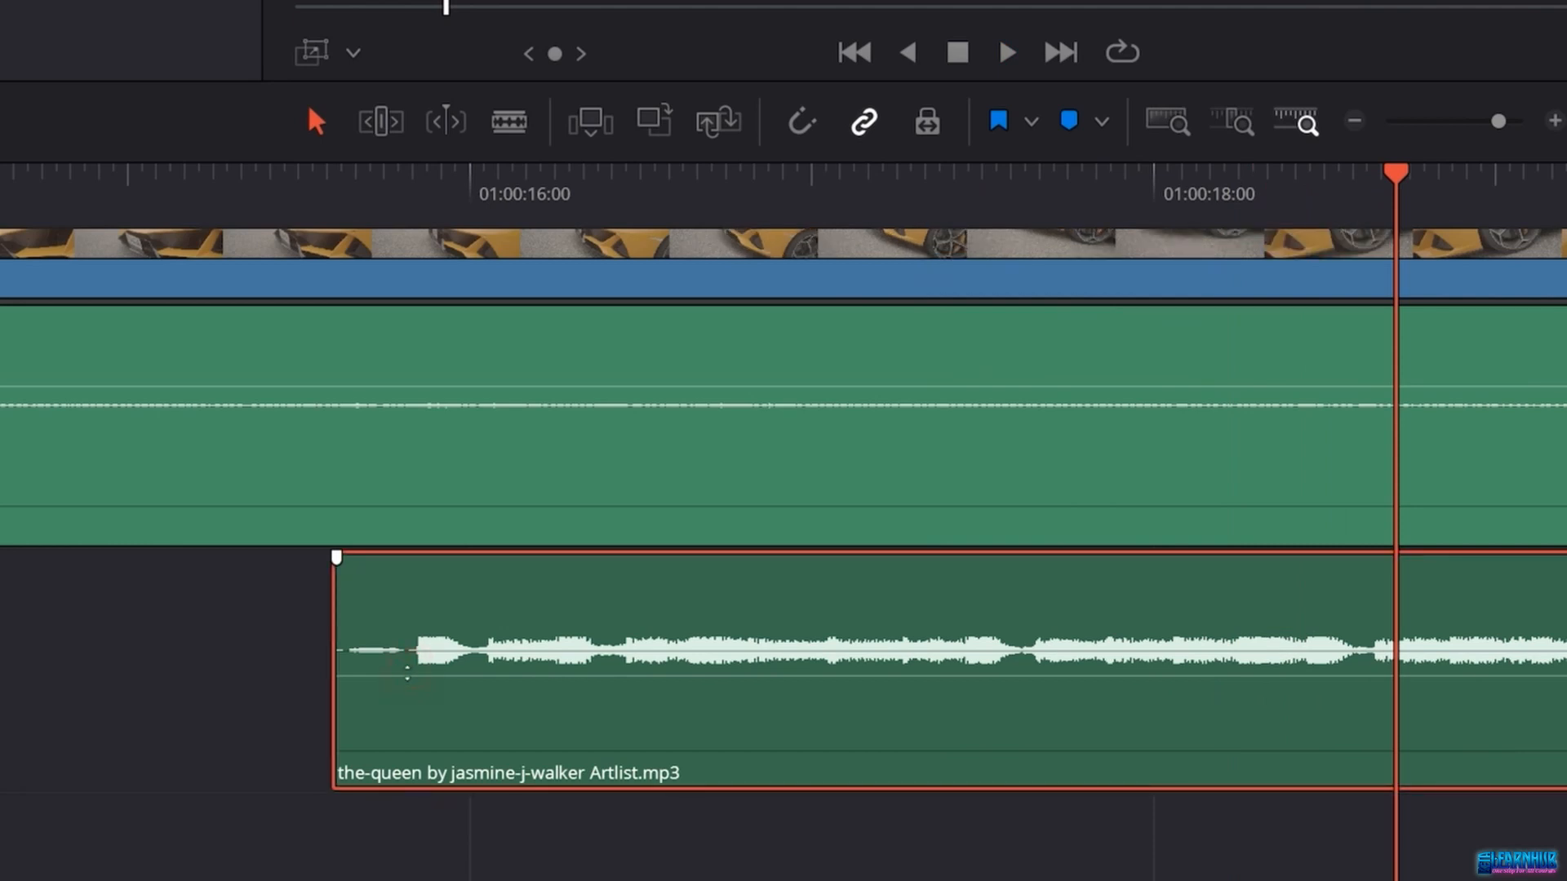
pyautogui.moveTo(414, 677); pyautogui.dragTo(416, 640)
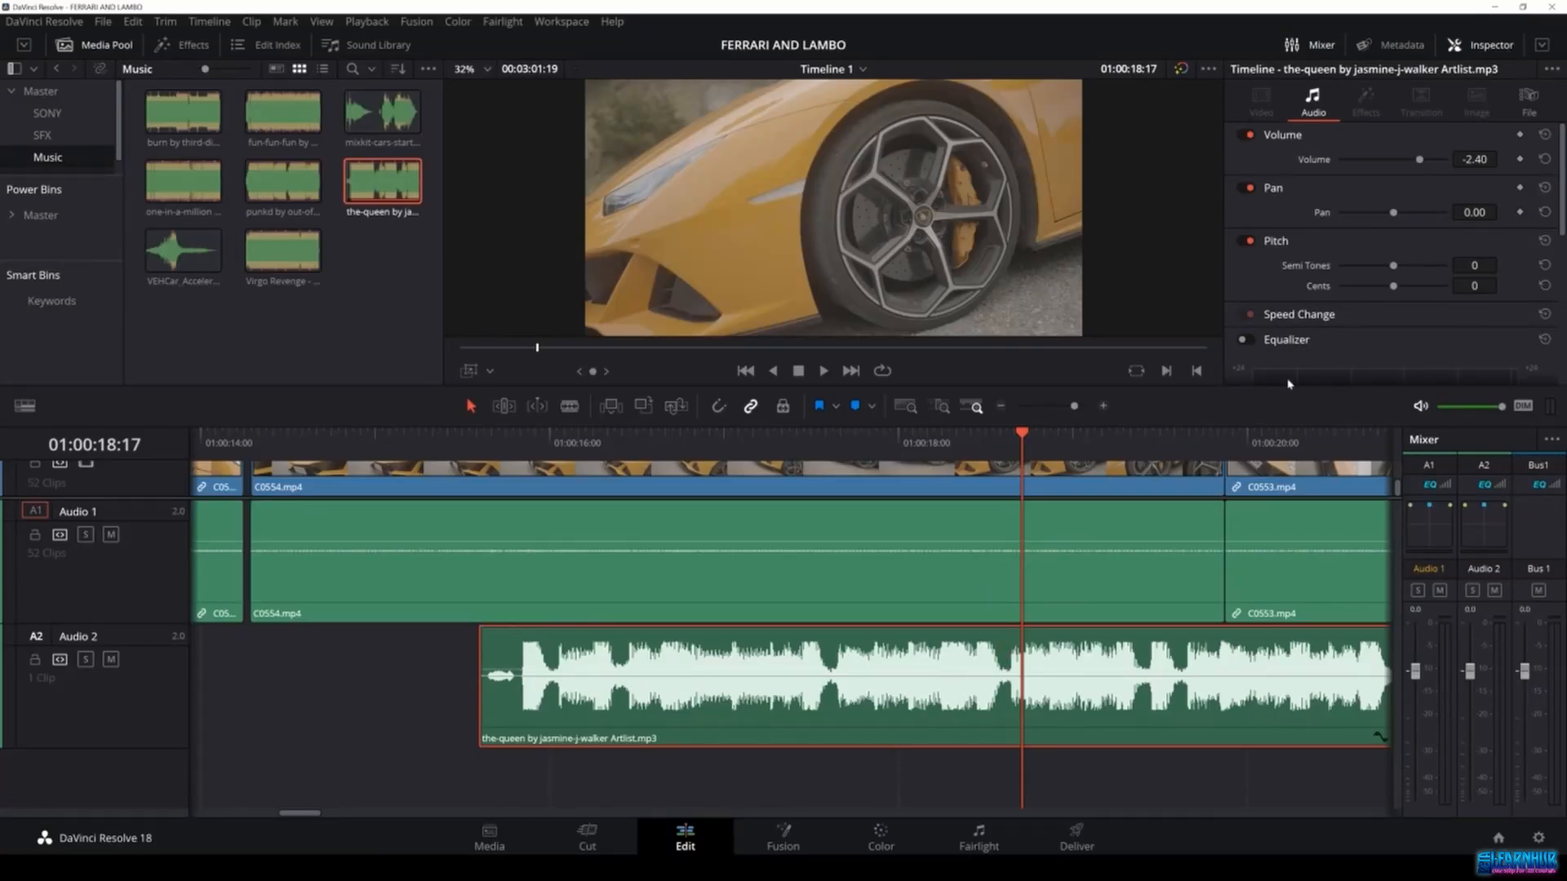
pyautogui.moveTo(1421, 160)
pyautogui.mouseDown()
pyautogui.moveTo(1405, 160)
pyautogui.moveTo(1446, 163)
pyautogui.moveTo(1424, 175)
pyautogui.mouseUp()
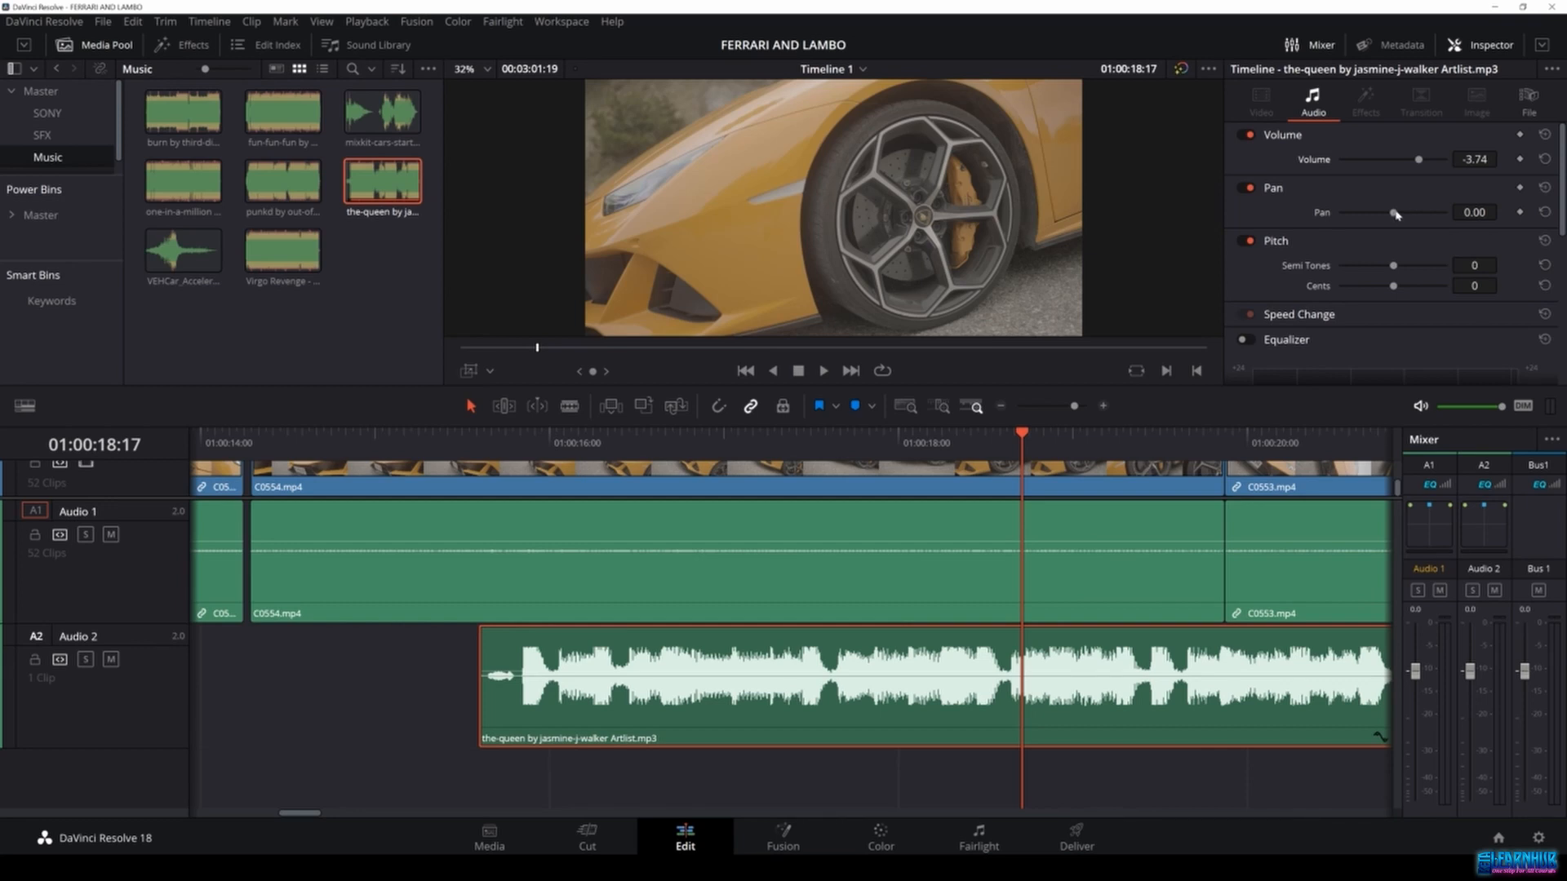
# Pan the song fully left to -100 and play the timeline across the start of C0553.mp4.
pyautogui.moveTo(1395, 213); pyautogui.dragTo(1313, 216)
pyautogui.press('space')
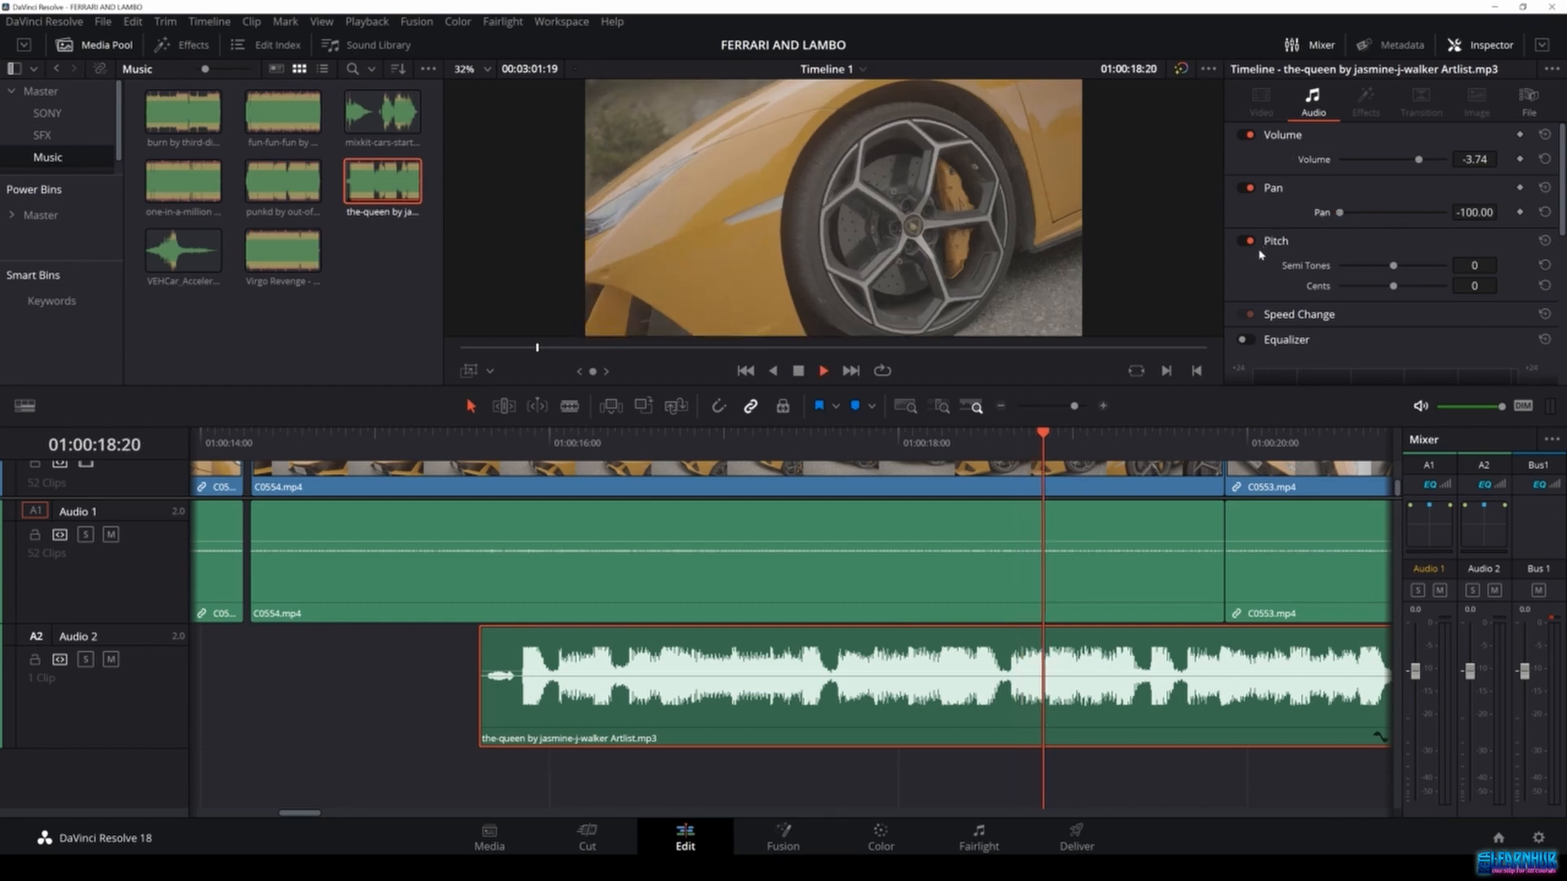
pyautogui.press('space')
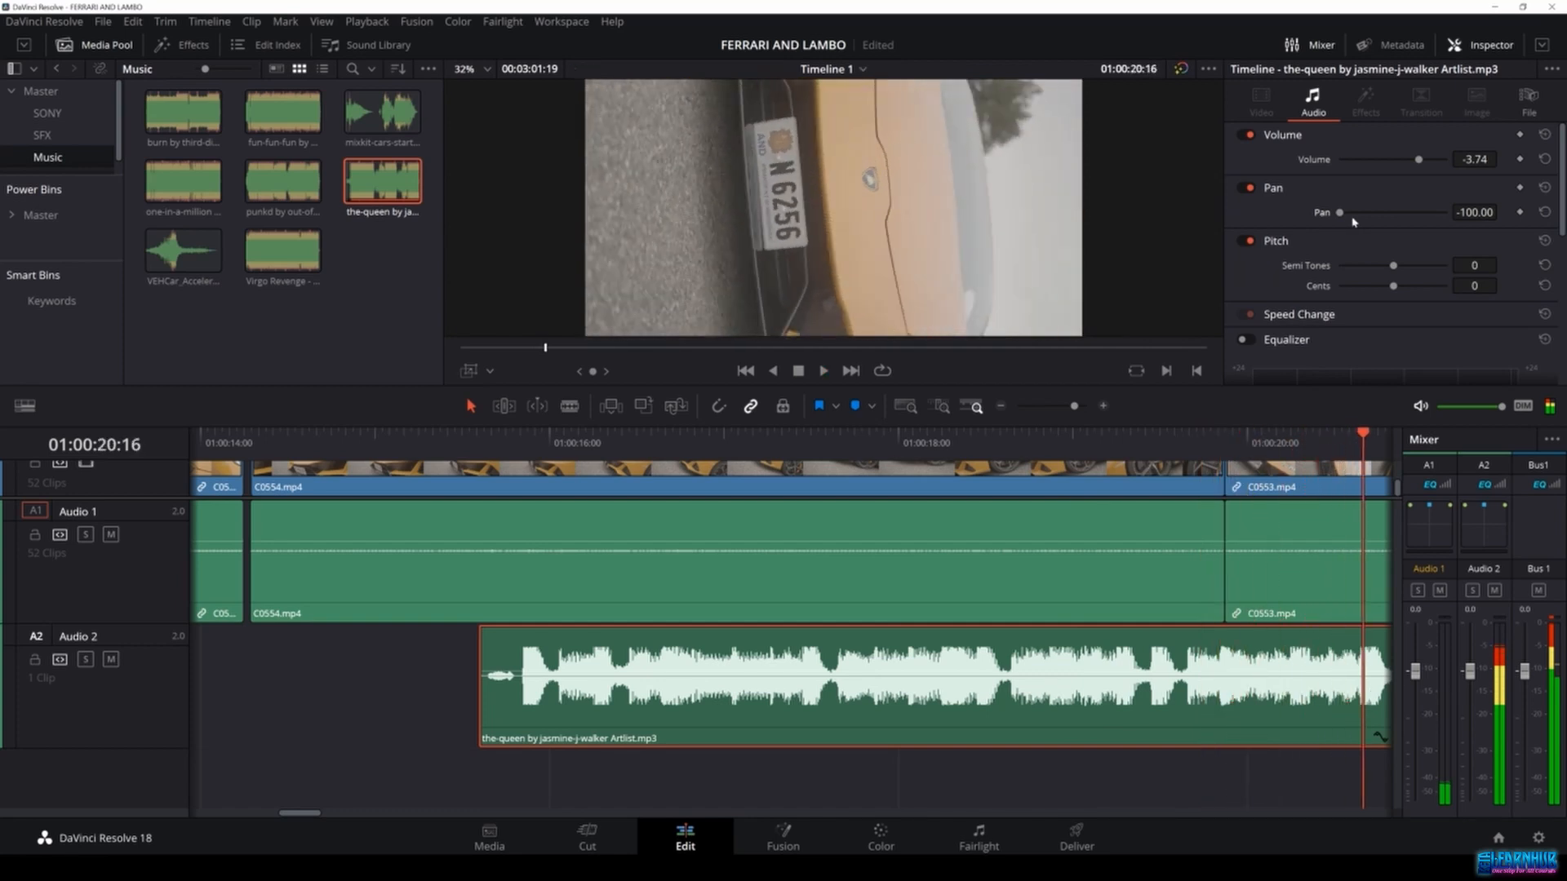
# Return the song's pan to 0.
pyautogui.moveTo(1339, 212); pyautogui.dragTo(1439, 216)
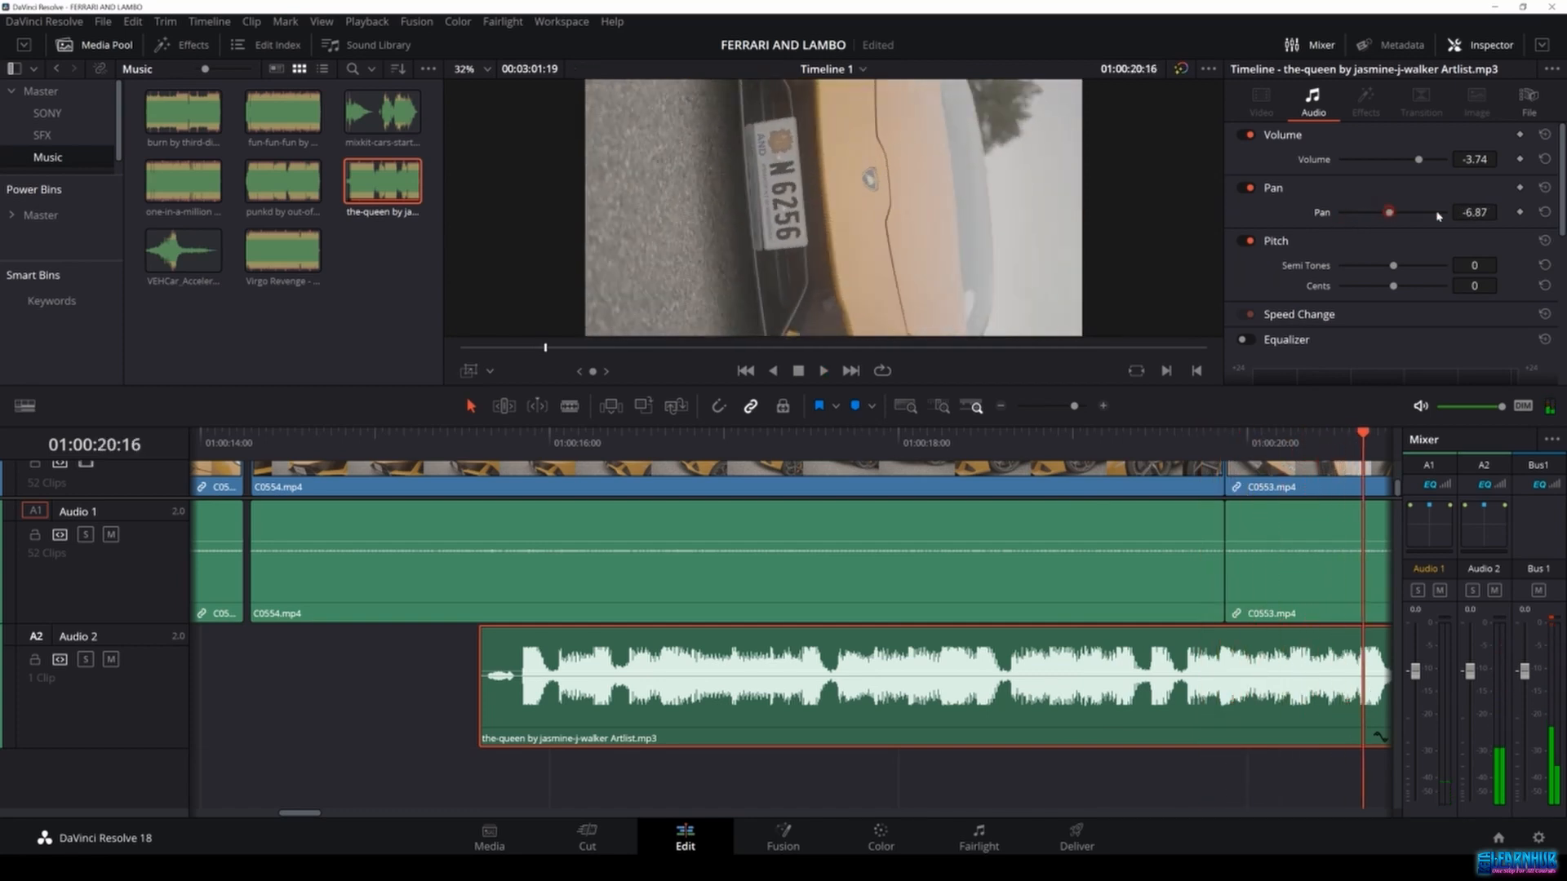
pyautogui.click(1481, 212)
pyautogui.doubleClick(1483, 212)
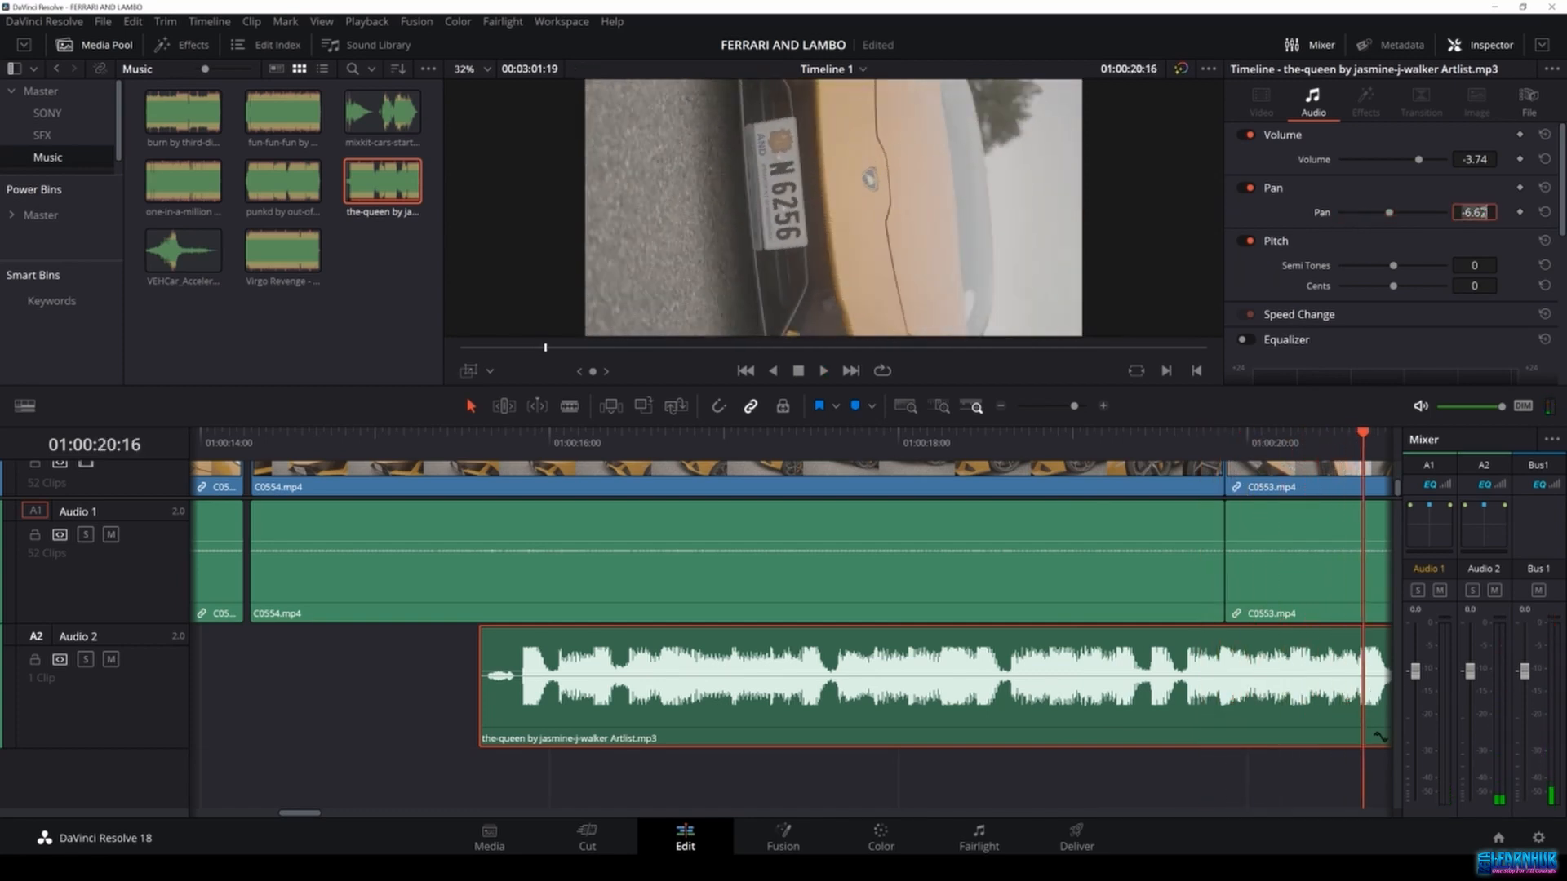
pyautogui.write('0')
pyautogui.press('Return')
# Show the song's equalizer settings and play the beginning of the song from 01:00:15:22.
pyautogui.scroll(-2, 1369, 296)
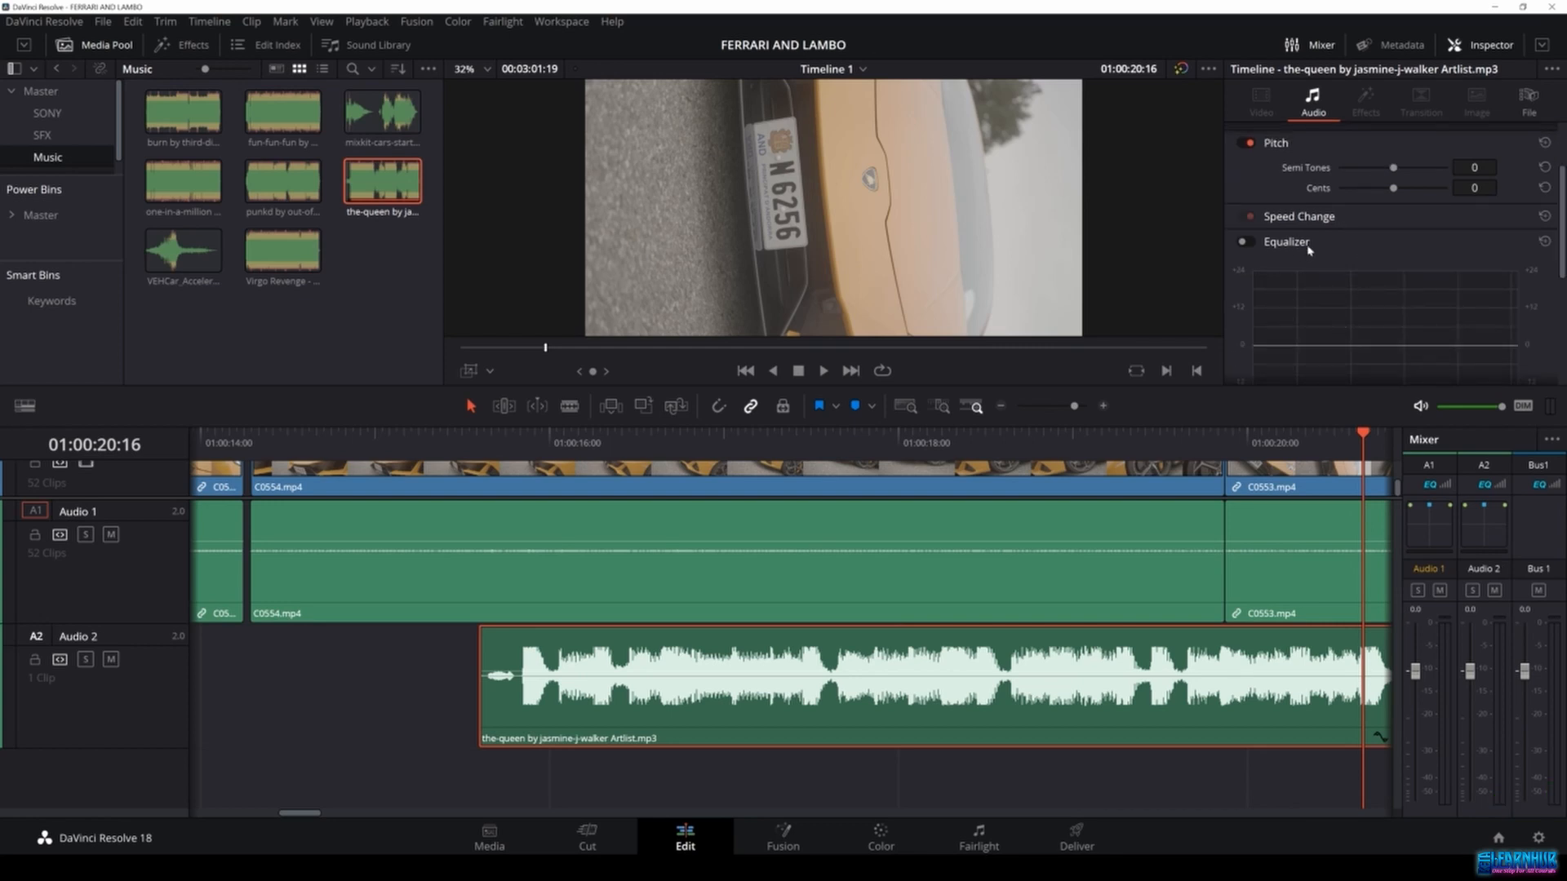
pyautogui.scroll(-1, 1322, 245)
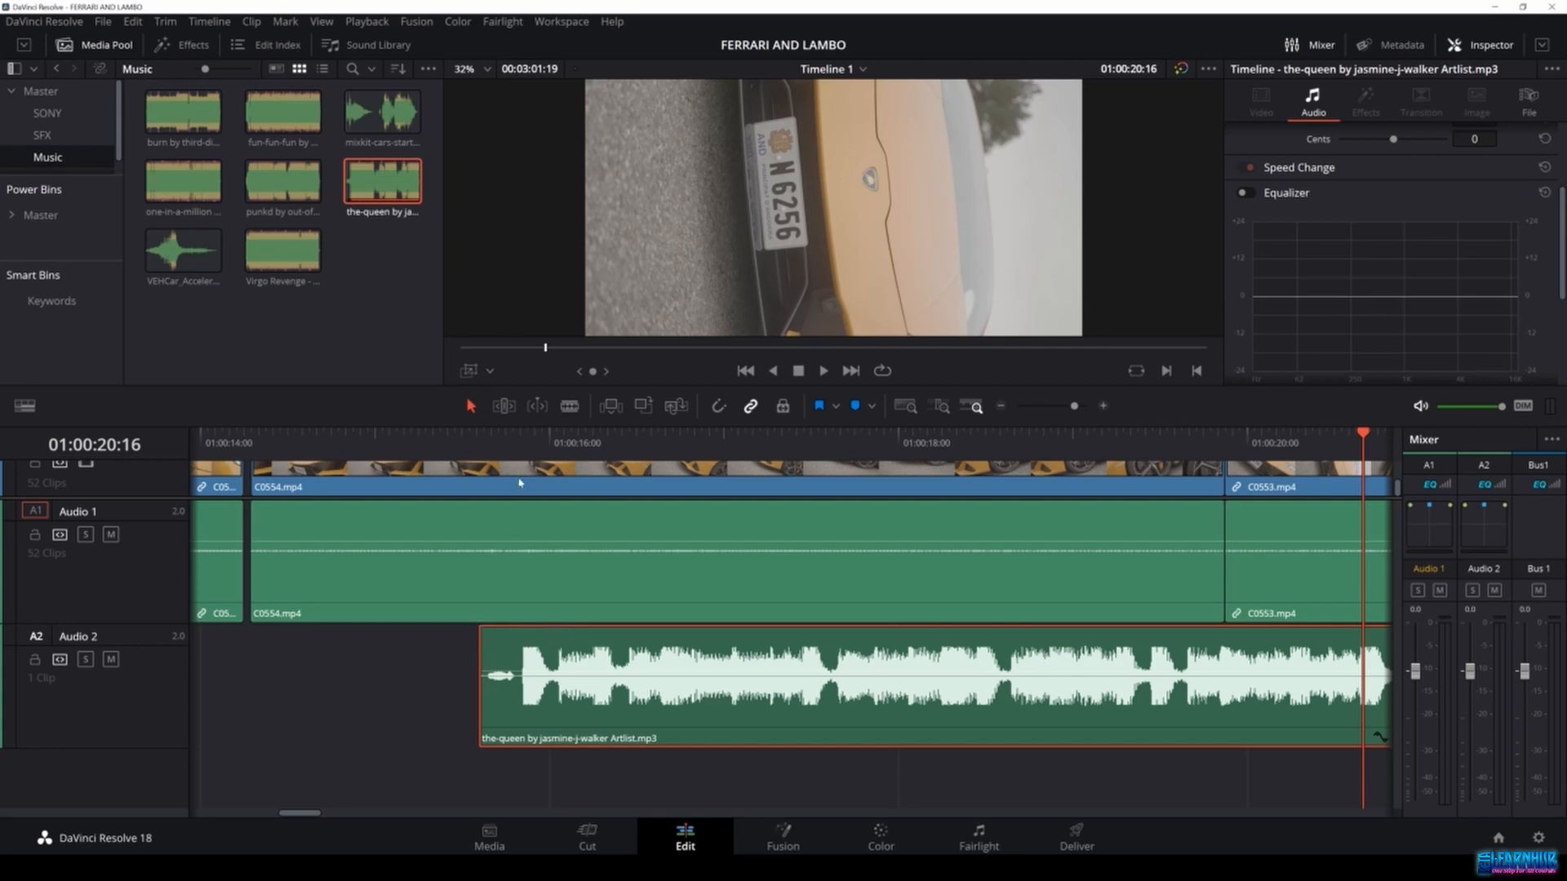
pyautogui.click(532, 443)
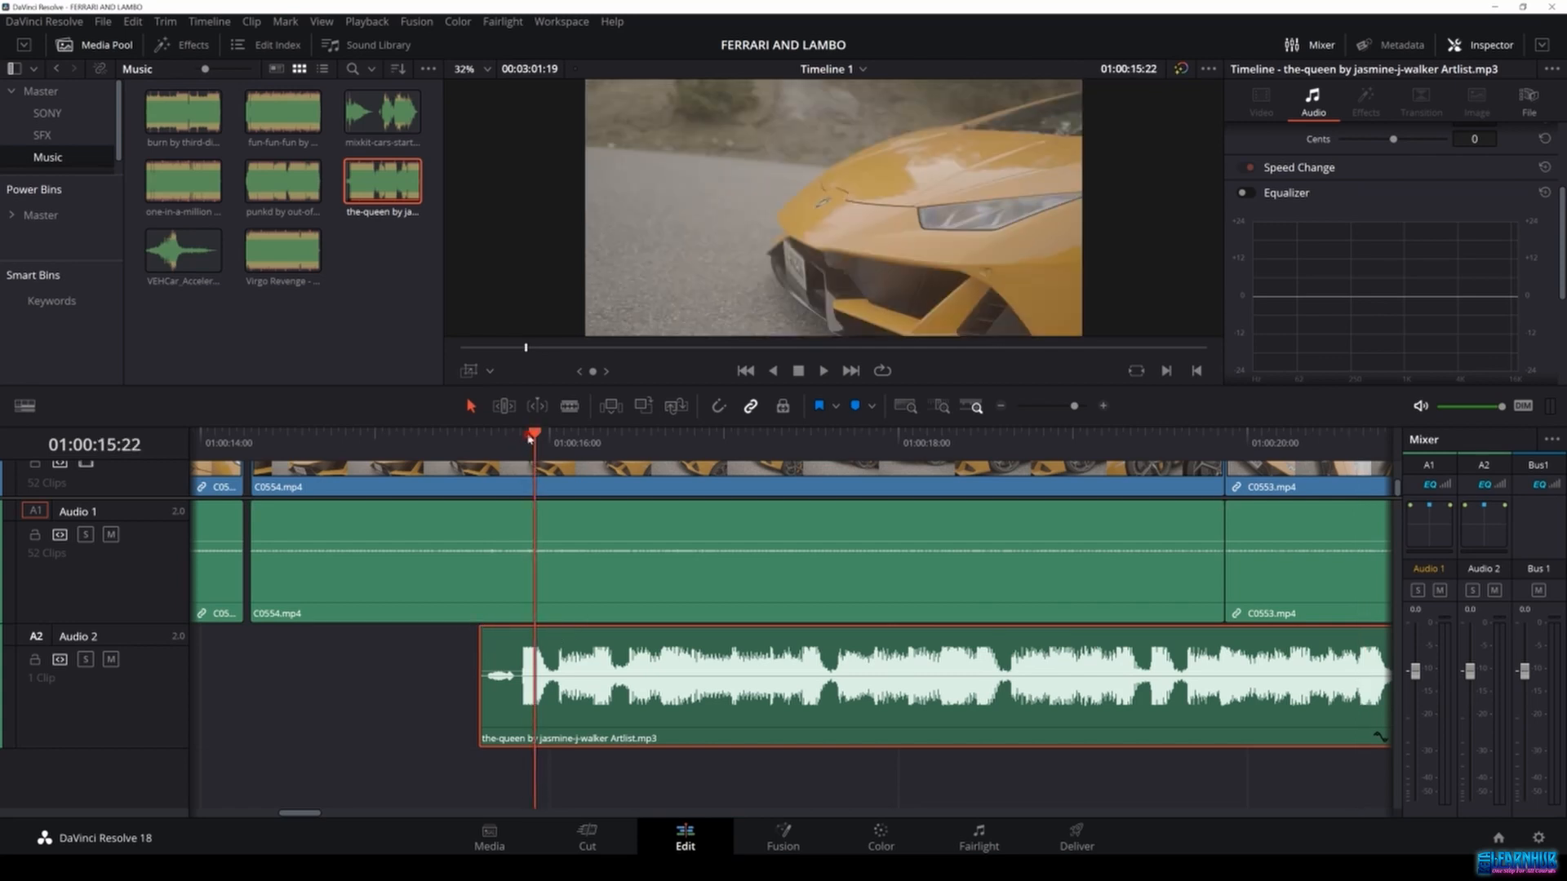
pyautogui.press('space')
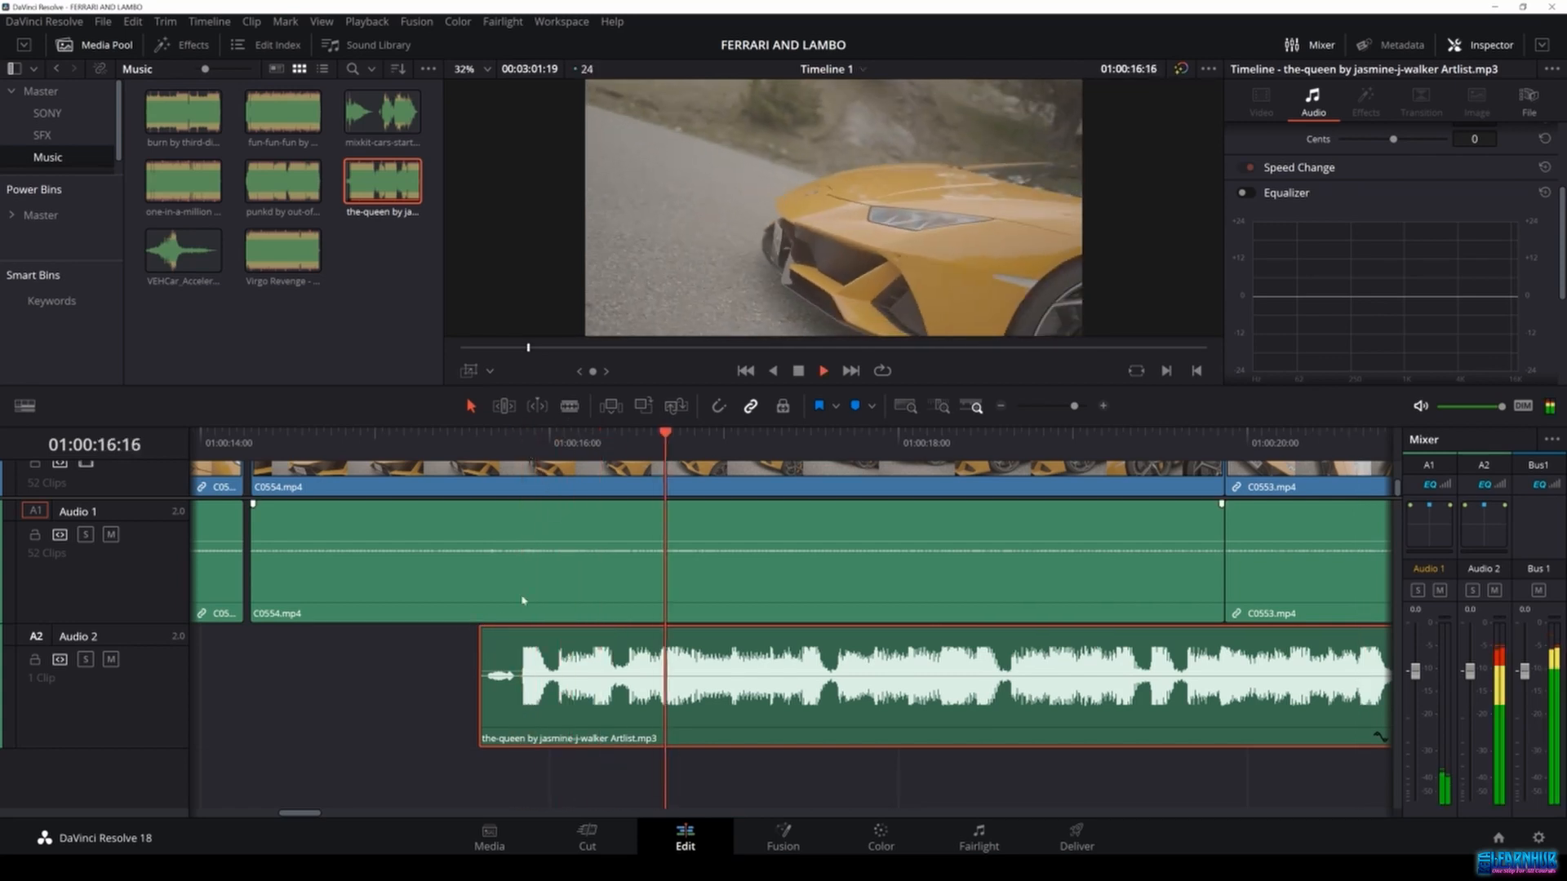
pyautogui.press('space')
# Add a fade-in of about two seconds to the start of the song on Audio 2 and play it back.
pyautogui.moveTo(483, 629); pyautogui.dragTo(848, 629)
pyautogui.click(501, 450)
pyautogui.press('space')
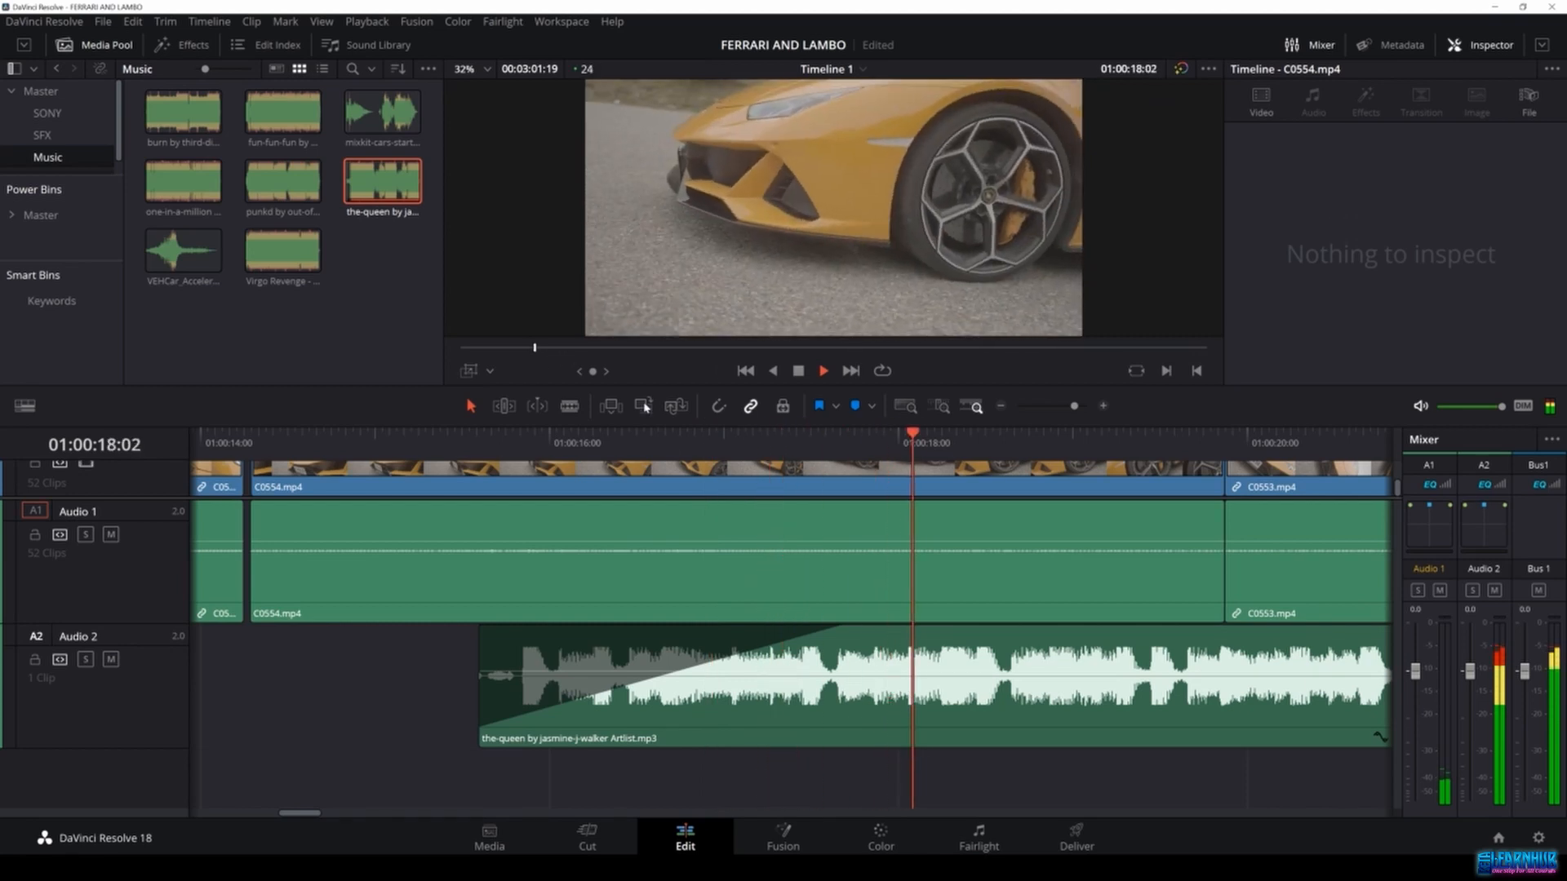
pyautogui.press('space')
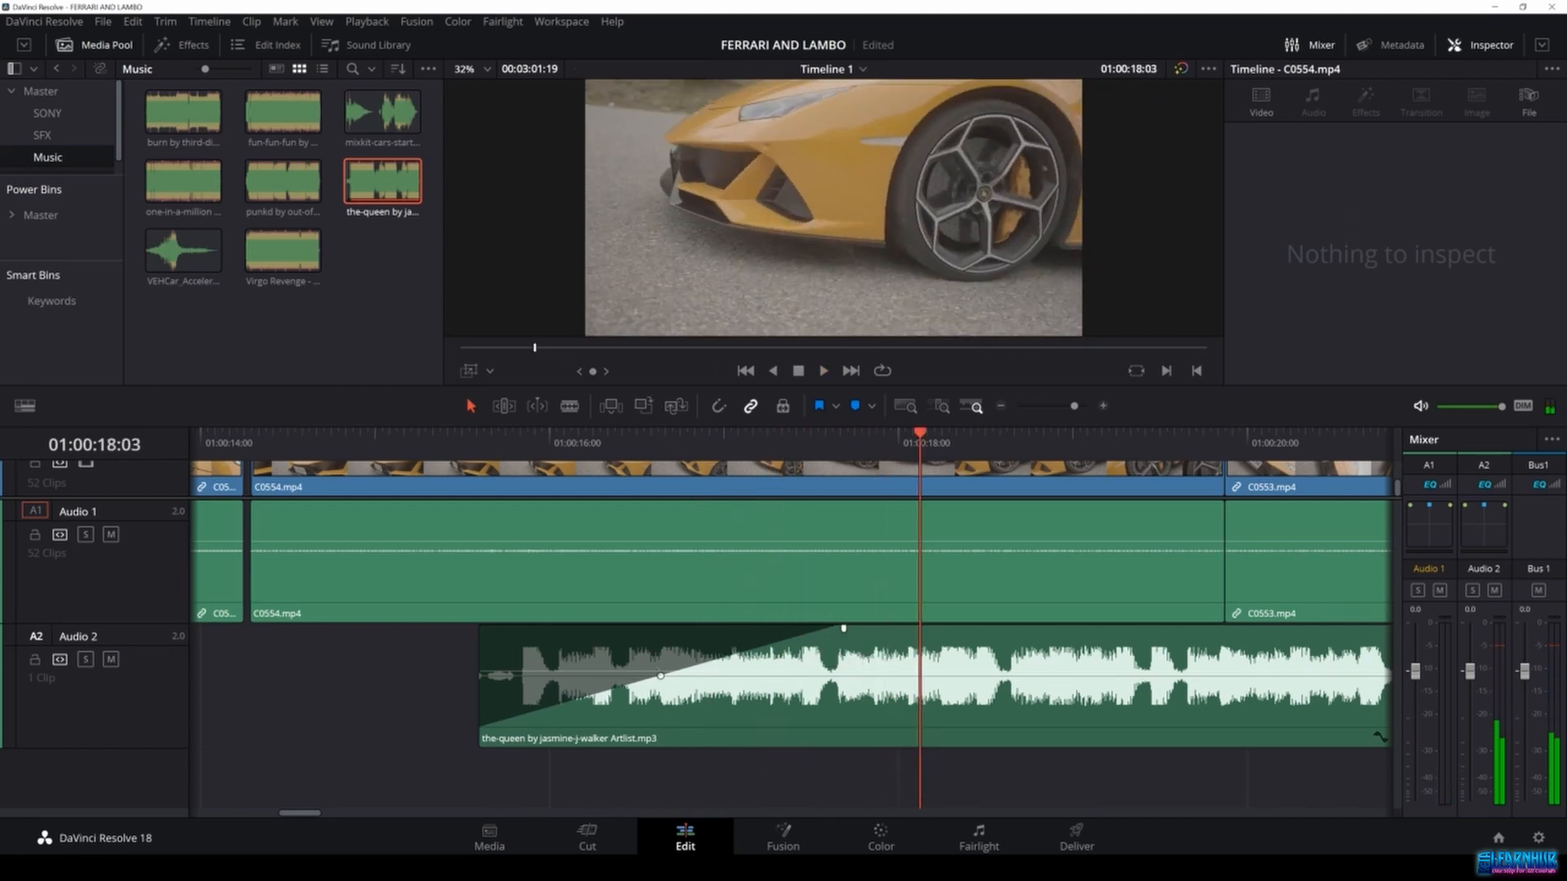
# Bend the song's fade-in on Audio 2 into a curve that rises slowly at first and play it back.
pyautogui.click(664, 678)
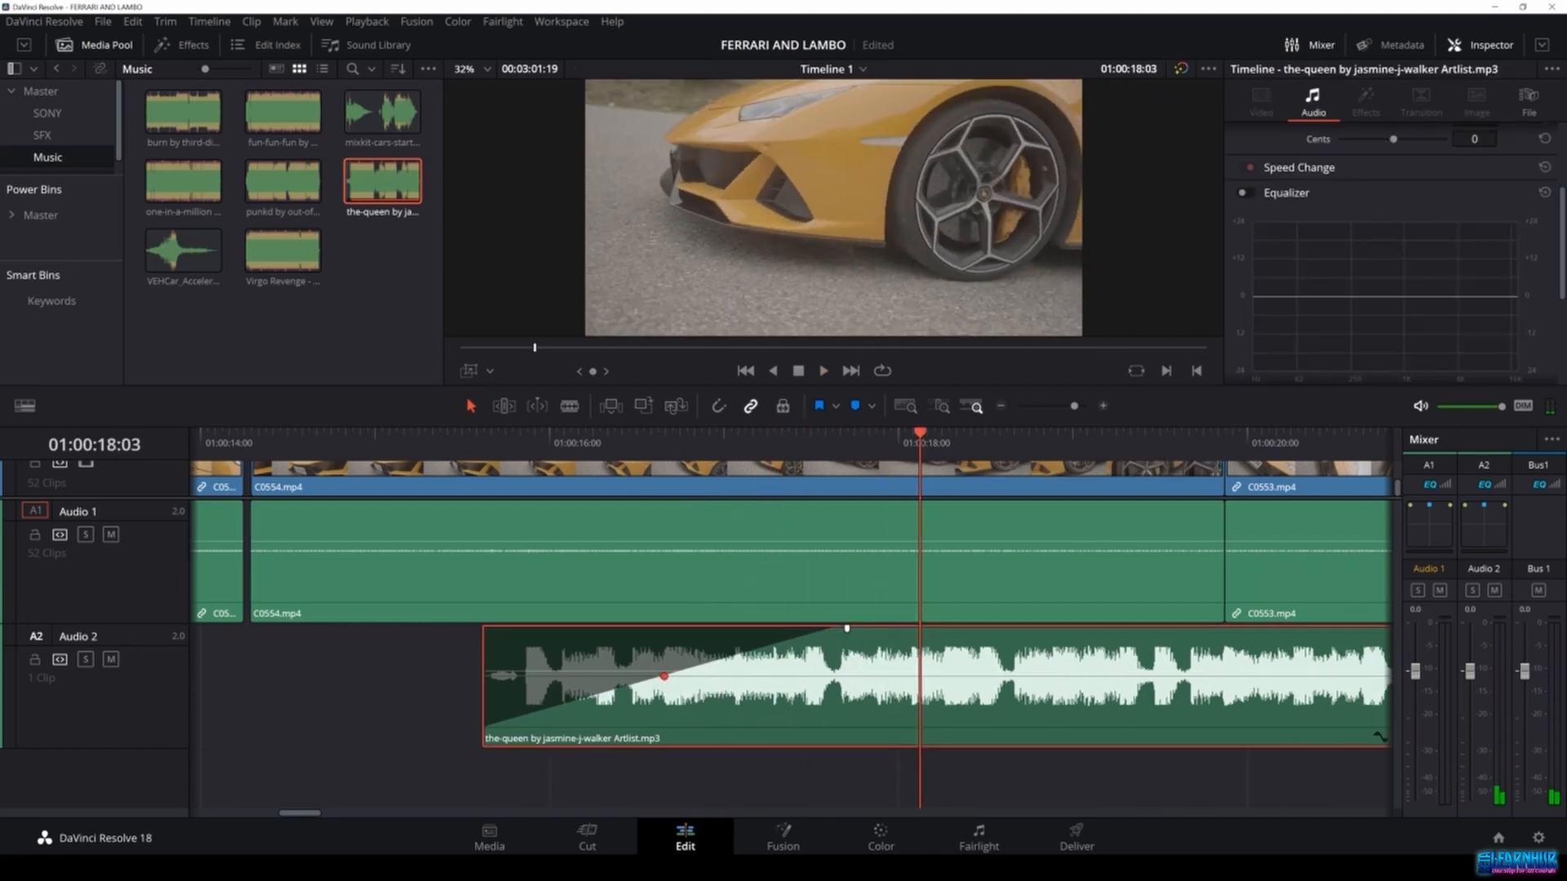
pyautogui.moveTo(665, 676); pyautogui.dragTo(696, 702)
pyautogui.click(482, 432)
pyautogui.press('space')
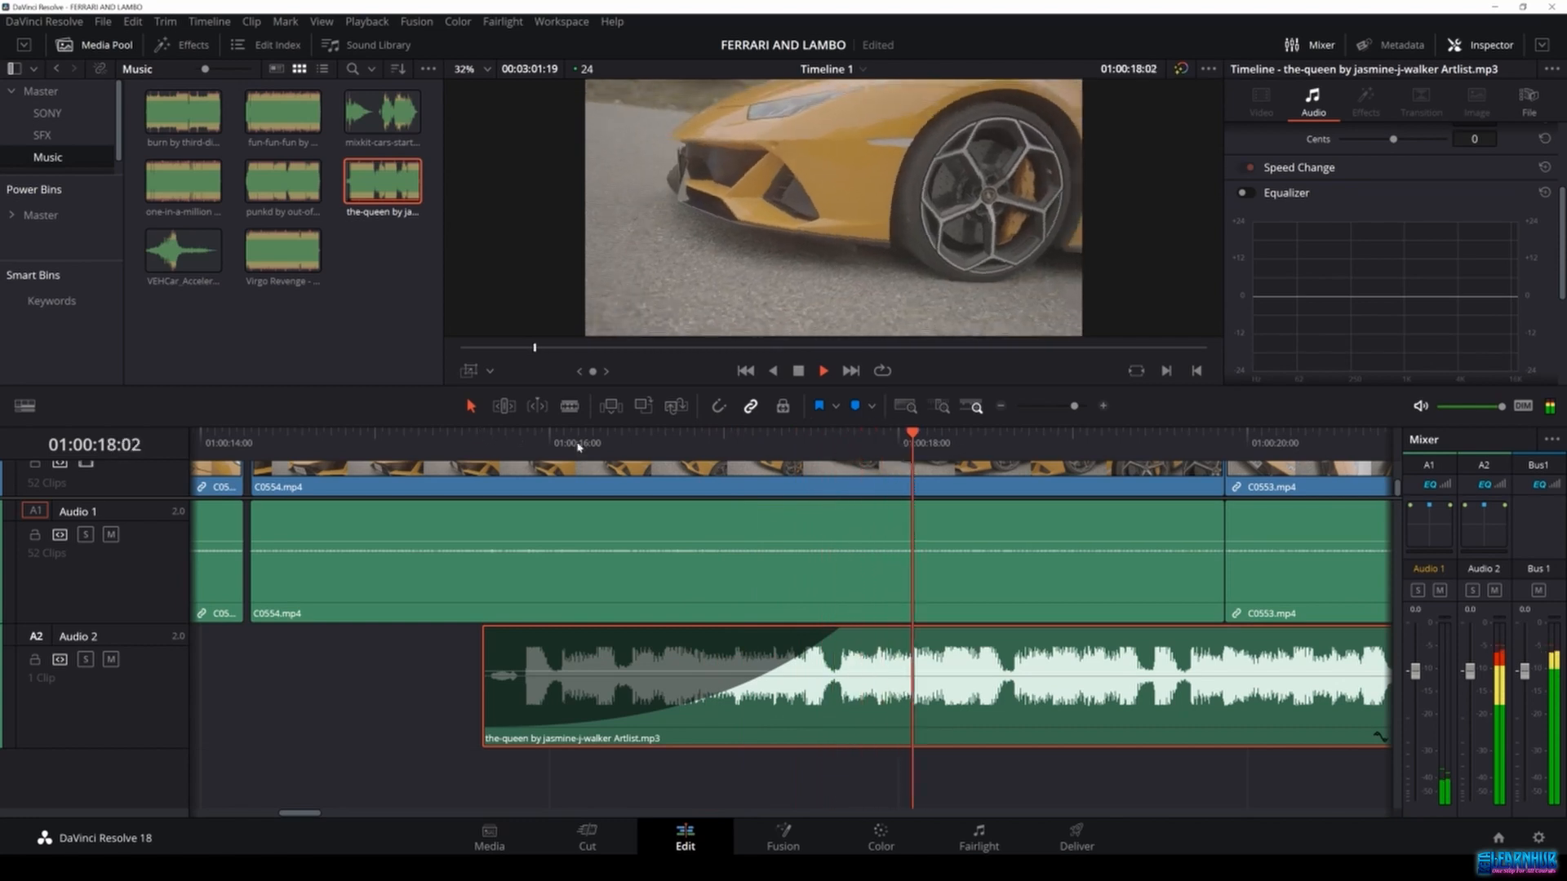
pyautogui.press('space')
# Shorten the song's fade-in on Audio 2 to about 0.3 seconds.
pyautogui.moveTo(836, 647)
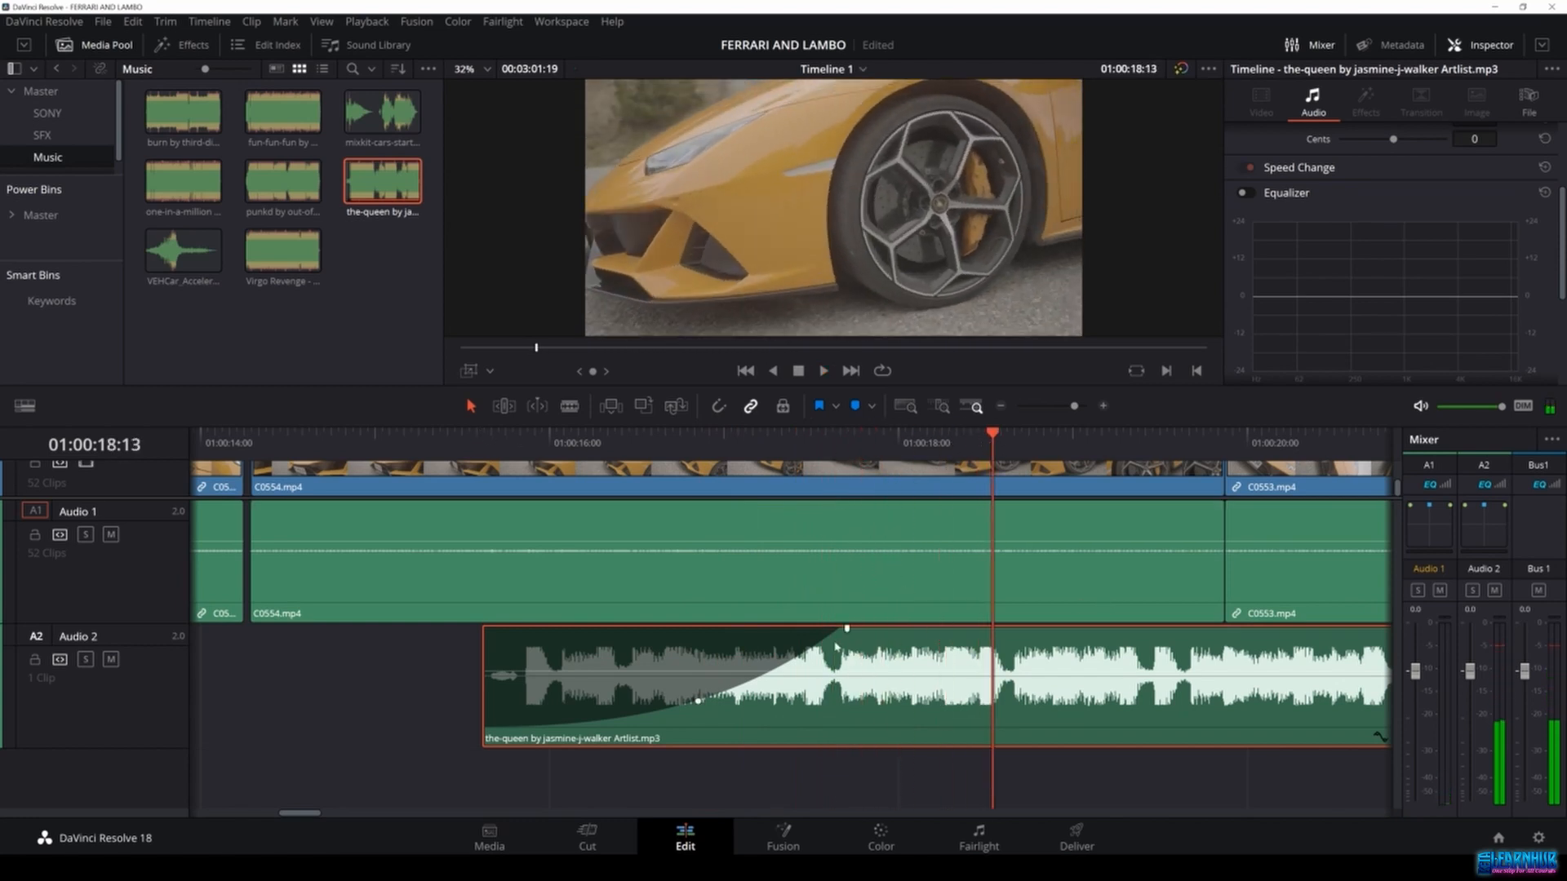
pyautogui.moveTo(846, 628); pyautogui.dragTo(536, 657)
pyautogui.scroll(-8, 713, 640)
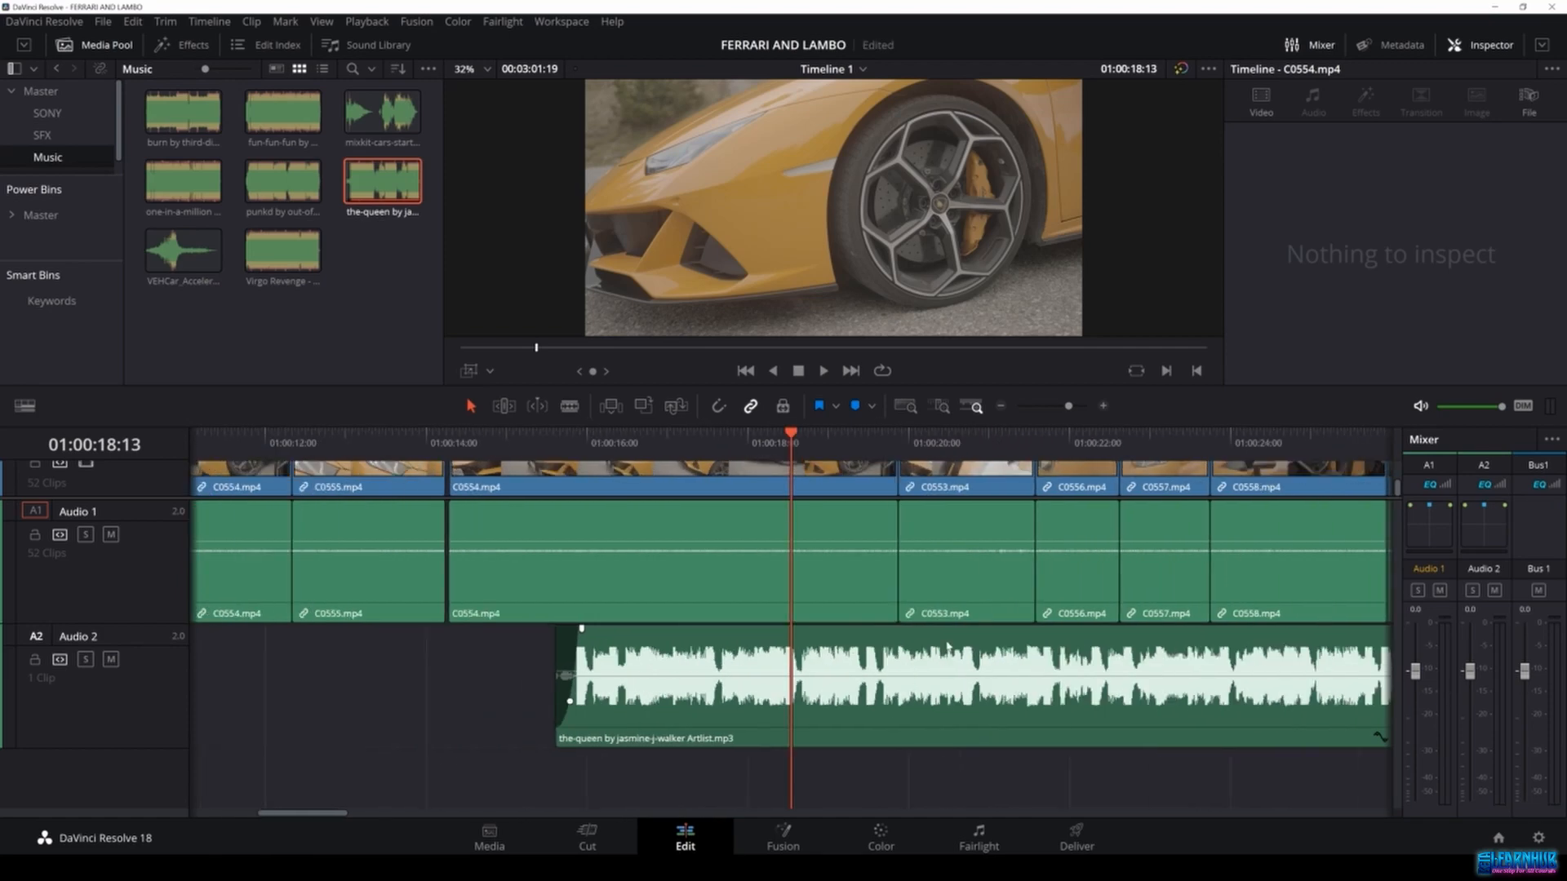
# Trim the end of the song on Audio 2 back to about 01:02:33 and play across the new ending.
pyautogui.hscroll(3, 1197, 641)
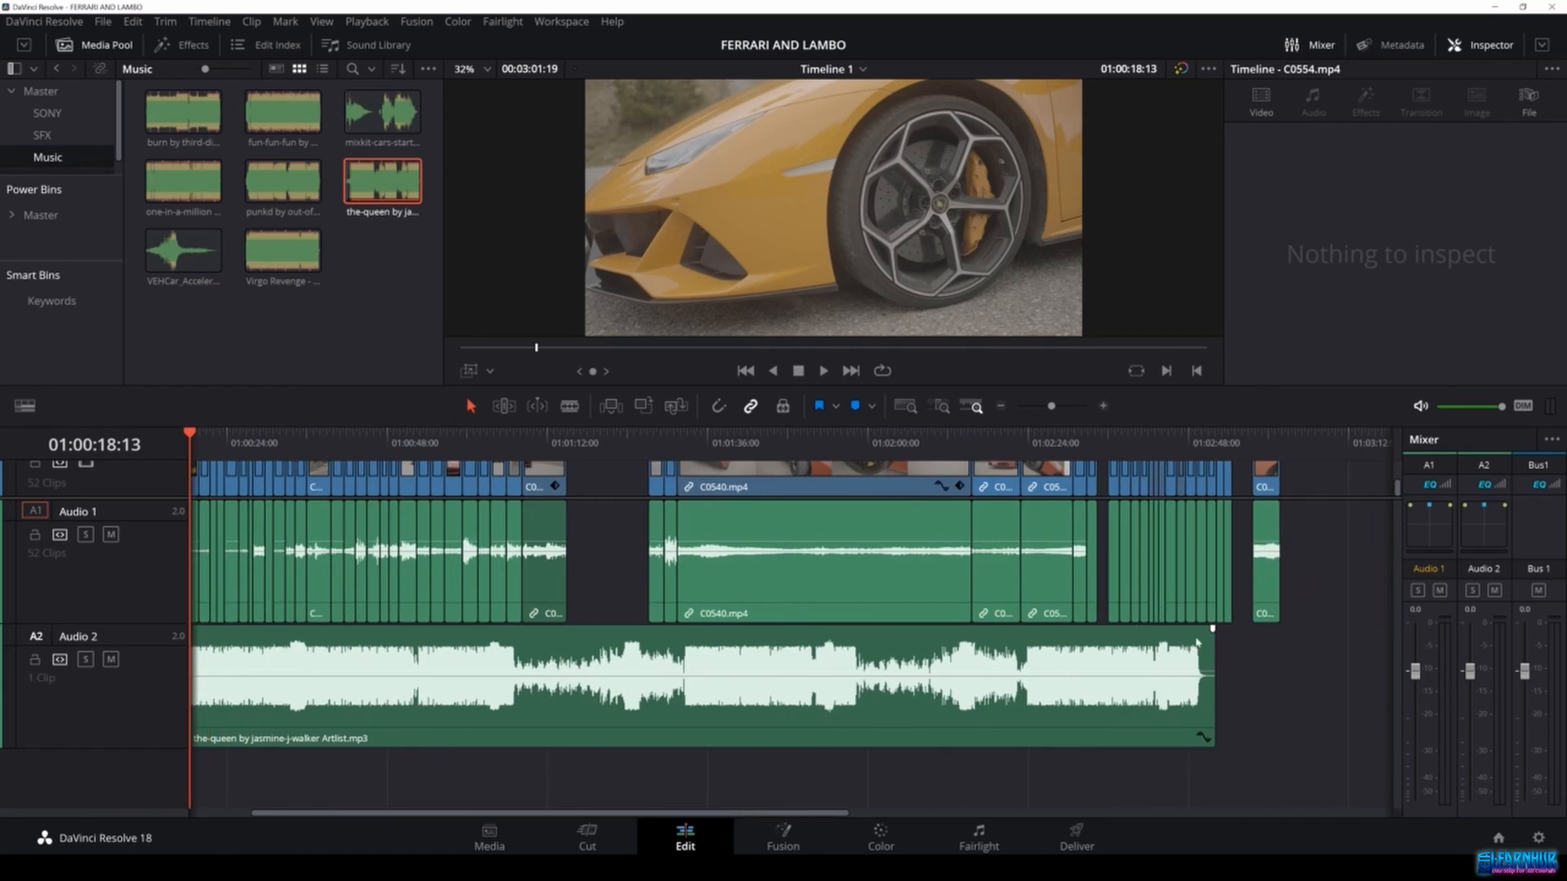
pyautogui.moveTo(1213, 659); pyautogui.dragTo(1090, 677)
pyautogui.click(1094, 444)
pyautogui.press('space')
pyautogui.press('space')
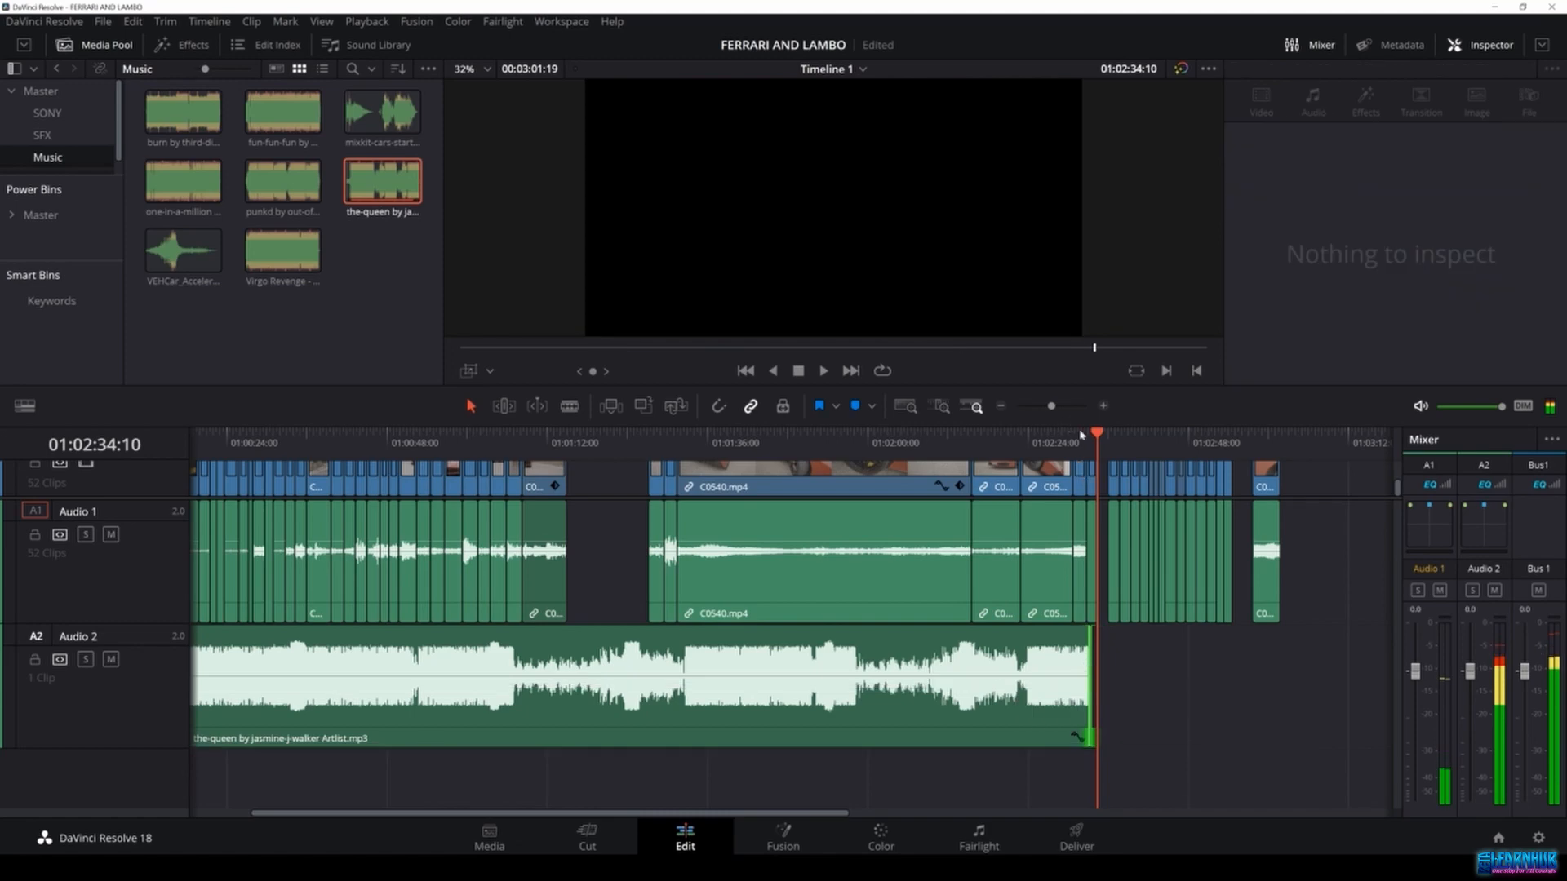
pyautogui.click(1078, 436)
pyautogui.press('space')
pyautogui.scroll(3, 1030, 697)
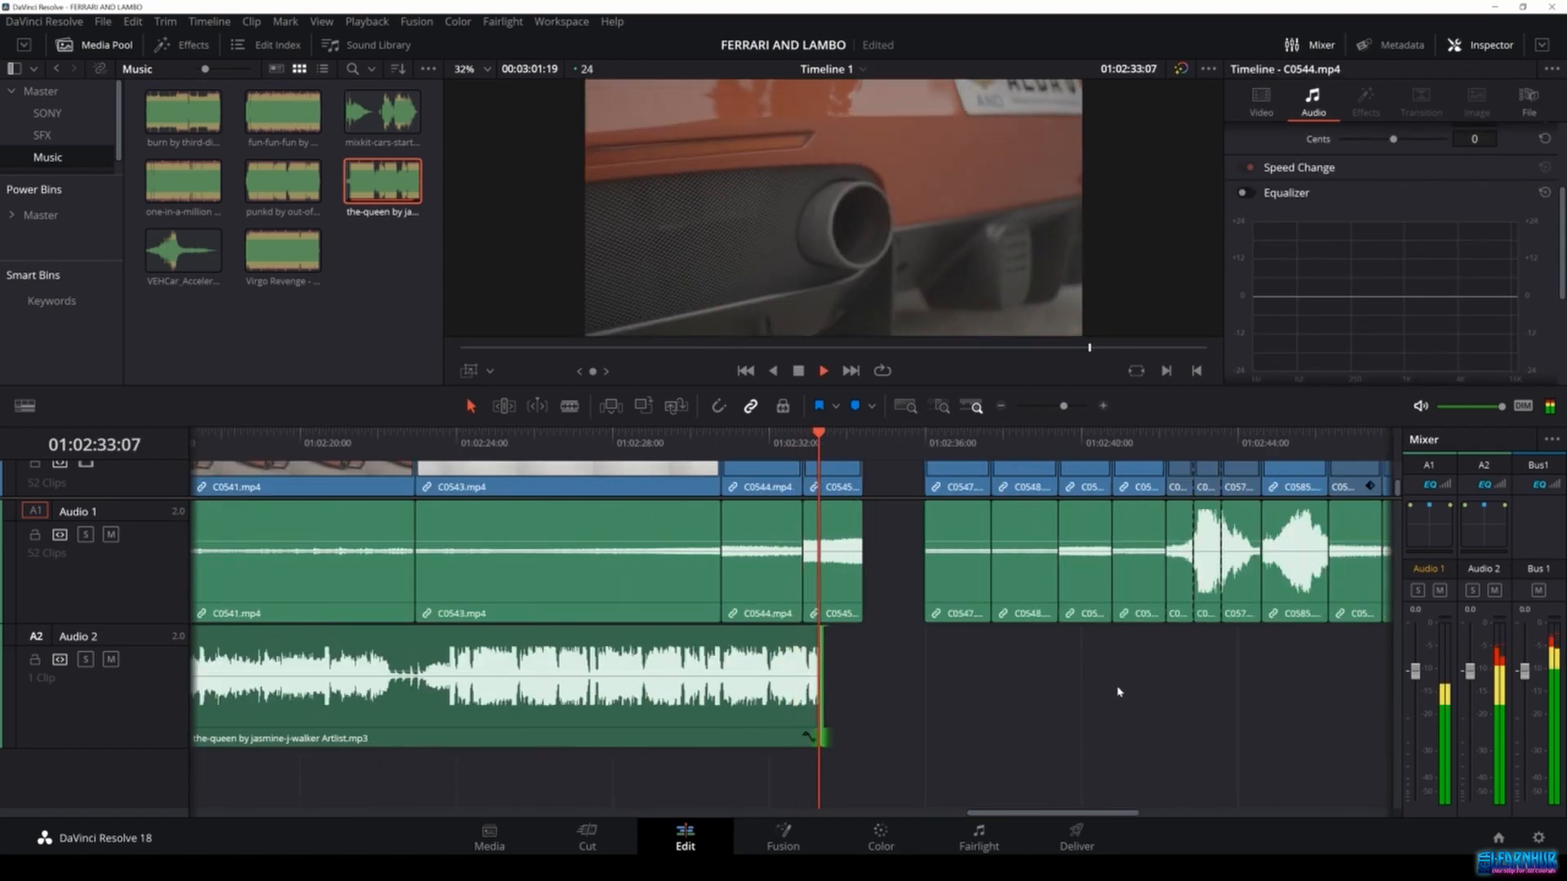
pyautogui.press('space')
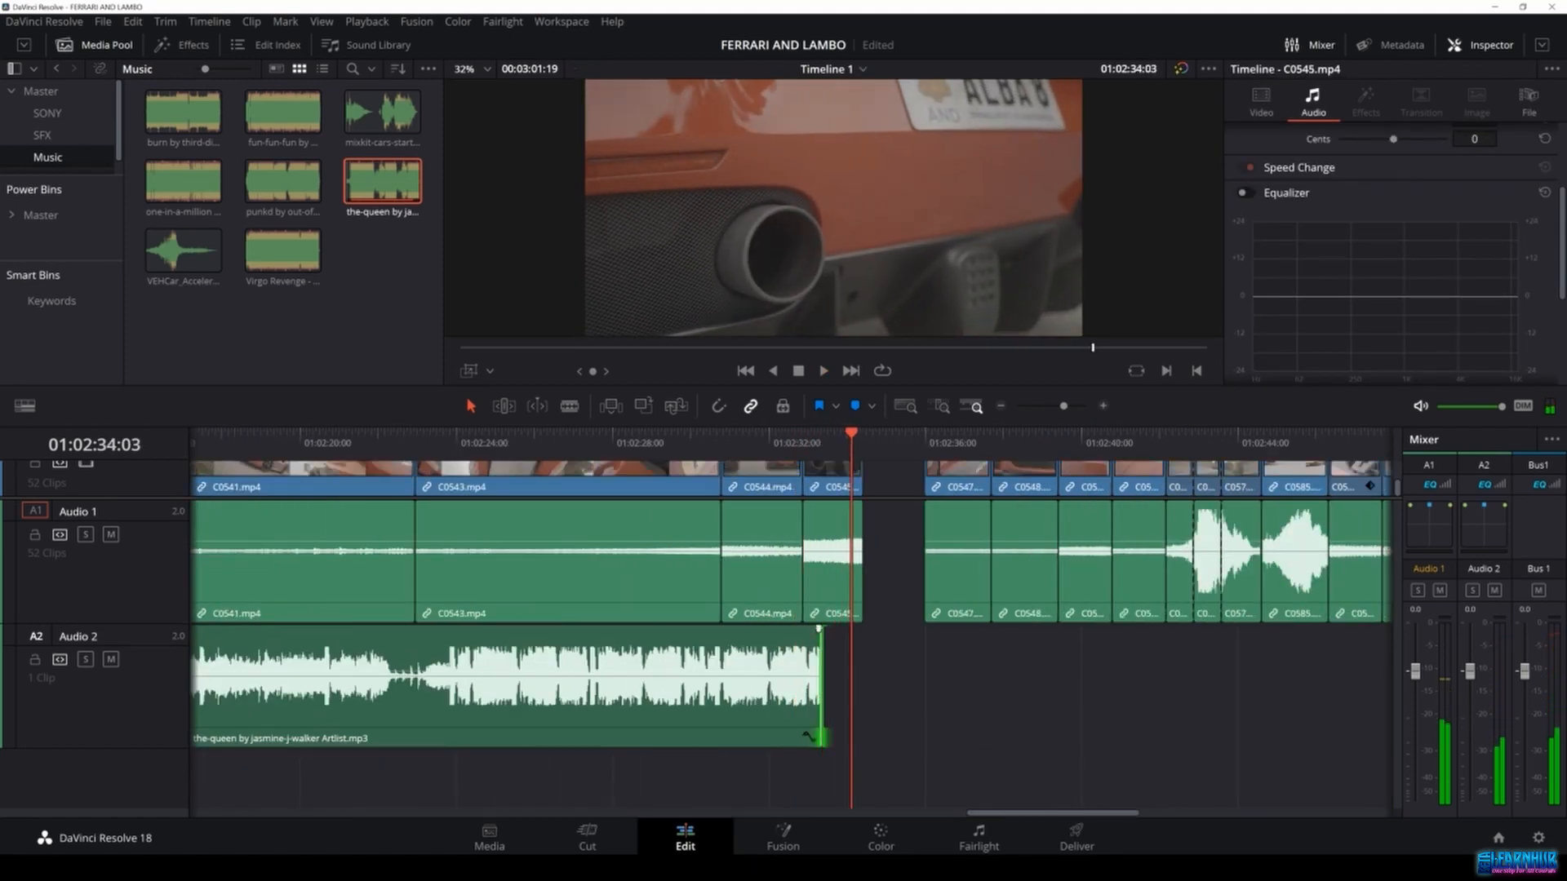
pyautogui.press('q')
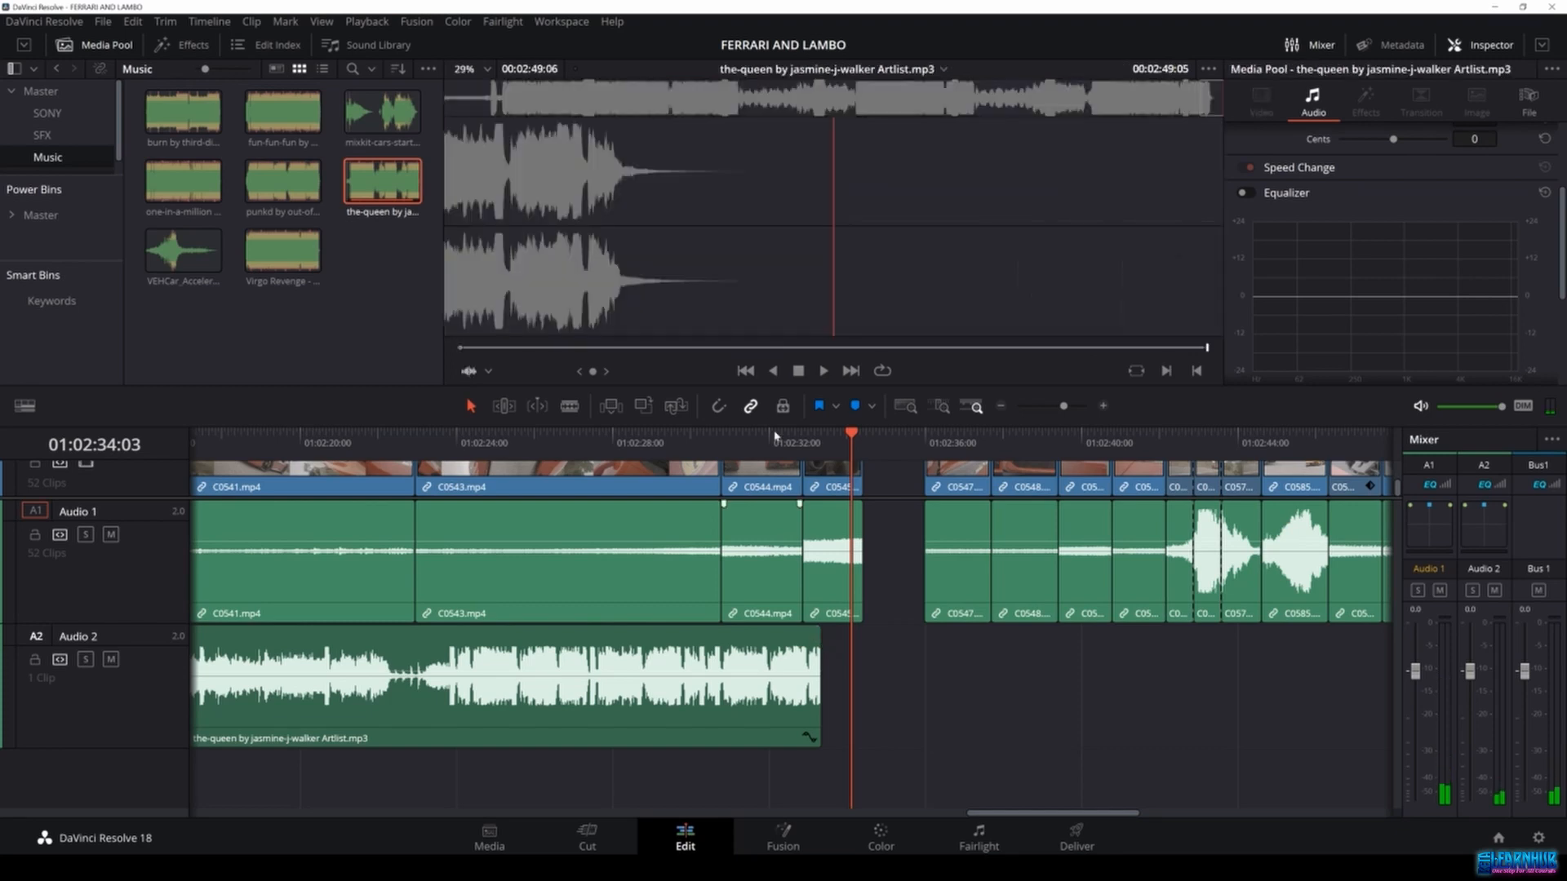
# Add a curved fade-out of about four seconds to the end of the song and play it from 01:02:28:17.
pyautogui.click(731, 443)
pyautogui.press('space')
pyautogui.press('space')
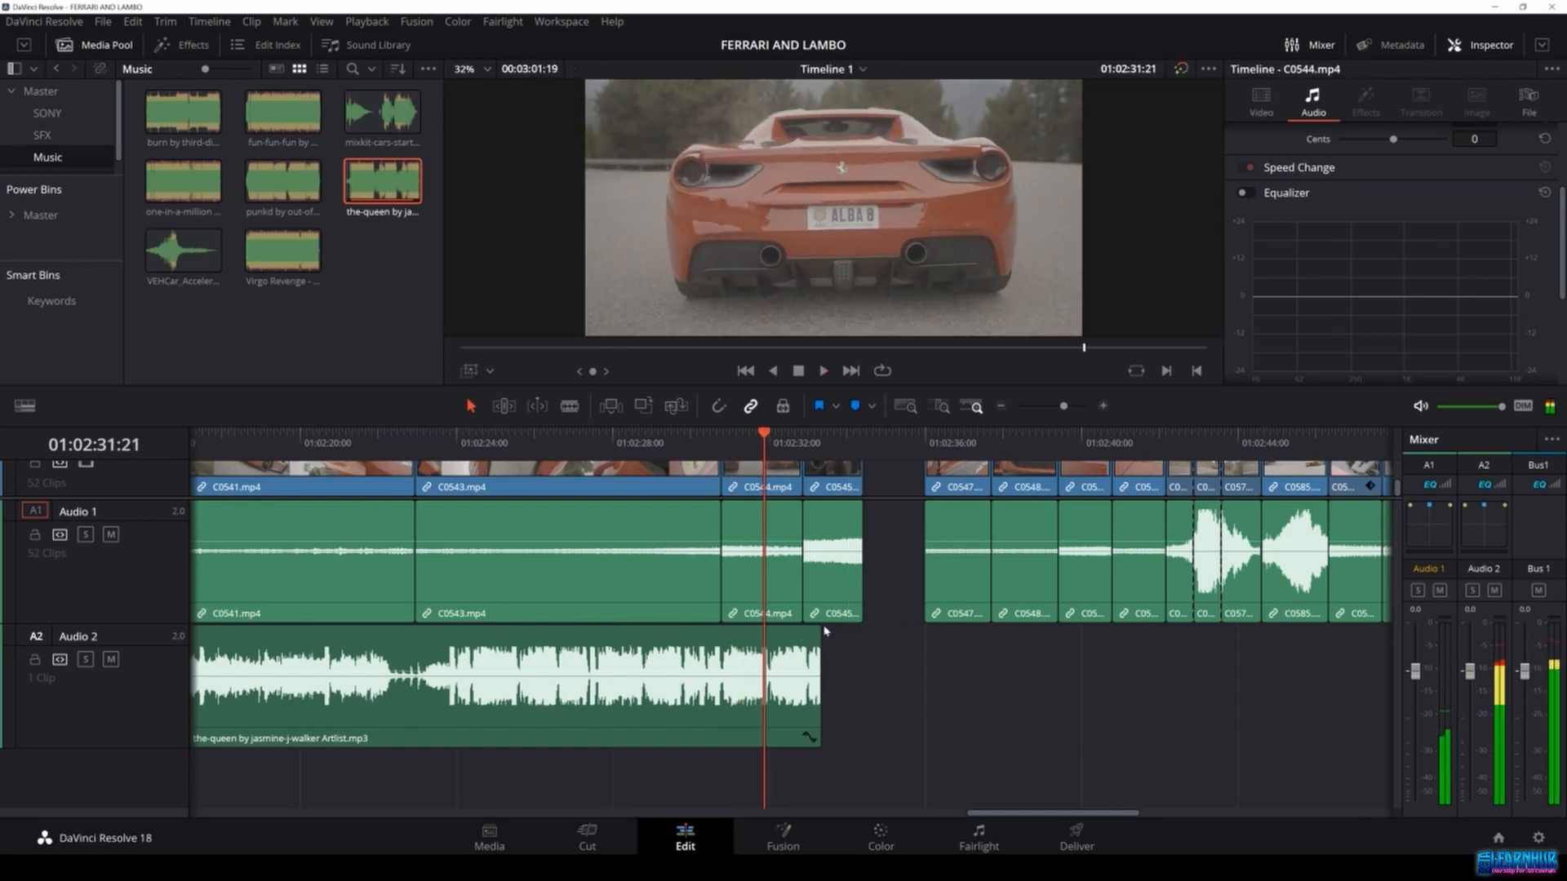
pyautogui.moveTo(818, 628); pyautogui.dragTo(671, 628)
pyautogui.moveTo(746, 686)
pyautogui.mouseDown()
pyautogui.moveTo(733, 686)
pyautogui.moveTo(739, 670)
pyautogui.moveTo(716, 692)
pyautogui.mouseUp()
pyautogui.click(639, 436)
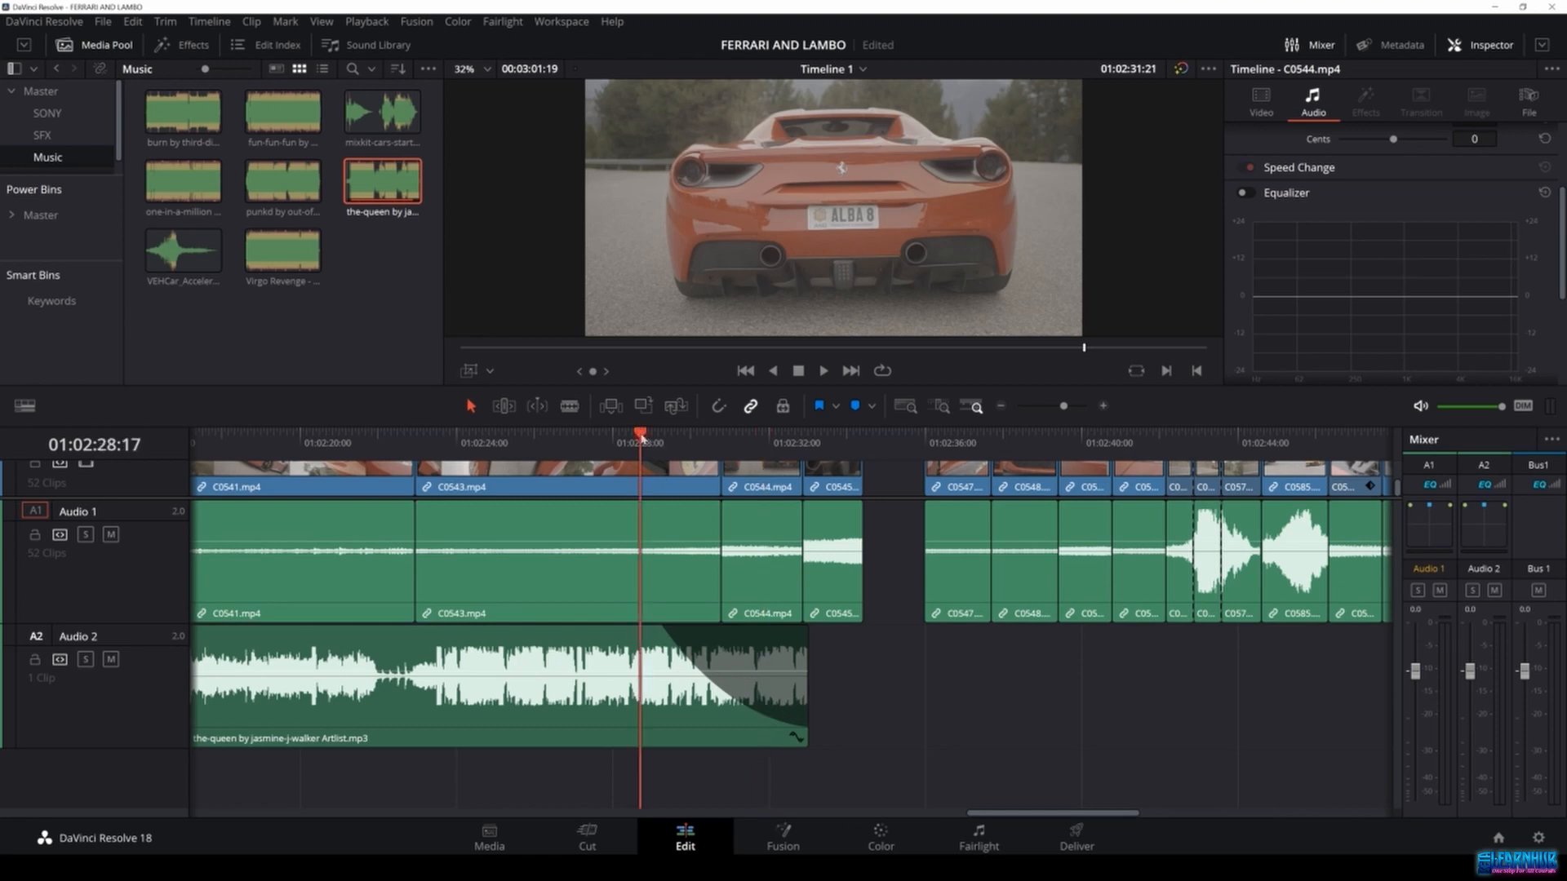
pyautogui.press('space')
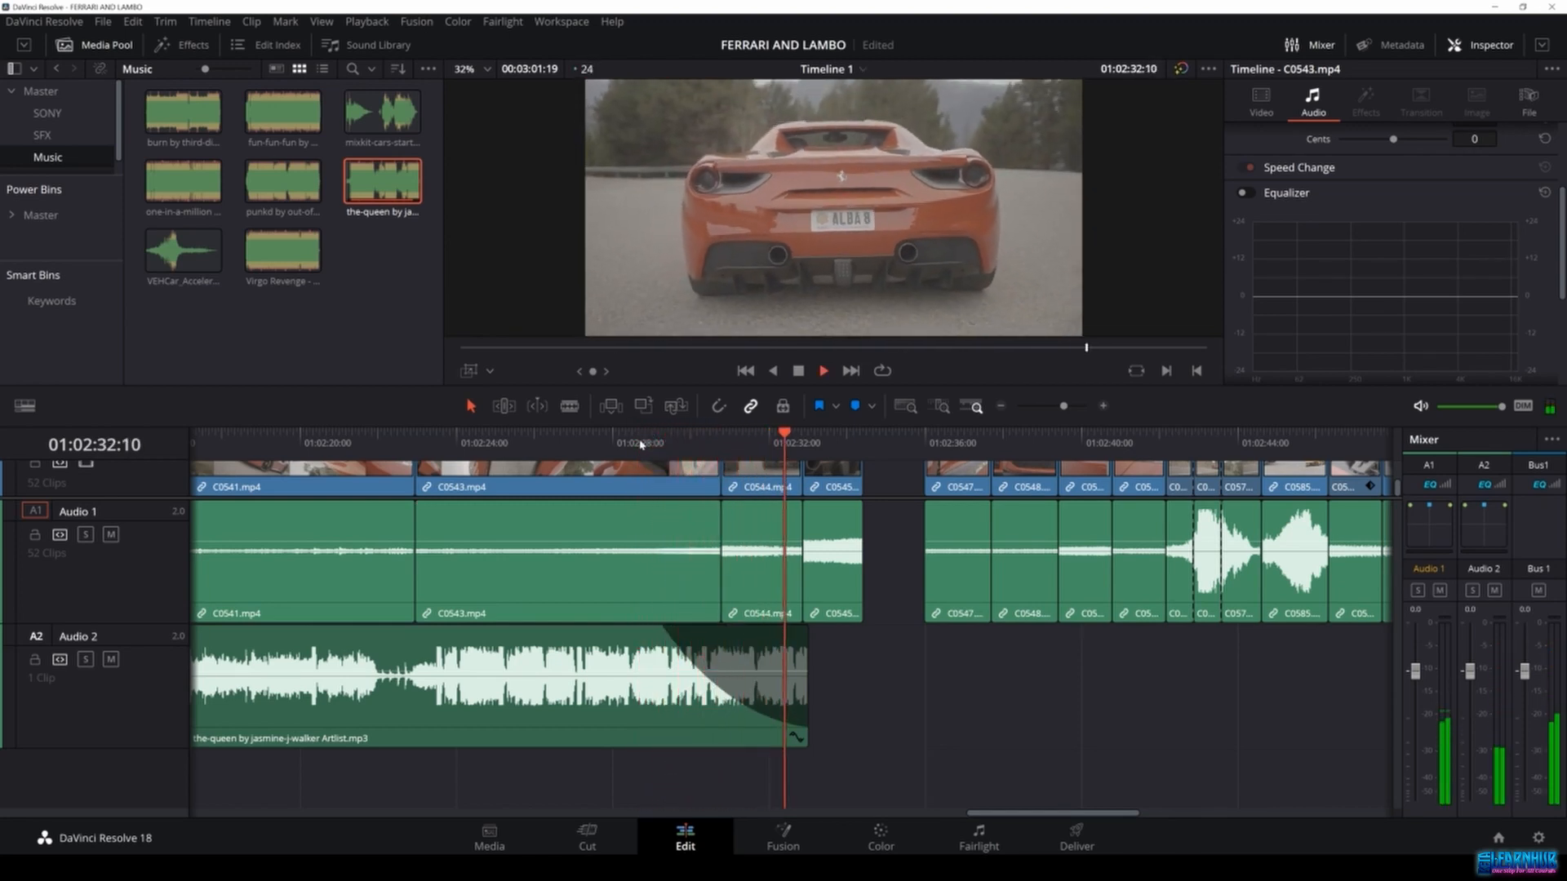
pyautogui.press('space')
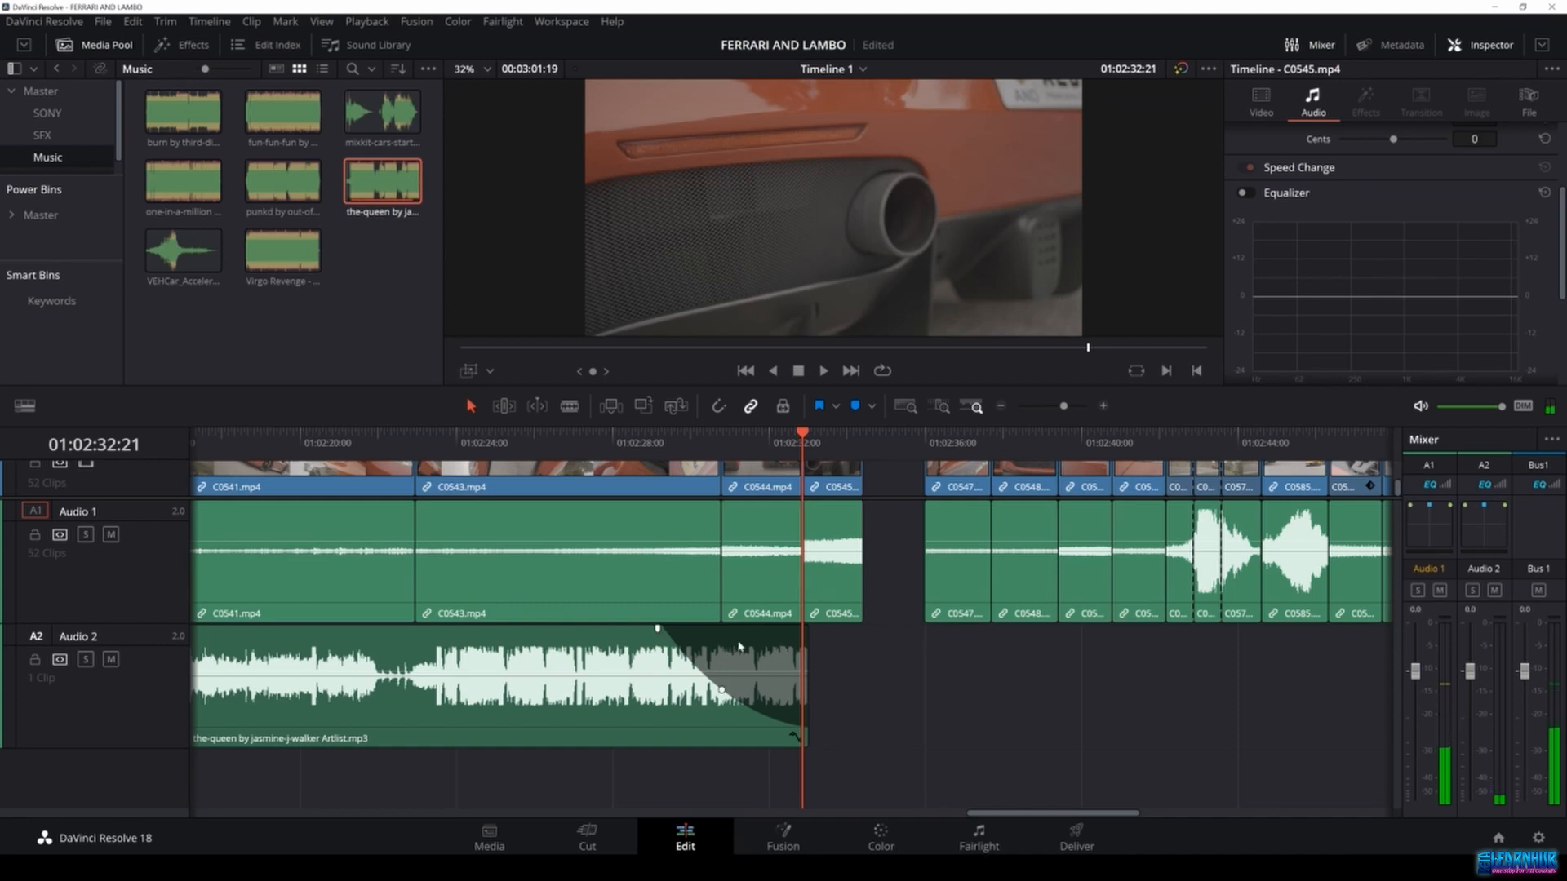
pyautogui.hotkey('ctrl', '-')
pyautogui.hotkey('shift', 'z')
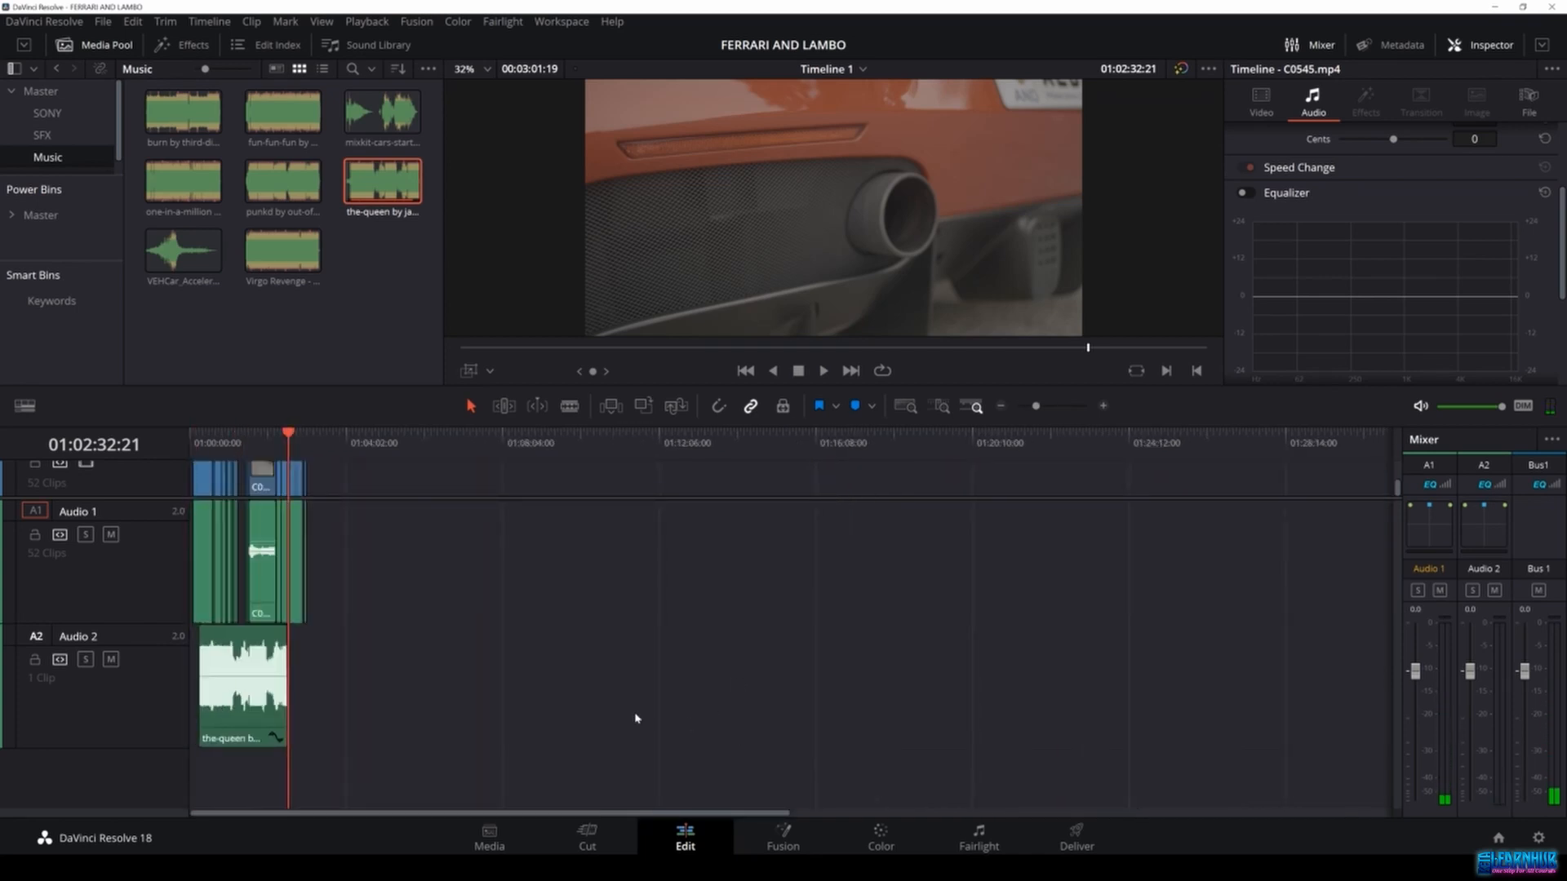
pyautogui.hotkey('shift', 'z')
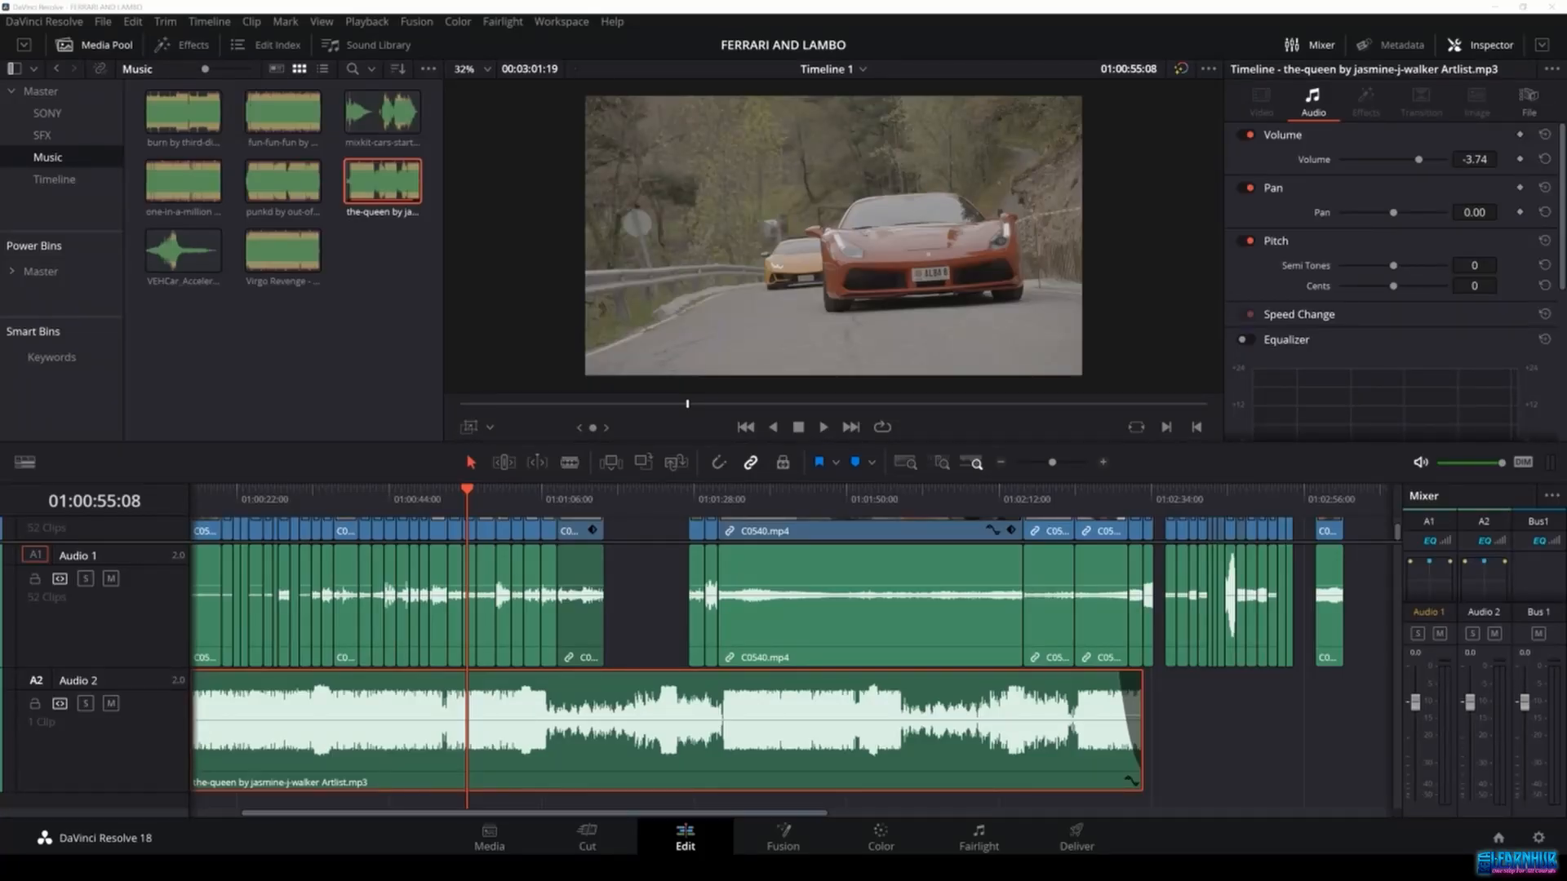
pyautogui.click(527, 330)
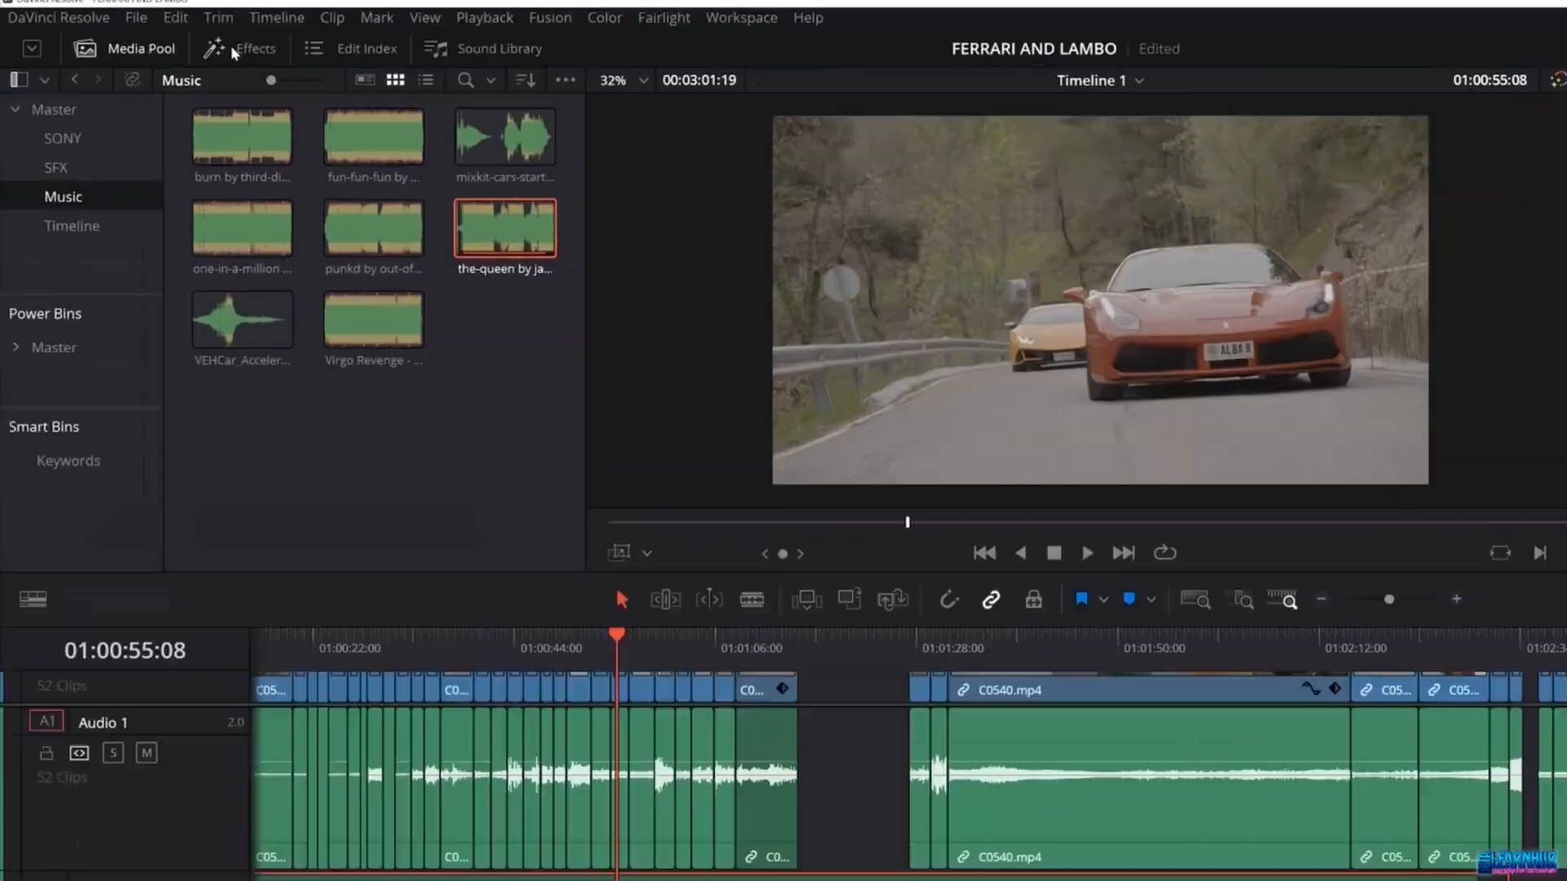
# Open the effects library and look through the VST Effects and Fairlight FX lists under Audio FX.
pyautogui.click(186, 44)
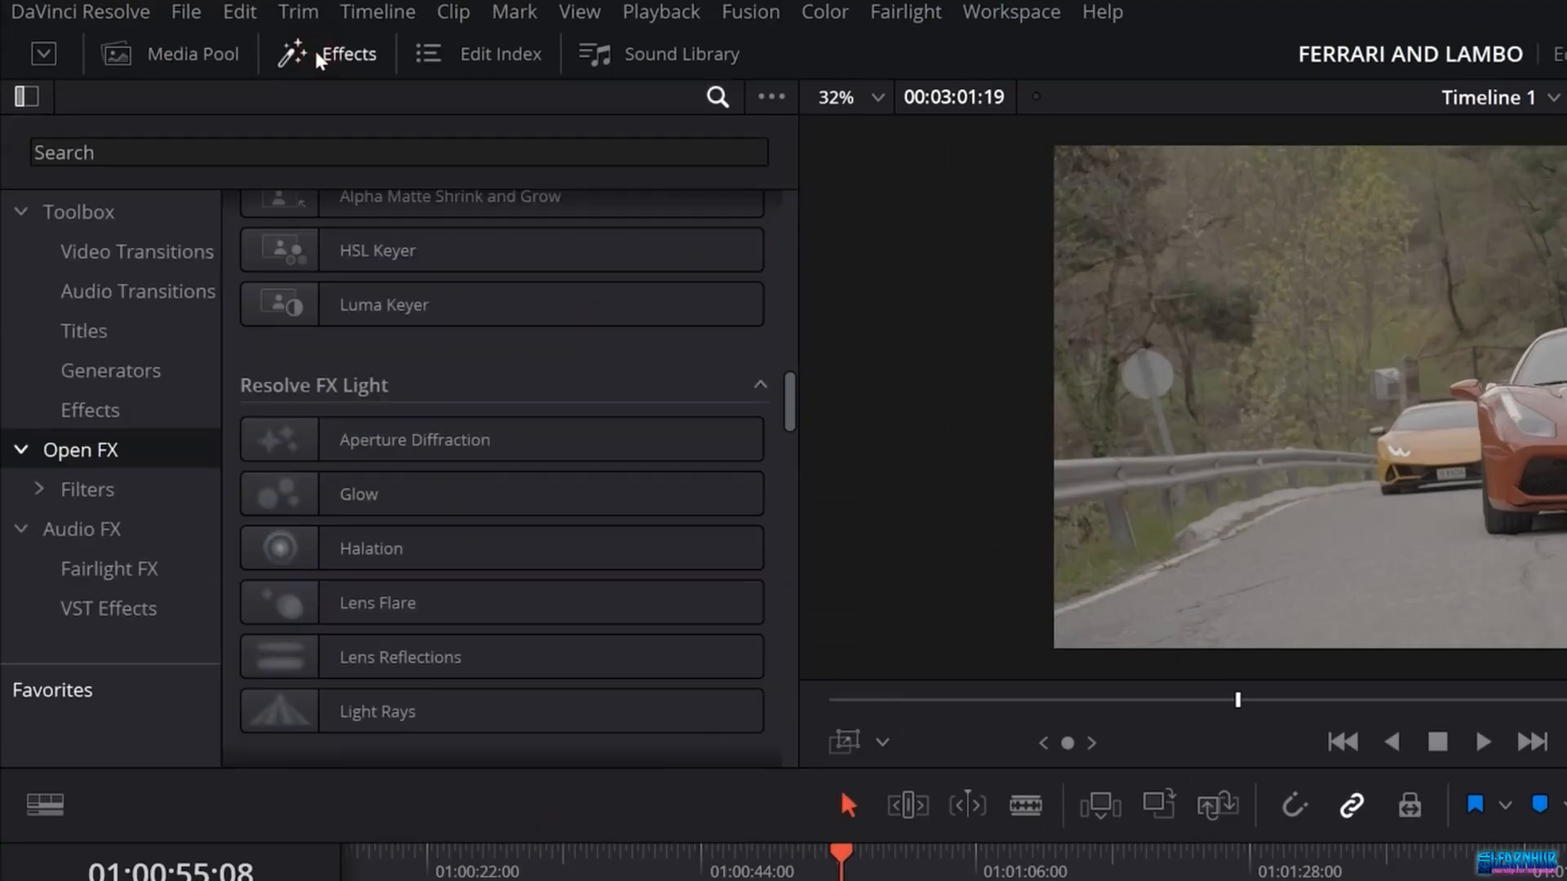
pyautogui.click(82, 532)
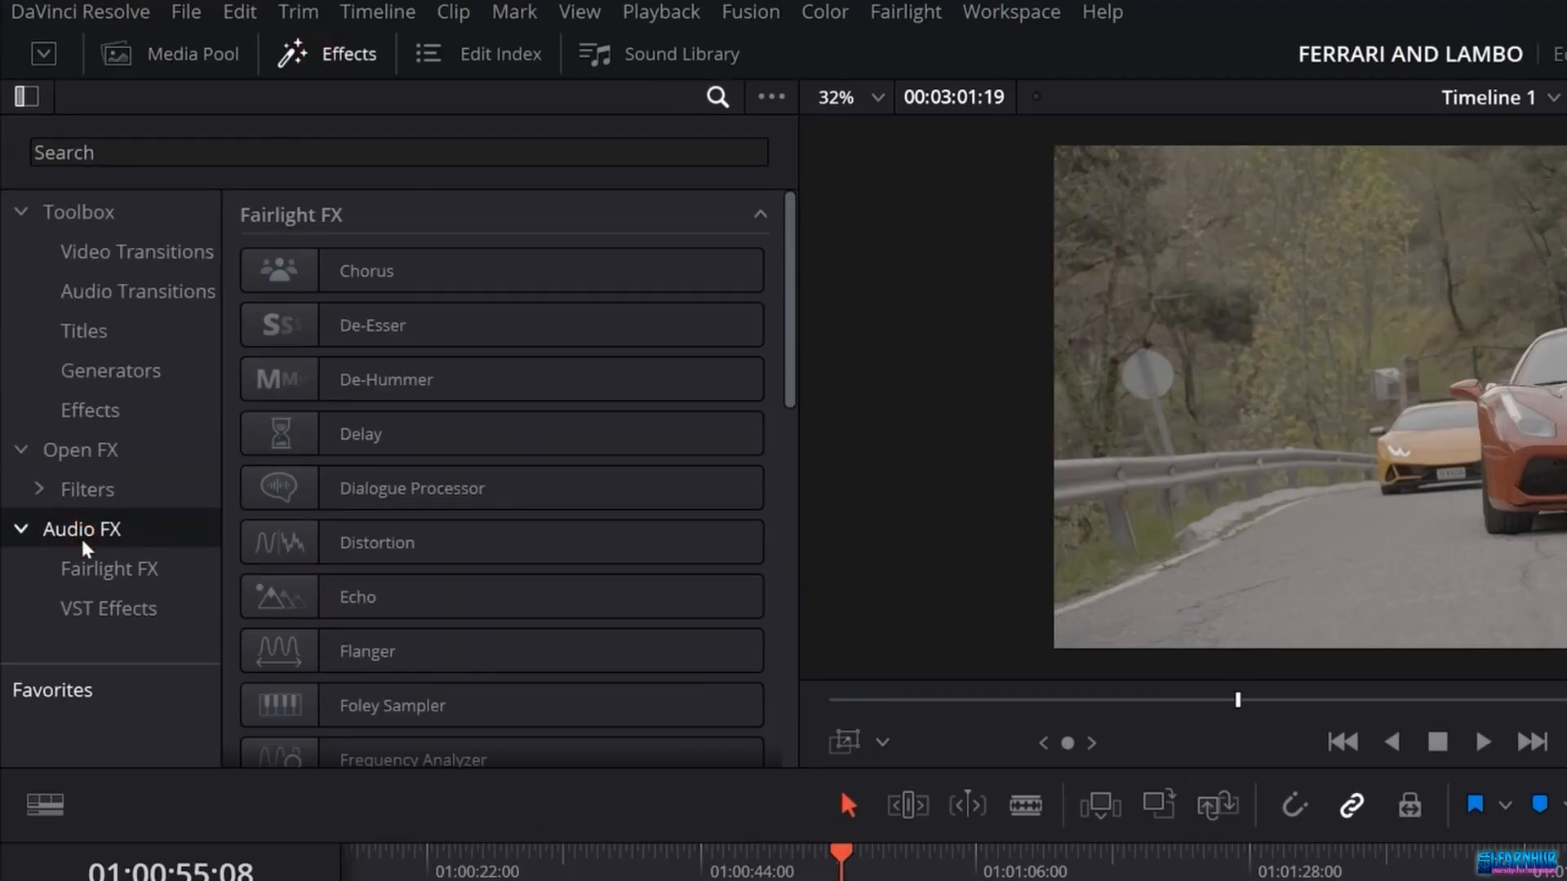
pyautogui.click(114, 610)
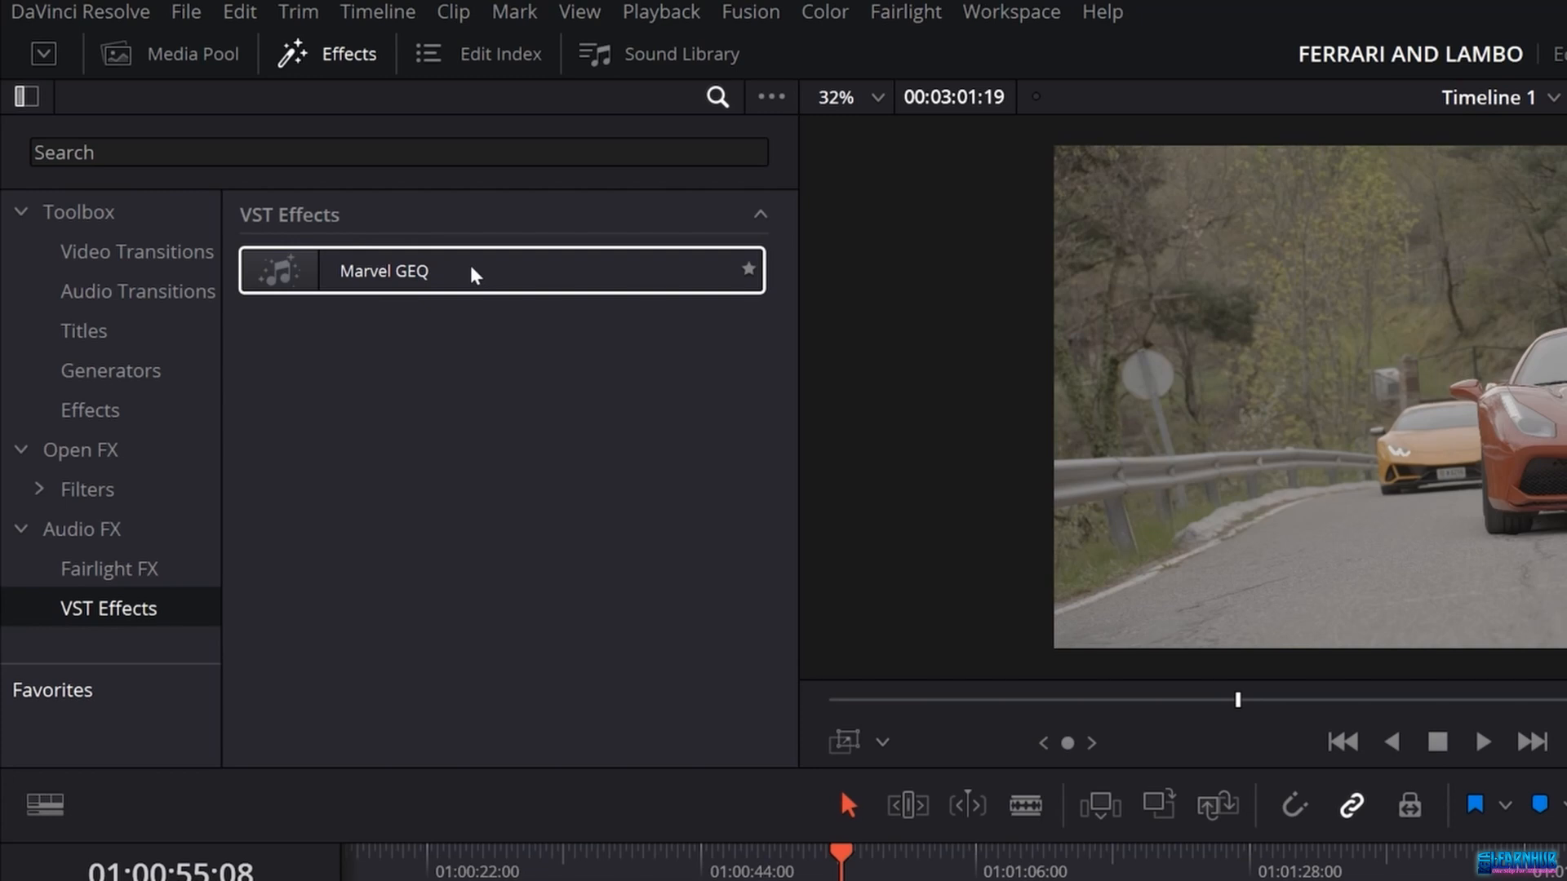
pyautogui.click(109, 578)
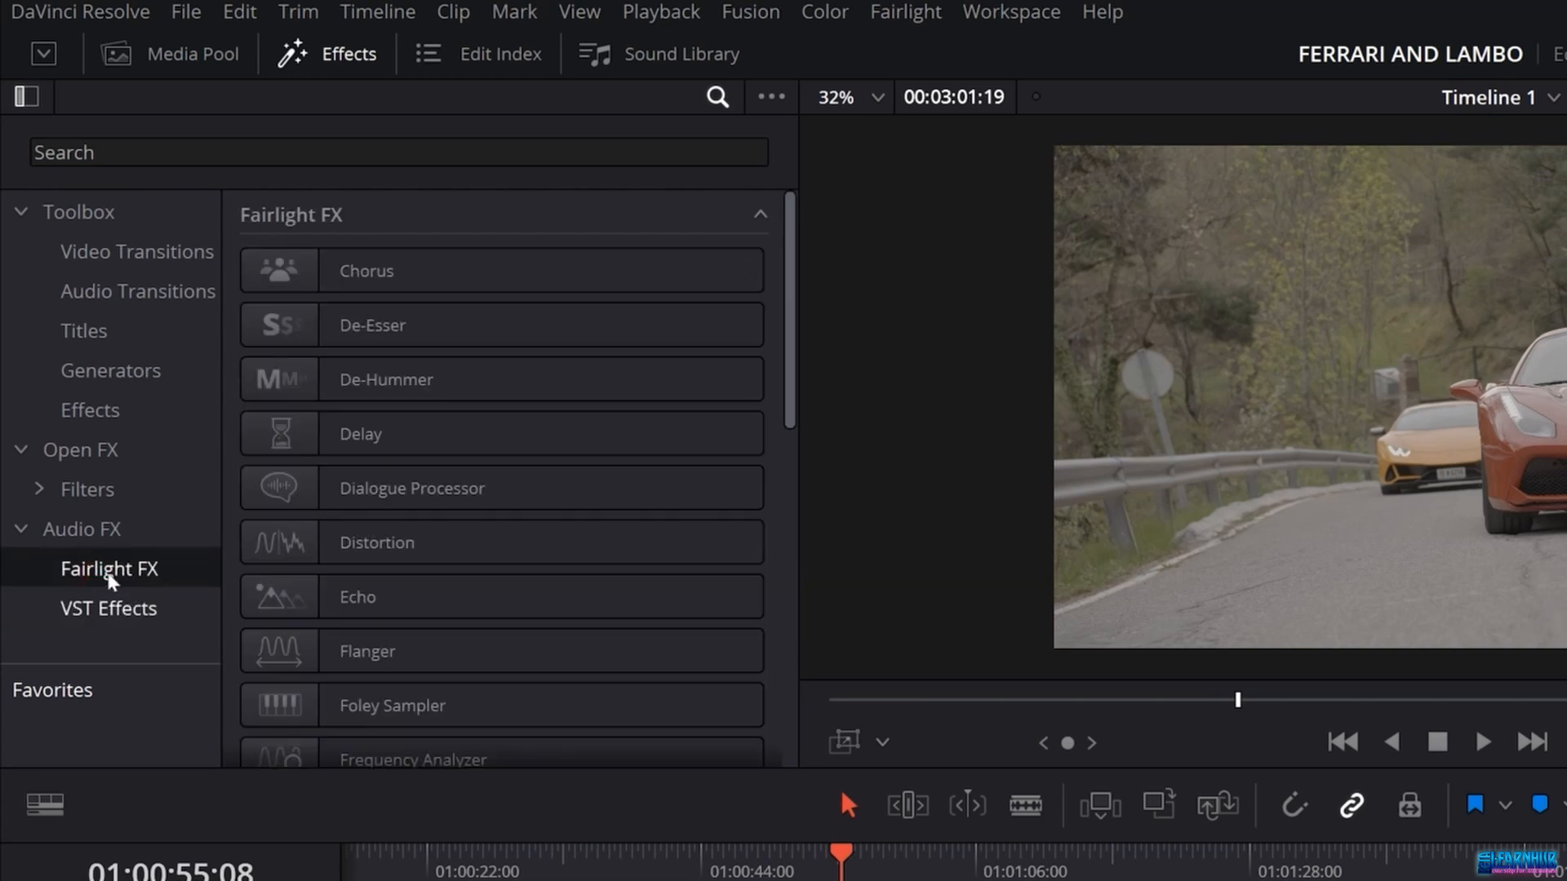
pyautogui.moveTo(790, 293); pyautogui.dragTo(728, 465)
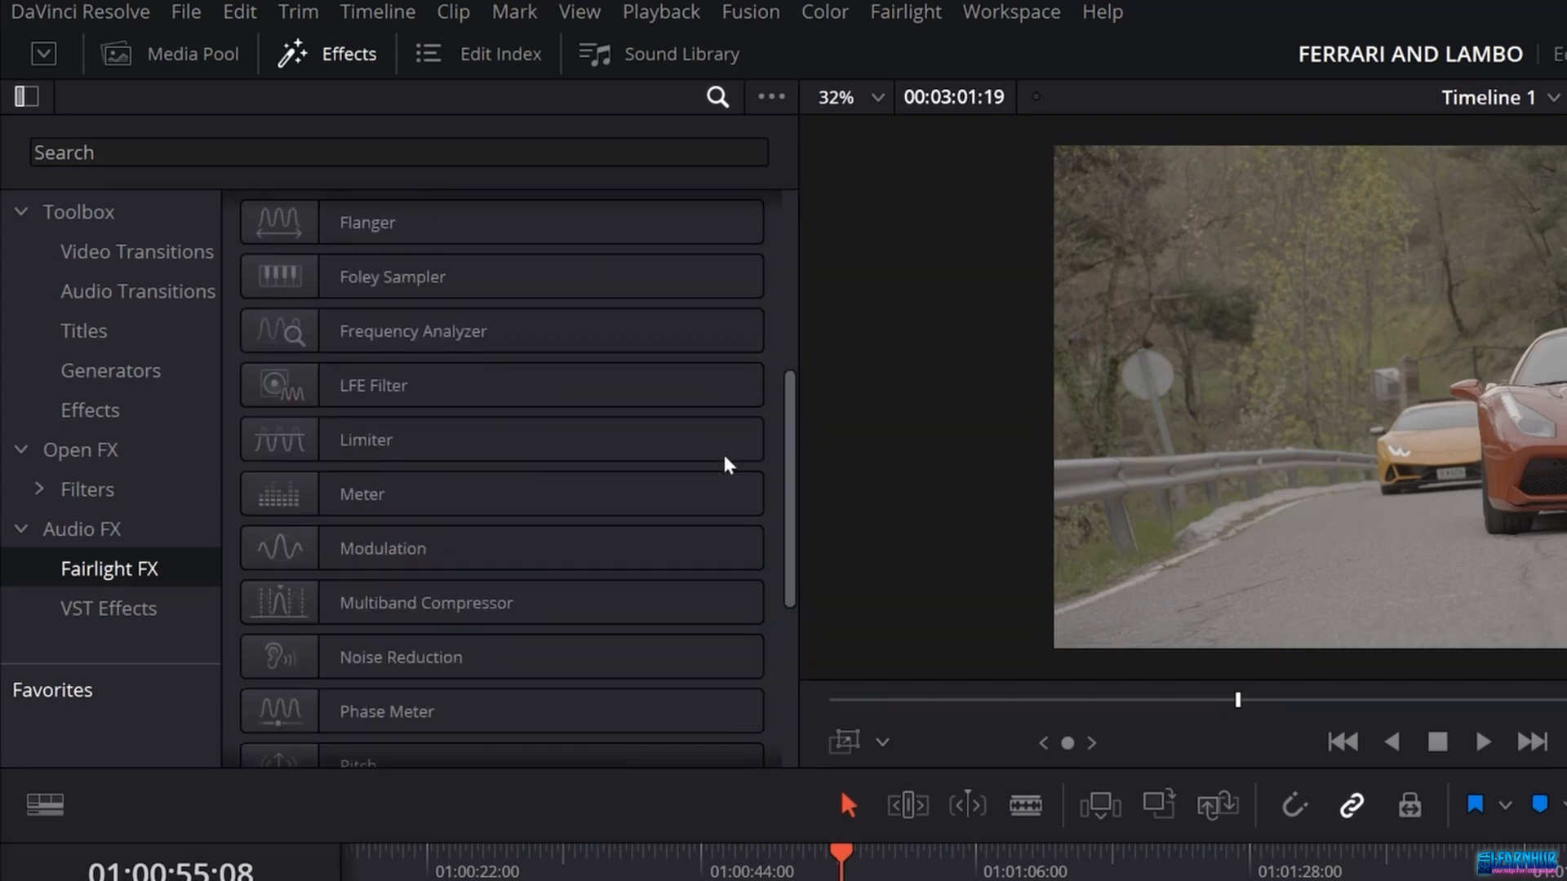
pyautogui.scroll(-2, 689, 584)
pyautogui.scroll(-3, 514, 574)
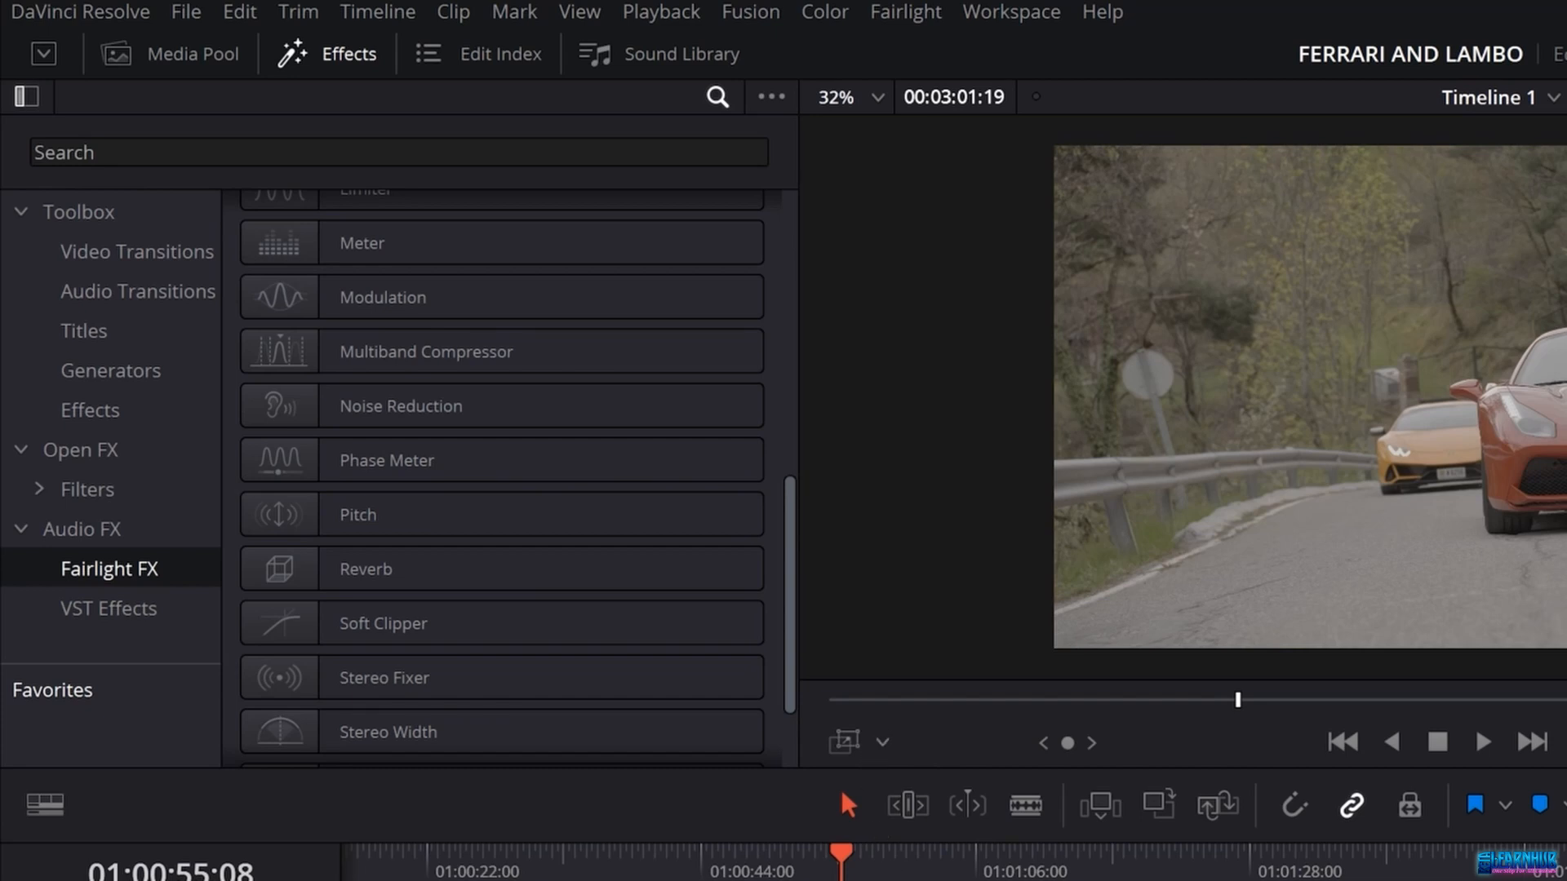
# Mute Audio 2 and play the C0530.mp4 clip to hear only its own sound.
pyautogui.hotkey('ctrl', '=')
pyautogui.hotkey('ctrl', '=')
pyautogui.moveTo(1448, 859); pyautogui.dragTo(1475, 855)
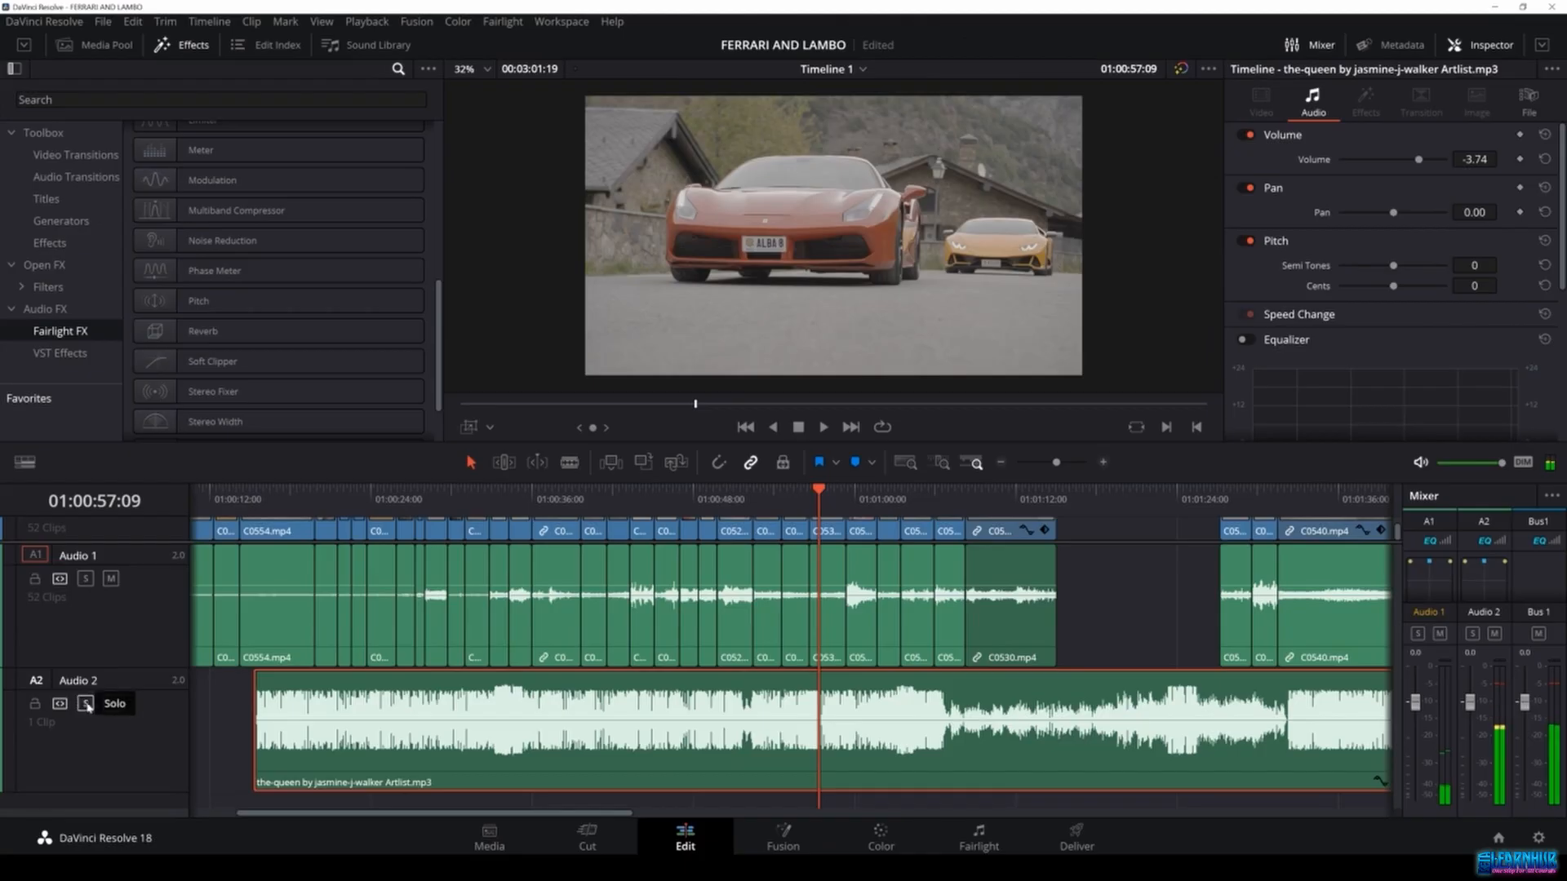
pyautogui.click(111, 704)
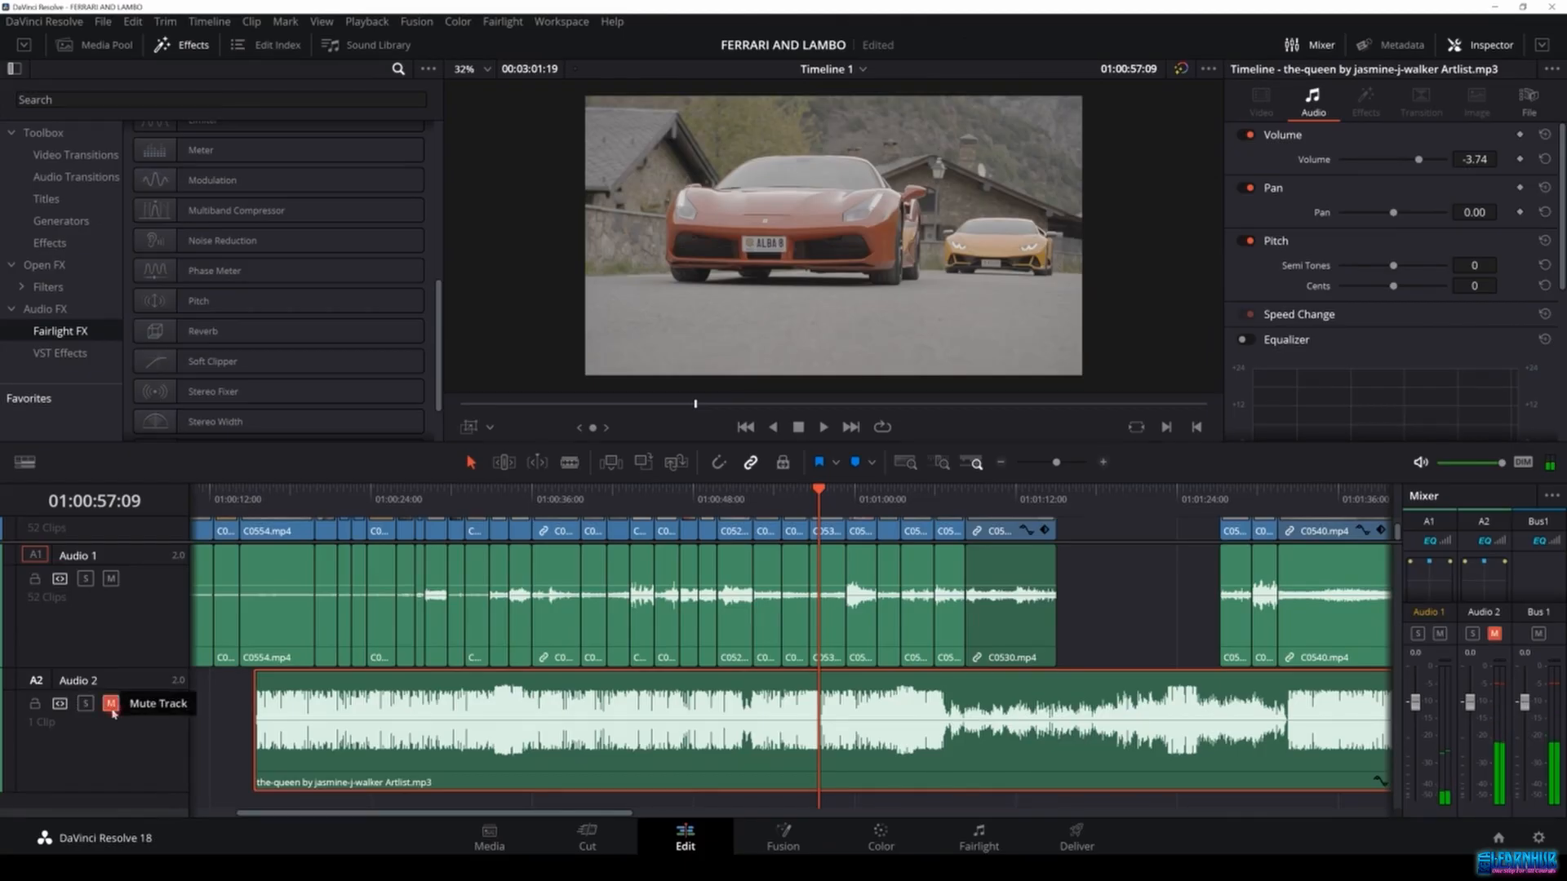
pyautogui.moveTo(865, 490); pyautogui.dragTo(968, 490)
pyautogui.press('space')
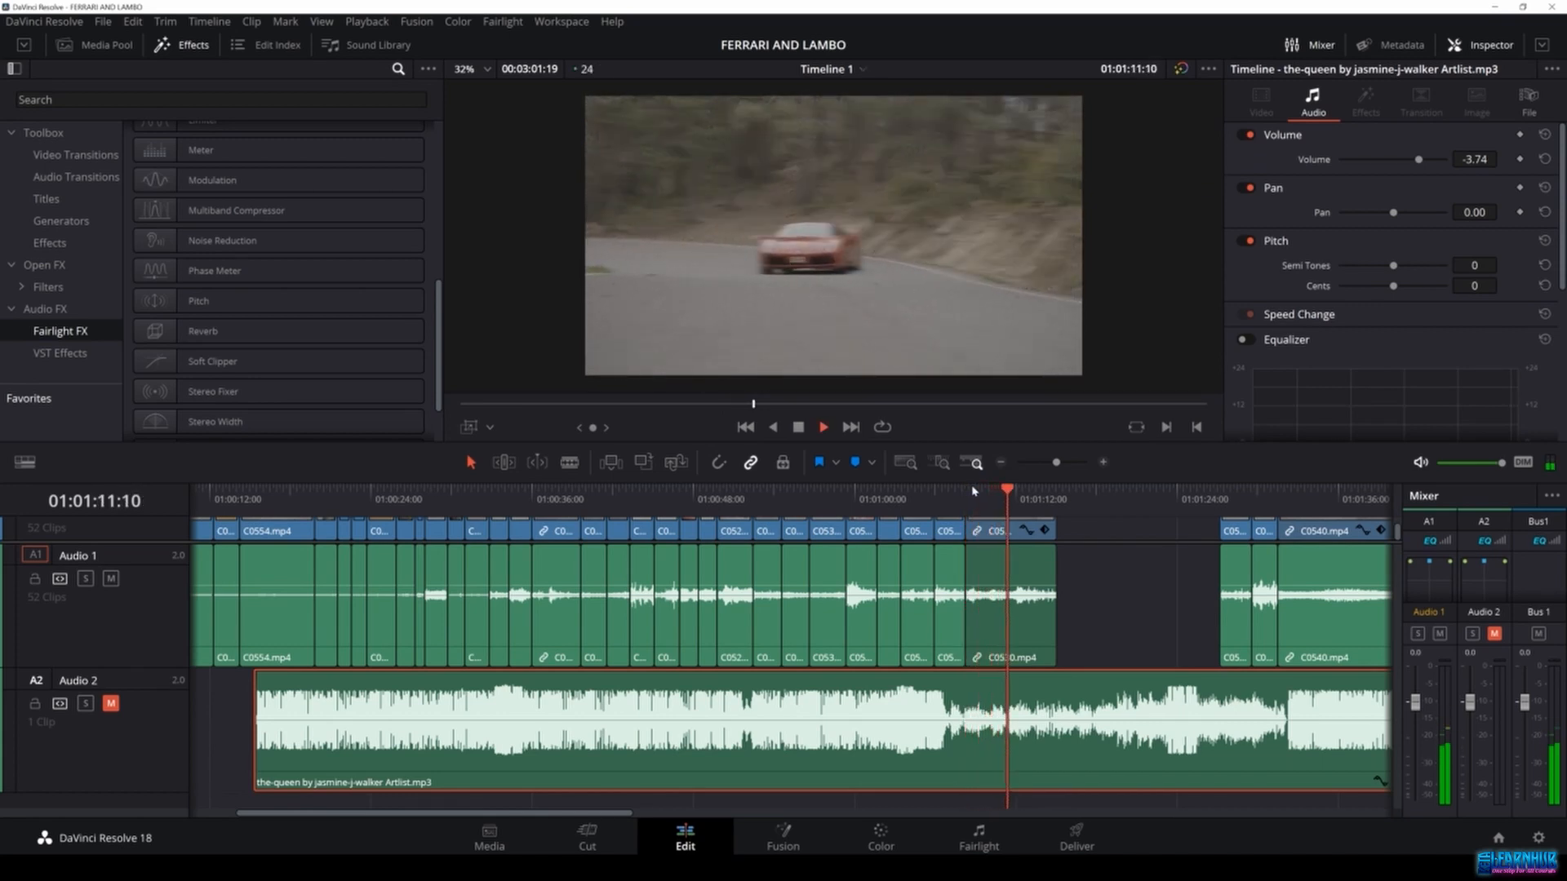
pyautogui.press('space')
# Turn off the Directional Blur effect on the C0530.mp4 clip and play the clip again.
pyautogui.click(1006, 577)
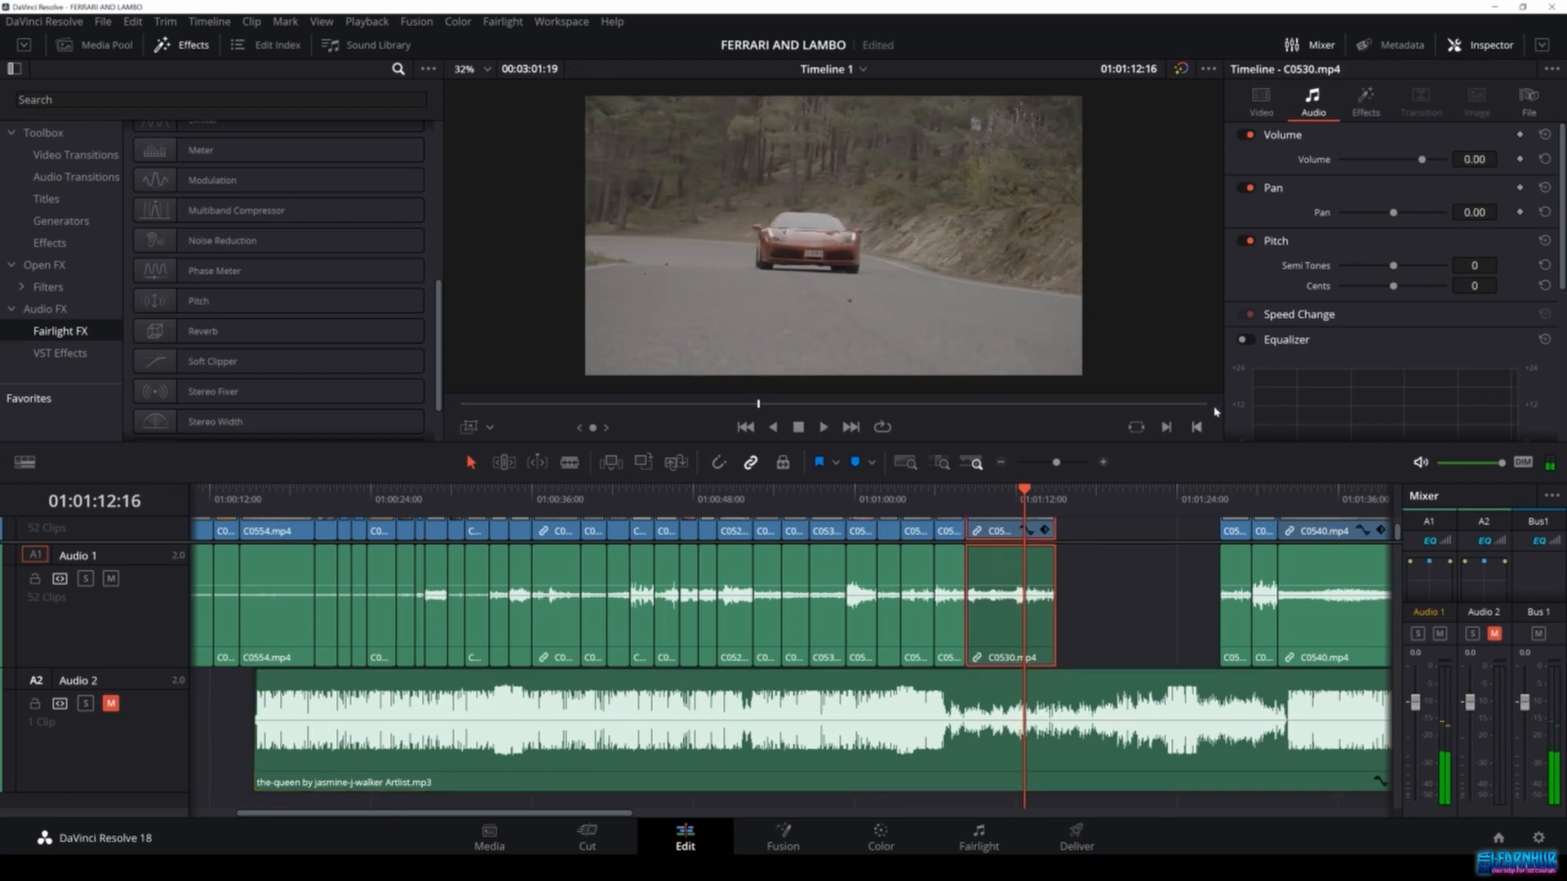
pyautogui.click(1365, 100)
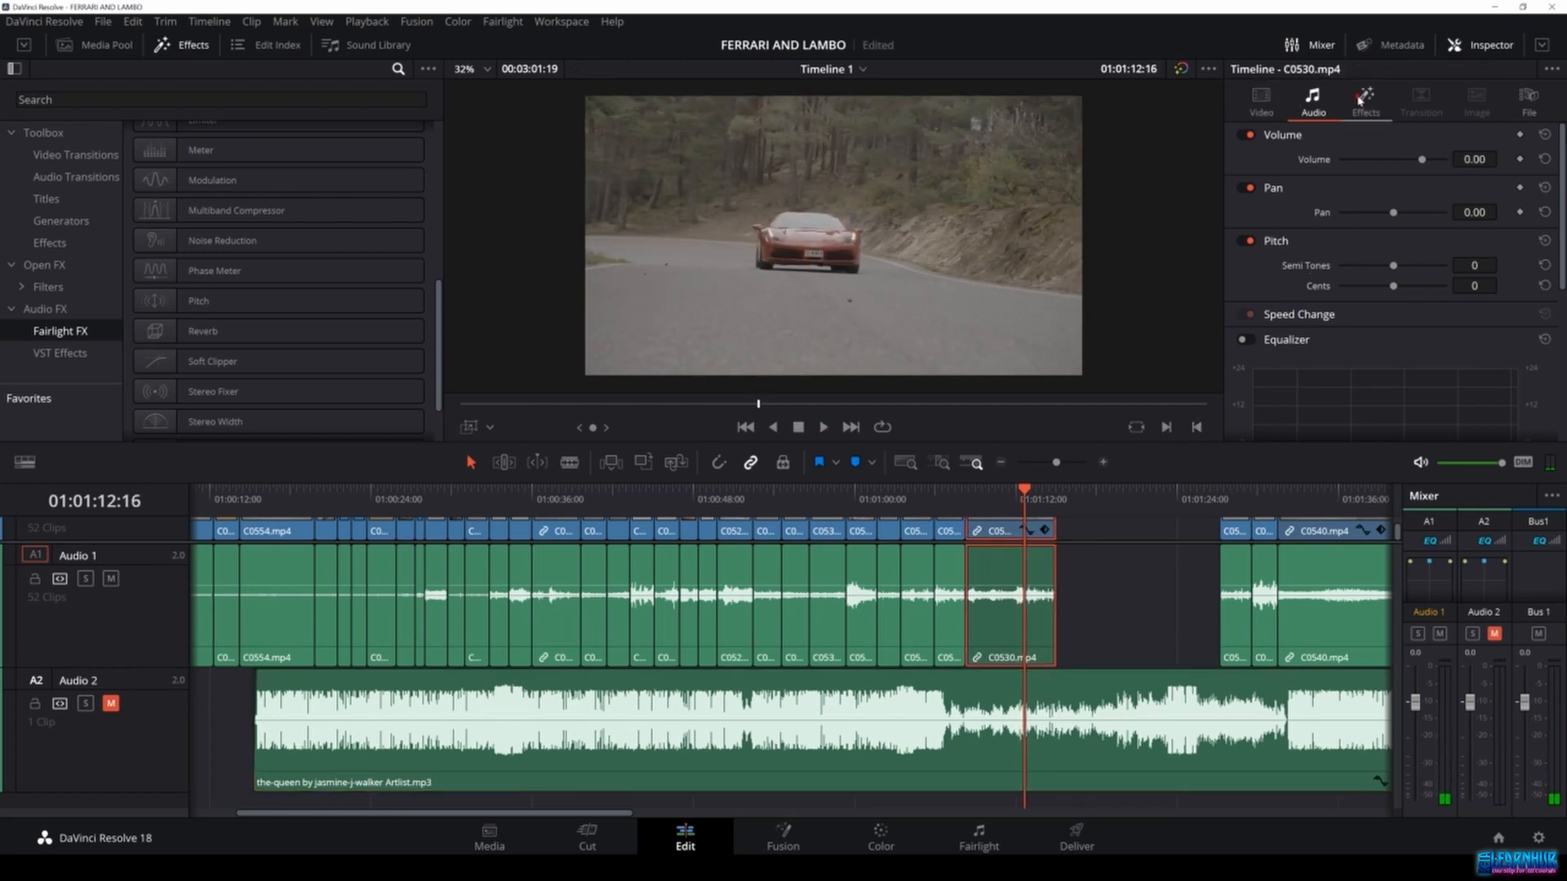
pyautogui.click(1243, 170)
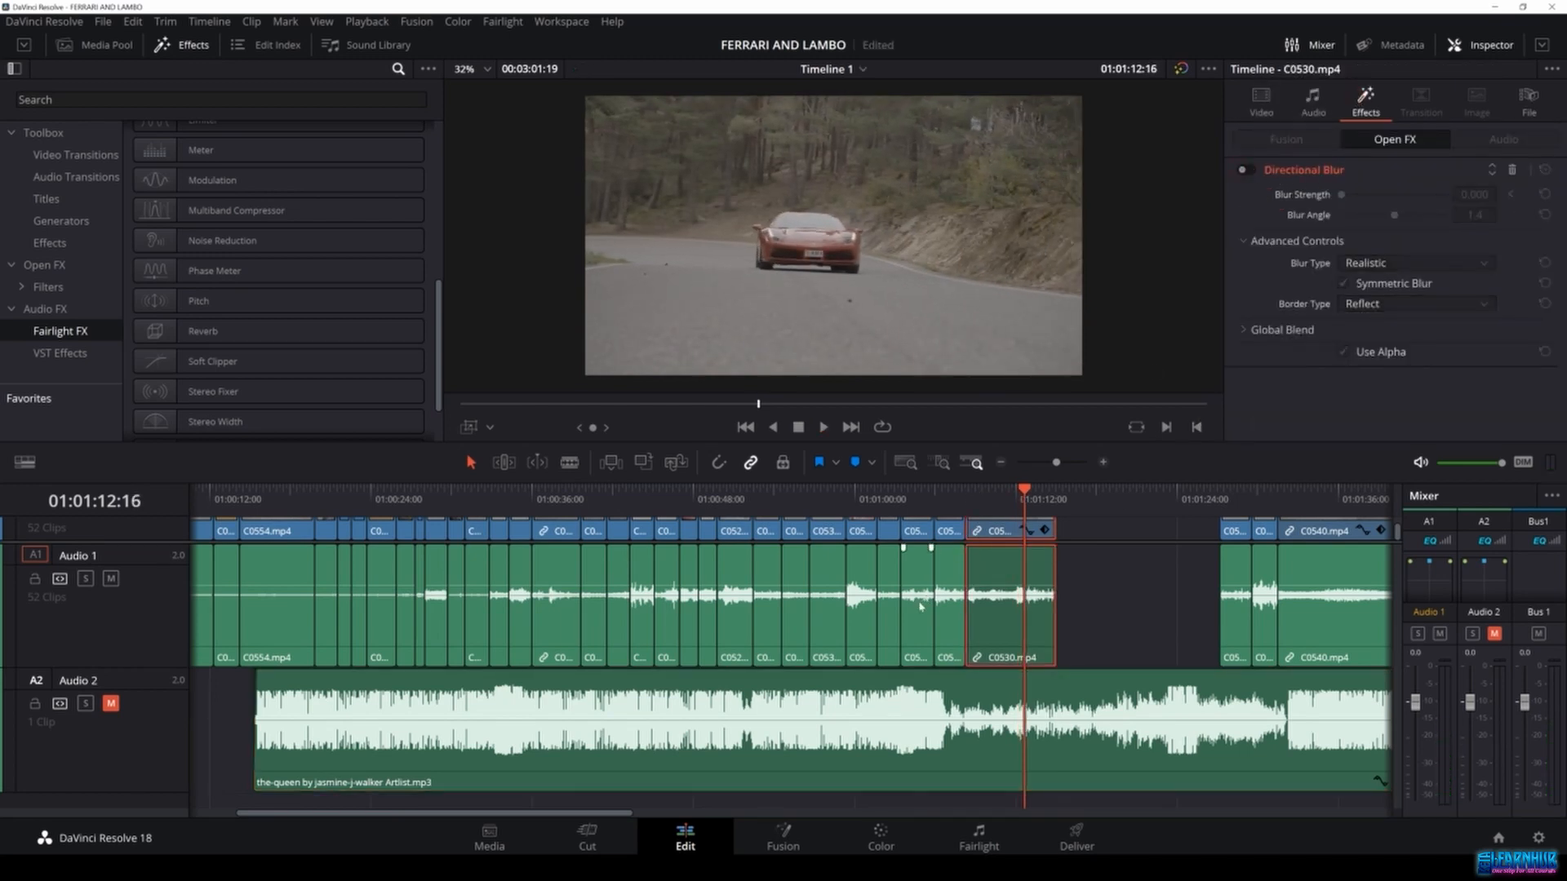
pyautogui.click(981, 494)
pyautogui.press('space')
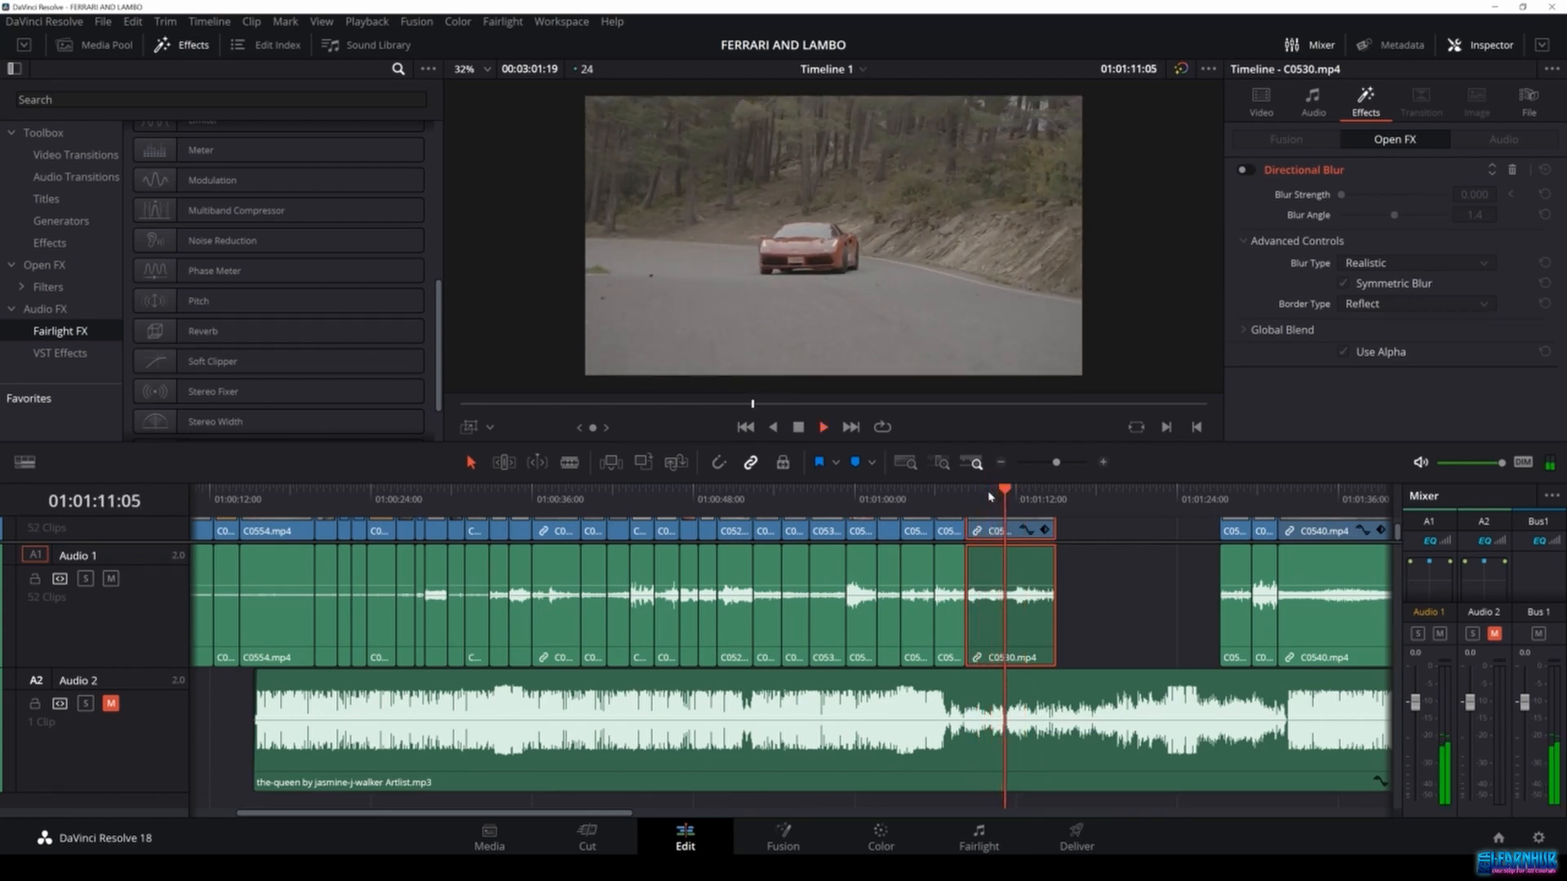
pyautogui.press('space')
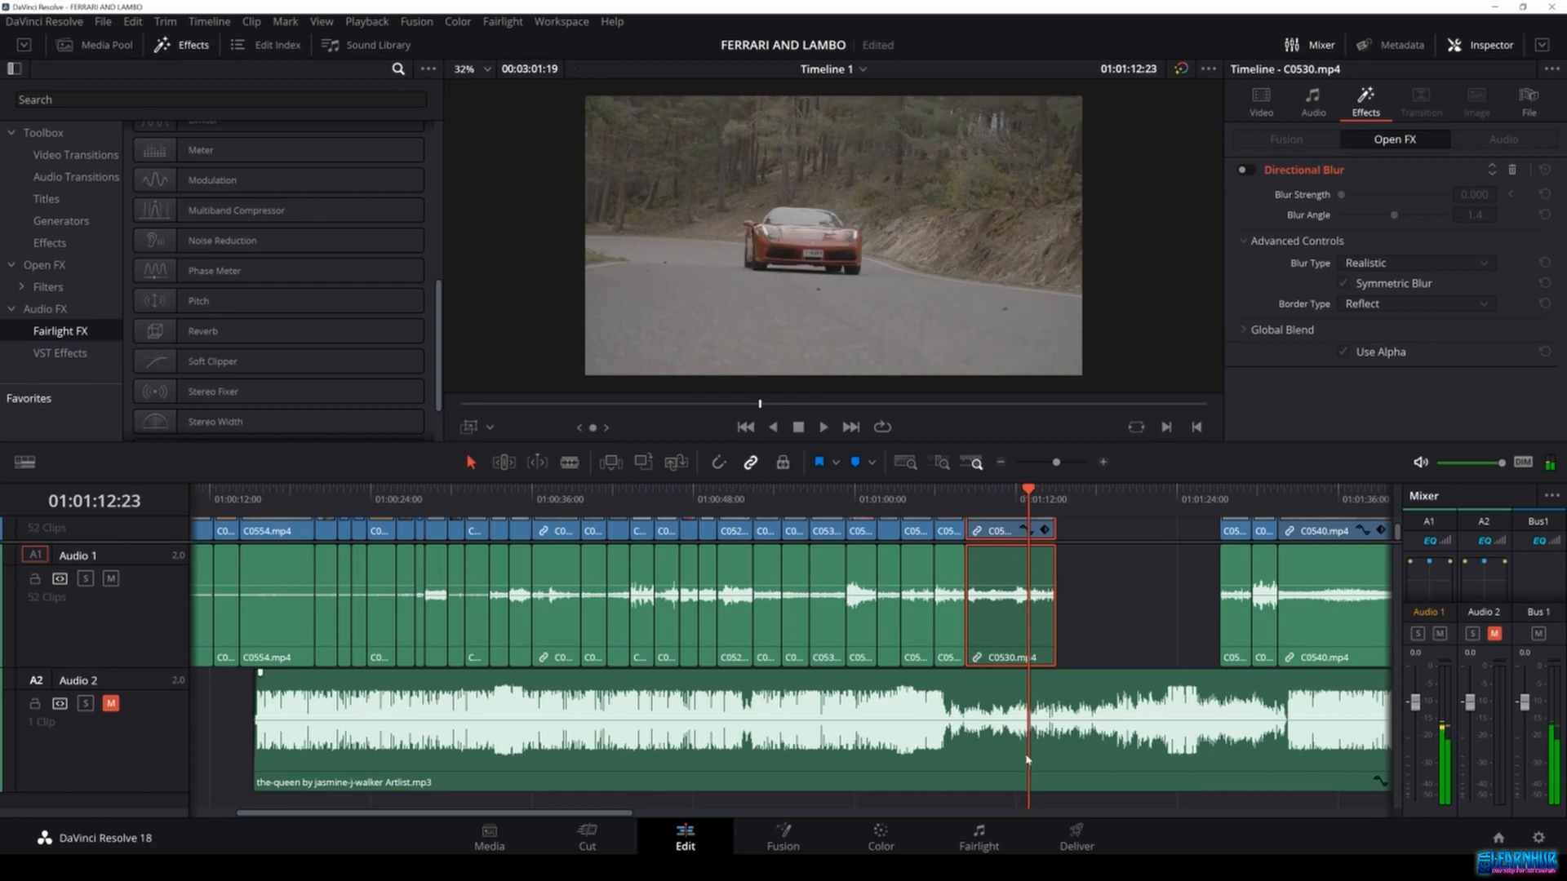
# Move the song along Audio 2 to start at about 01:00:40 and unmute the track.
pyautogui.moveTo(714, 746); pyautogui.dragTo(1050, 750)
pyautogui.click(969, 508)
pyautogui.click(112, 704)
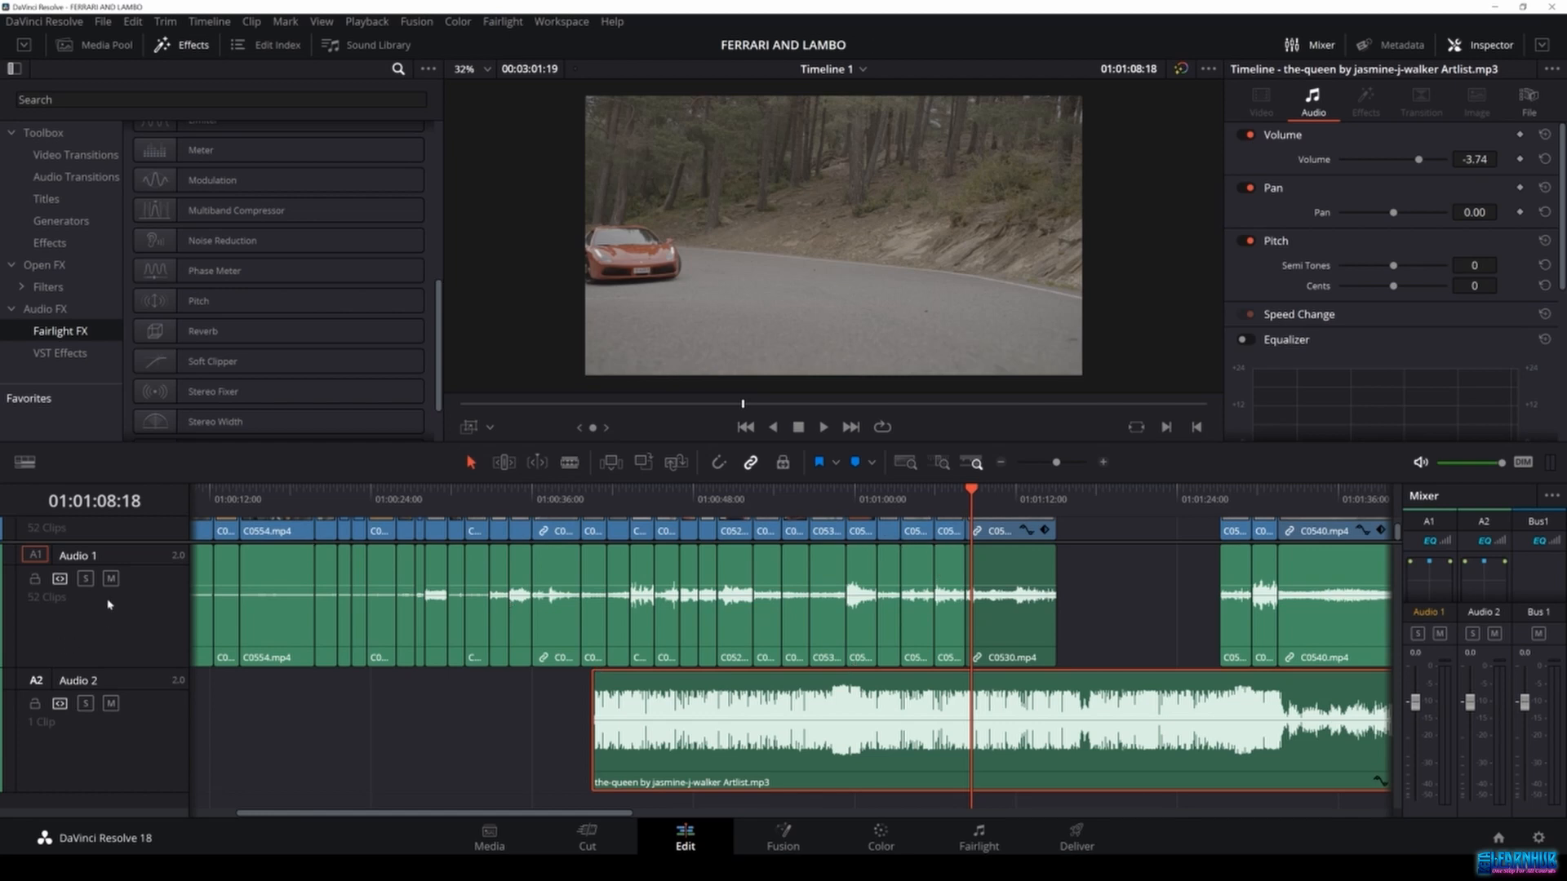
# Mute Audio 1 and play the song over the C0530.mp4 clip from 01:01:08:18.
pyautogui.click(111, 578)
pyautogui.press('space')
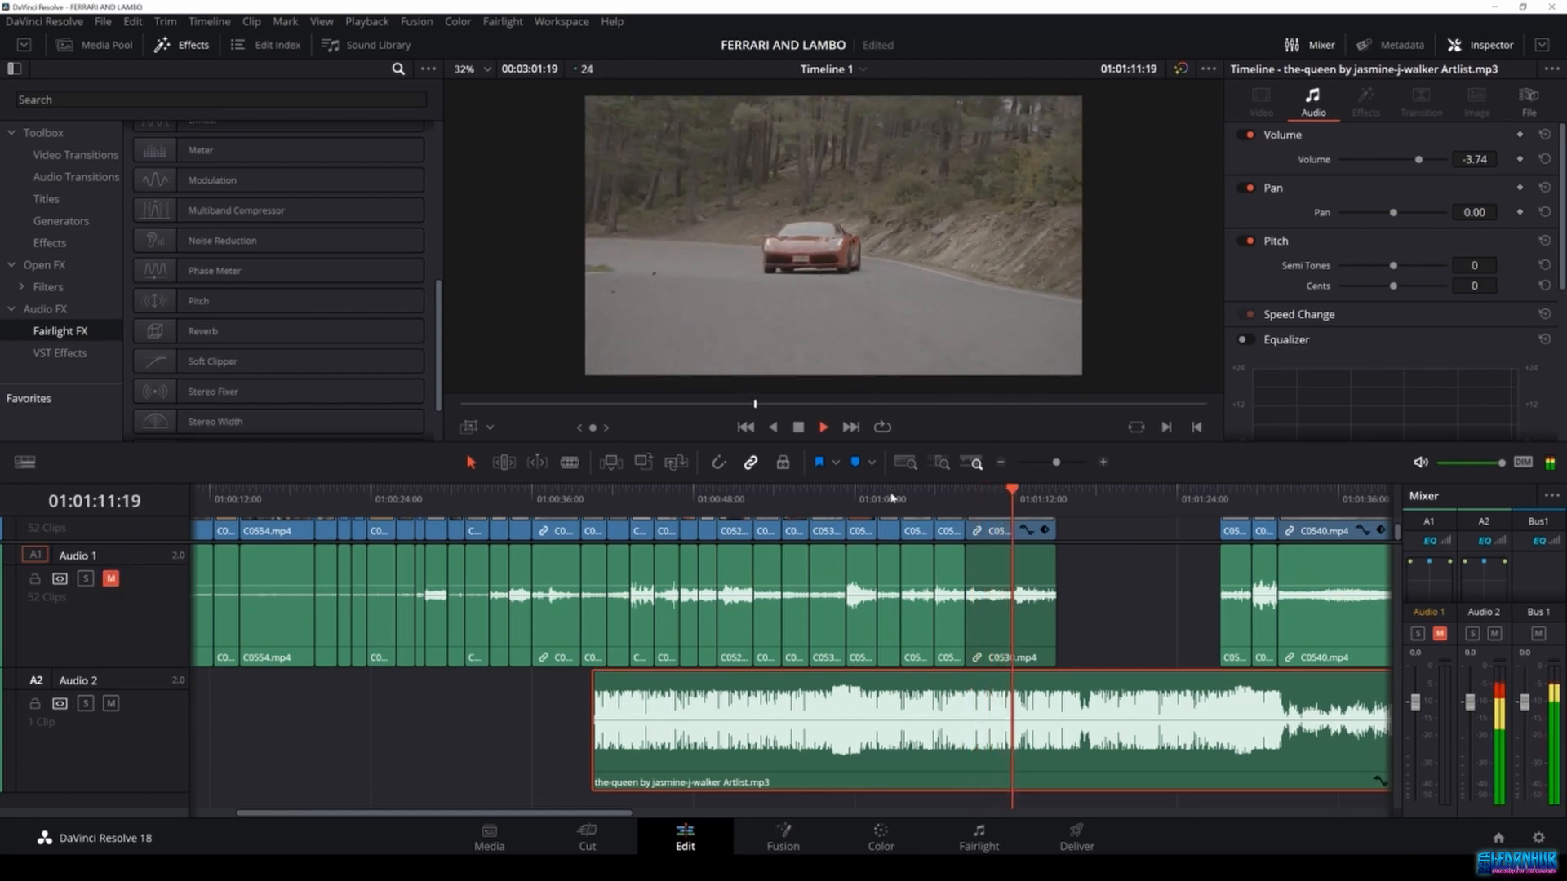
pyautogui.press('space')
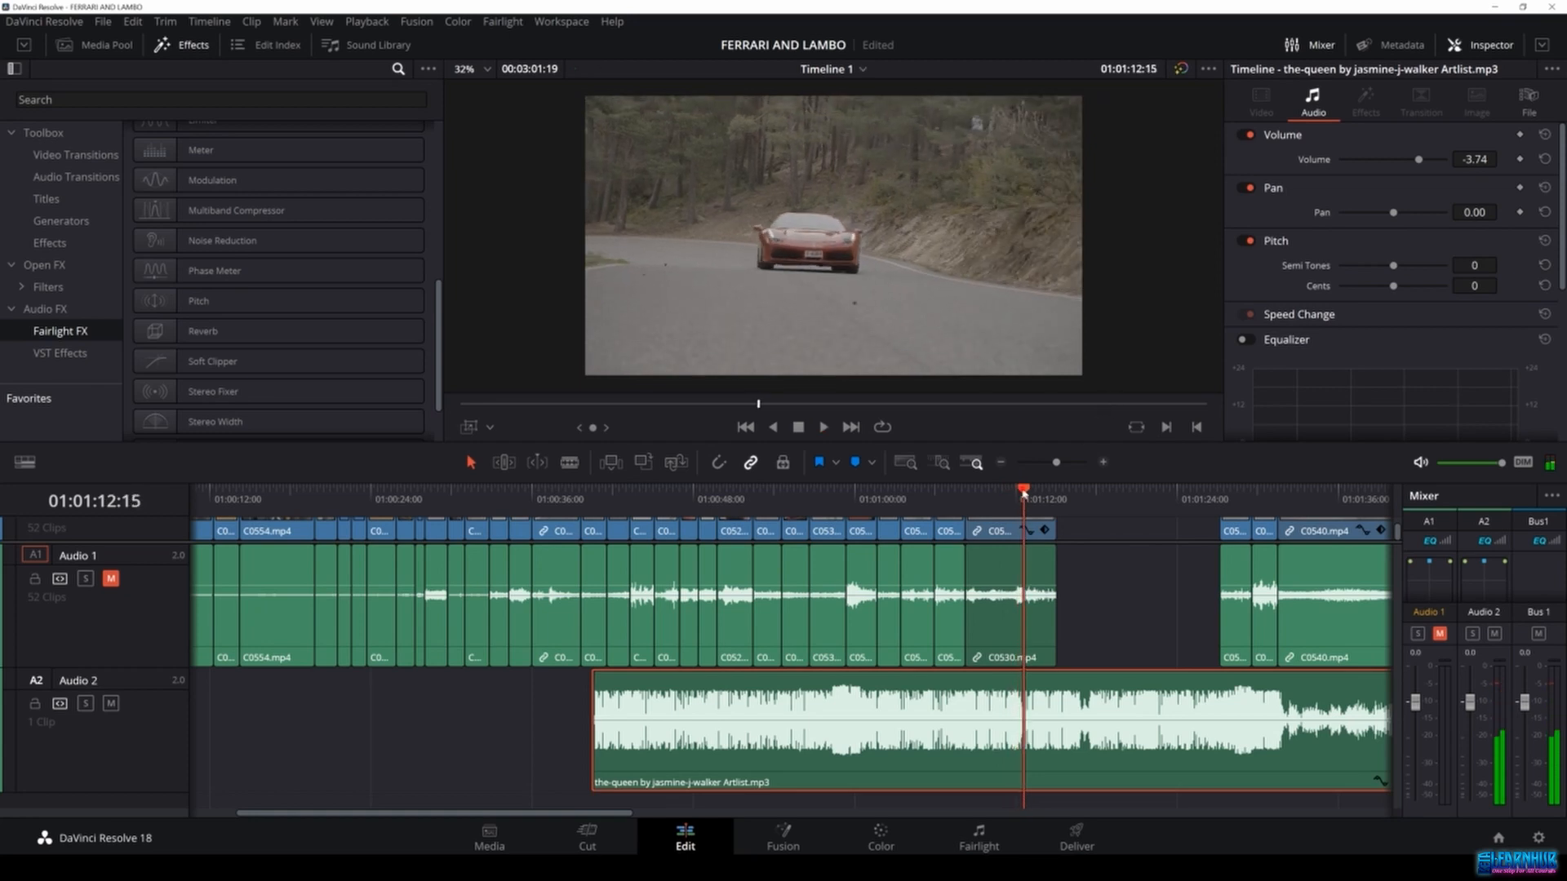
# Cut the song on Audio 2 at 01:01:09:10 and 01:01:12:09 to isolate a short section.
pyautogui.moveTo(1024, 492); pyautogui.dragTo(983, 490)
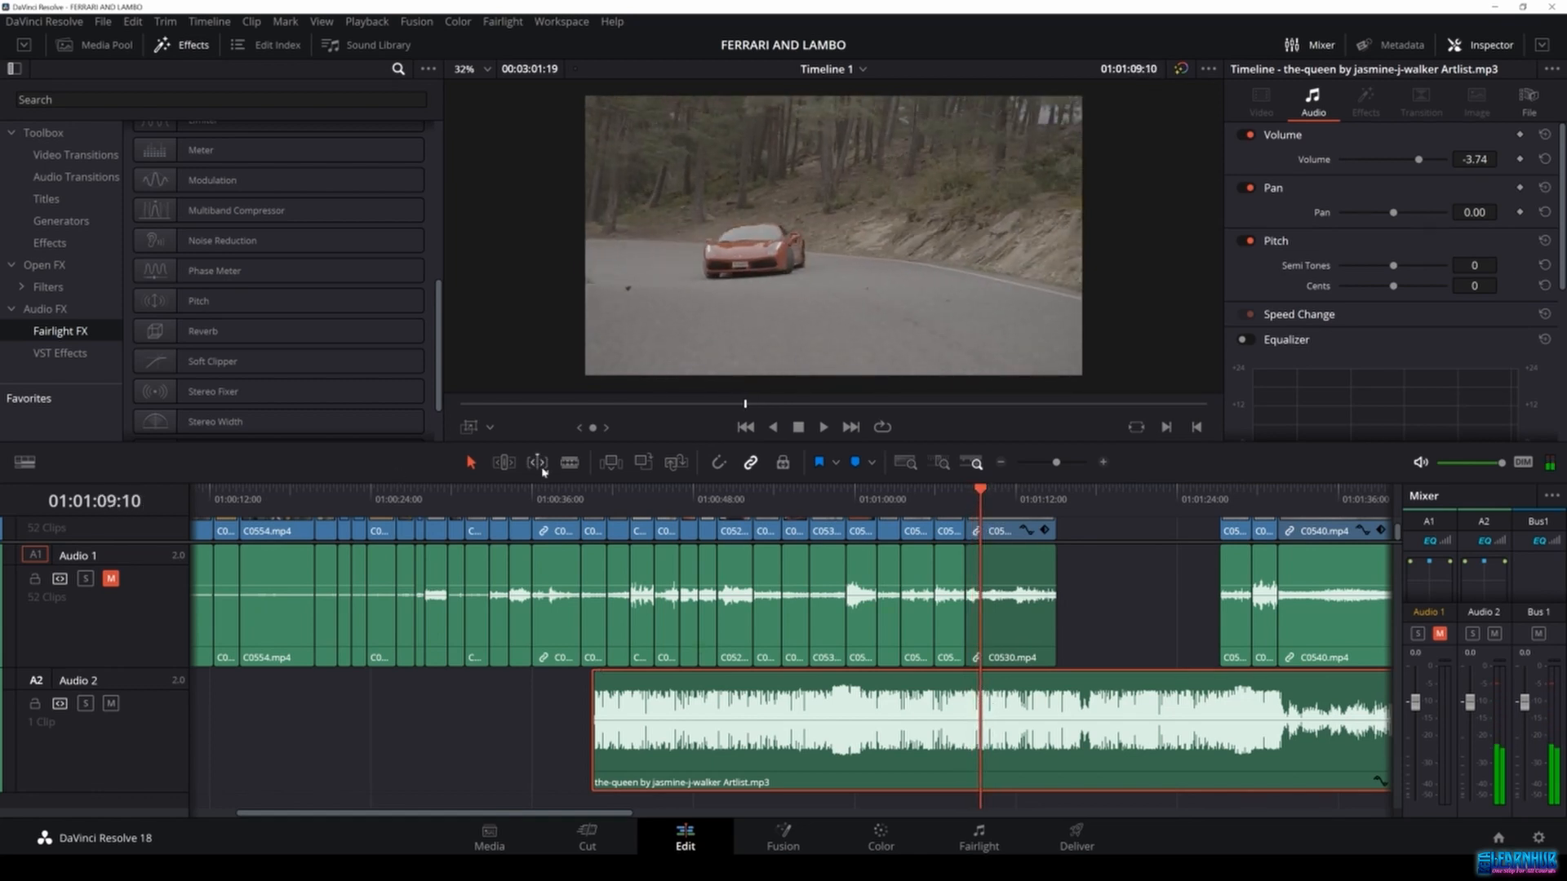
pyautogui.click(570, 462)
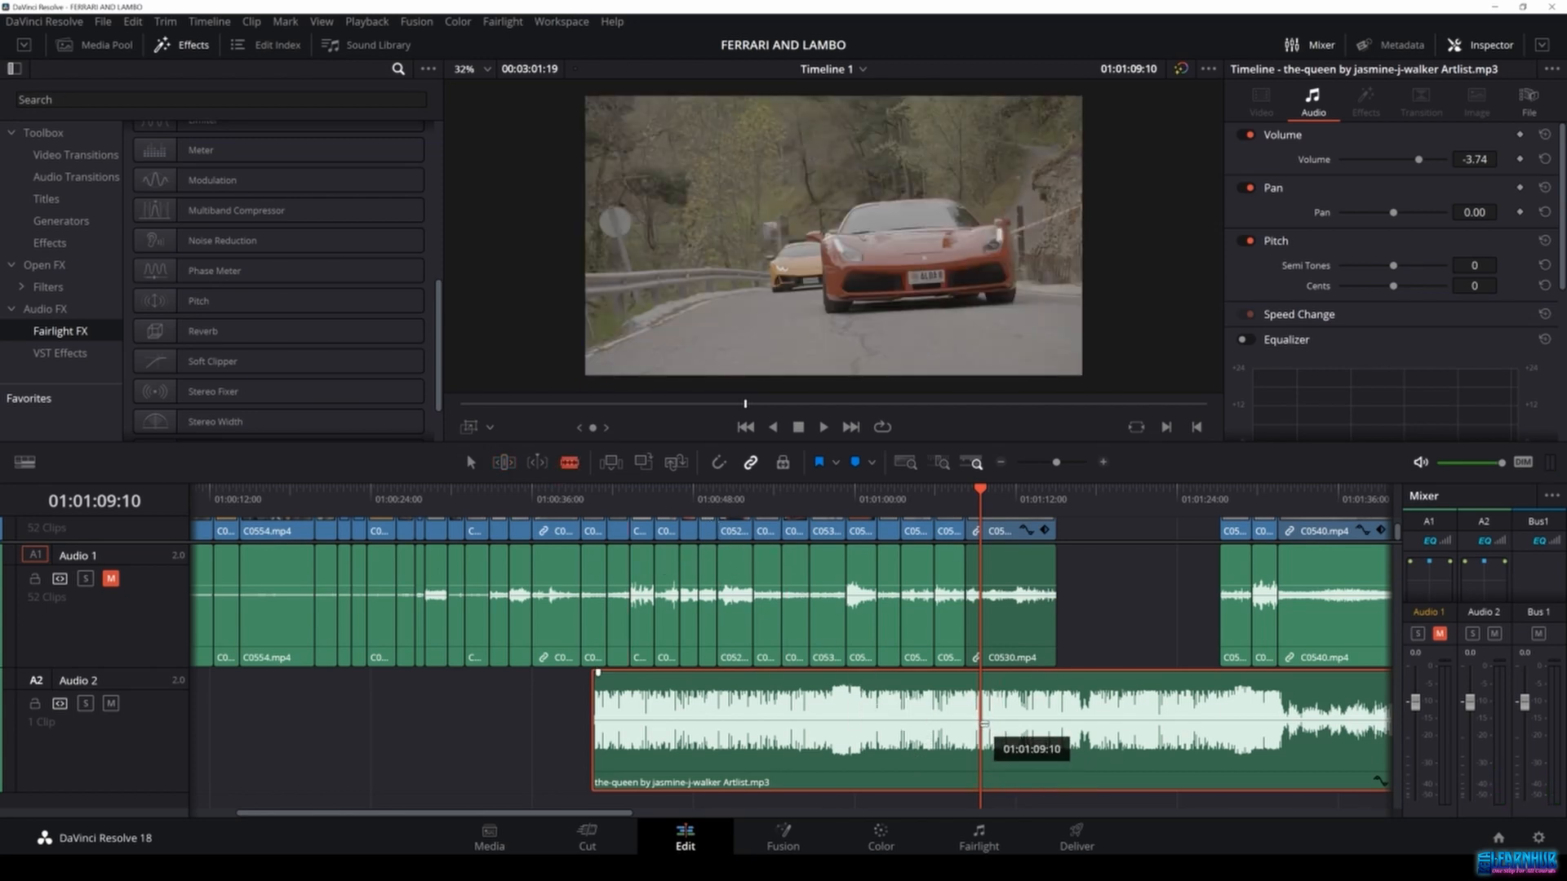
pyautogui.click(980, 726)
pyautogui.press('space')
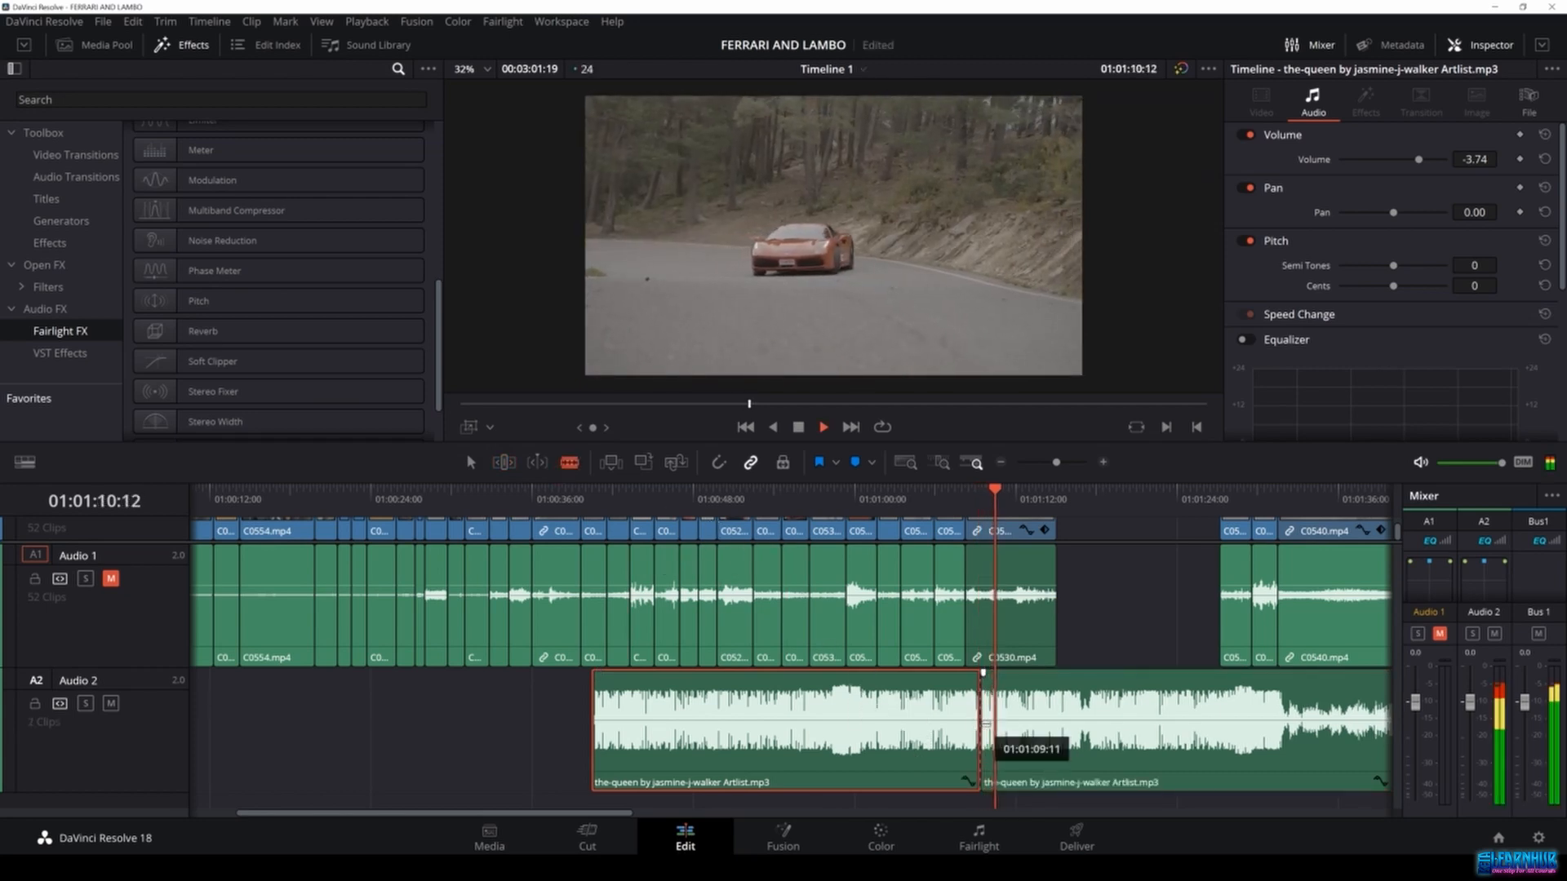
pyautogui.press('space')
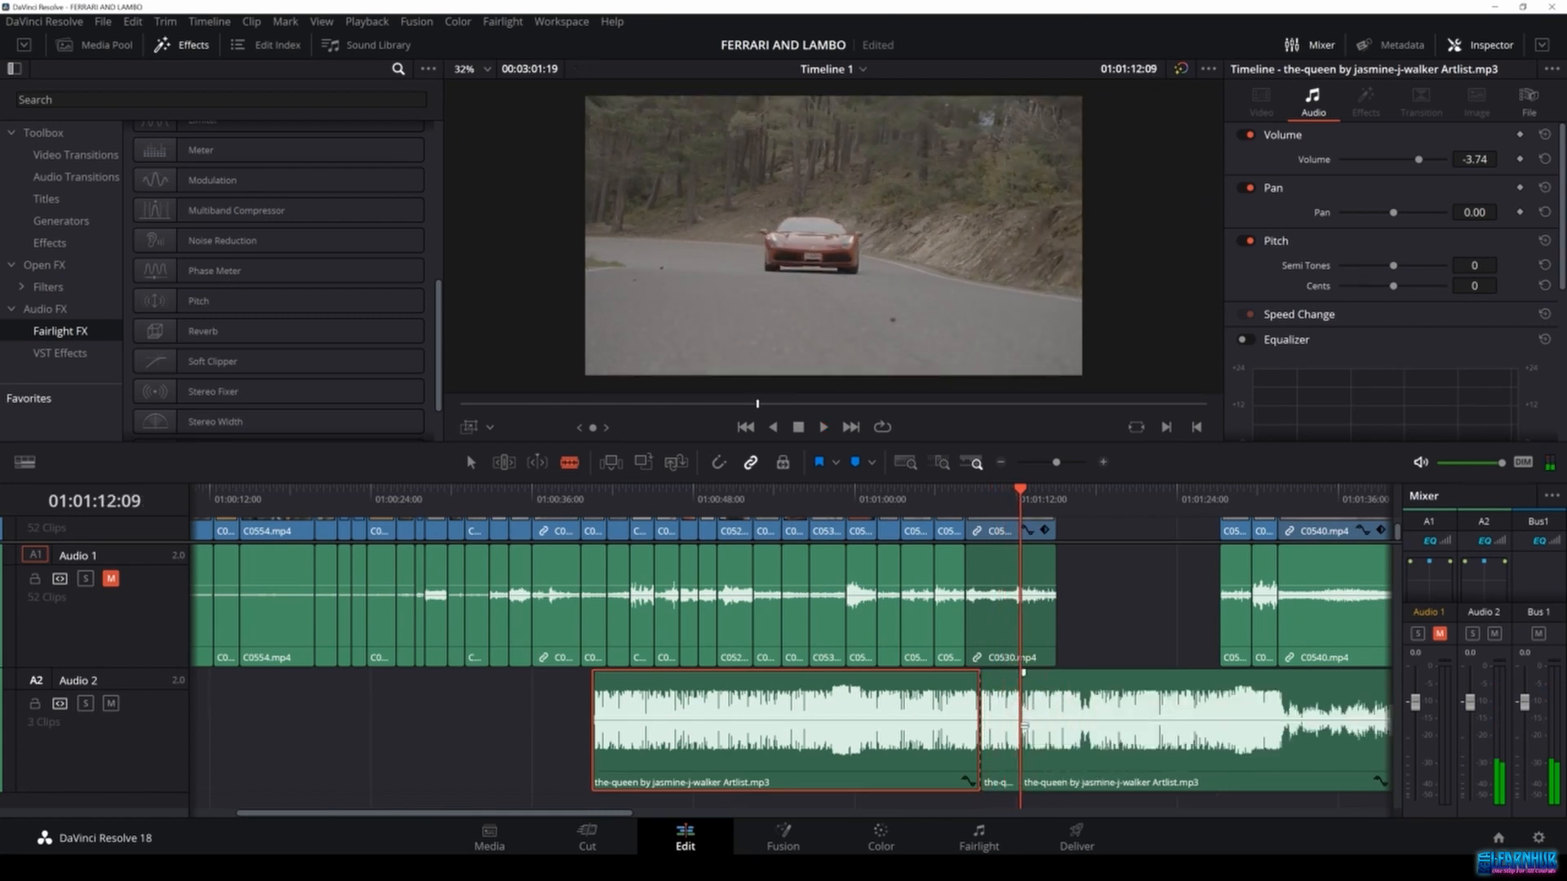
pyautogui.click(1019, 710)
pyautogui.press('a')
# Enable the Equalizer on the short song section, pulling Band 3 down to about -23 near 4K and raising Band 2 to about +11.
pyautogui.click(1003, 693)
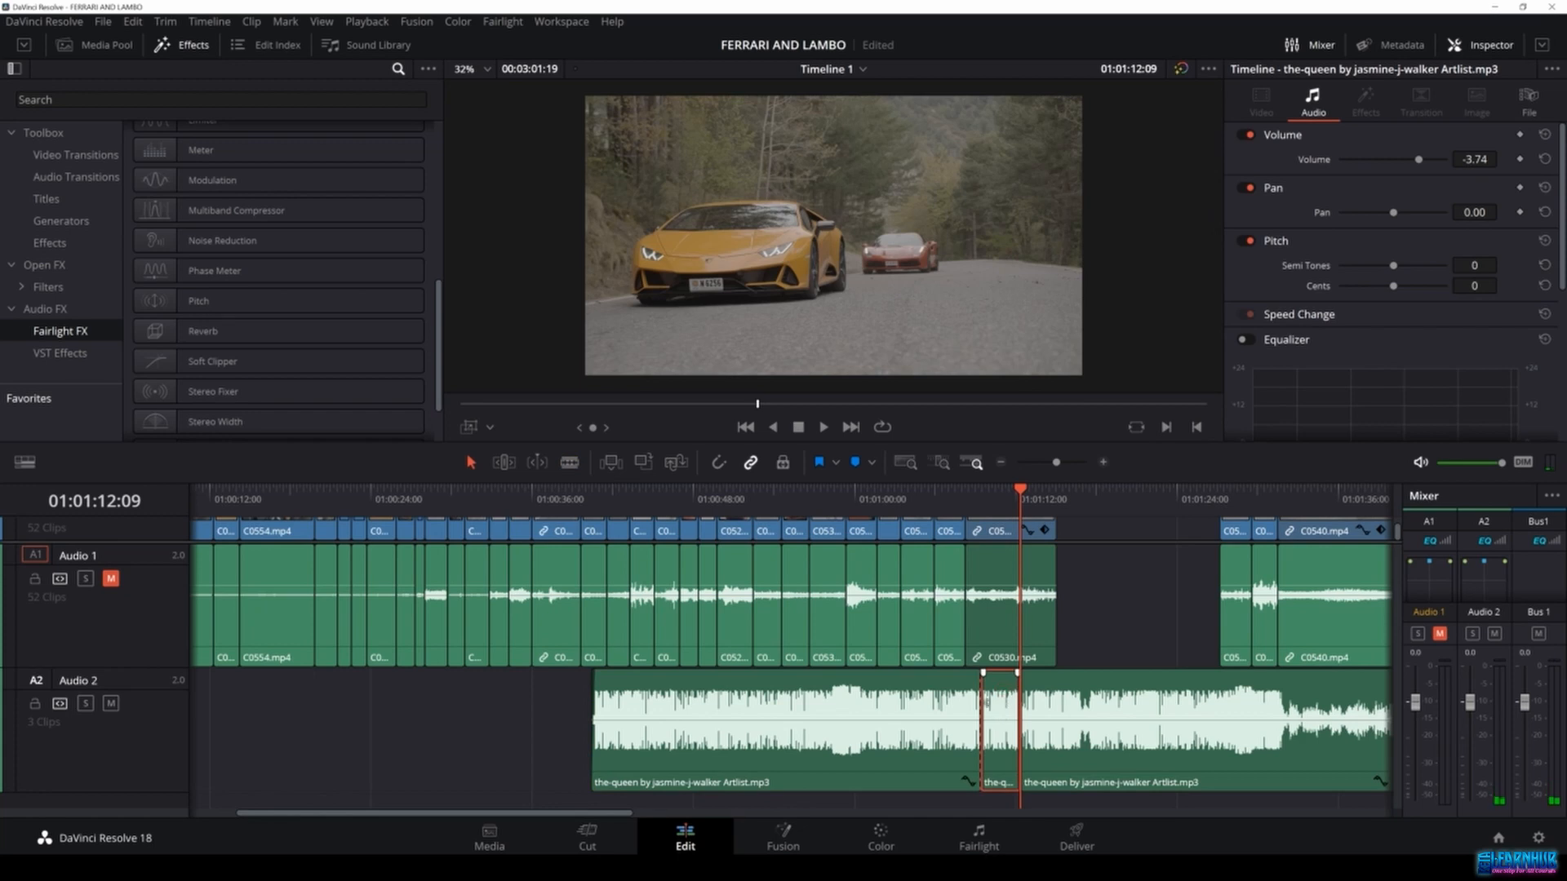
pyautogui.scroll(-1, 1351, 339)
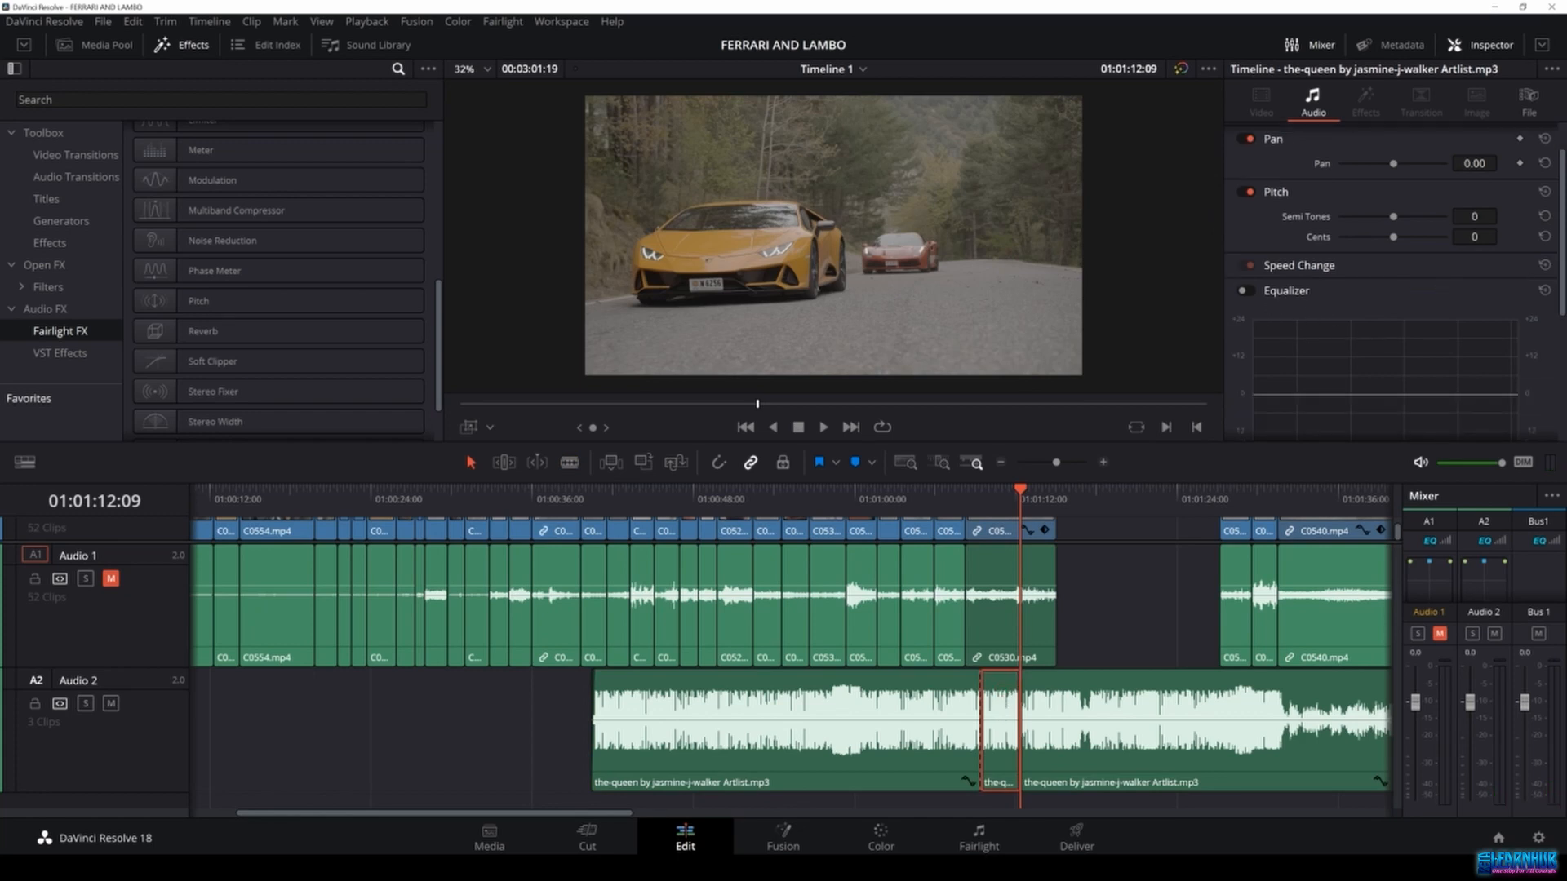
pyautogui.scroll(-2, 1532, 359)
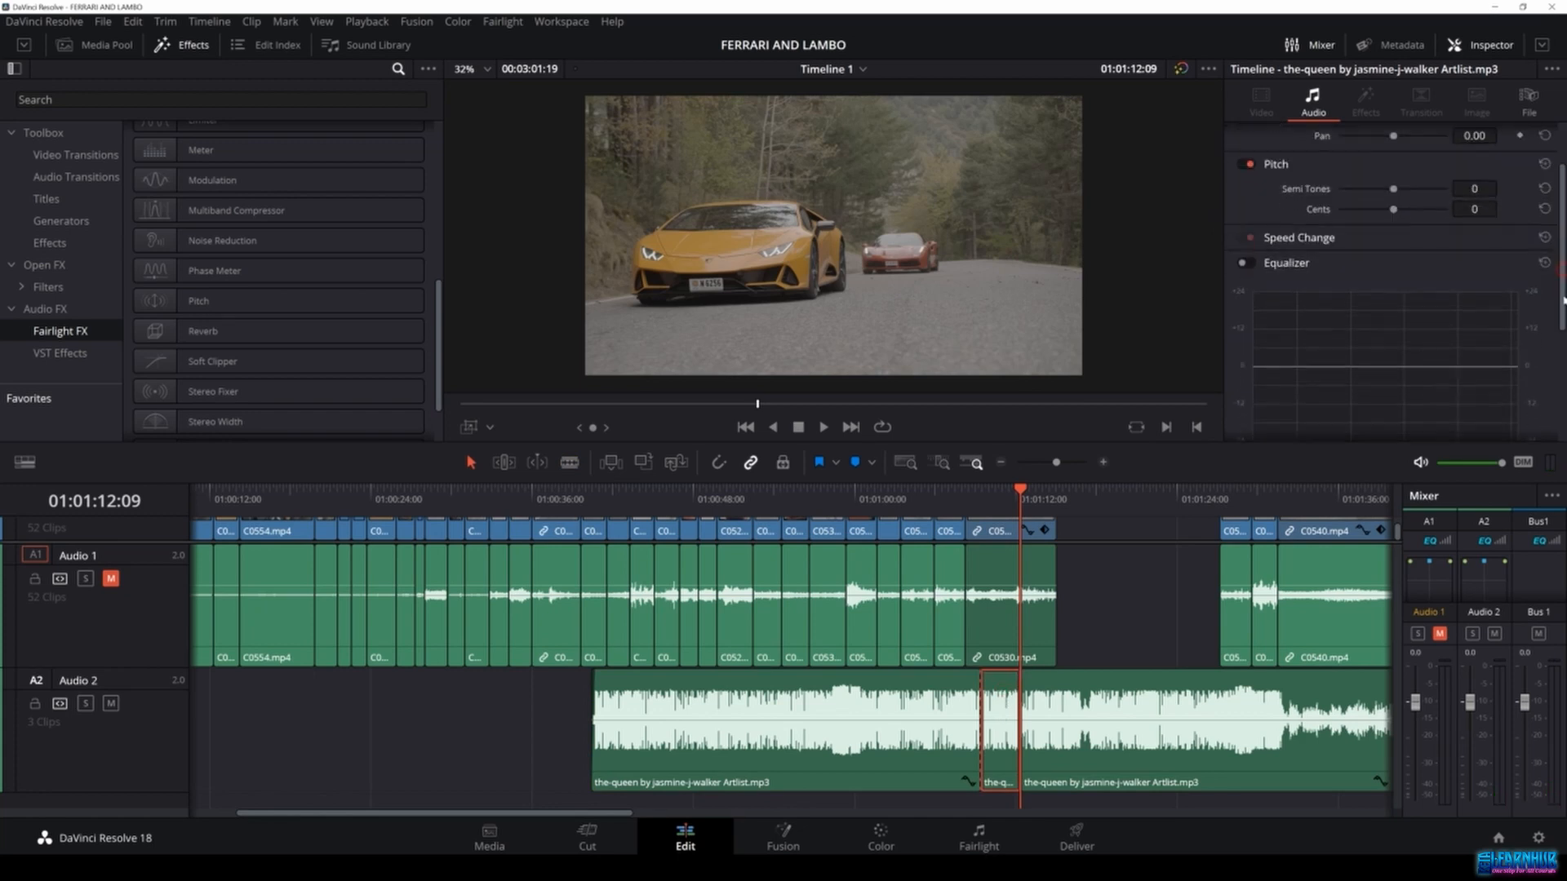
pyautogui.click(994, 492)
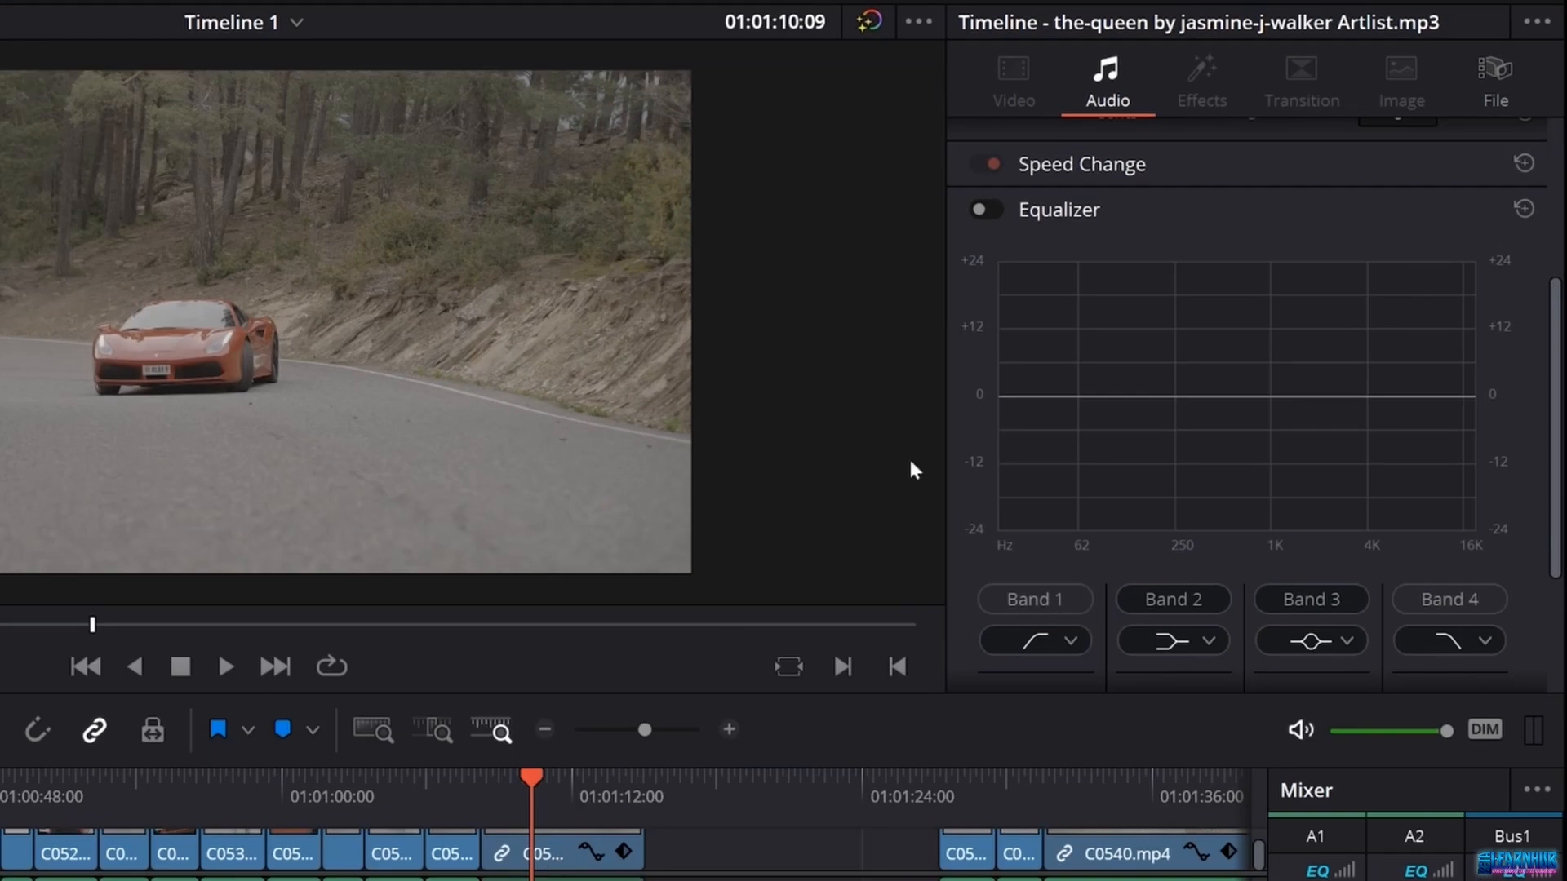
pyautogui.click(989, 211)
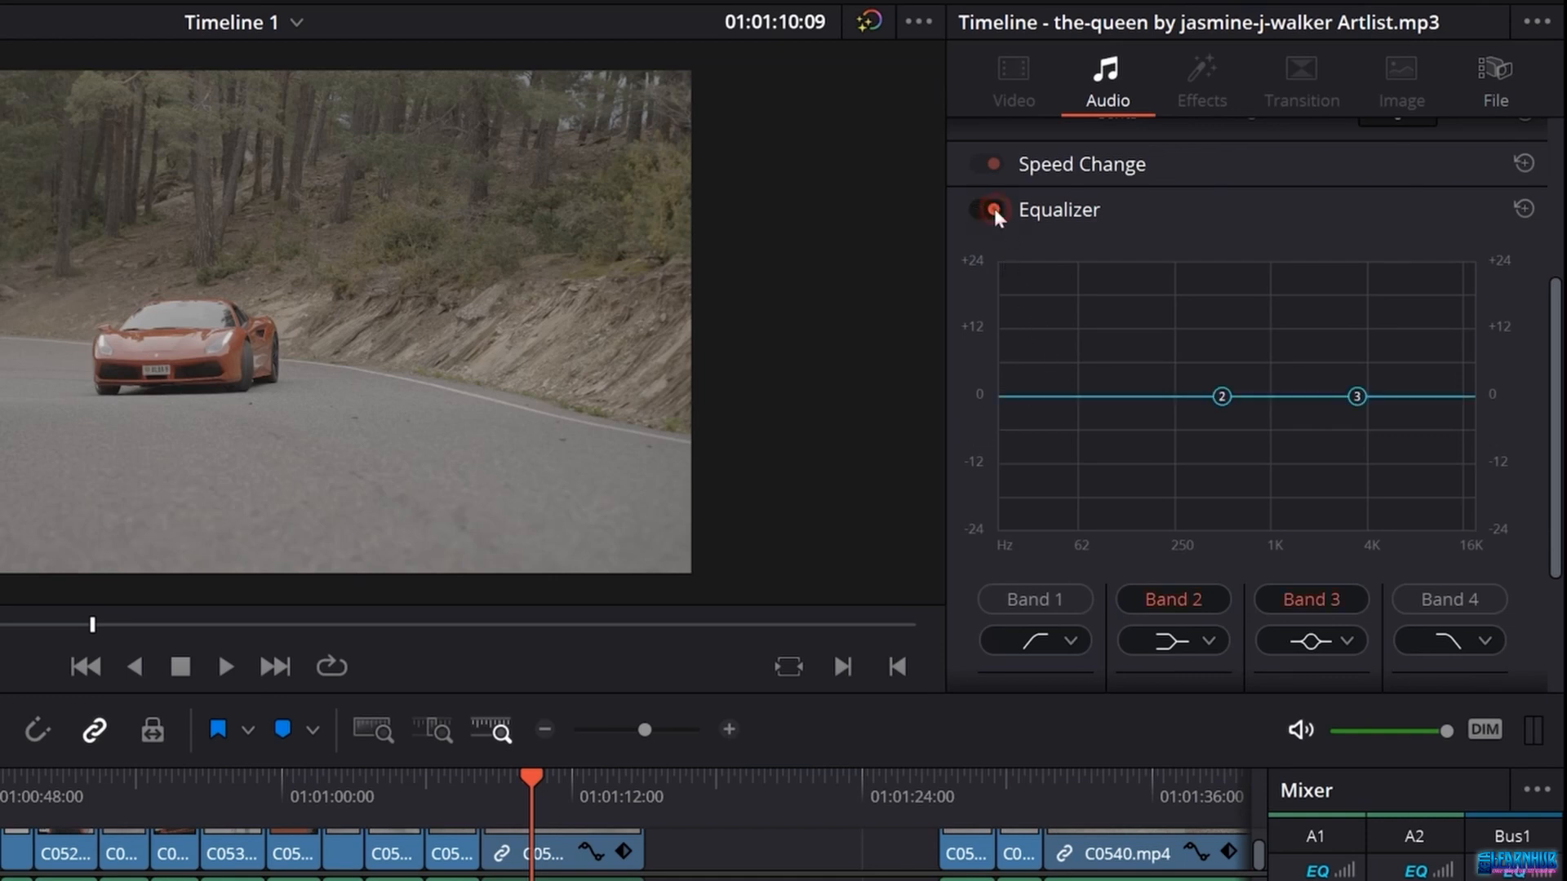
pyautogui.click(1436, 643)
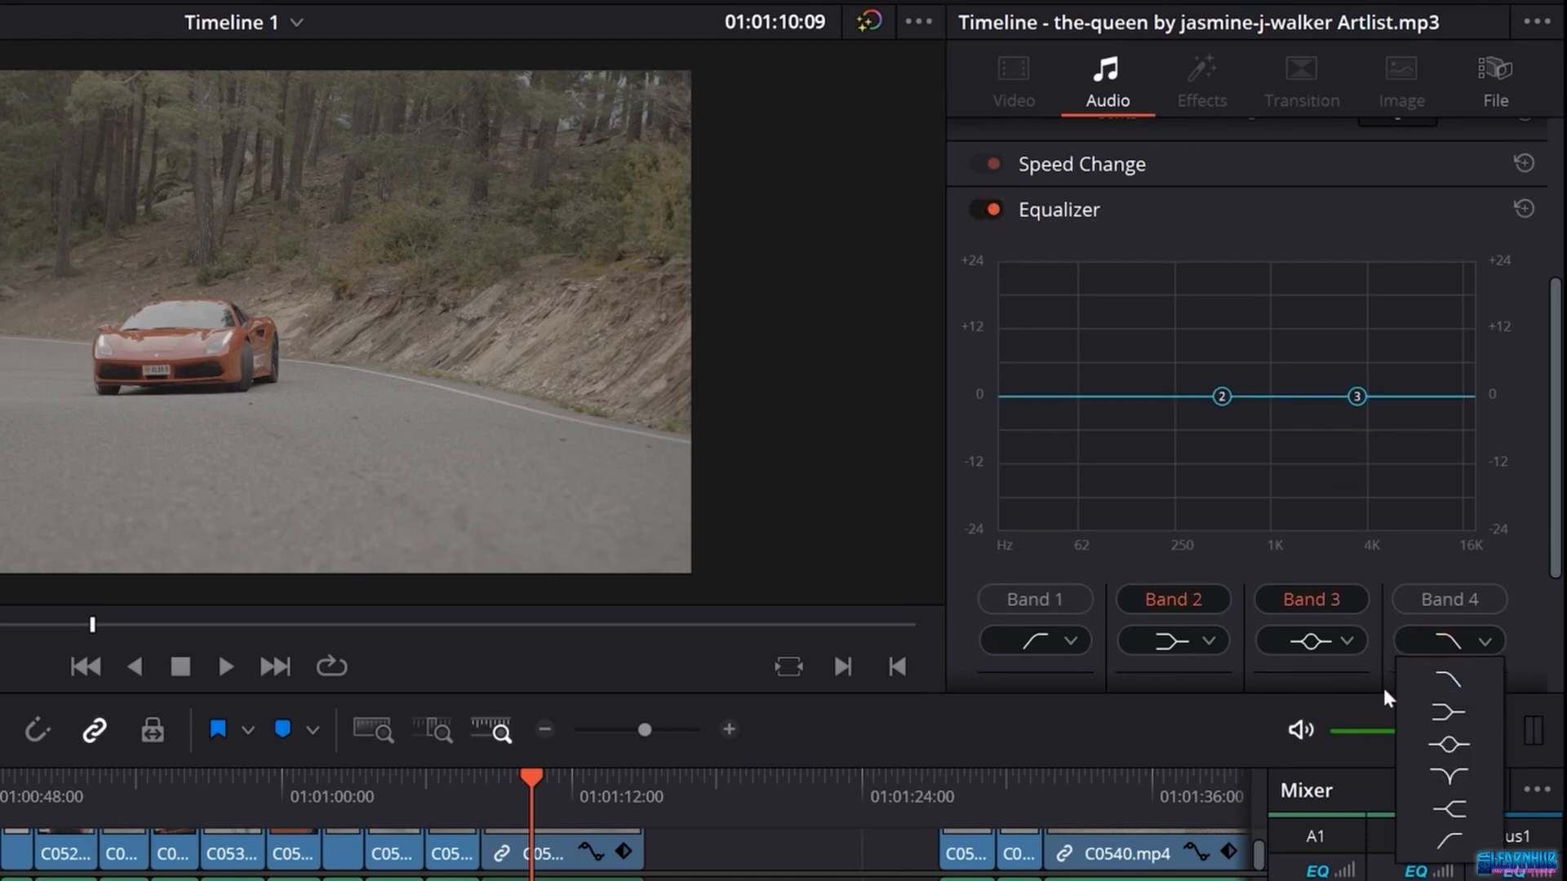
pyautogui.click(1456, 675)
pyautogui.moveTo(1356, 397); pyautogui.dragTo(1383, 528)
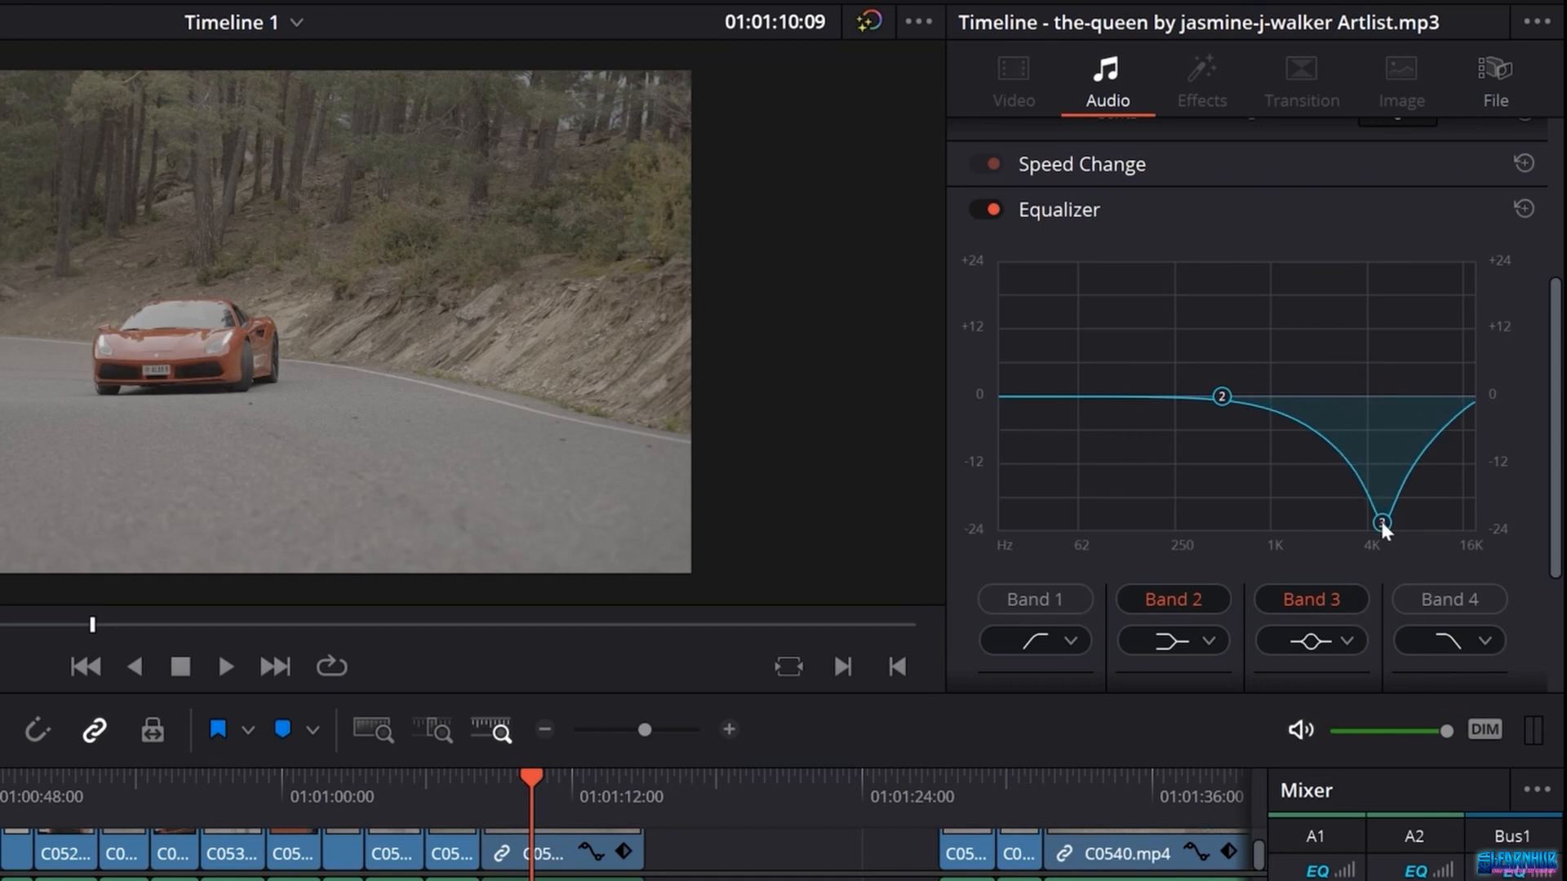
pyautogui.moveTo(1221, 406); pyautogui.dragTo(1212, 337)
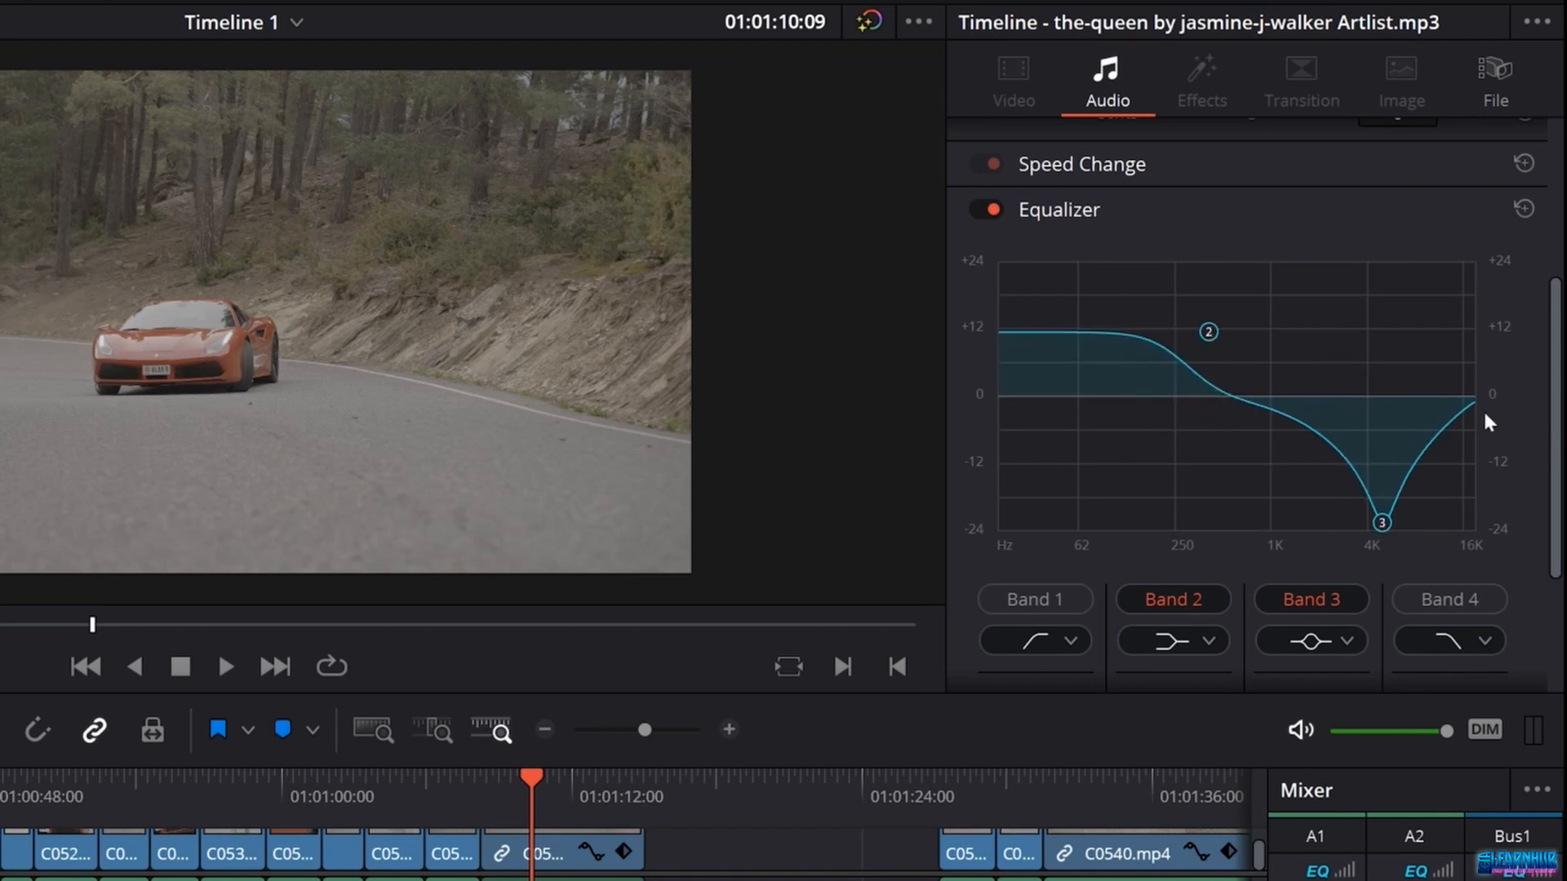
# Play the equalized song section and return the playhead to 01:01:08:06.
pyautogui.click(524, 781)
pyautogui.press('space')
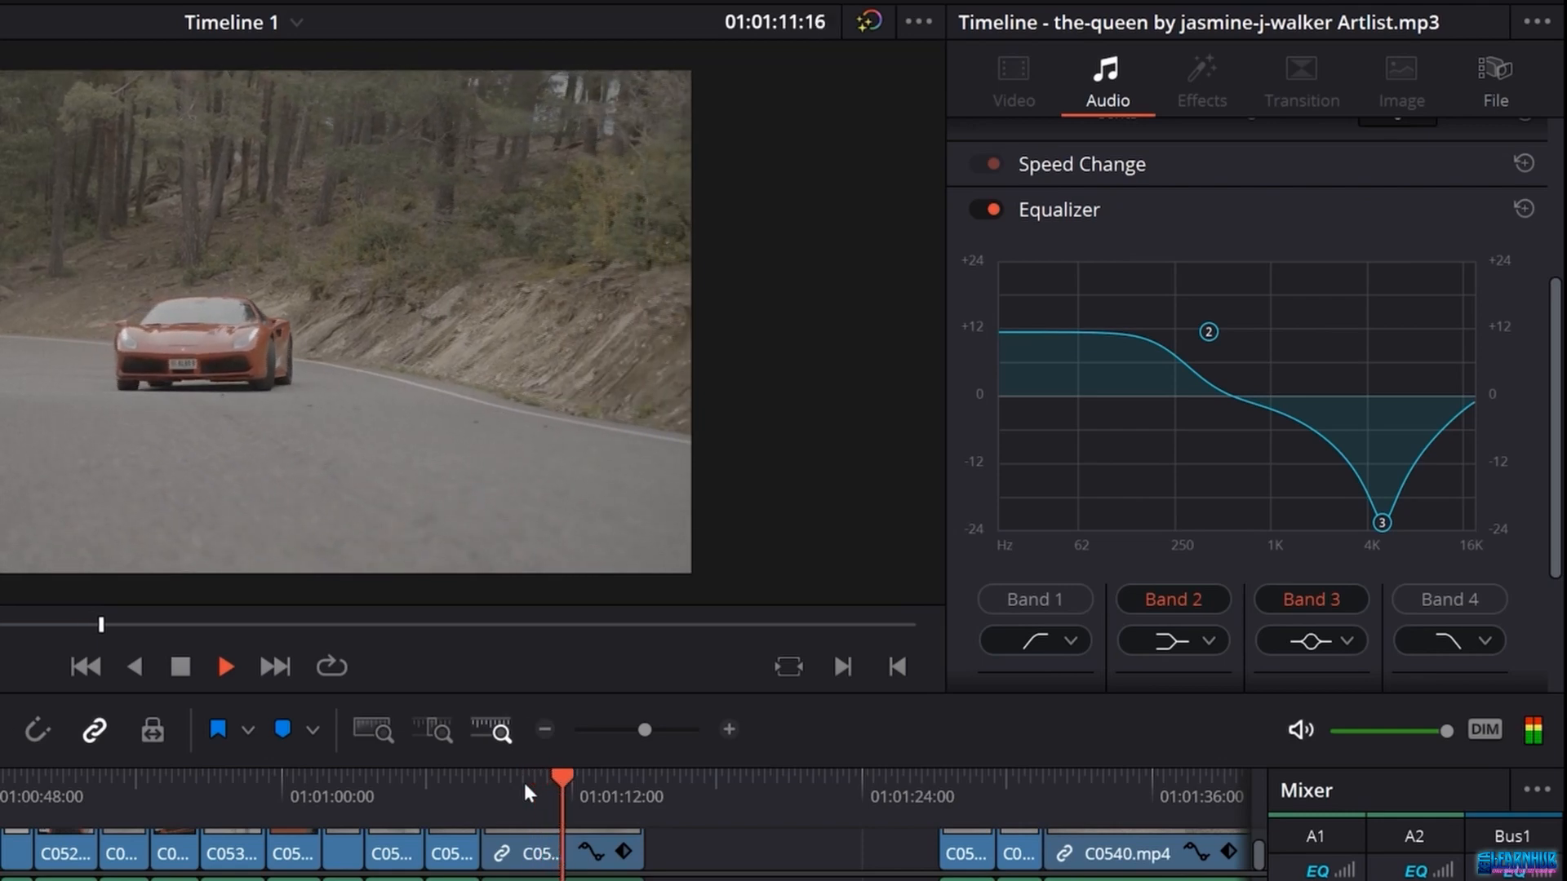
pyautogui.press('space')
pyautogui.click(480, 780)
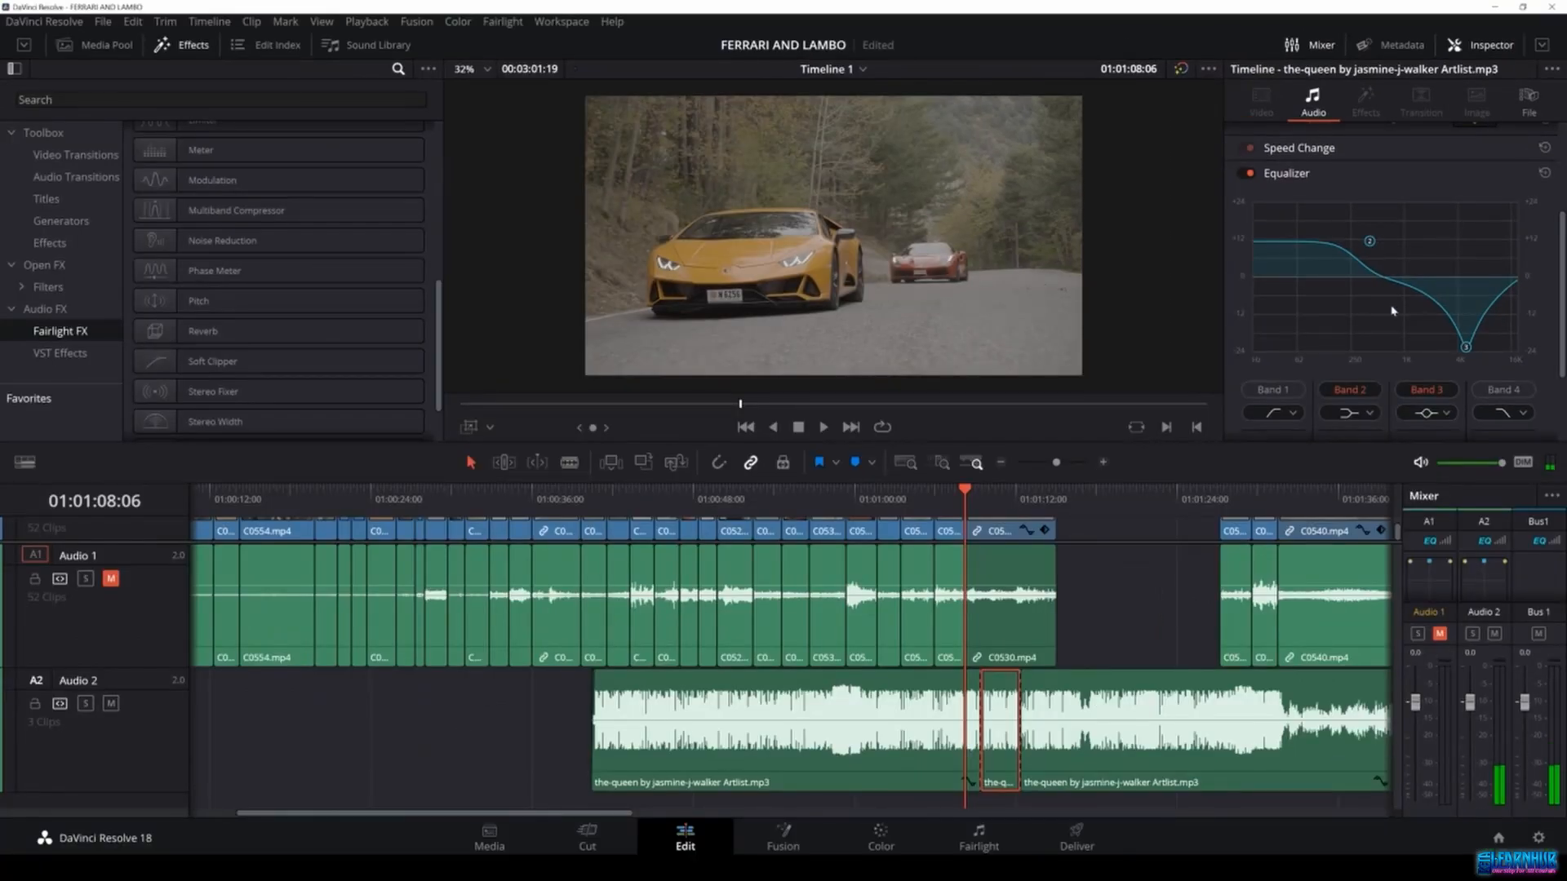
# Try Band 2 at about +8 and Band 3 at -24 in the high frequencies, and play the section.
pyautogui.moveTo(1364, 246); pyautogui.dragTo(1344, 259)
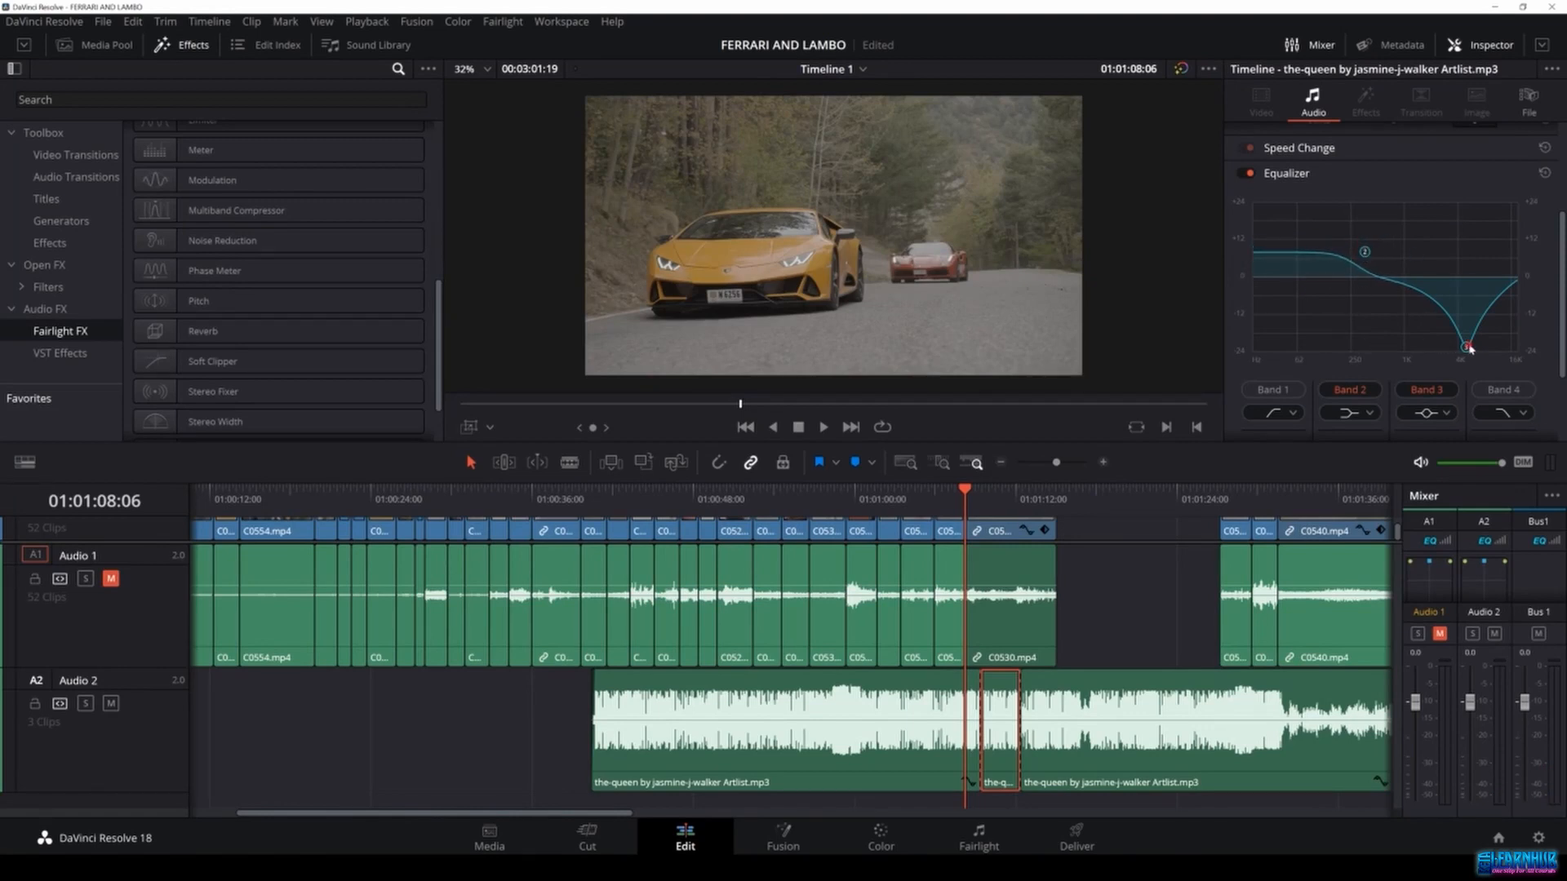
pyautogui.moveTo(1468, 348); pyautogui.dragTo(1500, 367)
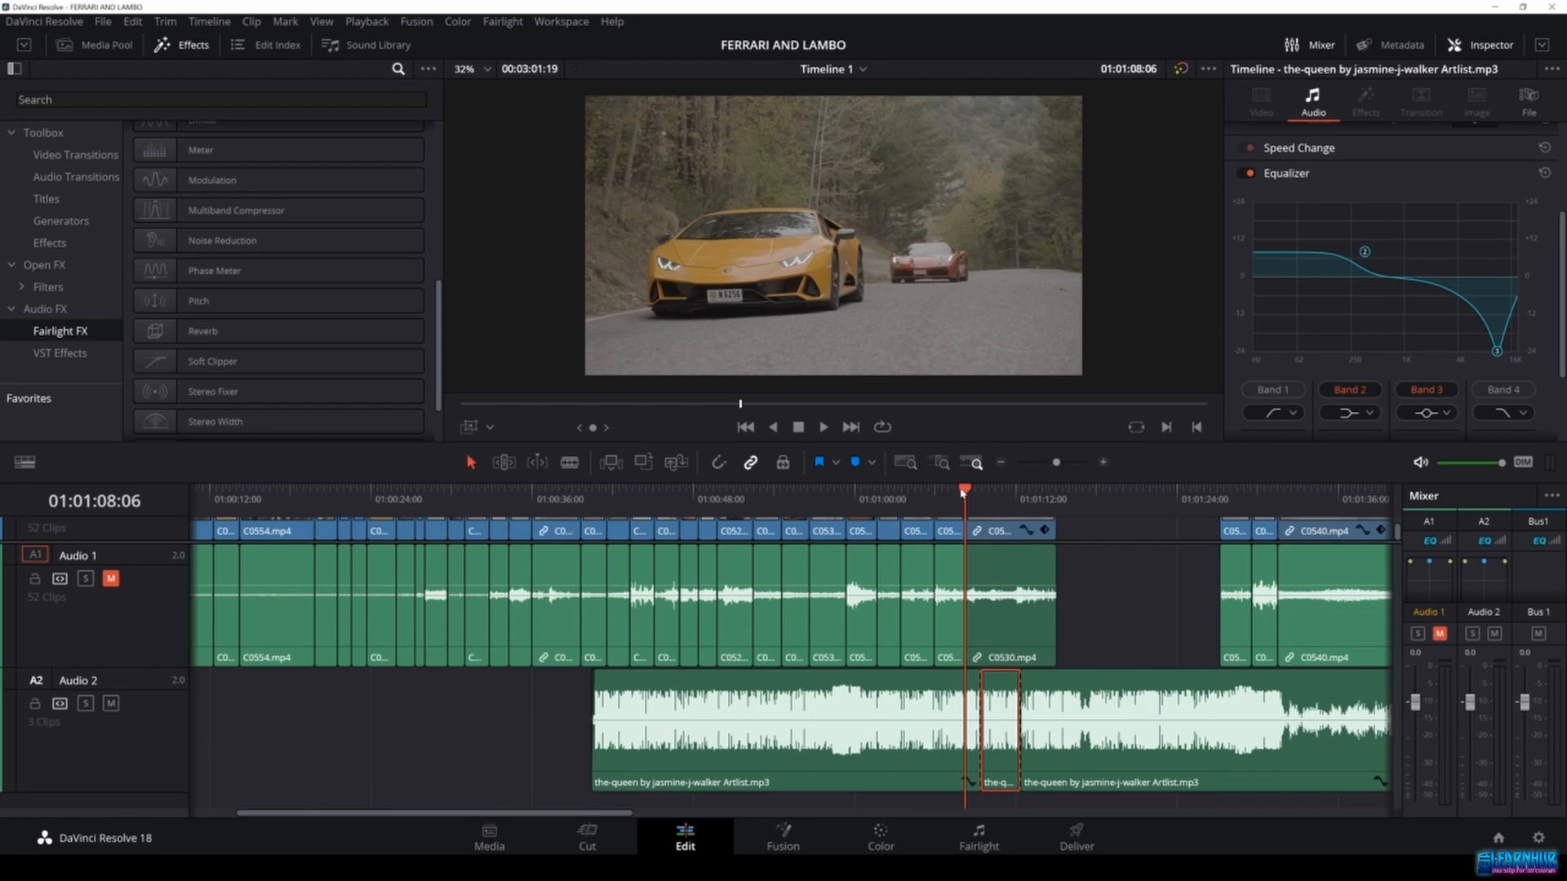
pyautogui.press('space')
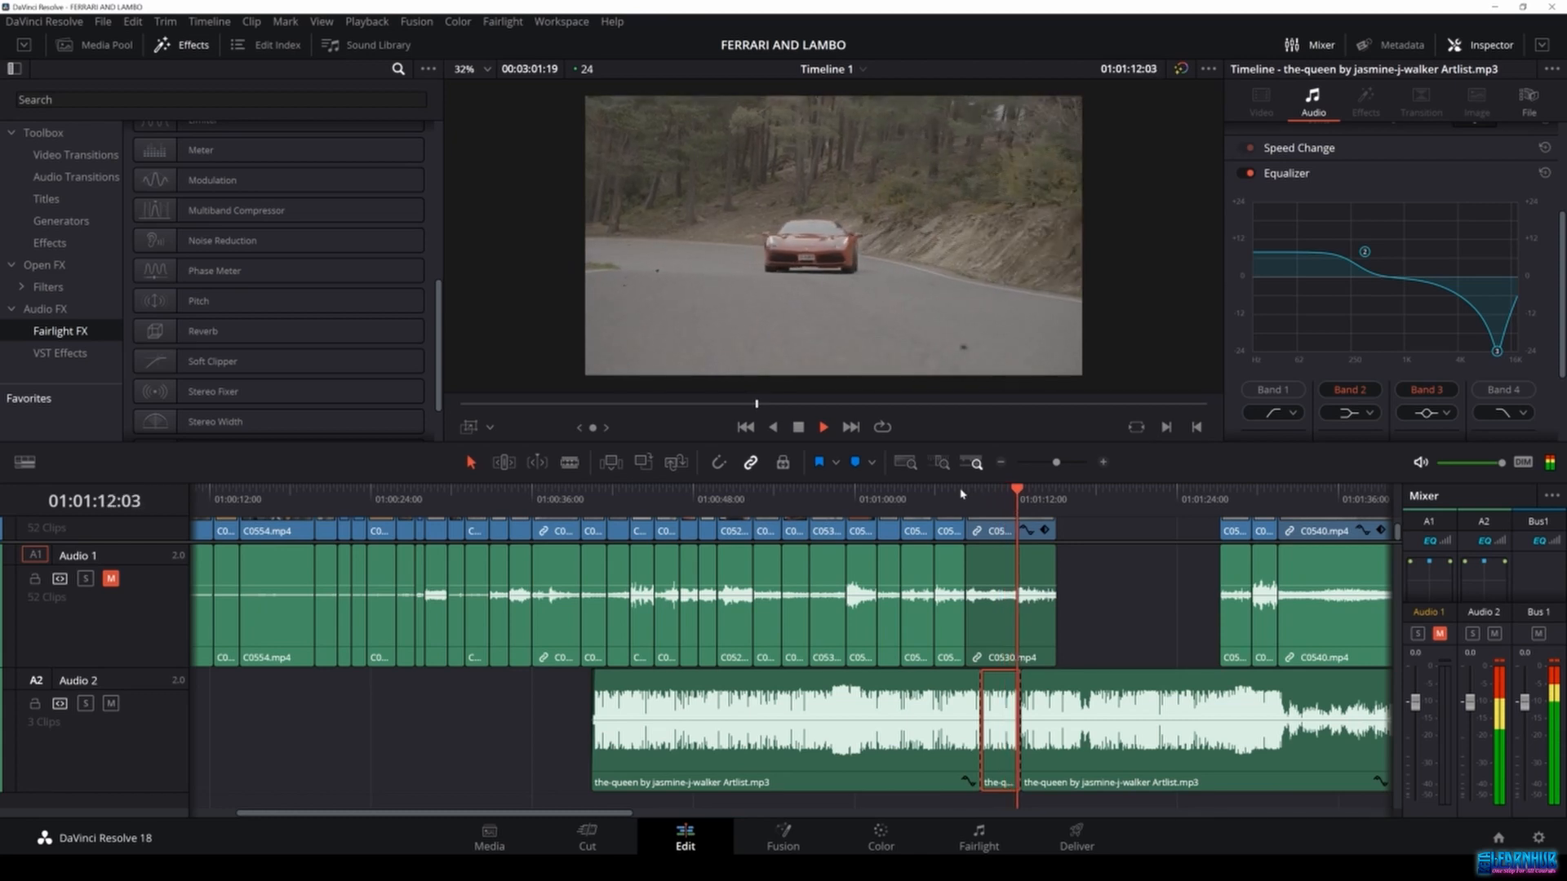
pyautogui.press('space')
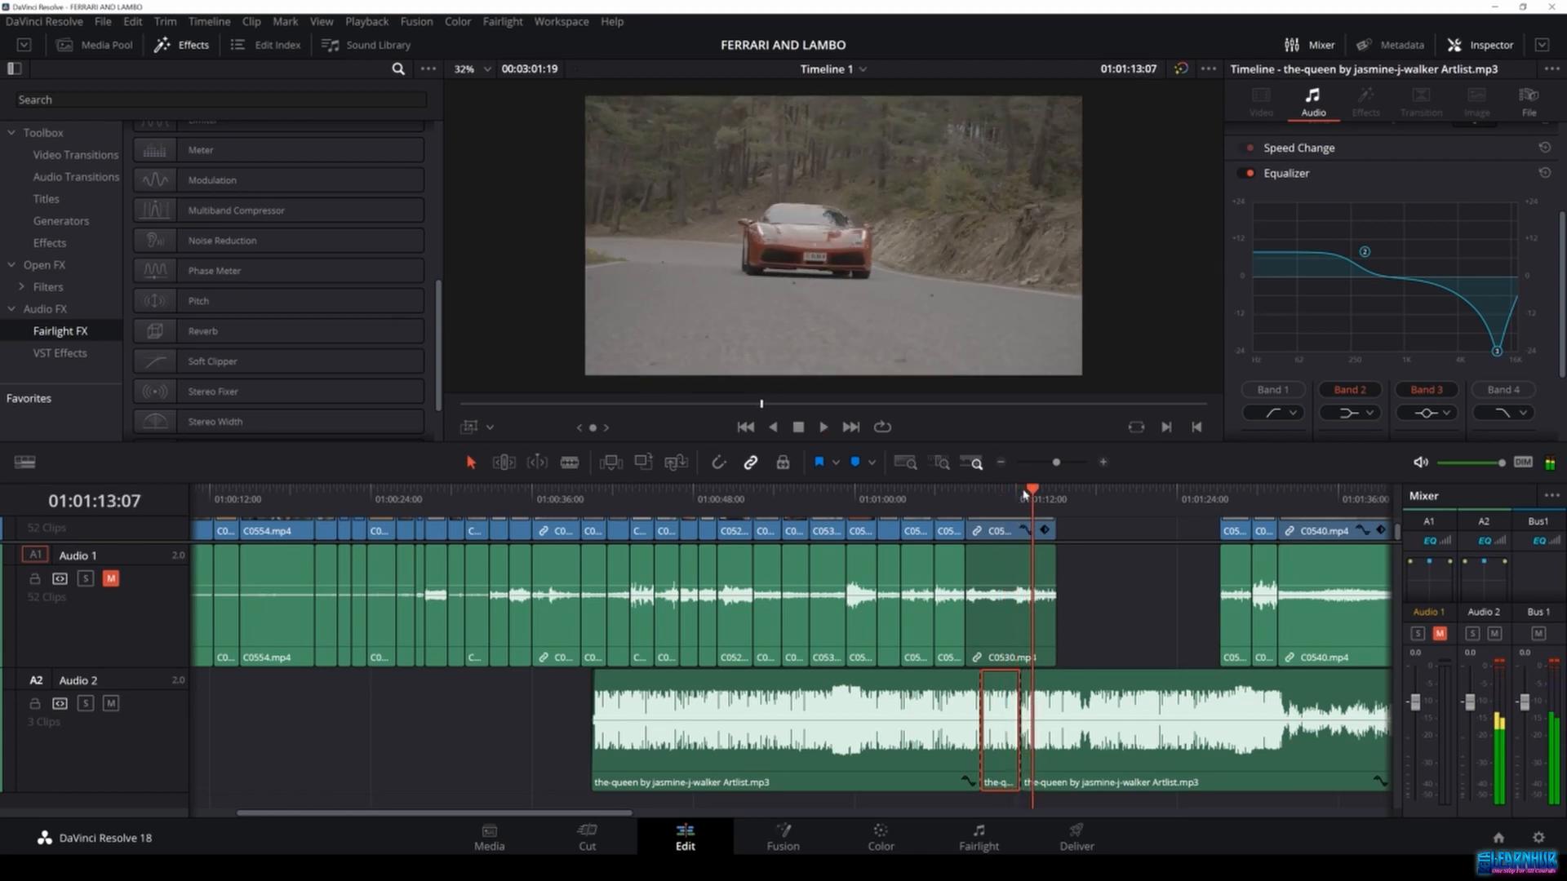
# Move Band 3 to just below 4K at -24, enable Band 4 with its point between 1K and 4K, and play the section.
pyautogui.moveTo(1024, 493); pyautogui.dragTo(1004, 493)
pyautogui.moveTo(1496, 359); pyautogui.dragTo(1455, 372)
pyautogui.click(1502, 389)
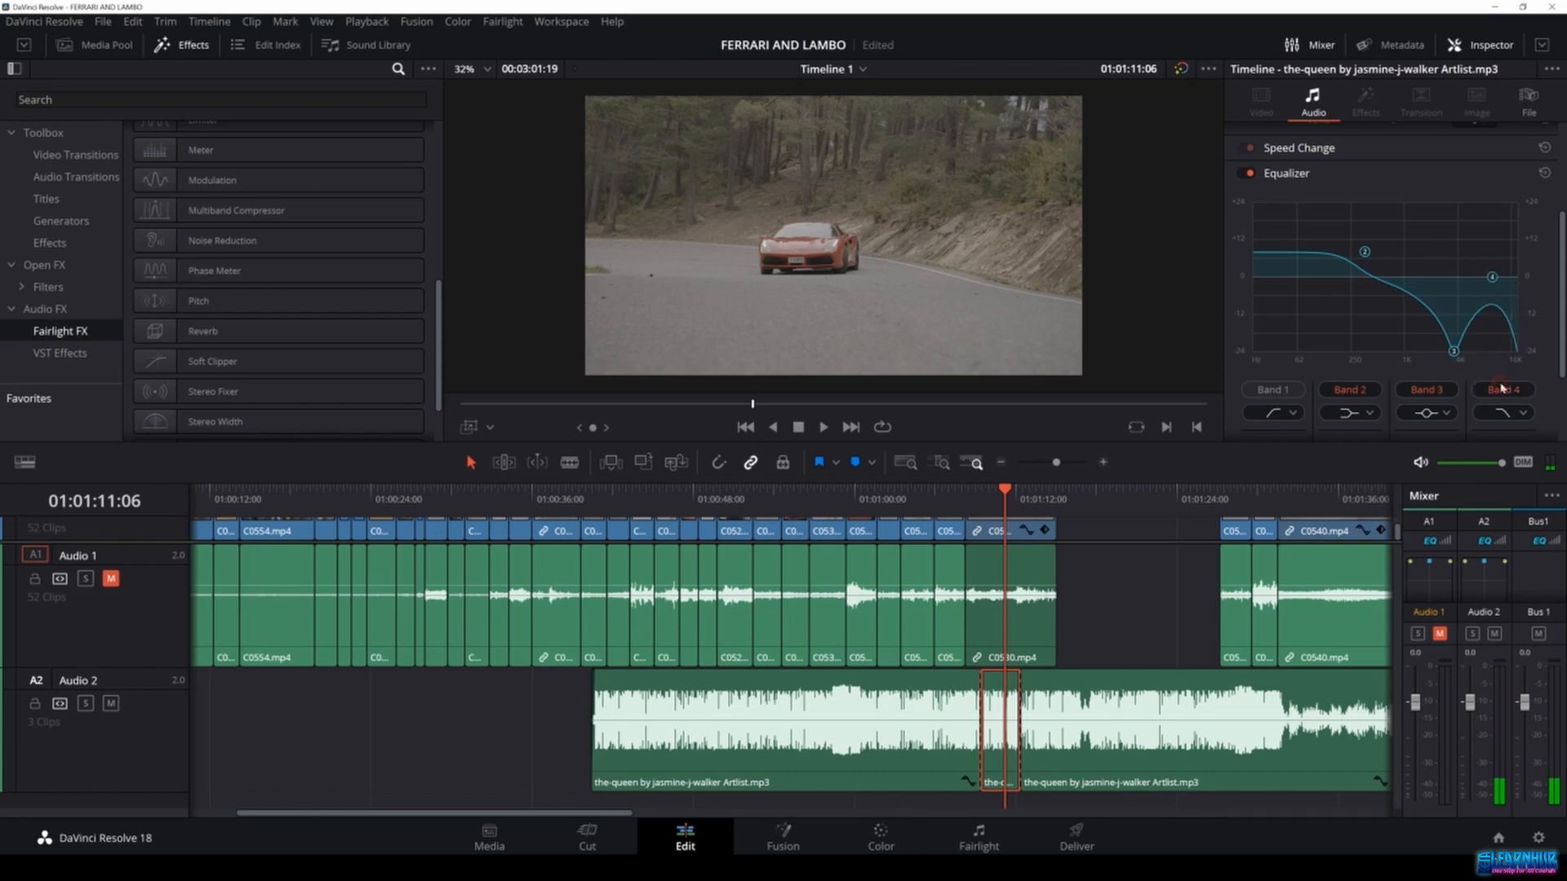
pyautogui.moveTo(1492, 277); pyautogui.dragTo(1445, 305)
pyautogui.click(989, 493)
pyautogui.press('space')
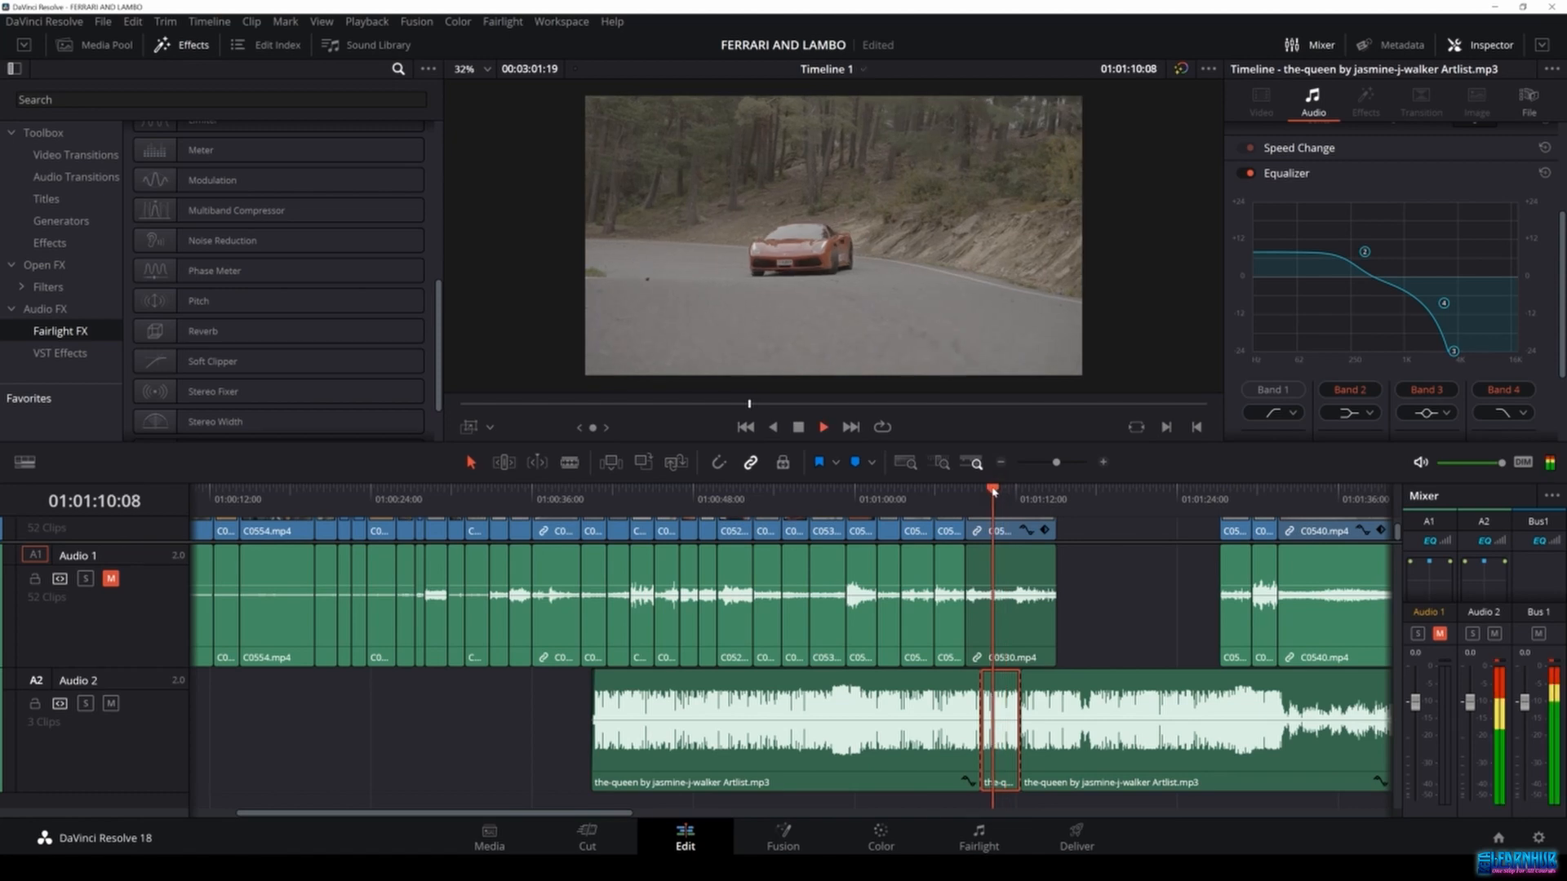
# Shift Band 2 below 250 Hz at about +11 and Band 4 between 250 and 1K, and play the song section.
pyautogui.moveTo(1356, 257); pyautogui.dragTo(1327, 242)
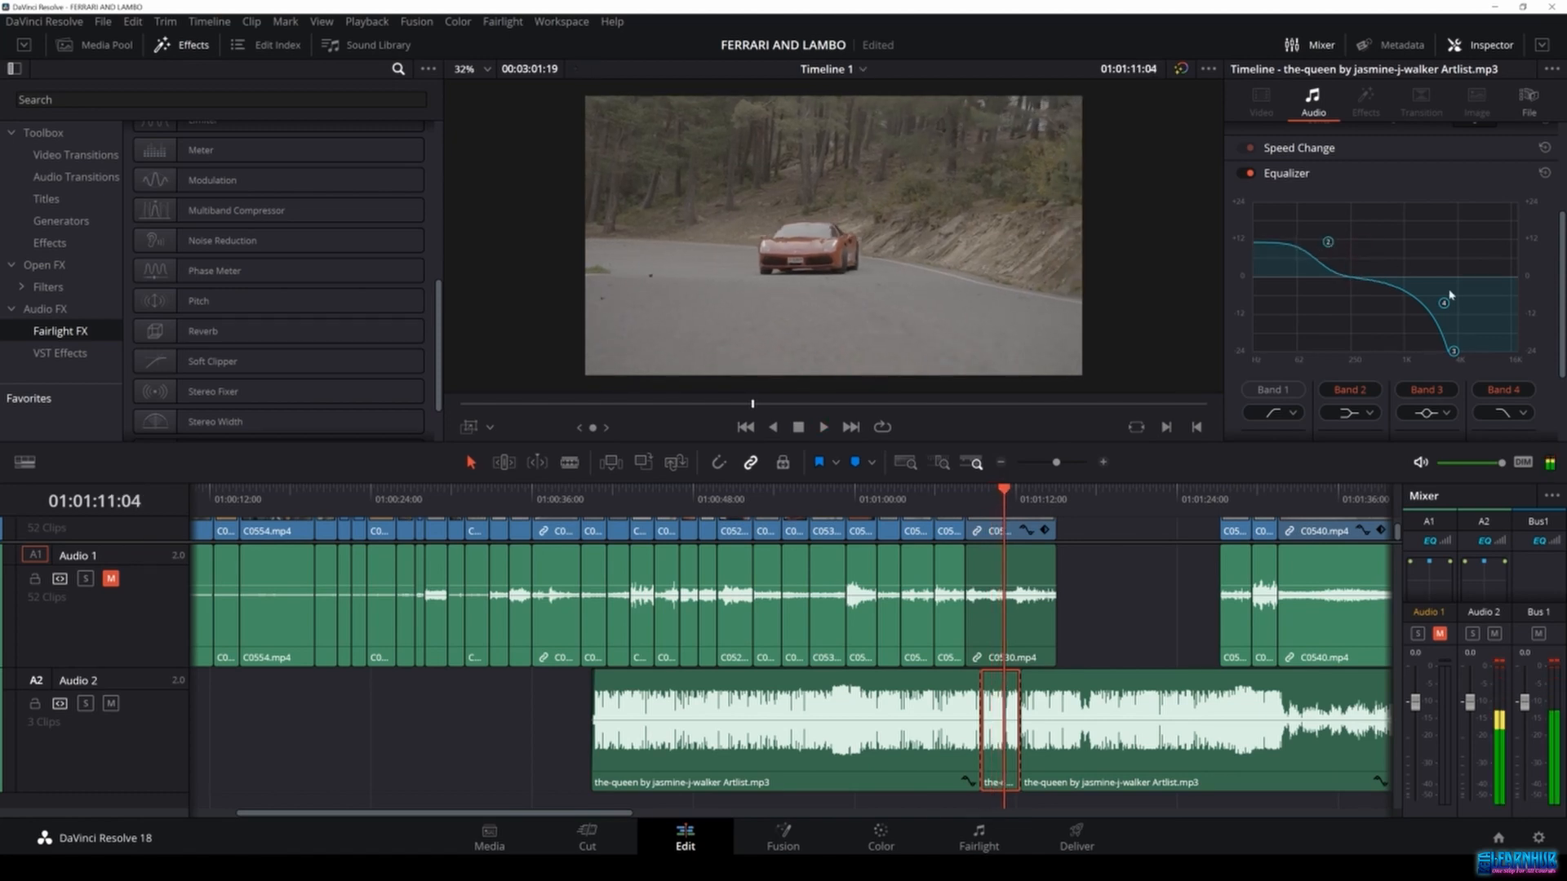
pyautogui.moveTo(1444, 303); pyautogui.dragTo(1379, 306)
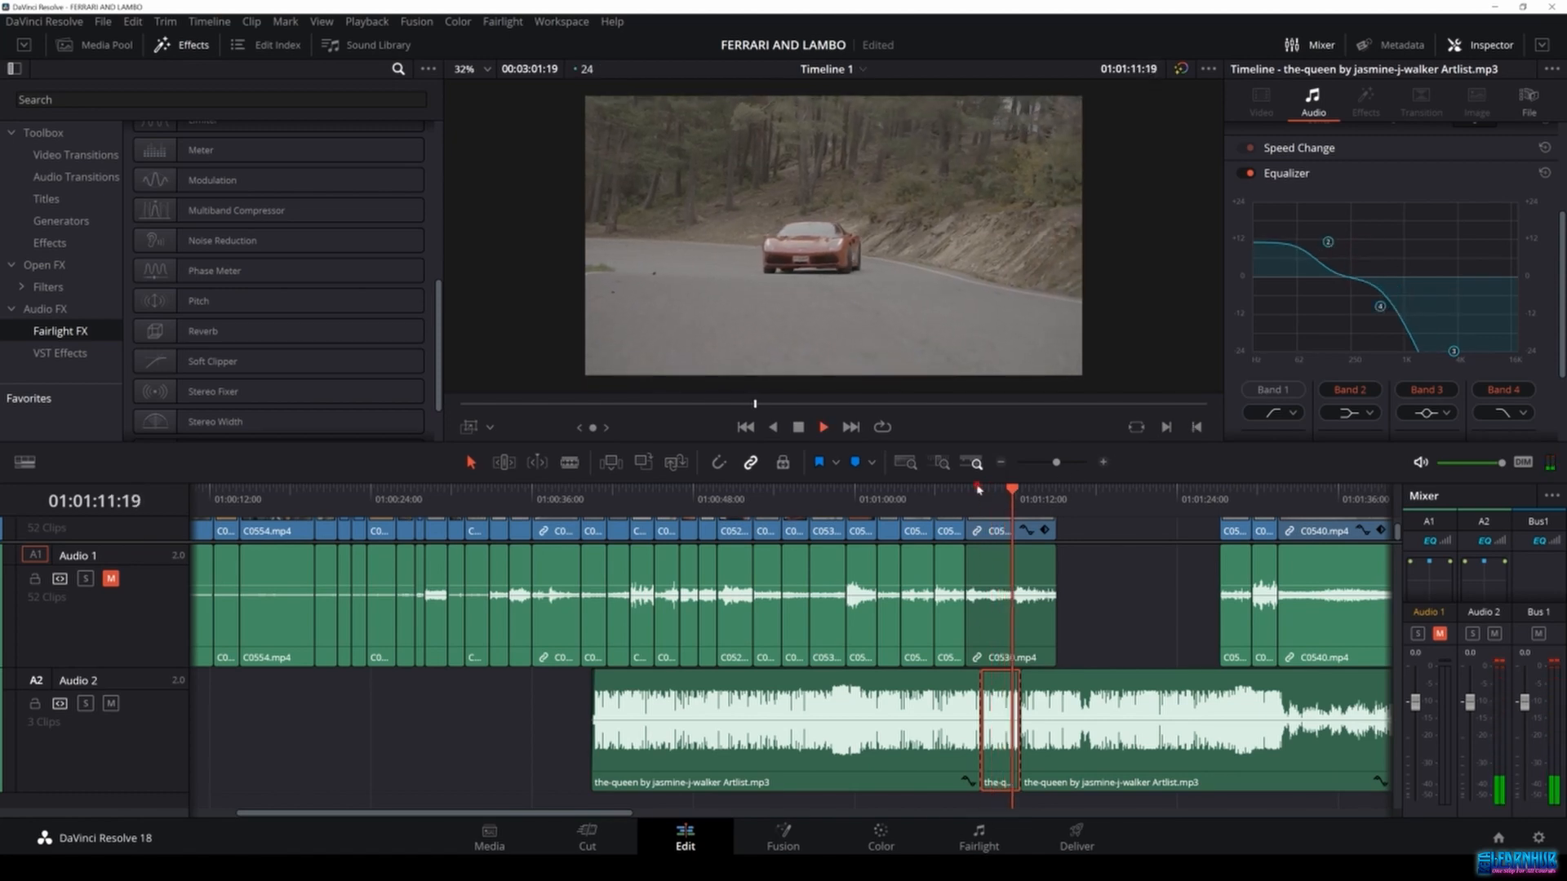
pyautogui.click(944, 493)
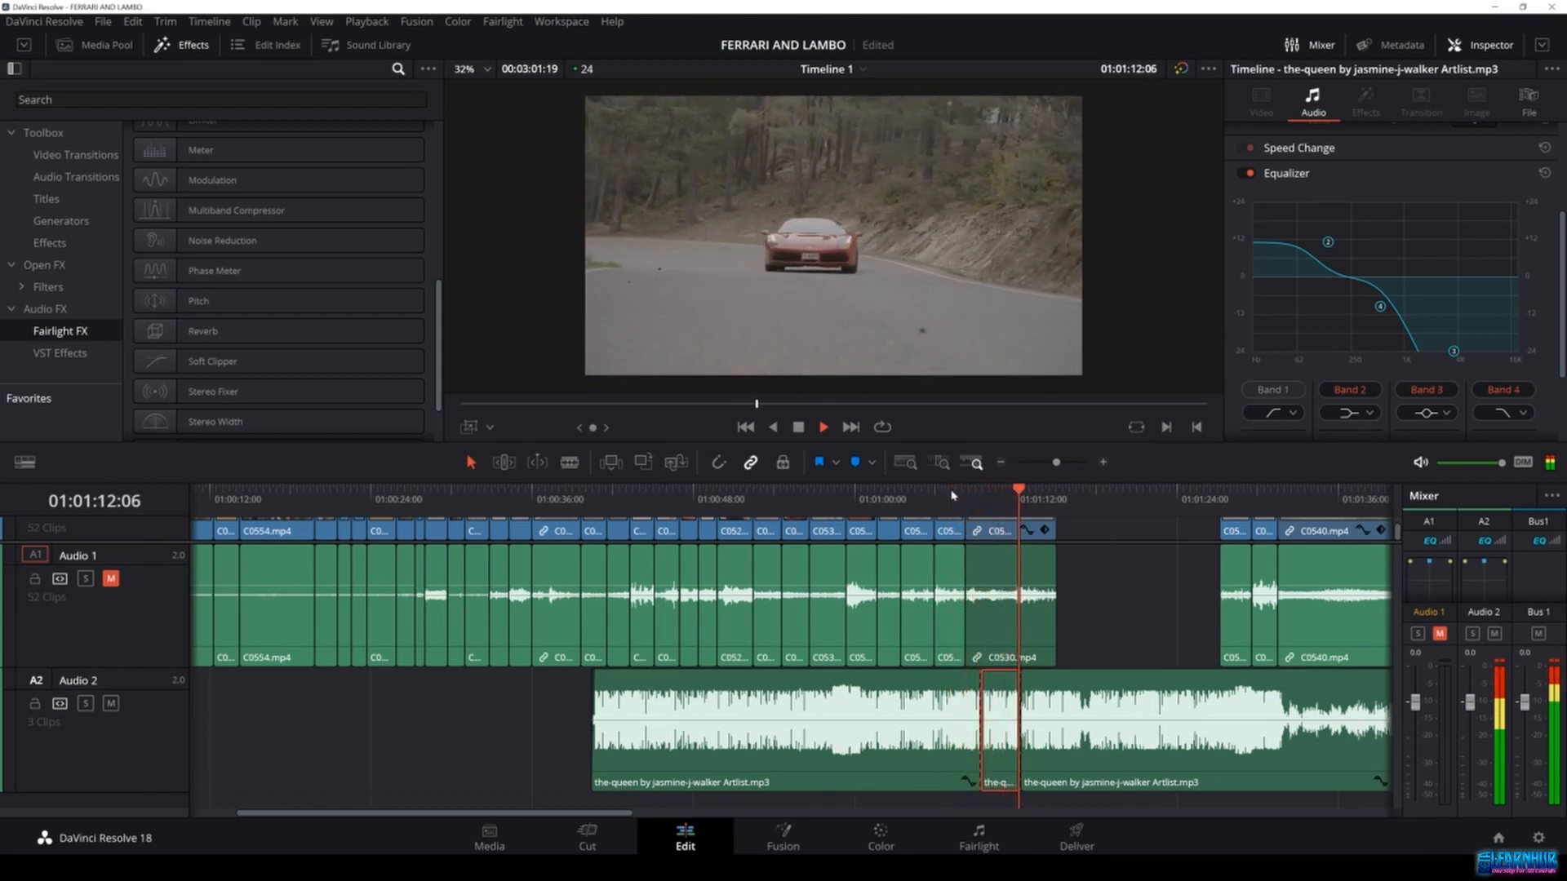
pyautogui.press('space')
# Compare the Equalizer settings of the short song section with those of the preceding piece.
pyautogui.hotkey('ctrl', '=')
pyautogui.hotkey('ctrl', '=')
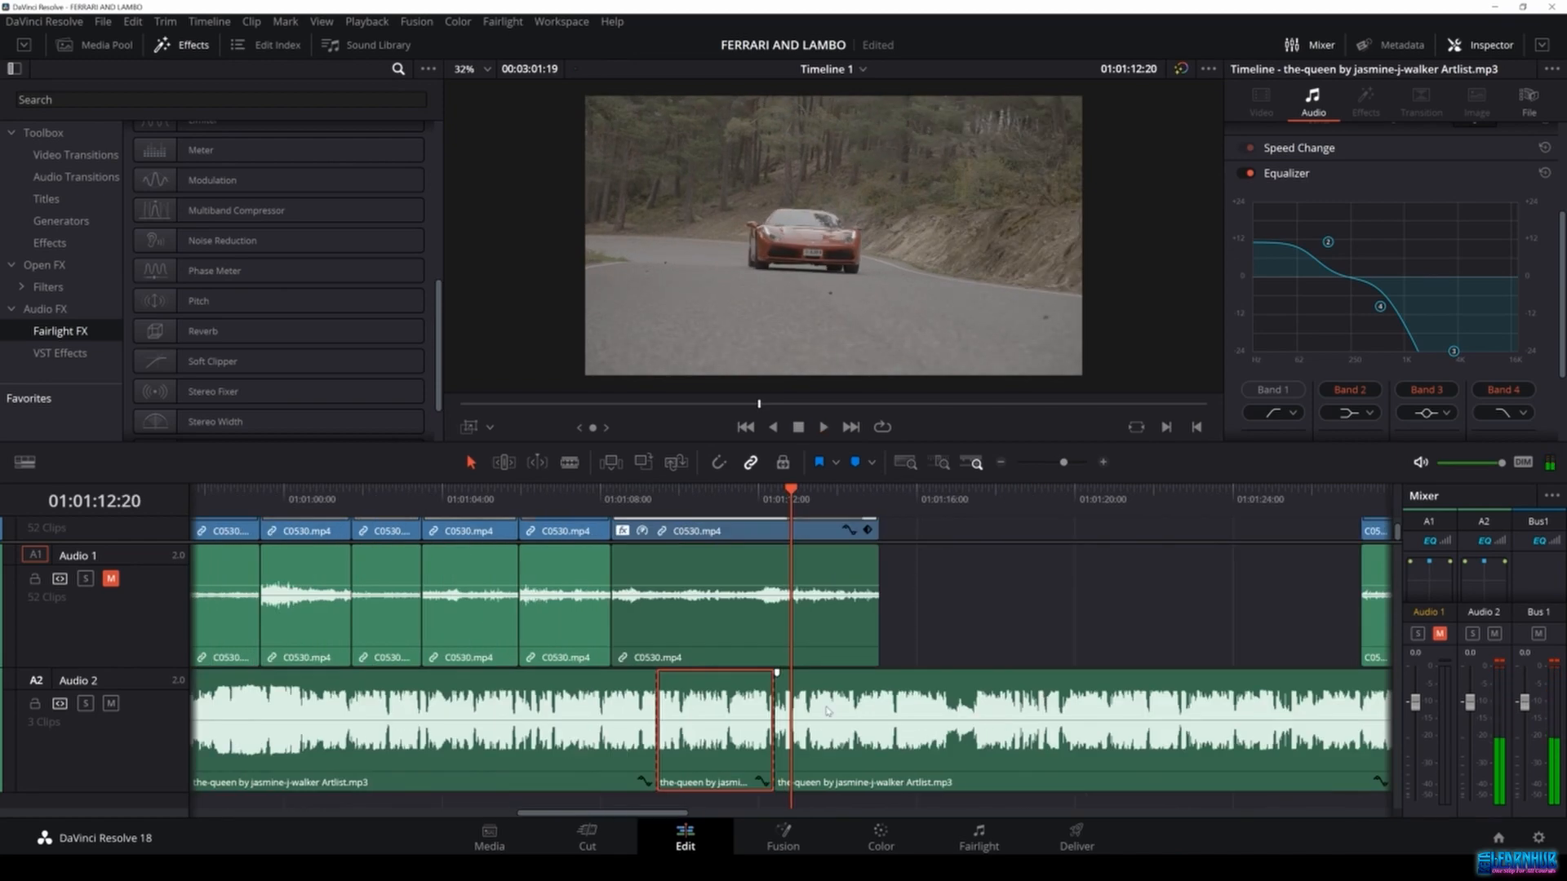
pyautogui.click(612, 733)
pyautogui.click(670, 732)
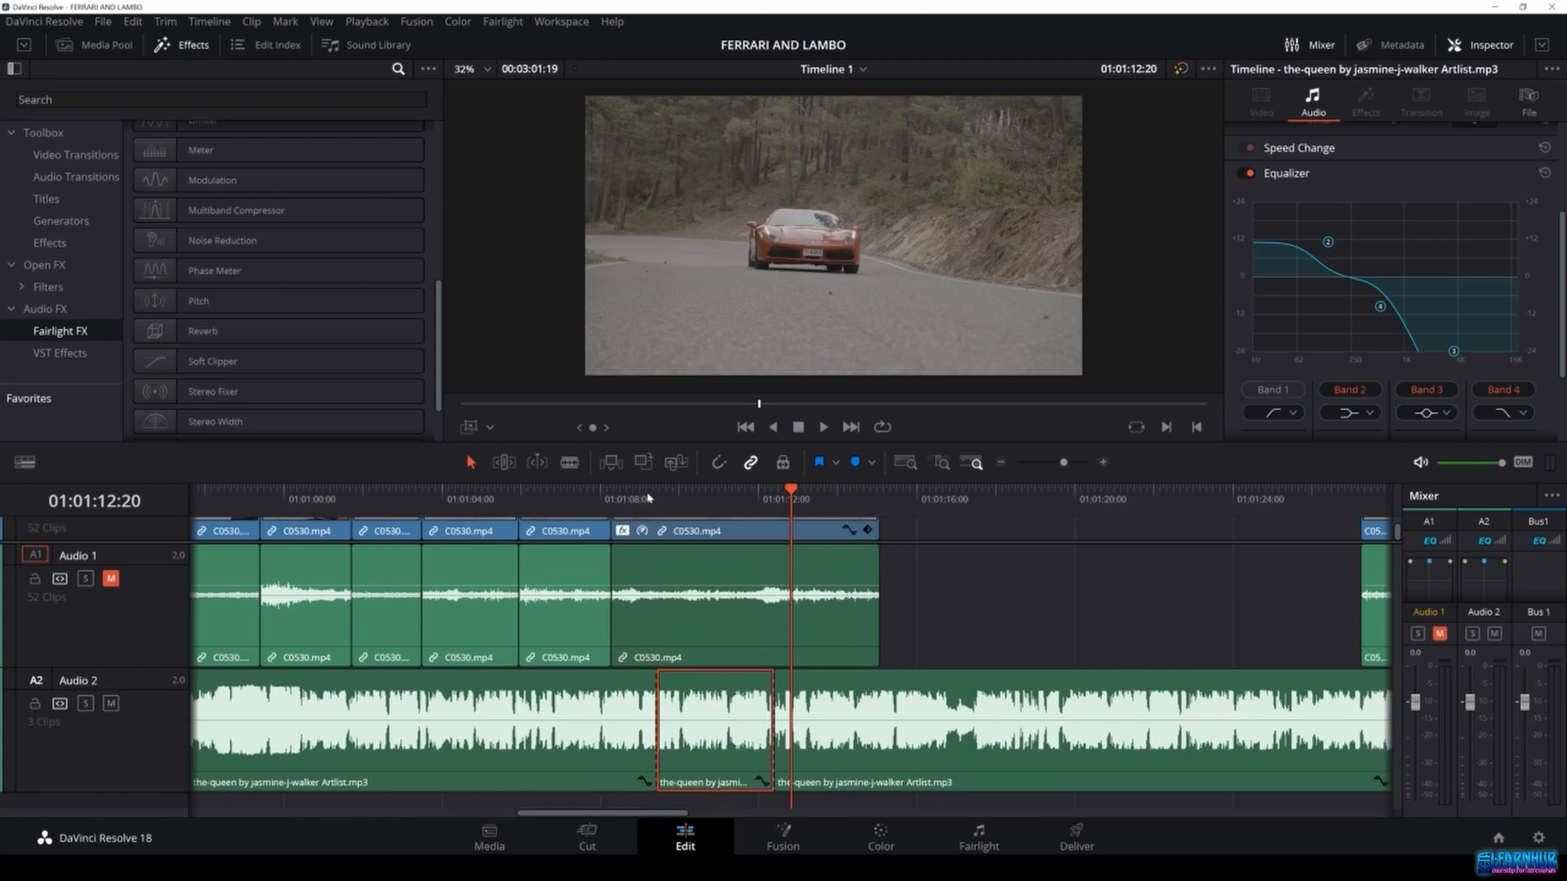
pyautogui.click(612, 732)
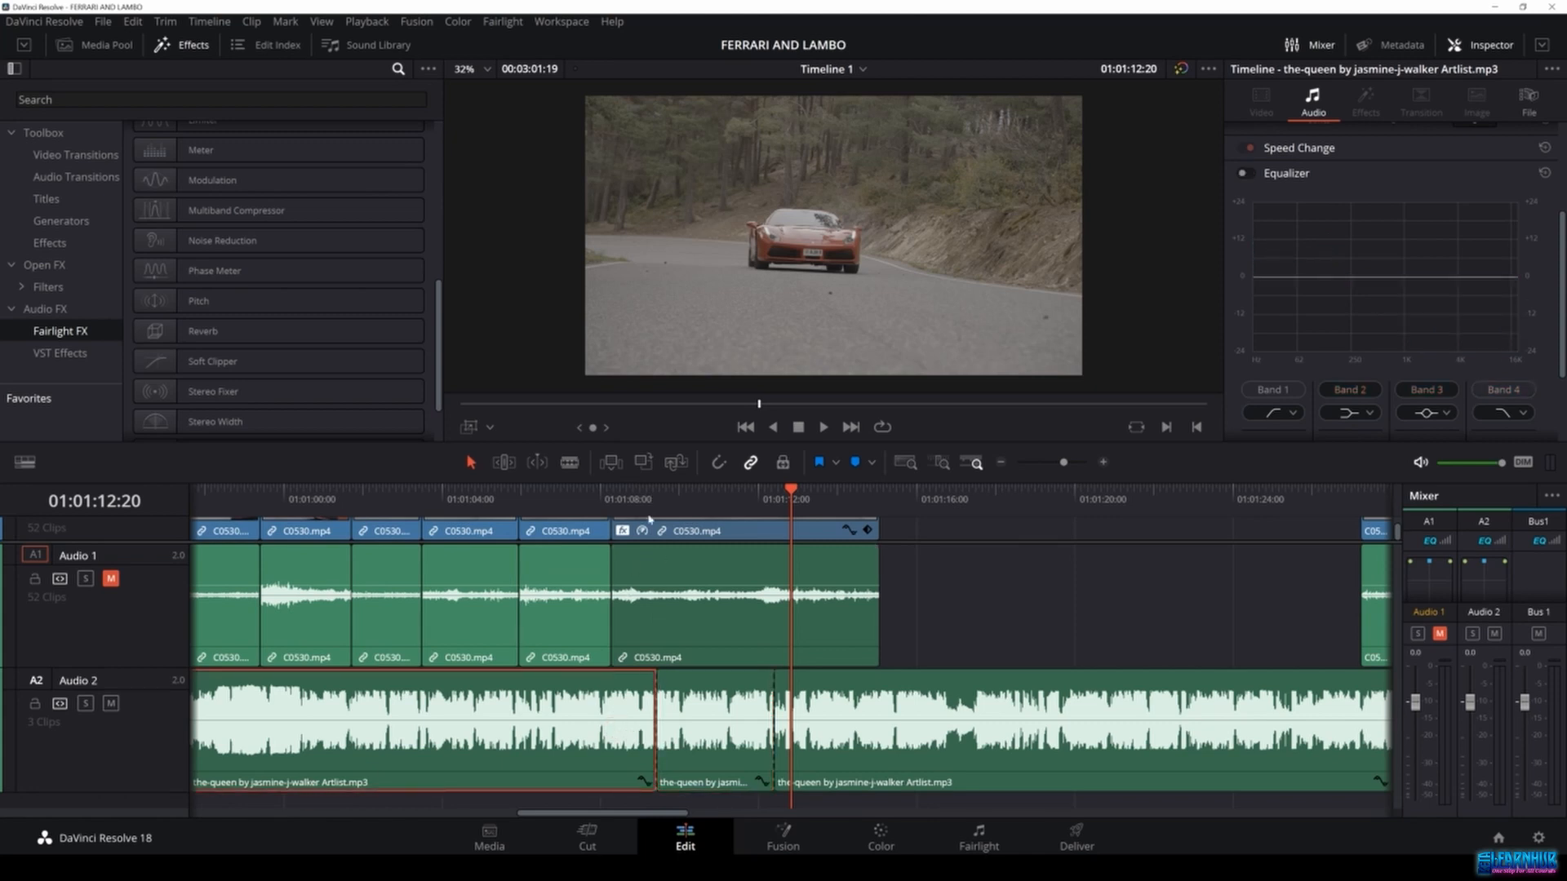
# Play the song across its first cut from 01:01:09:01 and select the pieces on both sides to check them.
pyautogui.click(643, 491)
pyautogui.press('space')
pyautogui.click(641, 490)
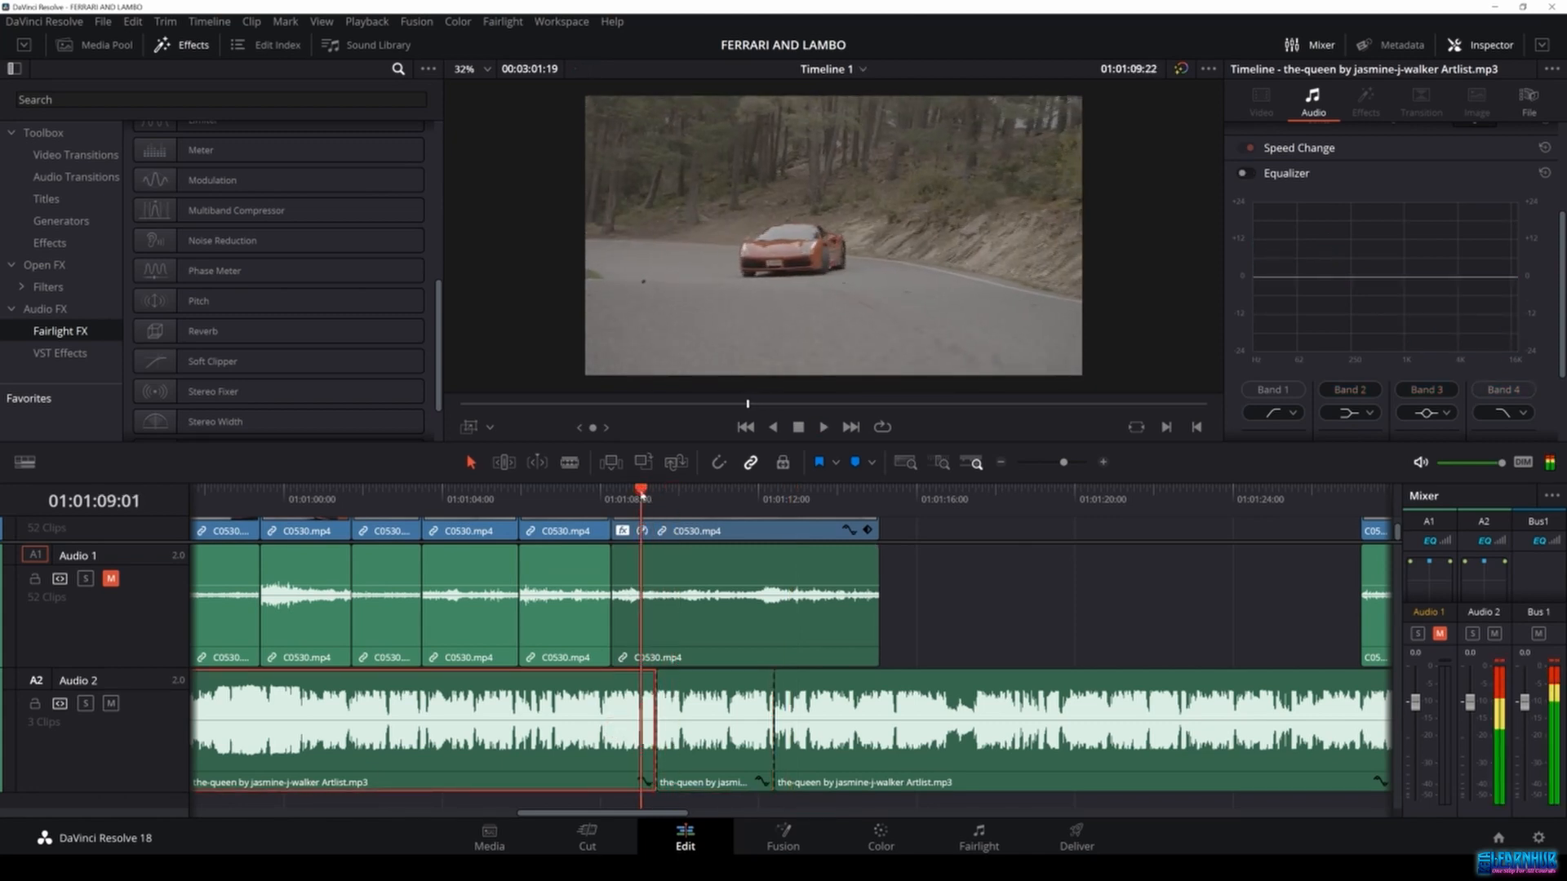
pyautogui.press('space')
pyautogui.click(715, 713)
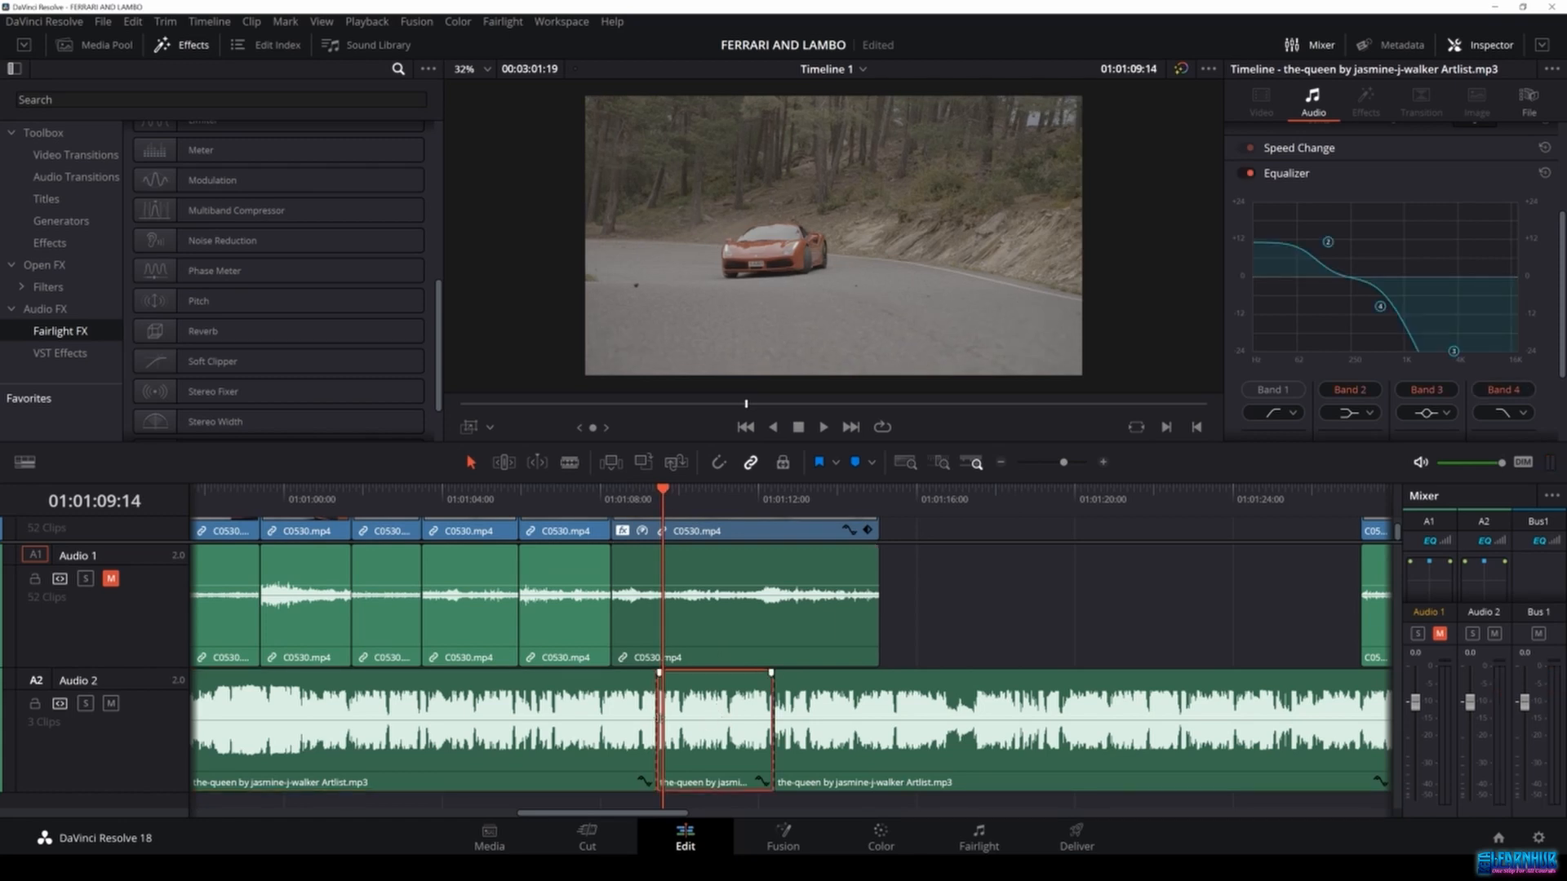
pyautogui.click(645, 699)
pyautogui.keyDown('ctrl'); pyautogui.click(709, 712); pyautogui.keyUp('ctrl')
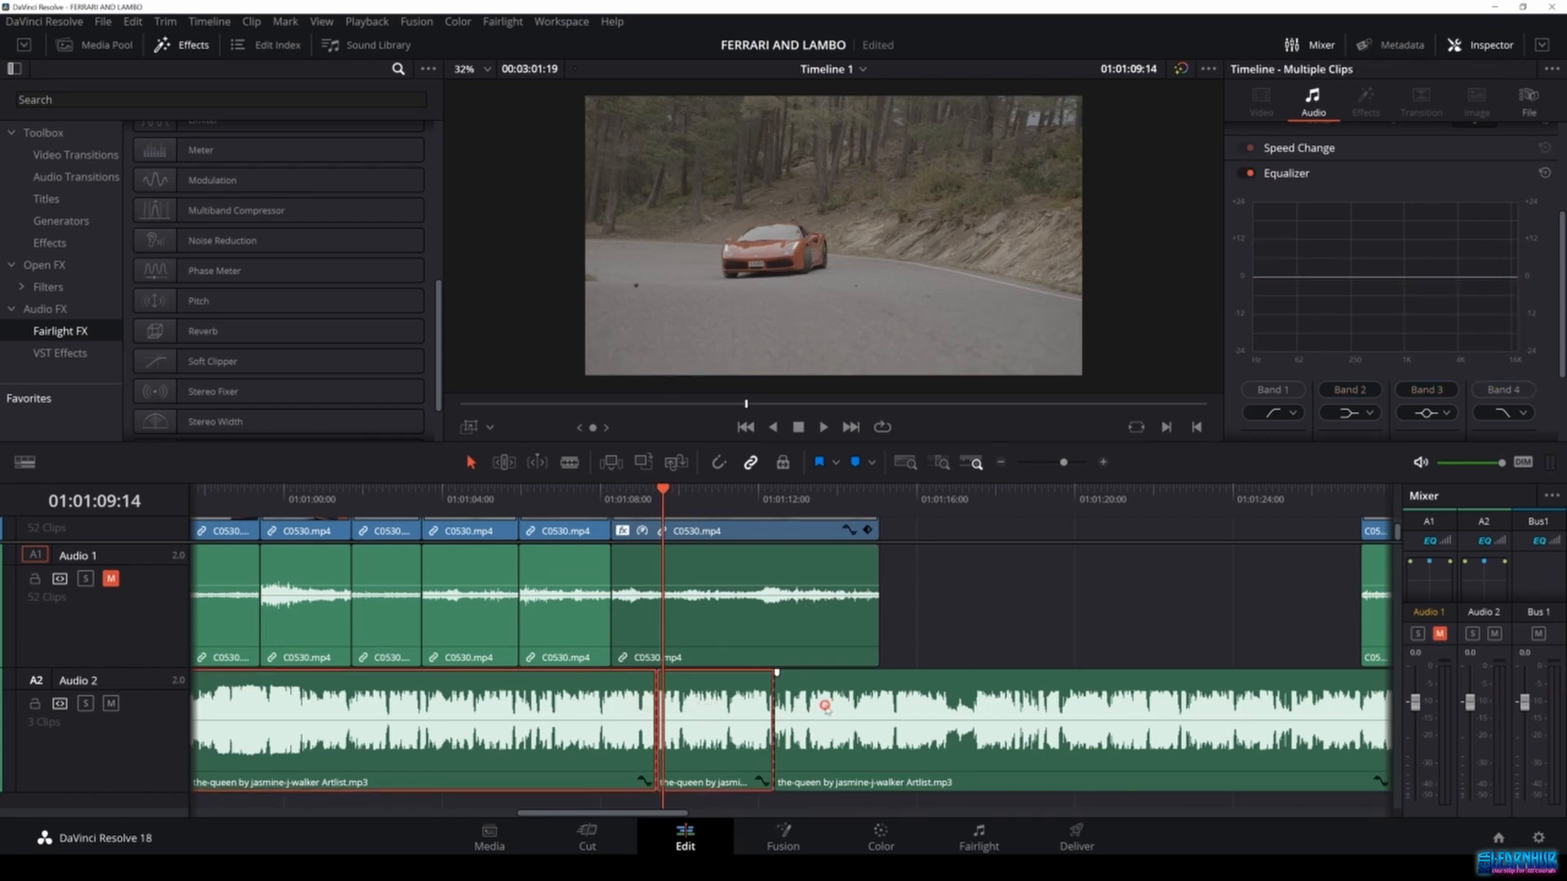
# Add a Cross Fade 0 dB audio transition to both cuts around the equalized song section.
pyautogui.scroll(4, 163, 356)
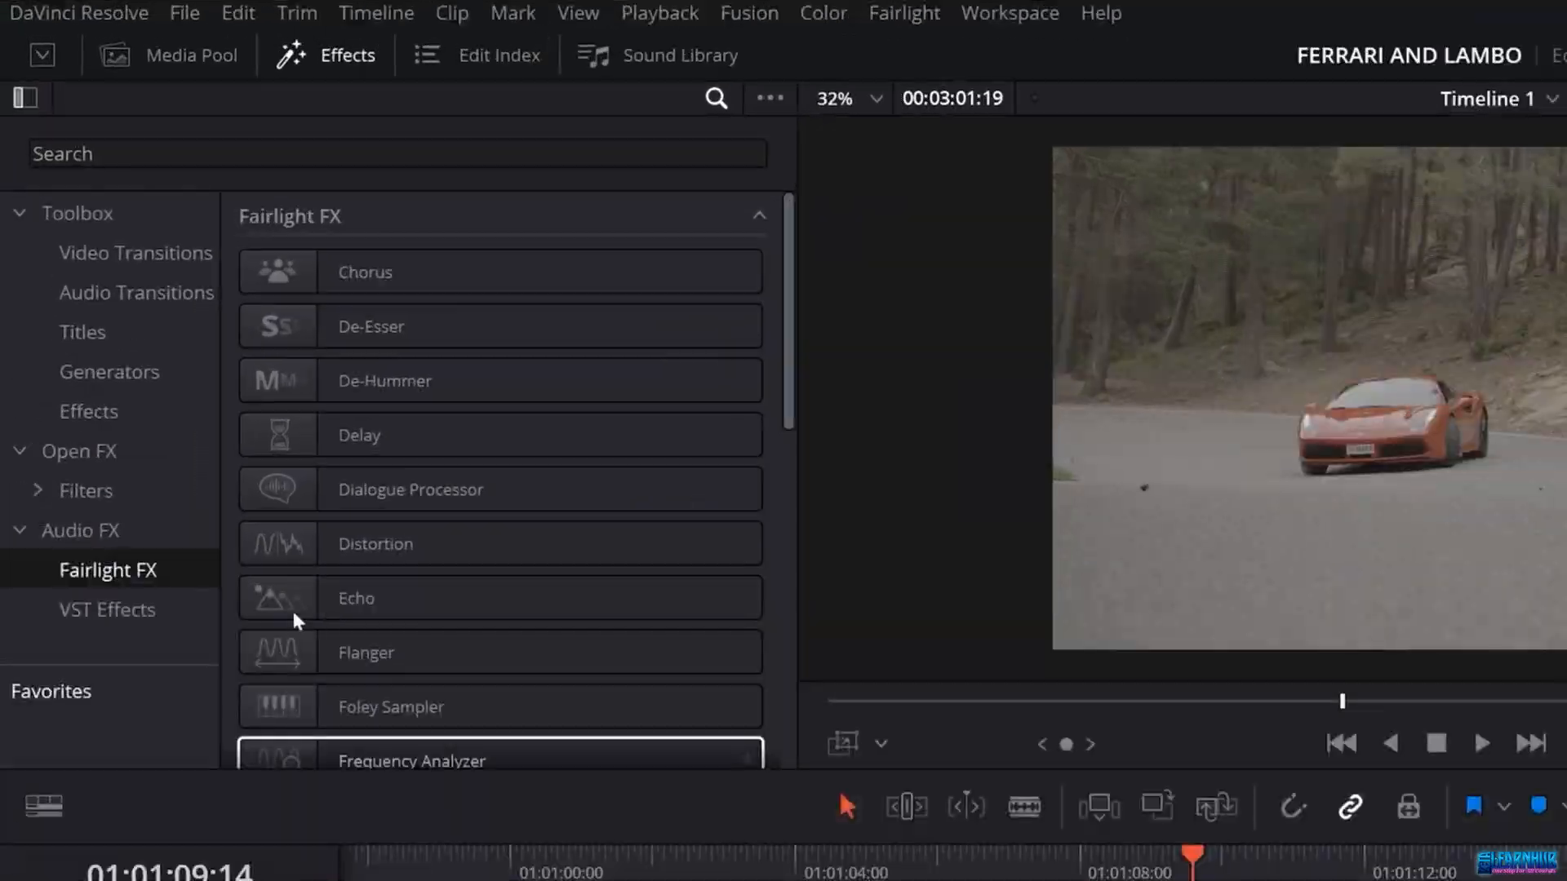
pyautogui.click(125, 296)
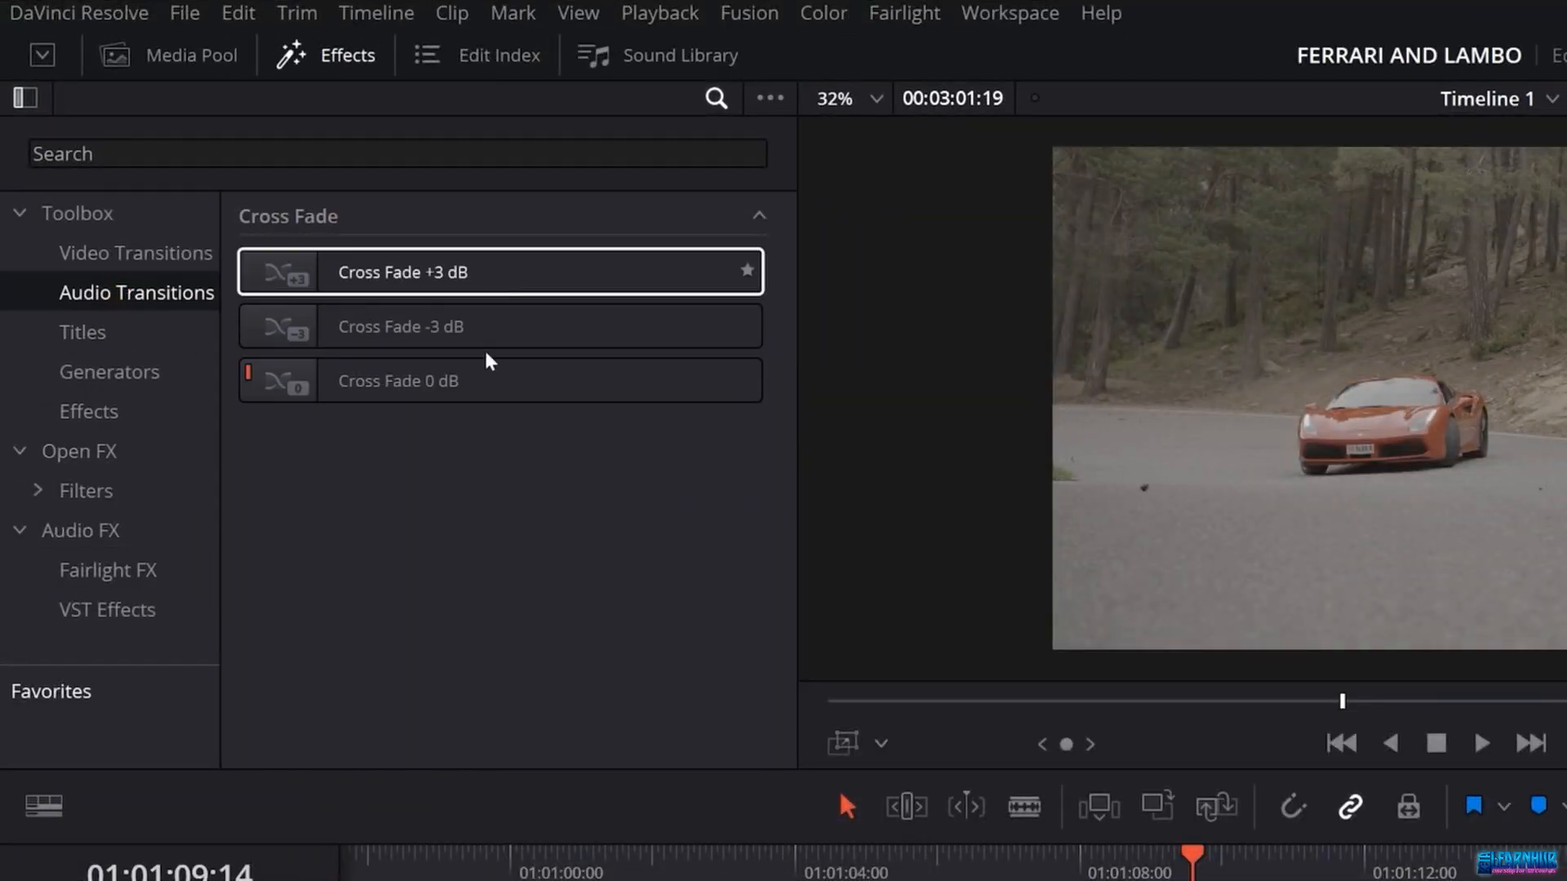
pyautogui.moveTo(364, 378); pyautogui.dragTo(665, 749)
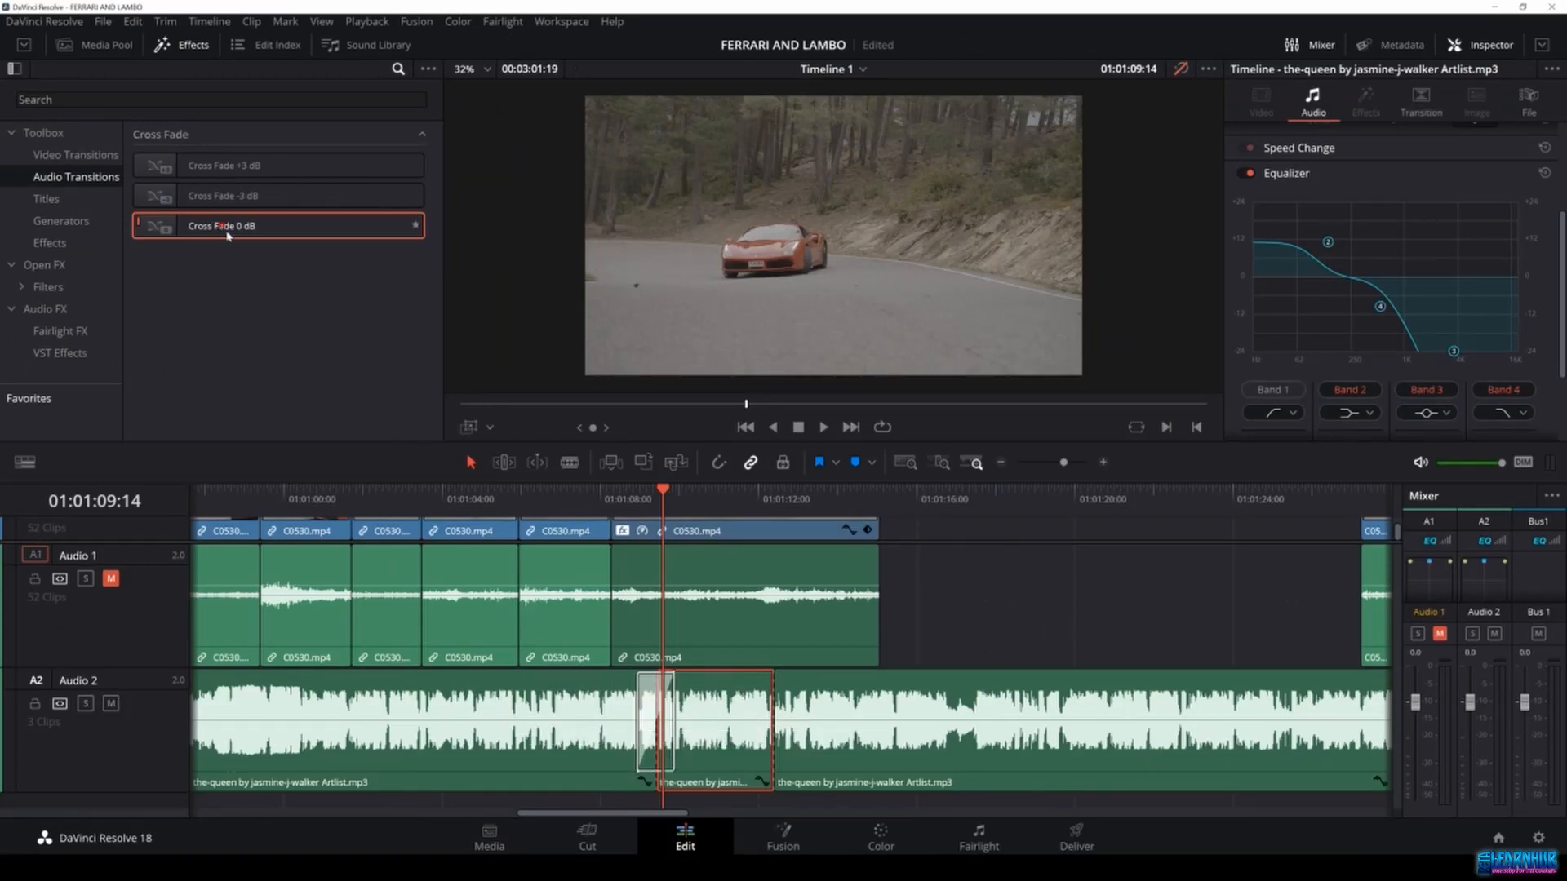
pyautogui.moveTo(228, 237); pyautogui.dragTo(773, 739)
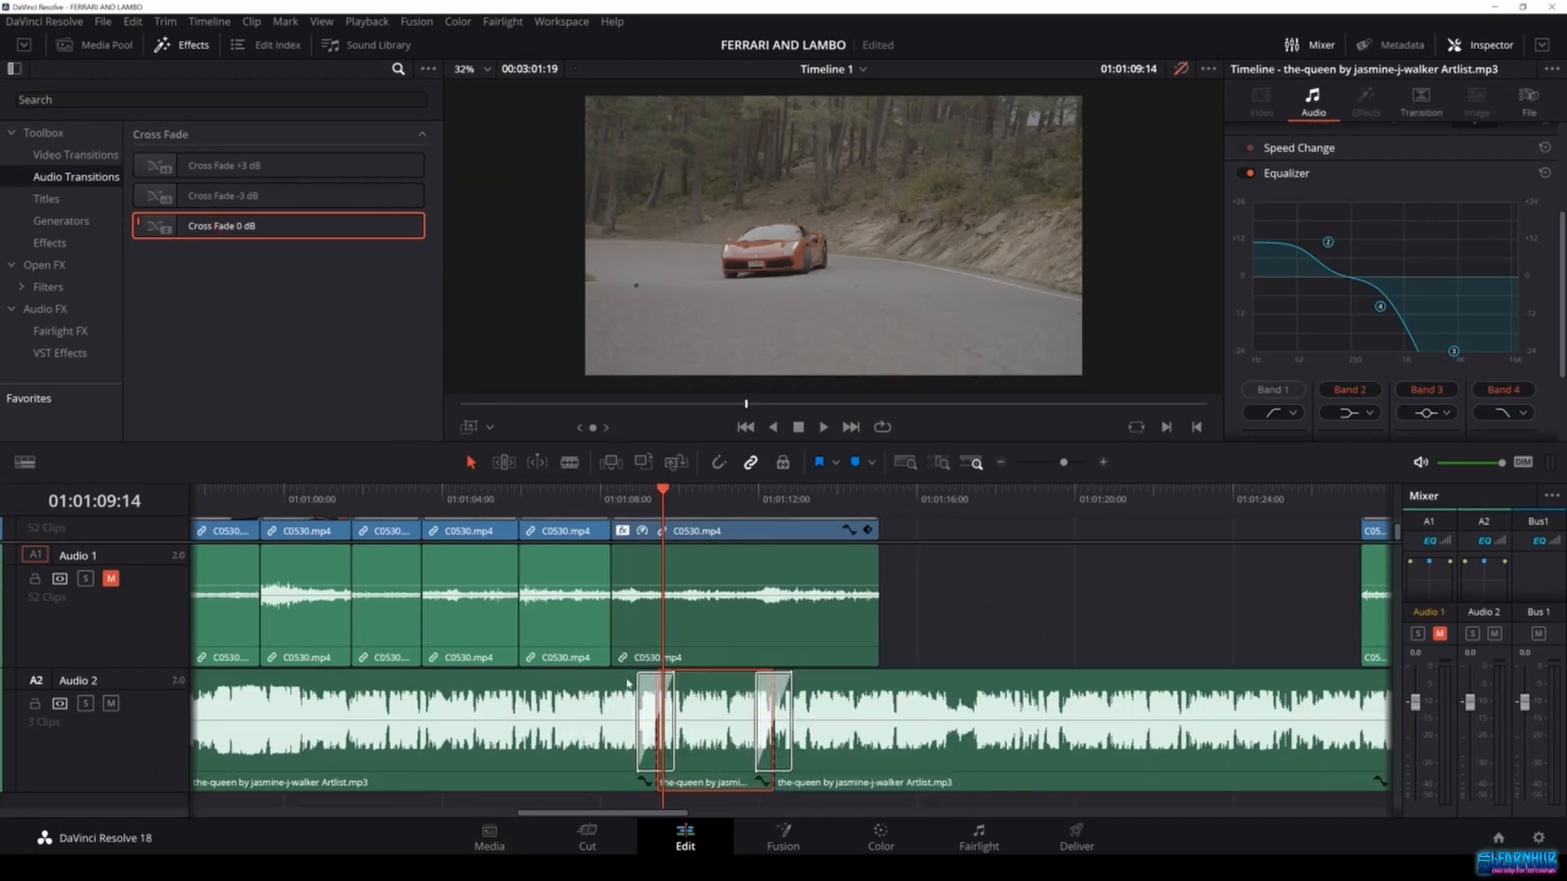
# Play the song through both cross fades, starting just before the first one.
pyautogui.click(627, 492)
pyautogui.press('space')
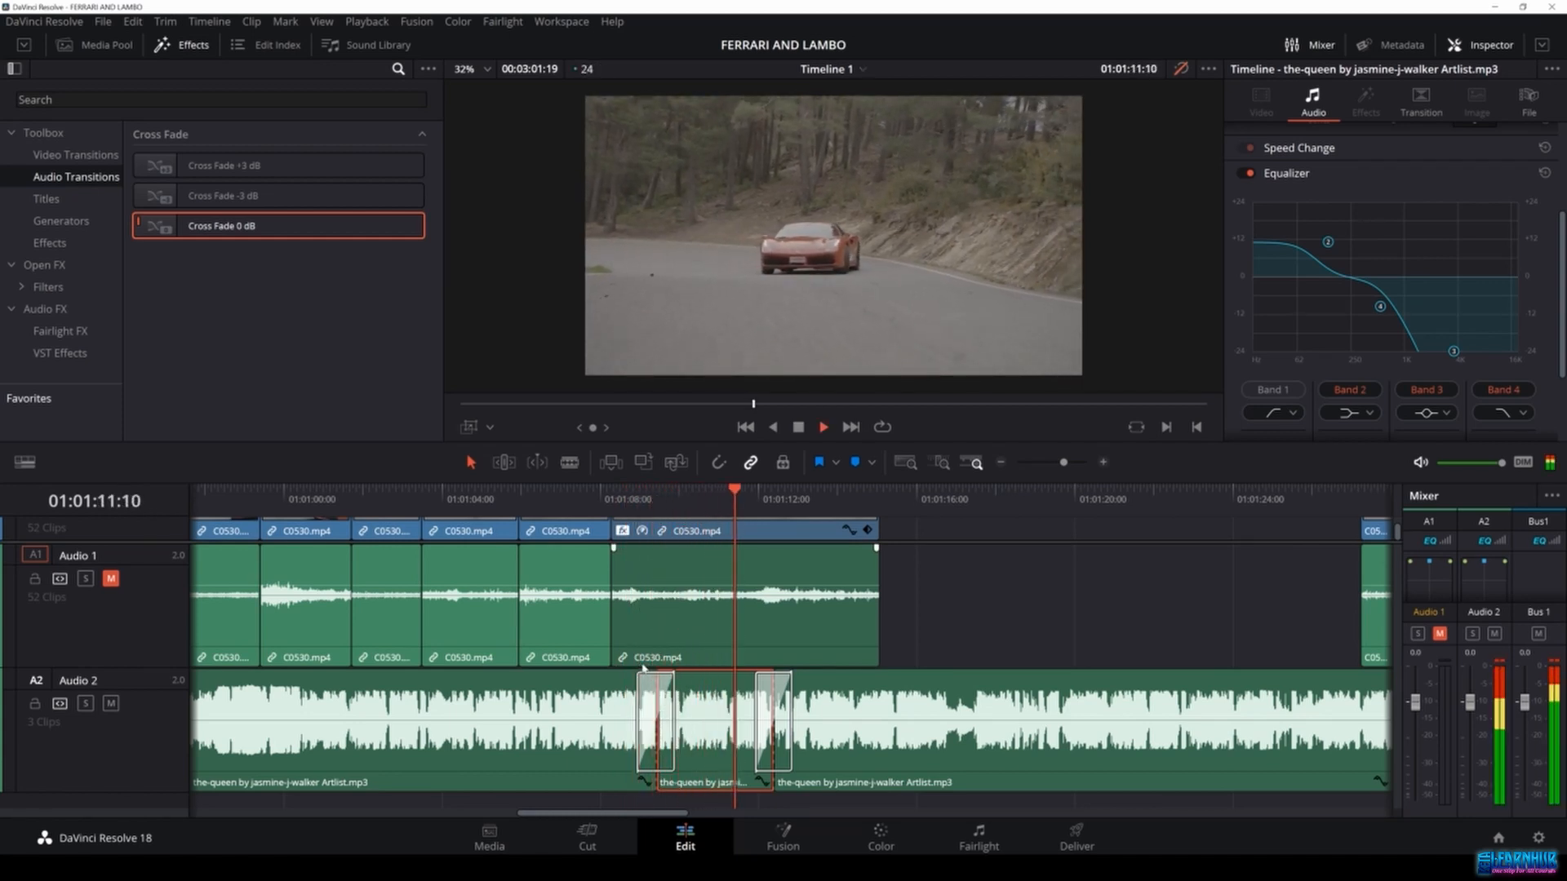
pyautogui.press('space')
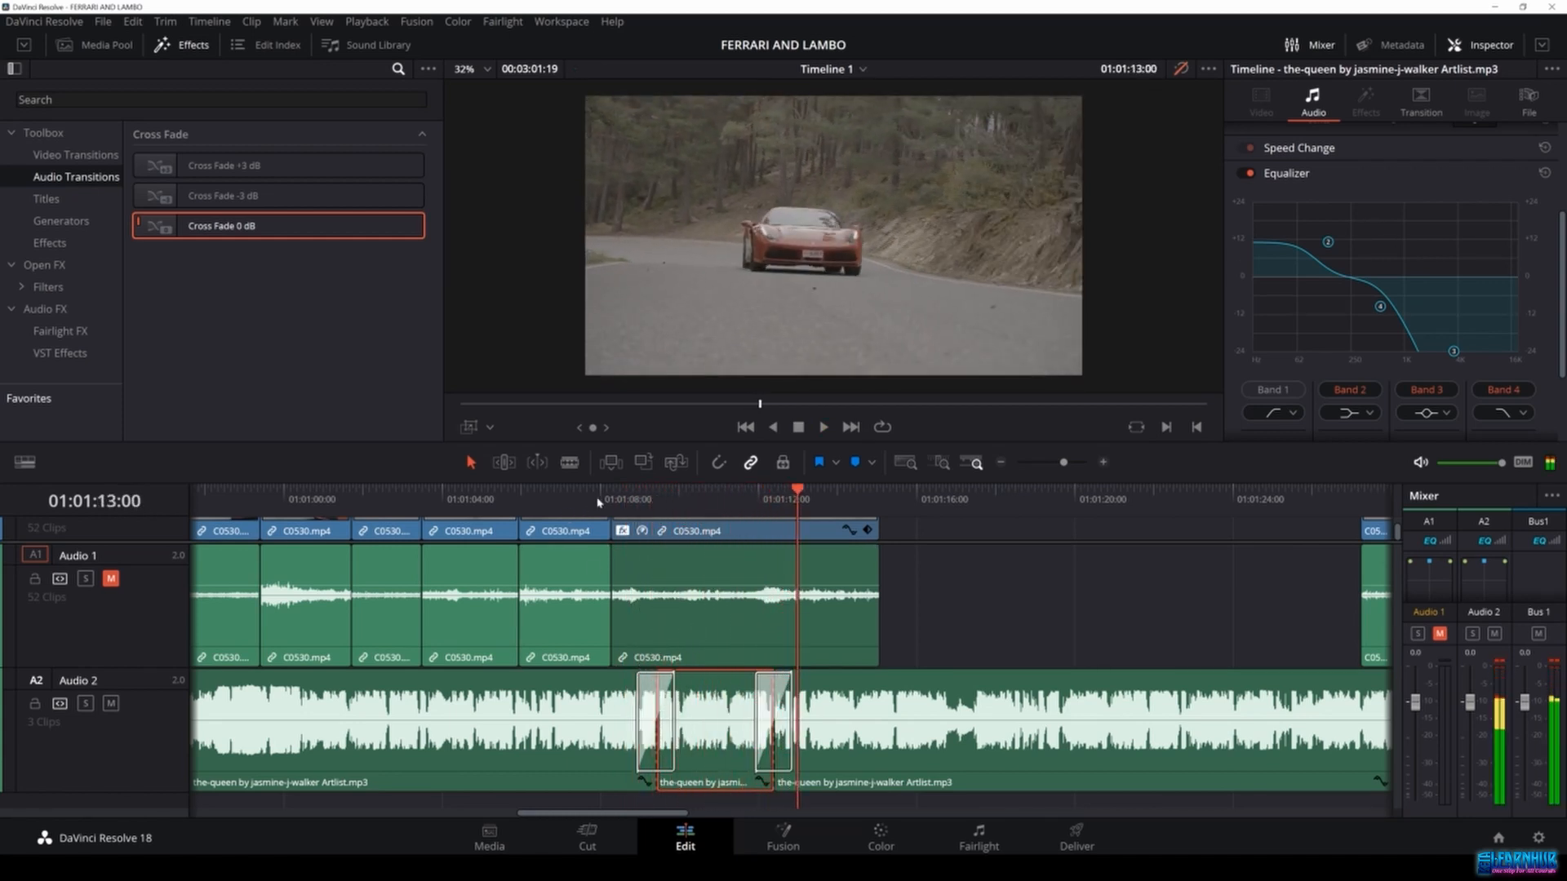
# Shorten the cross fade at the song's second cut to 11 frames and the one at the first cut to 14 frames.
pyautogui.click(613, 494)
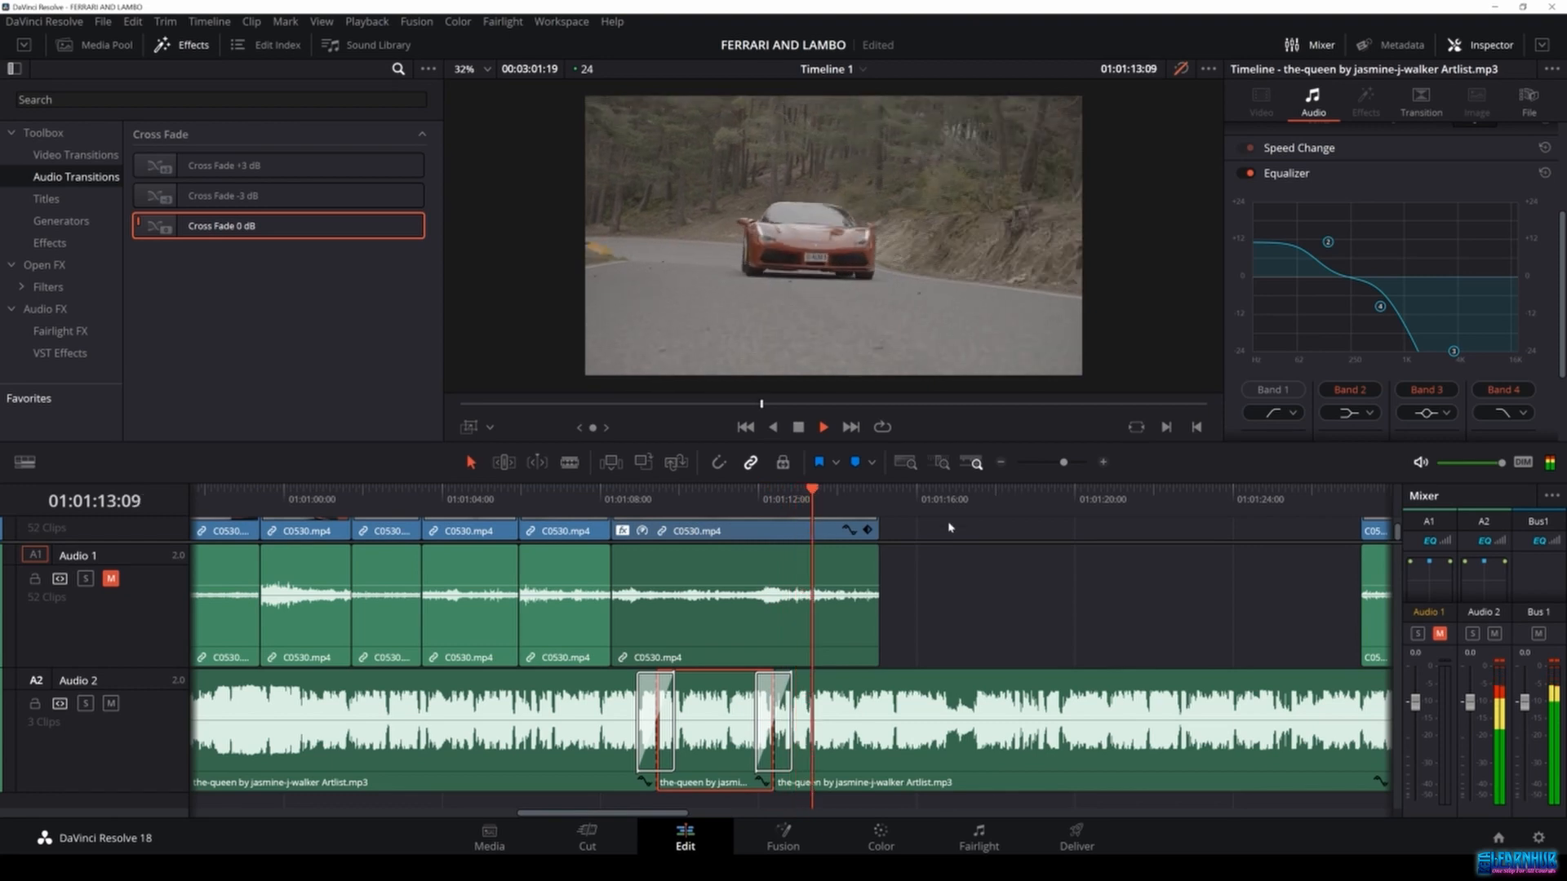
pyautogui.press('space')
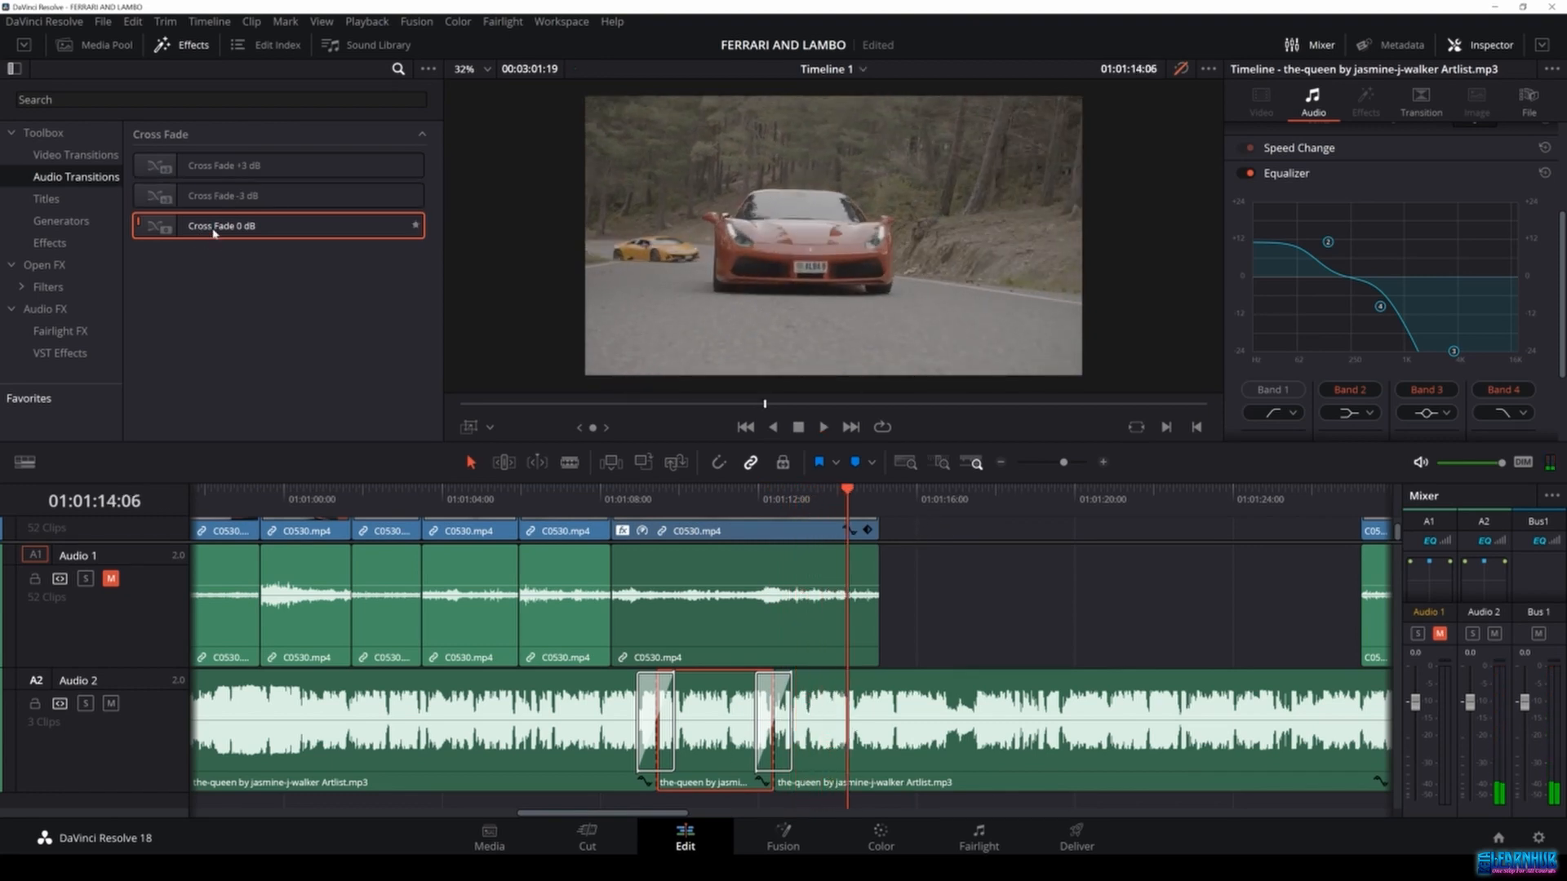
pyautogui.click(783, 714)
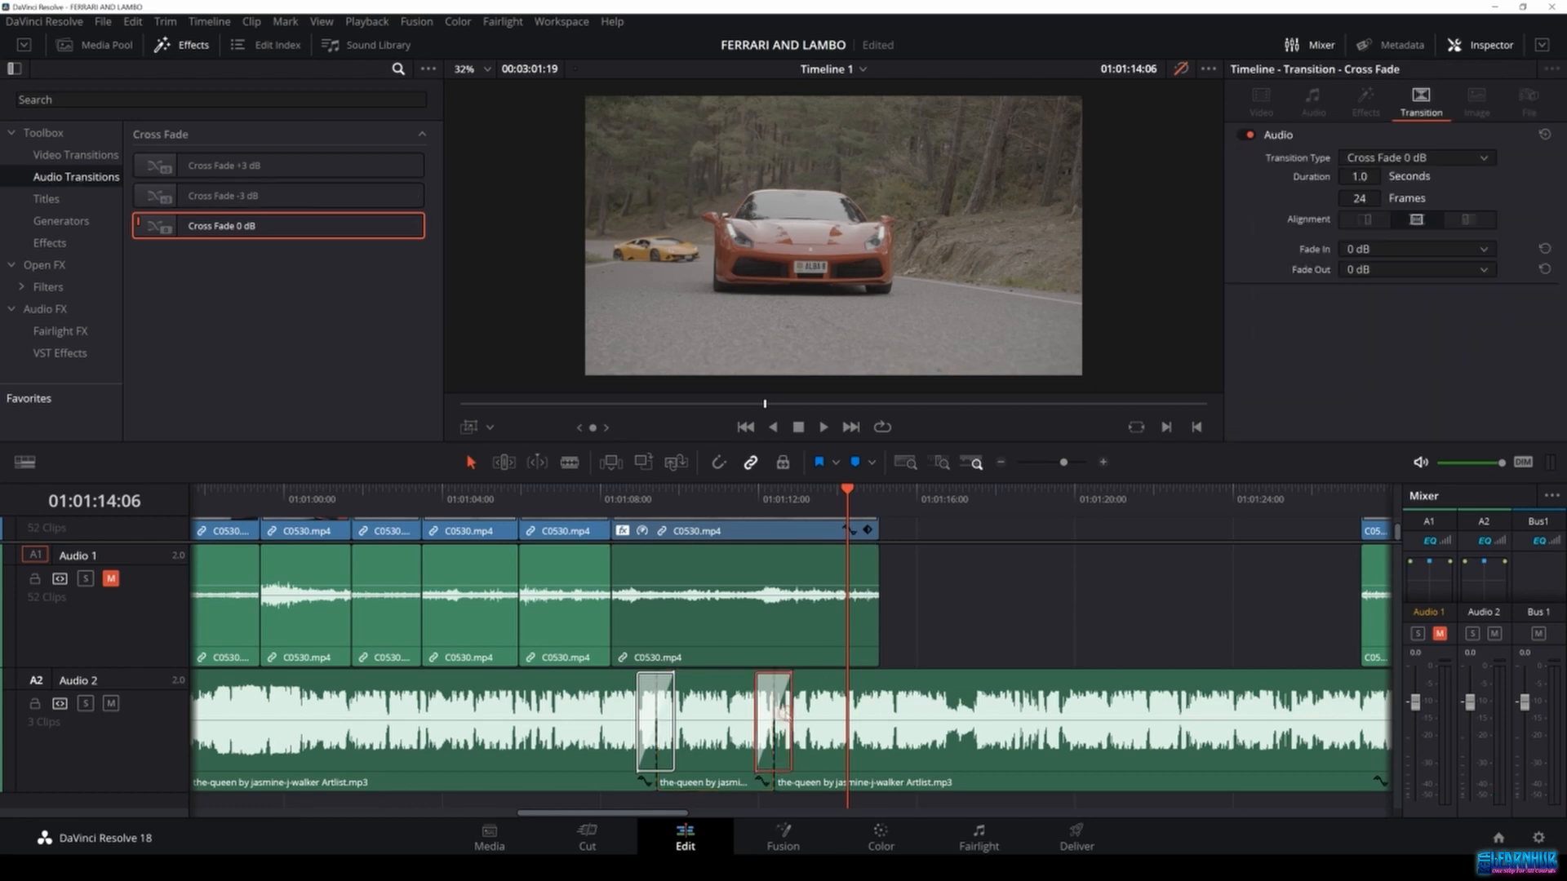
pyautogui.moveTo(790, 699)
pyautogui.mouseDown()
pyautogui.moveTo(820, 694)
pyautogui.moveTo(780, 698)
pyautogui.mouseUp()
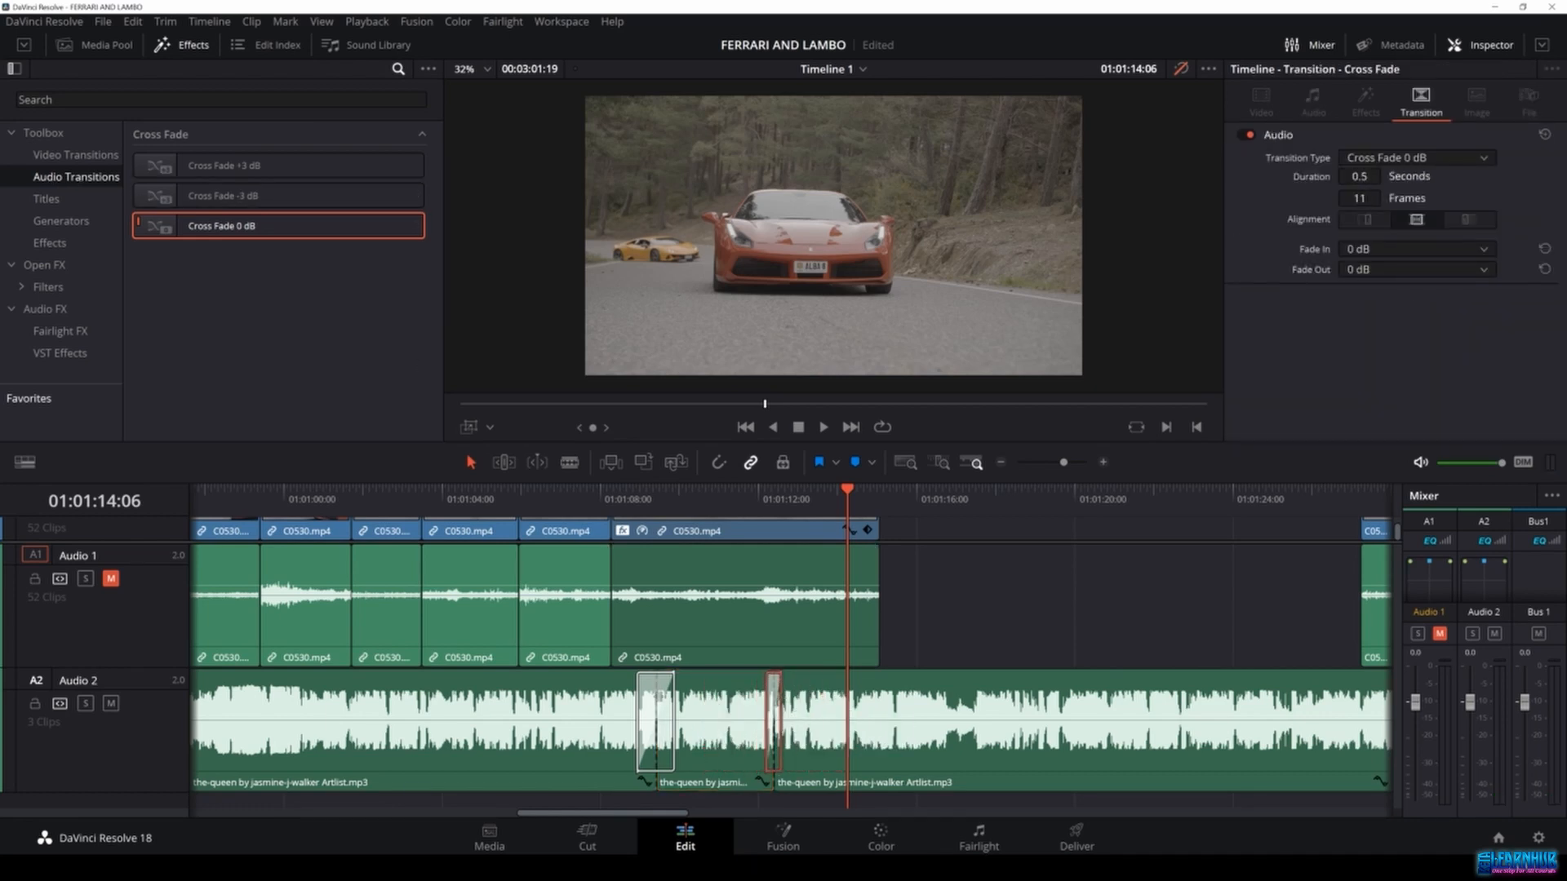
pyautogui.click(659, 697)
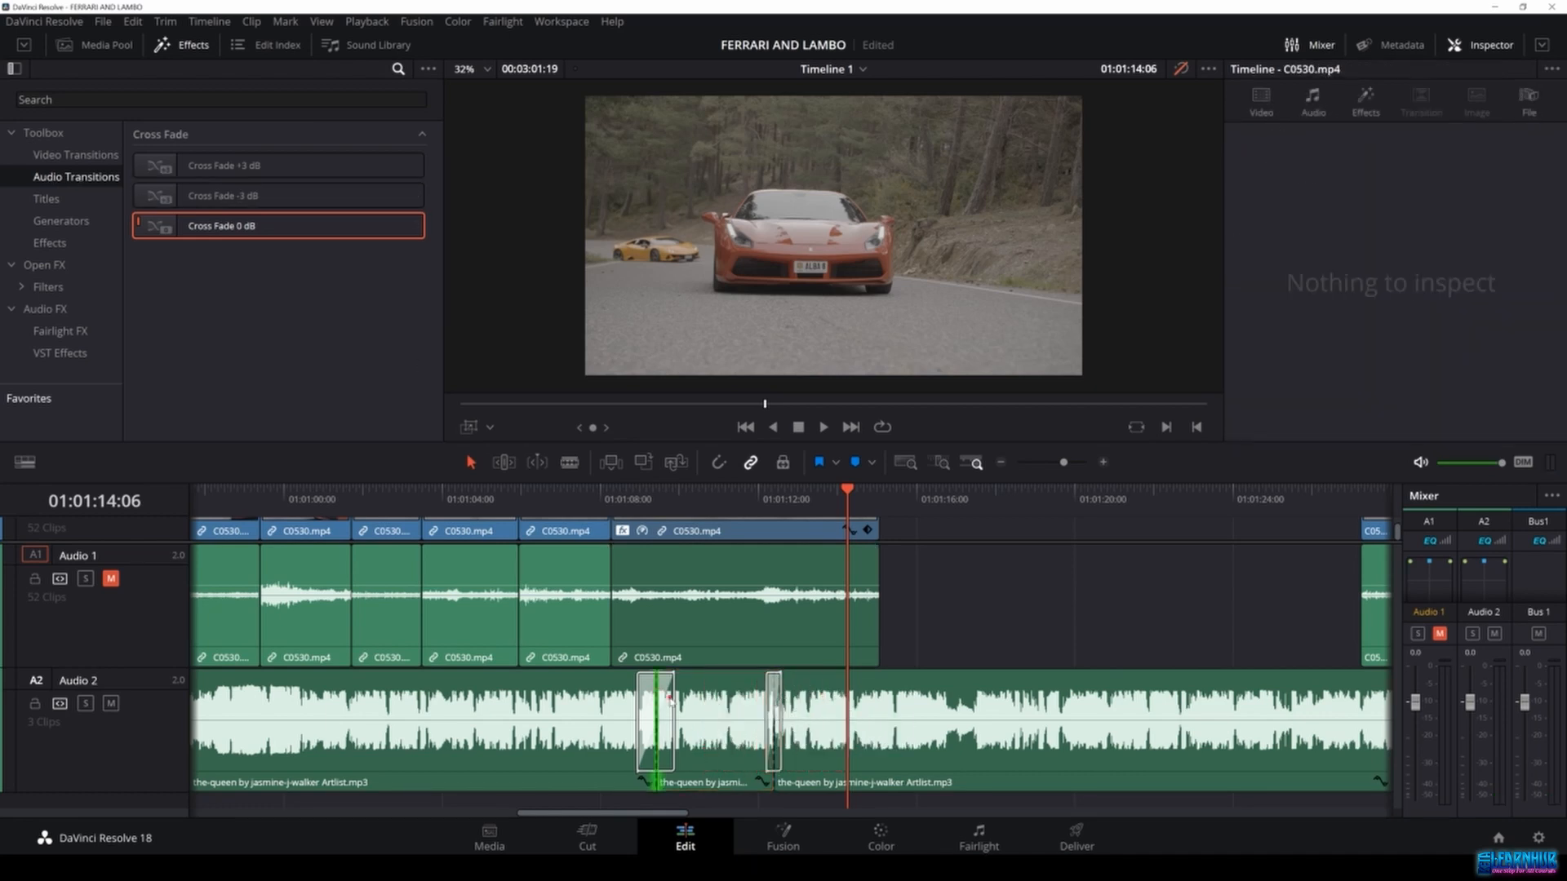
pyautogui.click(672, 699)
pyautogui.moveTo(673, 697); pyautogui.dragTo(667, 698)
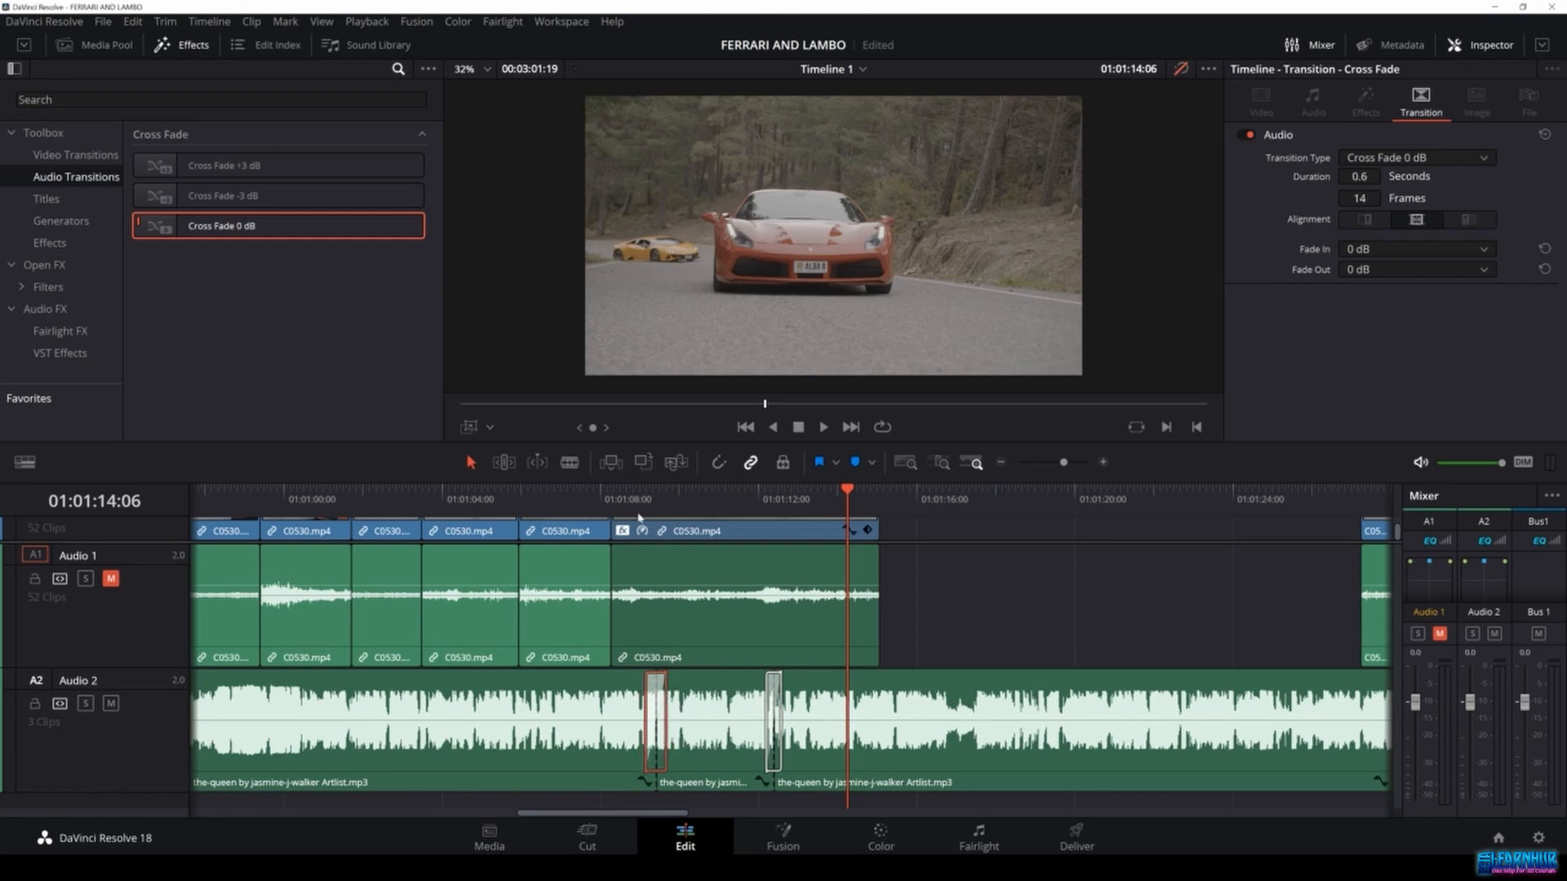
# Play the song through both shortened cross fades, starting just before the first cut.
pyautogui.click(642, 495)
pyautogui.press('space')
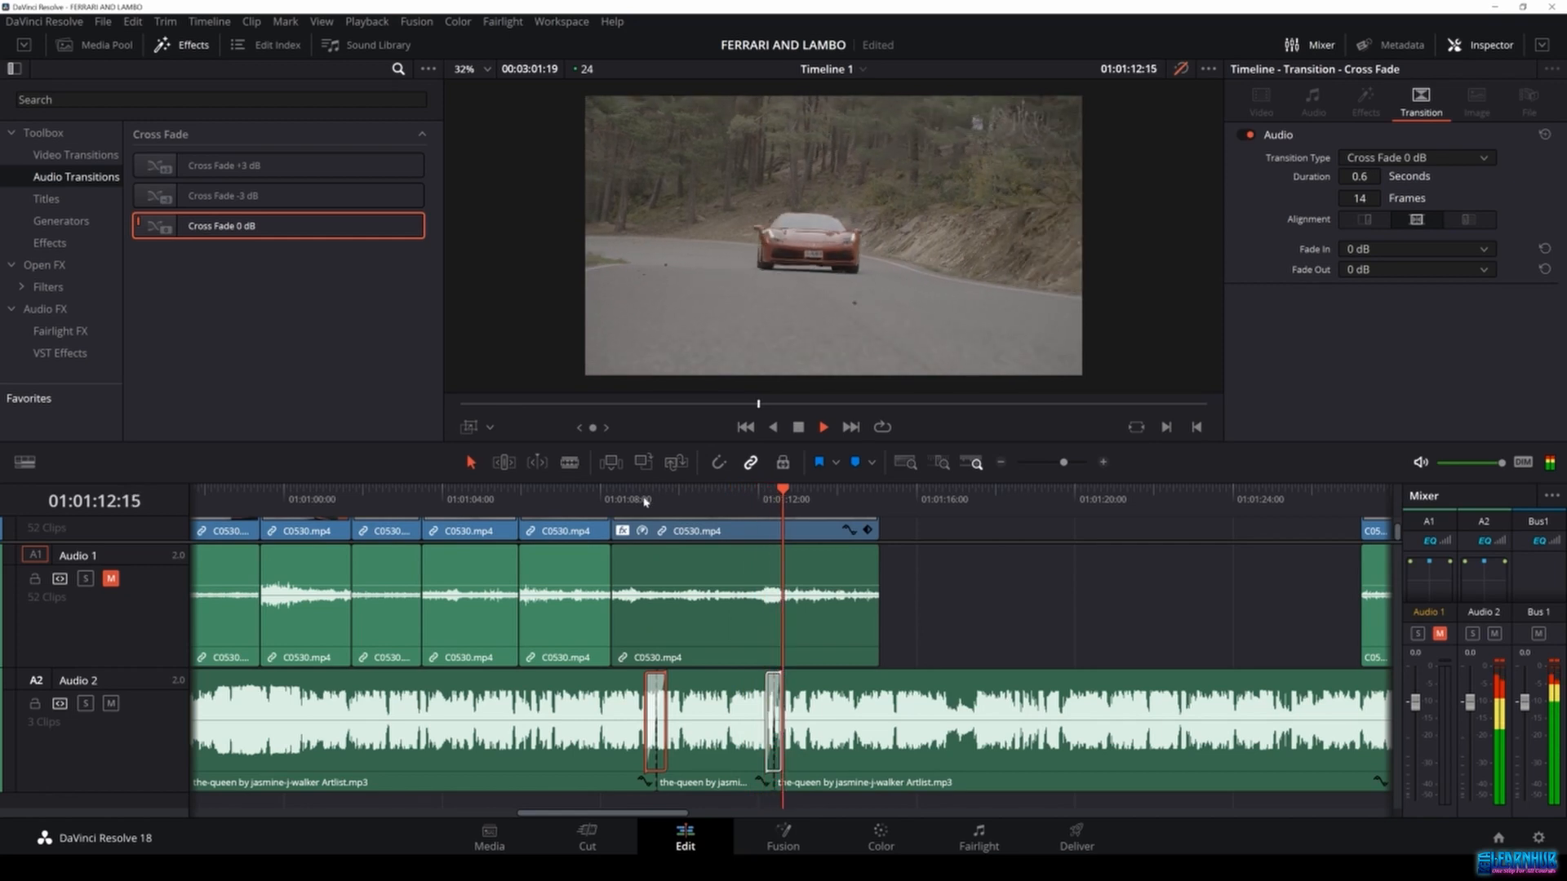
pyautogui.press('space')
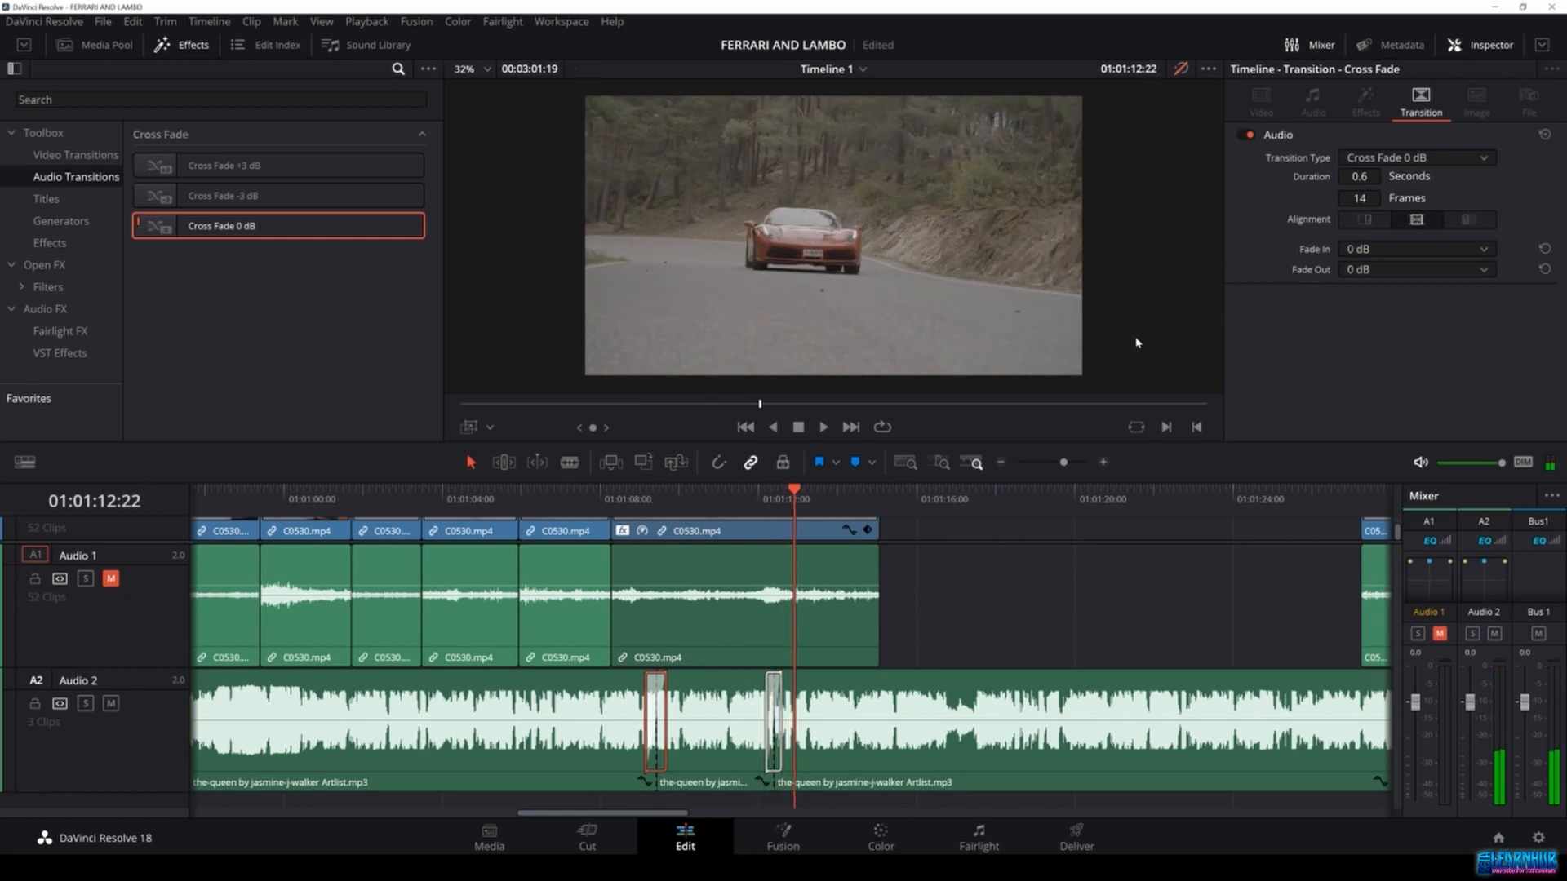
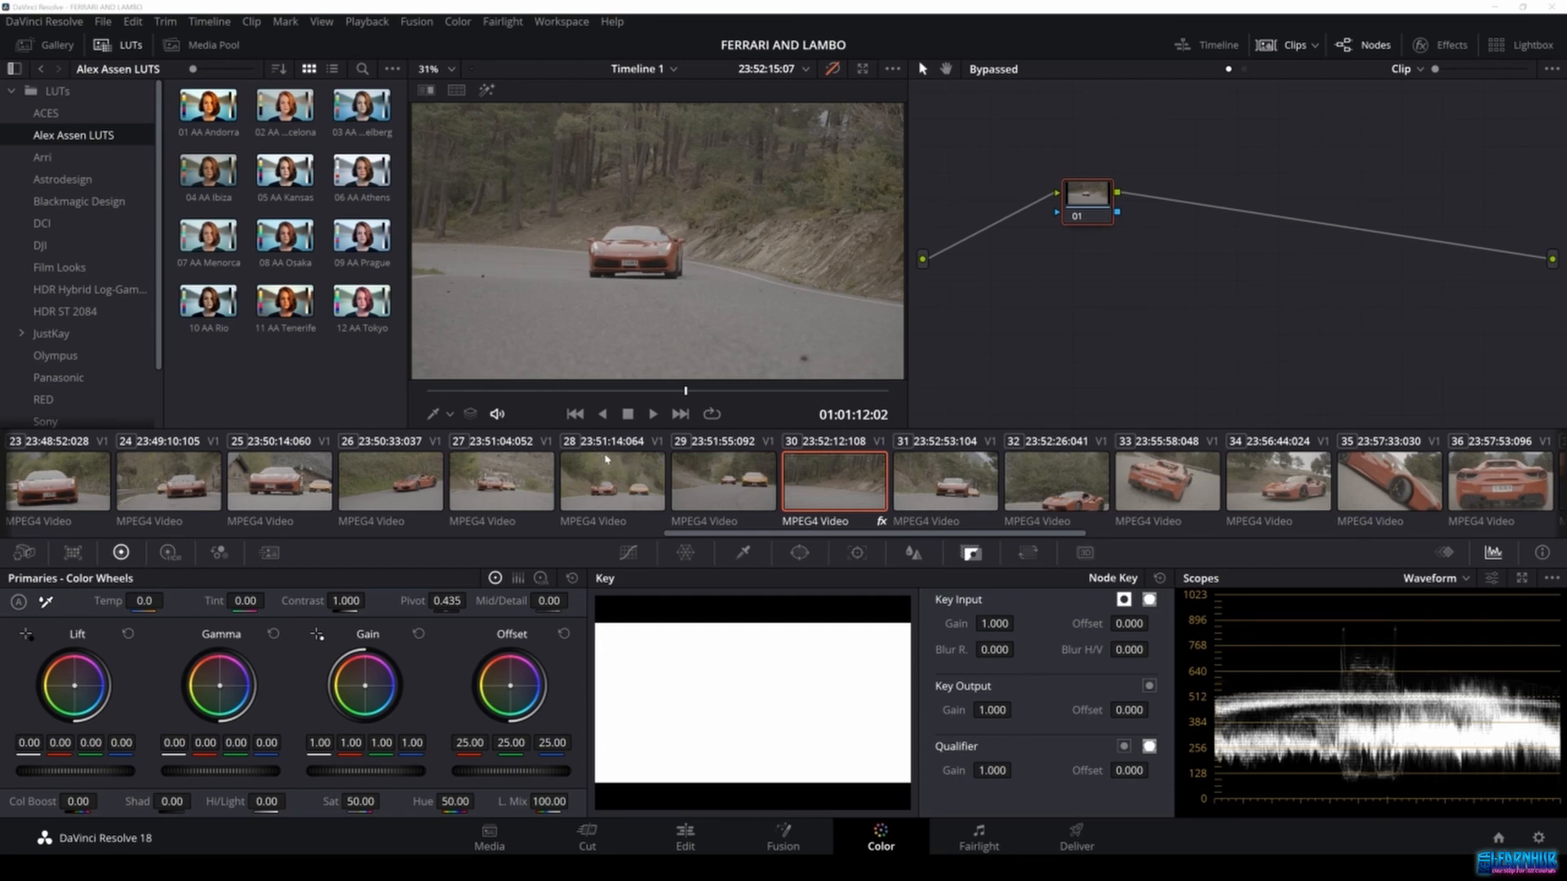
# On the Color page, view the top-level LUTs folder, look at the Media Pool, and return to the LUTs.
pyautogui.click(66, 90)
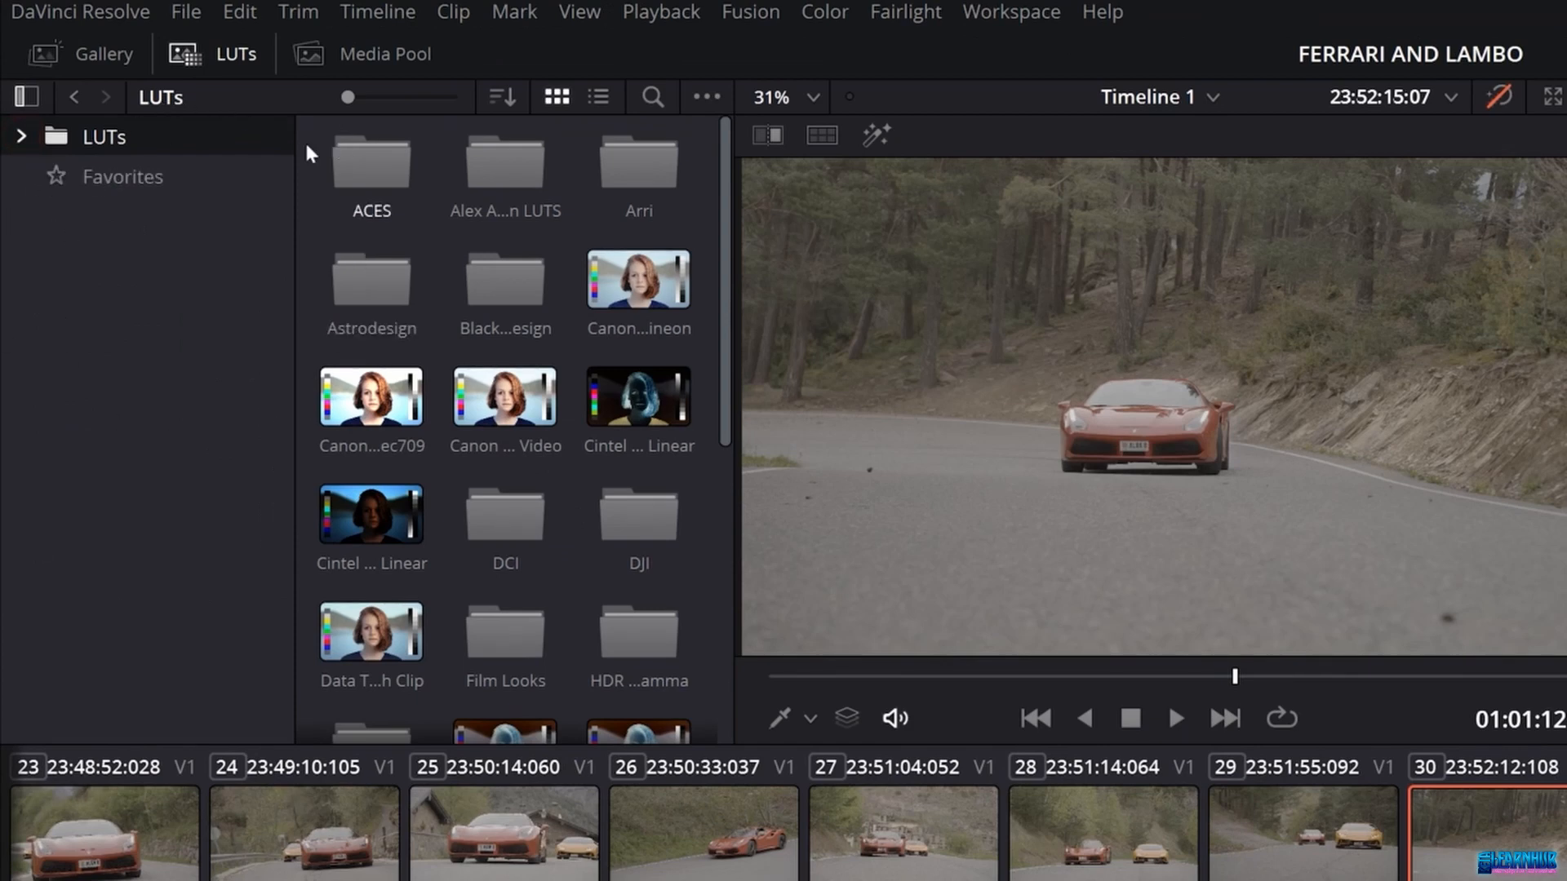
pyautogui.click(213, 52)
pyautogui.click(214, 52)
pyautogui.click(308, 52)
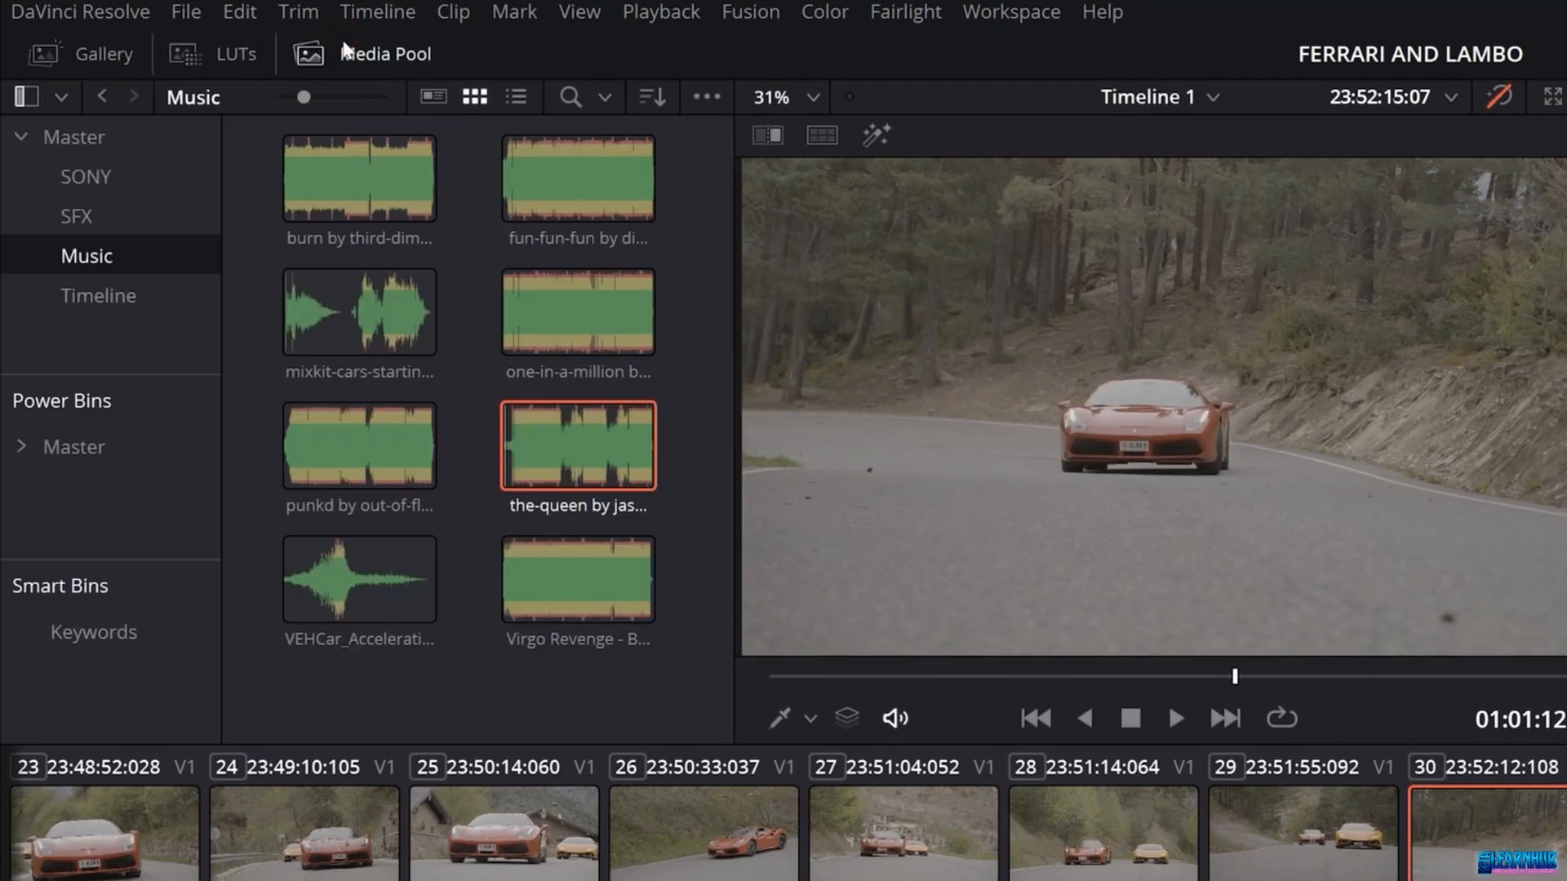
pyautogui.click(226, 56)
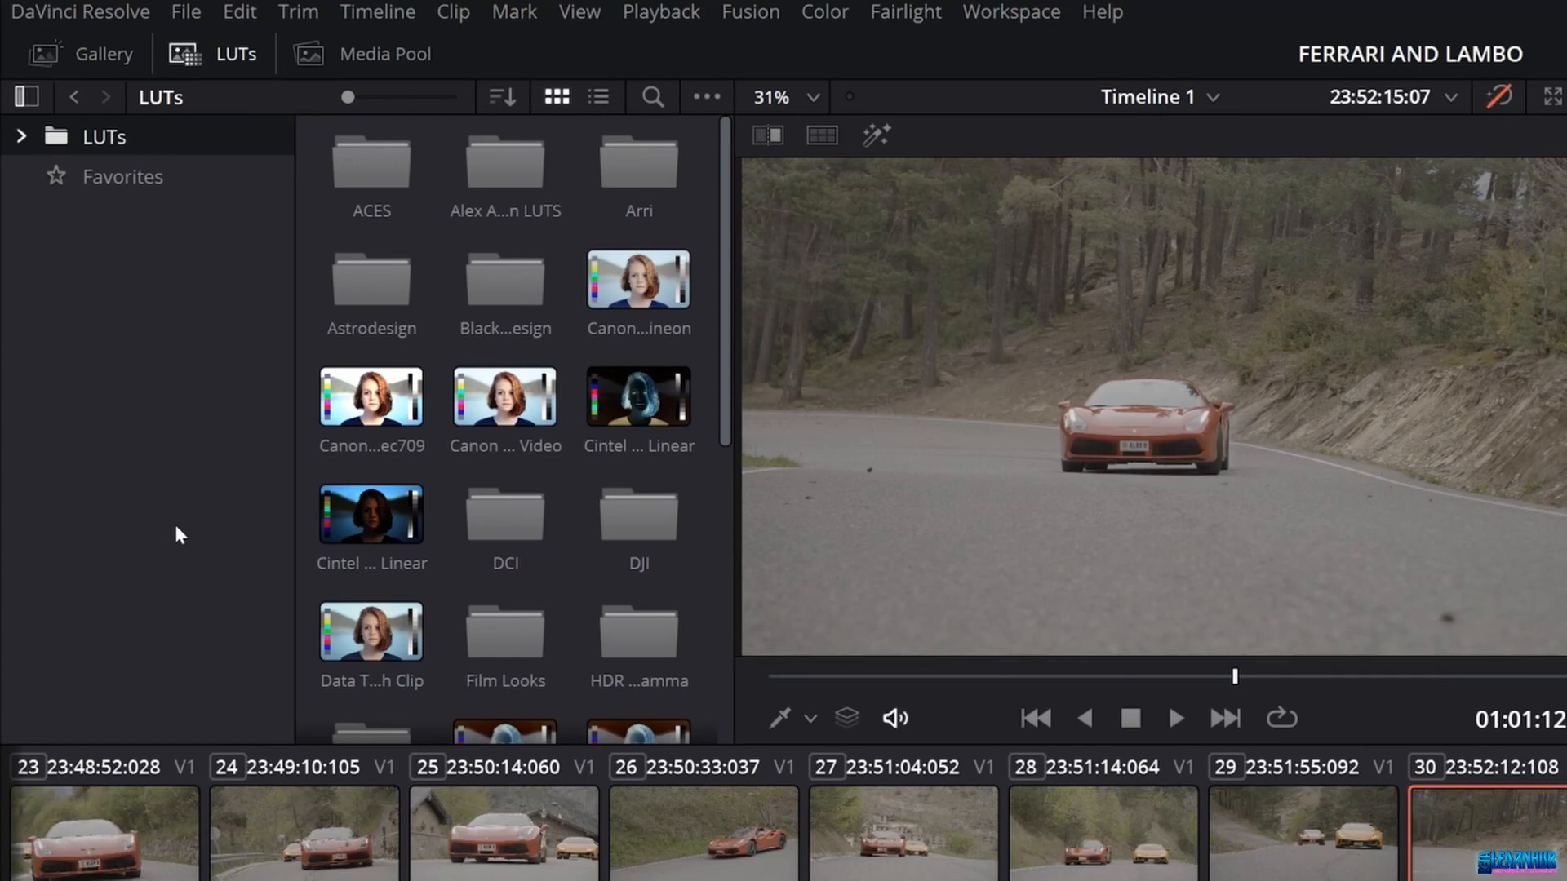
# Browse the LUT library's contents and its folder tree, leaving the tree collapsed.
pyautogui.scroll(-1, 499, 465)
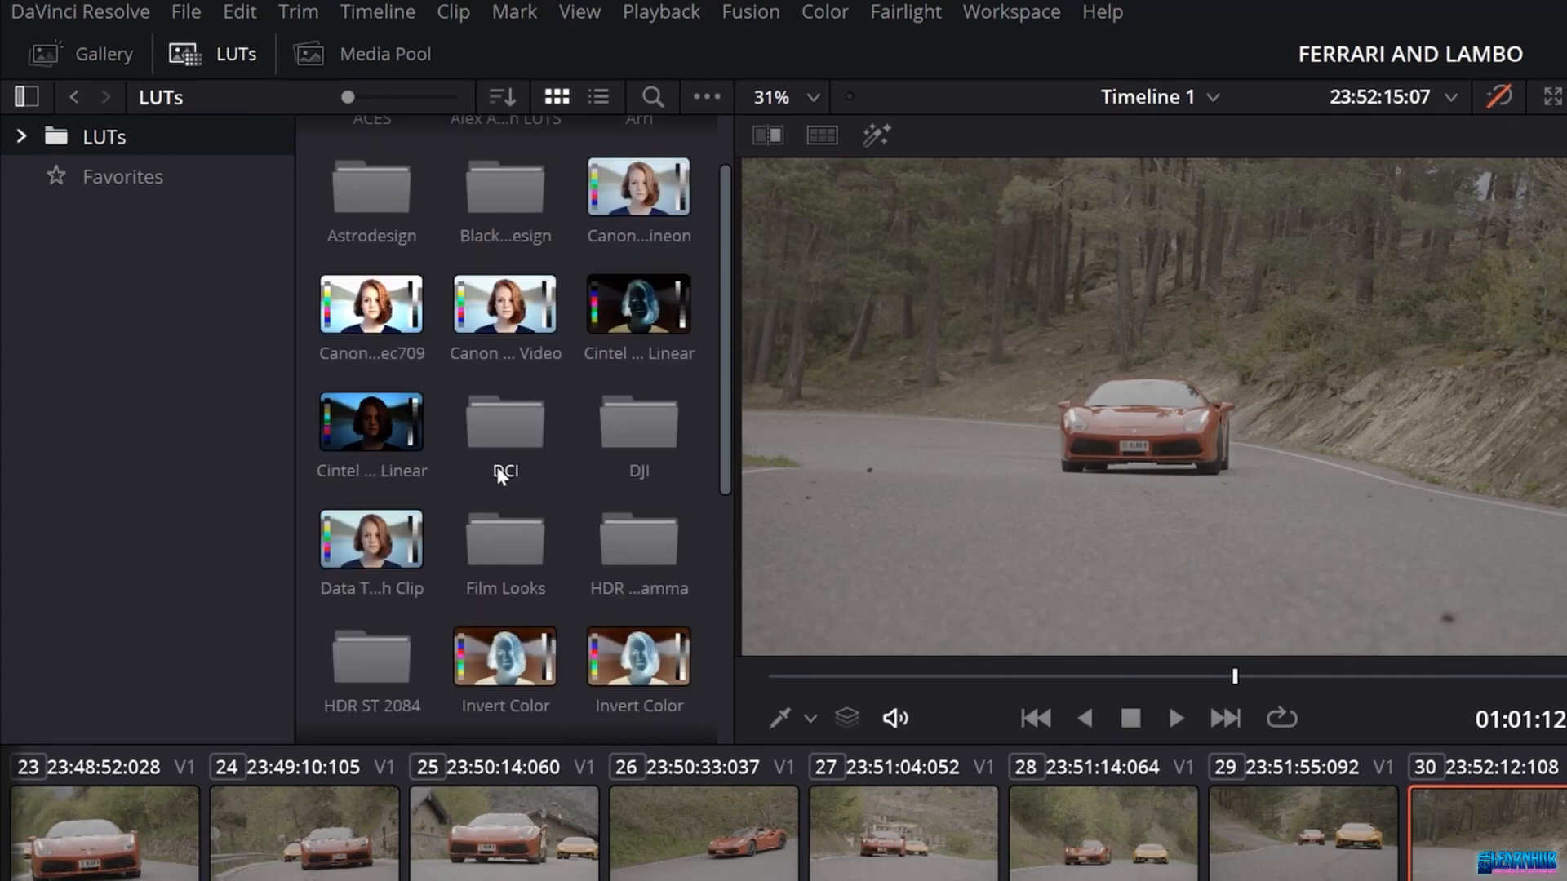
pyautogui.doubleClick(634, 441)
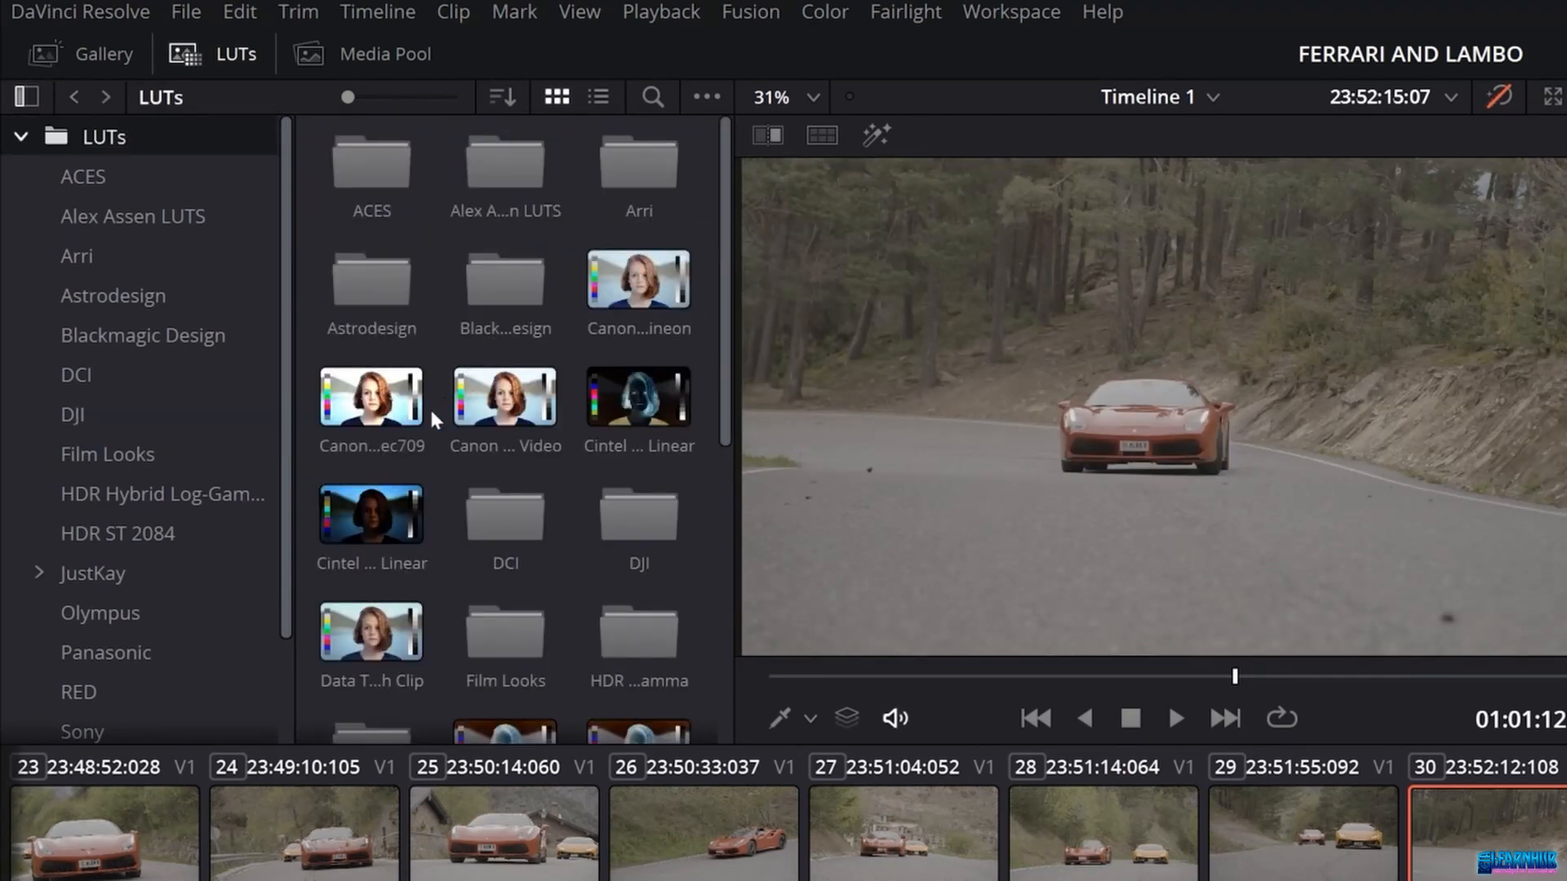
pyautogui.scroll(-2, 492, 499)
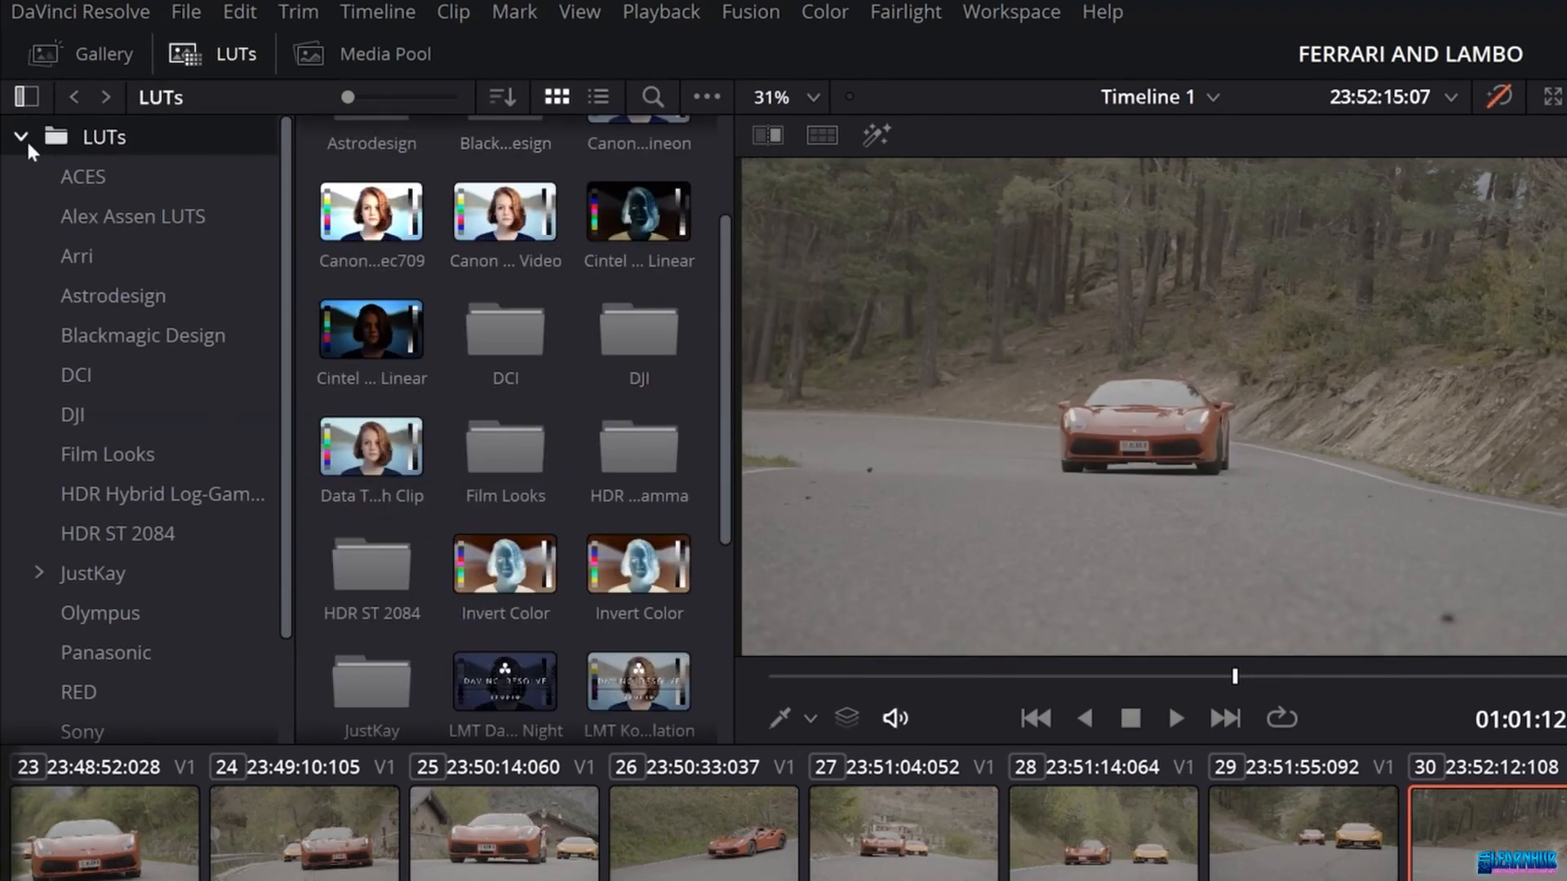
pyautogui.click(22, 138)
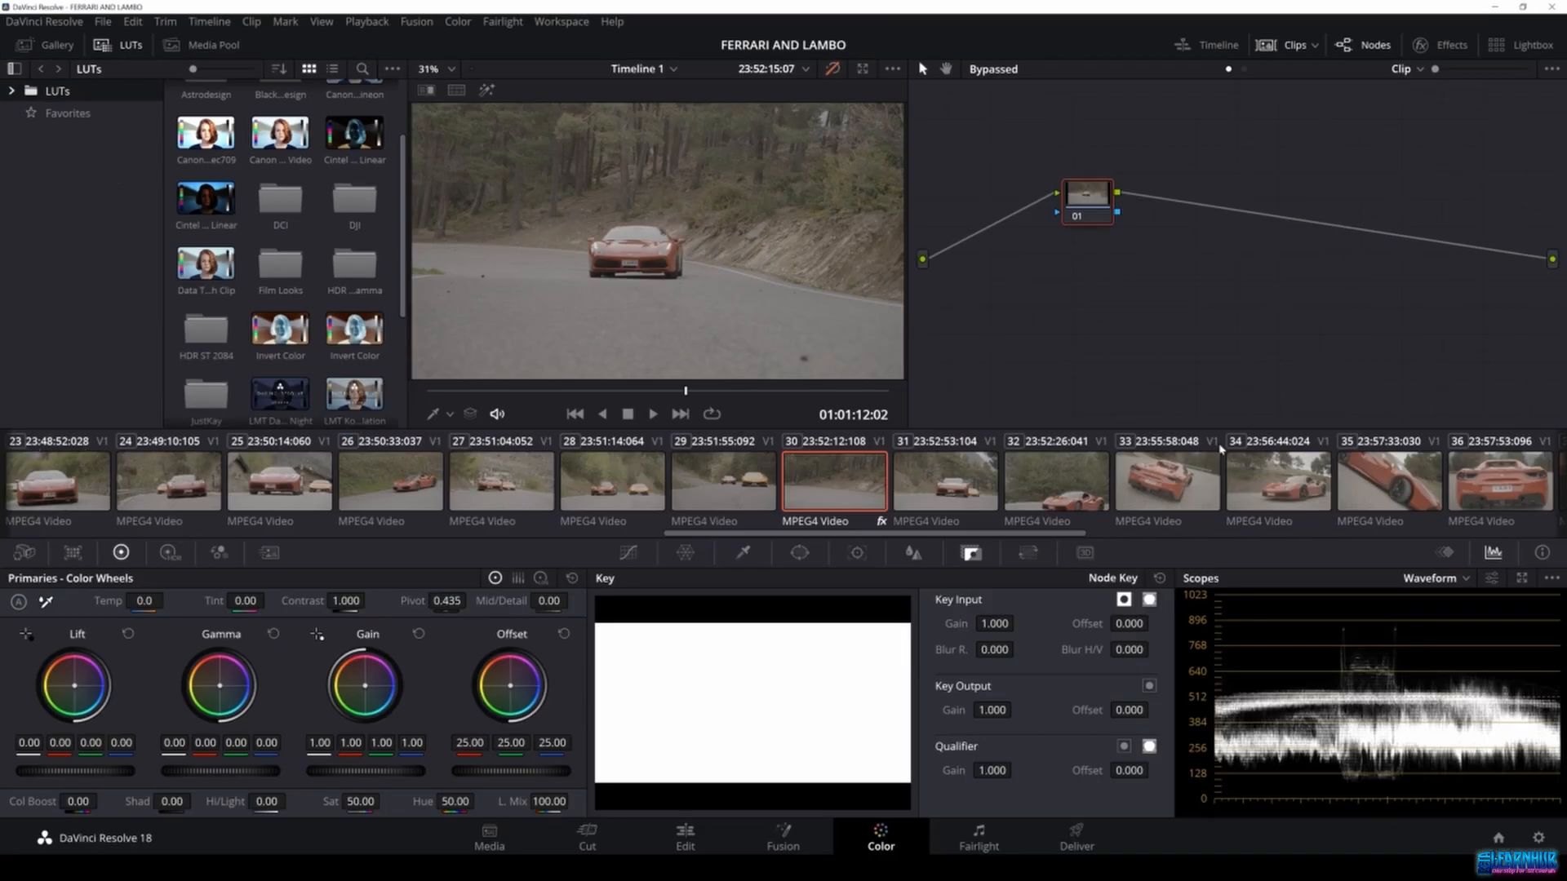
# Hide and restore the clip thumbnails, and show and hide the mini timeline on the Color page.
pyautogui.click(1274, 50)
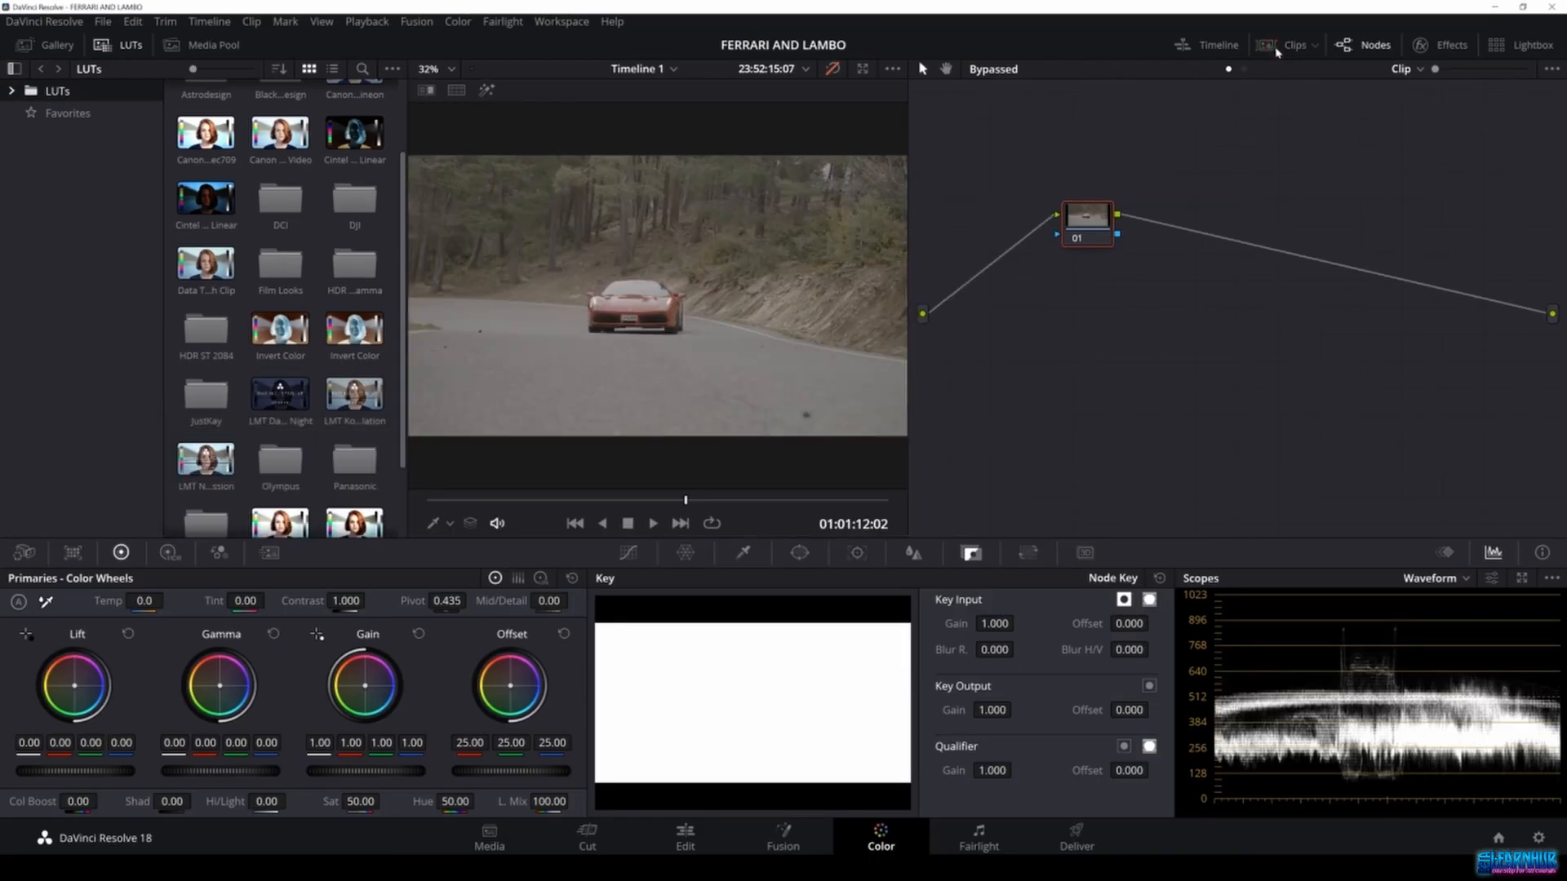
pyautogui.click(1277, 51)
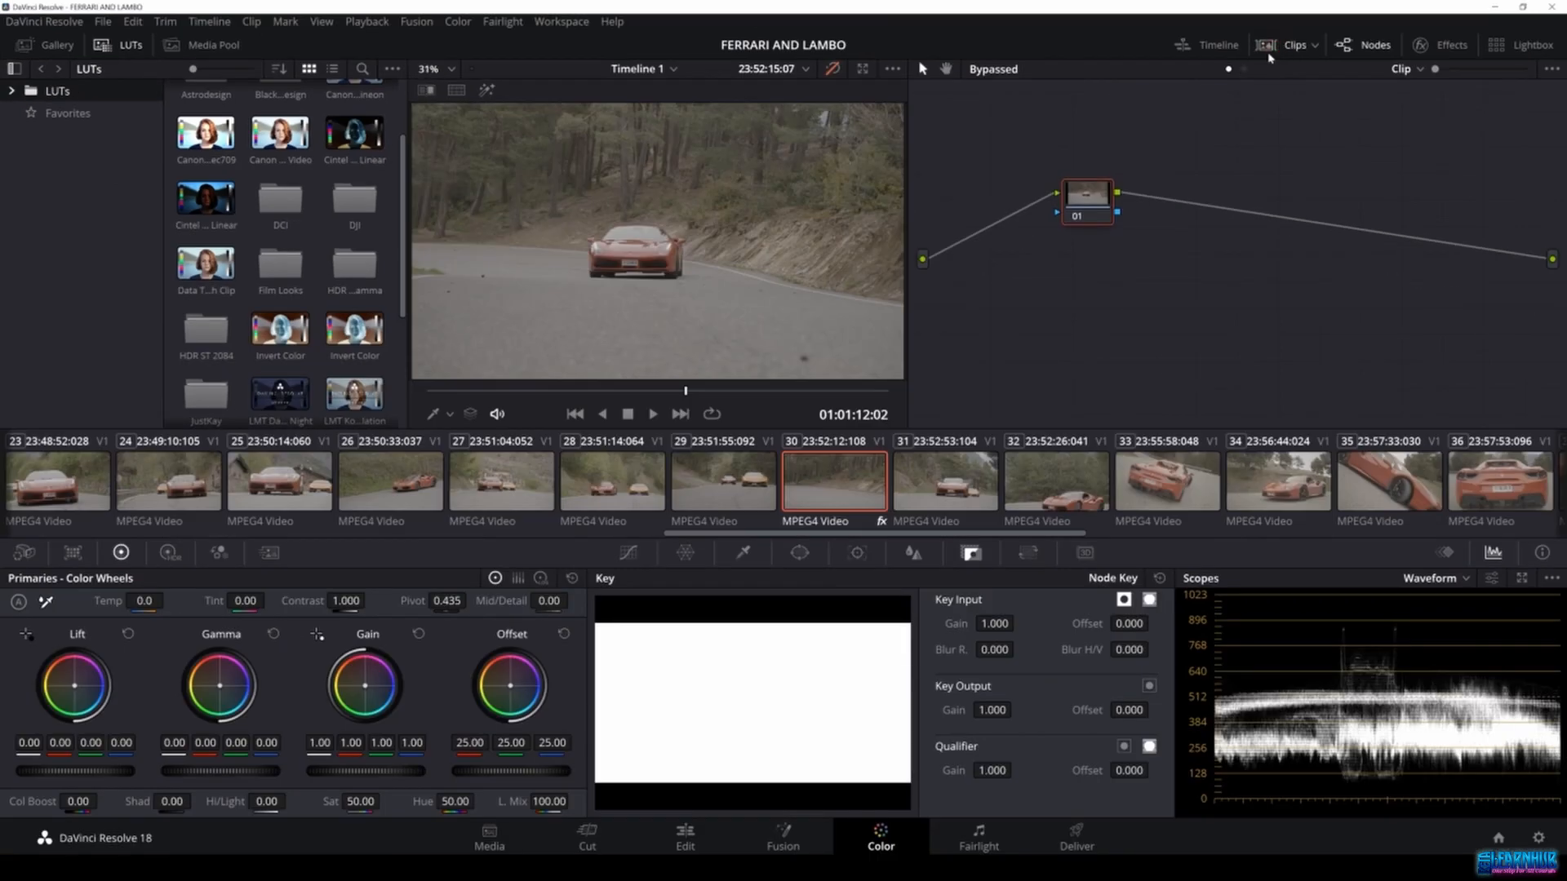
pyautogui.click(1206, 45)
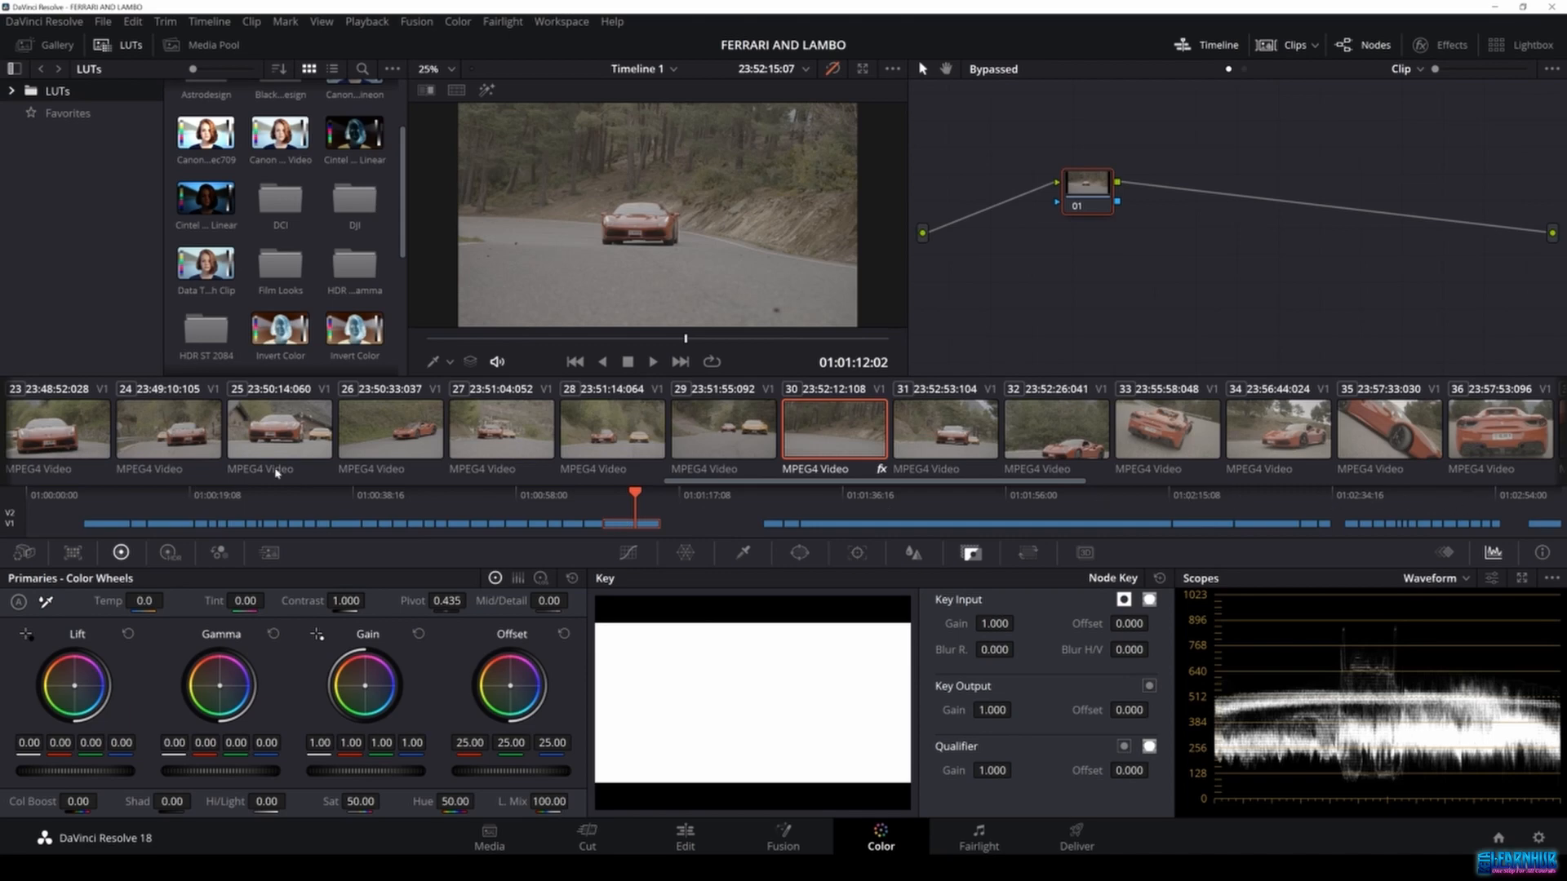
pyautogui.click(1187, 49)
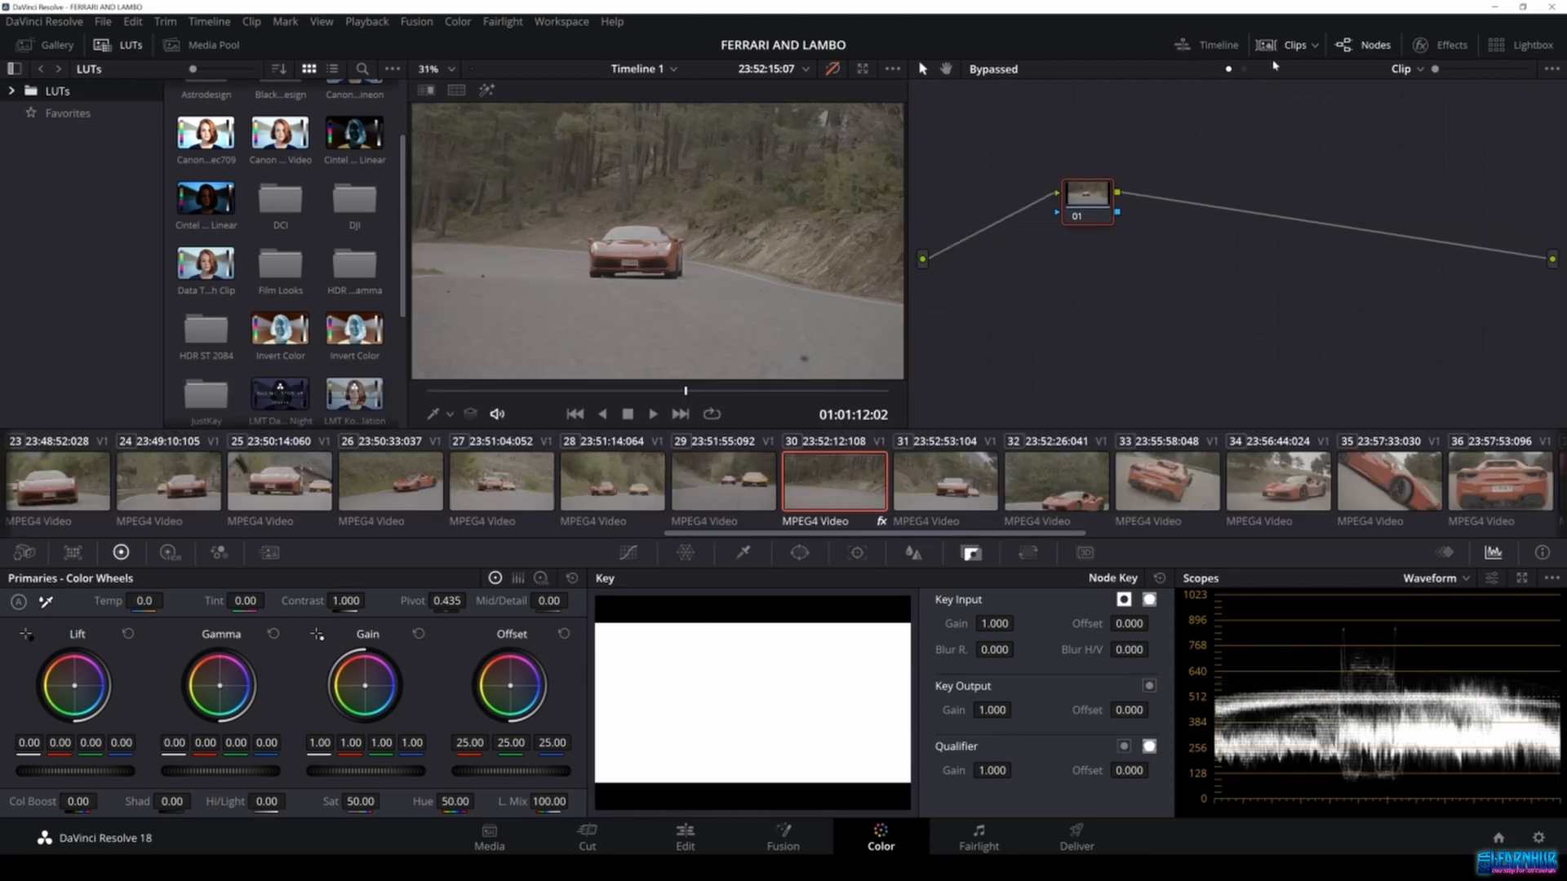
# Step through the shots among clips 26 to 34 in the viewer, finishing on clip 31.
pyautogui.click(748, 502)
pyautogui.click(624, 494)
pyautogui.click(510, 490)
pyautogui.click(408, 488)
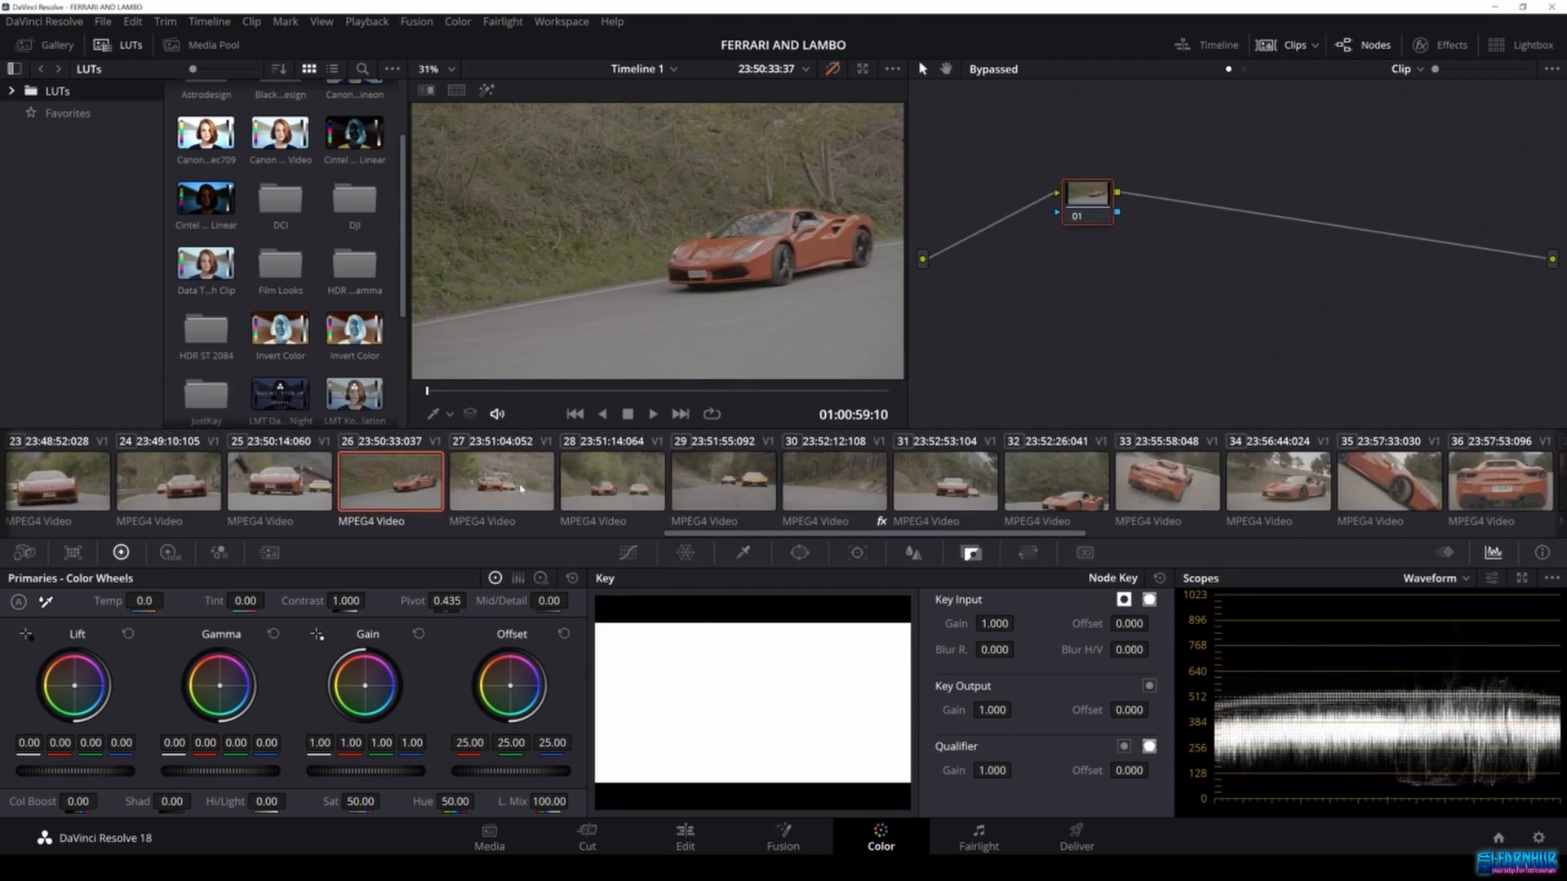
pyautogui.click(522, 488)
pyautogui.click(620, 488)
pyautogui.click(727, 488)
pyautogui.click(836, 488)
pyautogui.click(946, 488)
pyautogui.click(1057, 488)
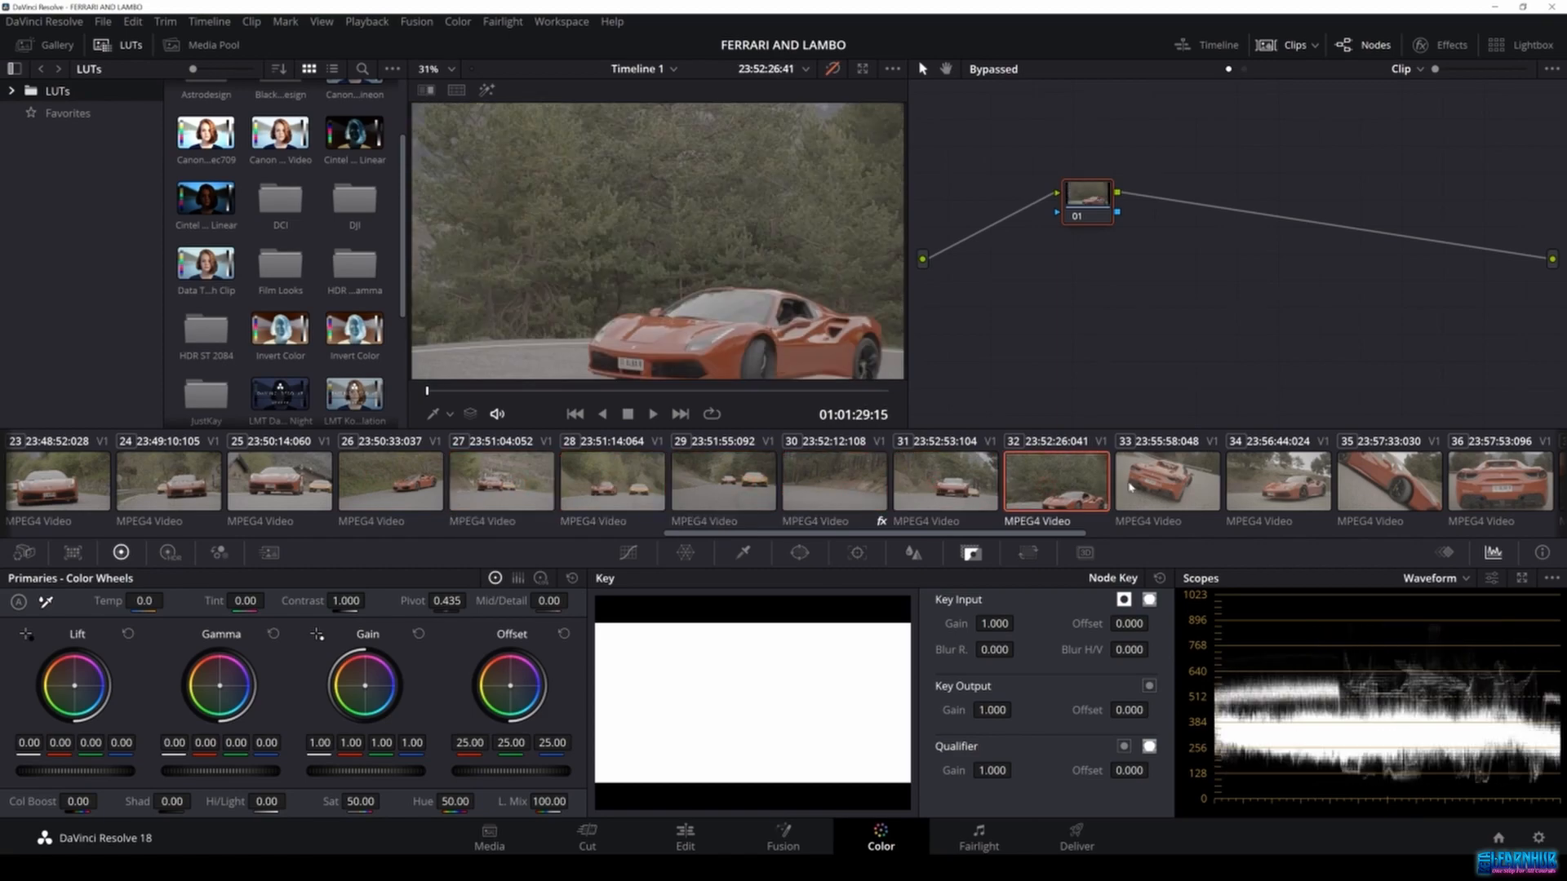
pyautogui.click(1151, 488)
pyautogui.click(1257, 488)
pyautogui.click(1166, 488)
pyautogui.click(1053, 488)
pyautogui.click(946, 488)
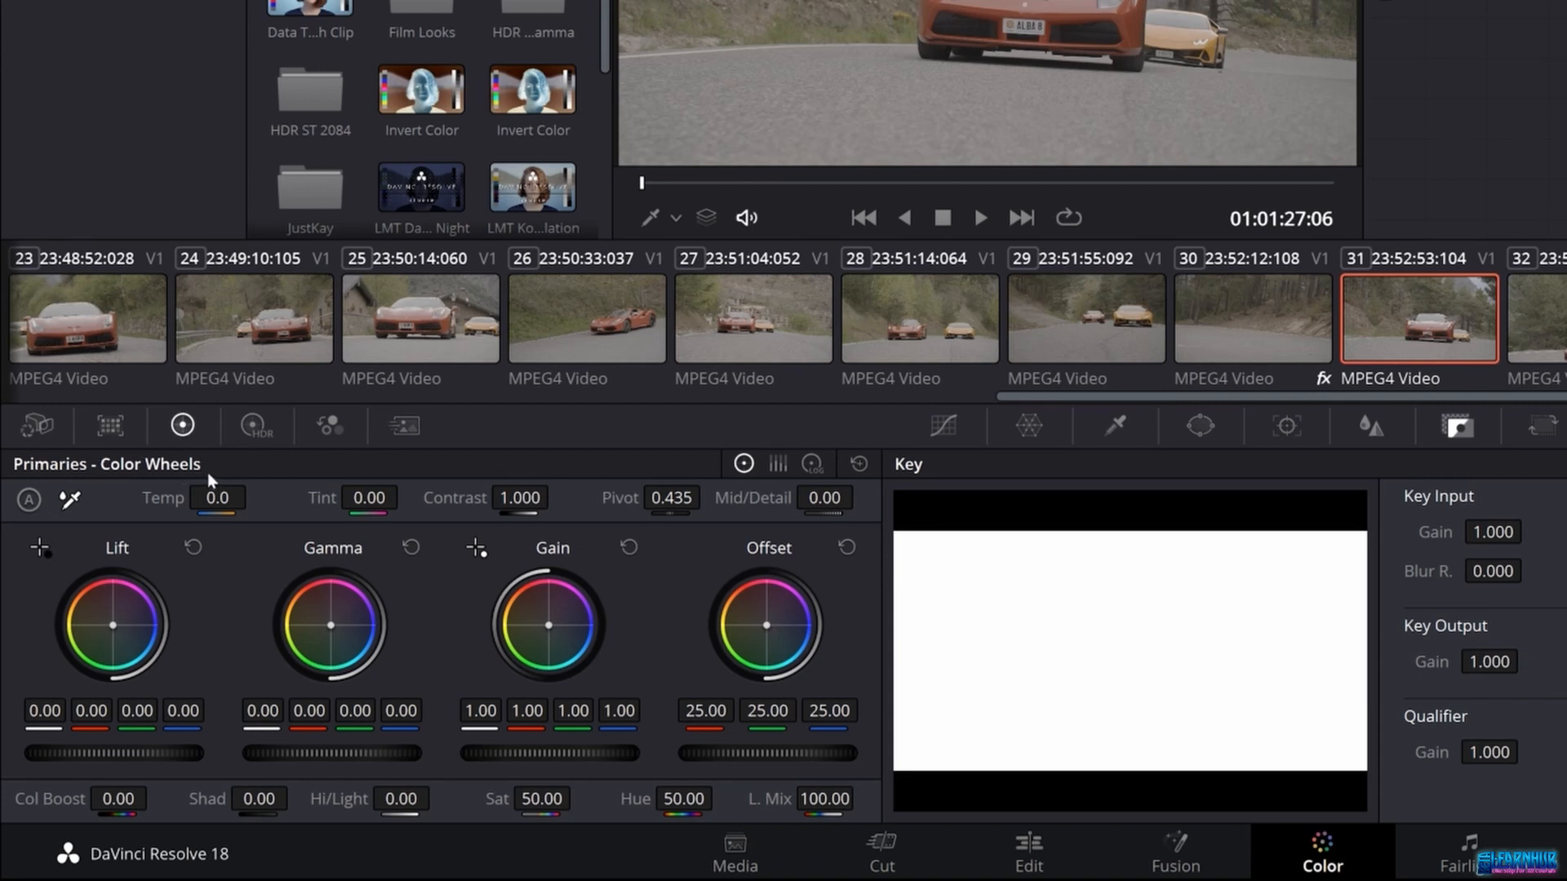
# Compare the Primaries Log Wheels with the Color Wheels, and view the custom curves before returning to the Key palette.
pyautogui.click(812, 463)
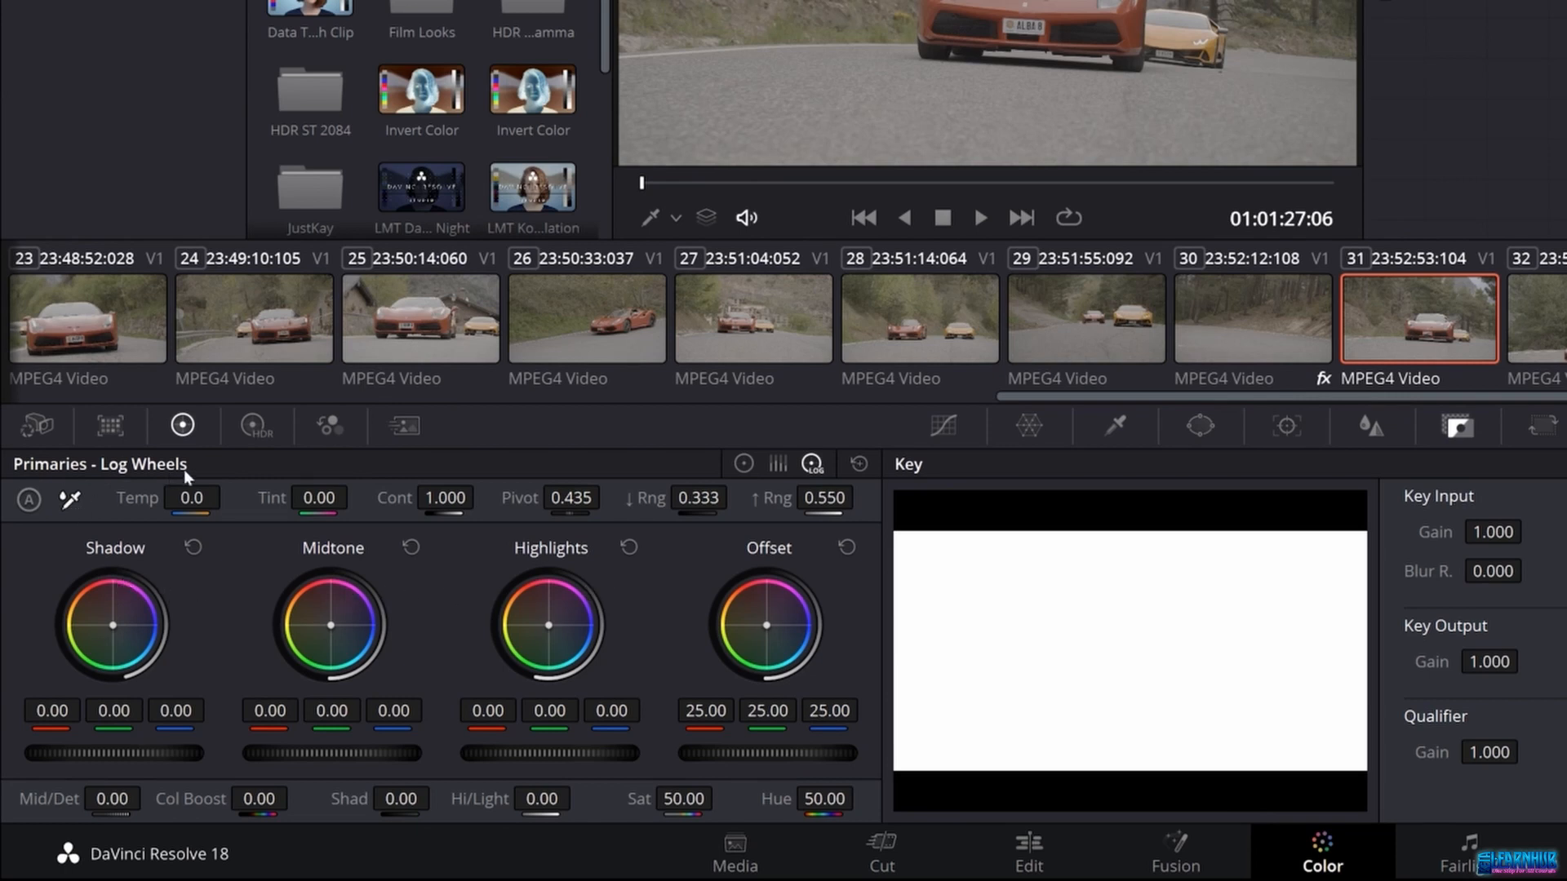
pyautogui.click(744, 463)
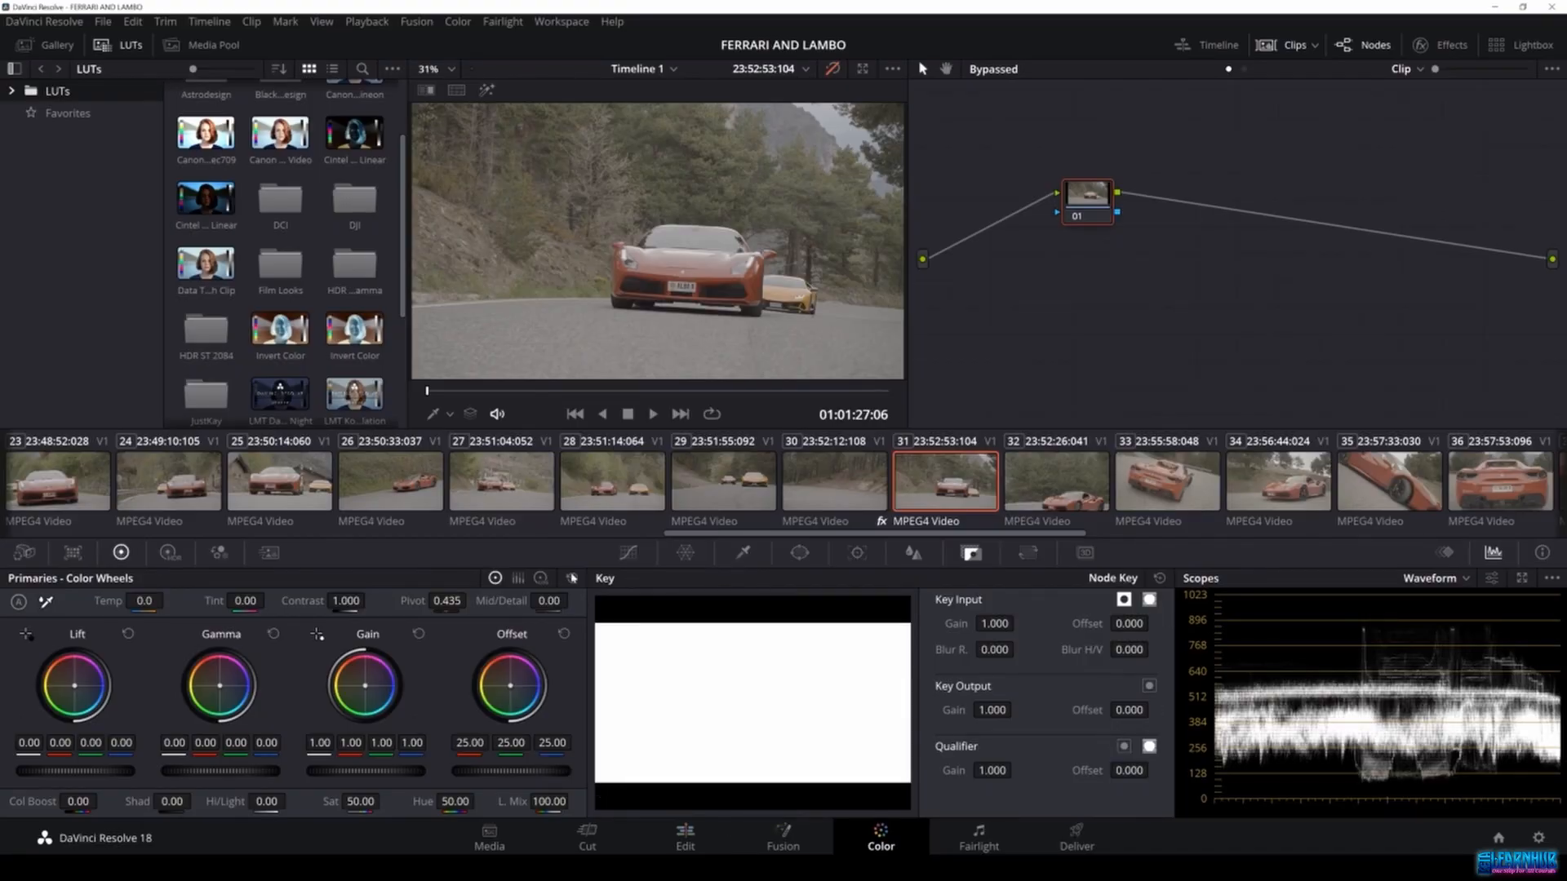
pyautogui.click(628, 554)
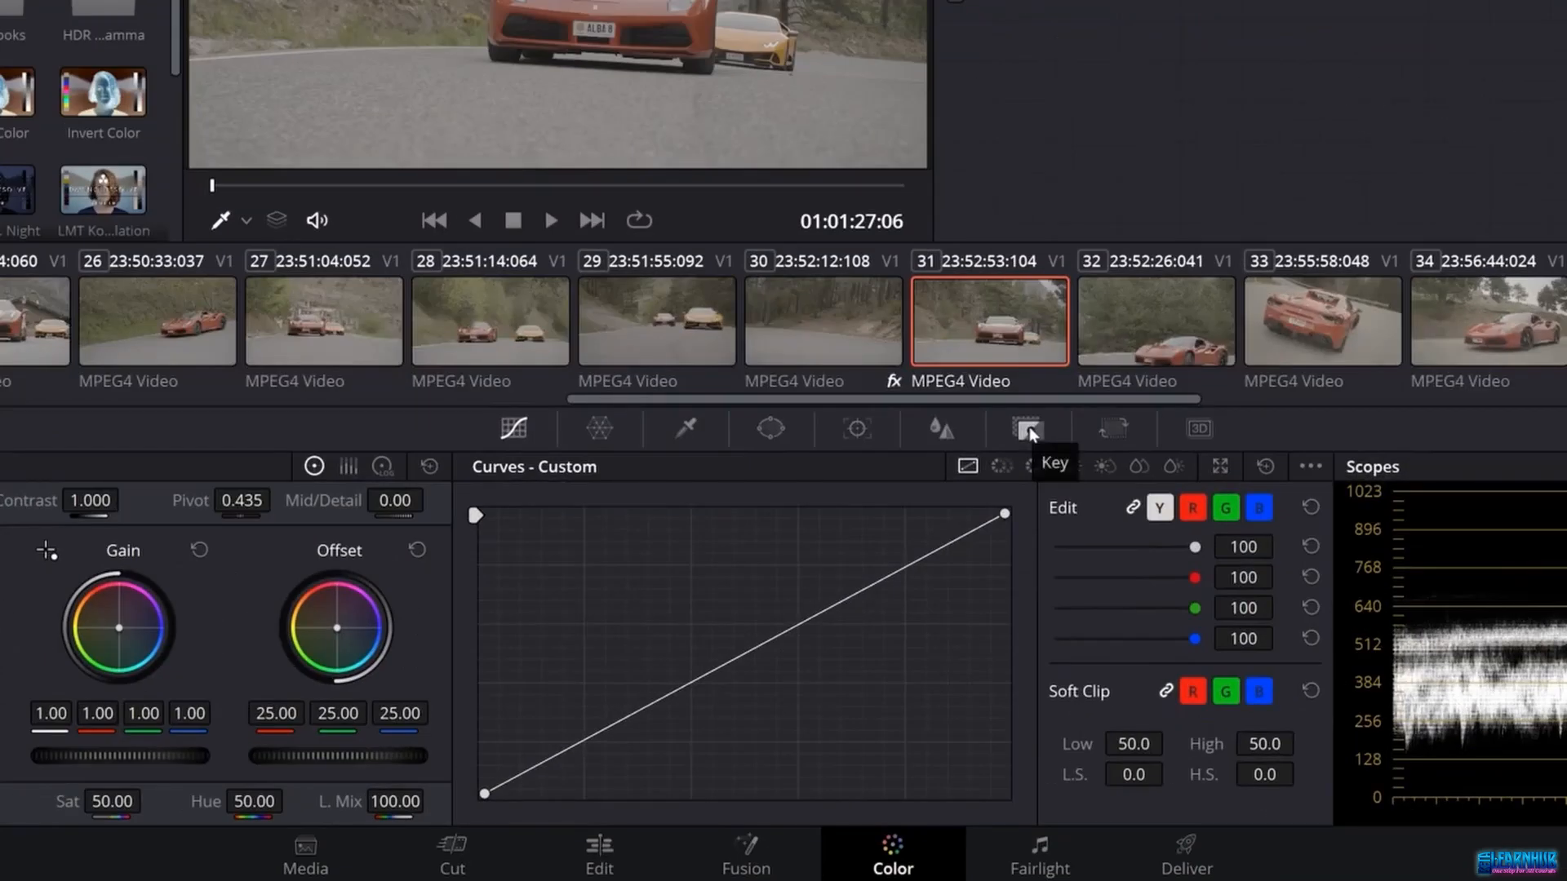
pyautogui.click(971, 554)
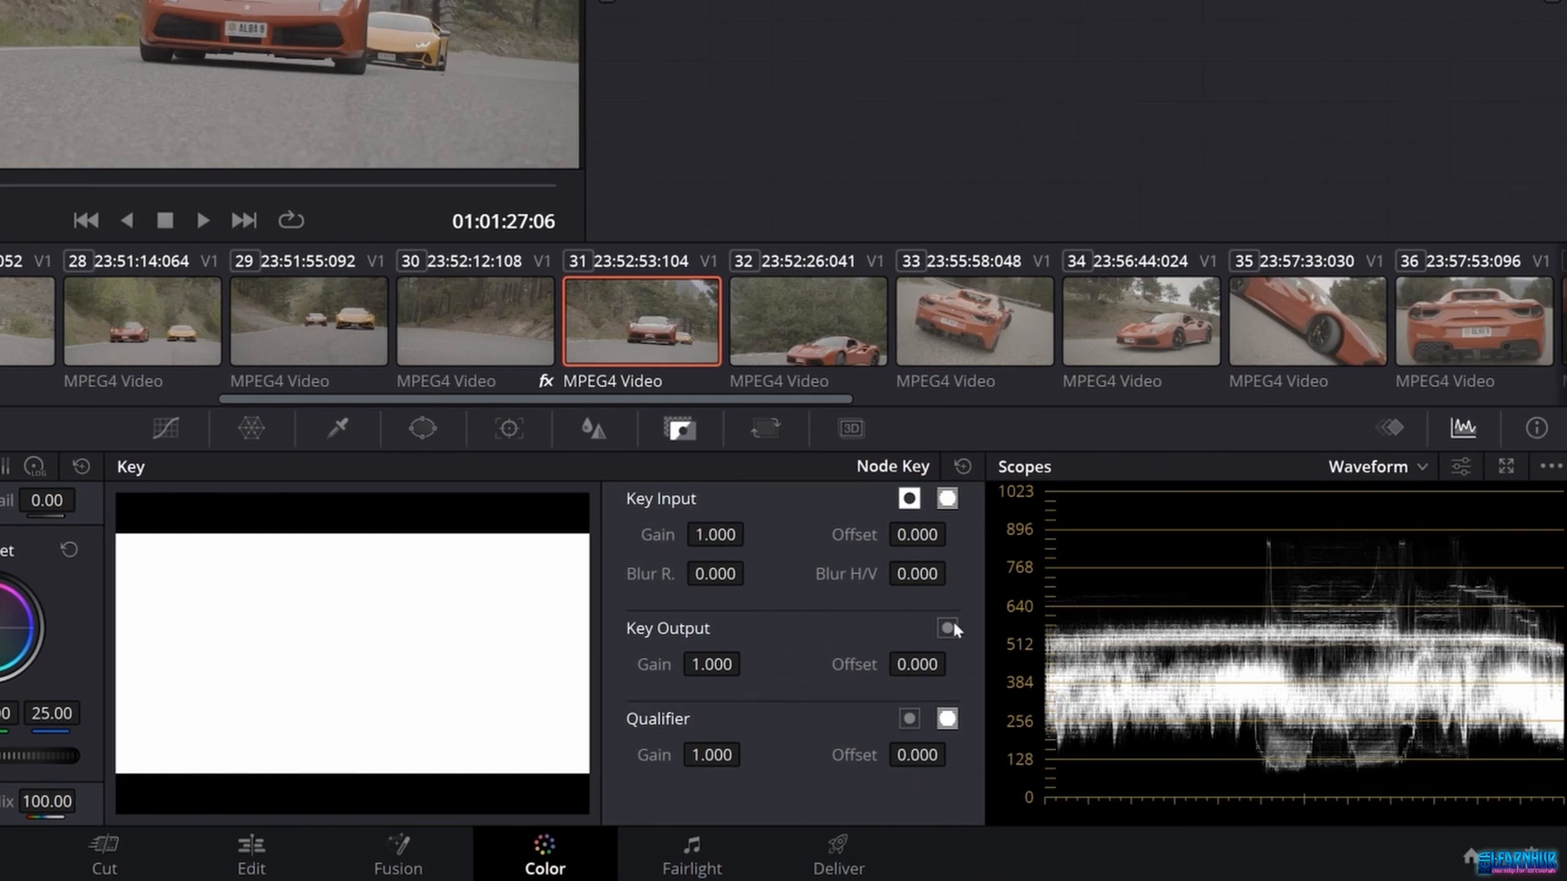
# Choose the Waveform scope and try its 12-bit scale style.
pyautogui.click(1422, 469)
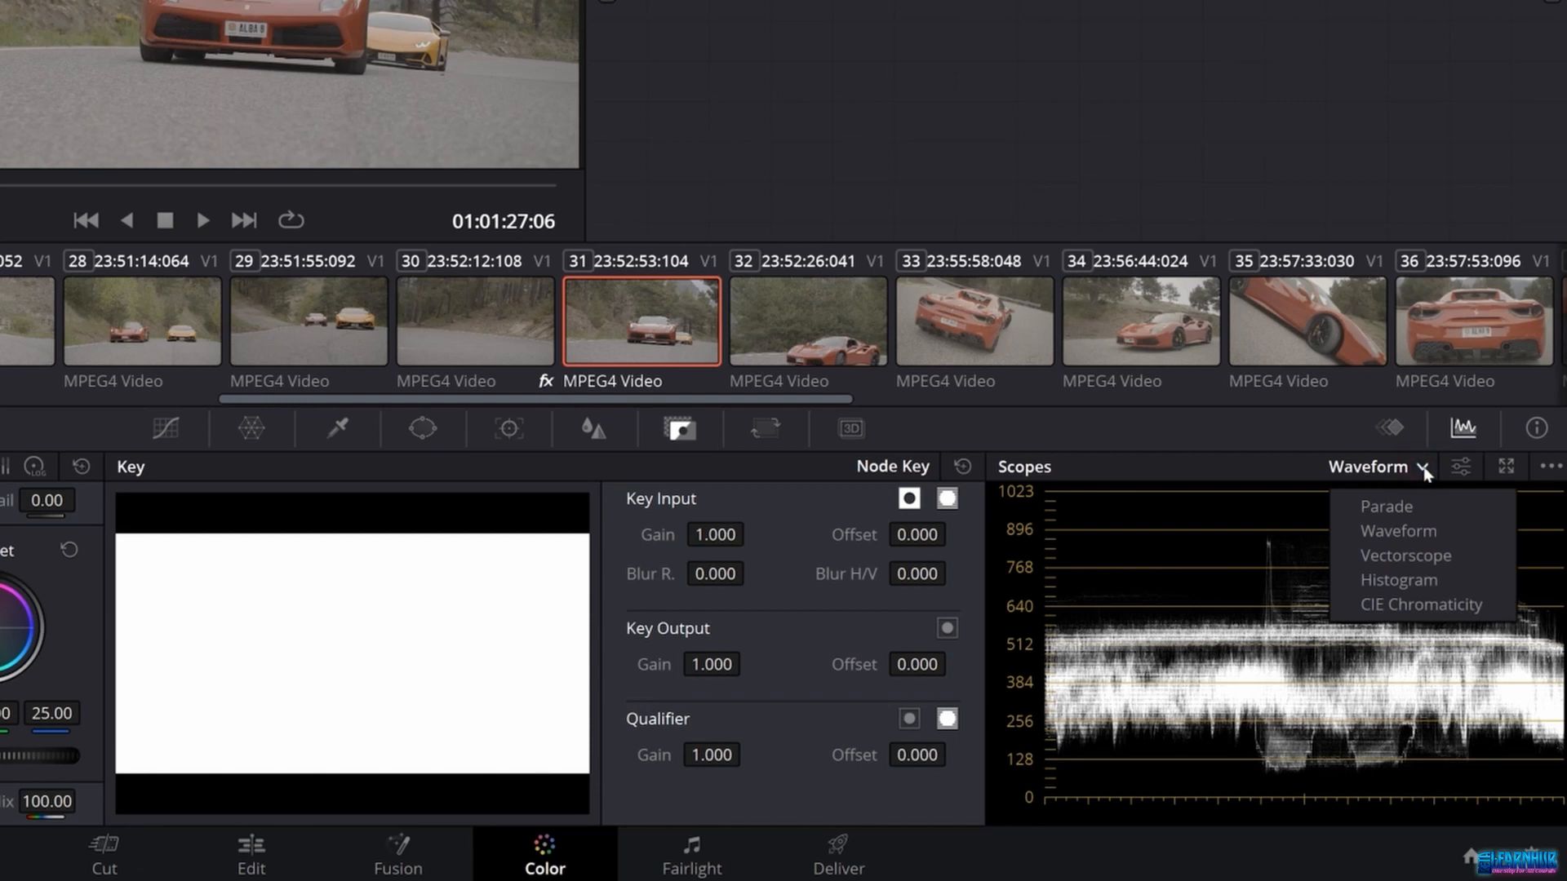
pyautogui.click(1421, 530)
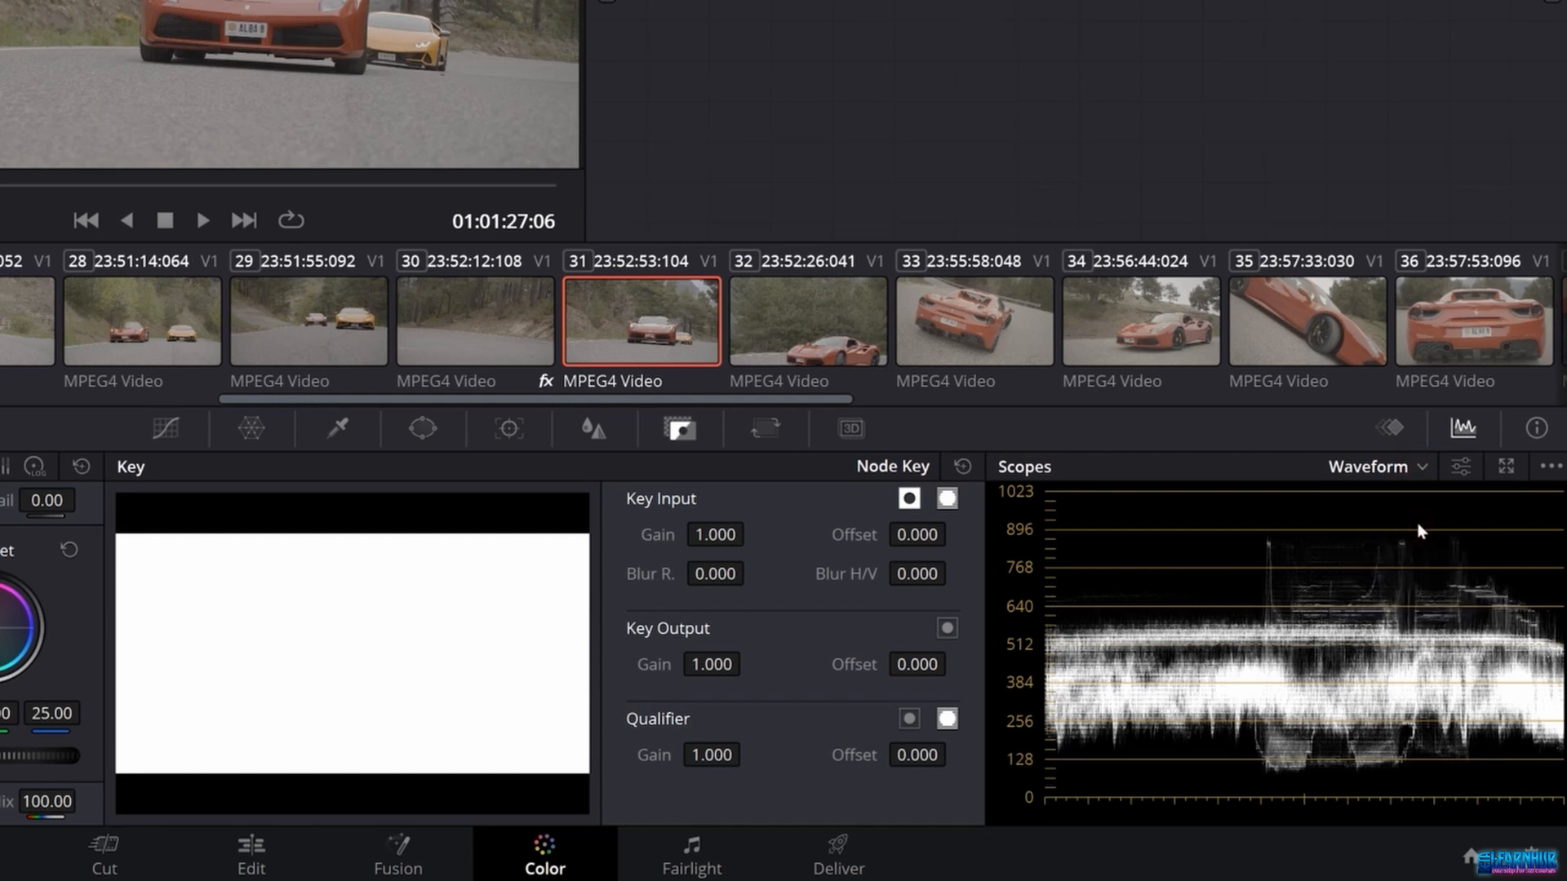
pyautogui.click(1547, 469)
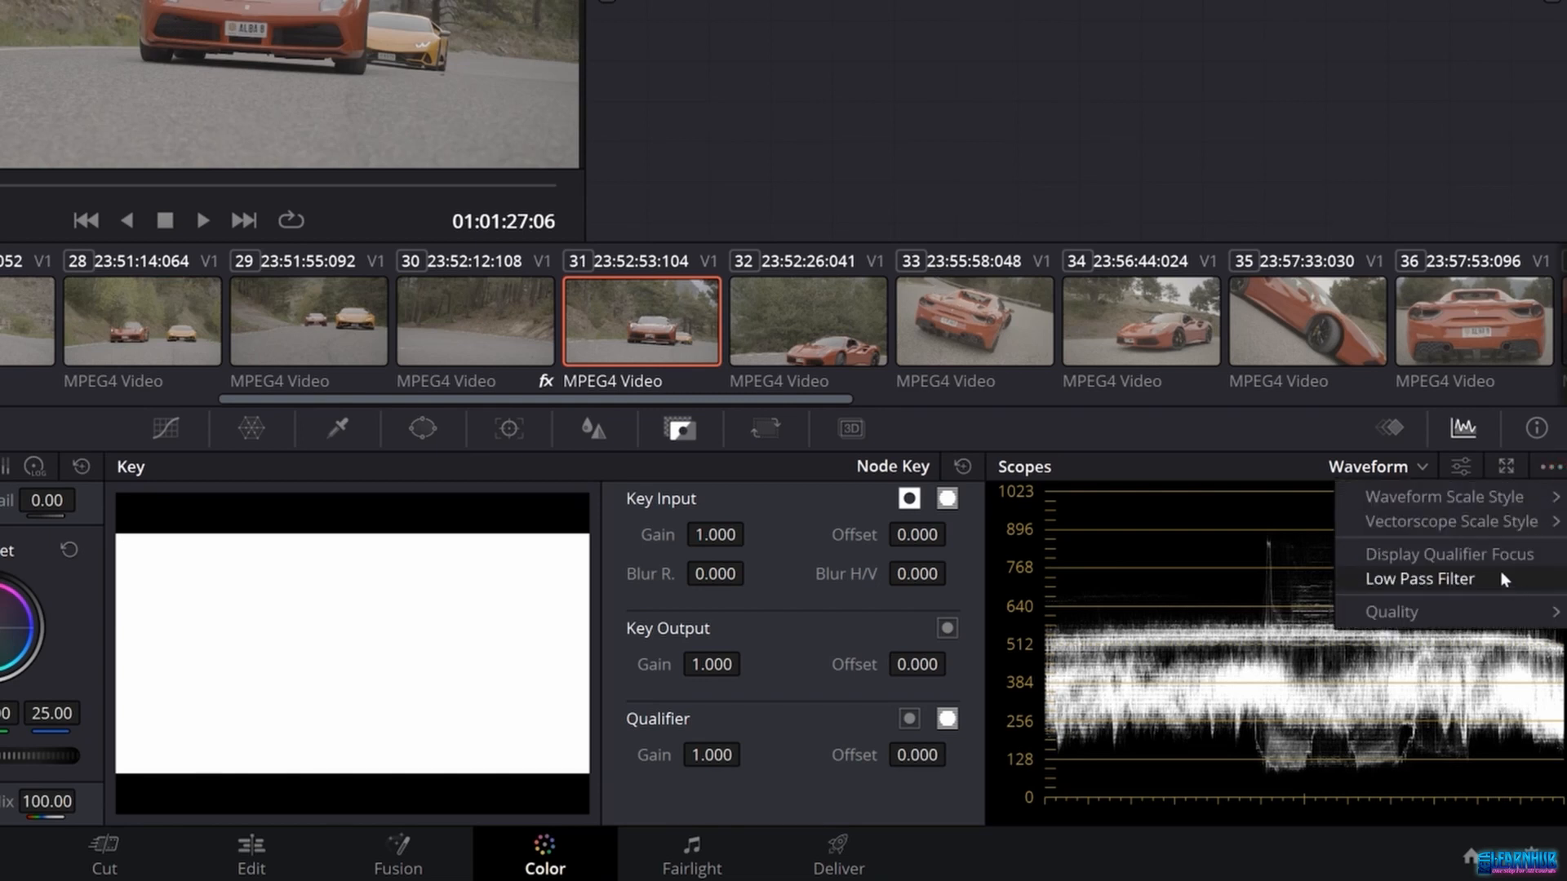
pyautogui.moveTo(1471, 501)
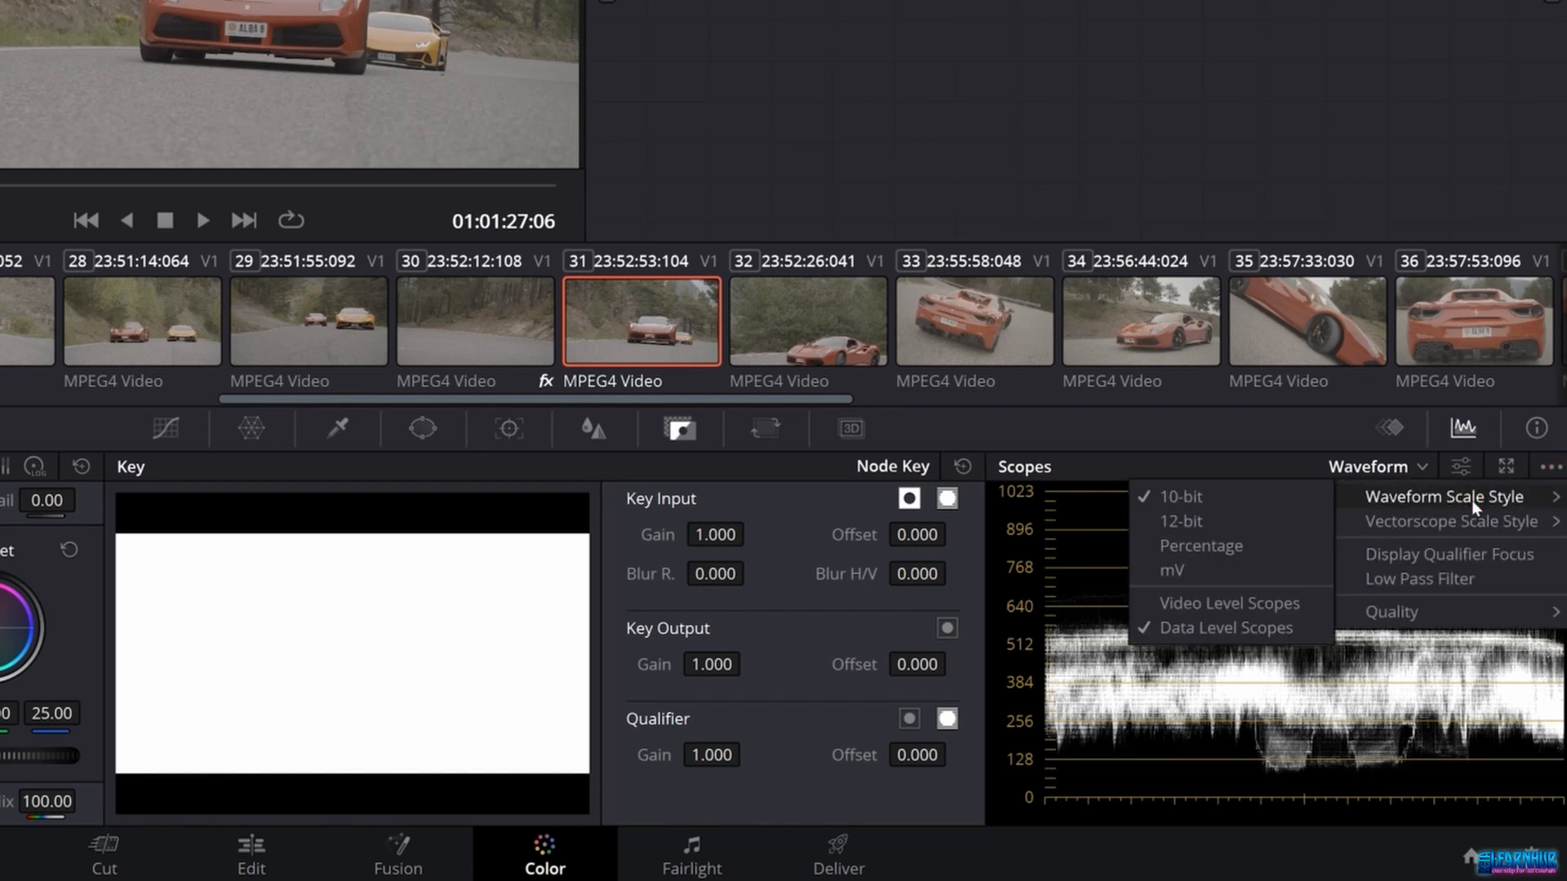
pyautogui.click(1212, 522)
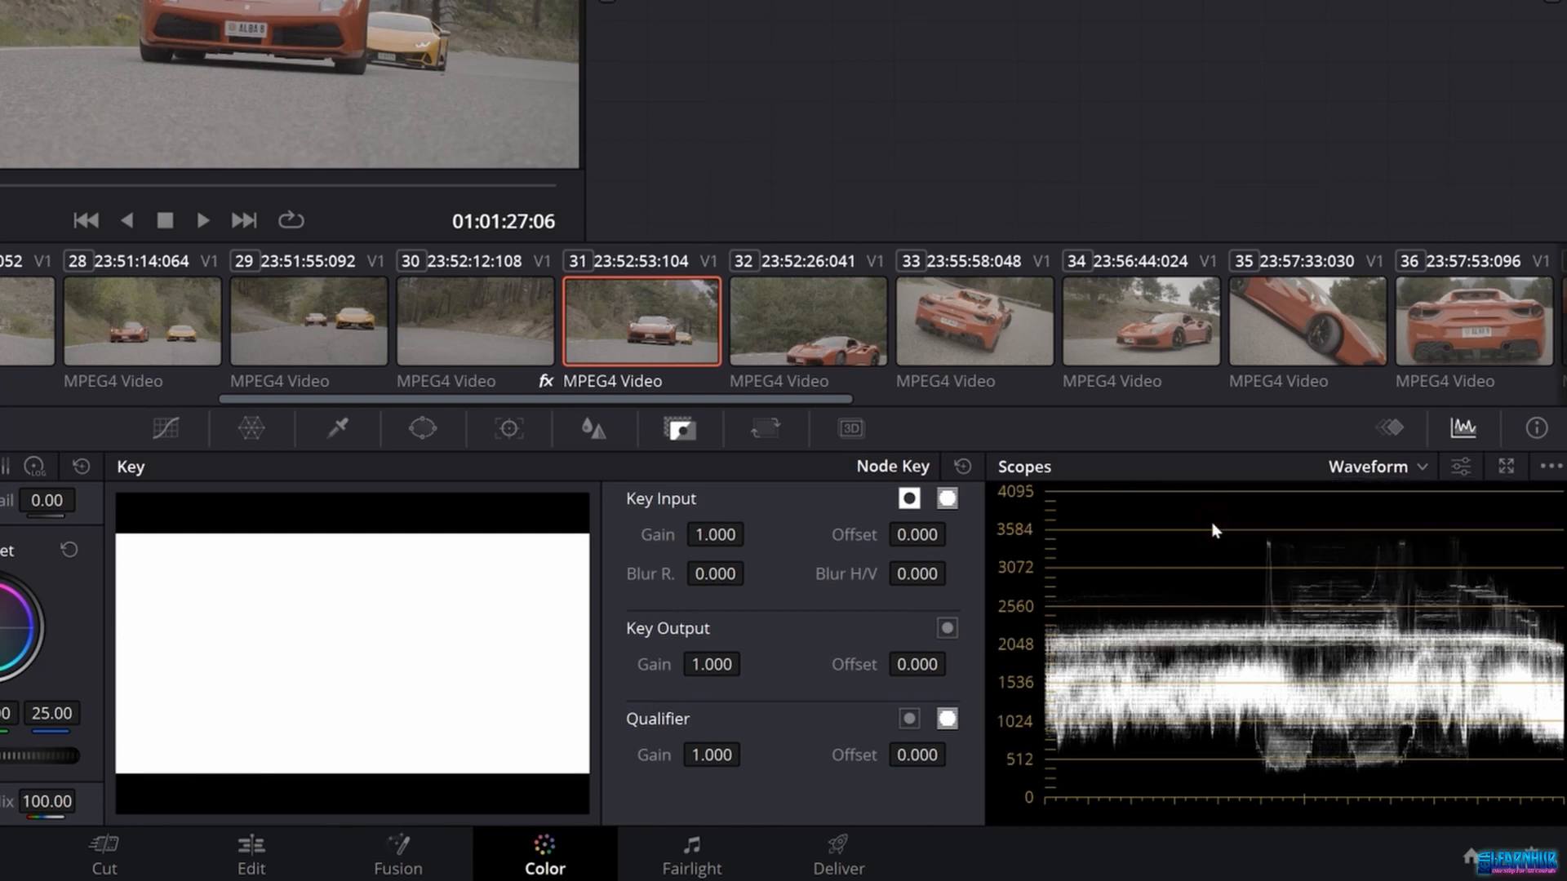
# Examine the waveform scope's RGB display in its settings, toggling the blue channel off and on.
pyautogui.click(1465, 472)
pyautogui.moveTo(1447, 344); pyautogui.dragTo(852, 350)
pyautogui.click(911, 372)
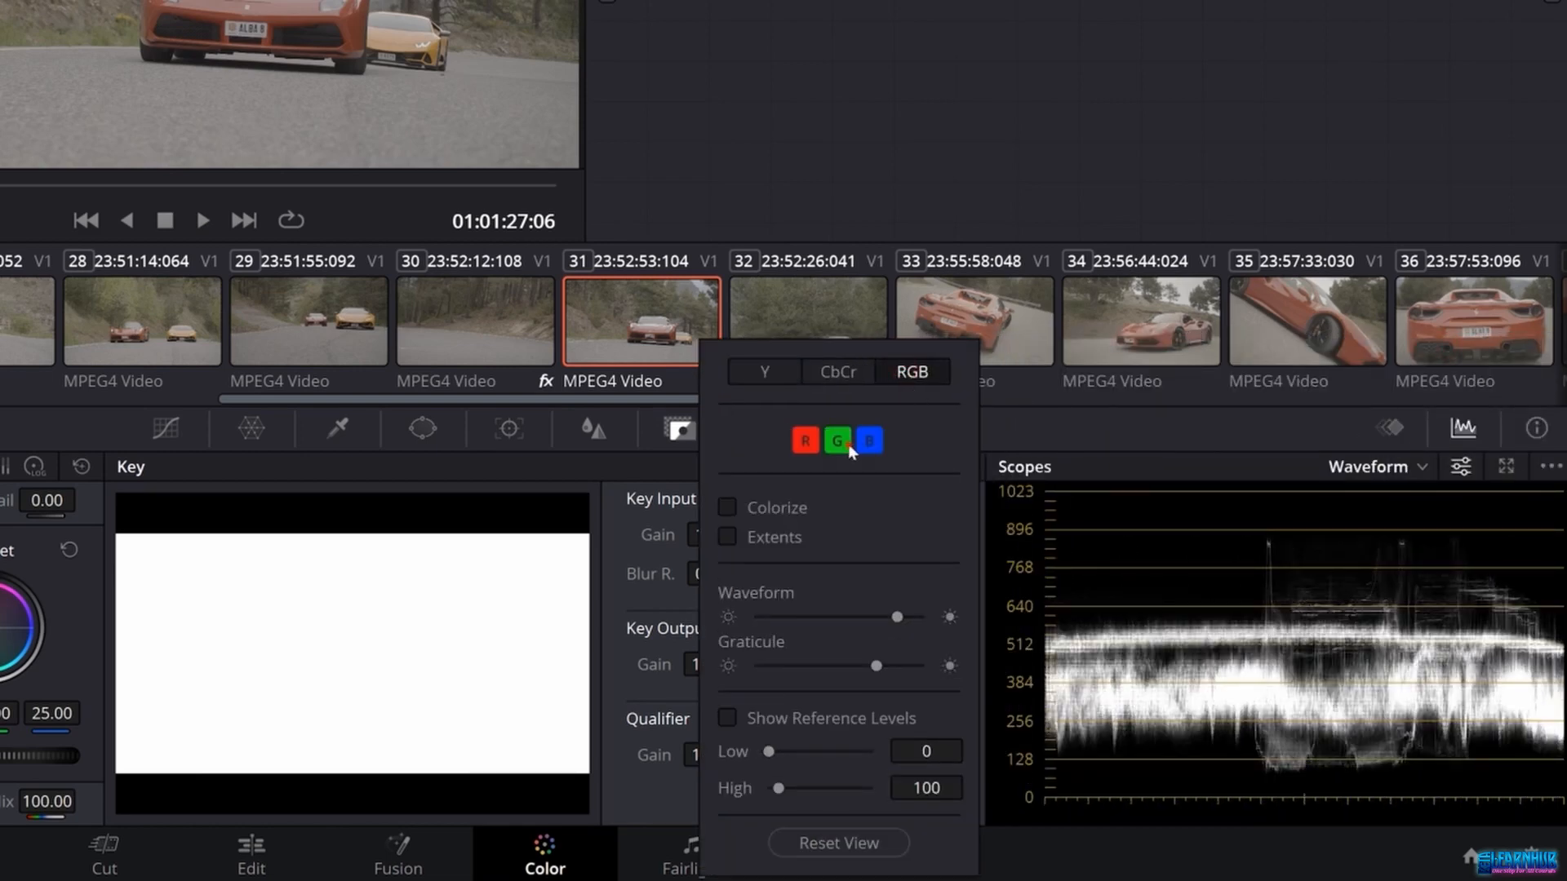
pyautogui.click(868, 440)
pyautogui.click(869, 440)
# Set the waveform scope to luminance (Y) with Colorize off, and slightly lower the waveform brightness.
pyautogui.click(769, 374)
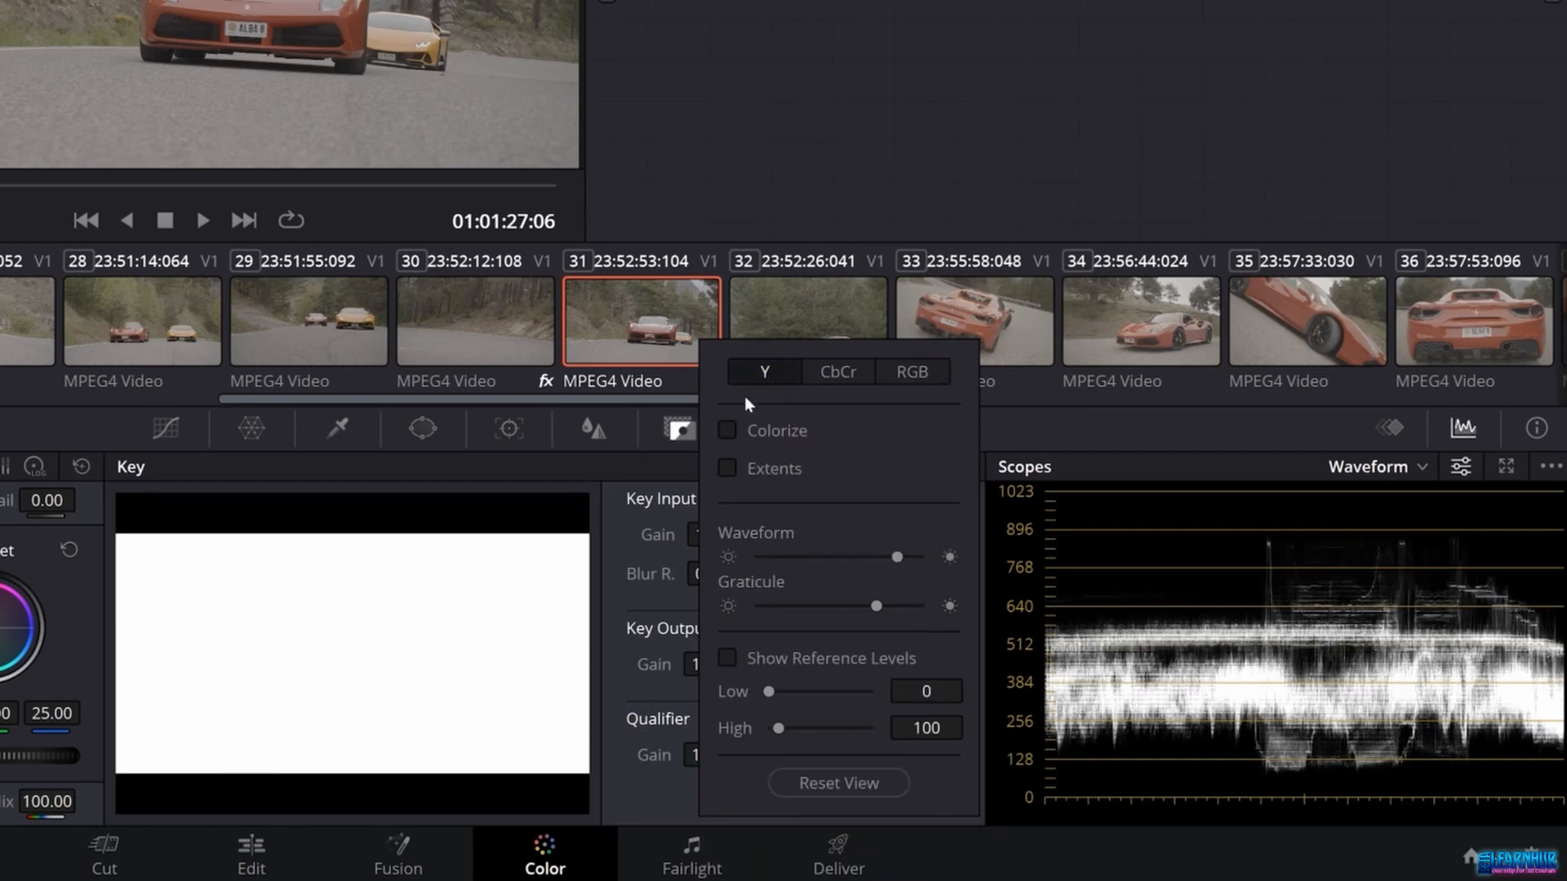
pyautogui.click(767, 437)
pyautogui.click(767, 439)
pyautogui.moveTo(898, 558)
pyautogui.mouseDown()
pyautogui.moveTo(818, 559)
pyautogui.moveTo(893, 555)
pyautogui.moveTo(872, 559)
pyautogui.moveTo(932, 605)
pyautogui.moveTo(776, 609)
pyautogui.moveTo(912, 605)
pyautogui.moveTo(863, 610)
pyautogui.moveTo(878, 610)
pyautogui.mouseUp()
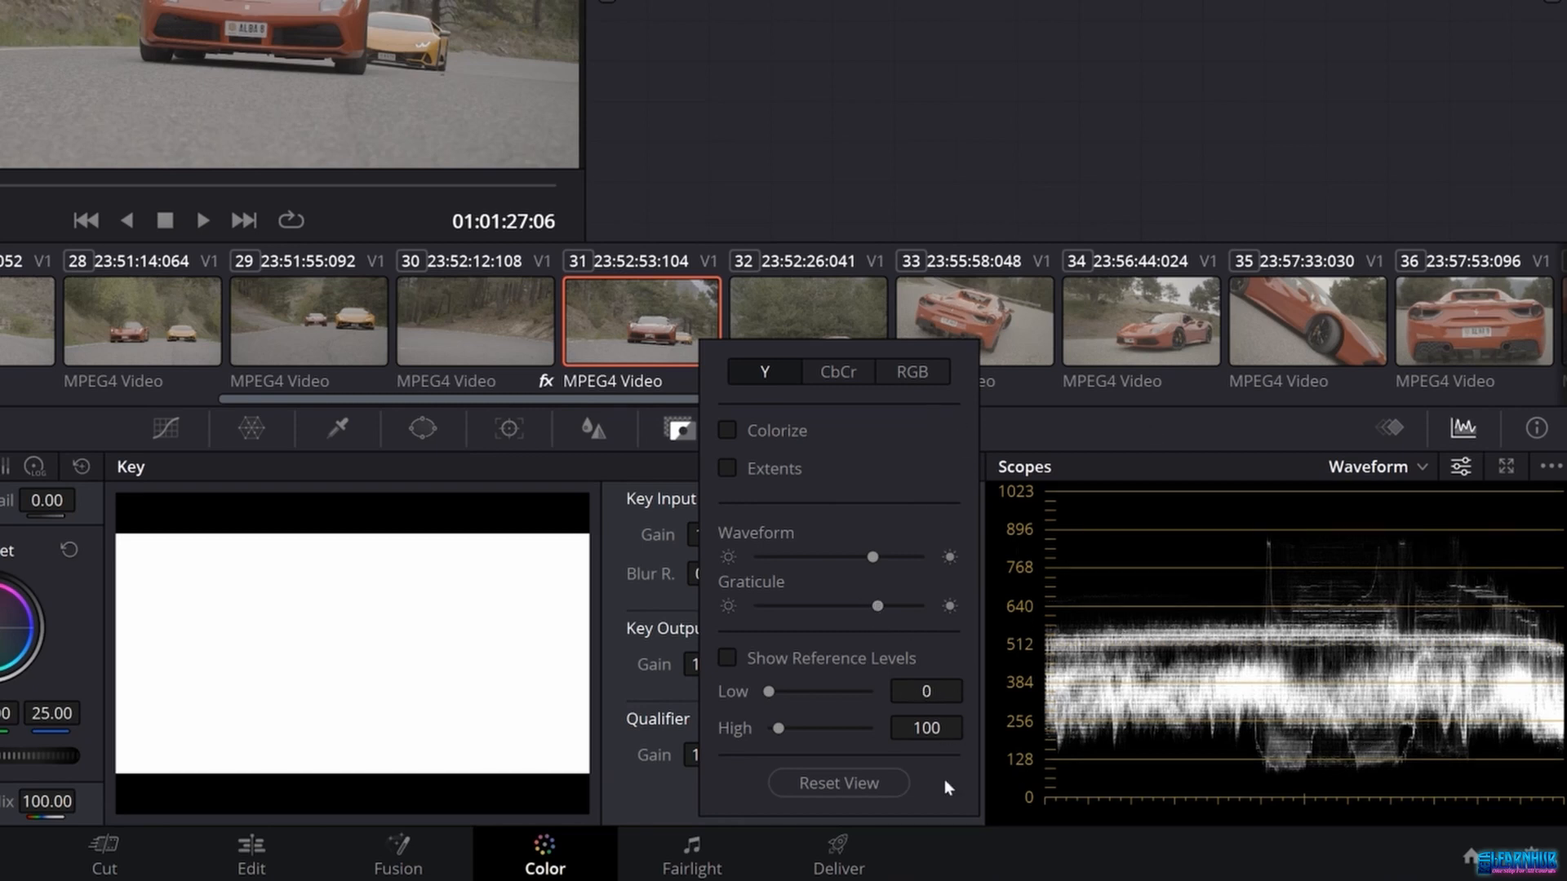
# Move node 01 closer to the graph's input, hiding the node graph and showing it again.
pyautogui.click(1016, 401)
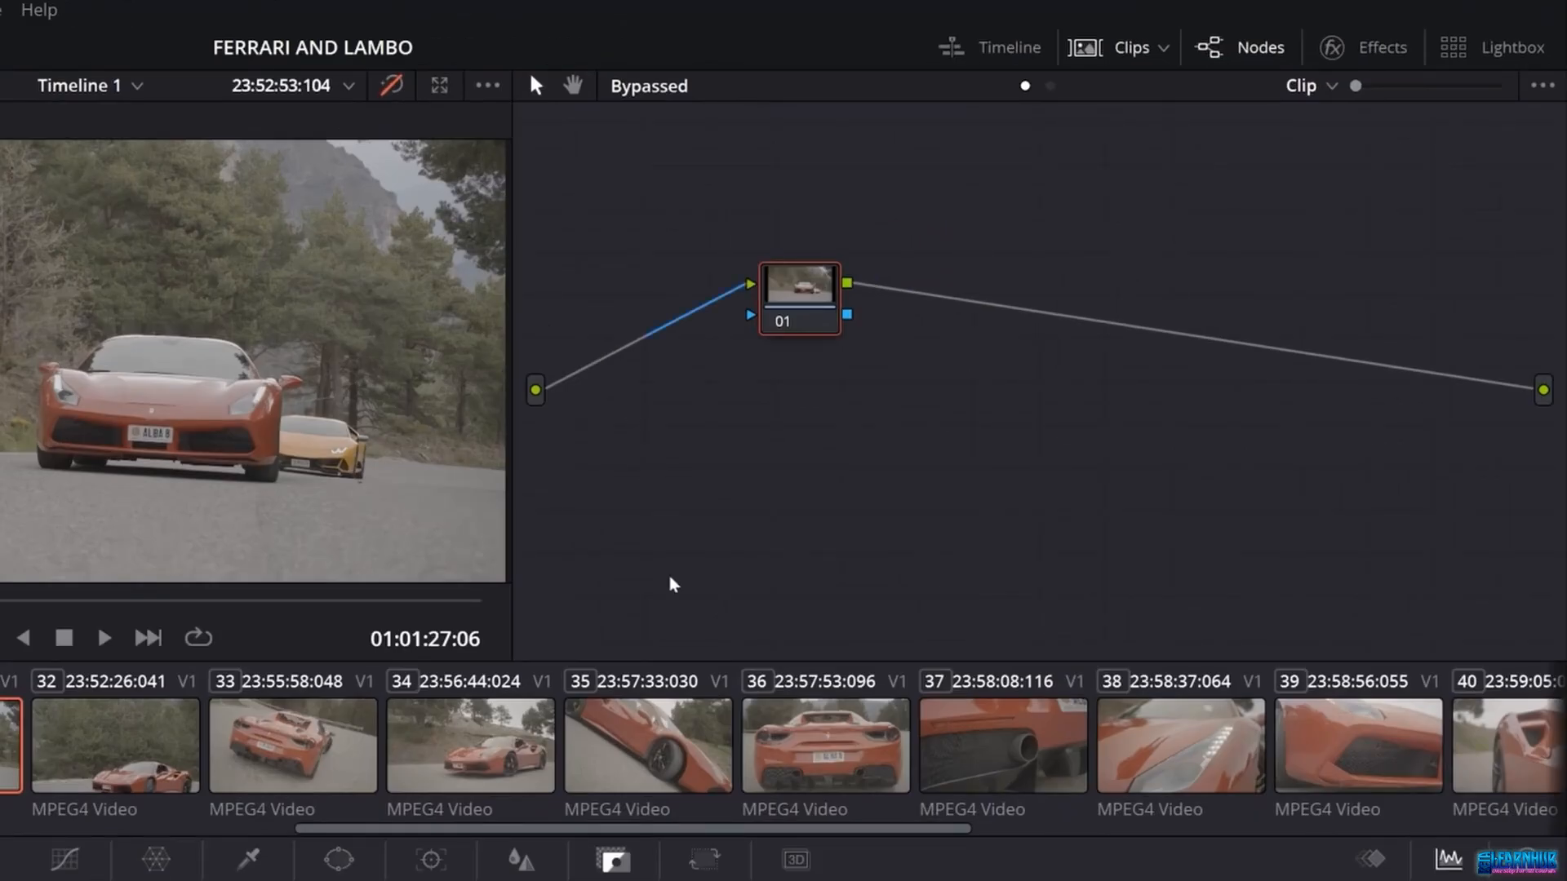
pyautogui.moveTo(797, 315); pyautogui.dragTo(658, 412)
pyautogui.click(1224, 49)
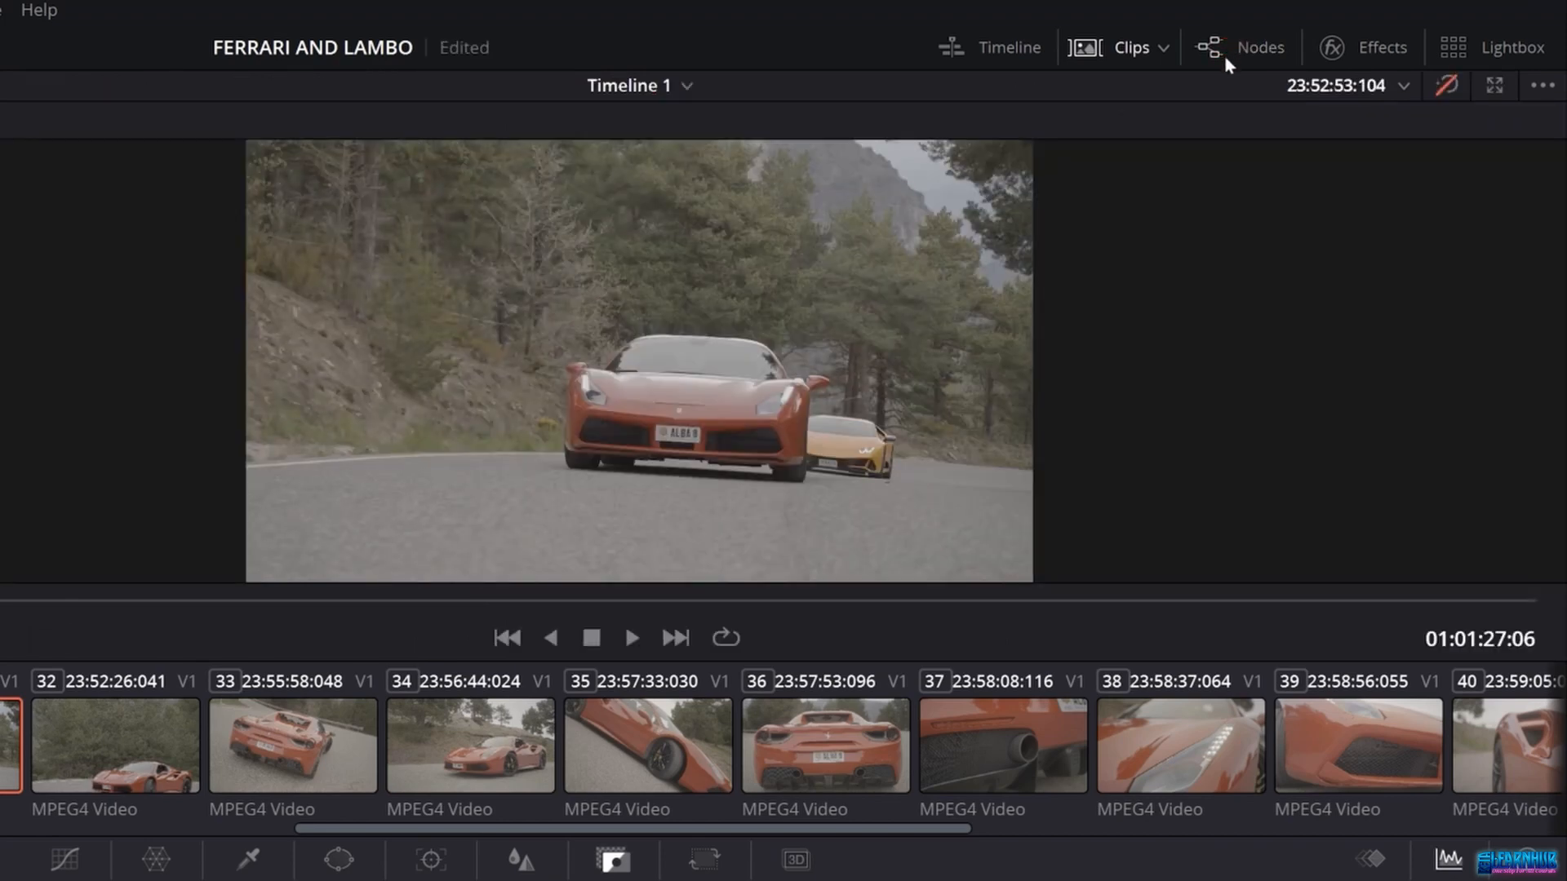
pyautogui.click(1224, 57)
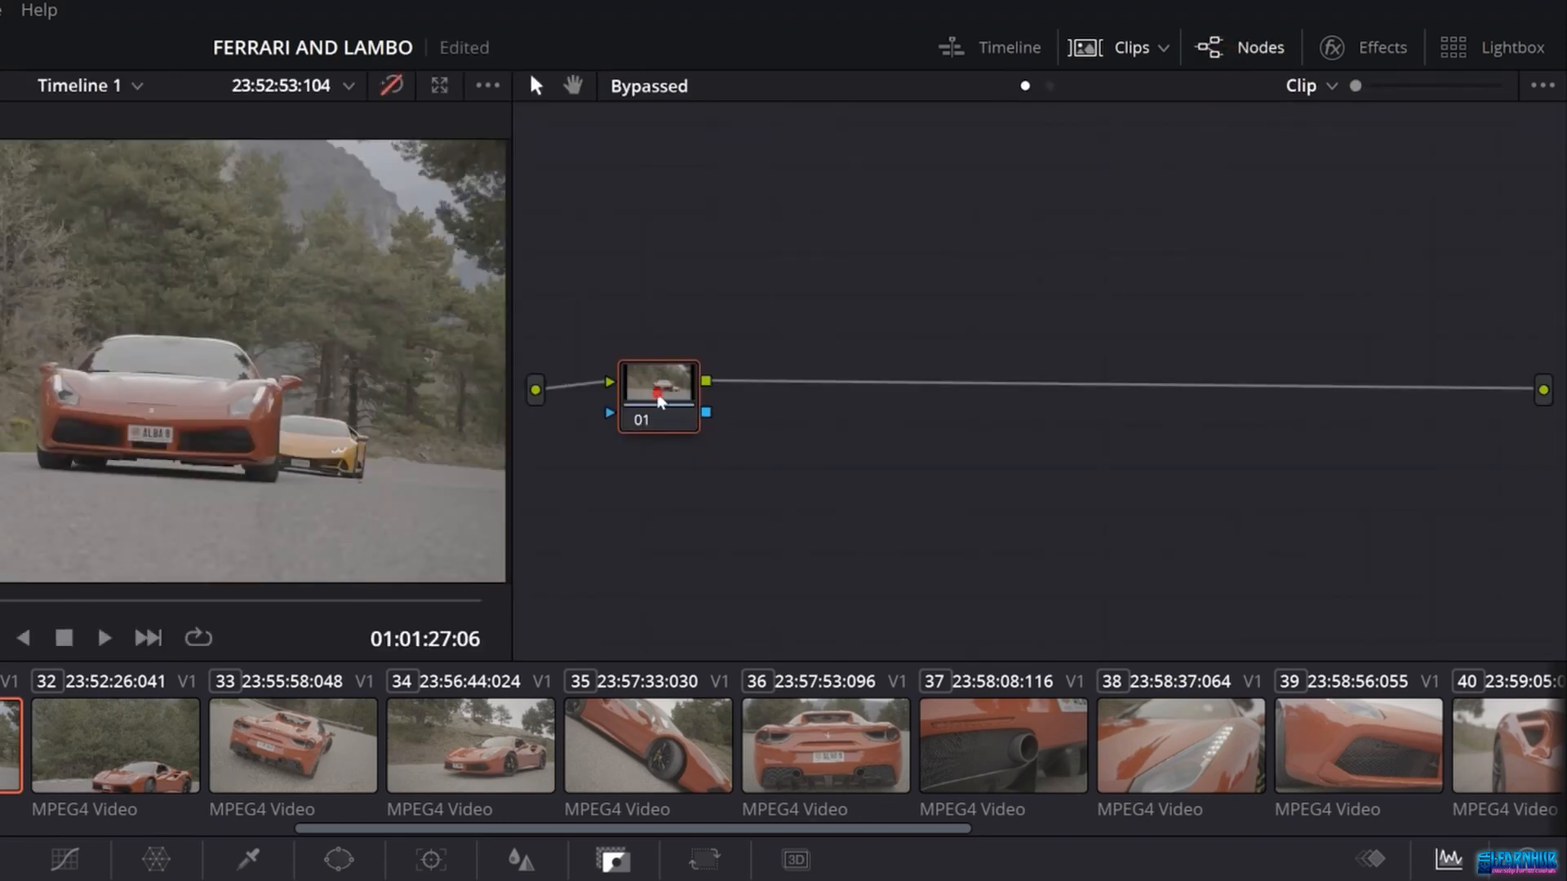
pyautogui.moveTo(659, 401); pyautogui.dragTo(667, 390)
# Try adding a chain of serial nodes after node 01, and delete the added nodes until only node 01 remains.
pyautogui.hotkey('alt', 's')
pyautogui.hotkey('alt', 's')
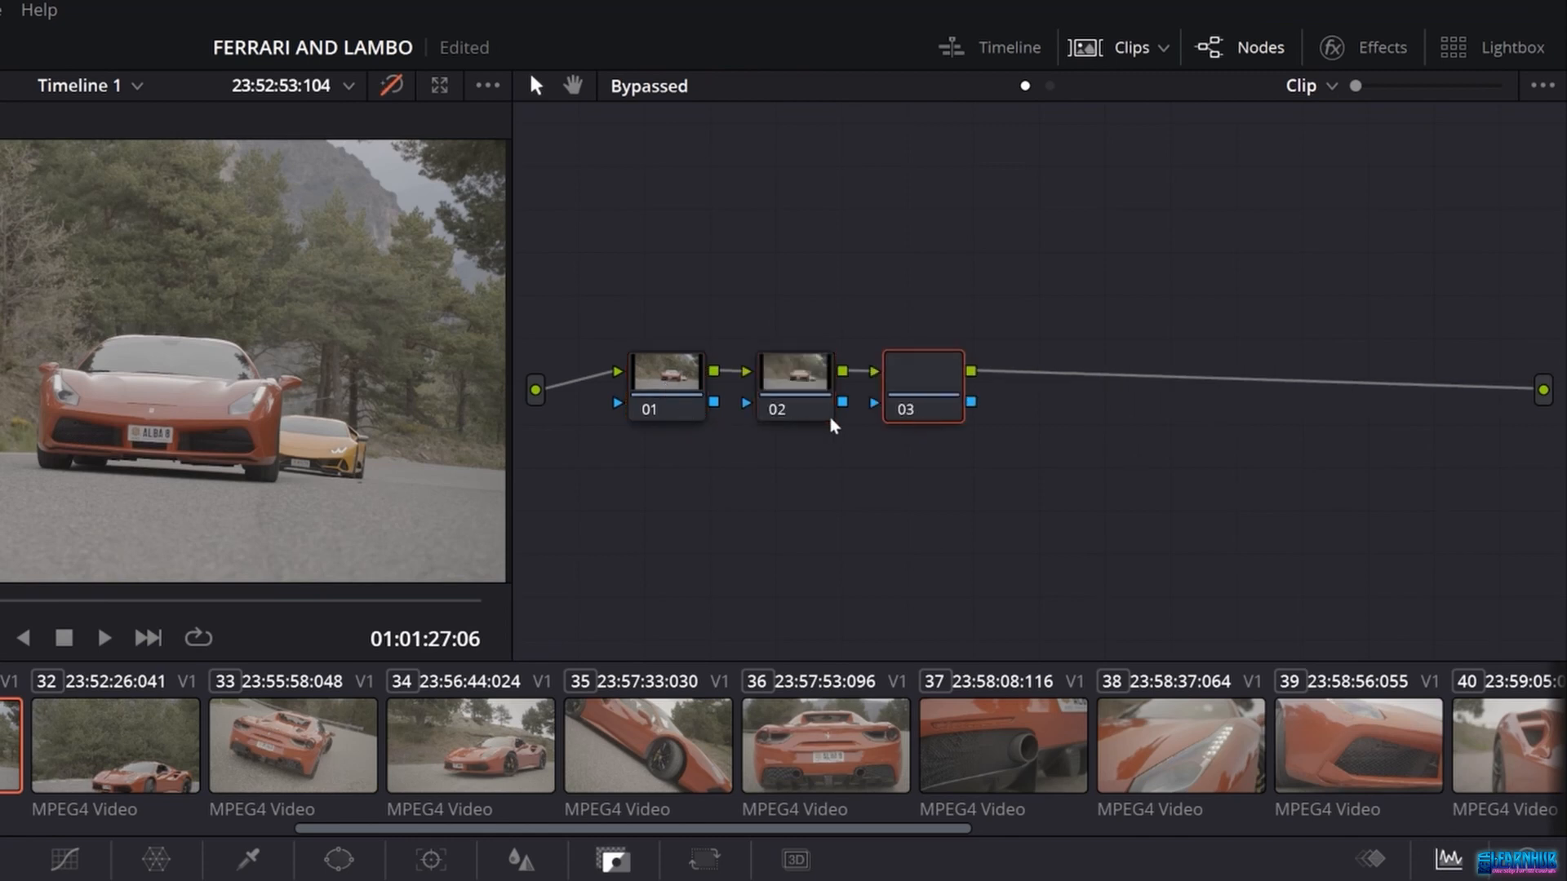
pyautogui.hotkey('alt', 's')
pyautogui.hotkey('alt', 's')
pyautogui.press('Delete')
pyautogui.press('Delete')
pyautogui.press('Delete')
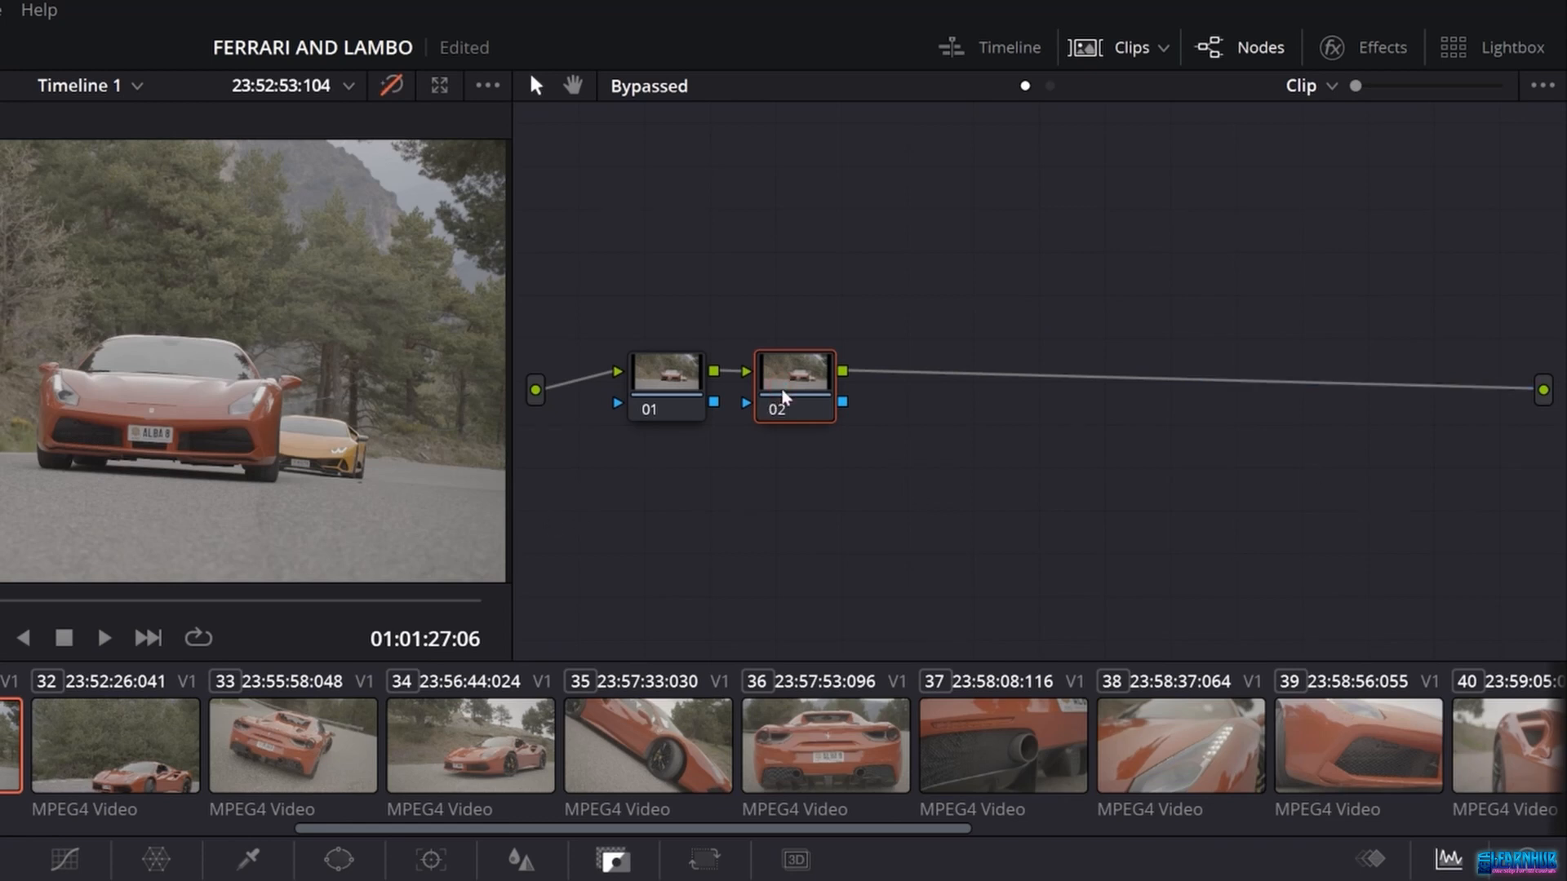
pyautogui.hotkey('ctrl', 's')
pyautogui.press('Delete')
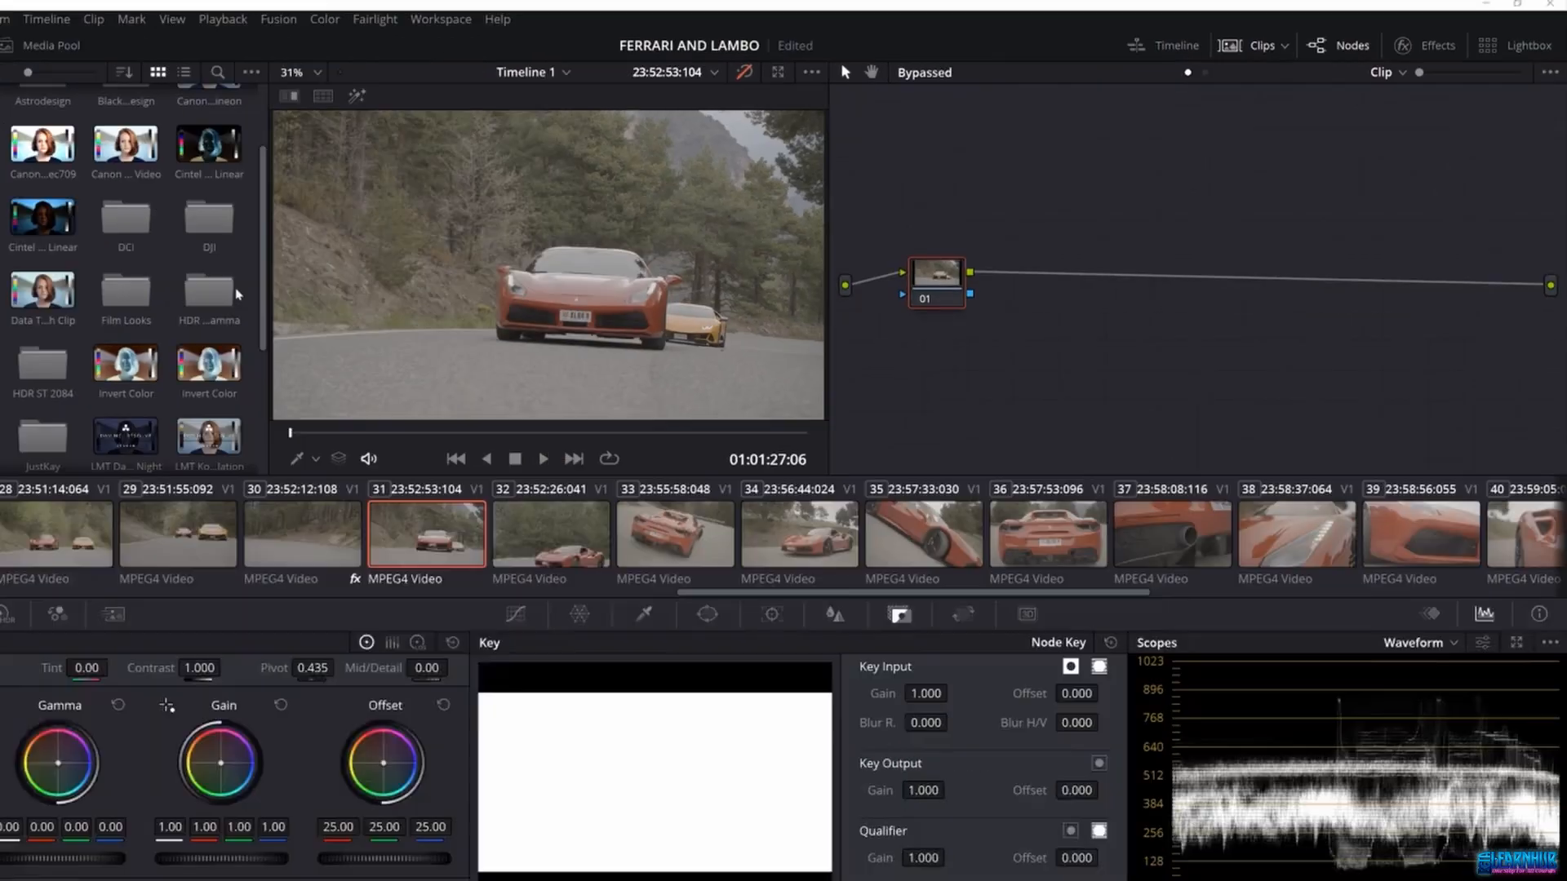
# Return to clip 31 at 01:01:27:22, try a small Gain wheel shift, and undo it.
pyautogui.press('space')
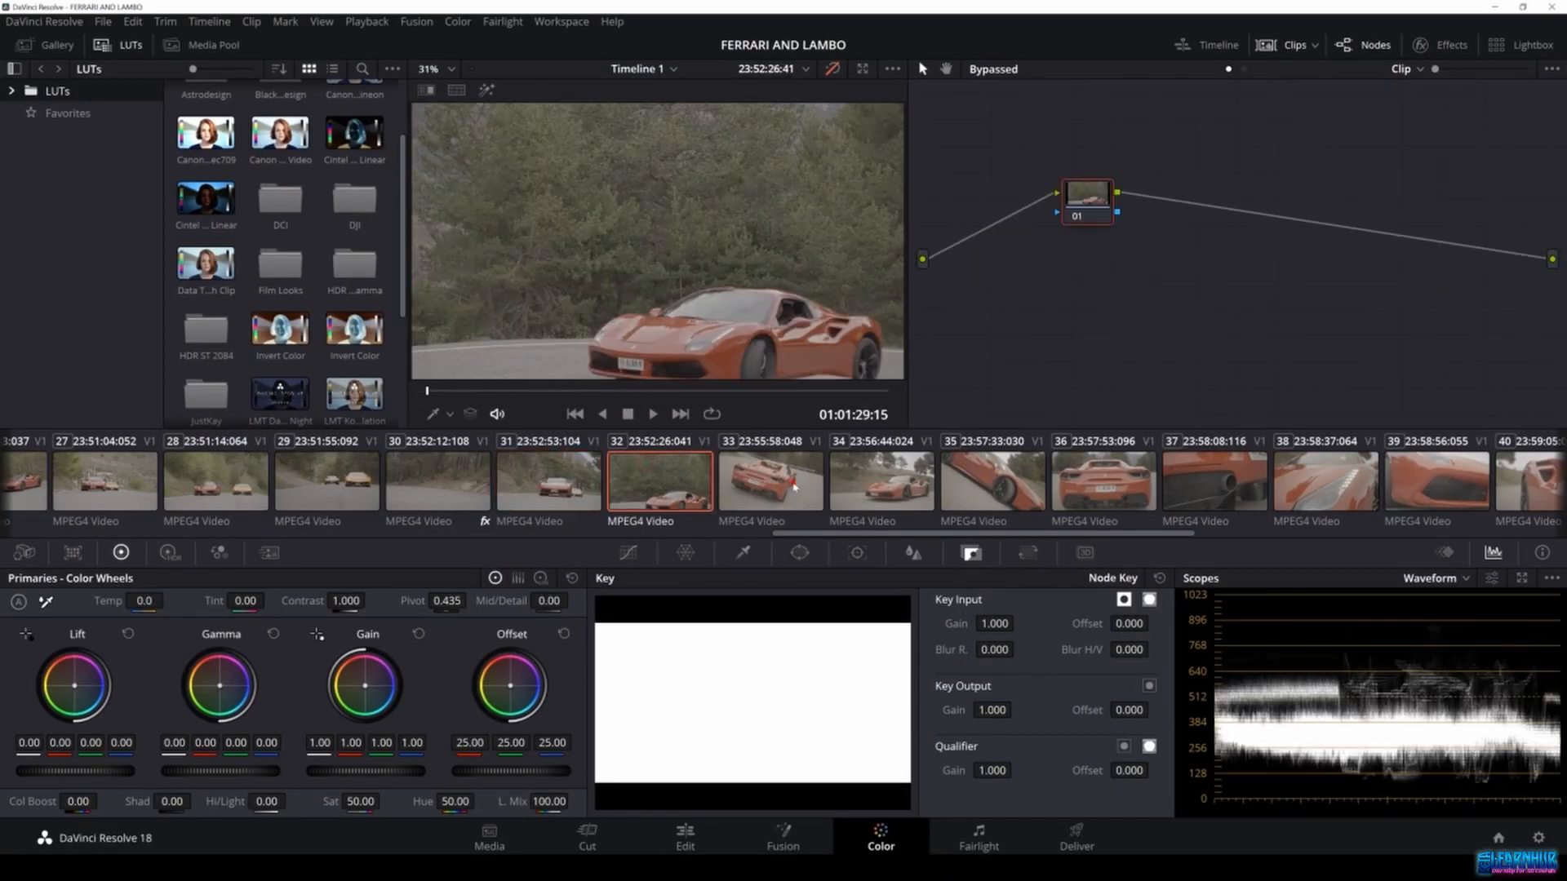
pyautogui.click(532, 480)
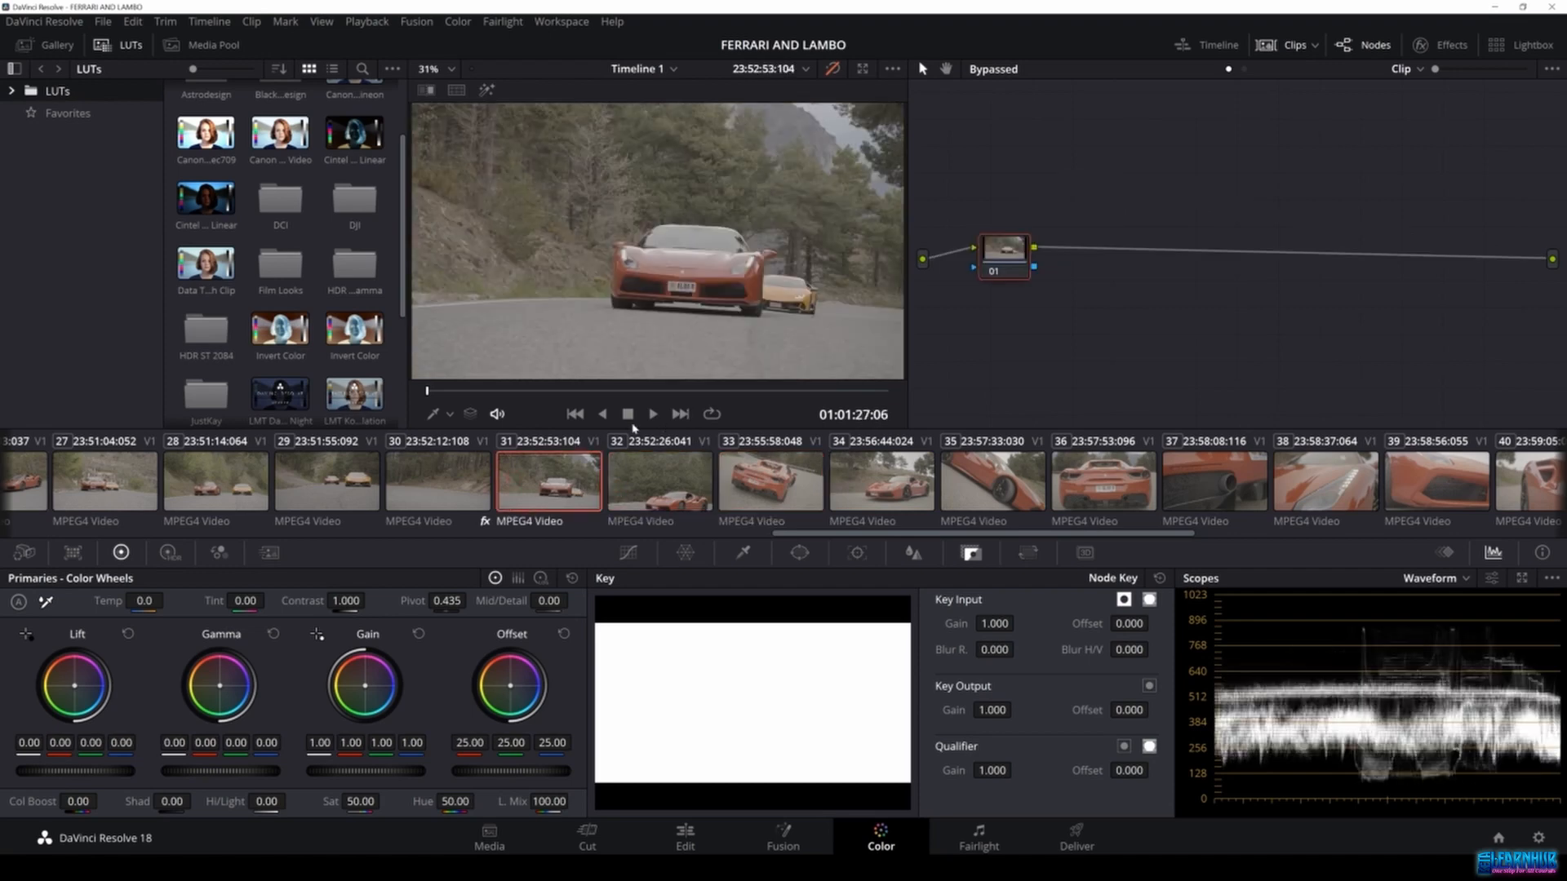
pyautogui.click(559, 391)
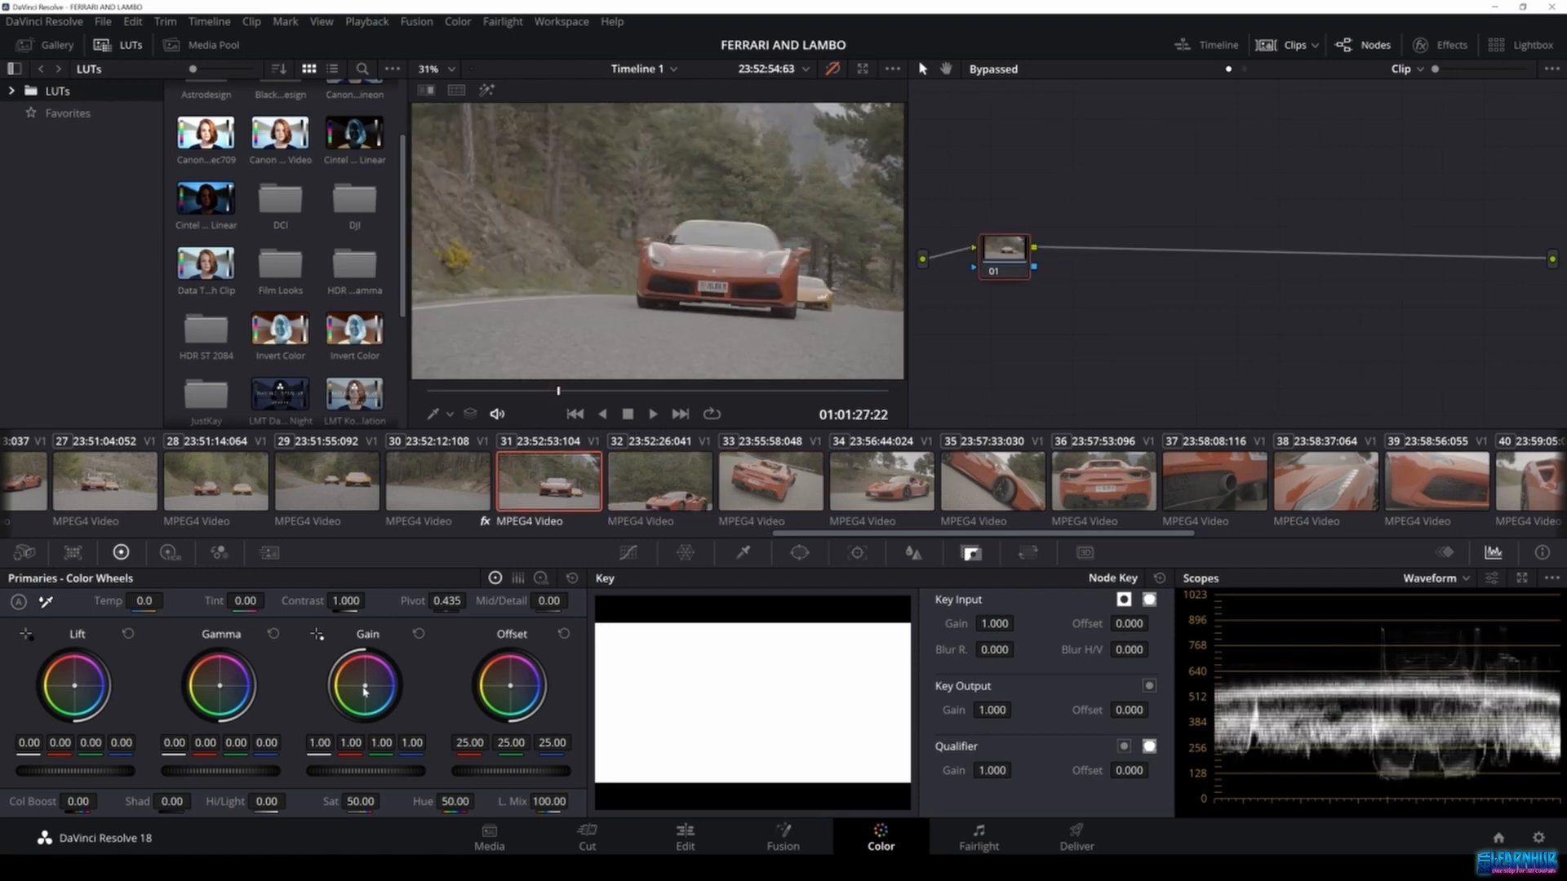
pyautogui.moveTo(364, 688); pyautogui.dragTo(363, 675)
pyautogui.hotkey('ctrl', 'z')
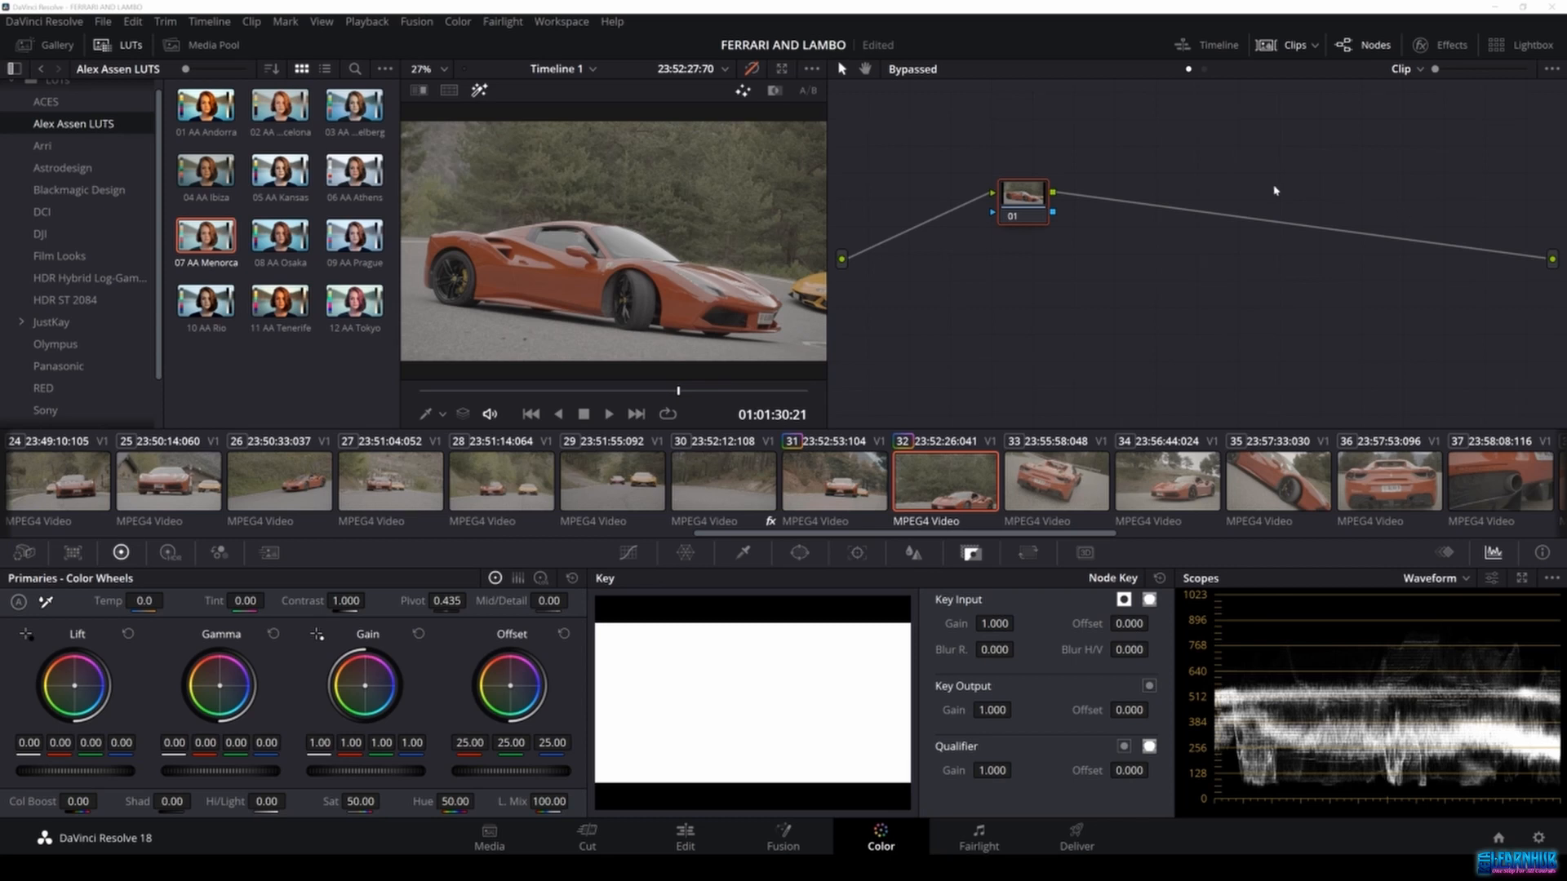
# Add two serial nodes after node 01 on clip 32 and delete the last one.
pyautogui.hotkey('alt', 's')
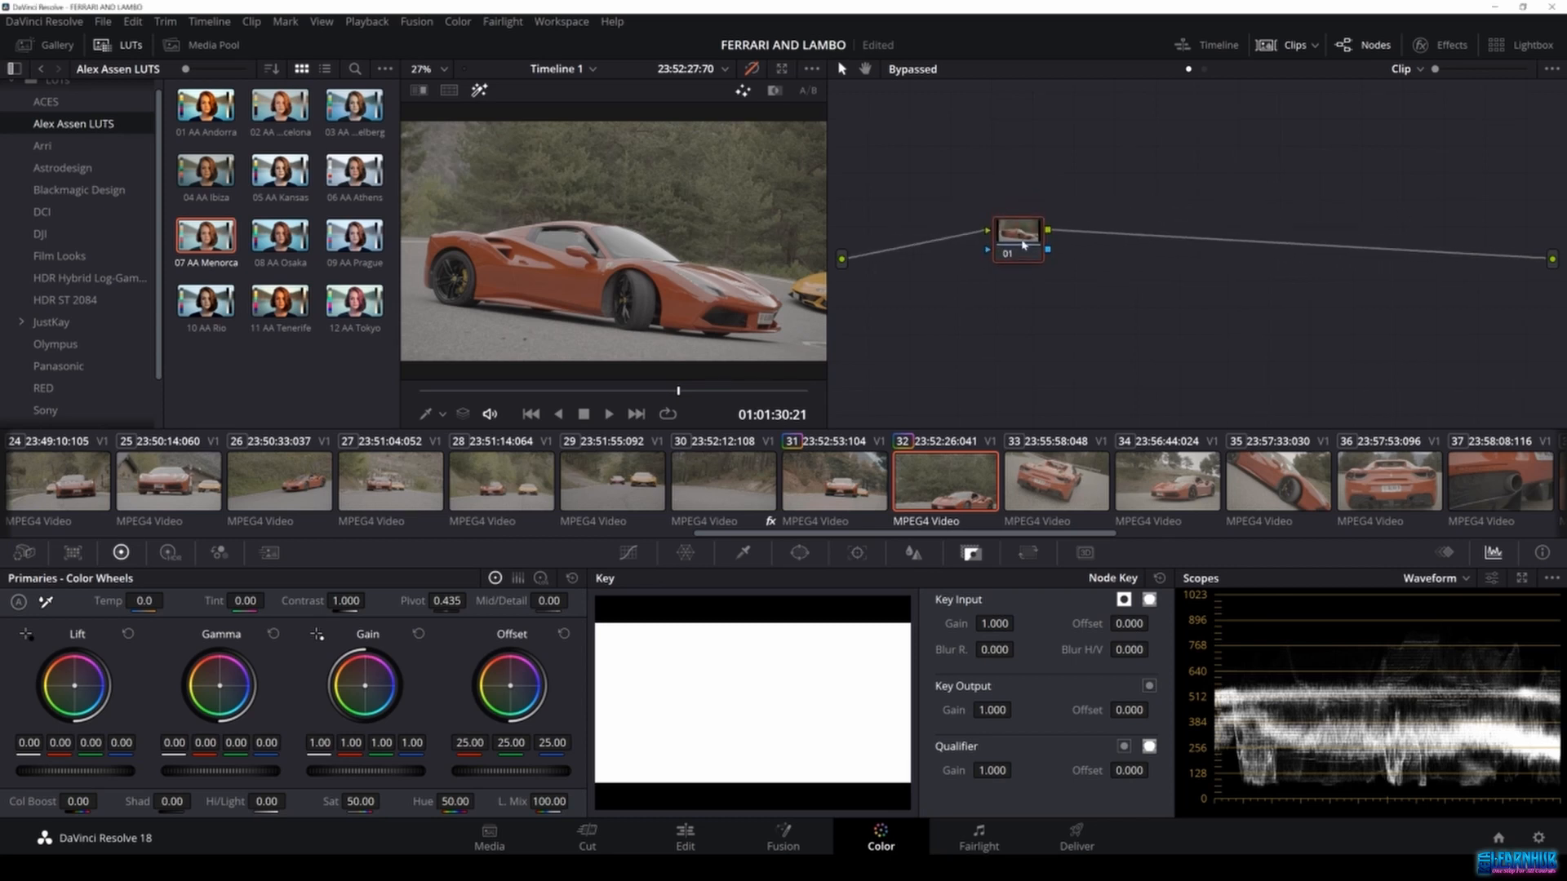
pyautogui.hotkey('alt', 's')
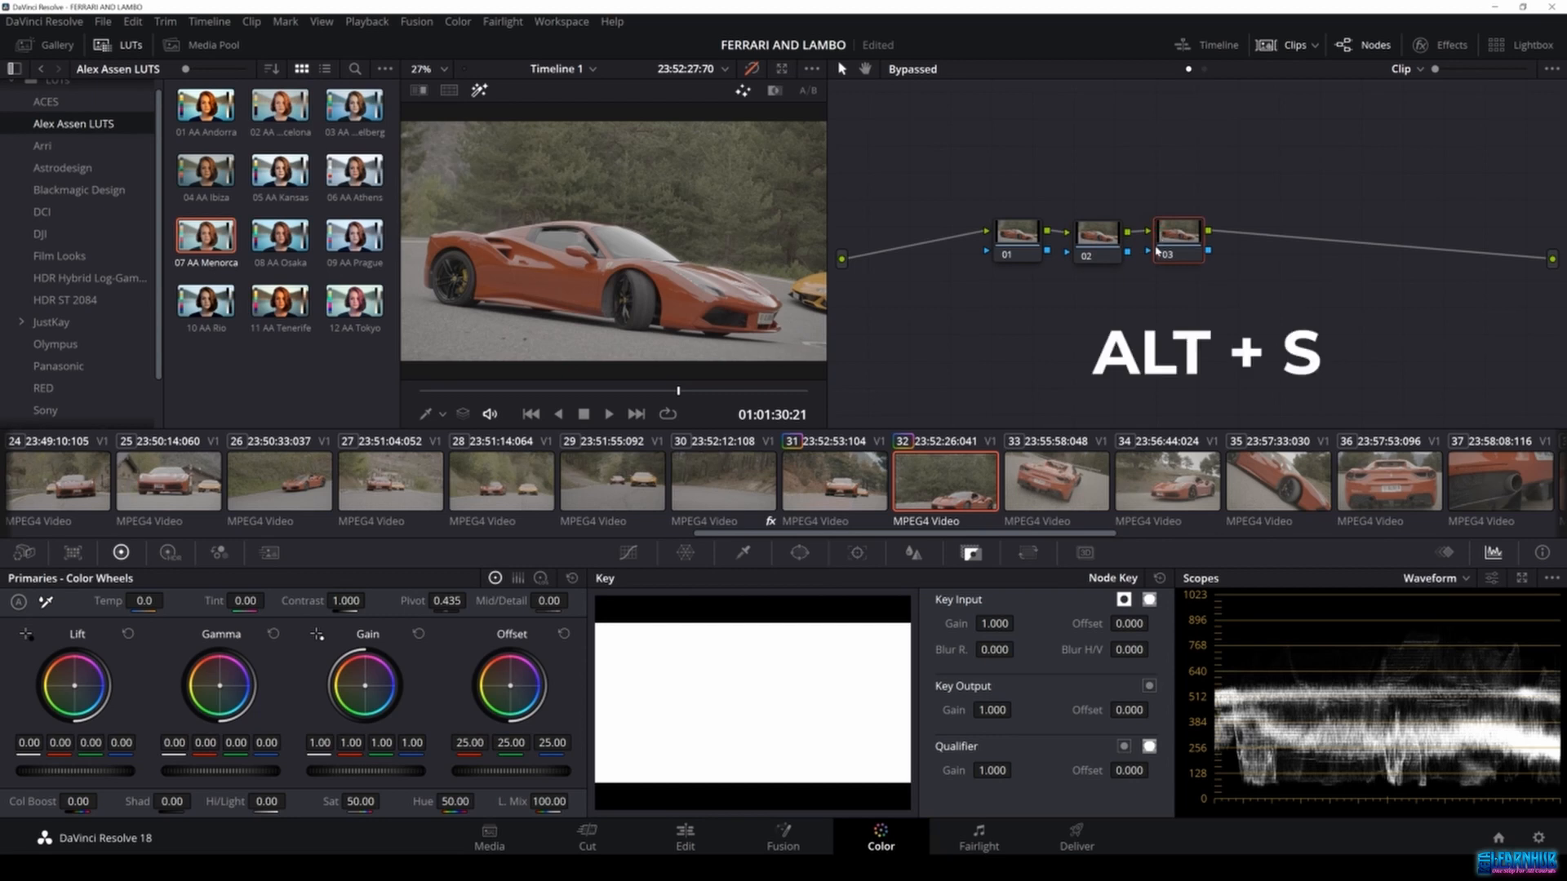
pyautogui.press('Delete')
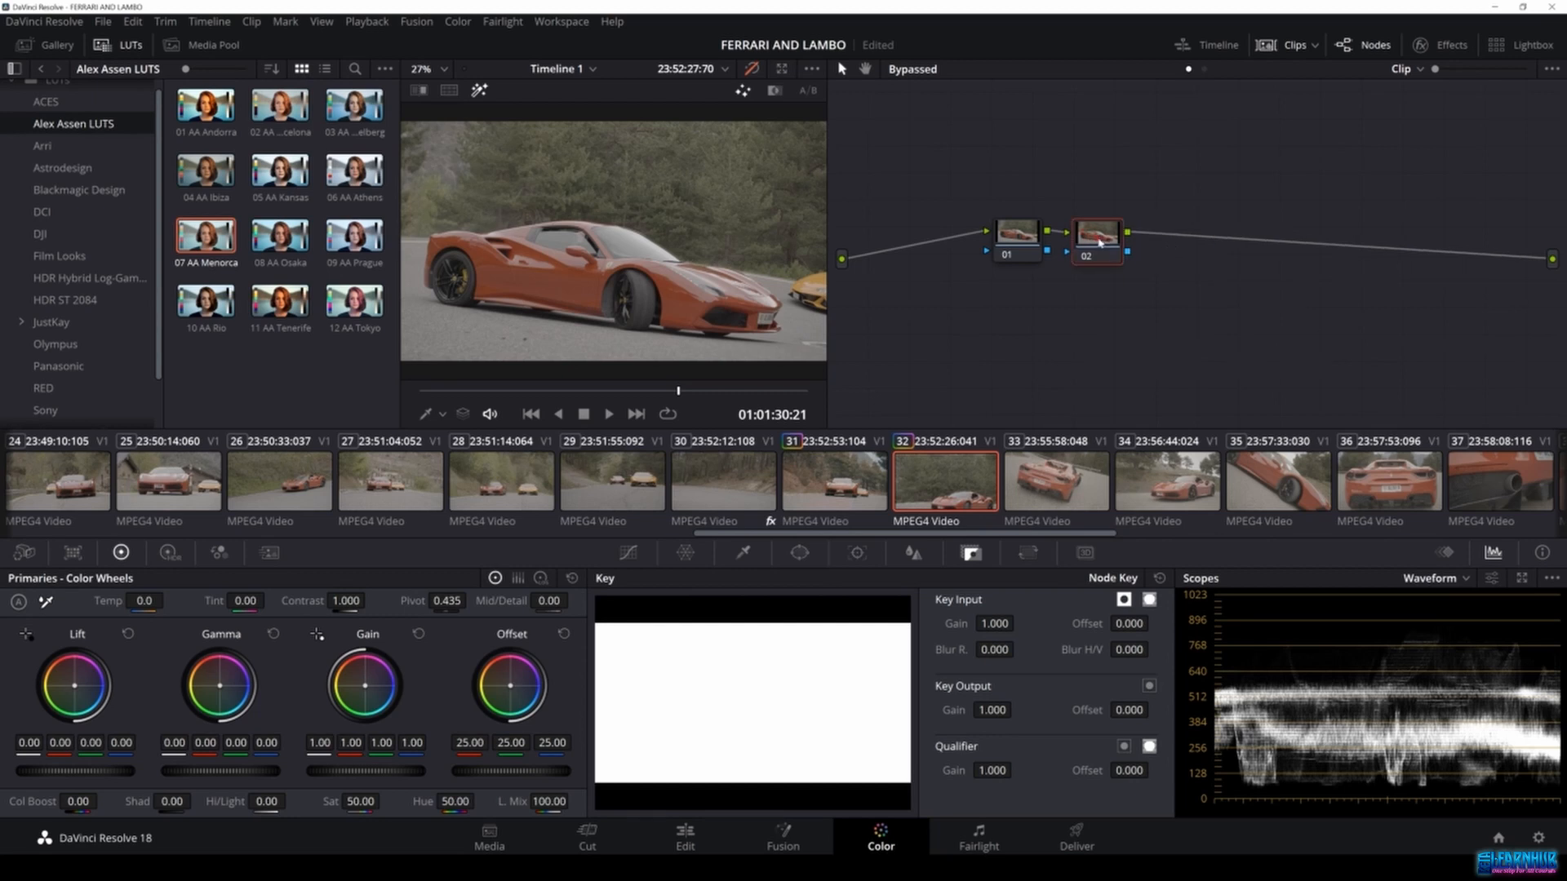
# Space nodes 01 and 02 apart in a roughly level row between the graph's input and output.
pyautogui.moveTo(1098, 238); pyautogui.dragTo(1194, 241)
pyautogui.moveTo(1022, 247); pyautogui.dragTo(1044, 255)
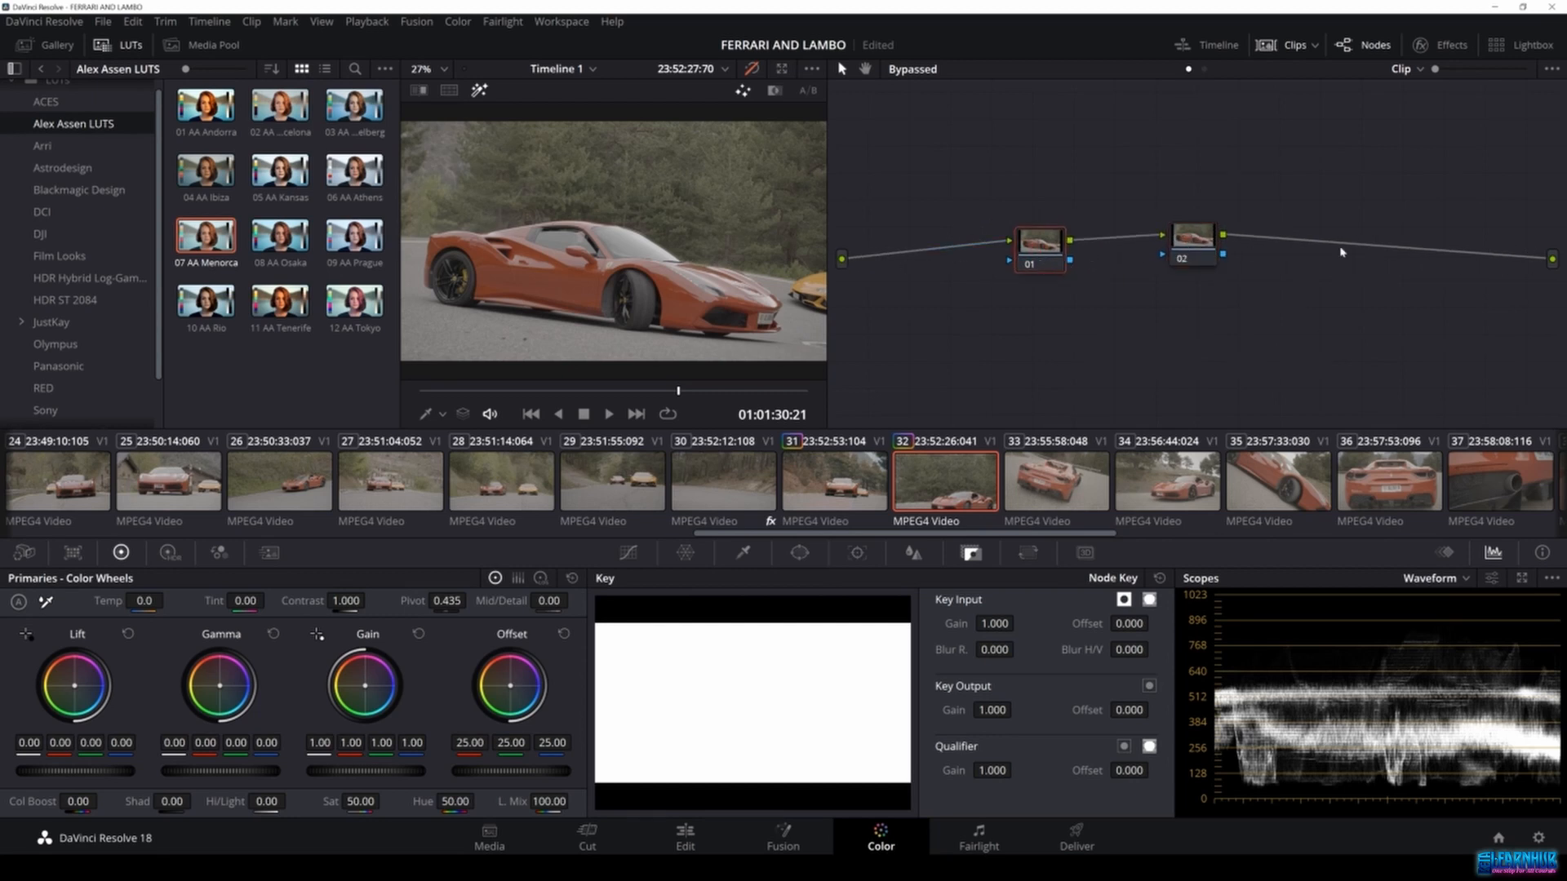
pyautogui.moveTo(1193, 238); pyautogui.dragTo(1210, 250)
pyautogui.moveTo(1040, 246); pyautogui.dragTo(1036, 255)
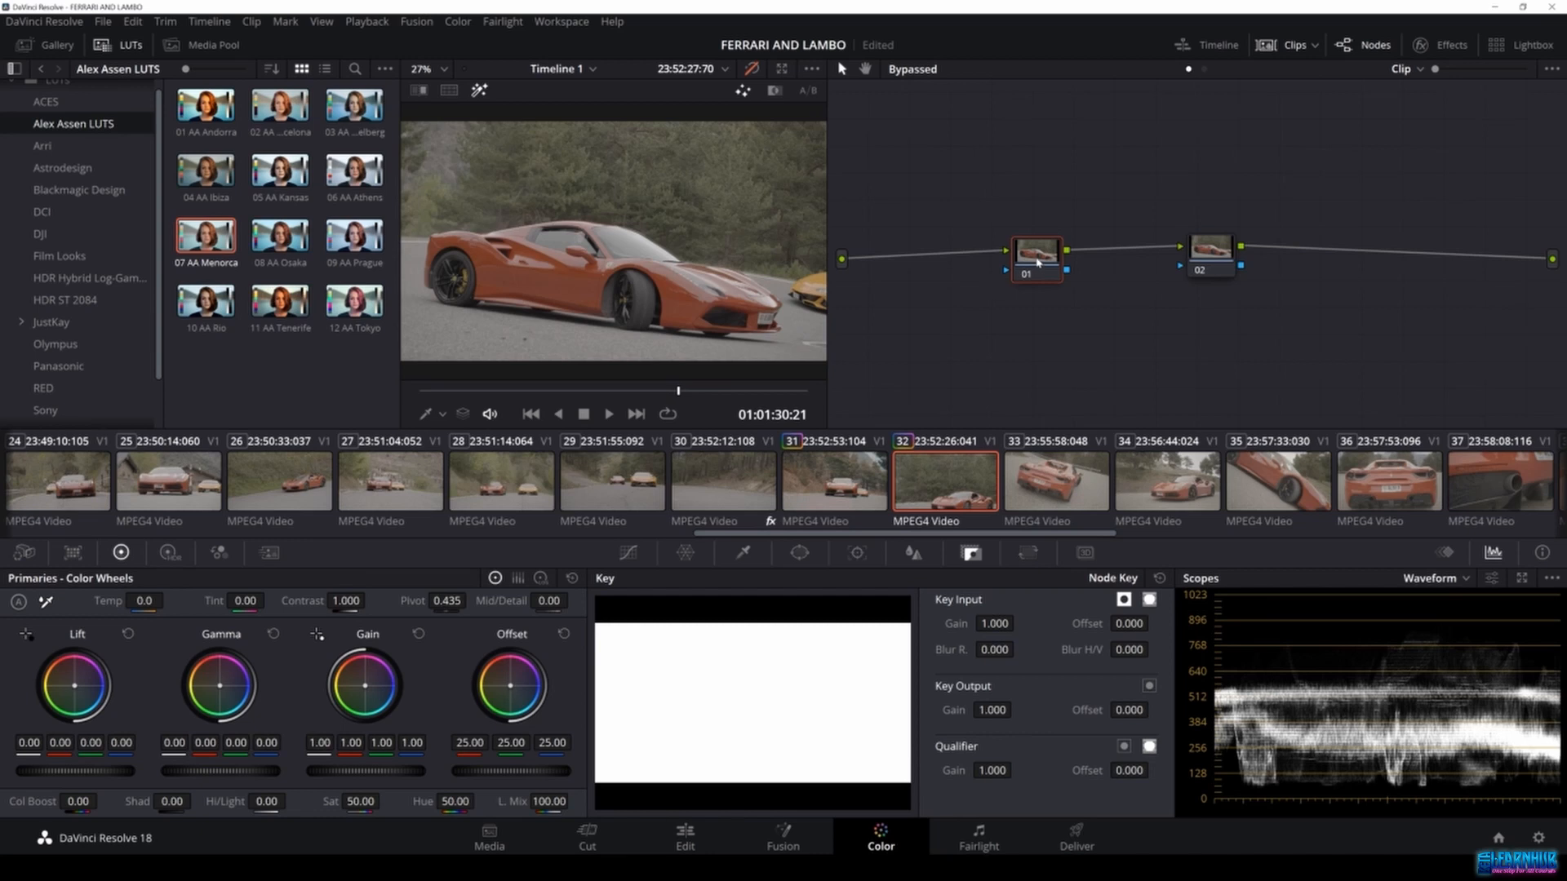
pyautogui.moveTo(1038, 261); pyautogui.dragTo(1013, 256)
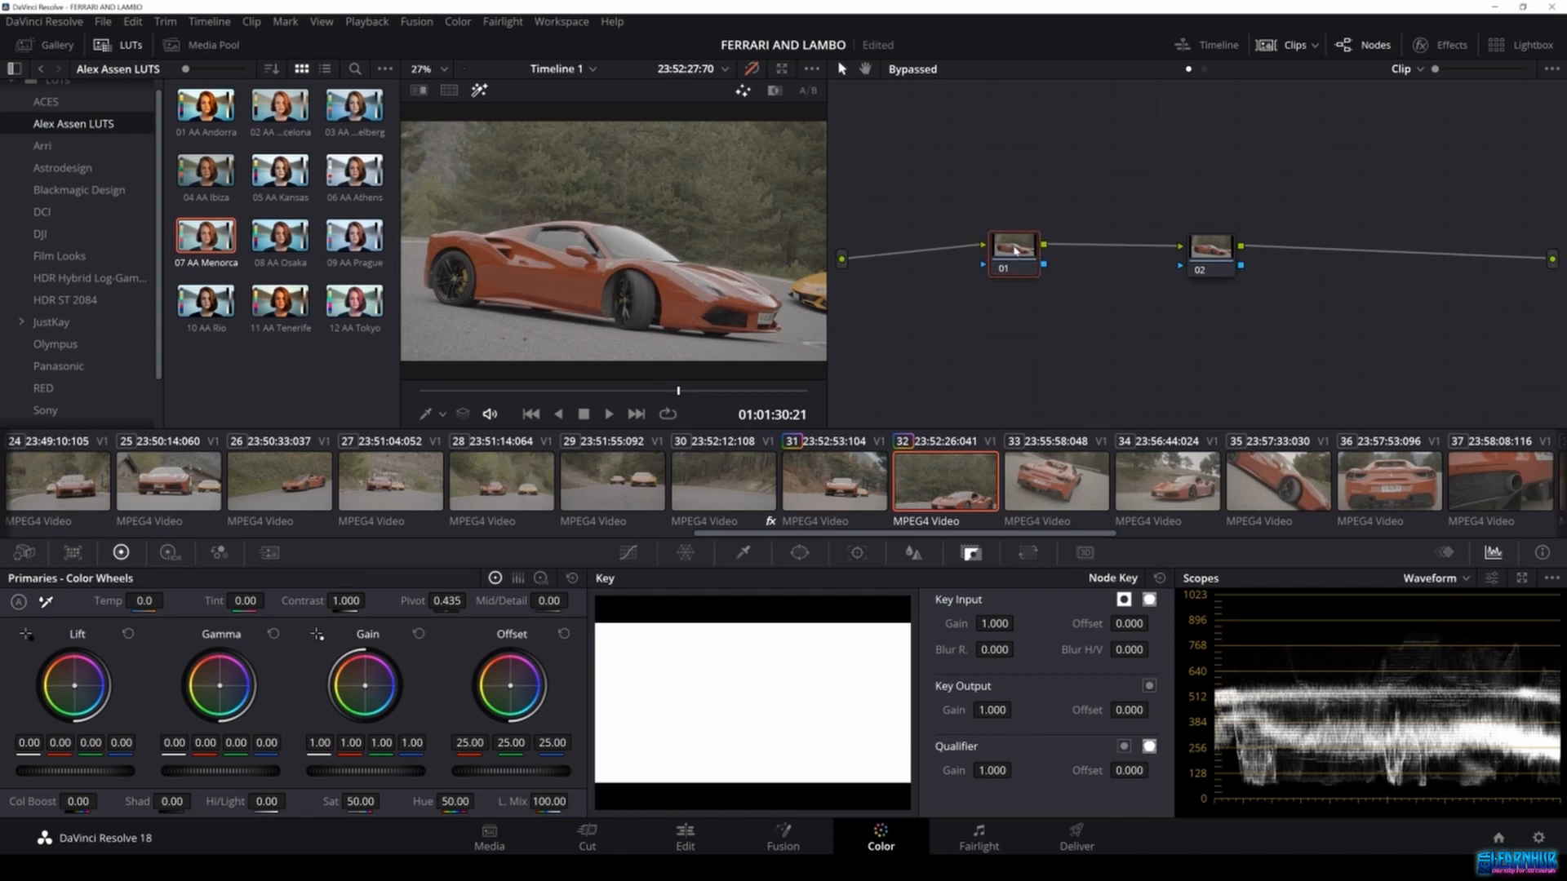
pyautogui.click(1210, 255)
pyautogui.moveTo(1216, 247); pyautogui.dragTo(1209, 240)
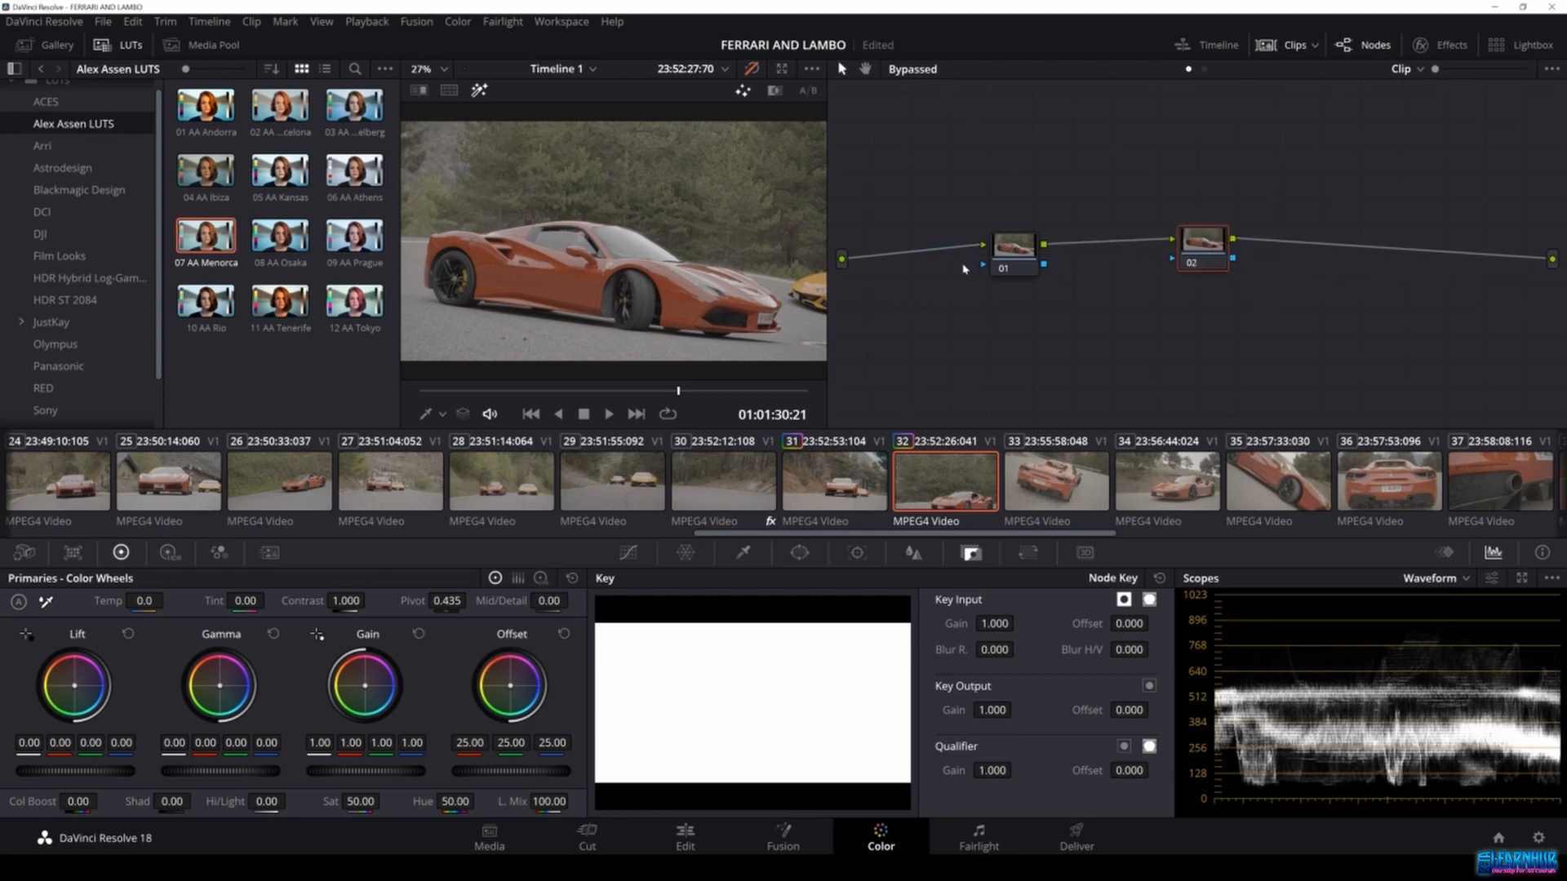
pyautogui.moveTo(1022, 255); pyautogui.dragTo(1032, 260)
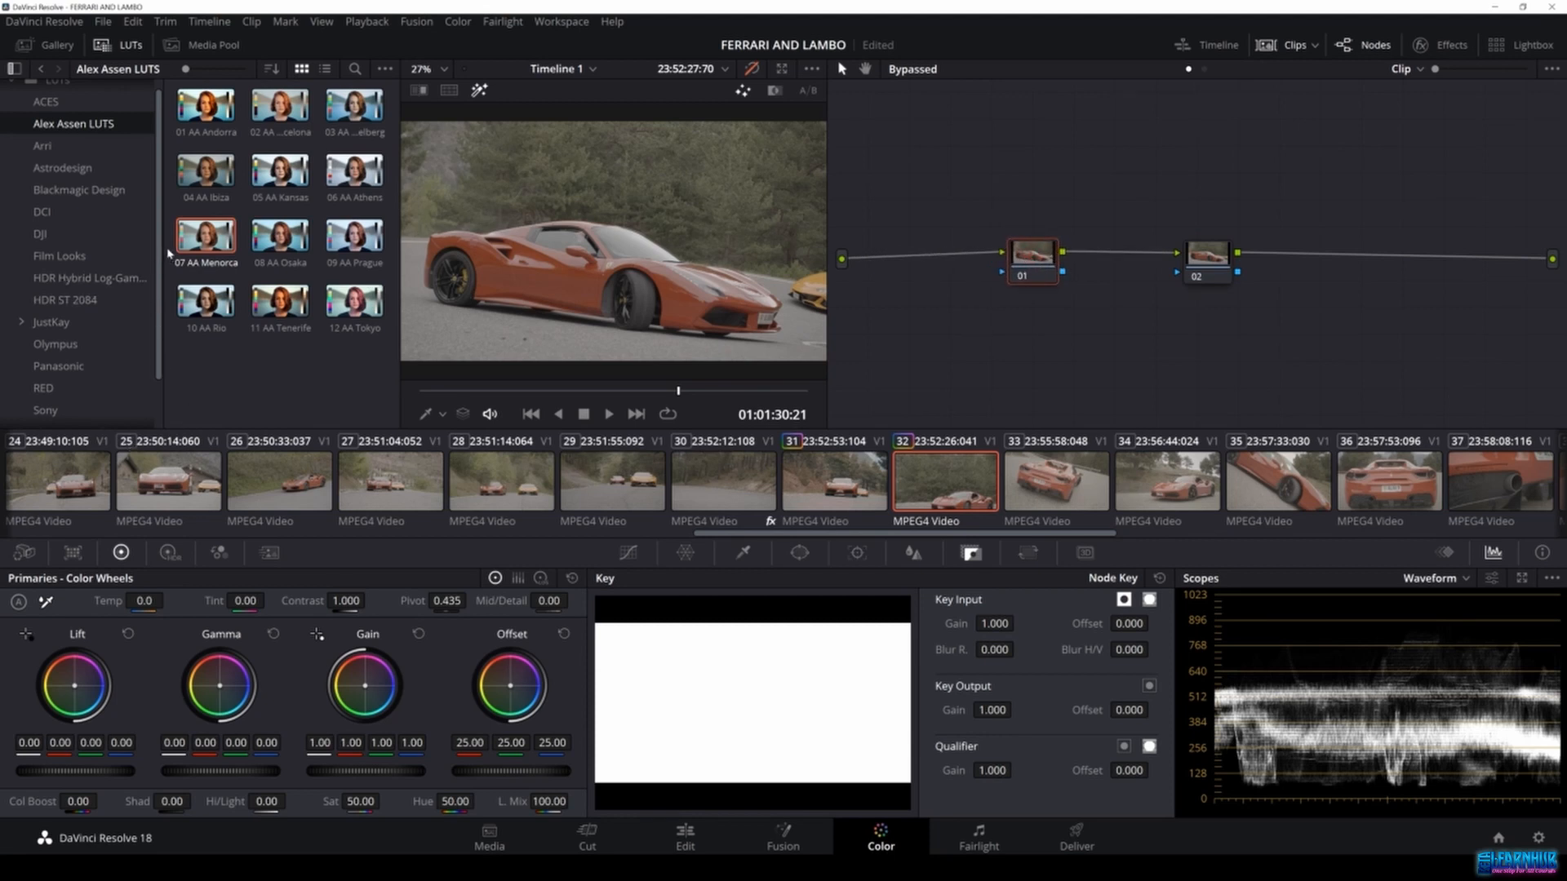
# Apply the 07 AA Menorca LUT to node 01 of clip 32 and replace it with 05 AA Kansas.
pyautogui.doubleClick(215, 242)
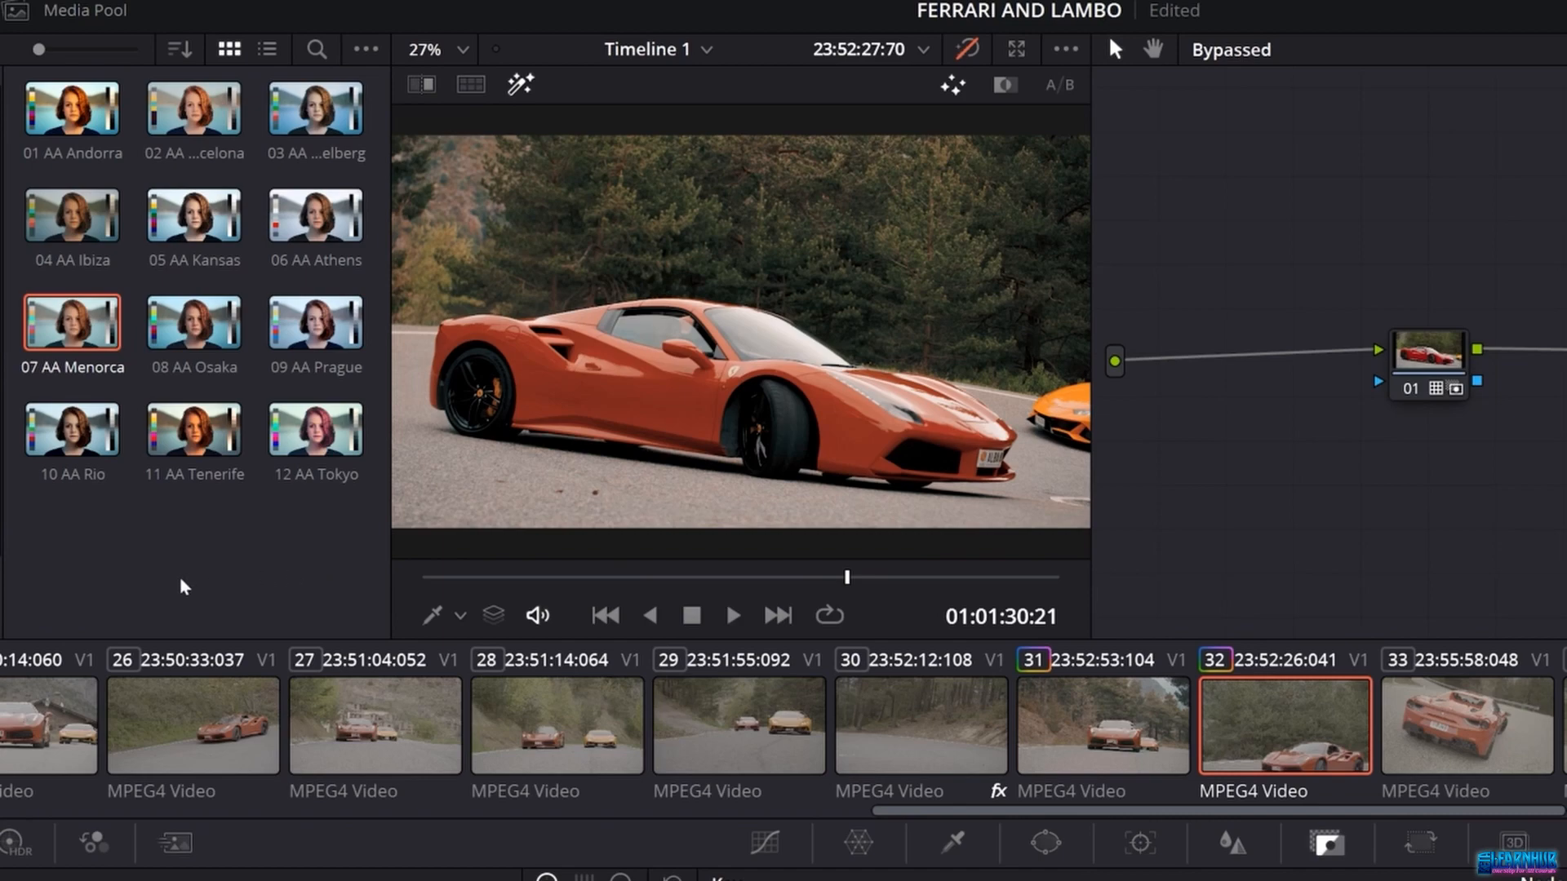
pyautogui.click(190, 221)
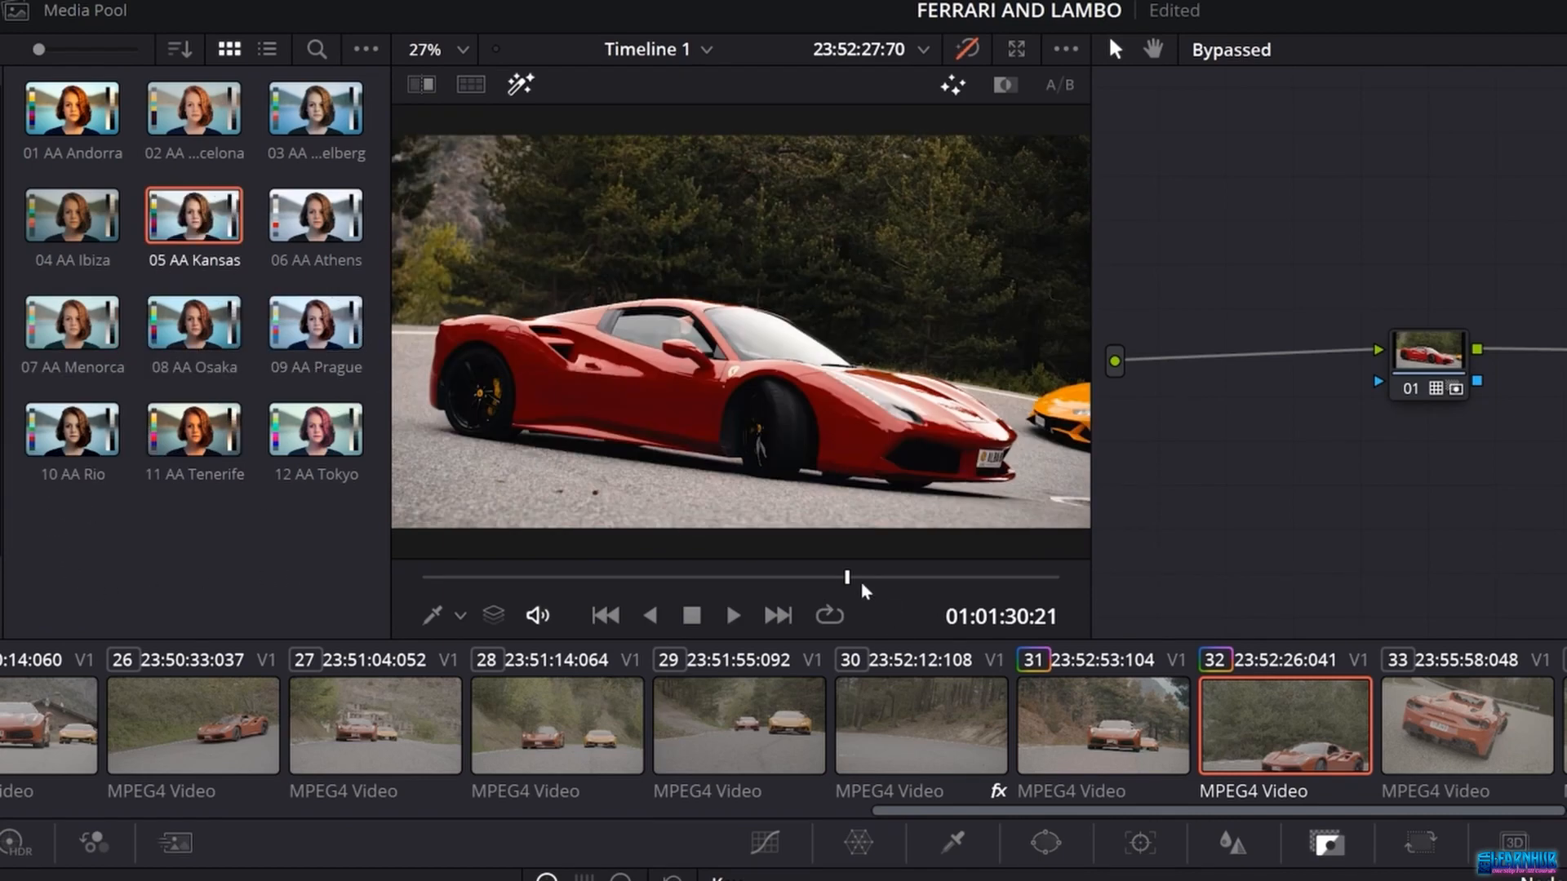
pyautogui.moveTo(847, 577)
pyautogui.mouseDown()
pyautogui.moveTo(834, 577)
pyautogui.moveTo(847, 577)
pyautogui.mouseUp()
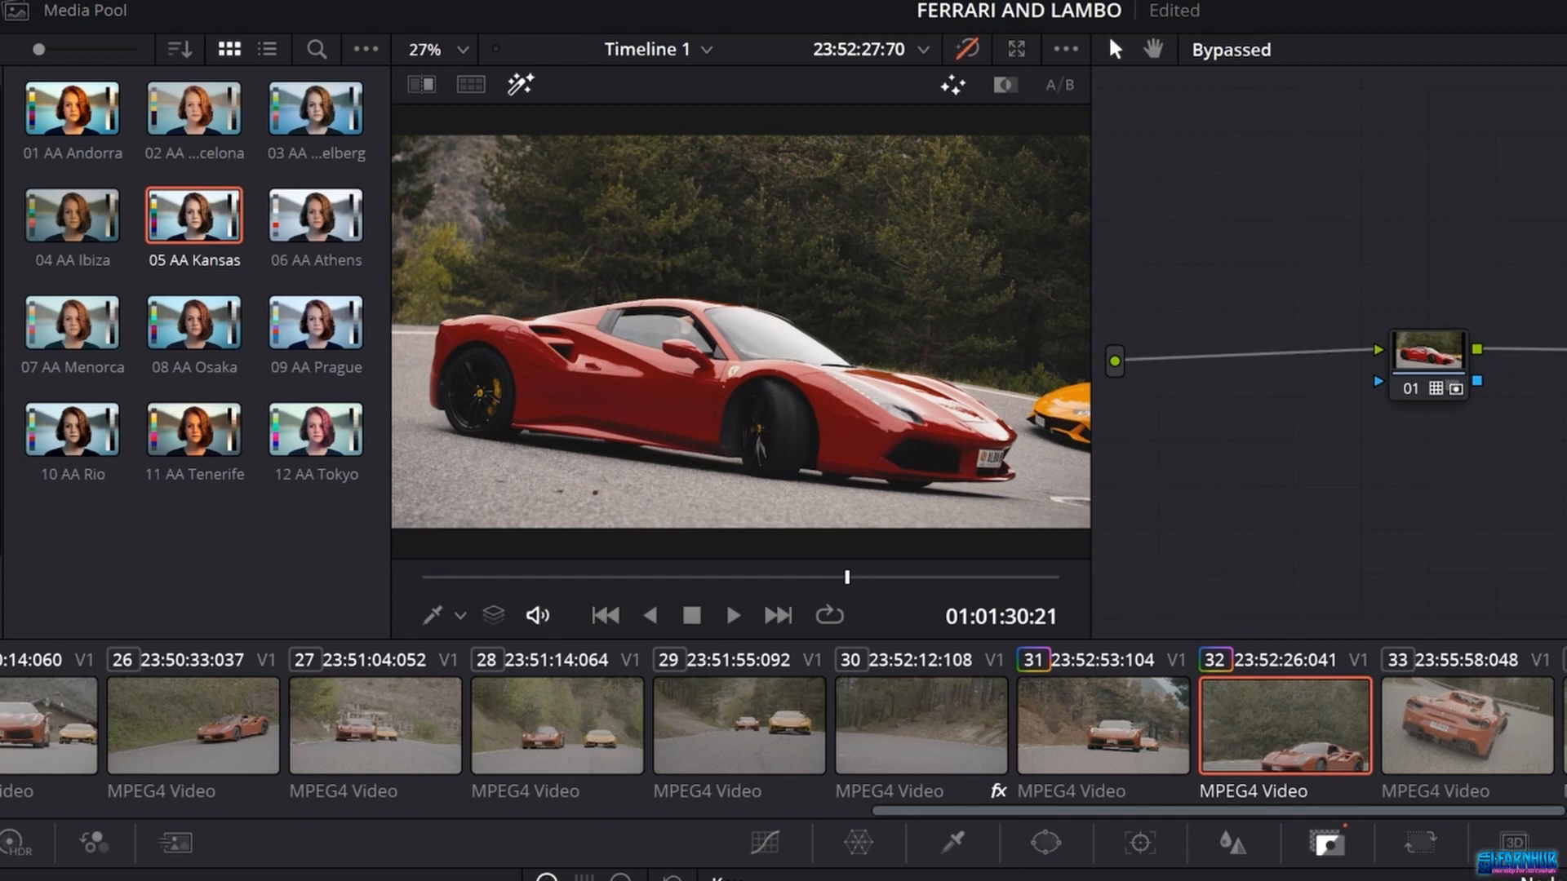
pyautogui.hotkey('ctrl', 'z')
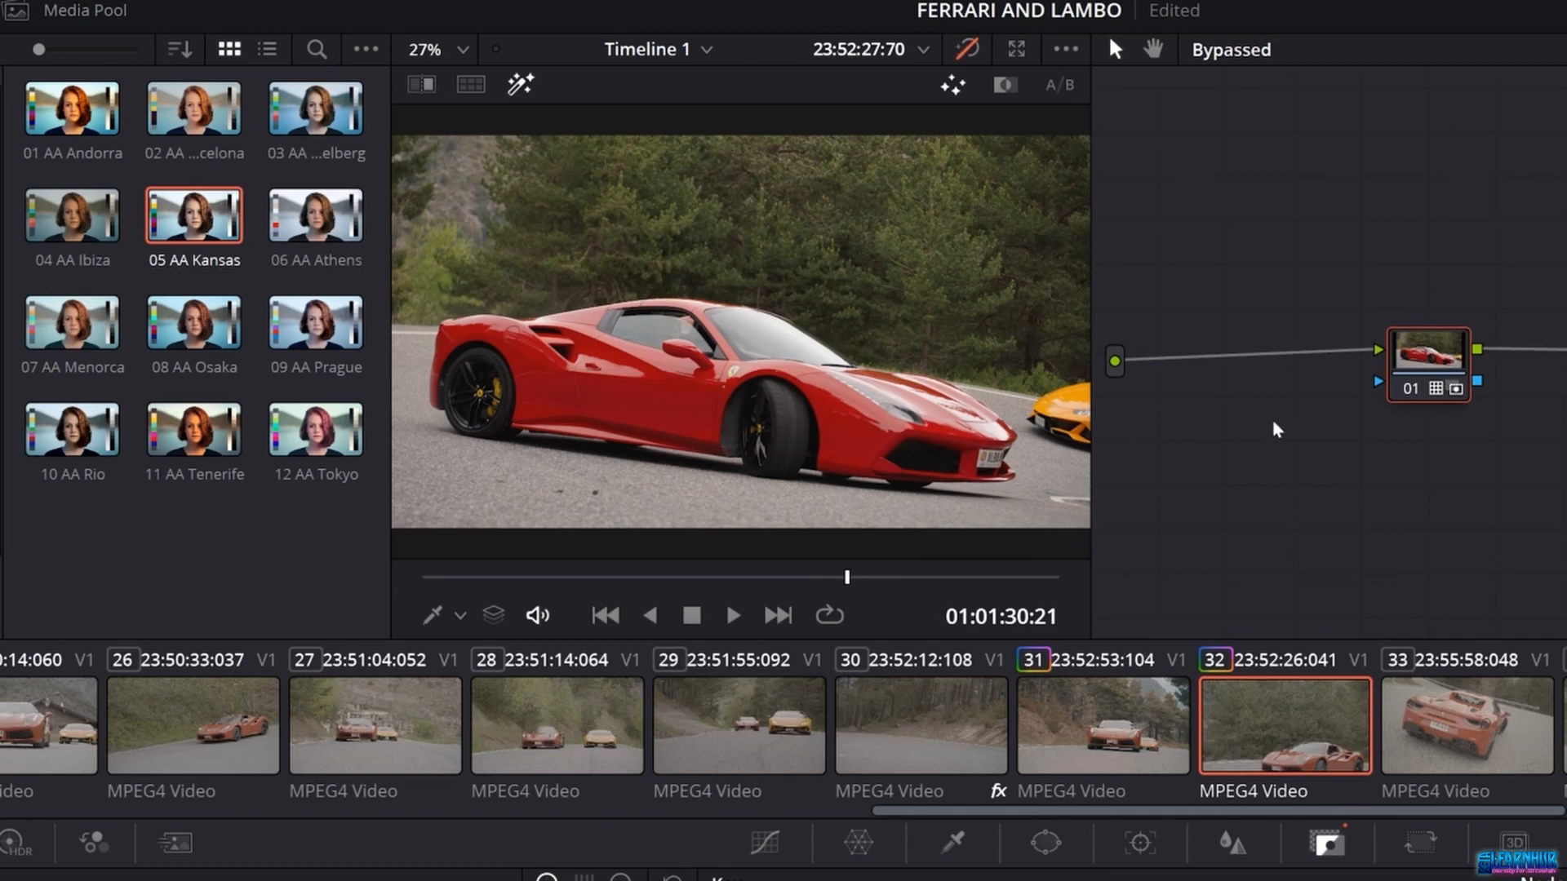
# Clear clip 32's existing nodes and build a fresh chain of two serial nodes.
pyautogui.press('Delete')
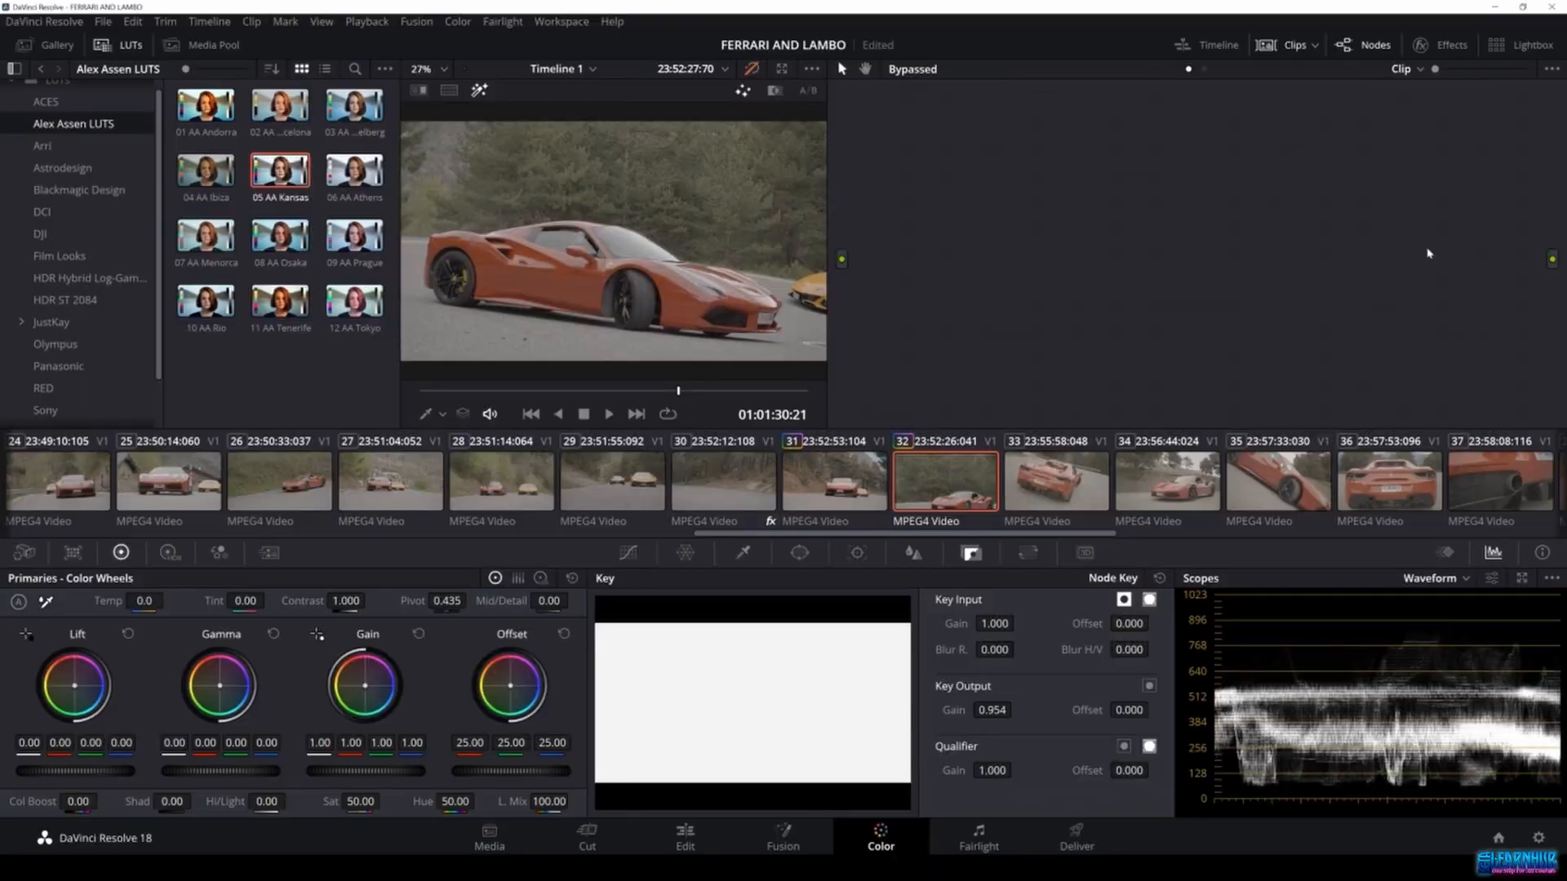
pyautogui.hotkey('alt', 's')
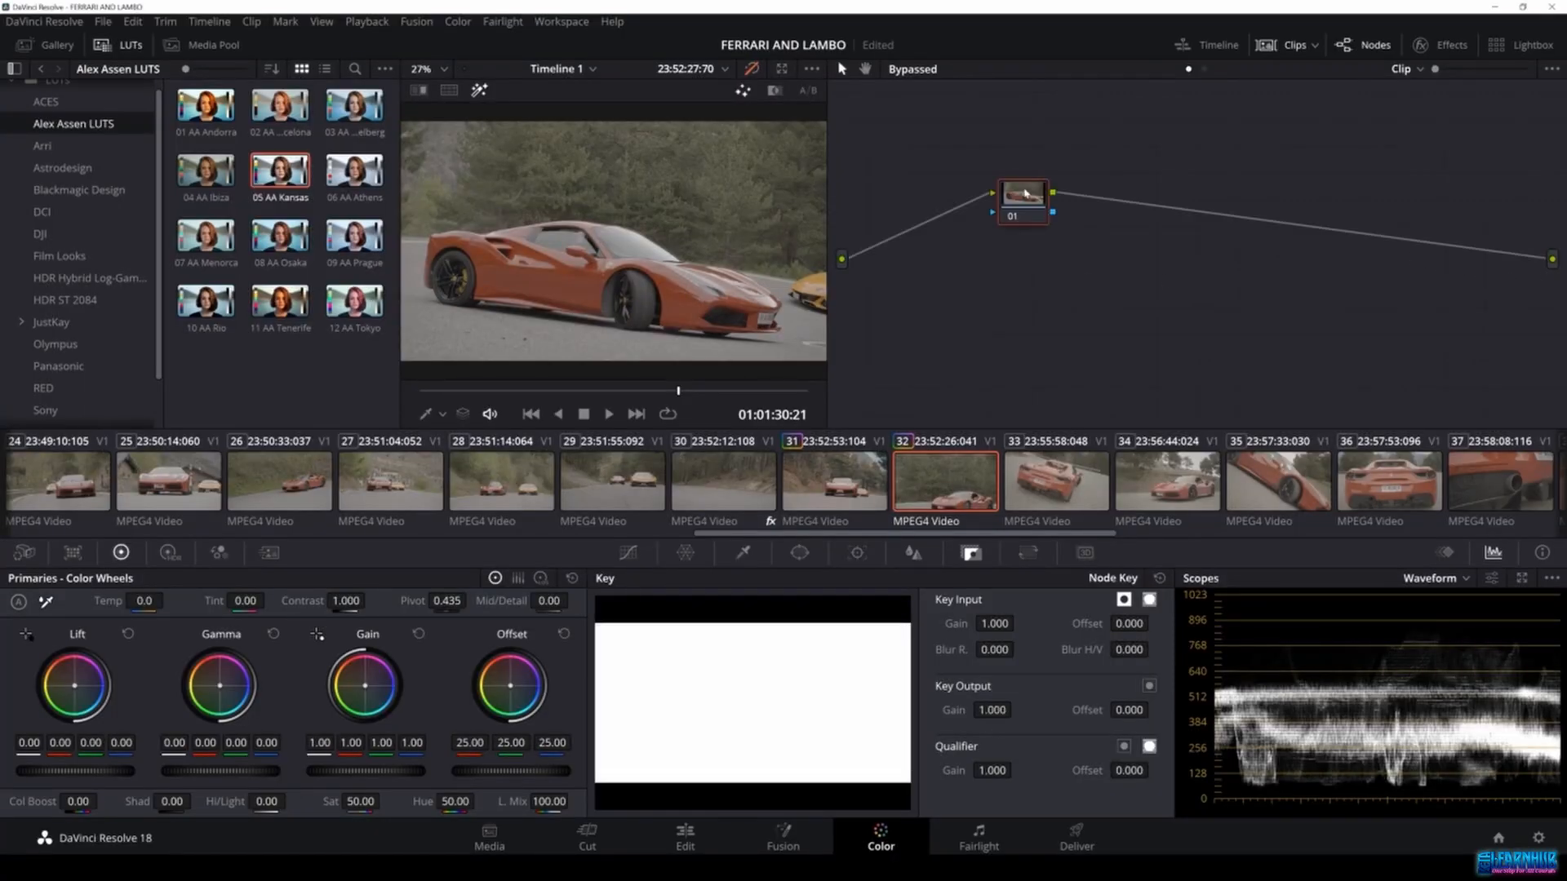
pyautogui.moveTo(1028, 204); pyautogui.dragTo(1174, 258)
pyautogui.hotkey('alt', 's')
pyautogui.moveTo(1013, 259); pyautogui.dragTo(1023, 260)
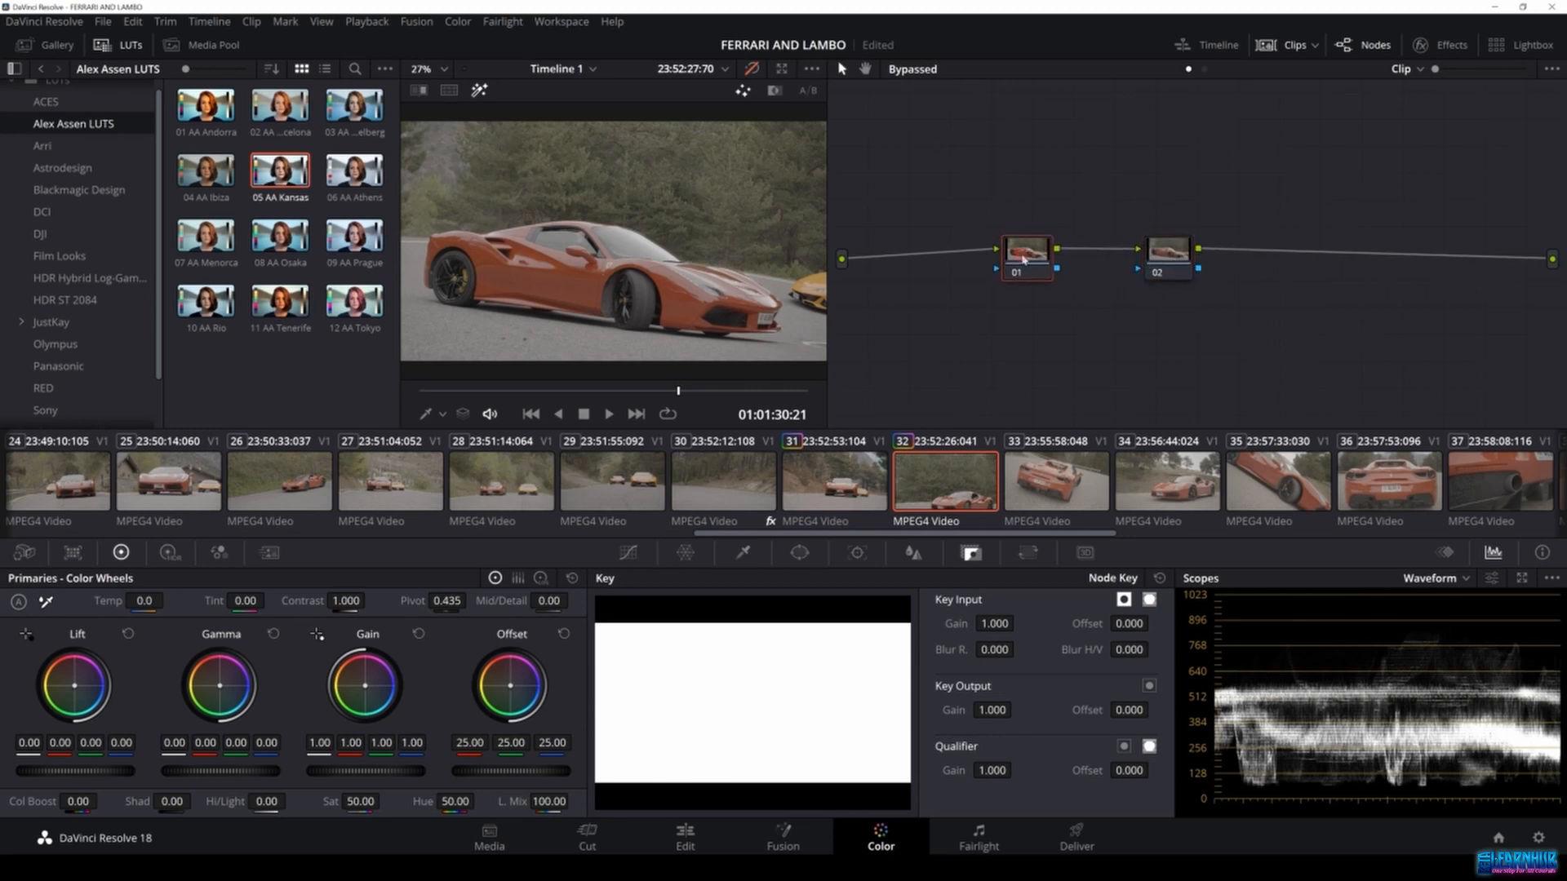
# Label node 01 of clip 32 as CORRECTION.
pyautogui.rightClick(1026, 258)
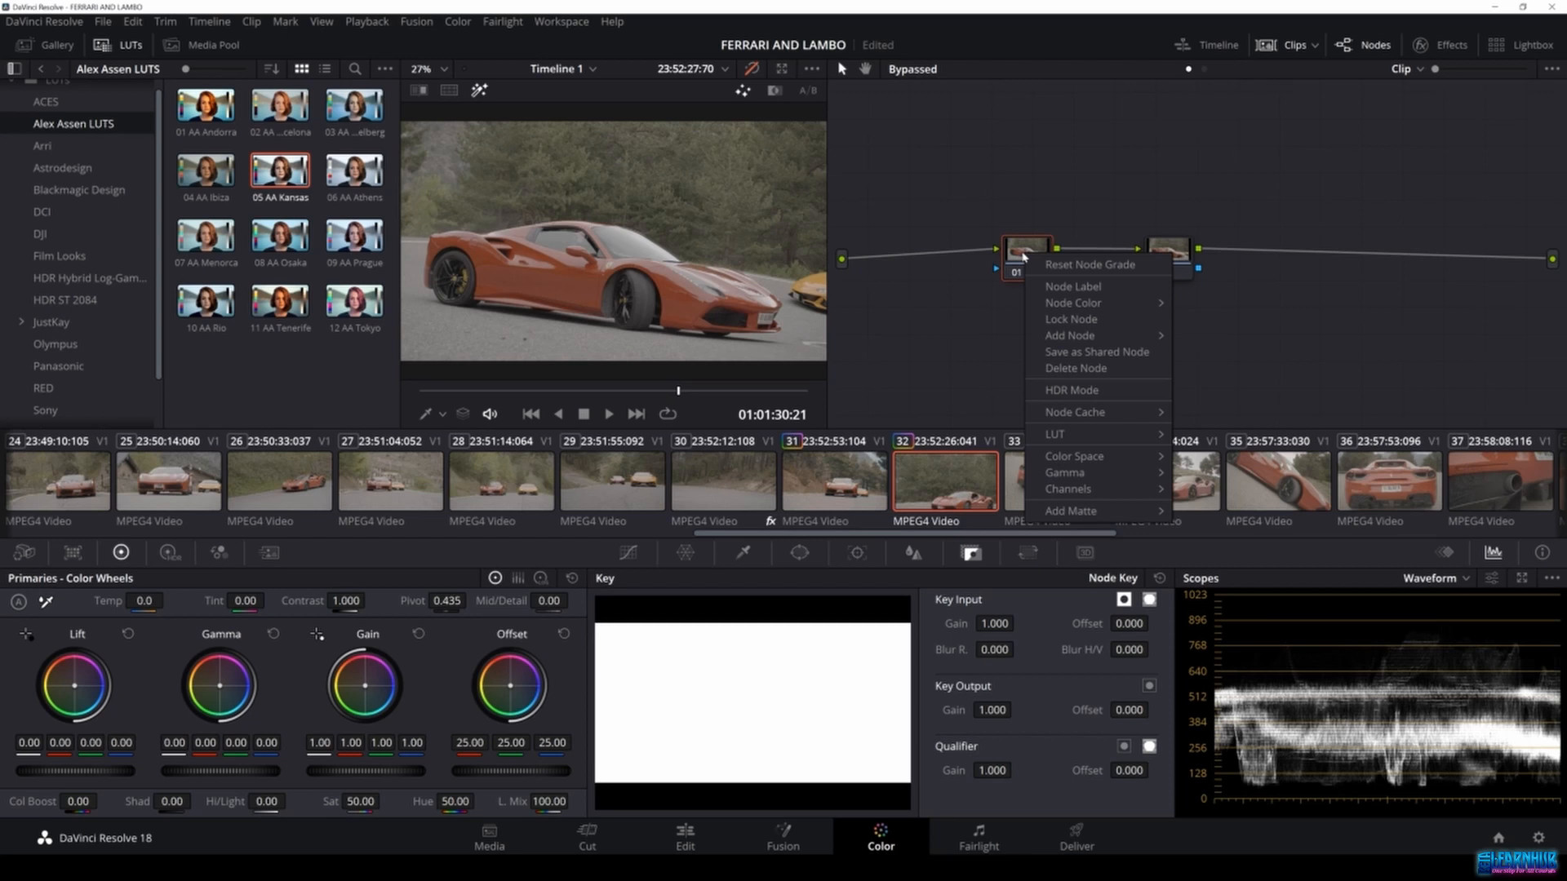
pyautogui.click(1110, 291)
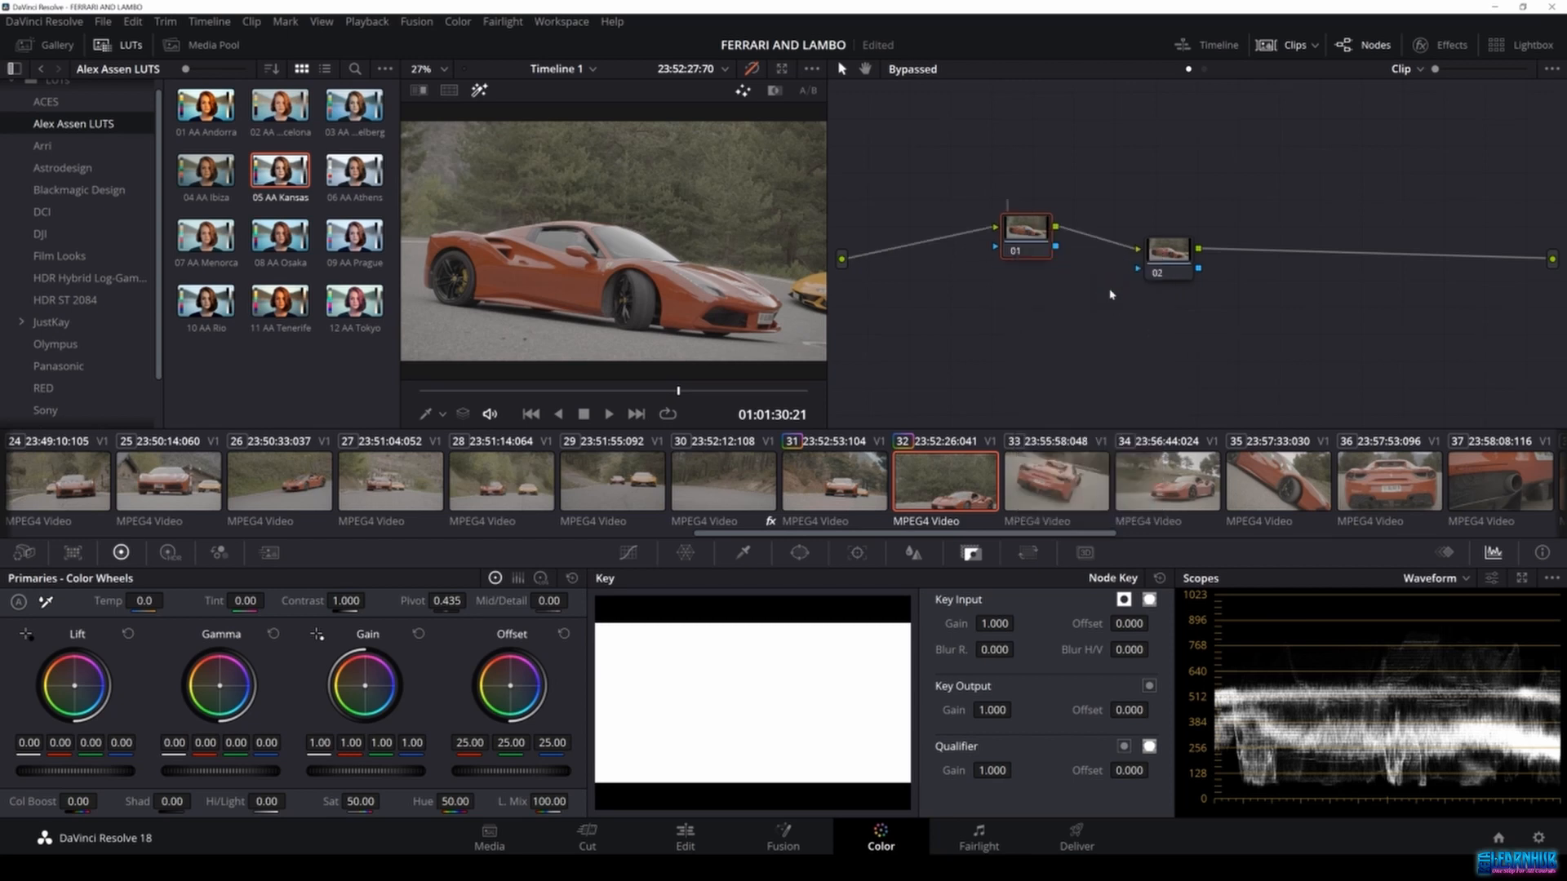
pyautogui.write('CORRECTION')
pyautogui.press('Return')
# Label node 02 of clip 32 as COLOR.
pyautogui.rightClick(1168, 250)
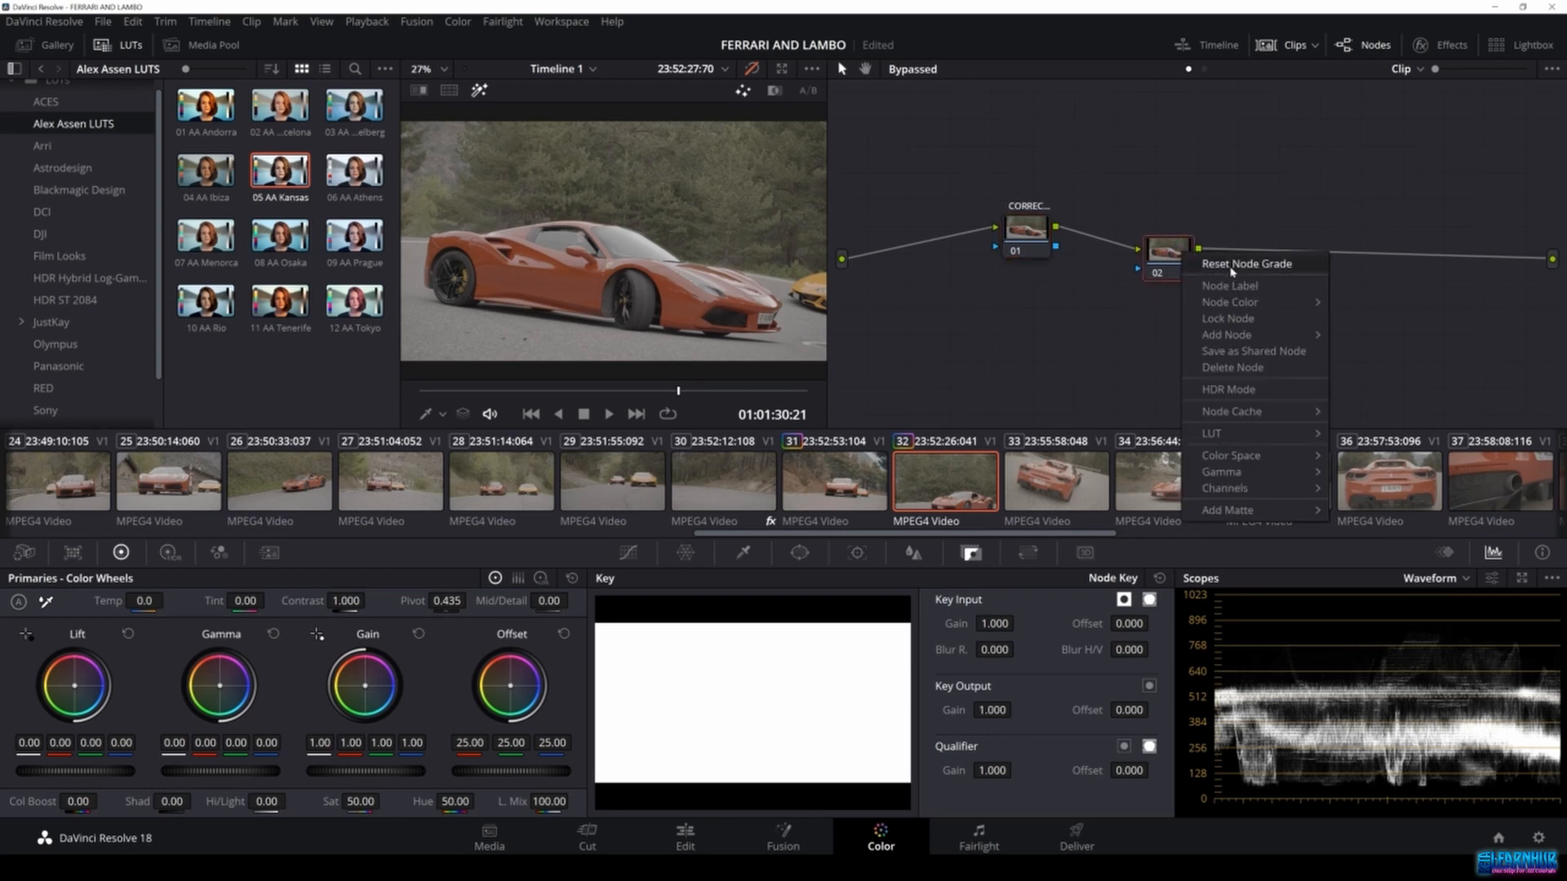
pyautogui.click(1236, 286)
pyautogui.write('CO')
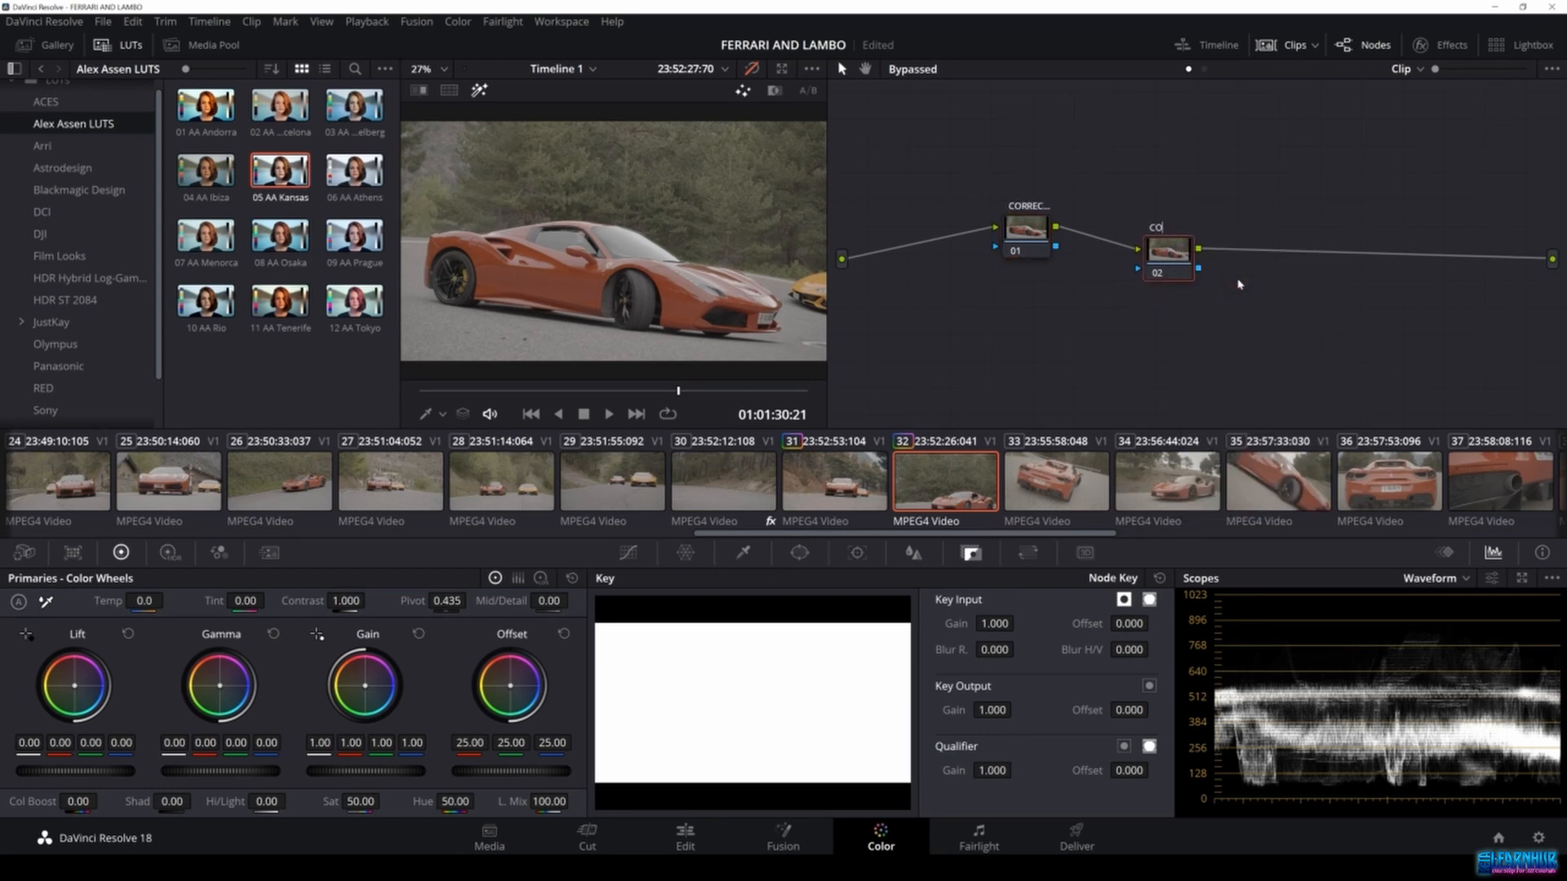
pyautogui.write('LOR')
pyautogui.press('Return')
# Spread the CORRECTION and COLOR nodes apart in a level row with the graph's input and output, and save the project.
pyautogui.moveTo(1169, 246); pyautogui.dragTo(1260, 227)
pyautogui.moveTo(1025, 230); pyautogui.dragTo(1042, 249)
pyautogui.moveTo(1262, 236); pyautogui.dragTo(1272, 257)
pyautogui.moveTo(1045, 252); pyautogui.dragTo(1055, 266)
pyautogui.moveTo(1269, 261); pyautogui.dragTo(1273, 272)
pyautogui.moveTo(1060, 267); pyautogui.dragTo(1063, 268)
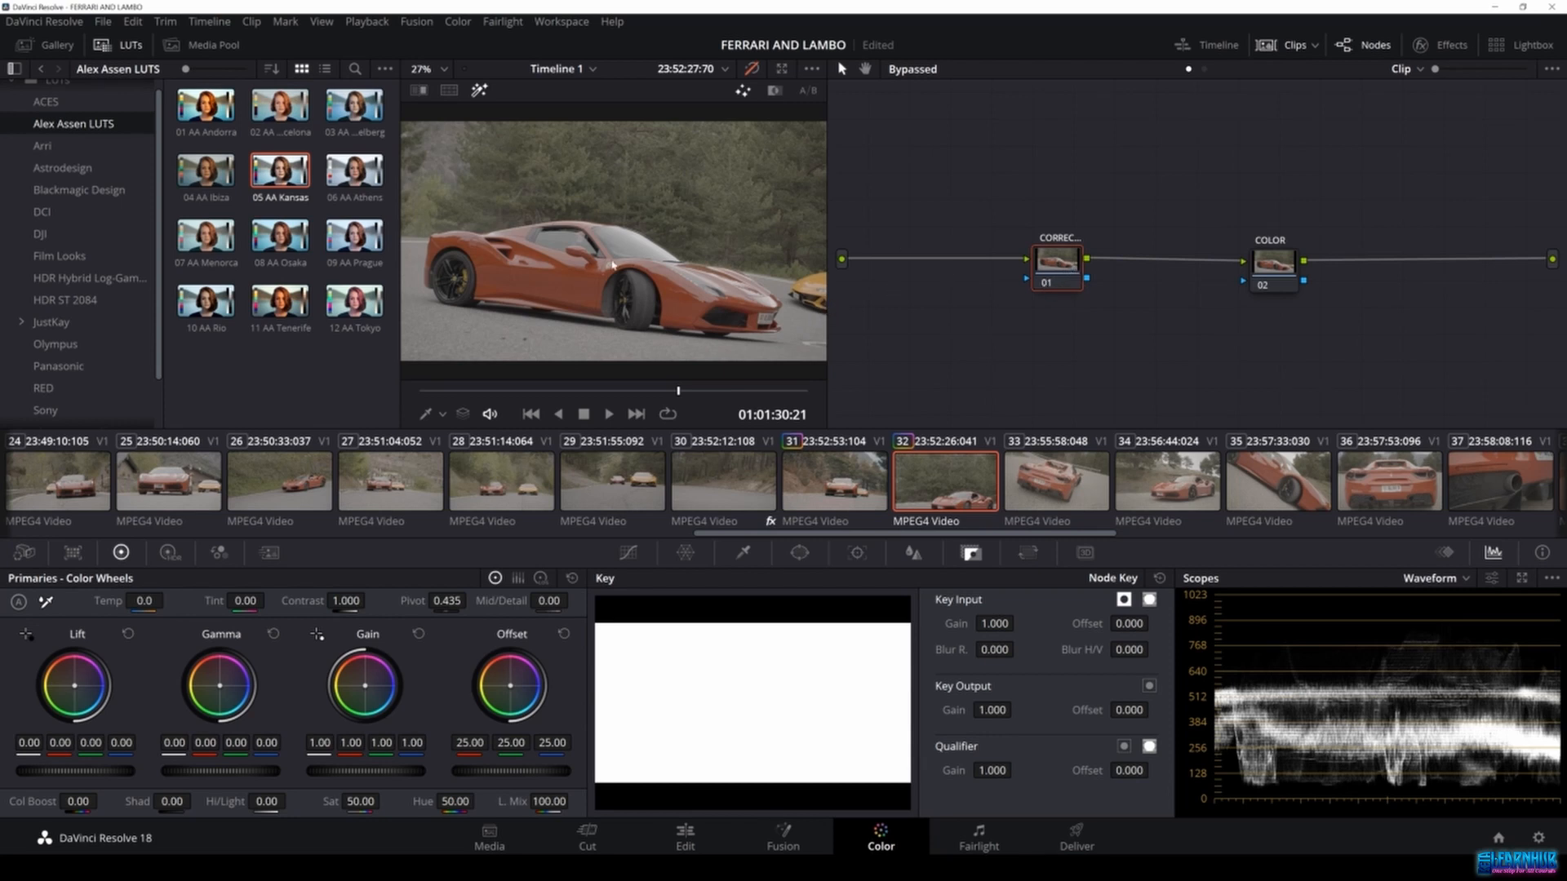
pyautogui.hotkey('ctrl', 's')
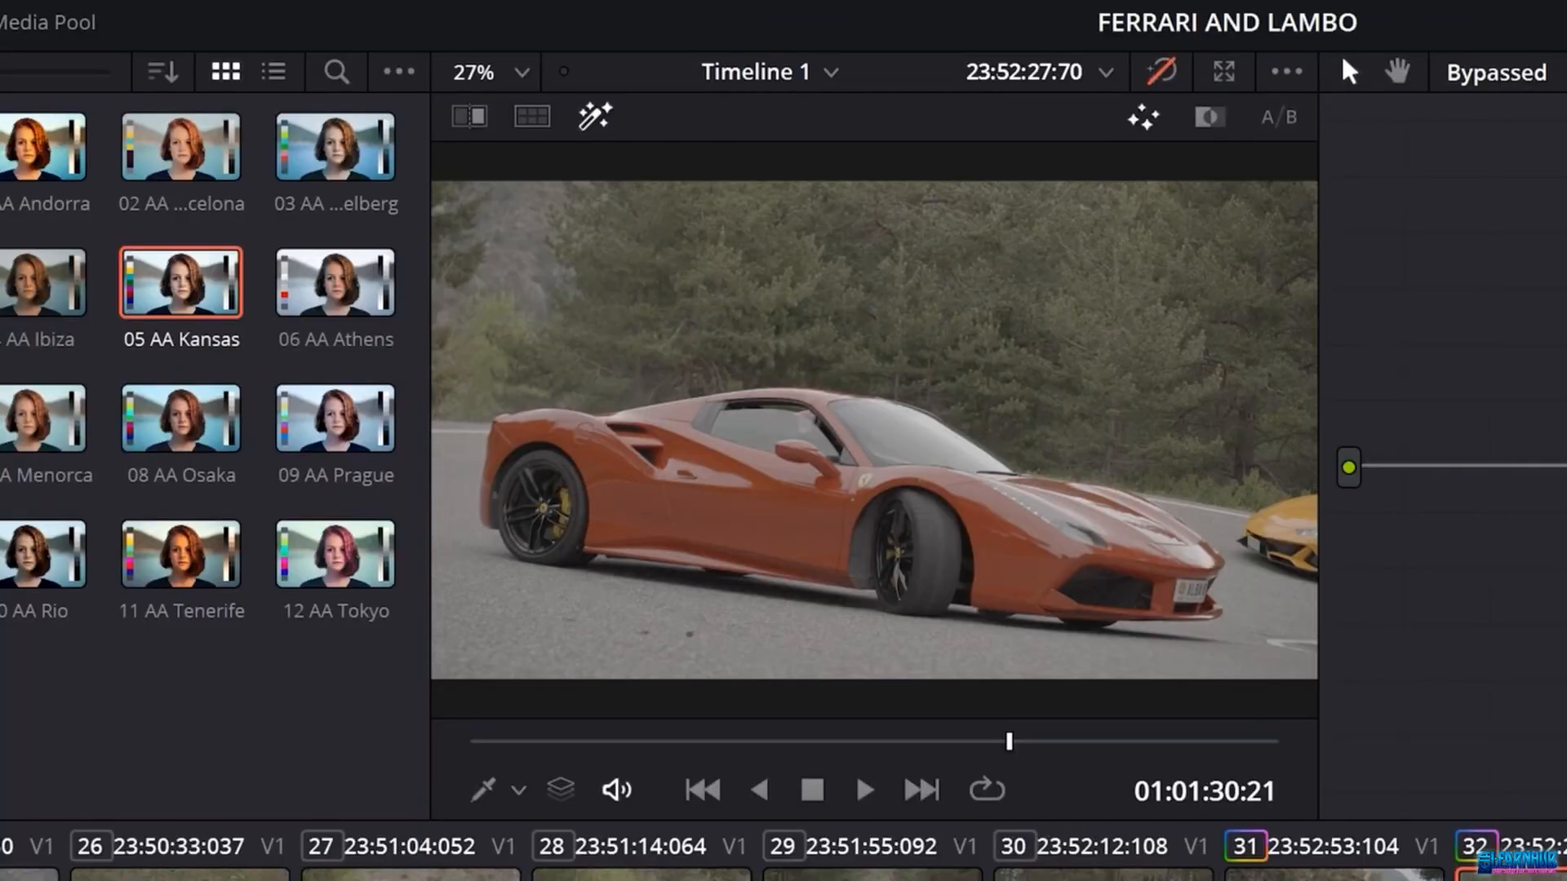
# Step through clips 31 to 34 to compare their exposure and color, ending on clip 33.
pyautogui.press('Up')
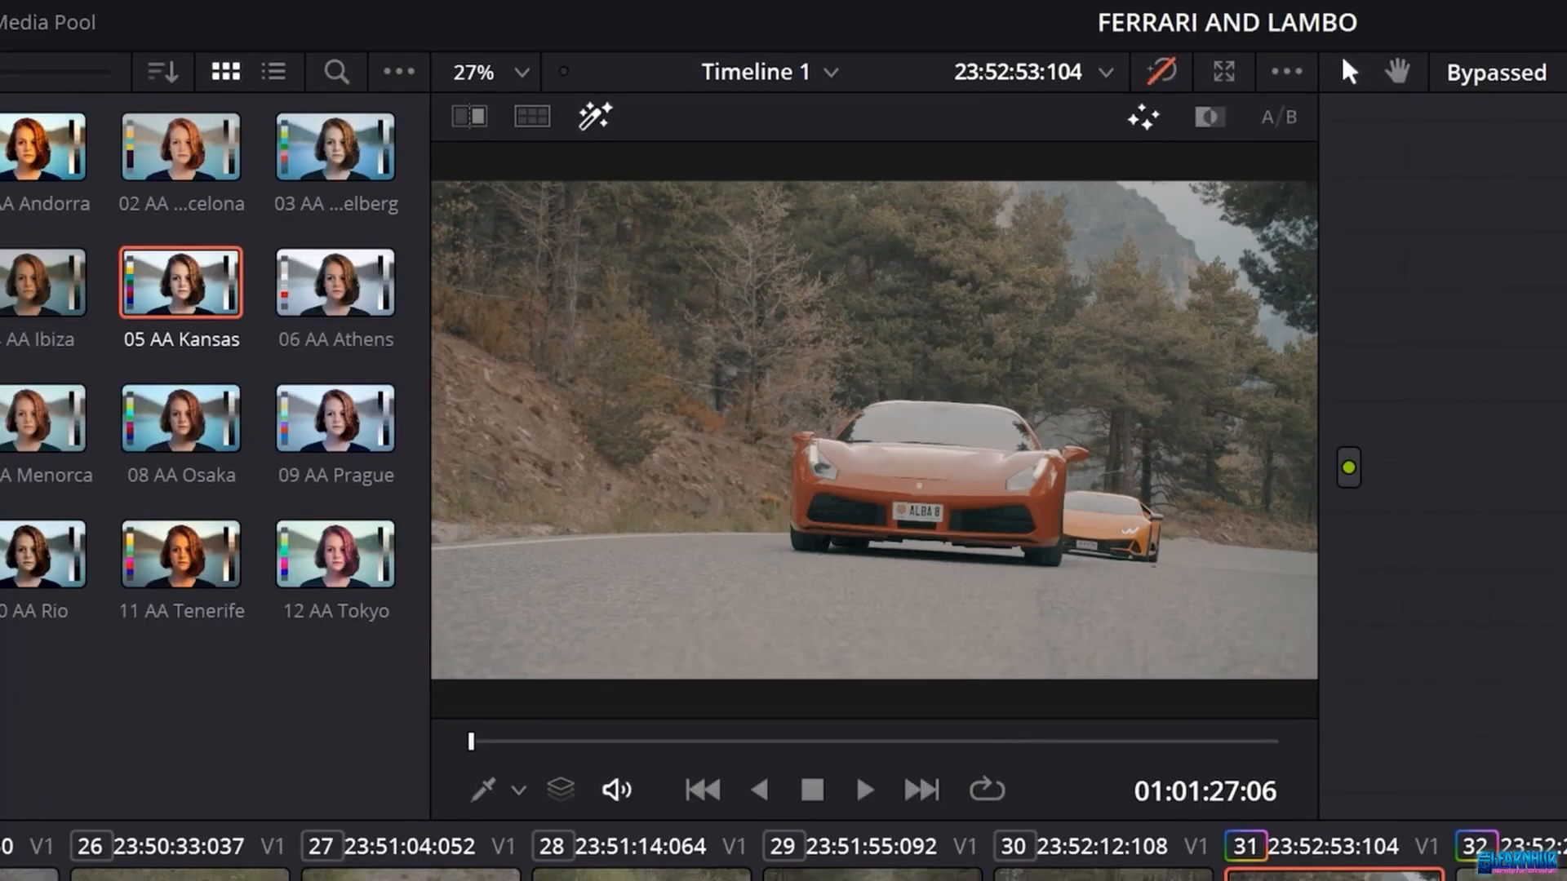
pyautogui.press('Down')
pyautogui.press('Down')
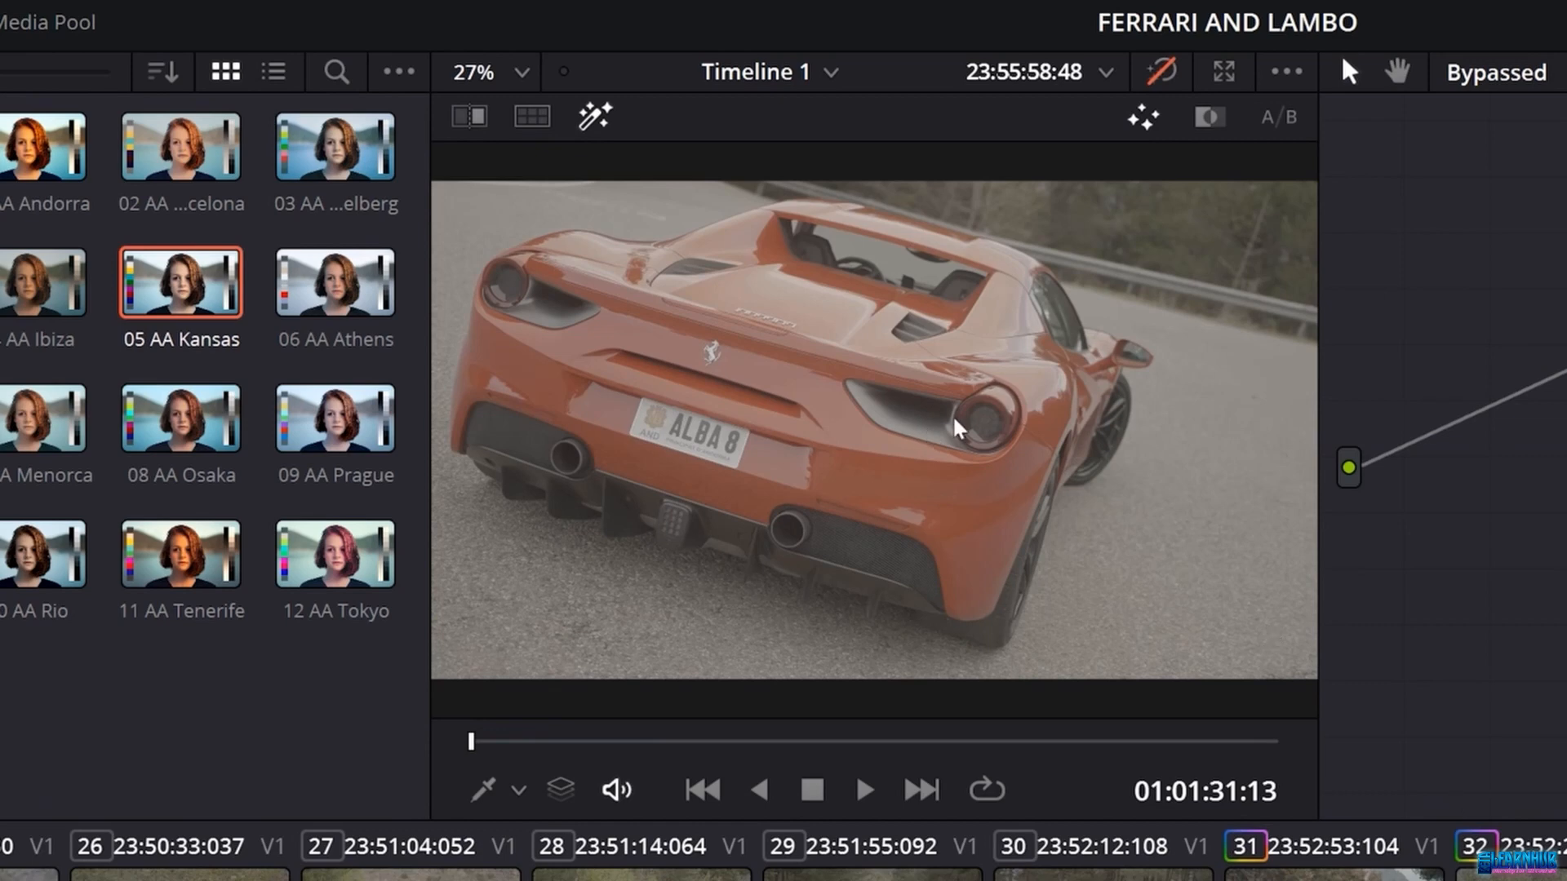
pyautogui.press('Down')
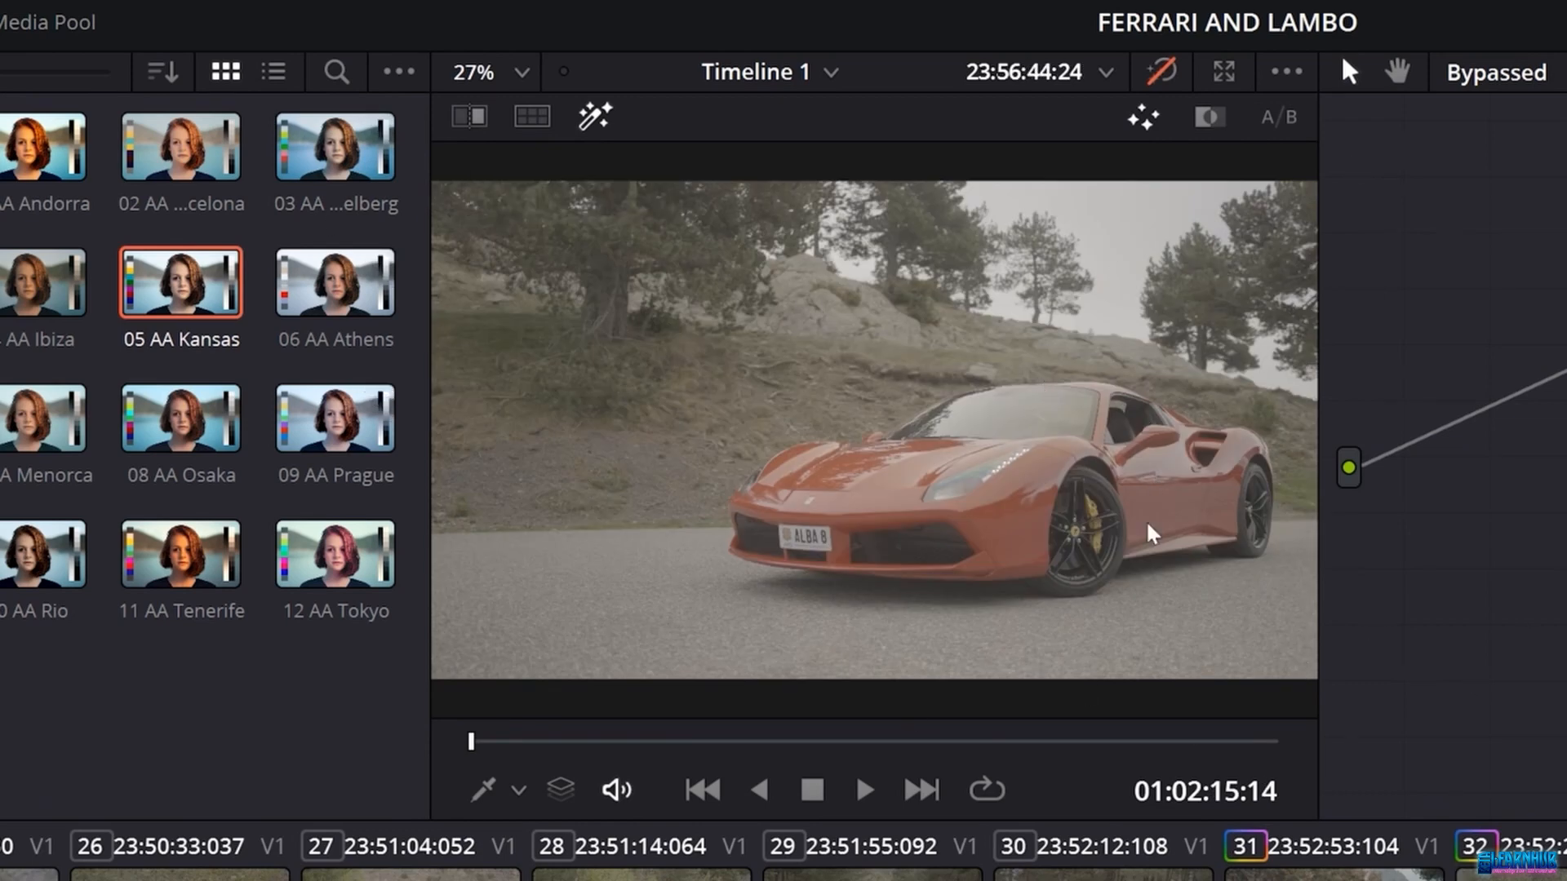
pyautogui.press('Up')
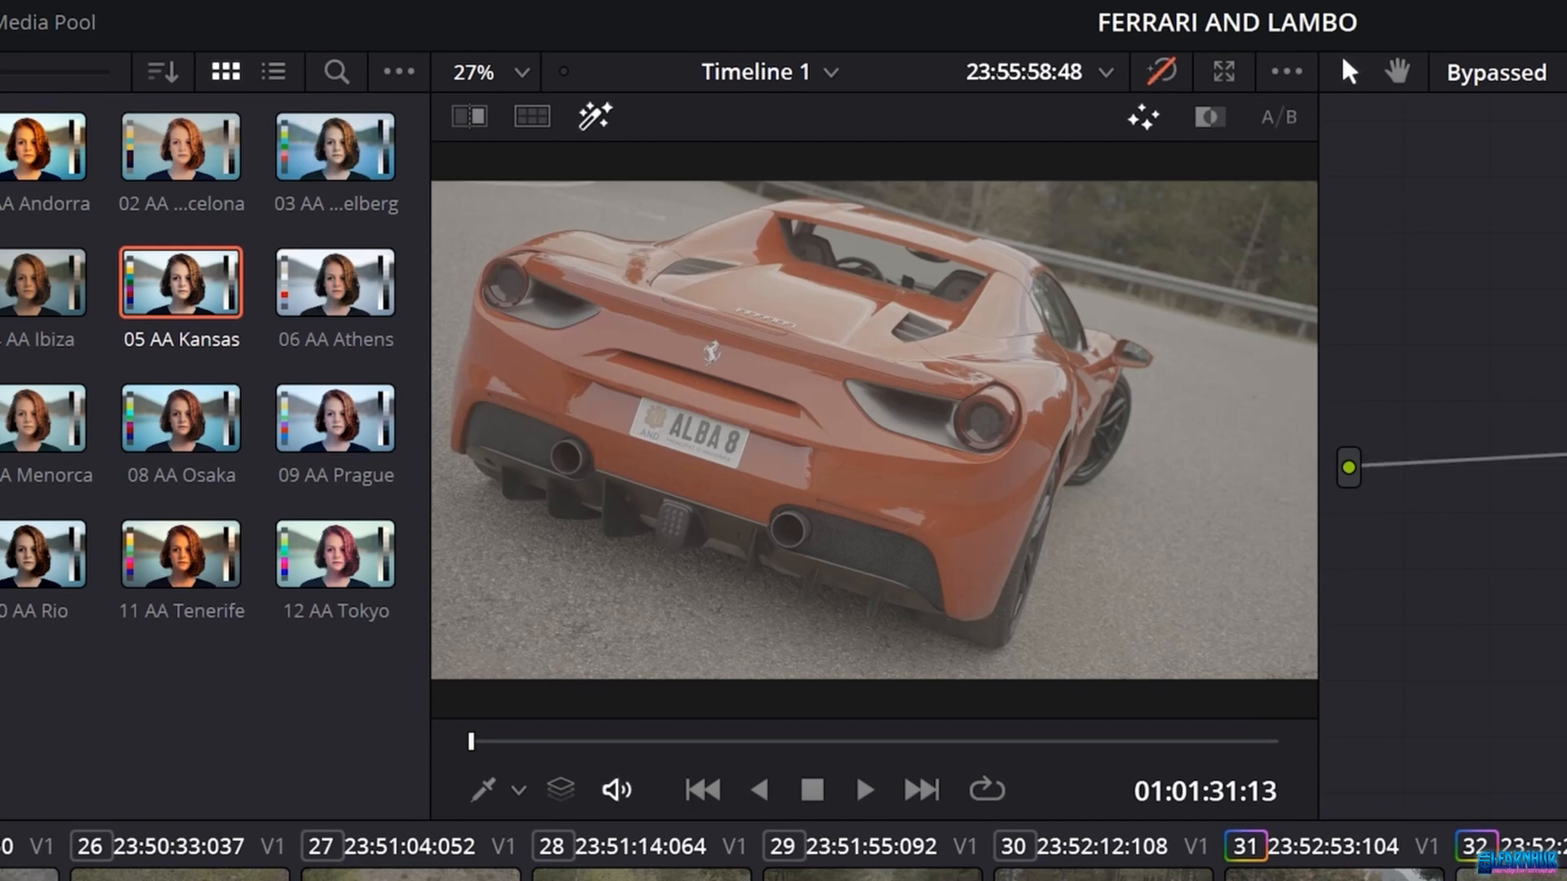
# Switch to clip 32 and park the playhead at 01:01:30:22, where the red Ferrari is fully in frame.
pyautogui.click(1509, 875)
pyautogui.moveTo(886, 741); pyautogui.dragTo(990, 743)
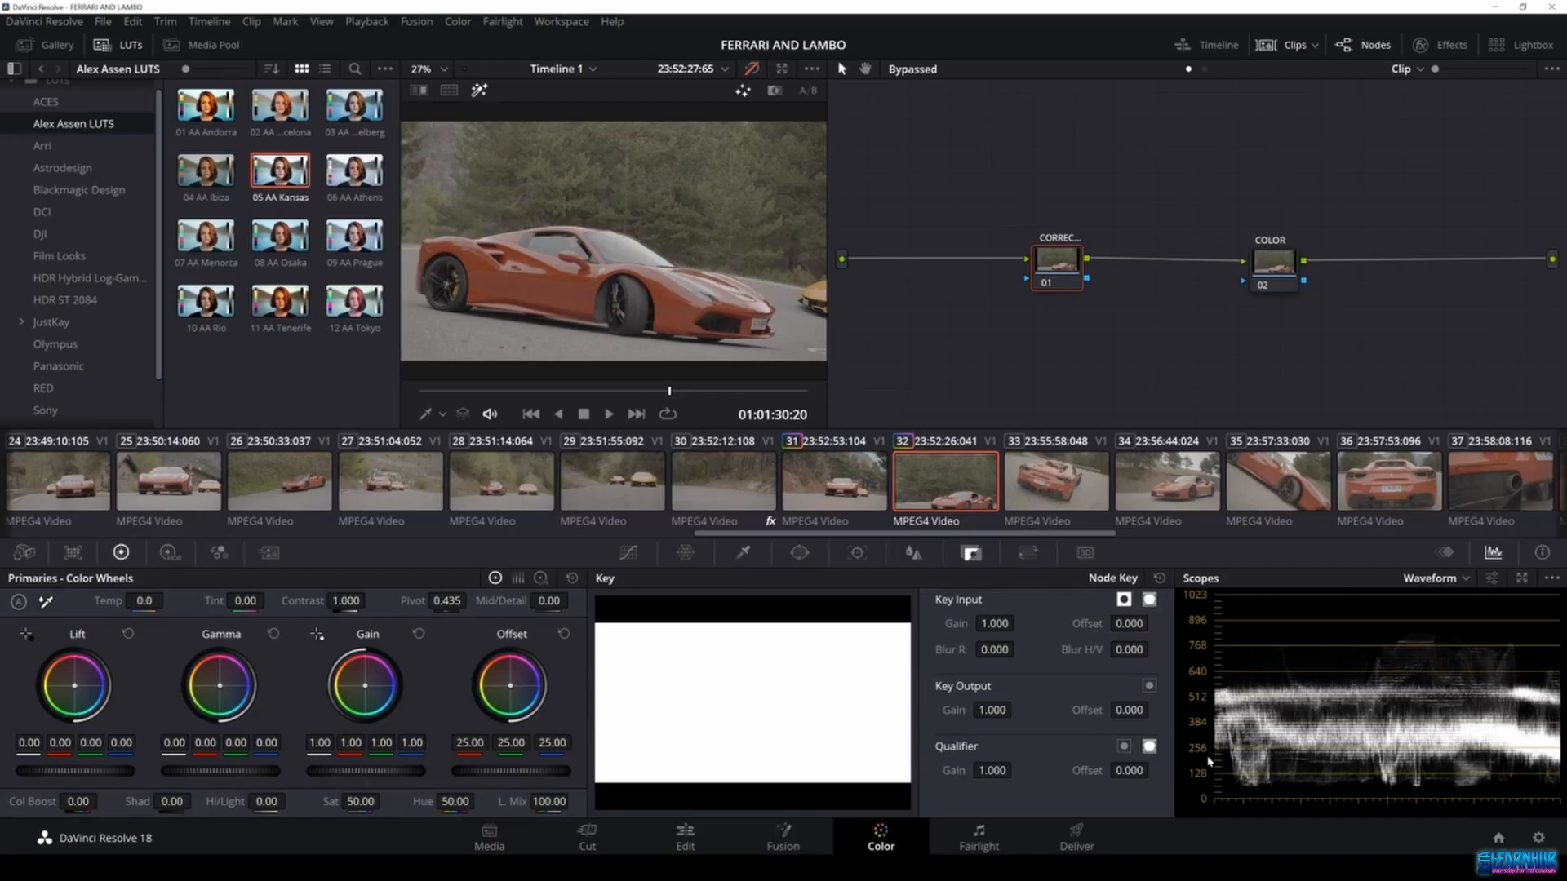
pyautogui.moveTo(1249, 18); pyautogui.dragTo(1222, 11)
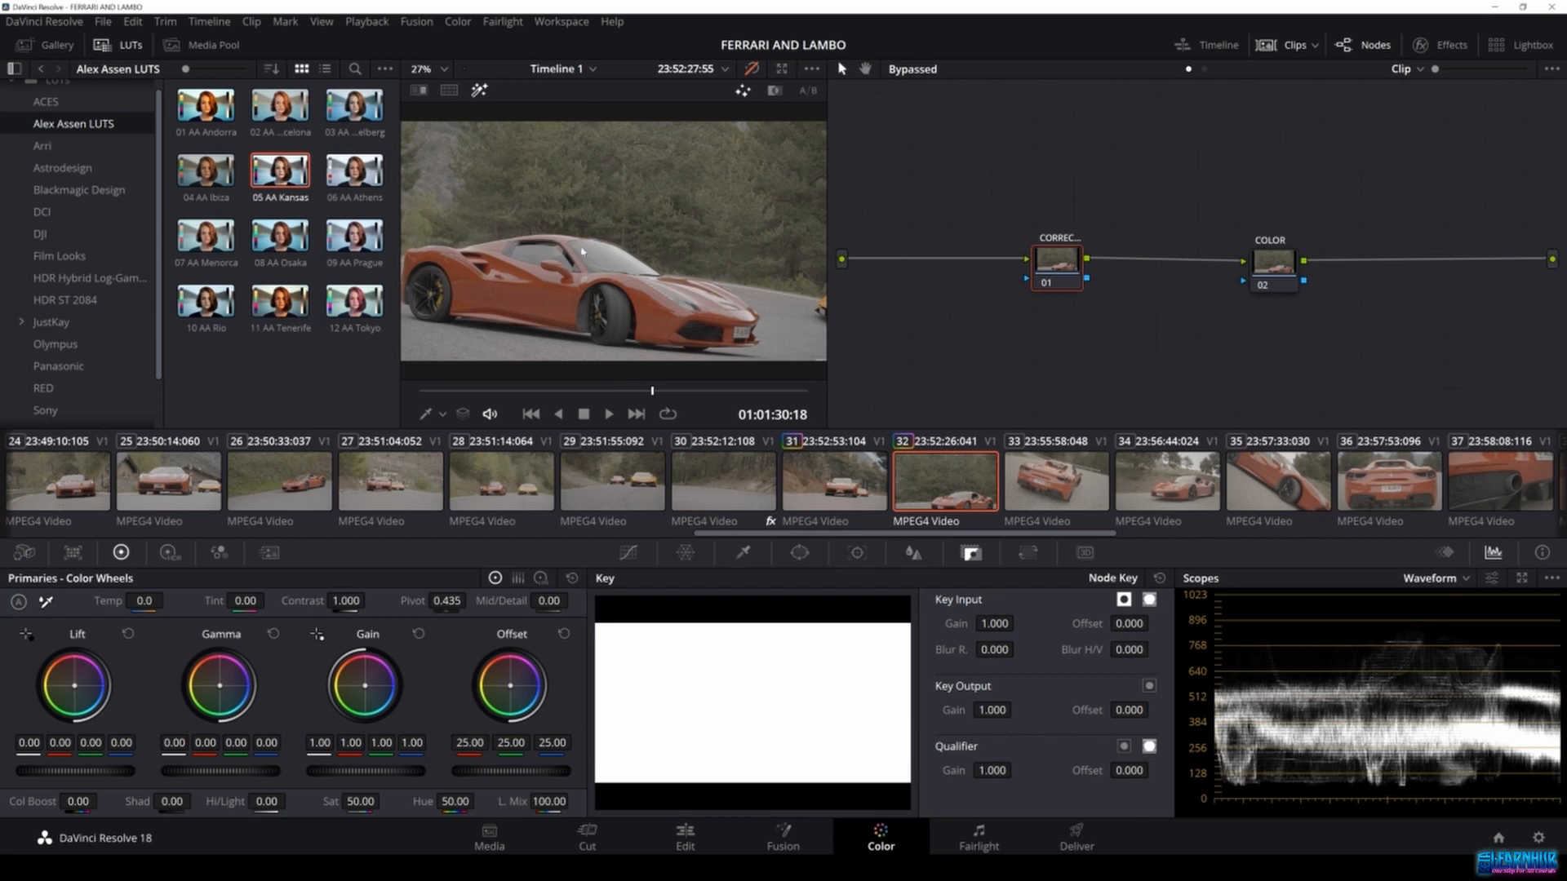
pyautogui.click(686, 390)
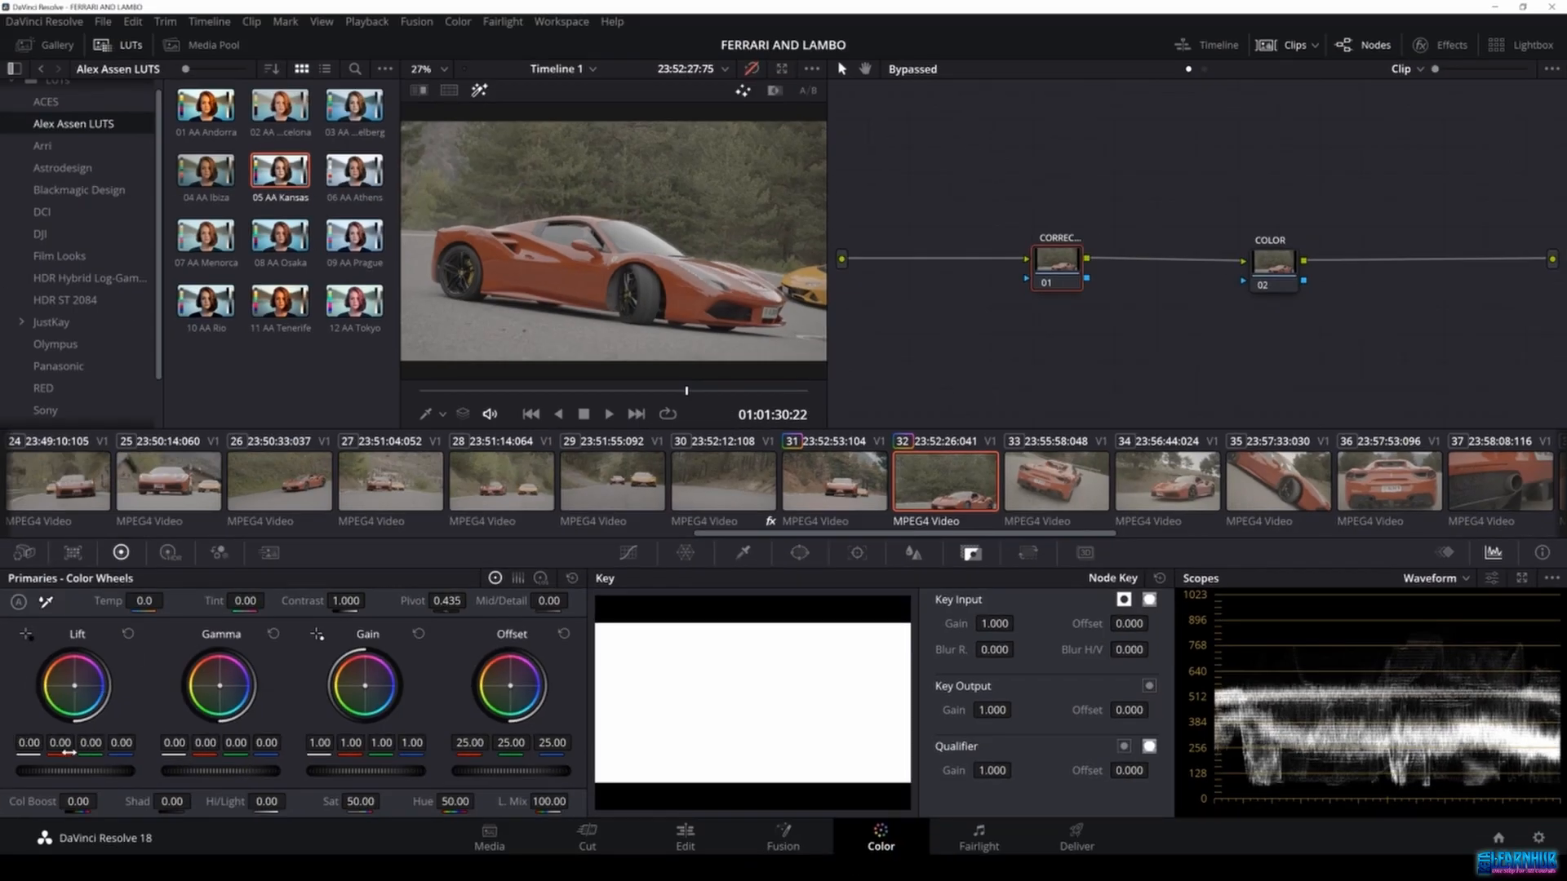
# On clip 32's CORRECTION node, set the overall Lift to -0.03 and the overall Gamma to 0.05.
pyautogui.moveTo(73, 775)
pyautogui.mouseDown()
pyautogui.moveTo(114, 776)
pyautogui.moveTo(49, 771)
pyautogui.mouseUp()
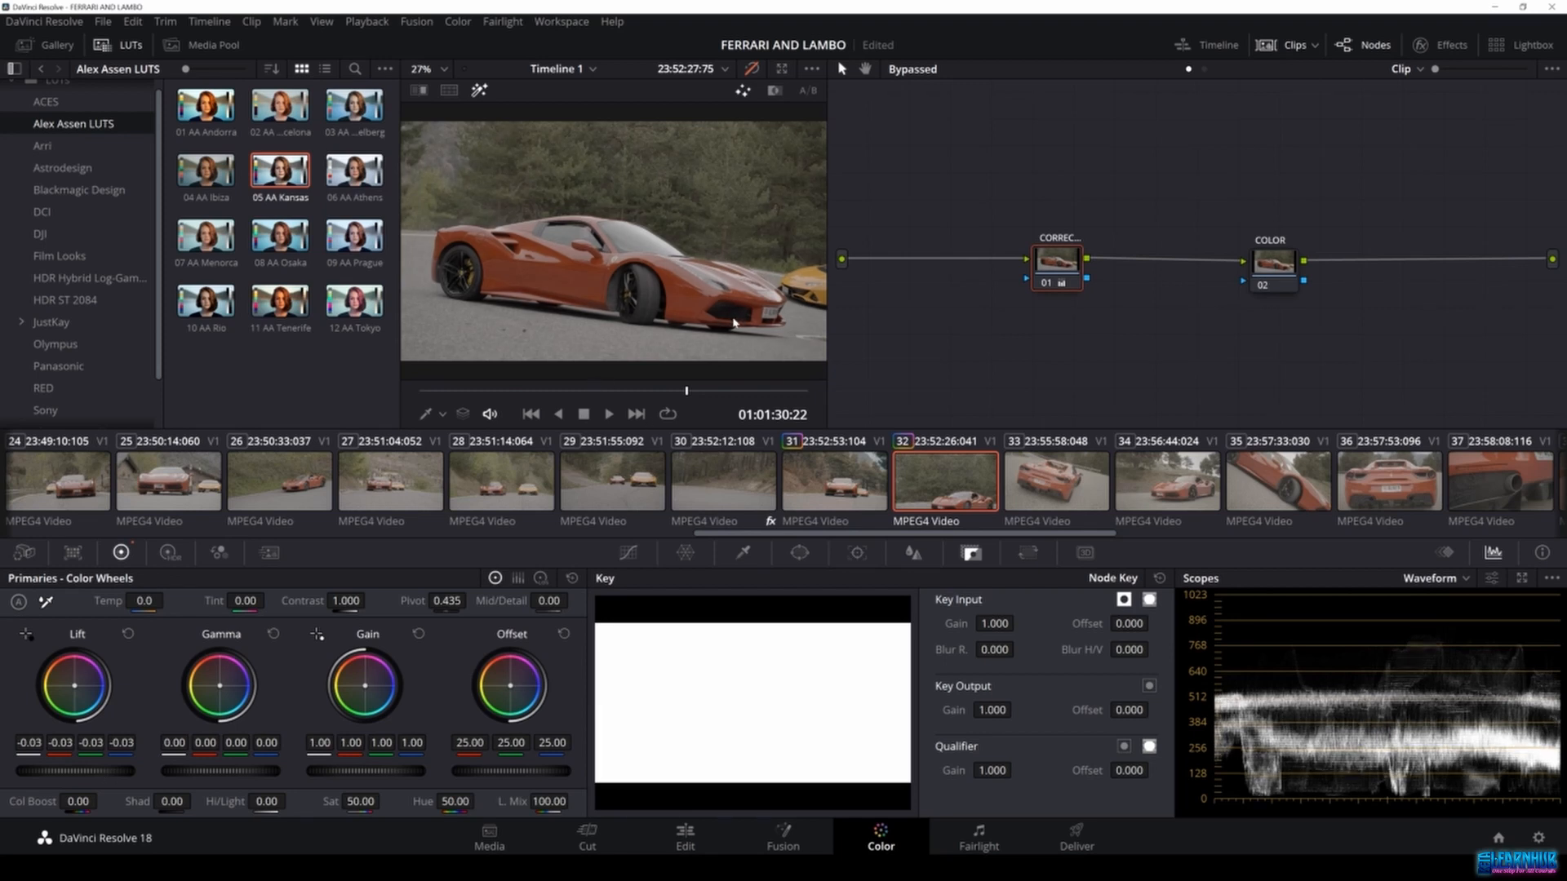
pyautogui.hotkey('ctrl', 'z')
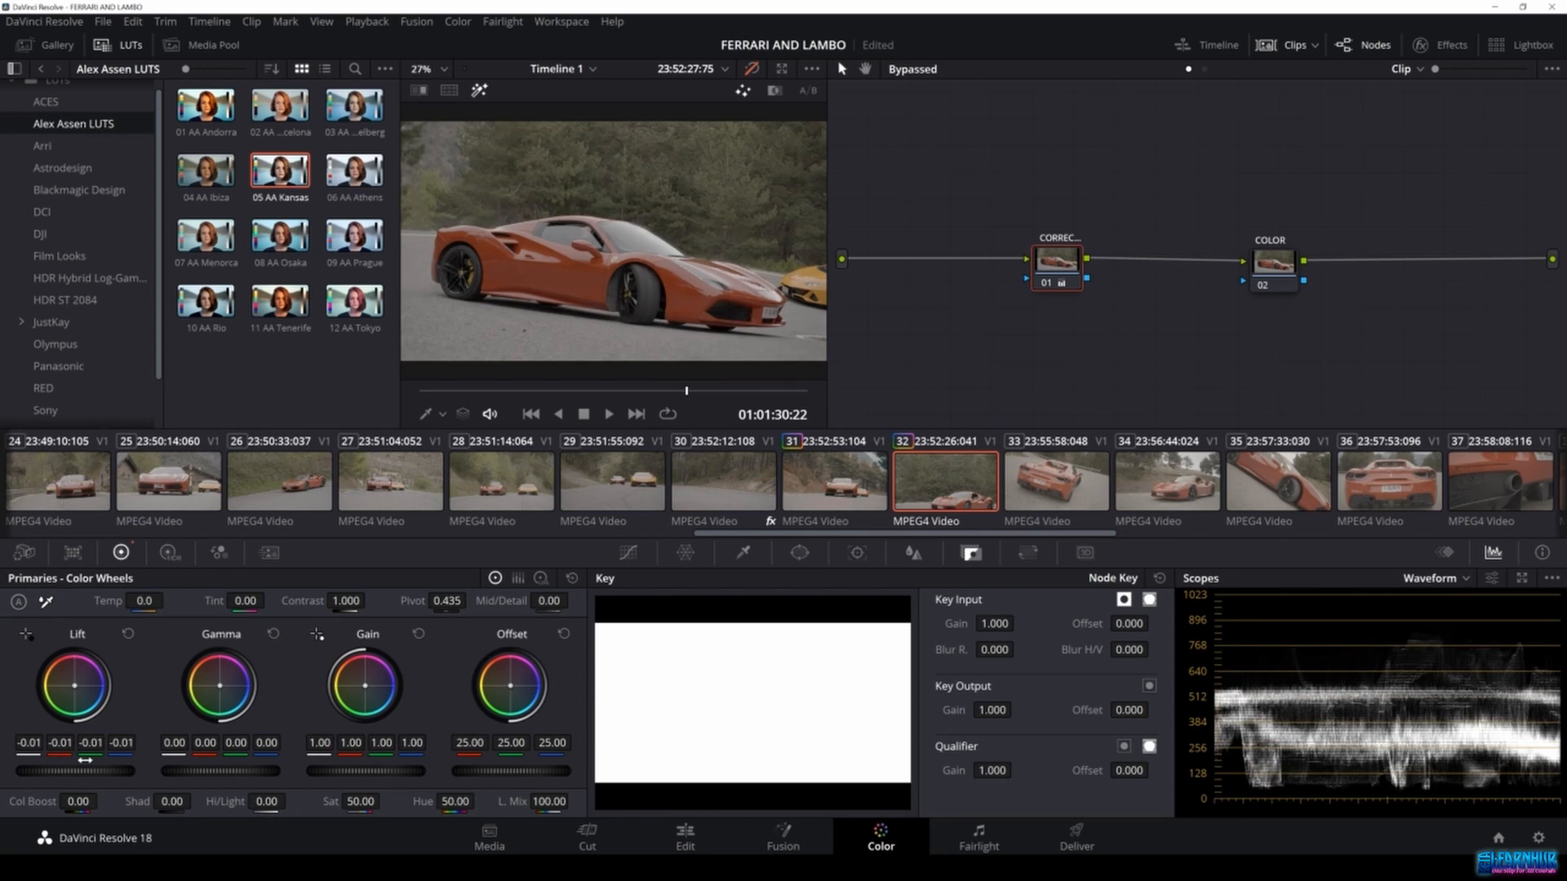
pyautogui.moveTo(85, 760); pyautogui.dragTo(80, 760)
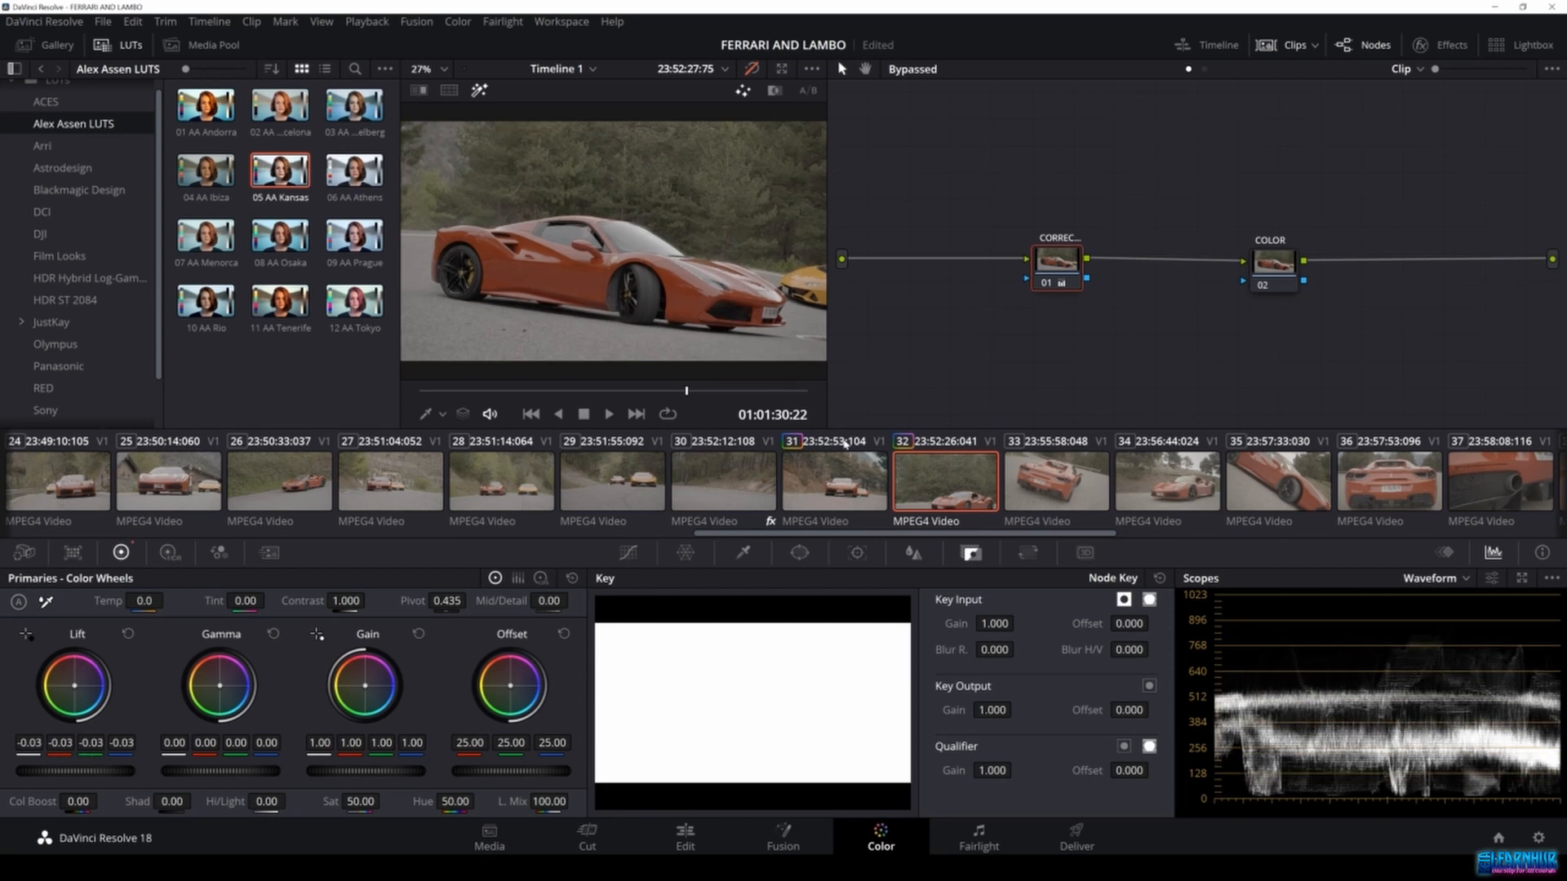
pyautogui.moveTo(220, 770); pyautogui.dragTo(172, 774)
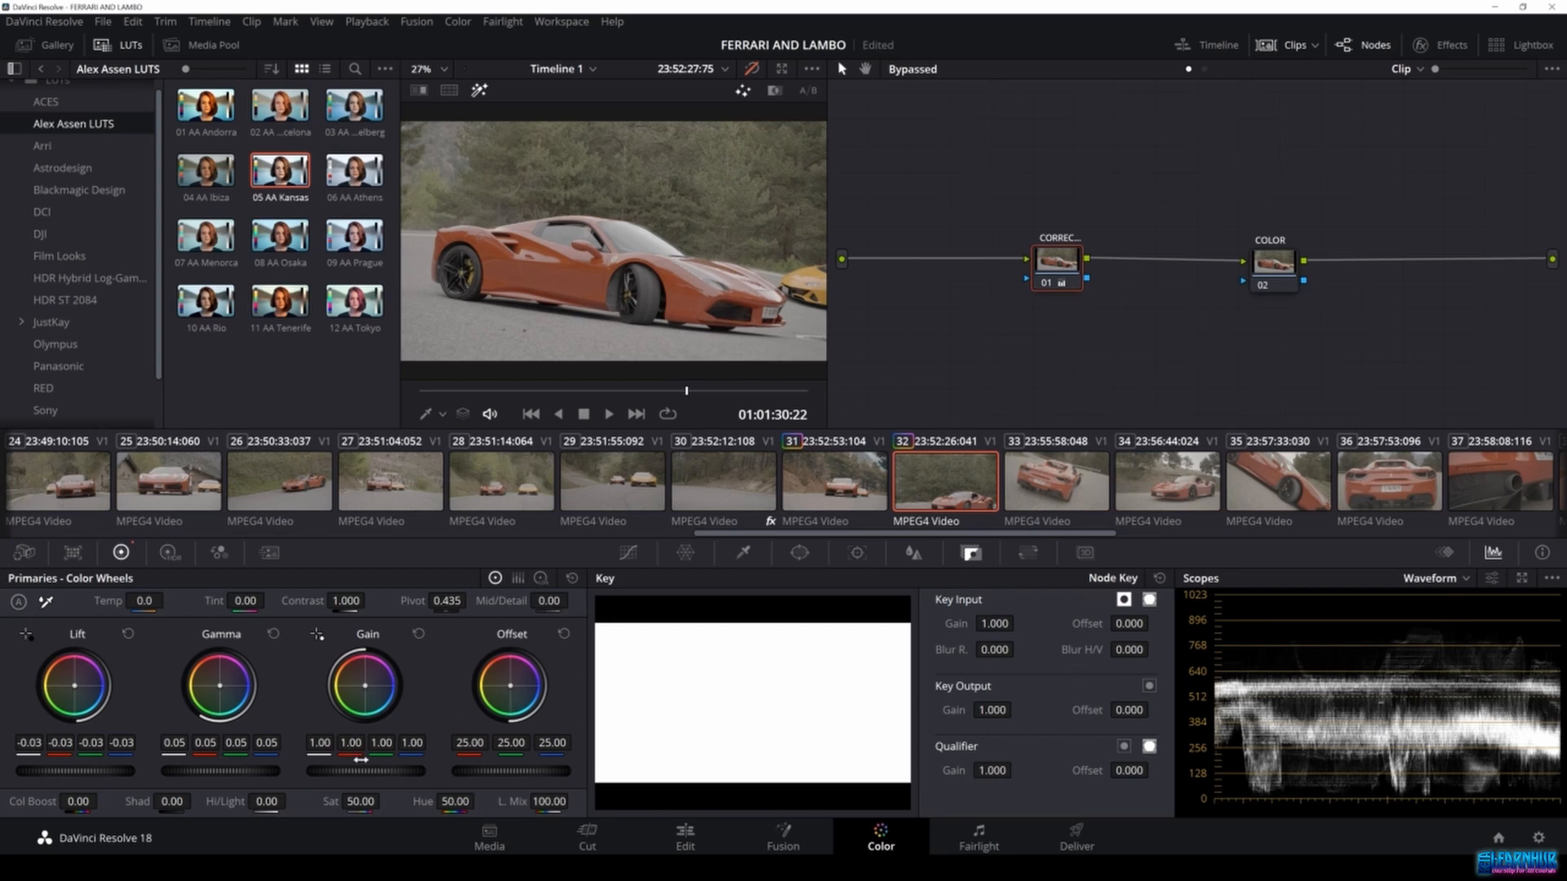
# Brighten the CORRECTION node with Gain 1.26 and Offset 26.55, and set its contrast to 1.320.
pyautogui.moveTo(368, 770); pyautogui.dragTo(404, 770)
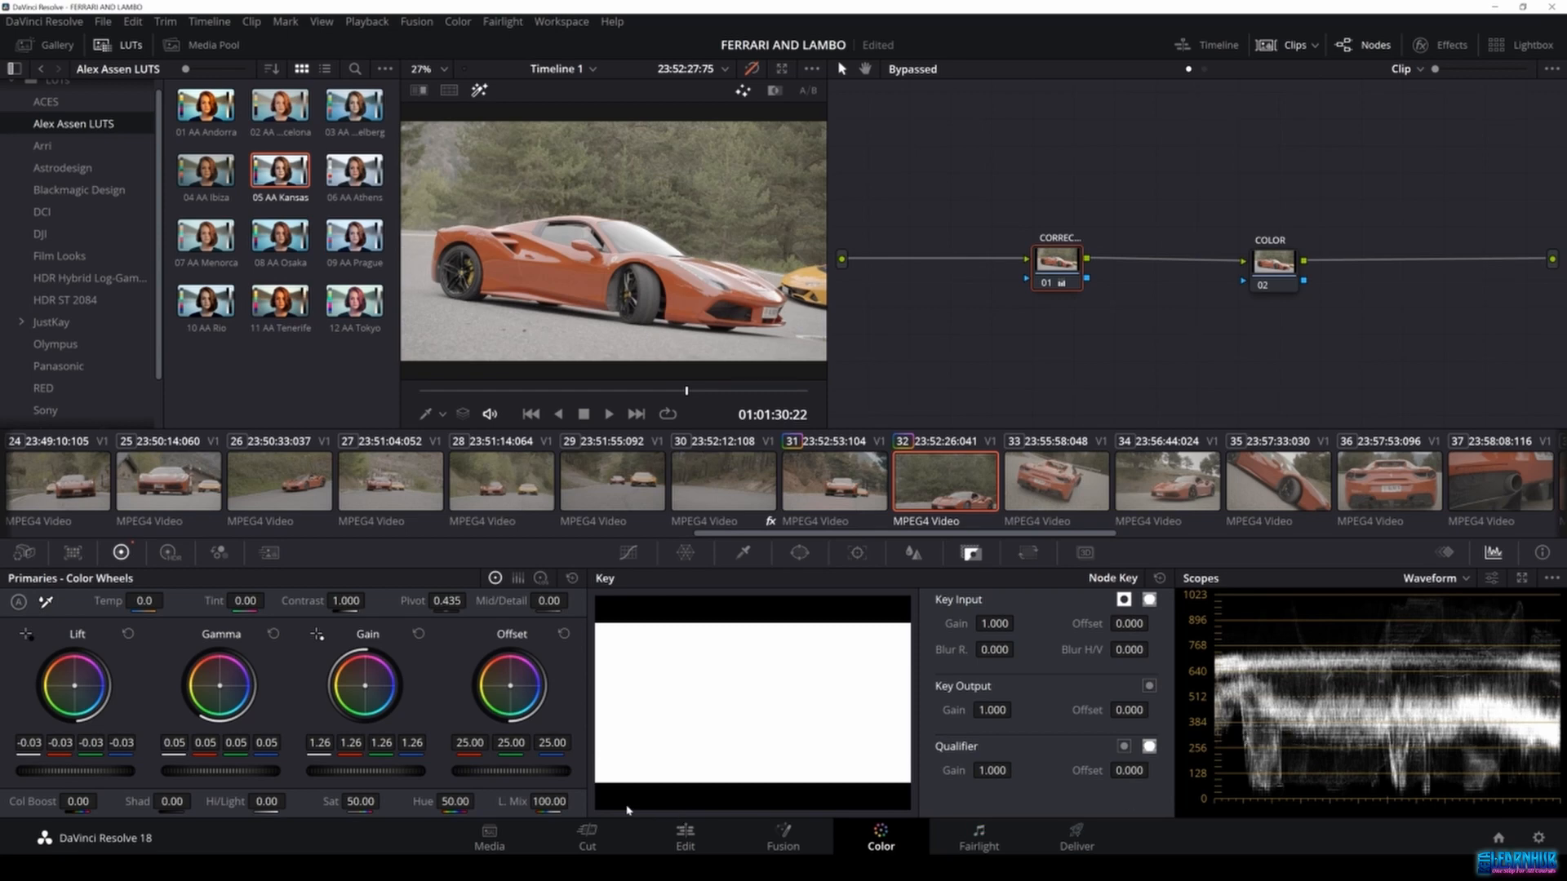
pyautogui.moveTo(475, 771)
pyautogui.mouseDown()
pyautogui.moveTo(515, 771)
pyautogui.moveTo(485, 771)
pyautogui.mouseUp()
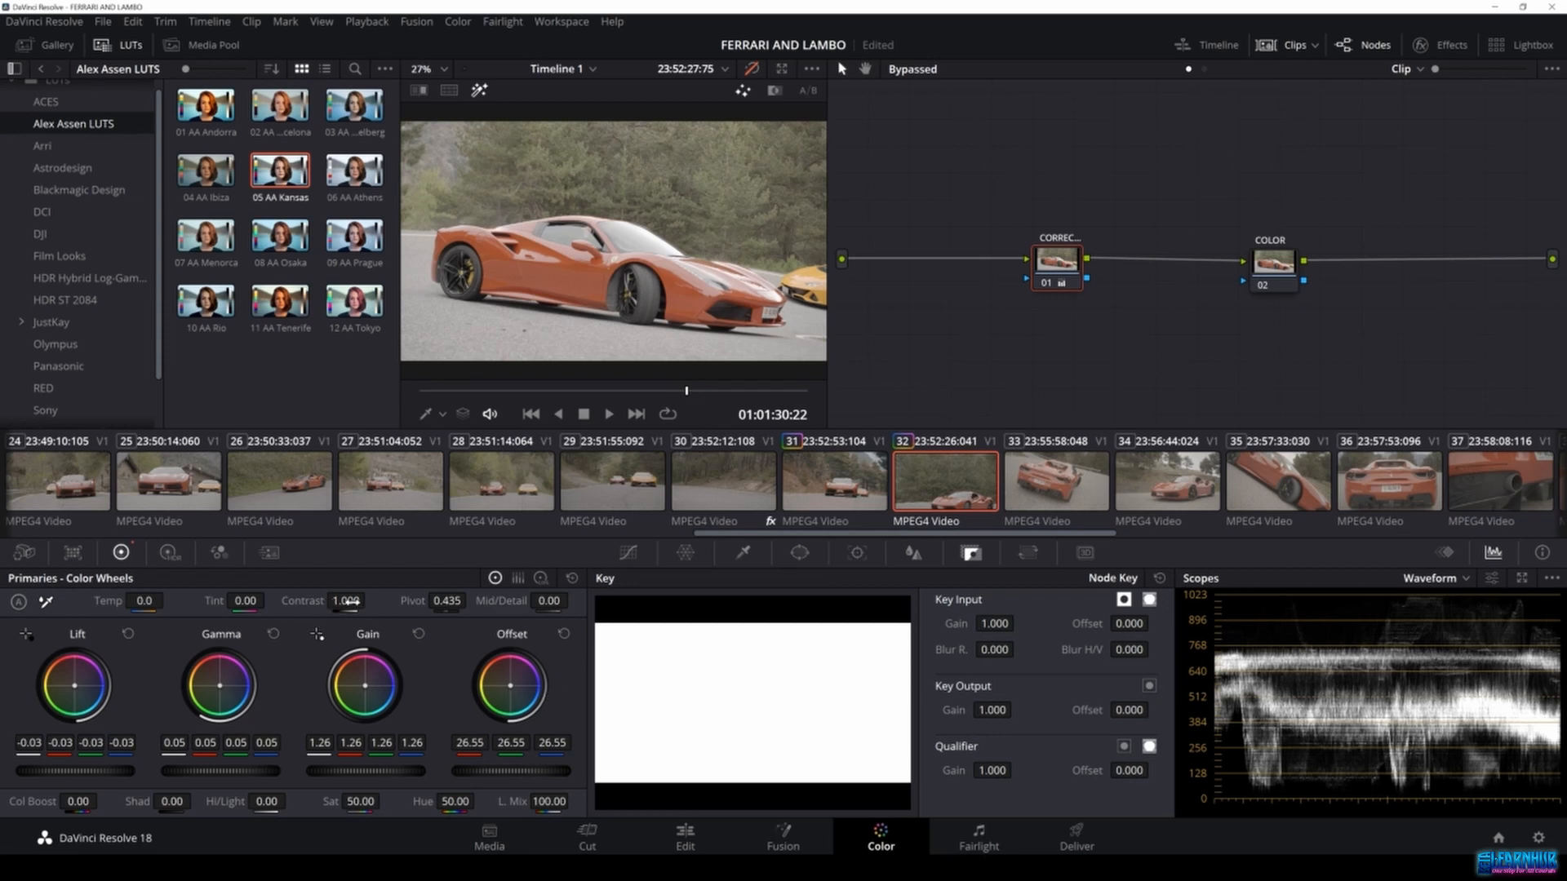
pyautogui.moveTo(346, 600); pyautogui.dragTo(367, 600)
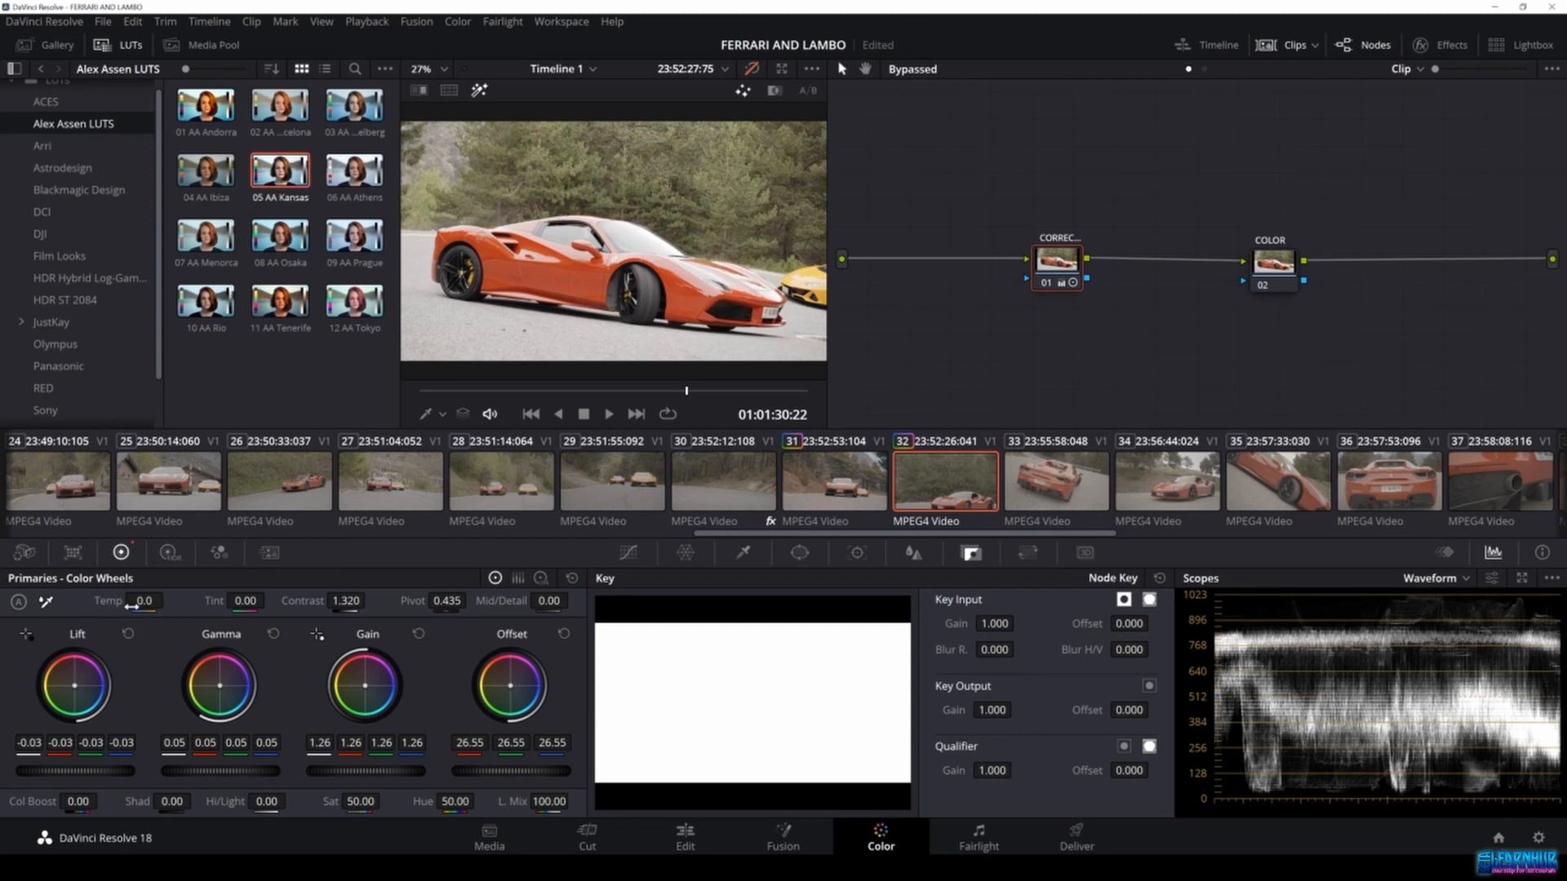
# Try a much warmer color temperature and a value of 10 on the CORRECTION node, and return the temperature to 0.
pyautogui.moveTo(135, 604); pyautogui.dragTo(168, 601)
pyautogui.moveTo(168, 601)
pyautogui.mouseDown()
pyautogui.moveTo(191, 602)
pyautogui.moveTo(142, 599)
pyautogui.mouseUp()
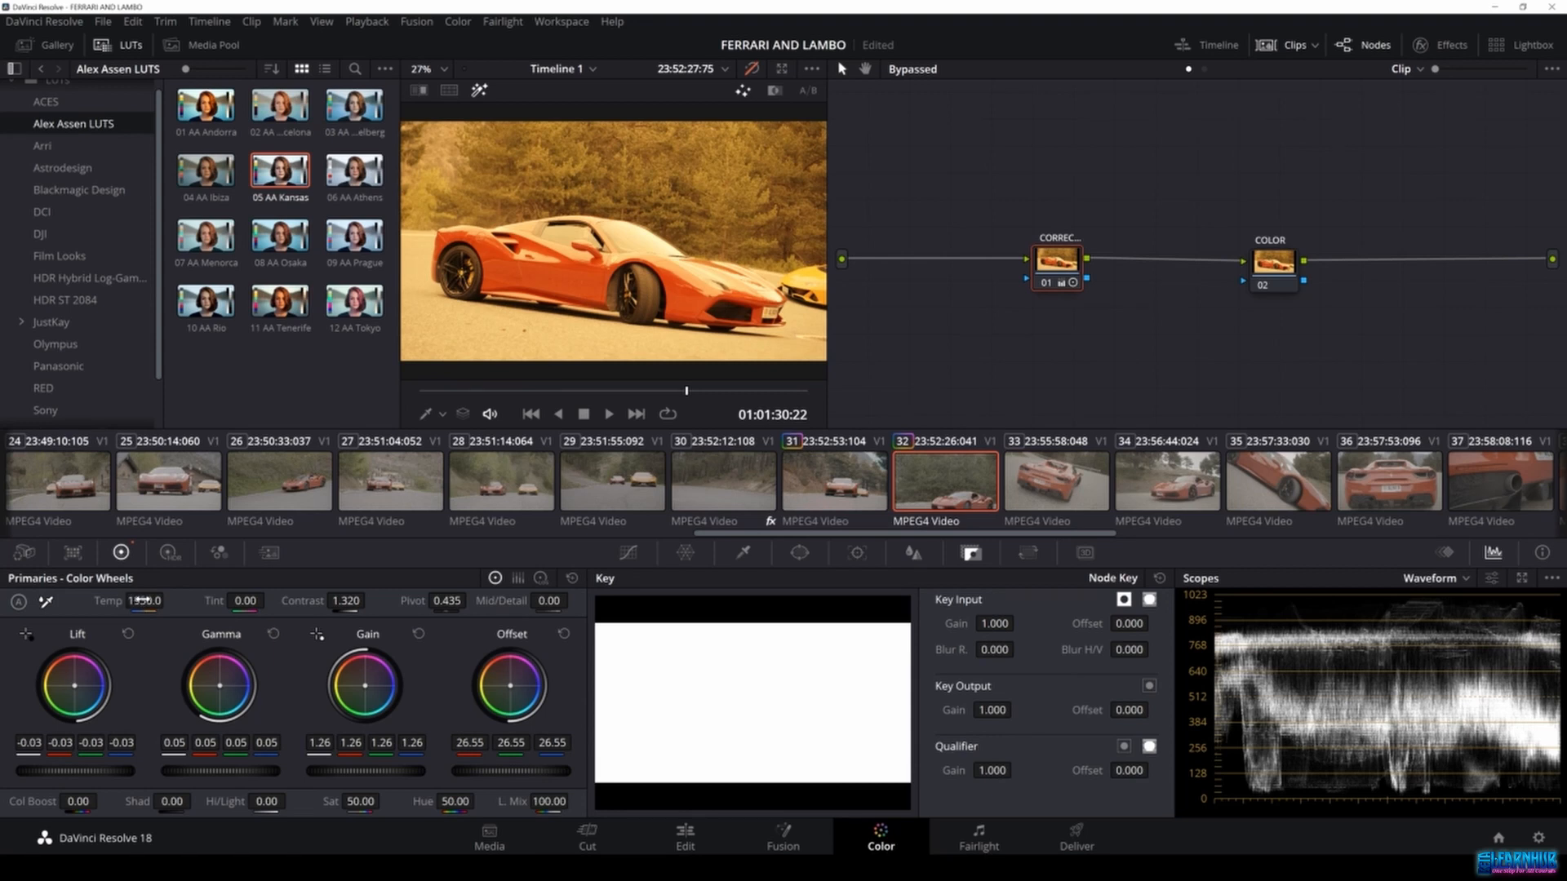
pyautogui.doubleClick(153, 601)
pyautogui.write('10')
pyautogui.press('Return')
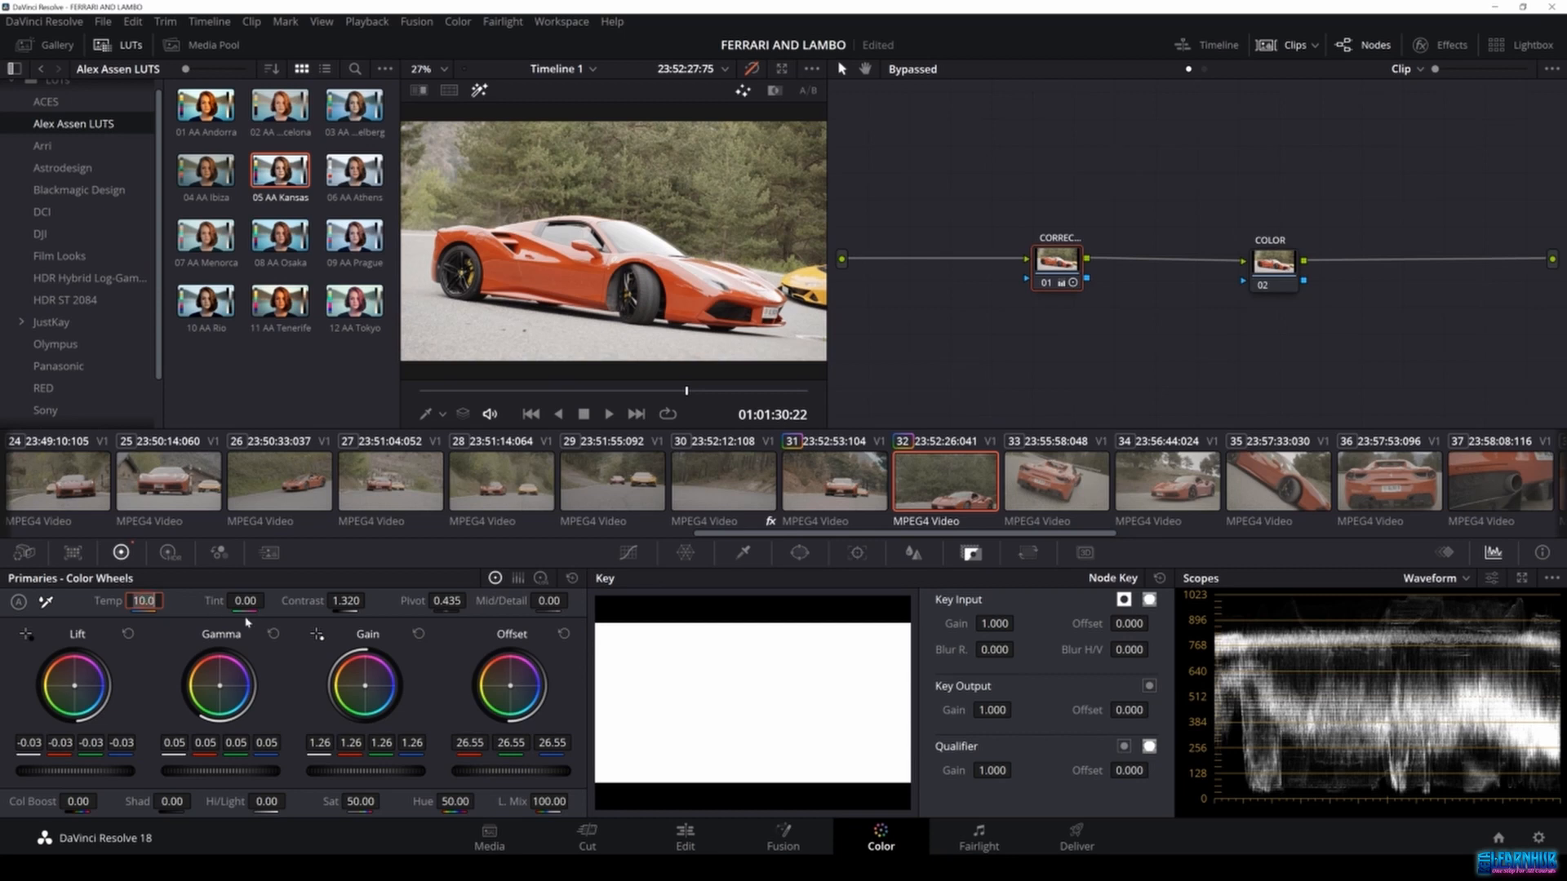
pyautogui.write('0')
pyautogui.press('Return')
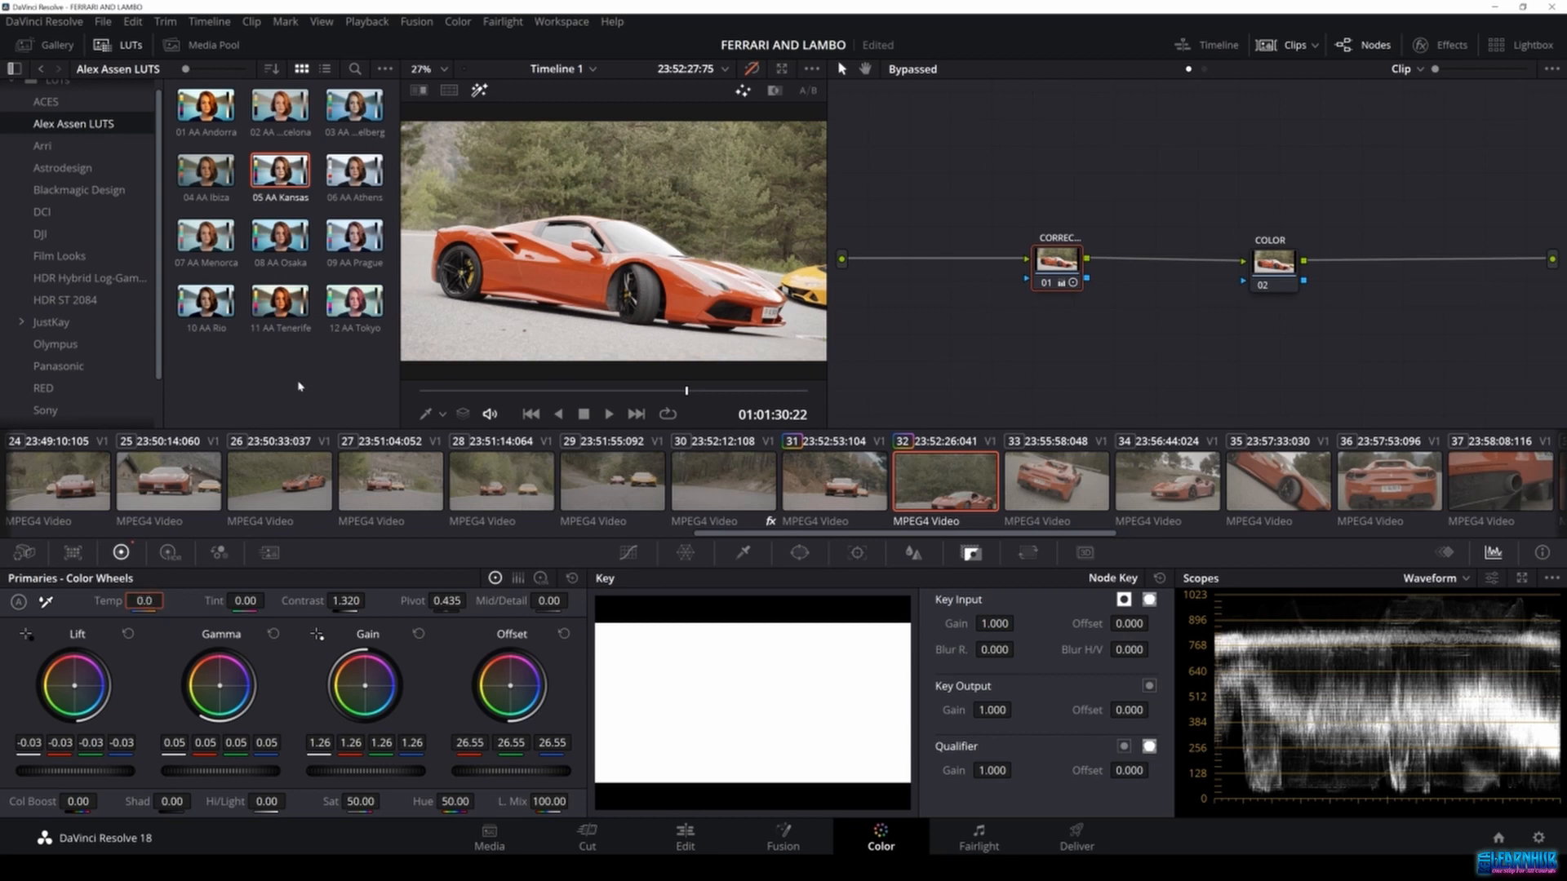
# White-balance the image from the bright reflection on the Ferrari's windshield and set the overall Gain to 1.19.
pyautogui.click(46, 602)
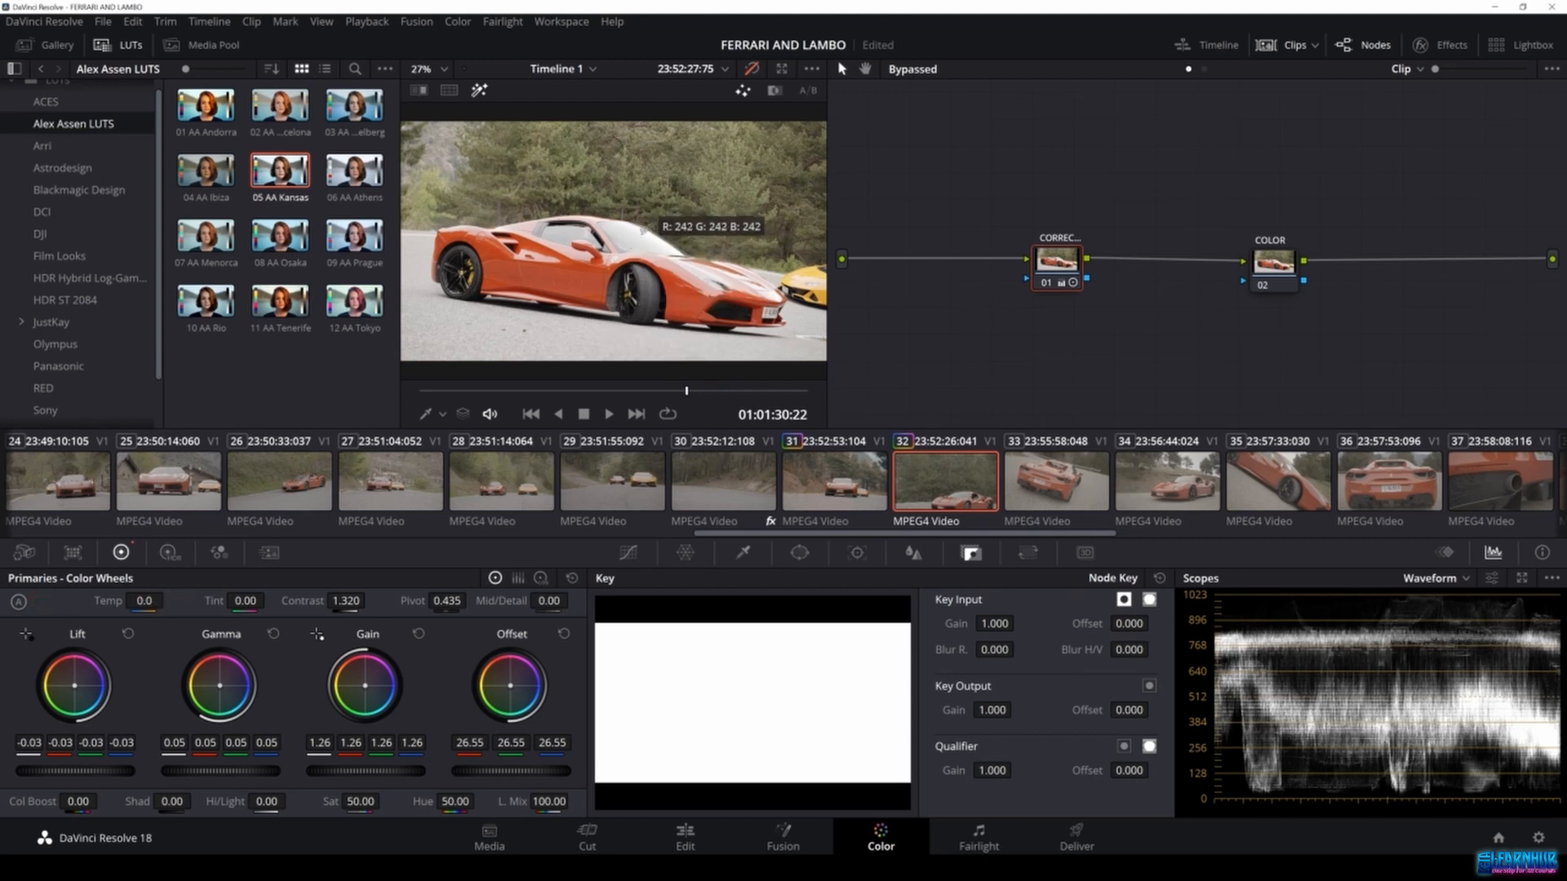
pyautogui.click(643, 243)
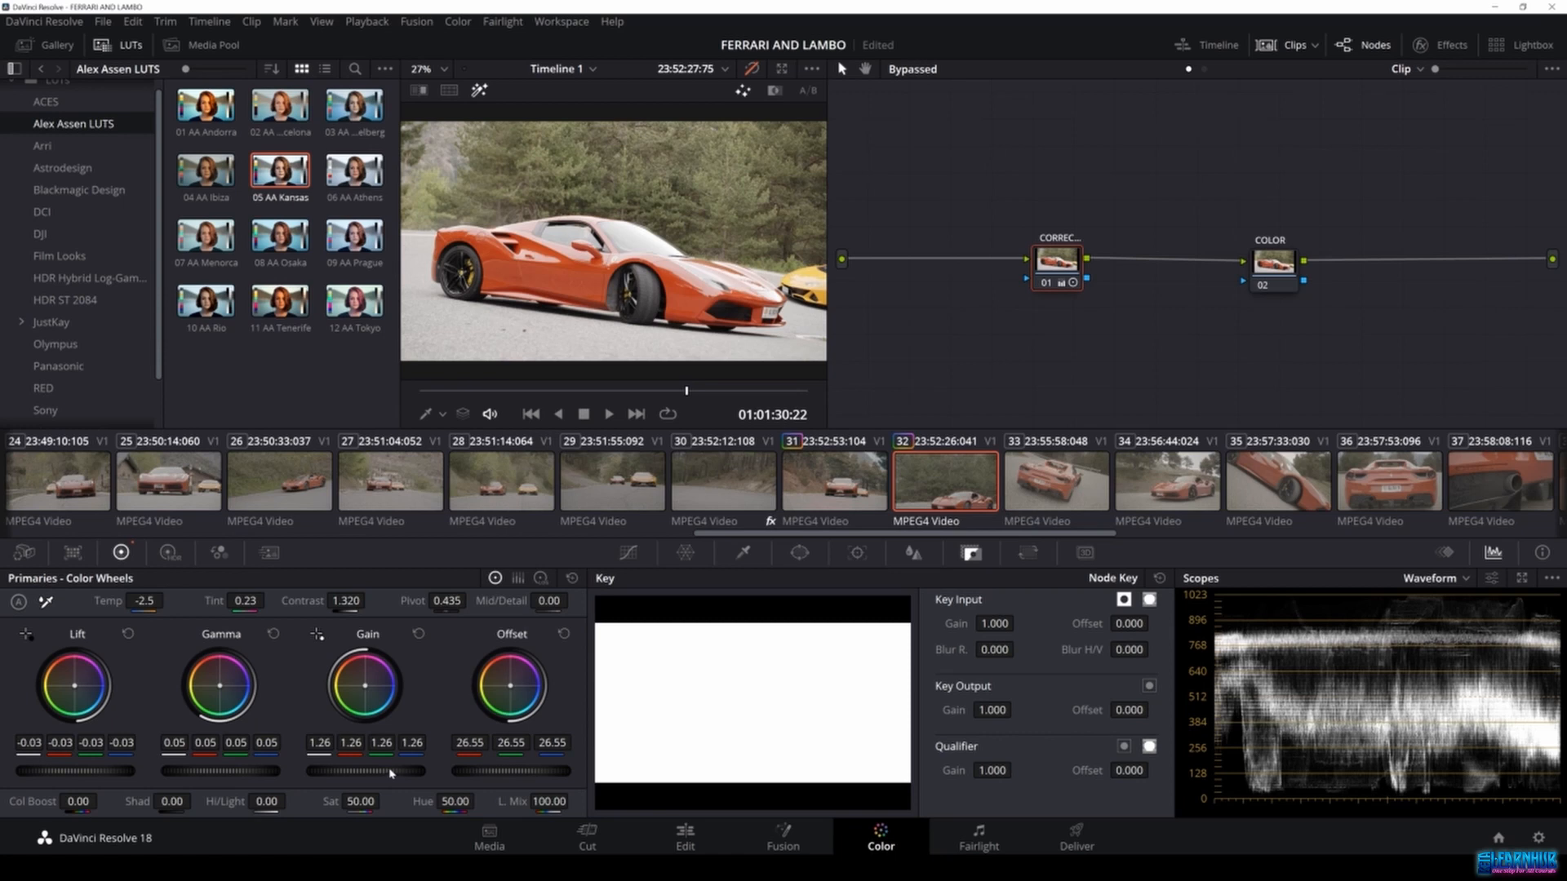
pyautogui.moveTo(390, 773); pyautogui.dragTo(374, 773)
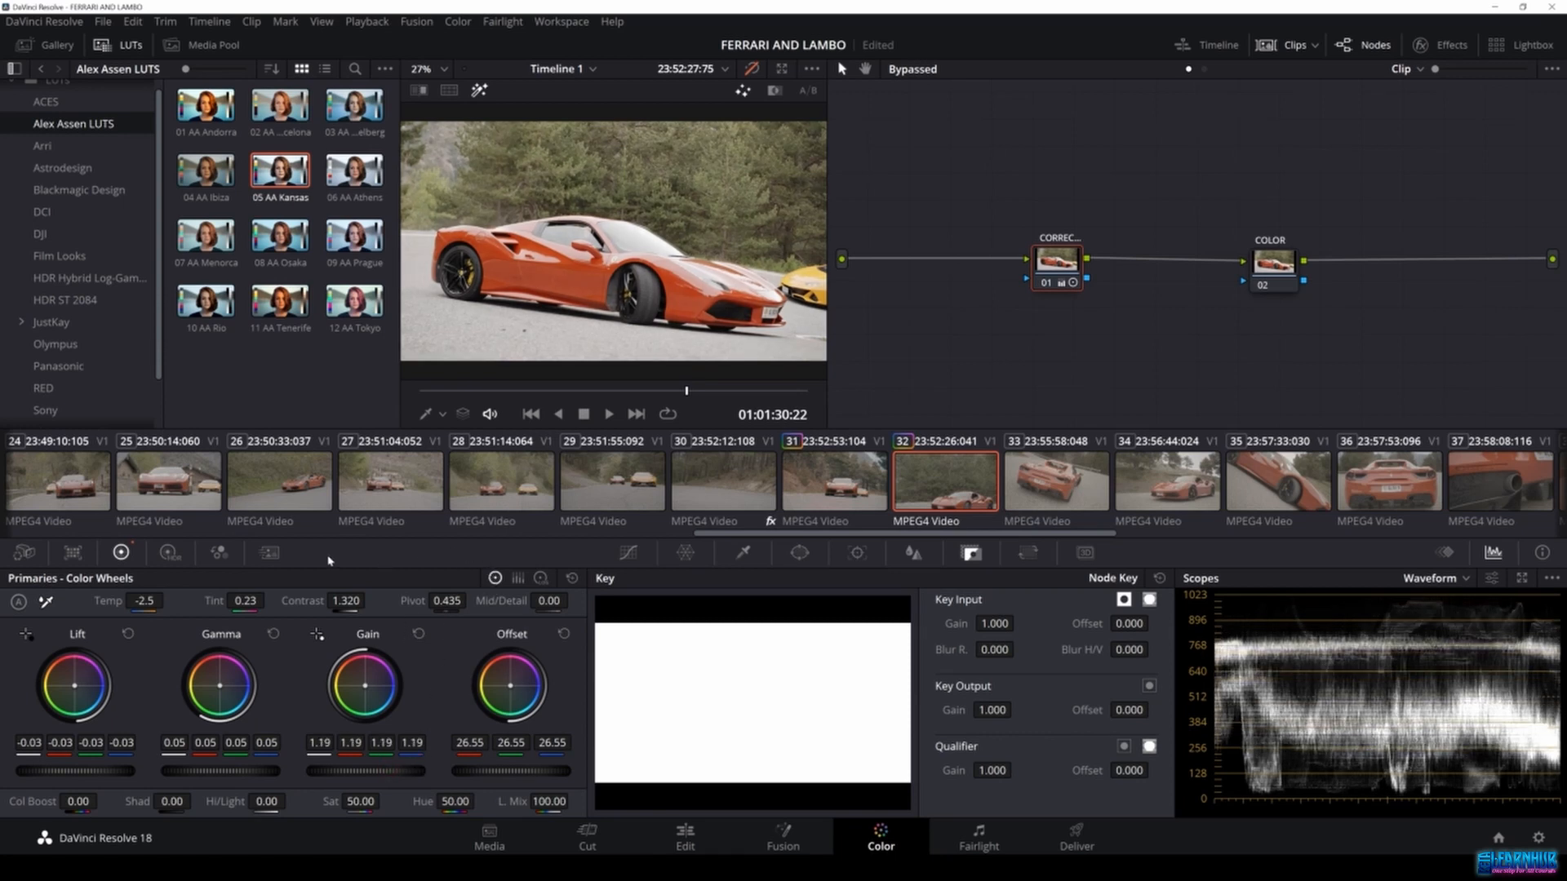
# Use the log wheels to set the CORRECTION node's Midtone to 0.17 and Highlights to 0.10.
pyautogui.click(542, 579)
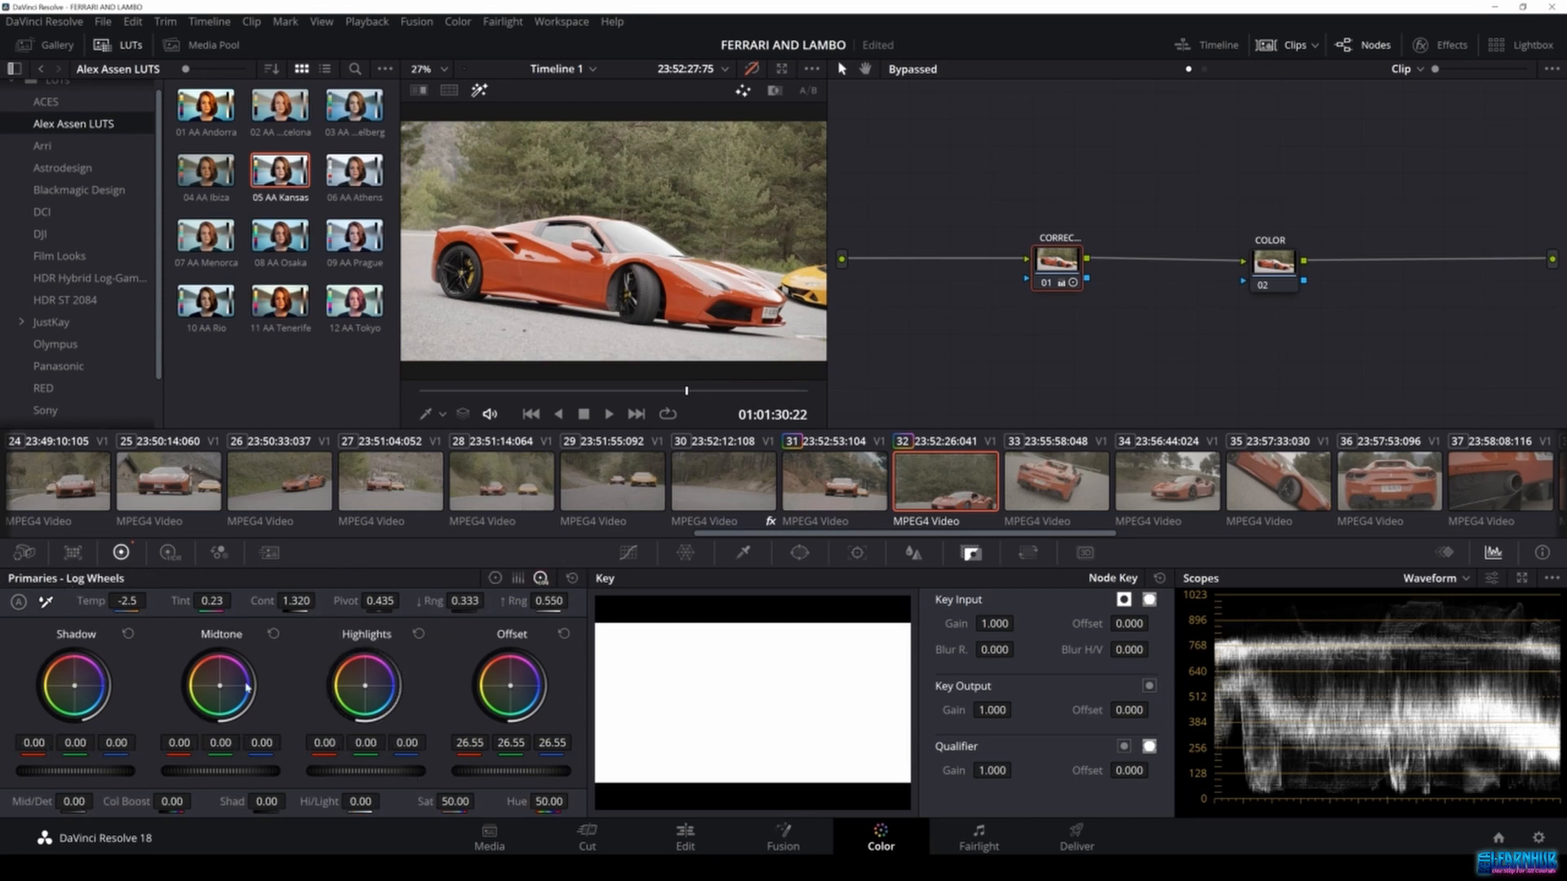
pyautogui.moveTo(402, 771)
pyautogui.mouseDown()
pyautogui.moveTo(377, 771)
pyautogui.moveTo(438, 771)
pyautogui.moveTo(402, 771)
pyautogui.mouseUp()
pyautogui.moveTo(233, 771)
pyautogui.mouseDown()
pyautogui.moveTo(257, 771)
pyautogui.moveTo(216, 771)
pyautogui.moveTo(282, 771)
pyautogui.moveTo(257, 771)
pyautogui.mouseUp()
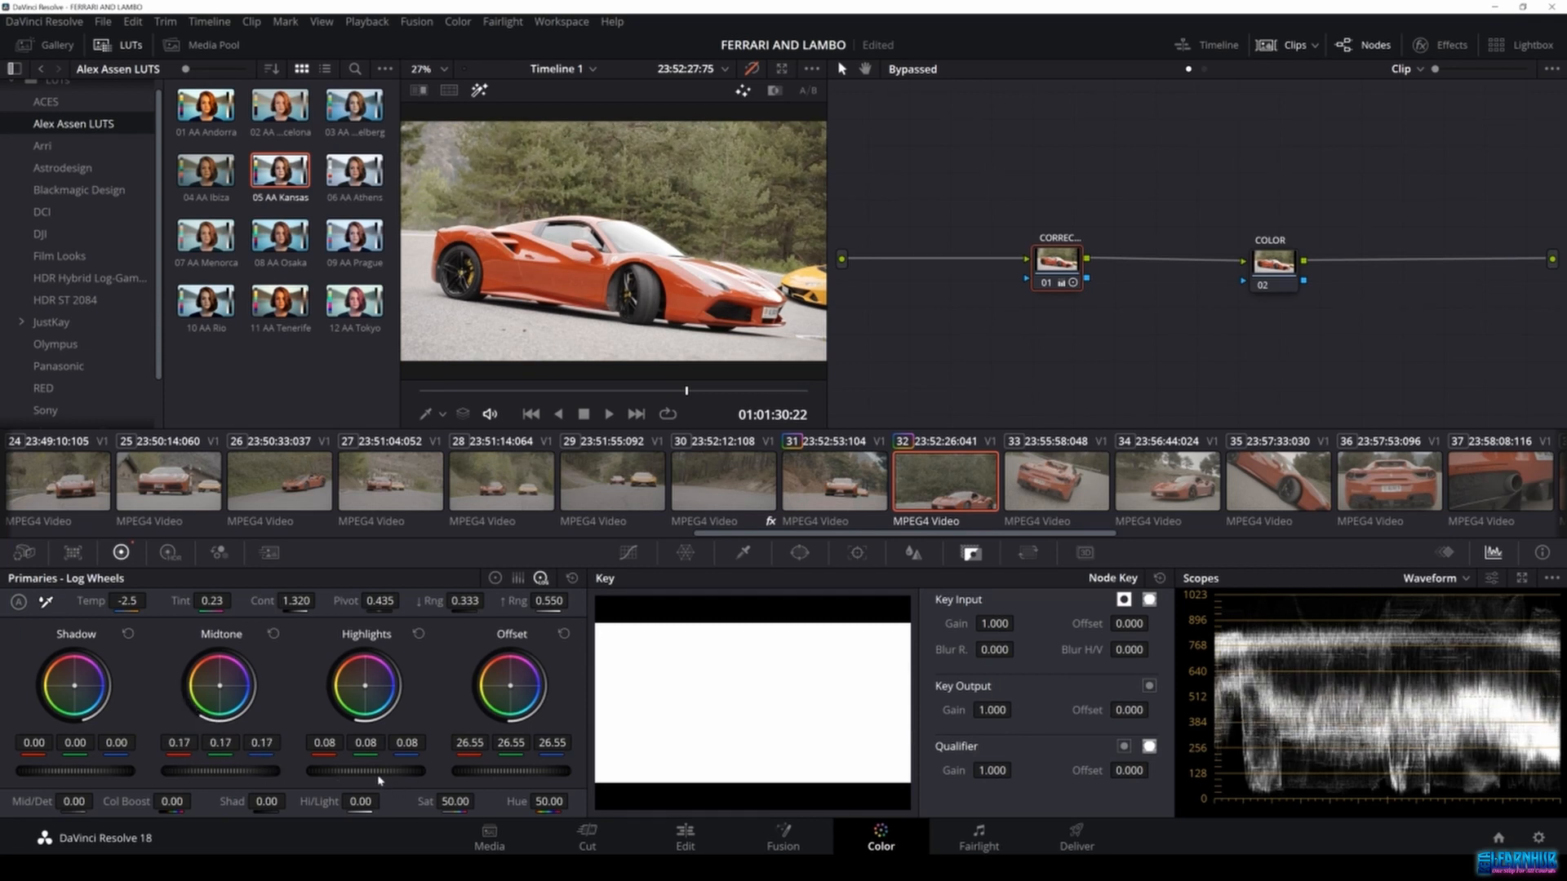
pyautogui.moveTo(380, 771)
pyautogui.mouseDown()
pyautogui.moveTo(393, 771)
pyautogui.moveTo(367, 773)
pyautogui.mouseUp()
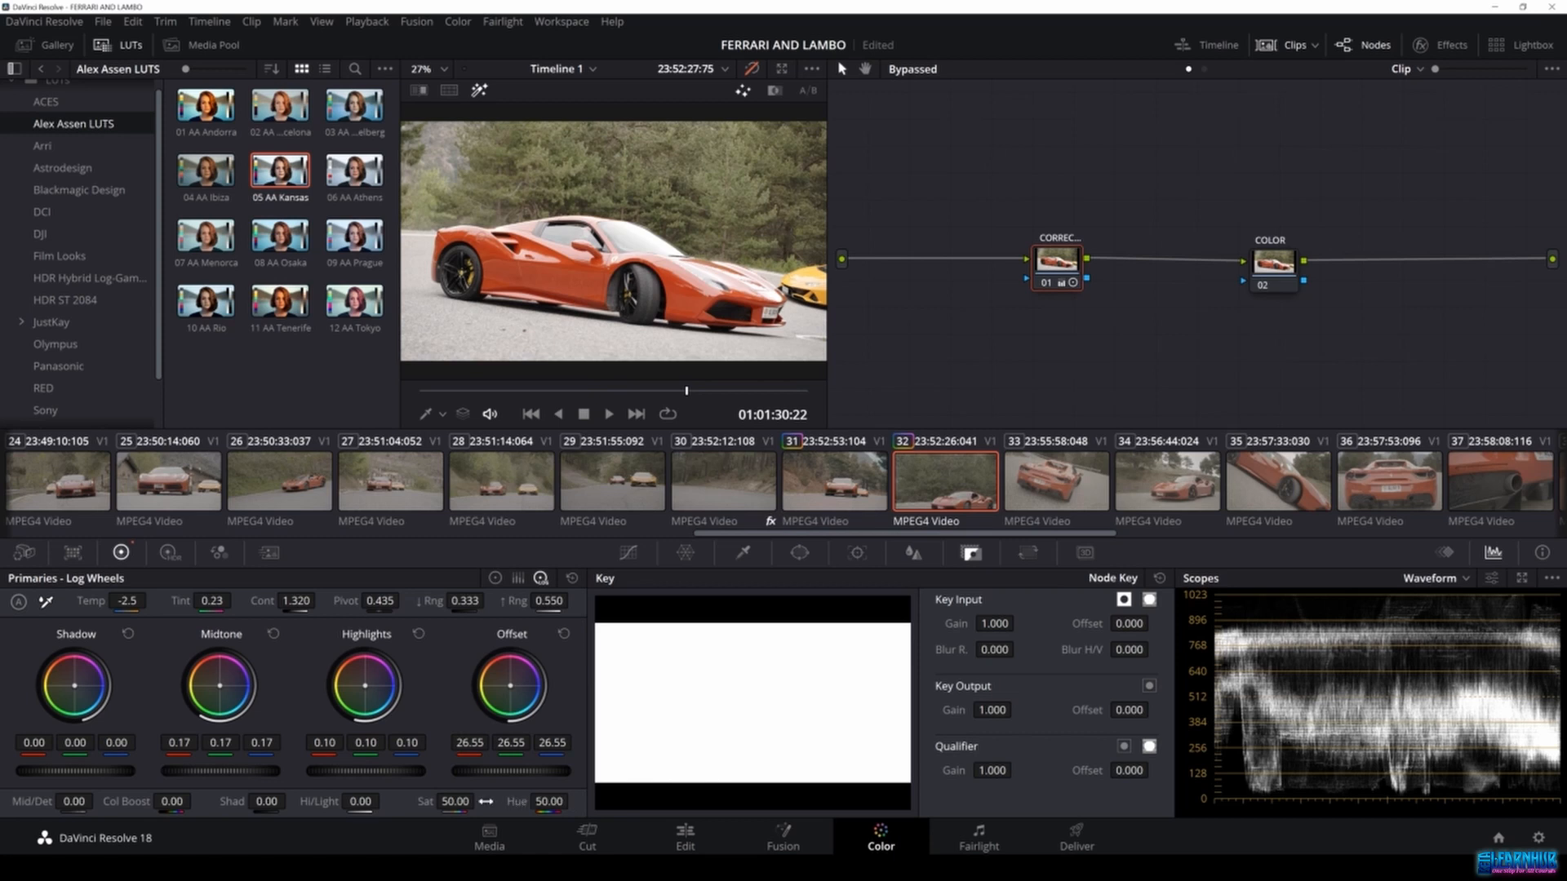
# Raise the CORRECTION node's saturation to 64.10.
pyautogui.moveTo(447, 801); pyautogui.dragTo(479, 801)
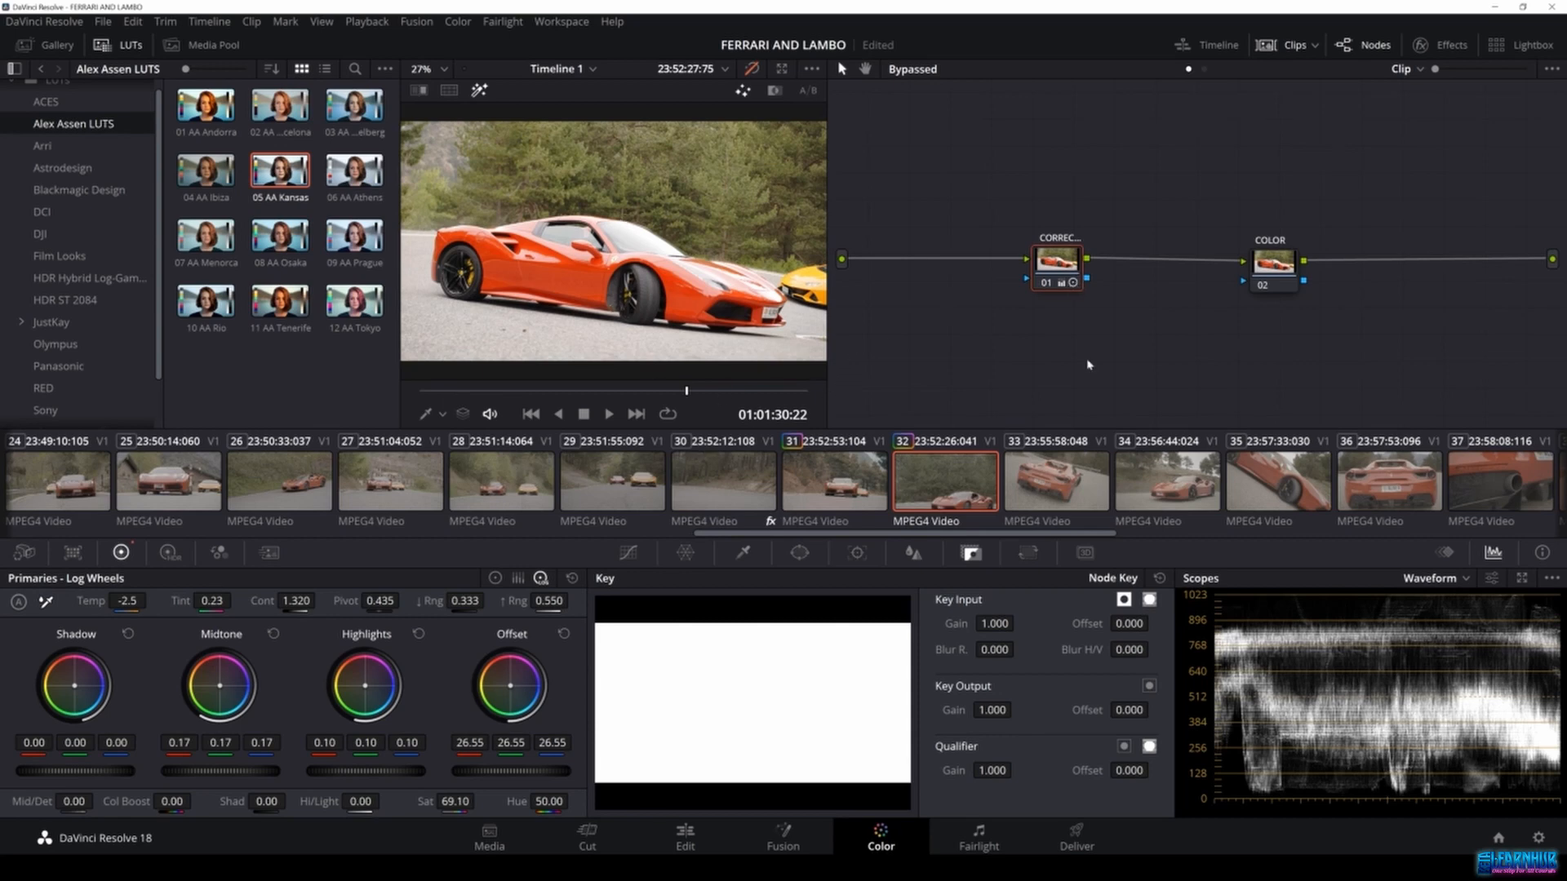
pyautogui.click(1149, 687)
pyautogui.click(1149, 686)
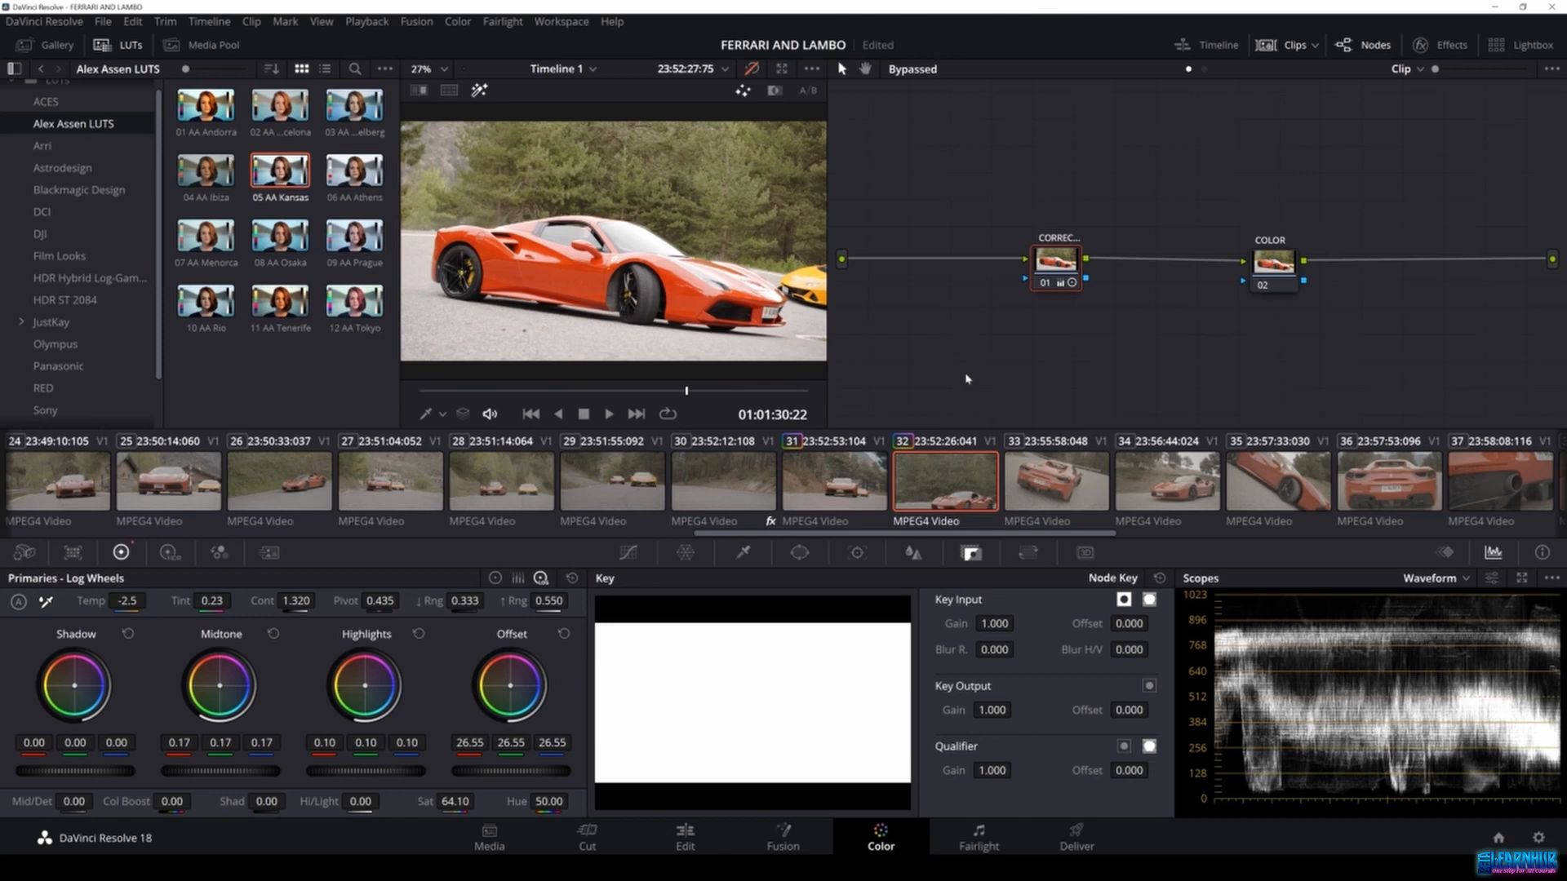
# Toggle all of clip 32's nodes off and on to compare the corrected image with the original.
pyautogui.hotkey('alt', 'd')
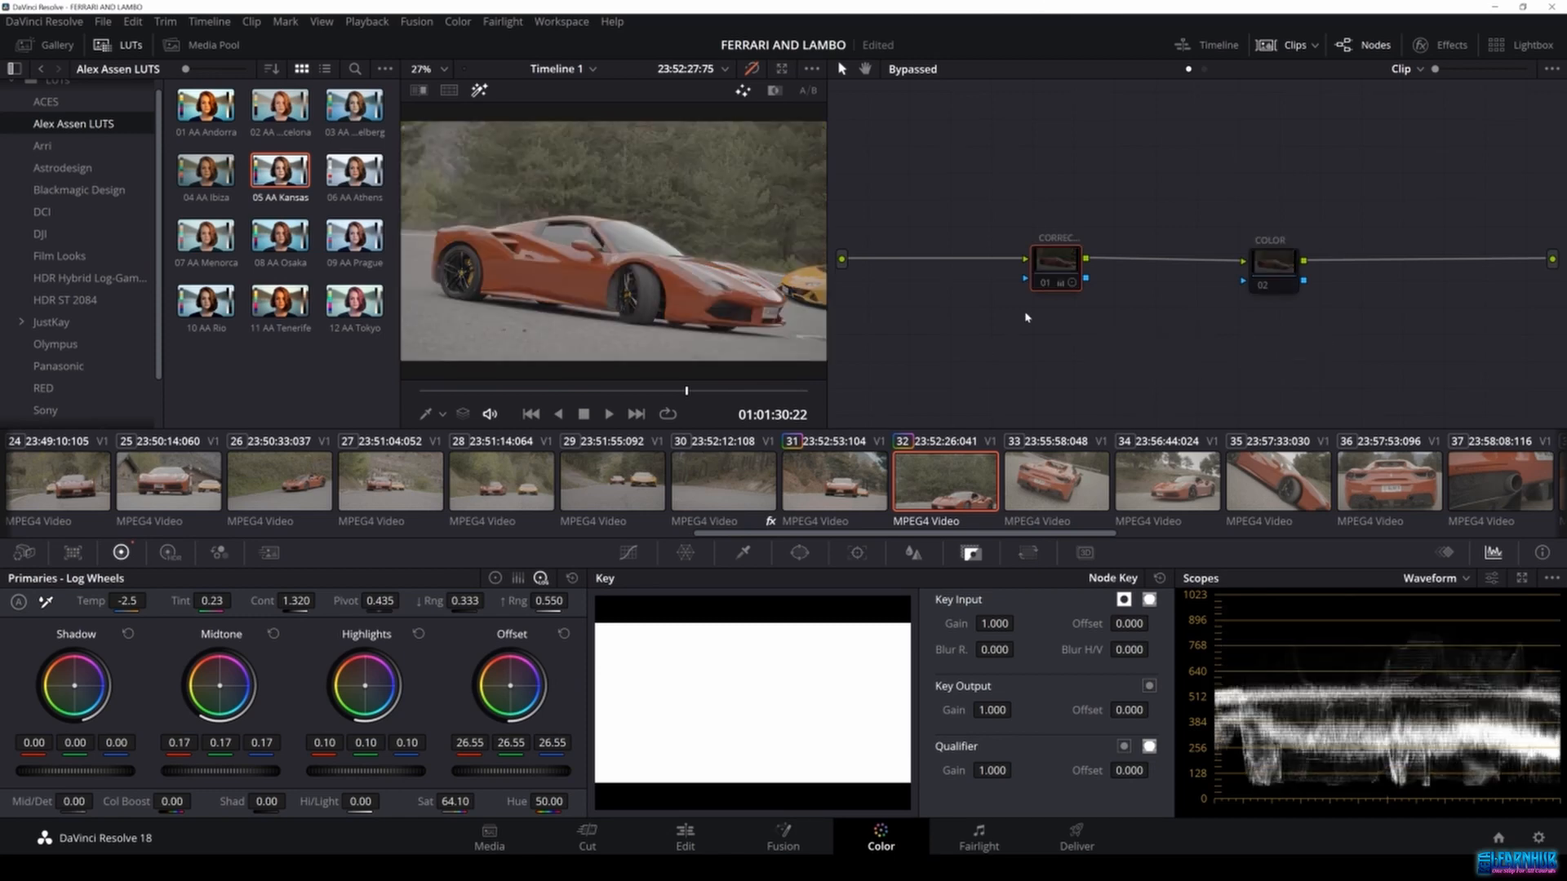
pyautogui.hotkey('alt', 'd')
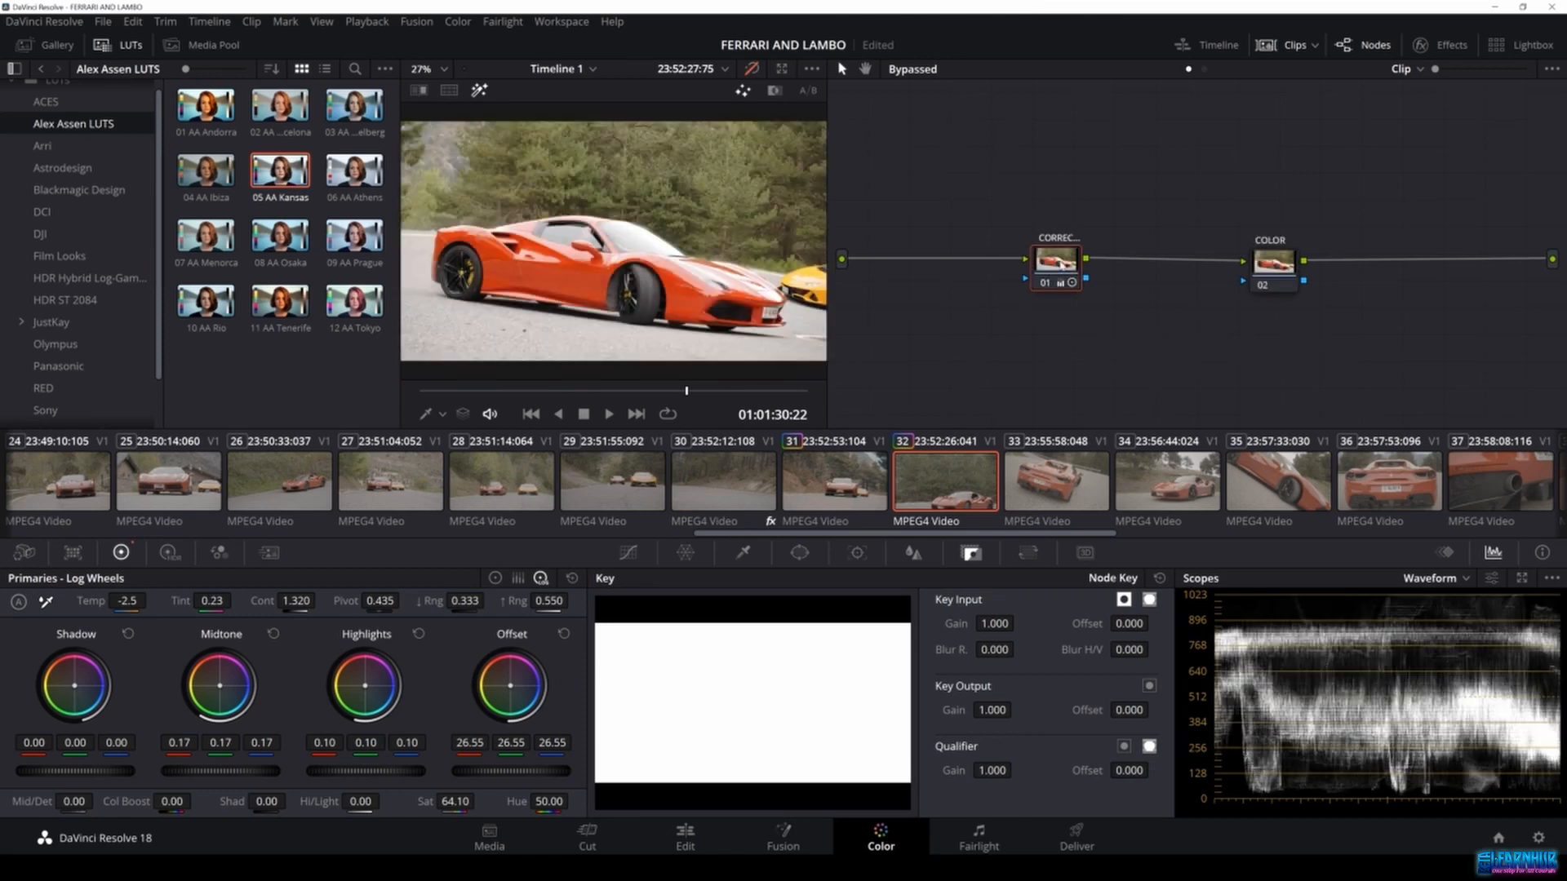
pyautogui.hotkey('alt', 'd')
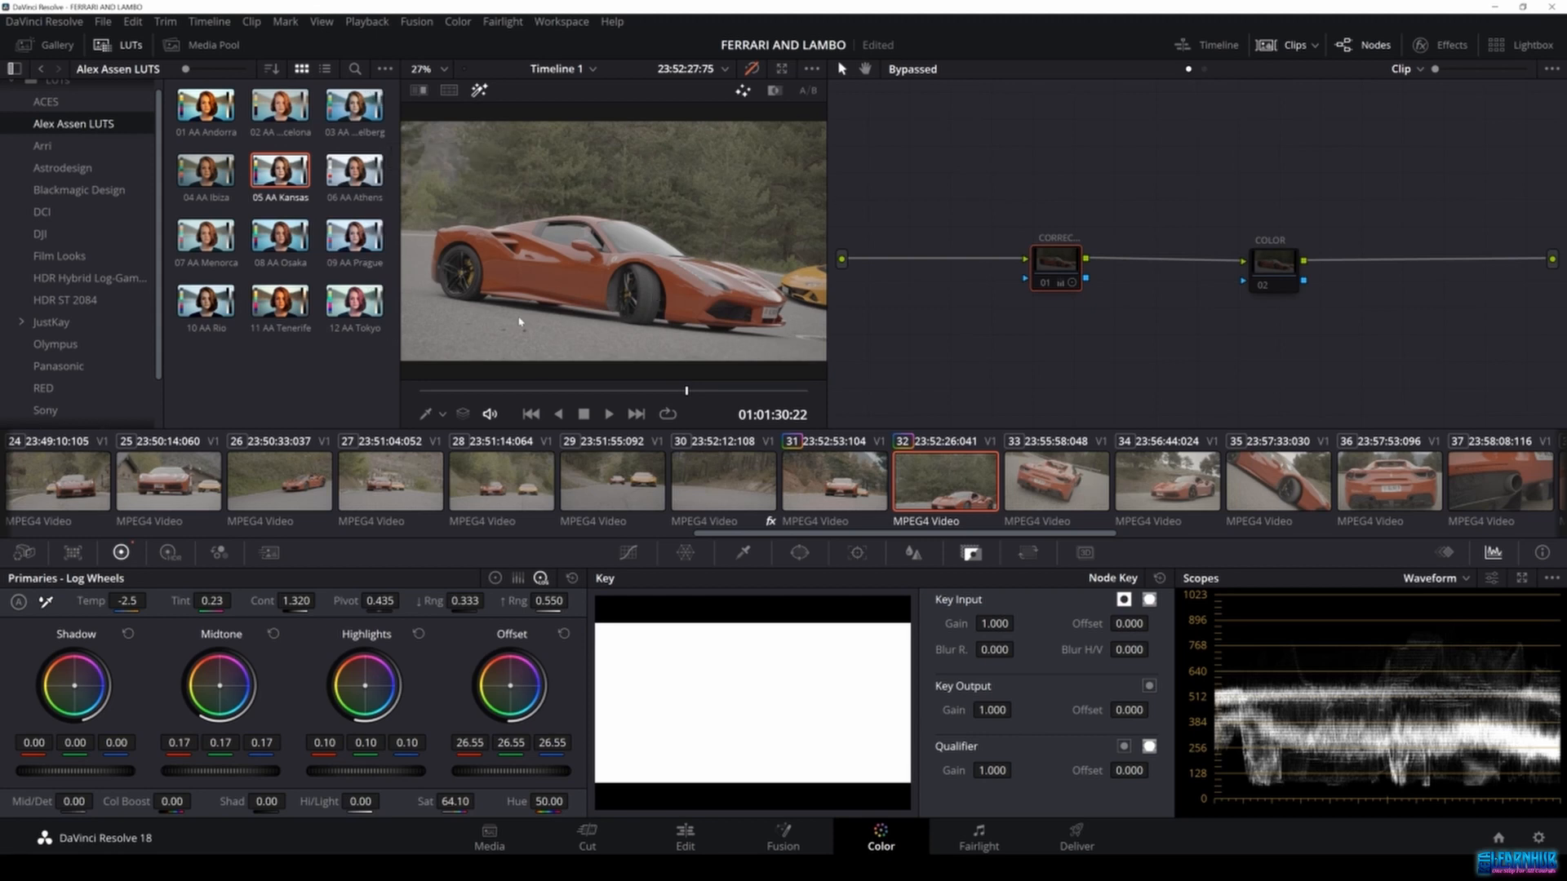
pyautogui.hotkey('ctrl', 's')
pyautogui.hotkey('alt', 'd')
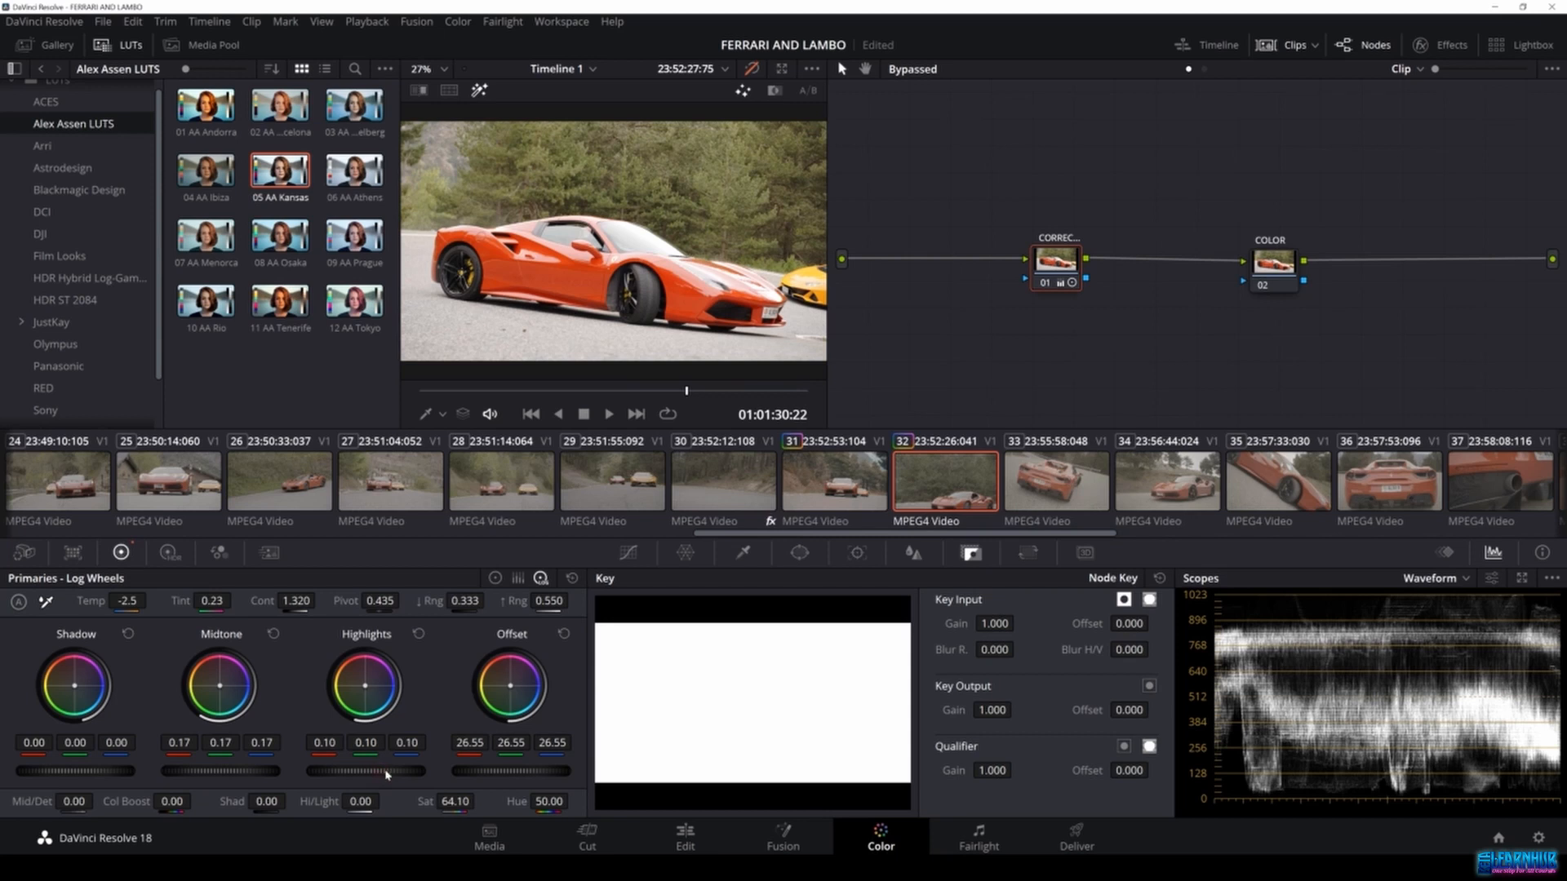
# Set the log Highlights to -0.01 and contrast to 1.358, and compare the image with the grade bypassed.
pyautogui.moveTo(366, 770); pyautogui.dragTo(355, 770)
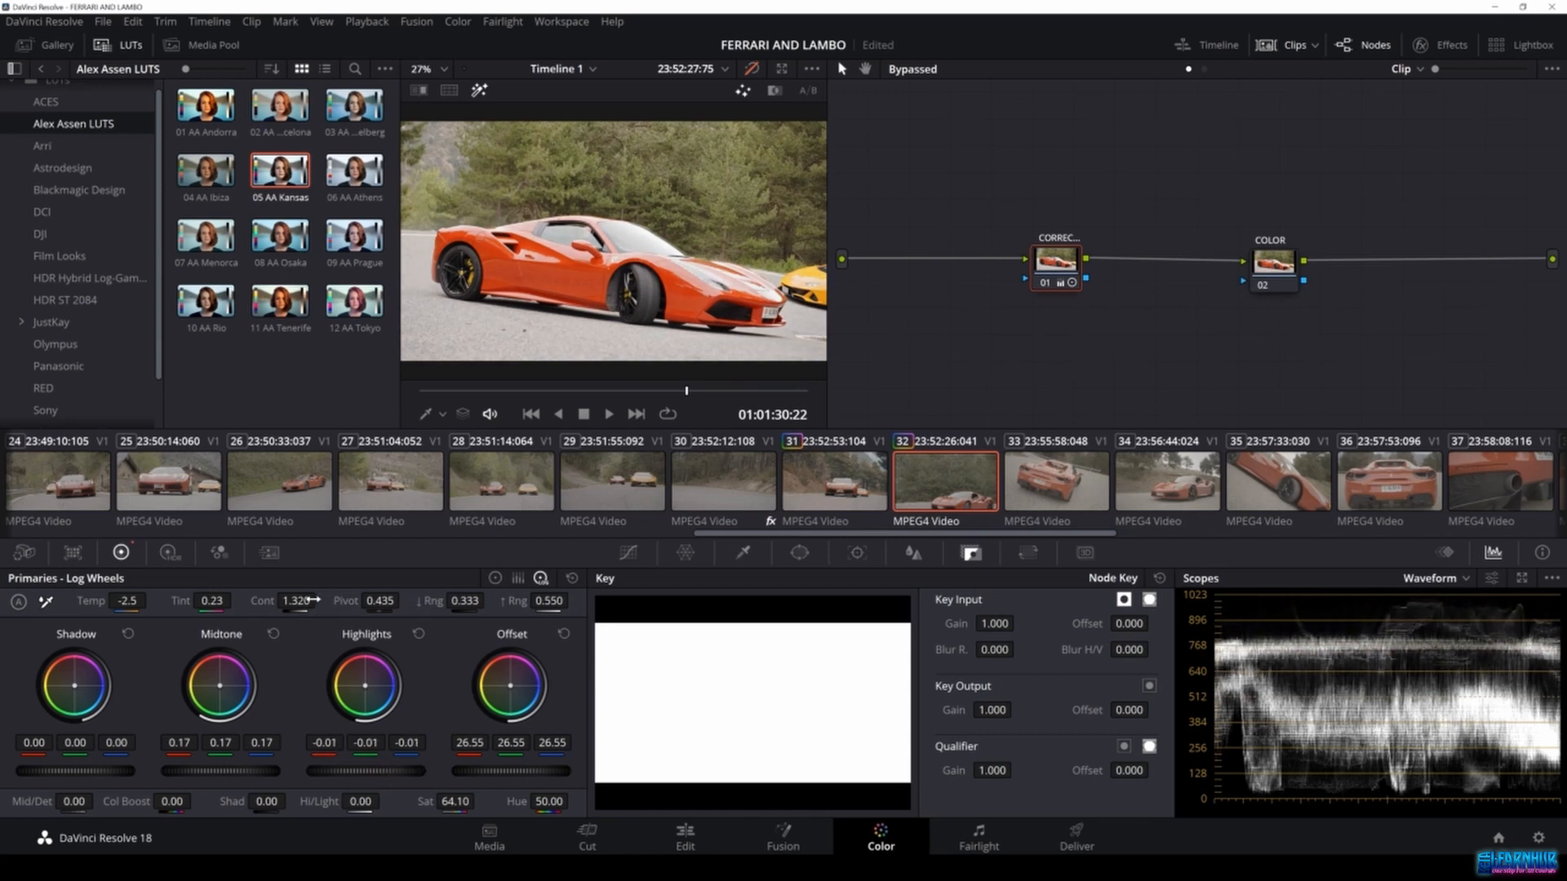
pyautogui.moveTo(296, 604); pyautogui.dragTo(303, 605)
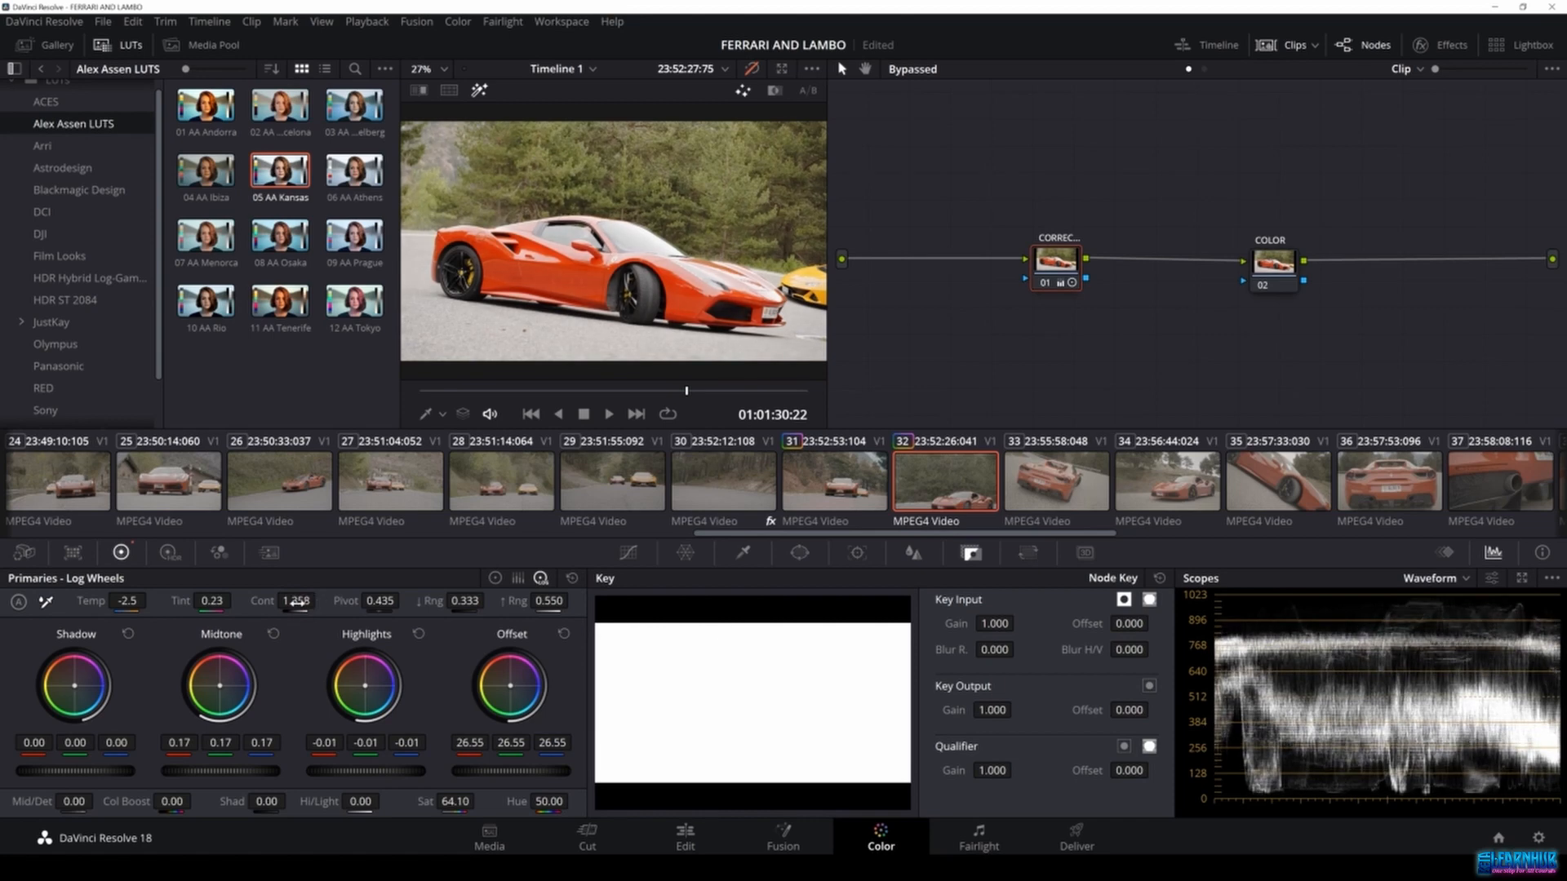
pyautogui.hotkey('alt', 'd')
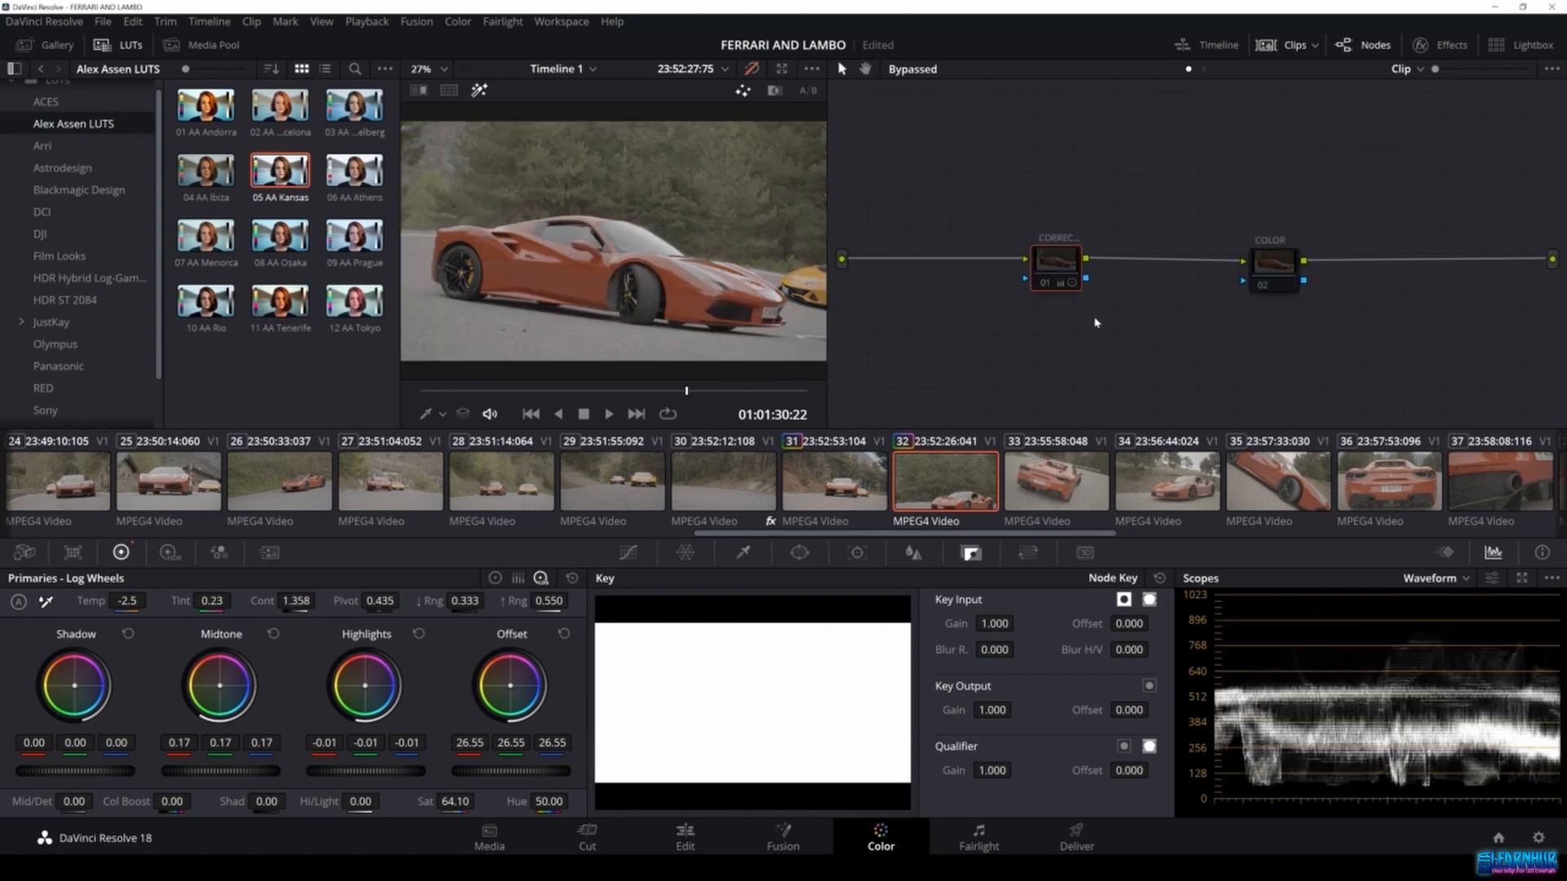
pyautogui.hotkey('alt', 'd')
pyautogui.hotkey('shift', 'd')
pyautogui.hotkey('shift', 'd')
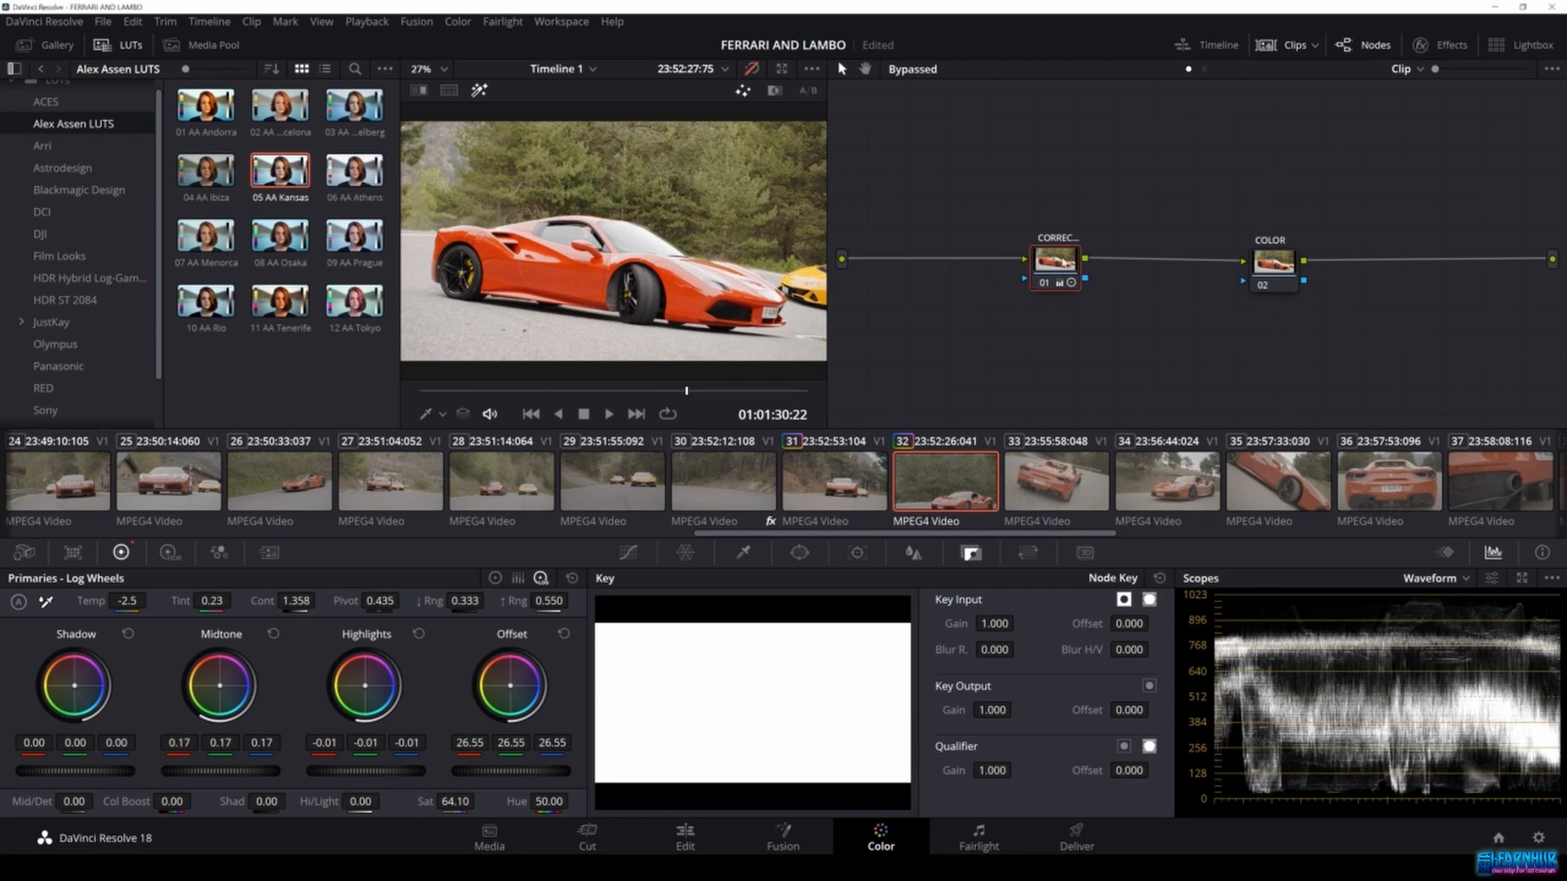
# Reset the CORRECTION node's grade and apply the first C-709 conversion LUT from the Sony collection to it.
pyautogui.rightClick(1082, 257)
pyautogui.click(1171, 270)
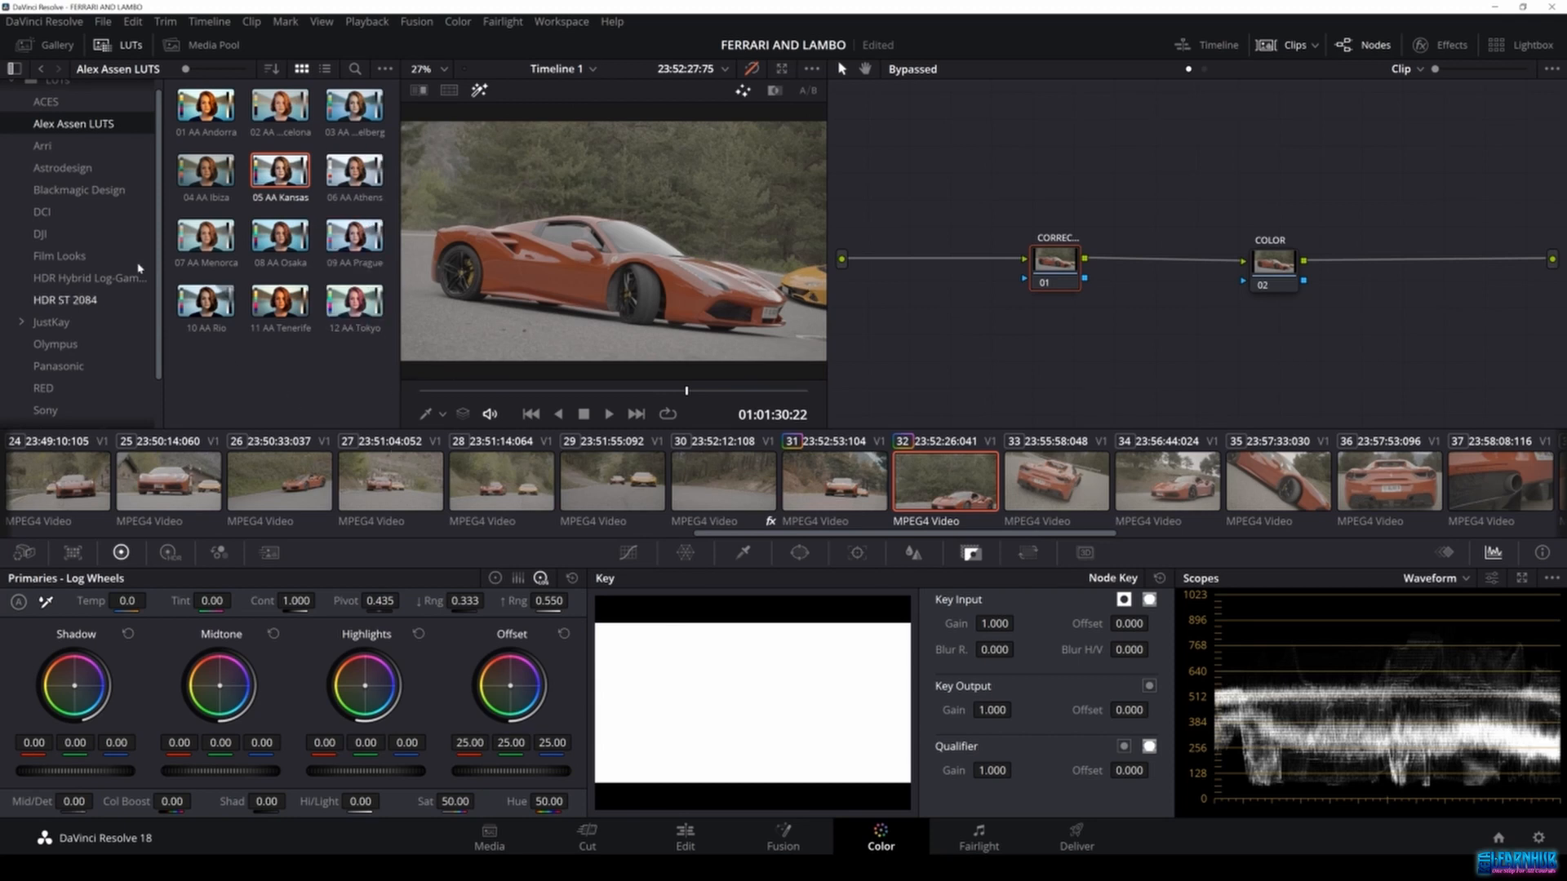
pyautogui.scroll(-2, 82, 302)
pyautogui.click(50, 352)
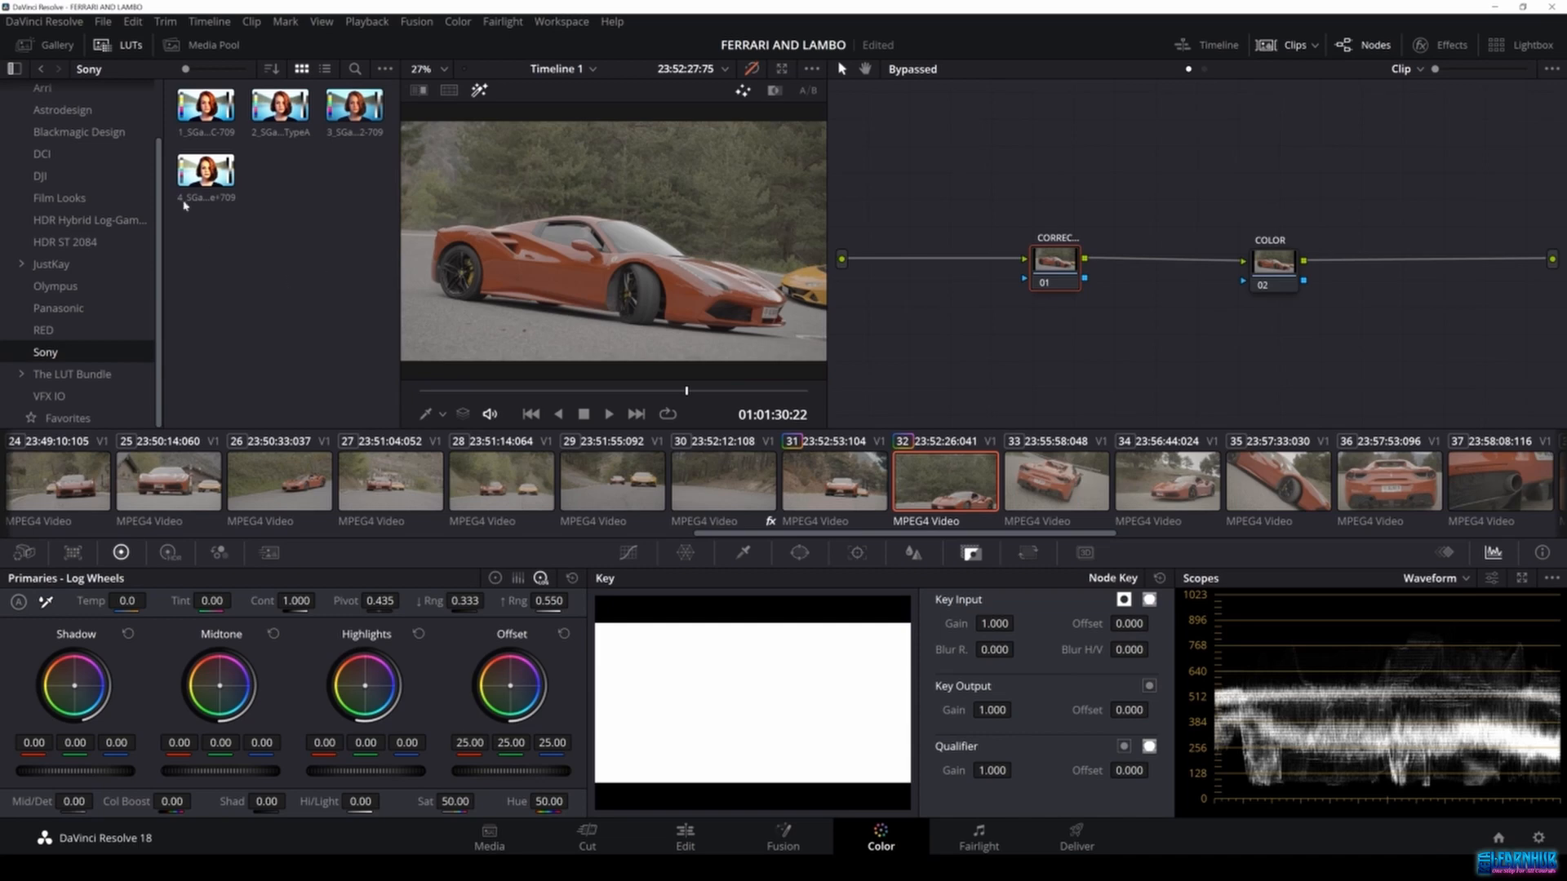
pyautogui.doubleClick(205, 105)
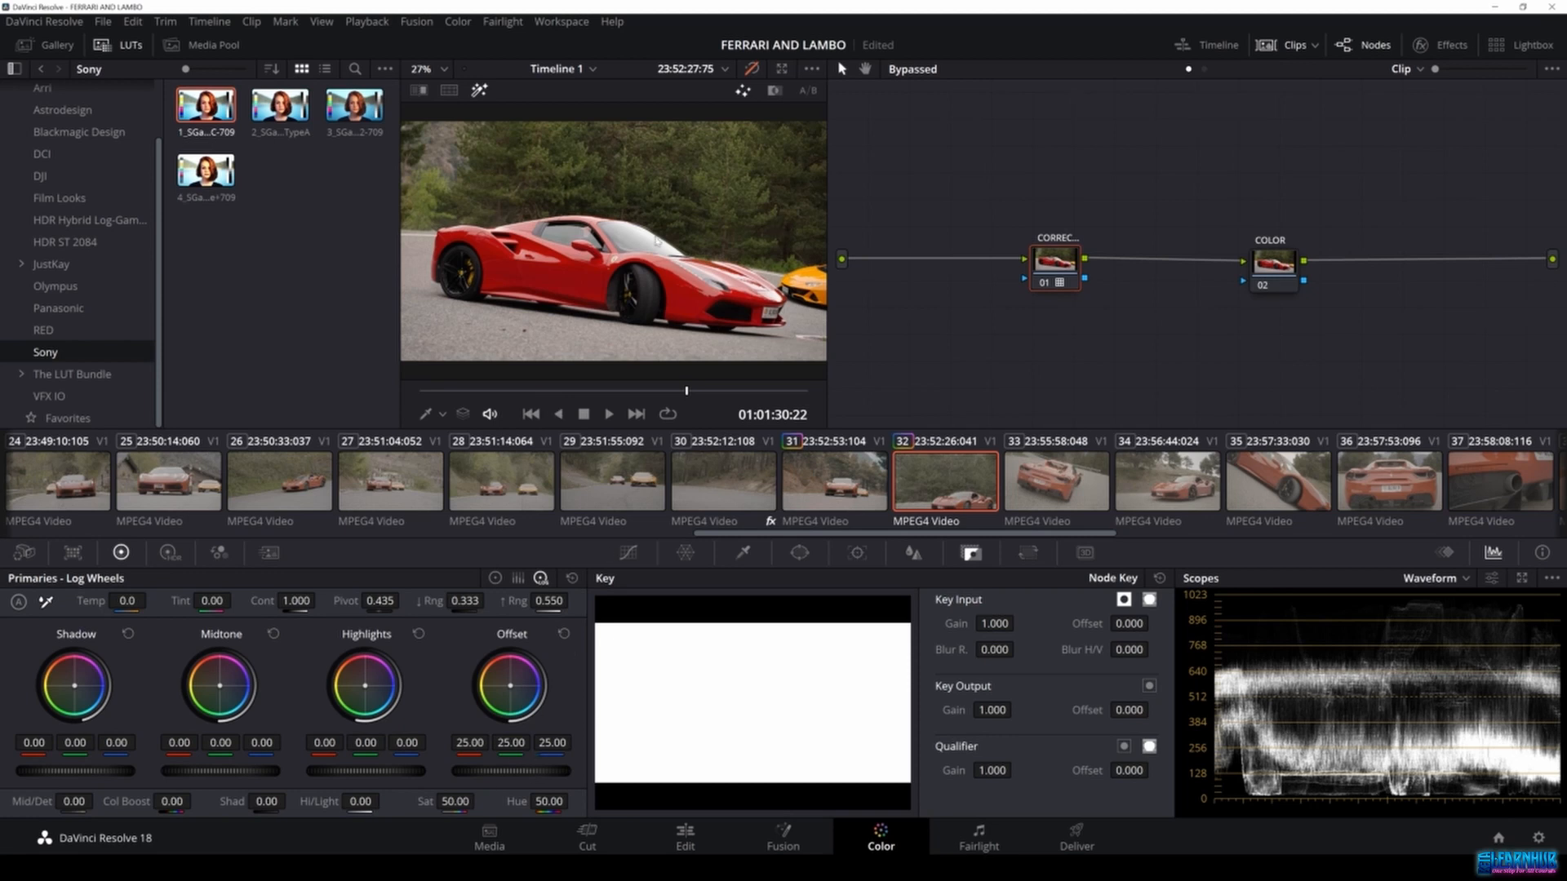
# Brighten the CORRECTION node by setting its Offset to 34.05, and save the project.
pyautogui.moveTo(518, 772)
pyautogui.mouseDown()
pyautogui.moveTo(567, 771)
pyautogui.moveTo(529, 773)
pyautogui.moveTo(546, 774)
pyautogui.mouseUp()
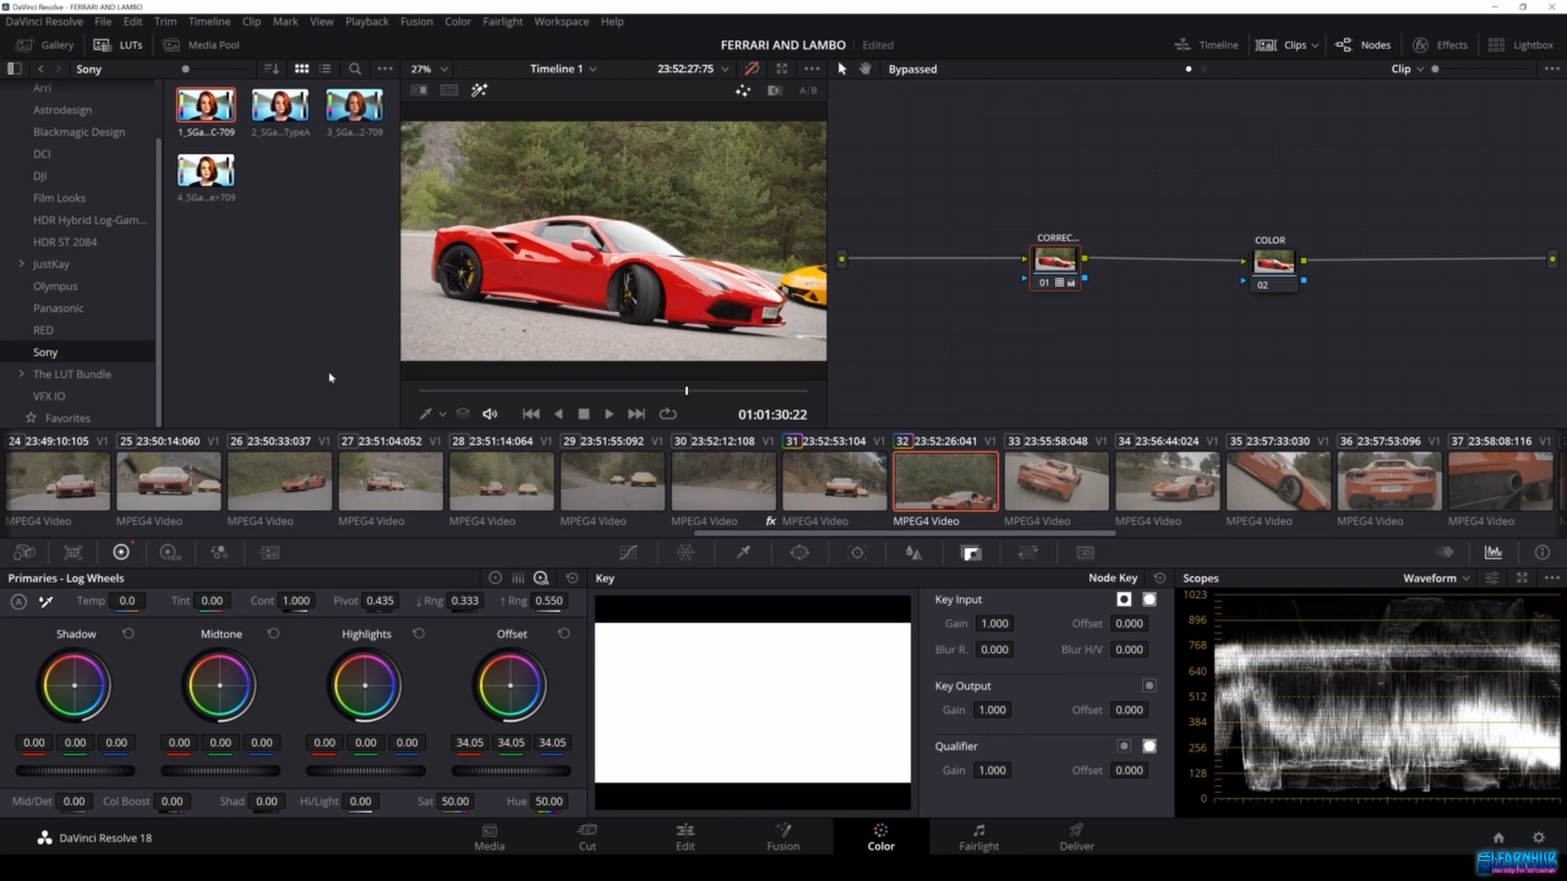
pyautogui.hotkey('ctrl', 's')
# Look over the DJI conversion LUTs and return to the Sony collection.
pyautogui.click(65, 175)
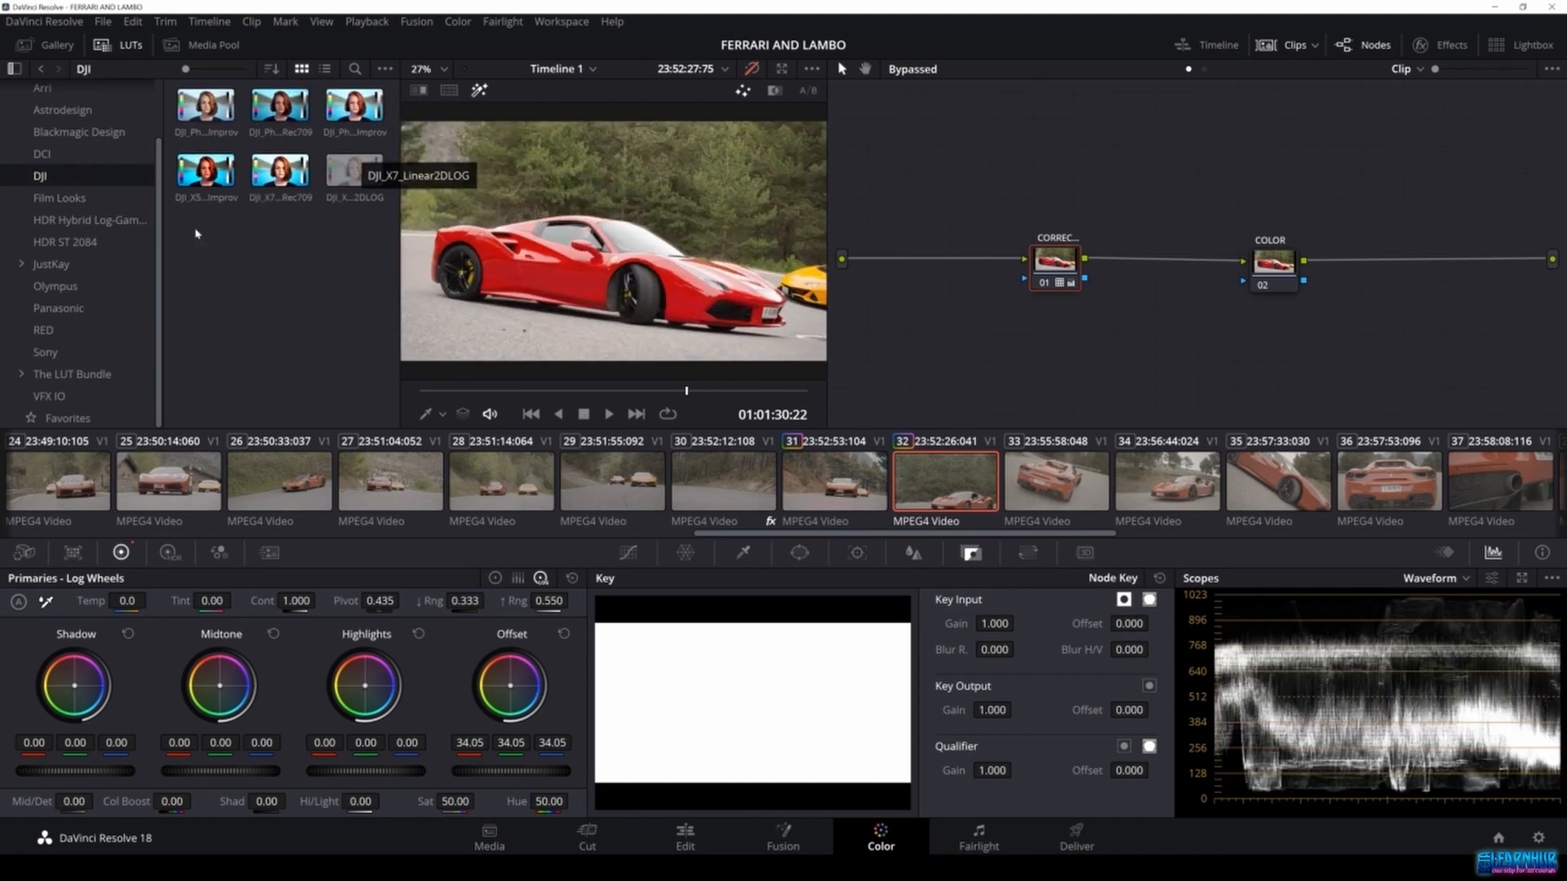
pyautogui.click(66, 351)
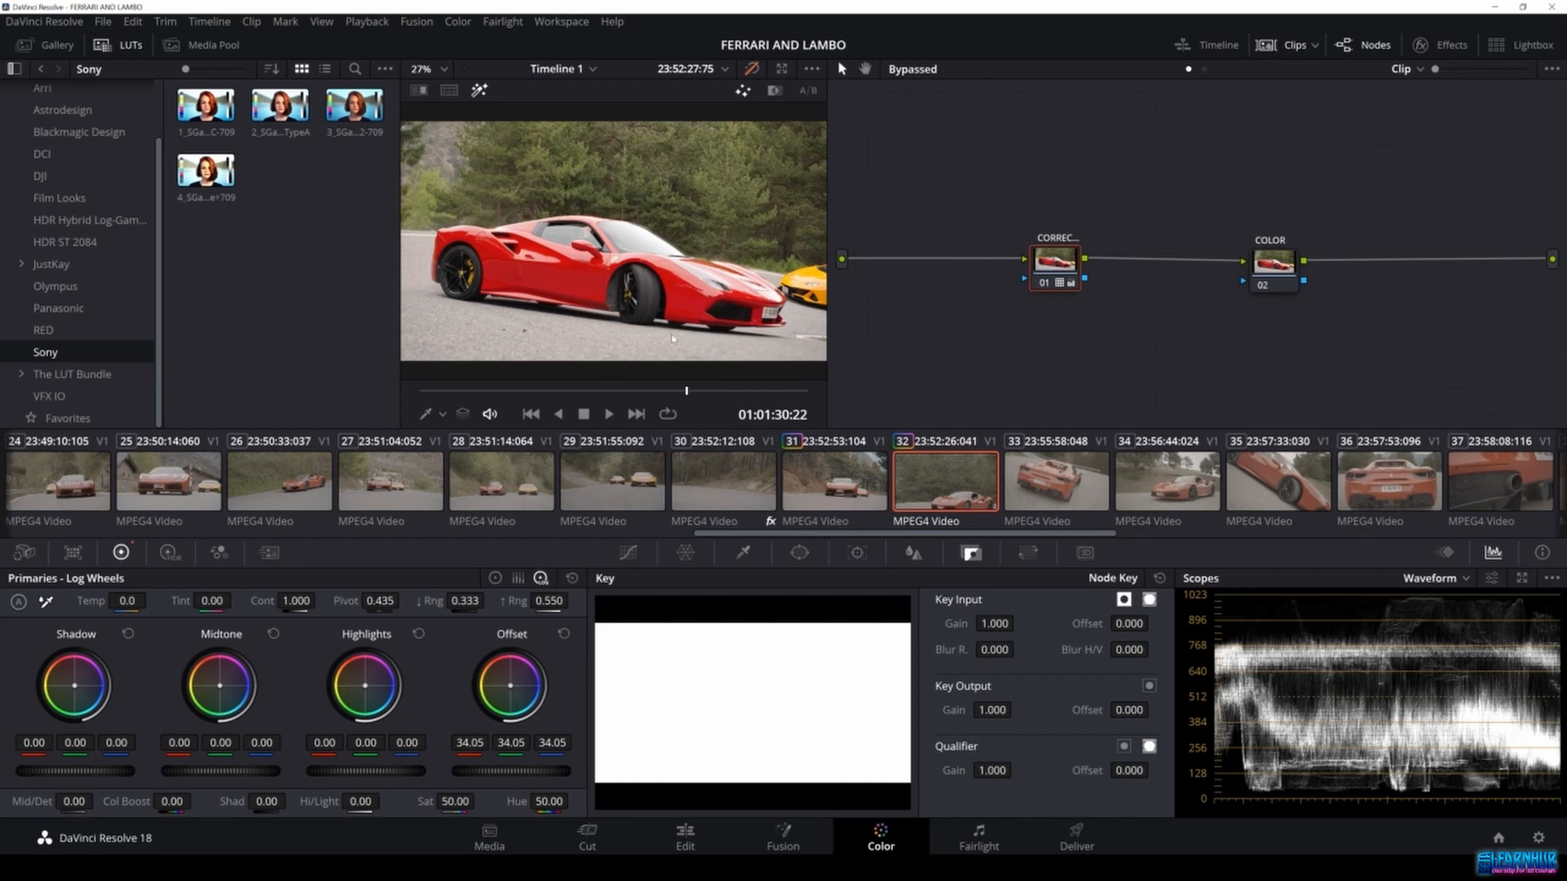
# Enlarge the viewer by narrowing the node graph and LUT browser, level node 01 with its neighbour, and save the project.
pyautogui.moveTo(828, 277); pyautogui.dragTo(928, 274)
pyautogui.moveTo(401, 270); pyautogui.dragTo(353, 269)
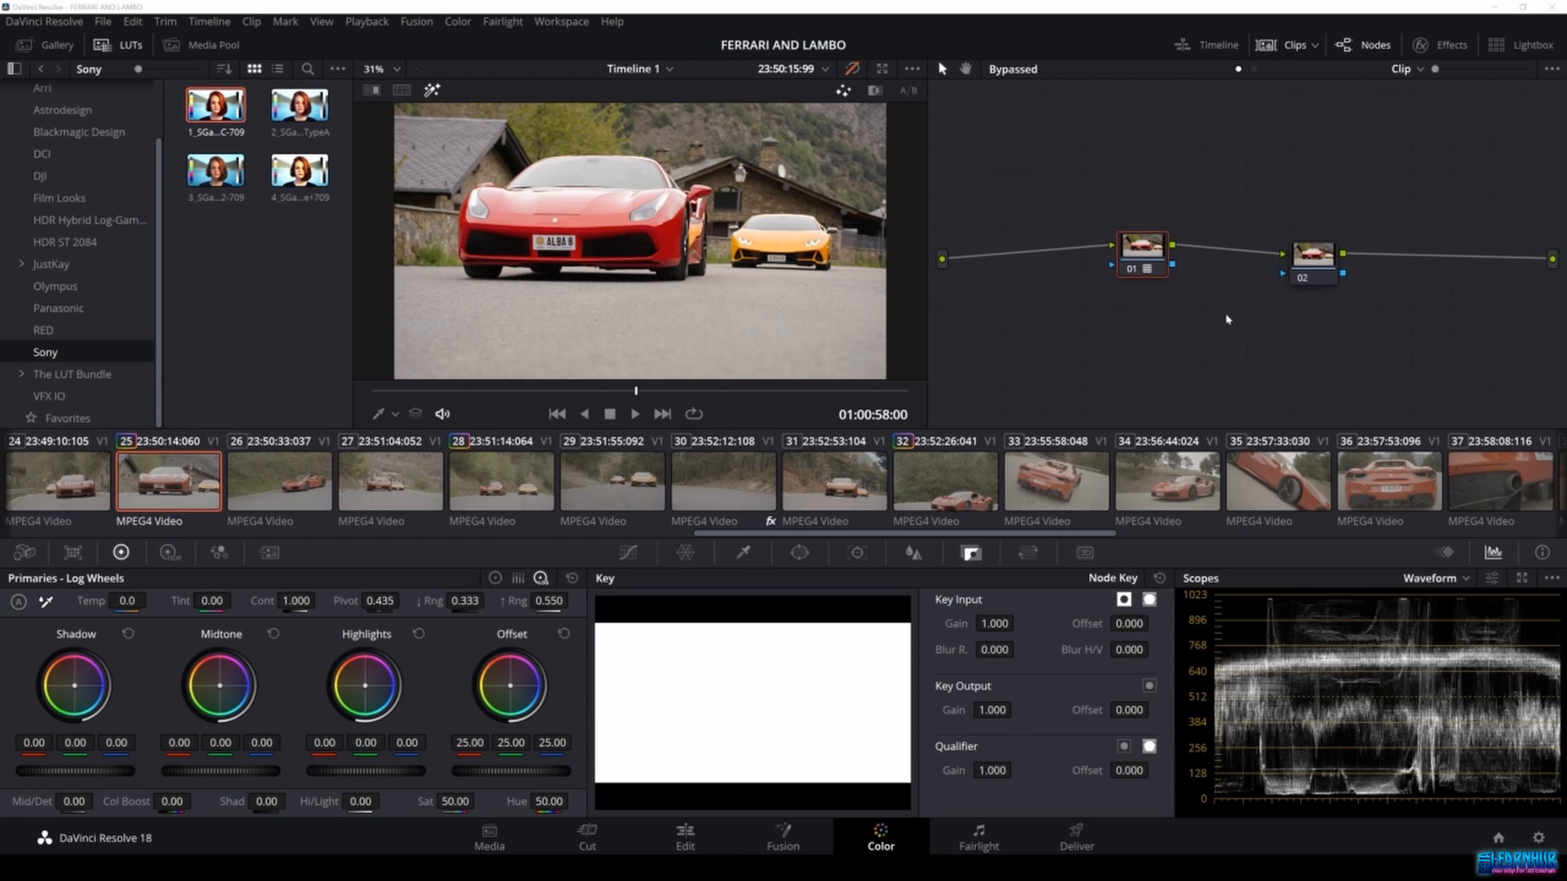
pyautogui.moveTo(1135, 256); pyautogui.dragTo(1139, 267)
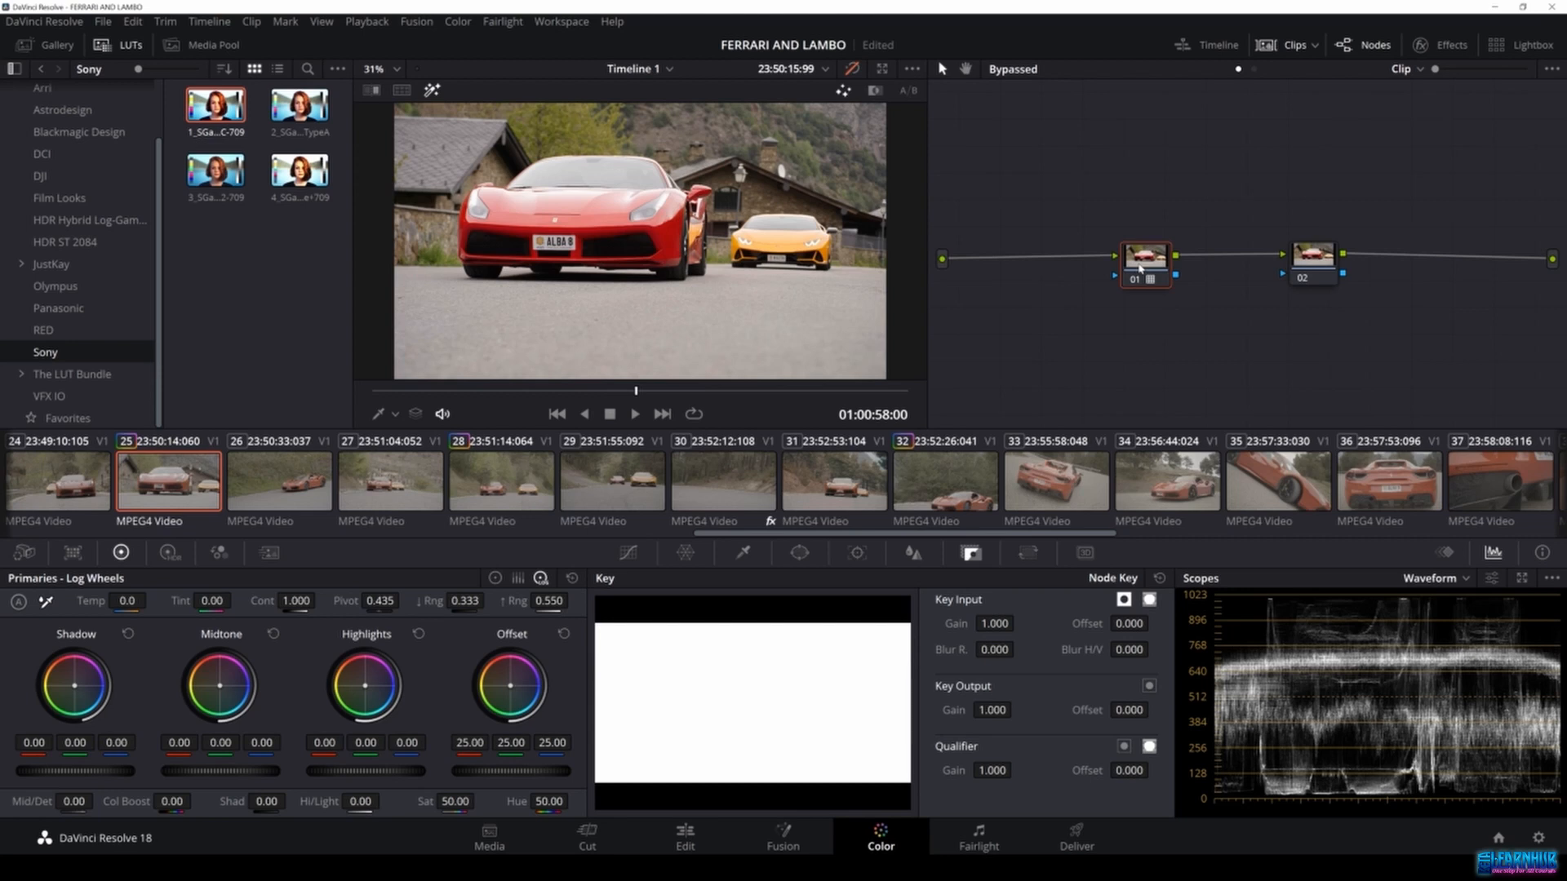
pyautogui.hotkey('ctrl', 's')
# Try the 07 AA Menorca creative LUT from the Alex Assen LUTS collection, and settle on 05 AA Kansas for node 02.
pyautogui.scroll(3, 74, 245)
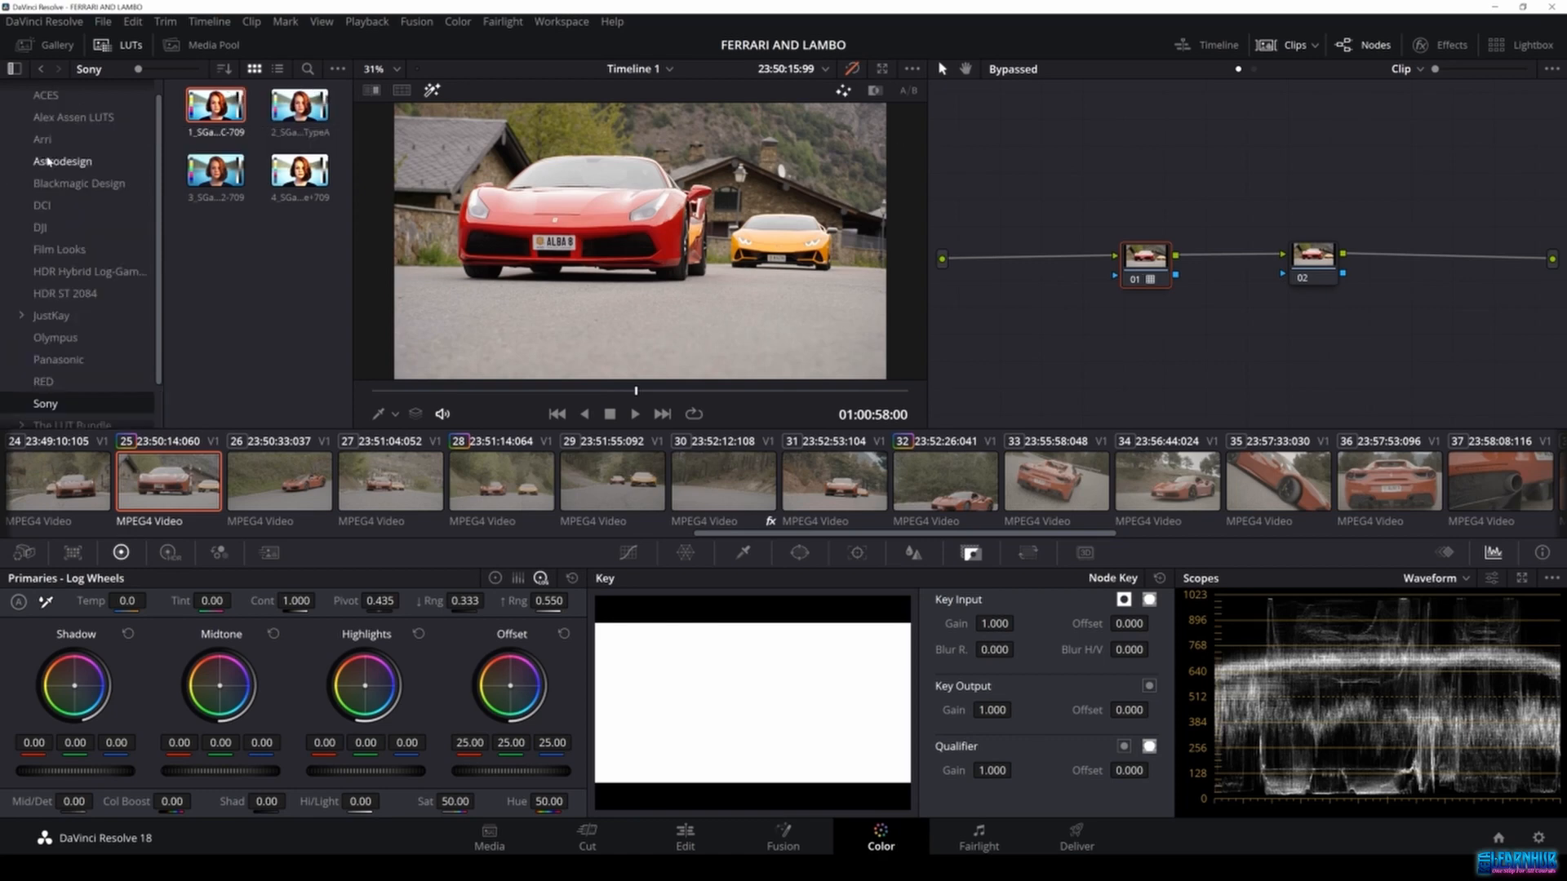
pyautogui.click(73, 135)
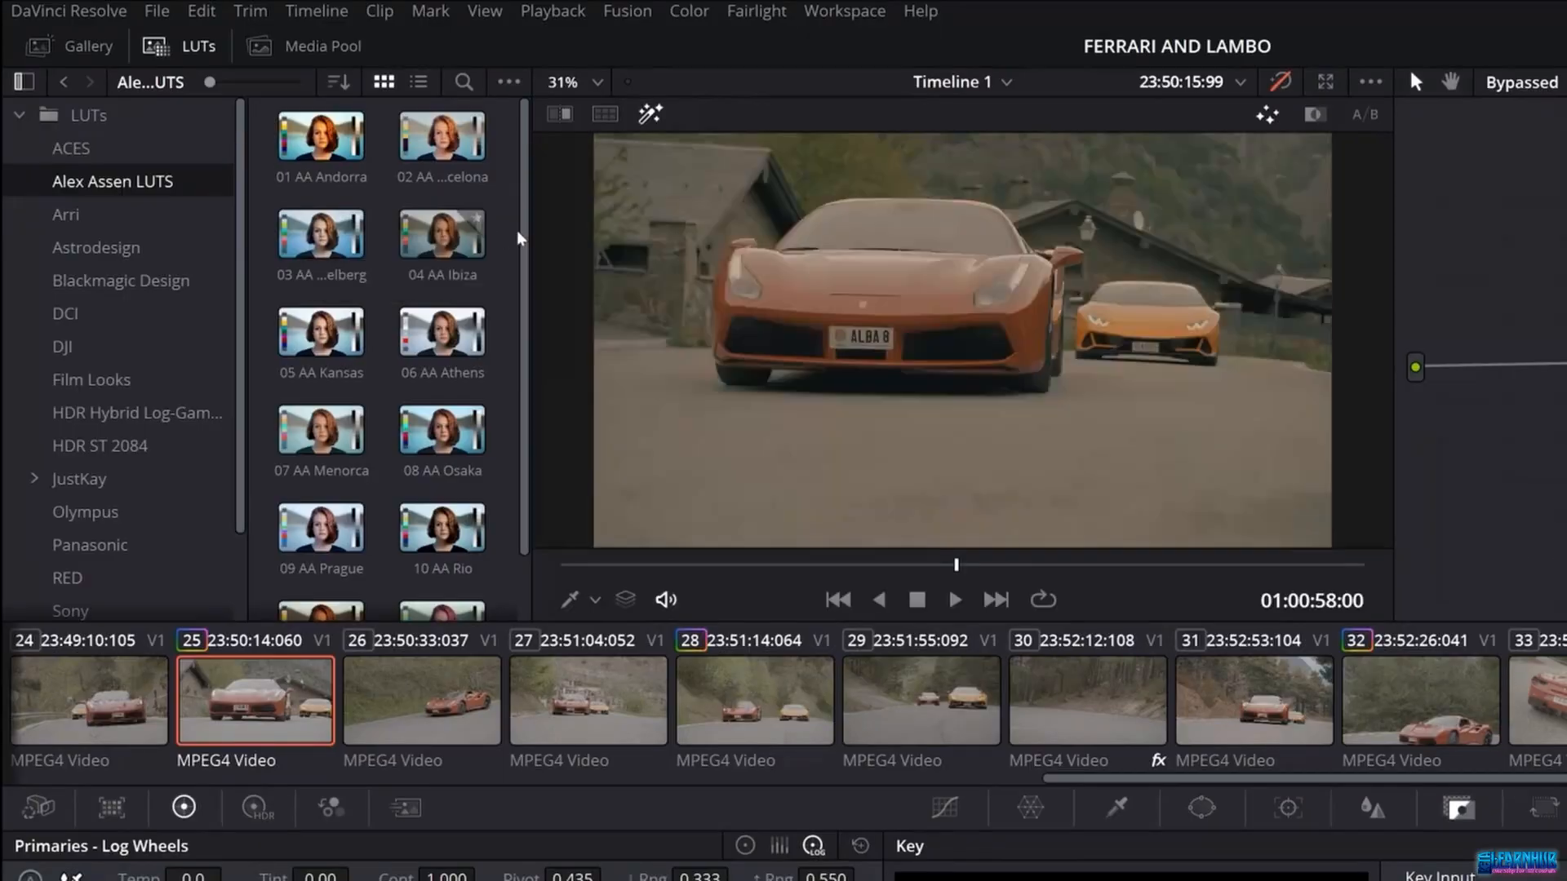
pyautogui.moveTo(352, 171); pyautogui.dragTo(396, 176)
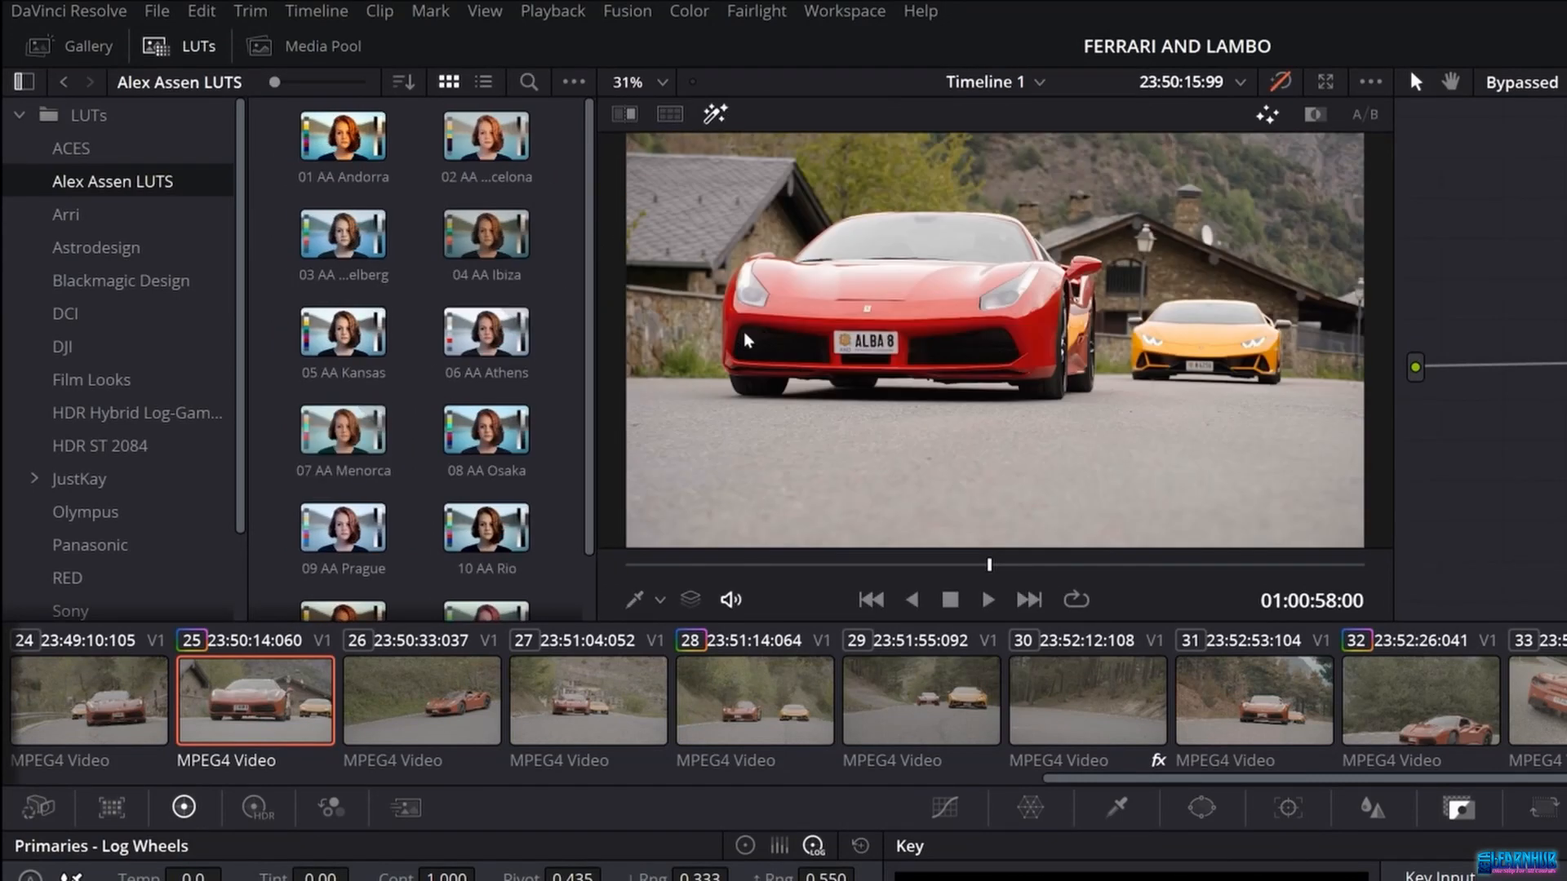
pyautogui.doubleClick(356, 428)
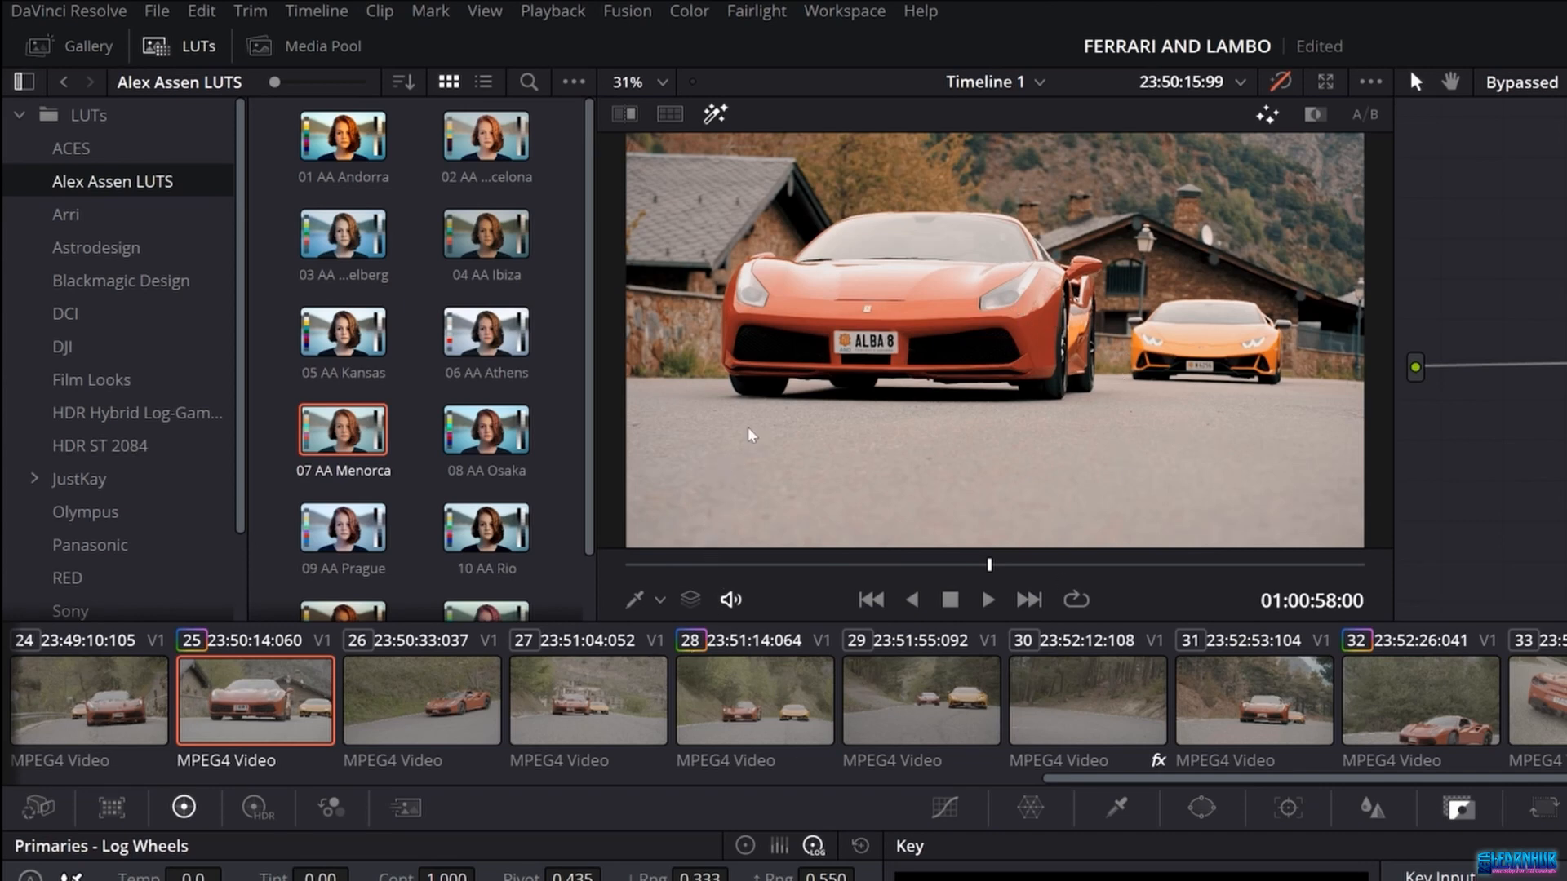
pyautogui.click(345, 341)
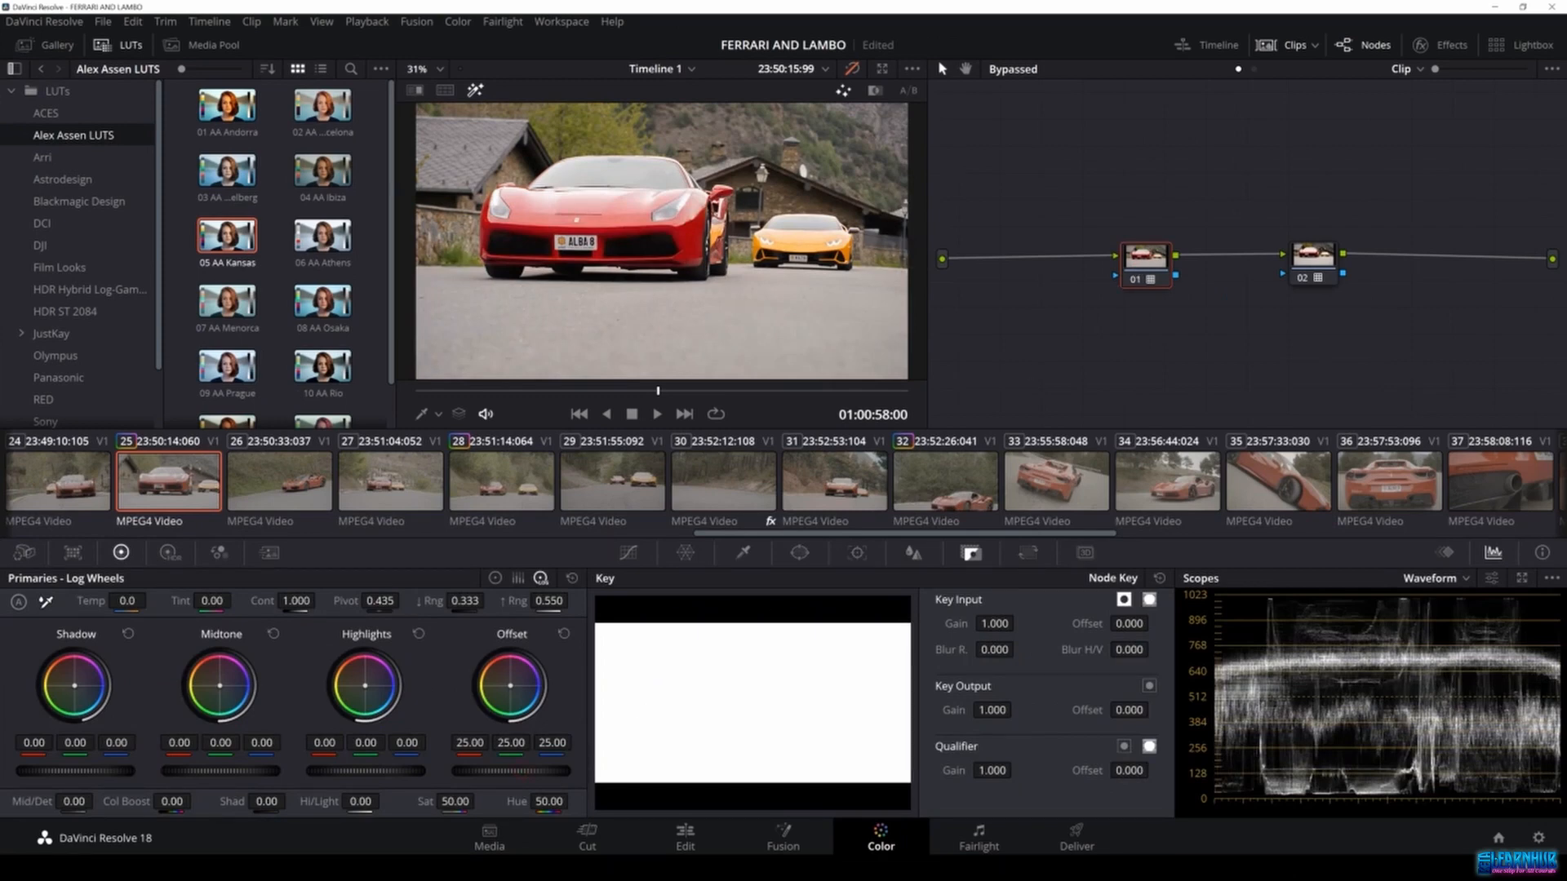
# Darken the image by setting the Offset to 22.55 on node 01 and 22.40 on node 02.
pyautogui.moveTo(513, 771); pyautogui.dragTo(486, 771)
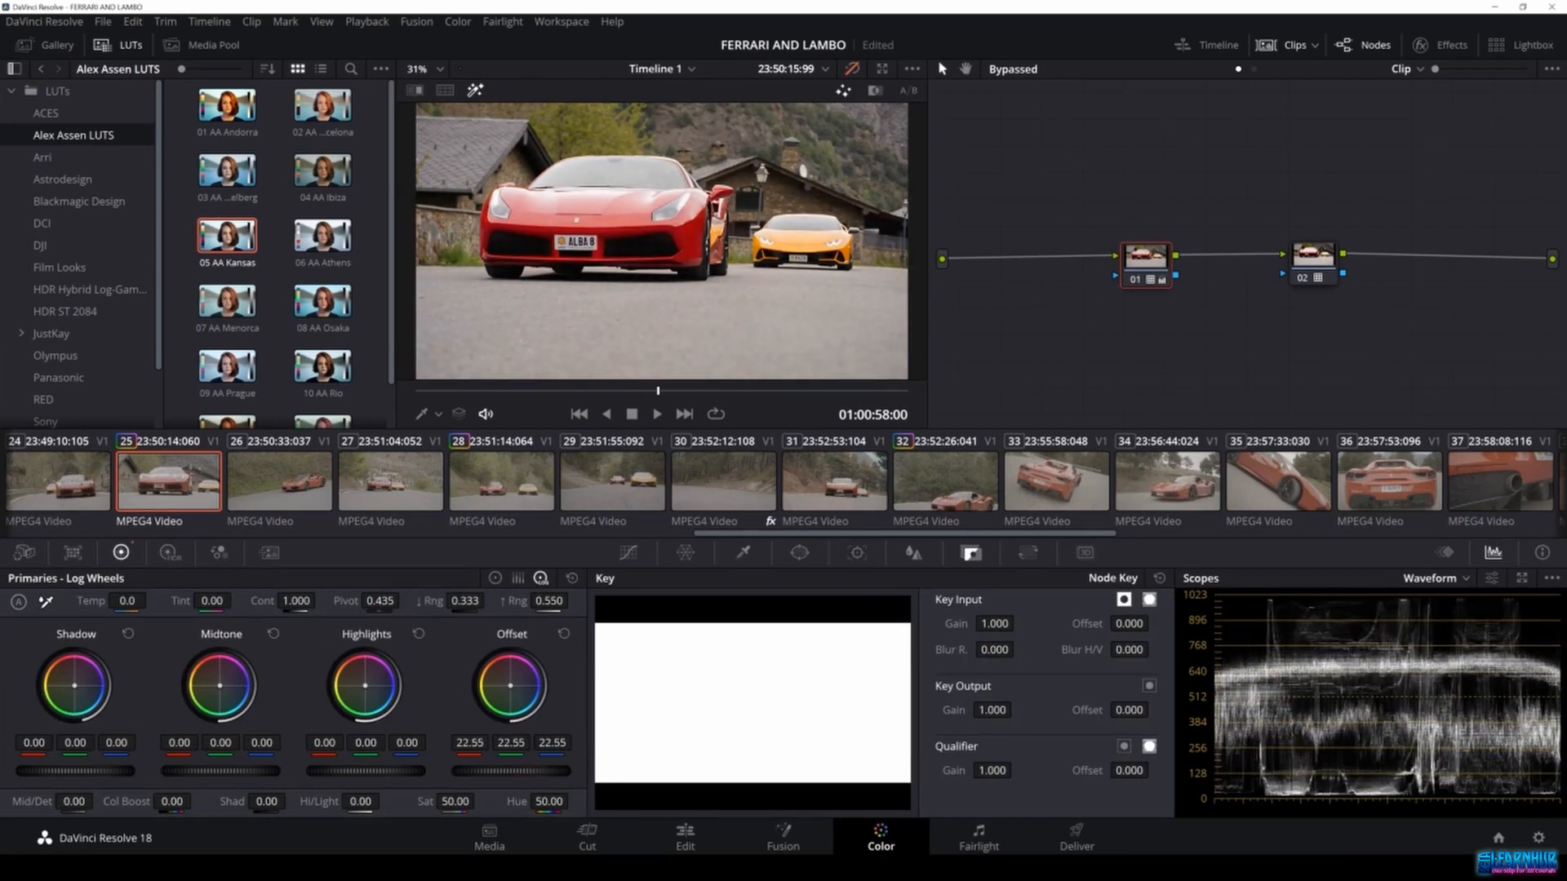
pyautogui.click(1322, 259)
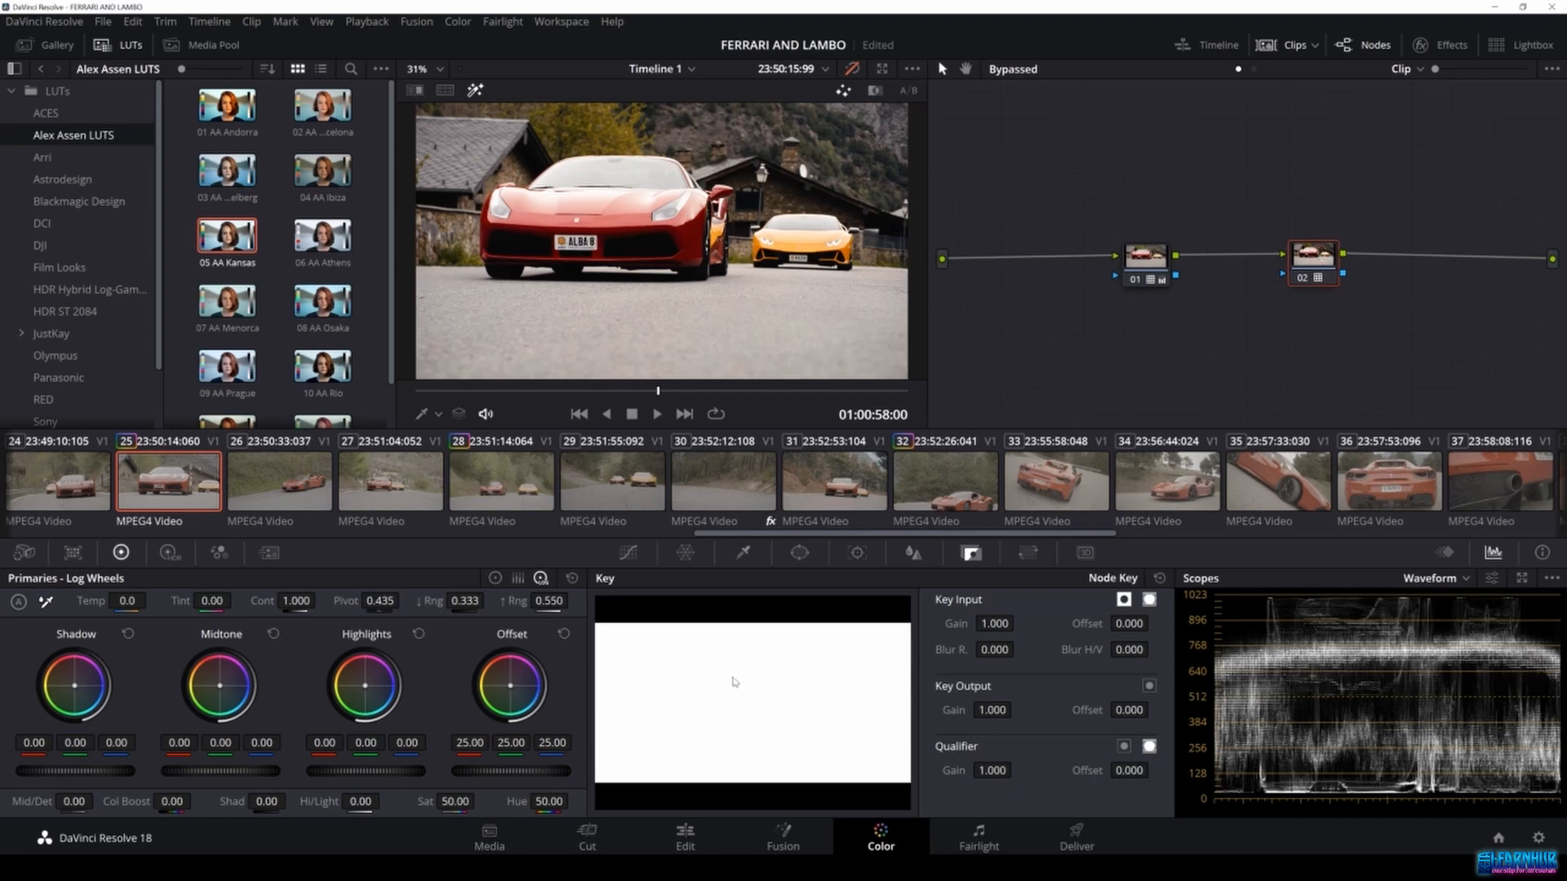
pyautogui.moveTo(531, 771); pyautogui.dragTo(504, 771)
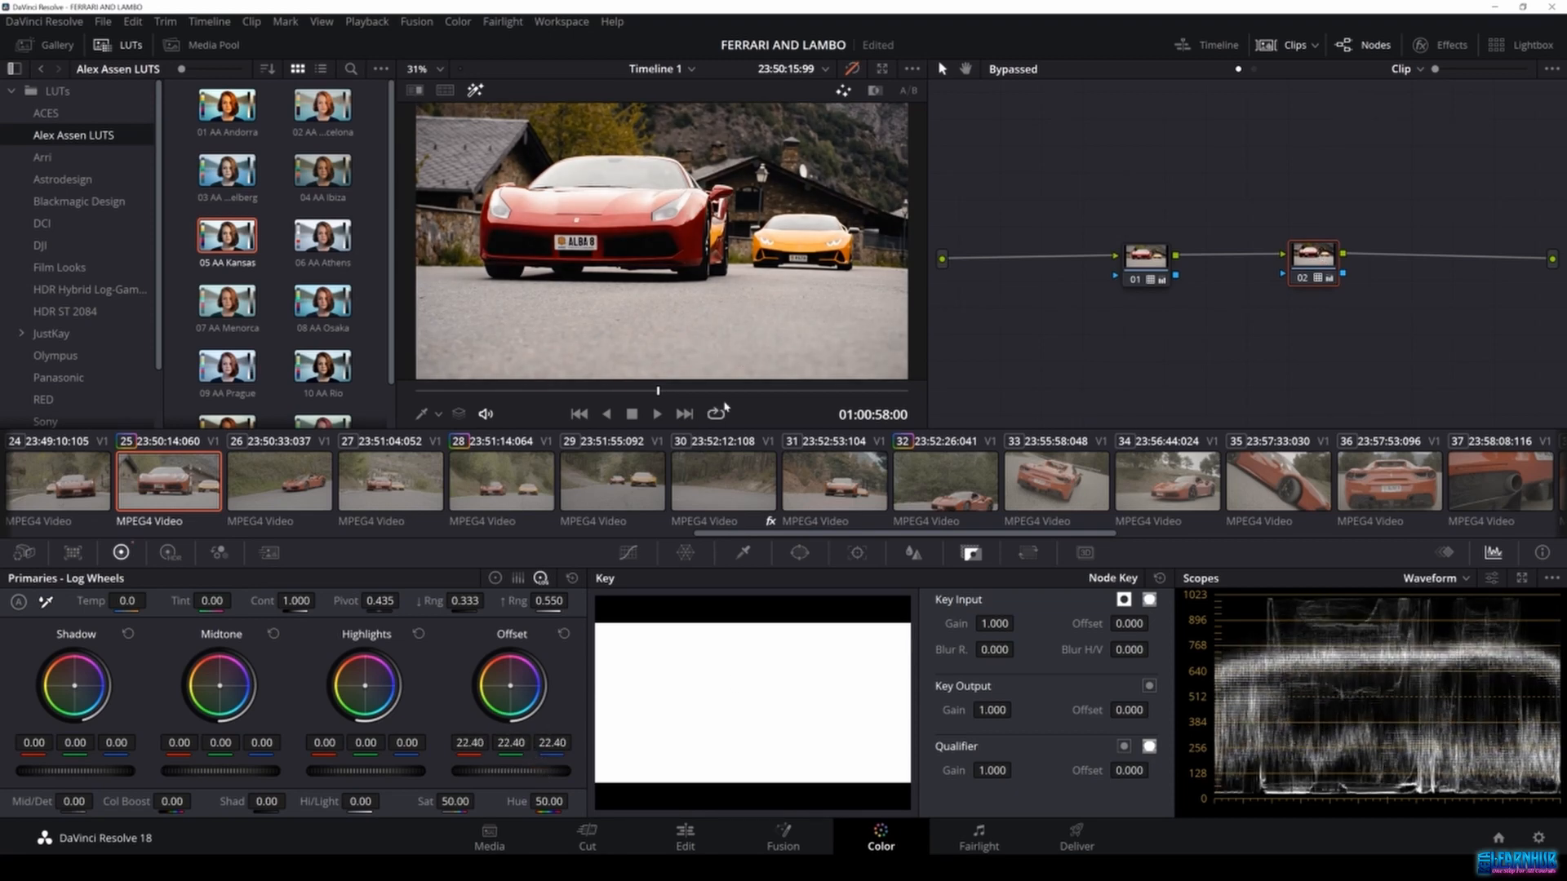
# Level the two nodes and compare a frame further into the clip with node 02 switched off and on.
pyautogui.moveTo(658, 390); pyautogui.dragTo(824, 394)
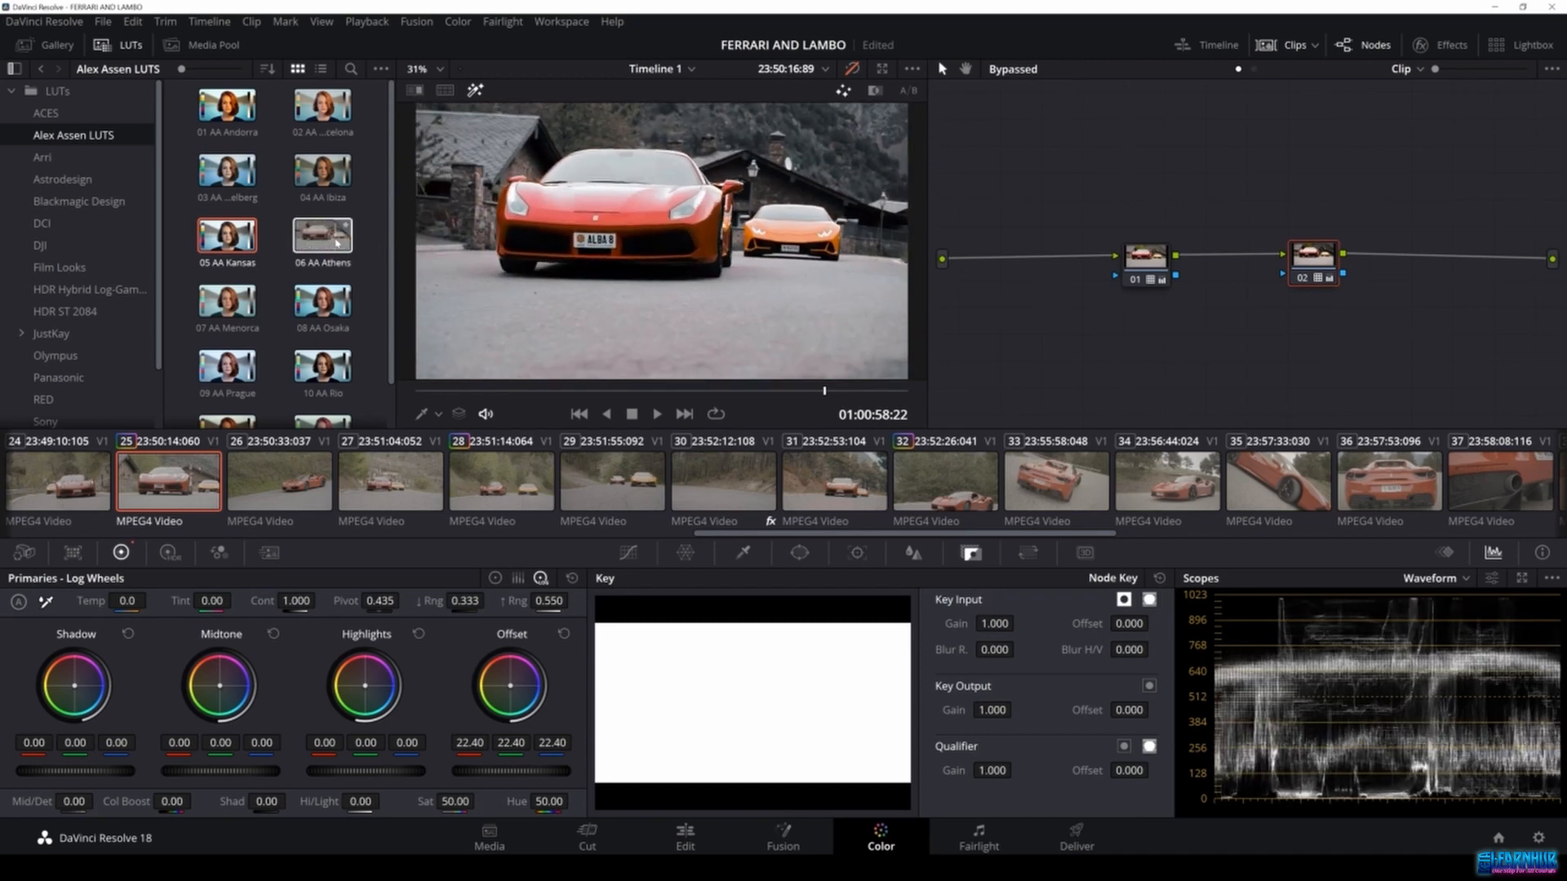
pyautogui.moveTo(1313, 263); pyautogui.dragTo(1314, 278)
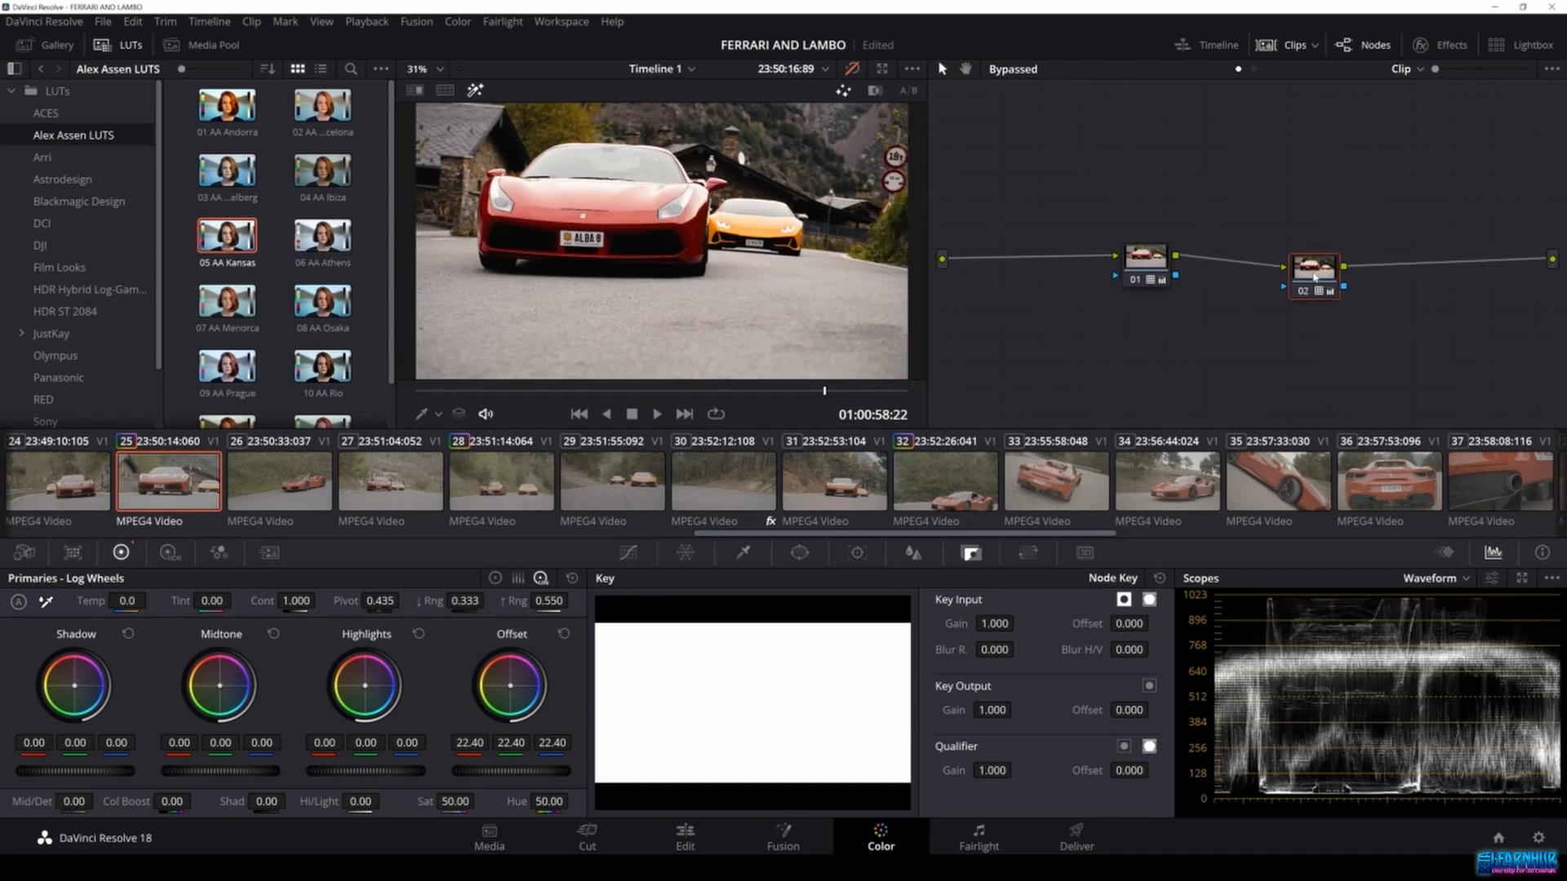
pyautogui.moveTo(1146, 260); pyautogui.dragTo(1147, 272)
pyautogui.hotkey('ctrl', 'd')
pyautogui.hotkey('ctrl', 'd')
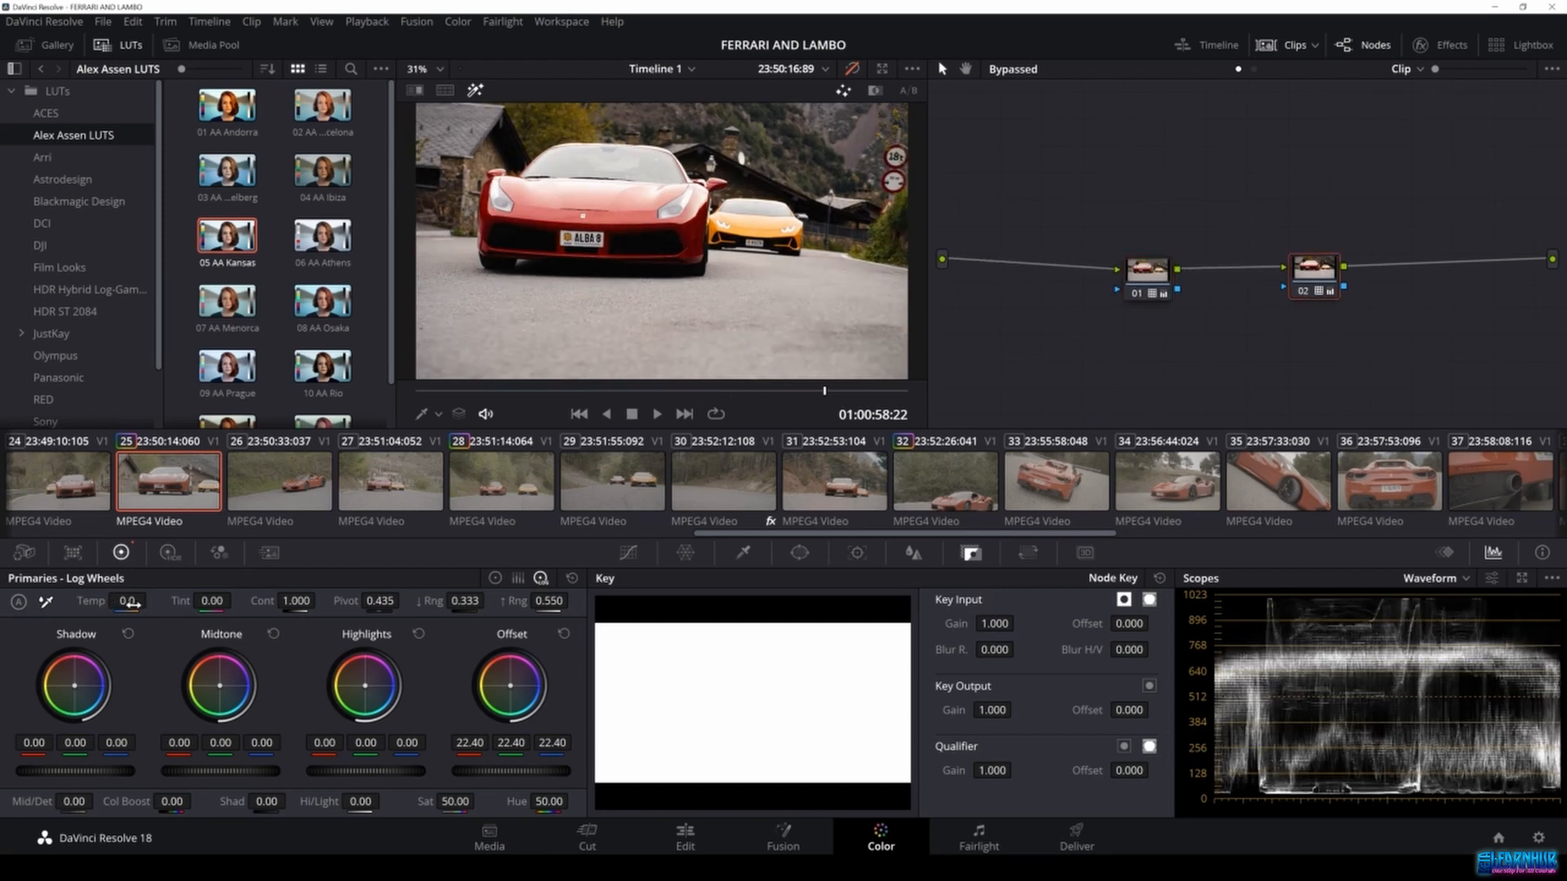
# Set node 02's temperature to -230 and saturation to 67.50, and check an earlier frame of the clip.
pyautogui.moveTo(128, 602); pyautogui.dragTo(76, 602)
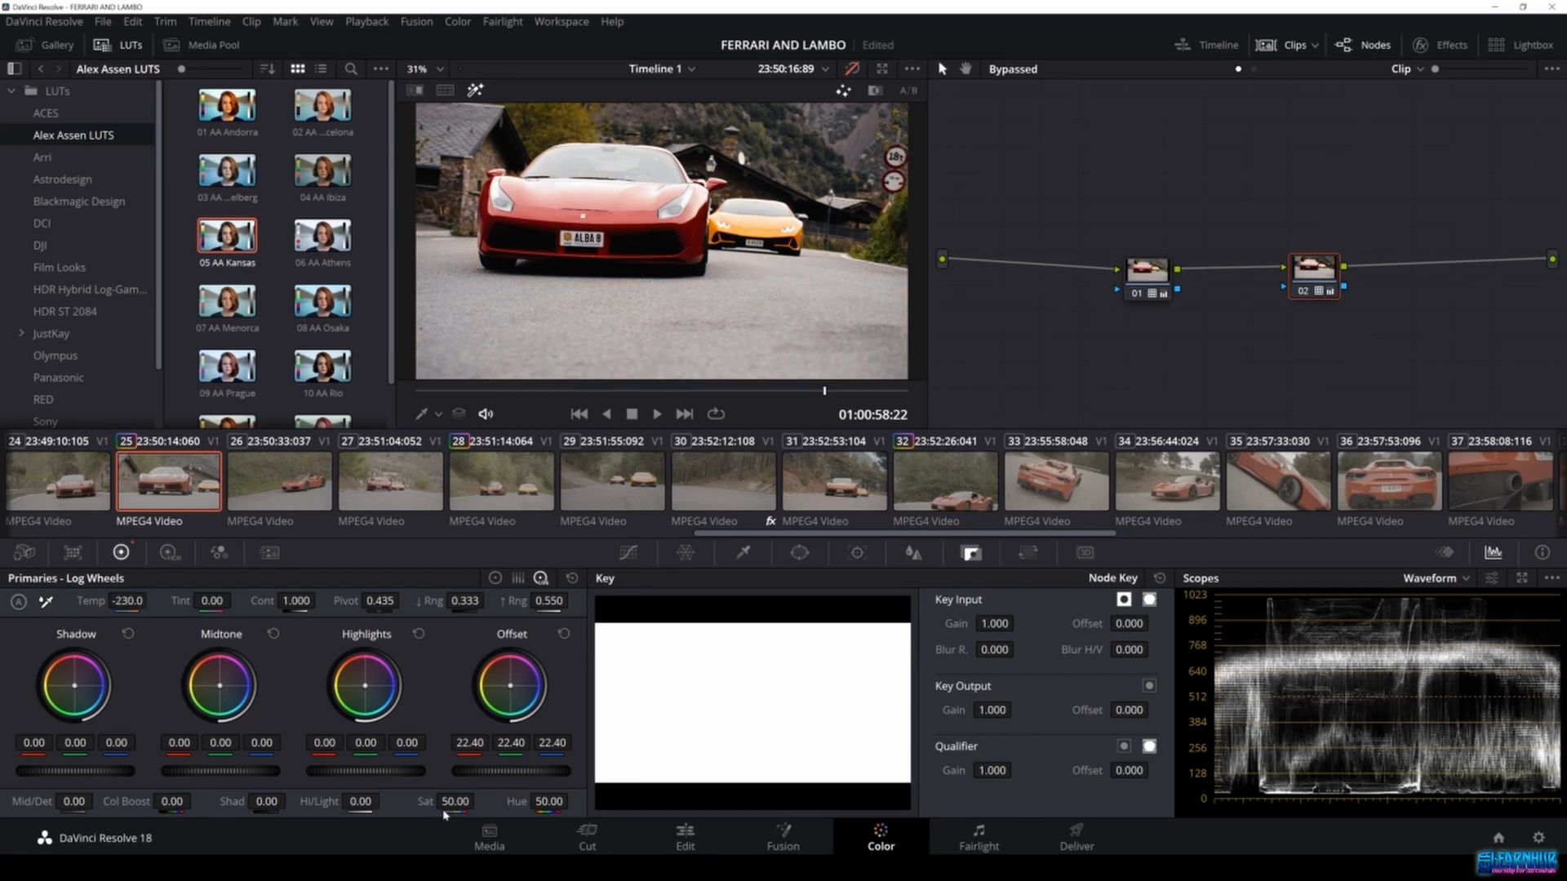
pyautogui.moveTo(455, 801); pyautogui.dragTo(479, 801)
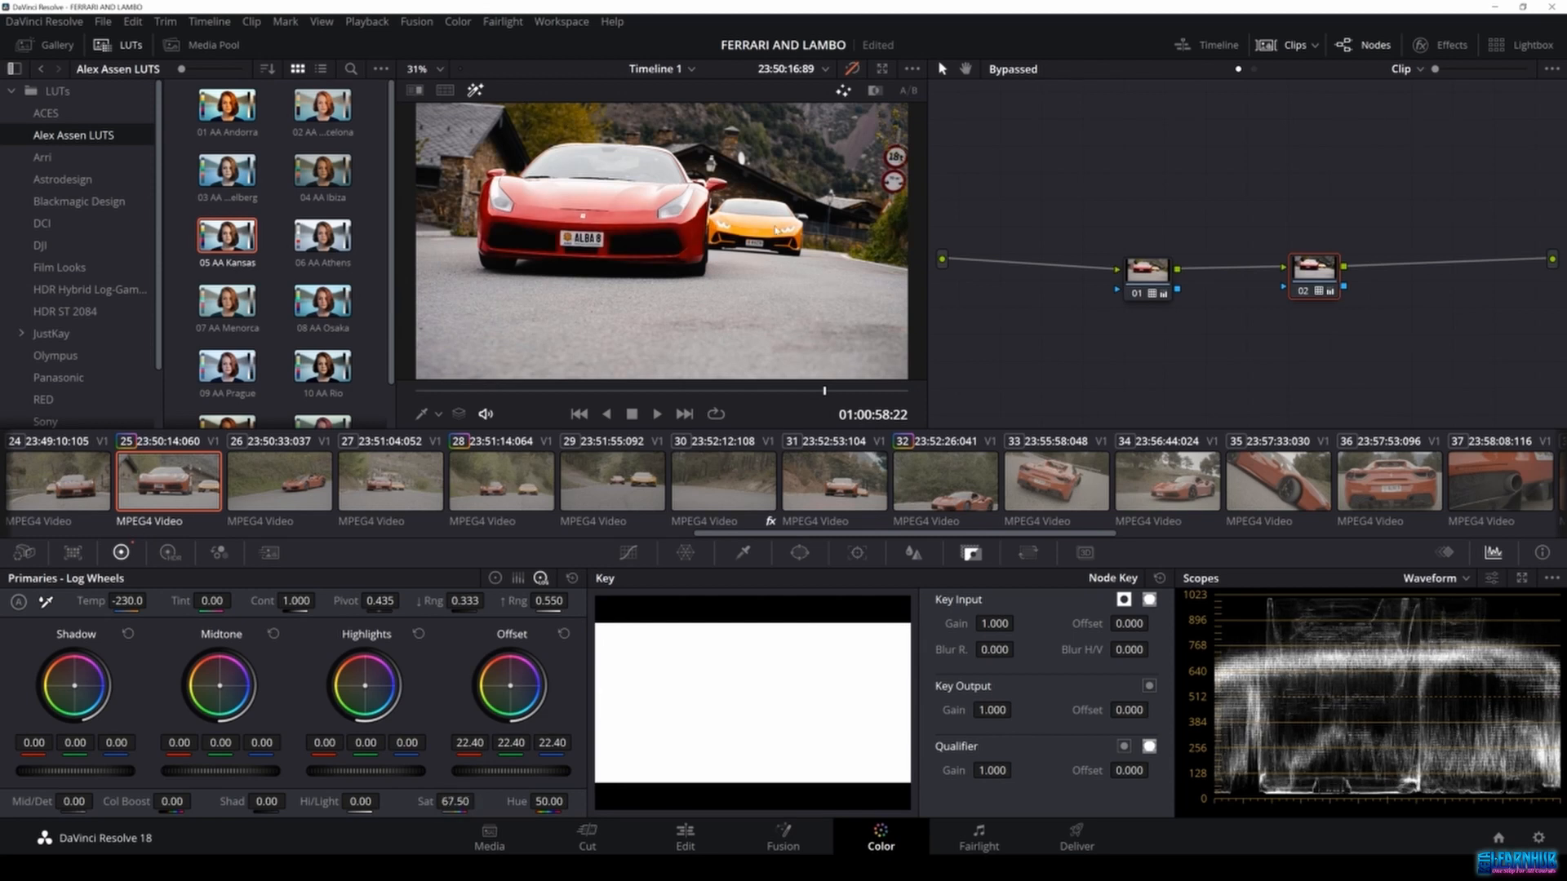
pyautogui.moveTo(798, 399); pyautogui.dragTo(725, 404)
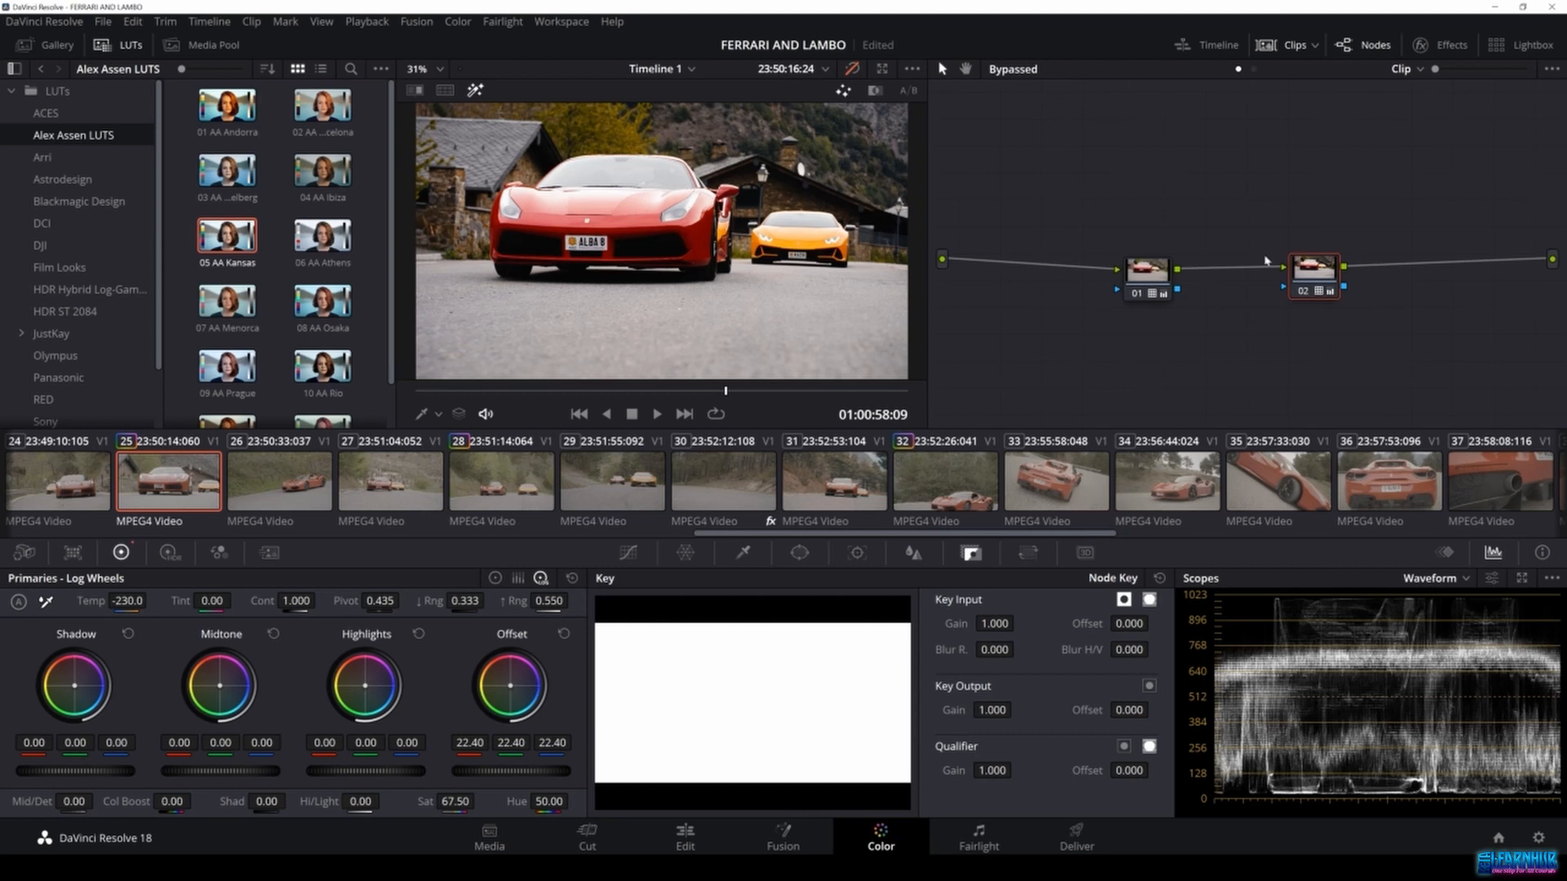
# Collapse the LUTs root folder and check its options for refreshing and opening the file location.
pyautogui.doubleClick(54, 95)
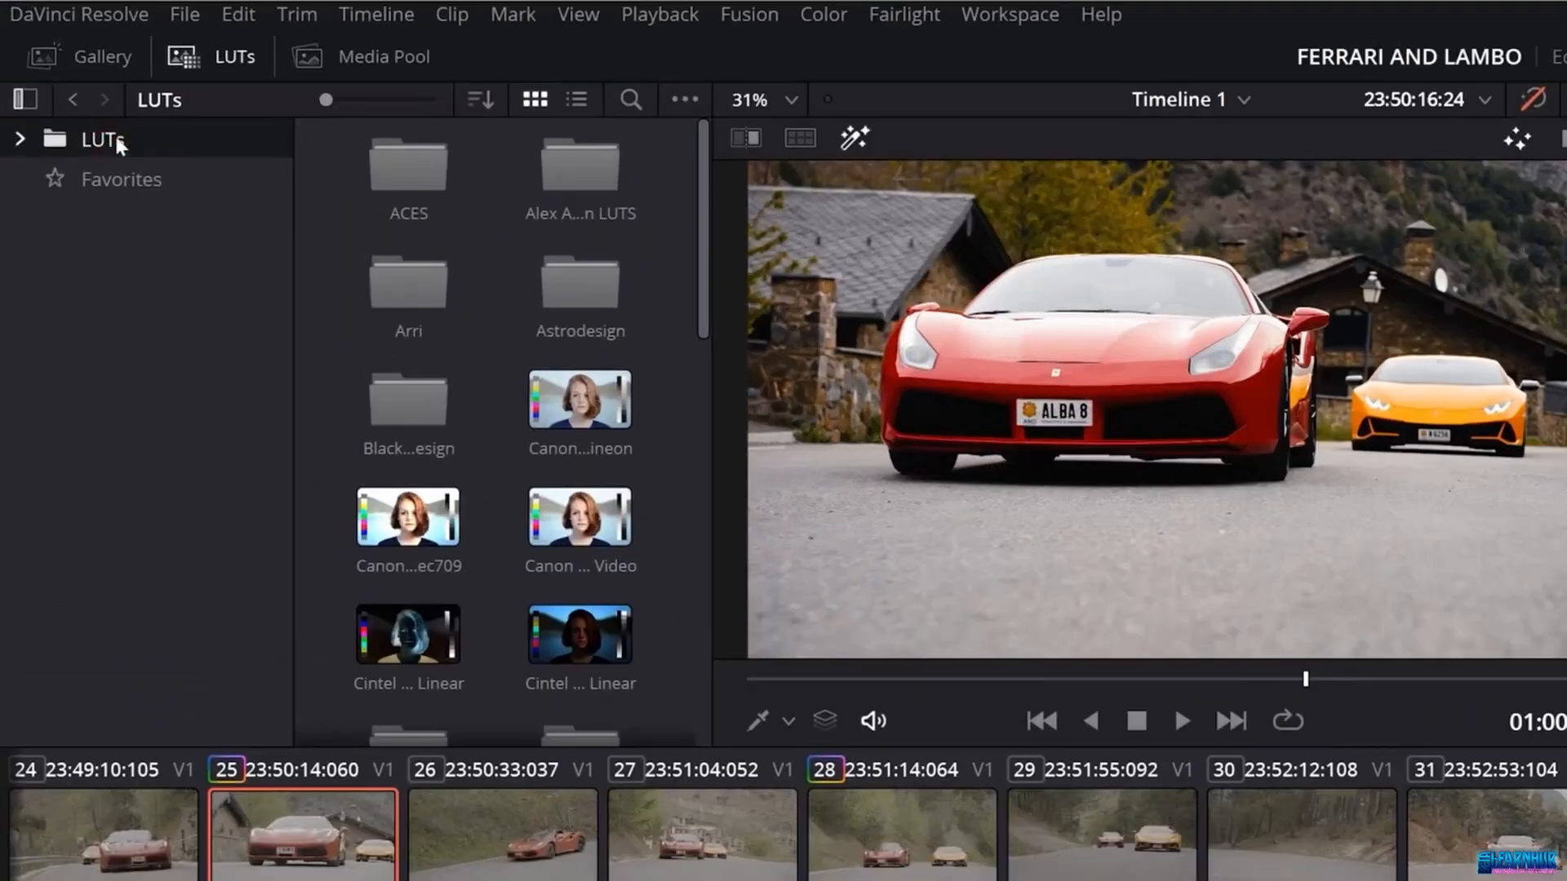
pyautogui.rightClick(119, 130)
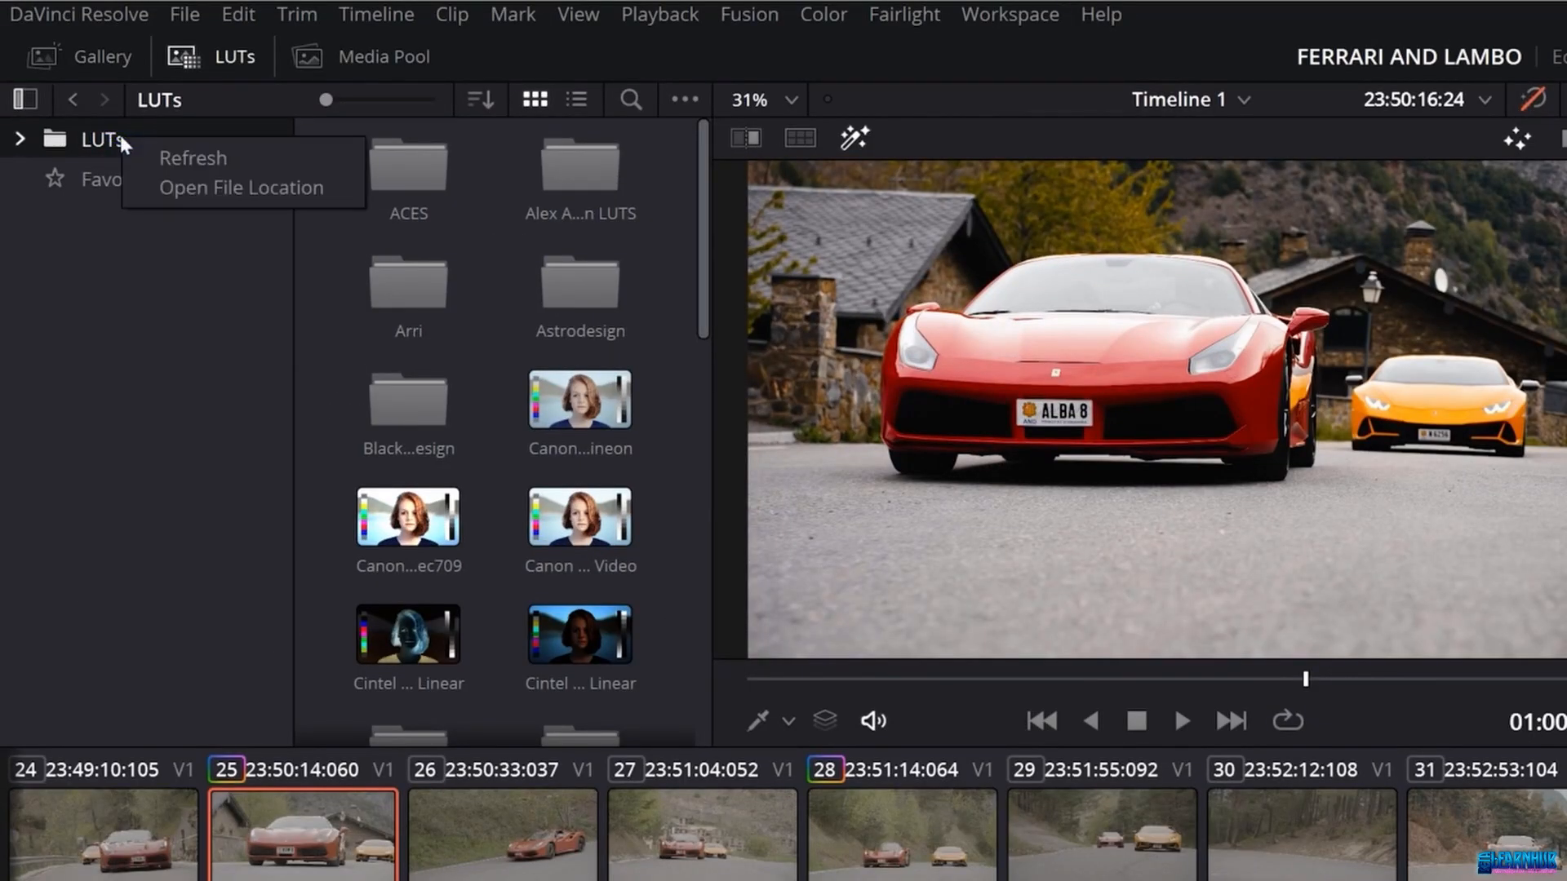
pyautogui.click(95, 147)
pyautogui.rightClick(94, 145)
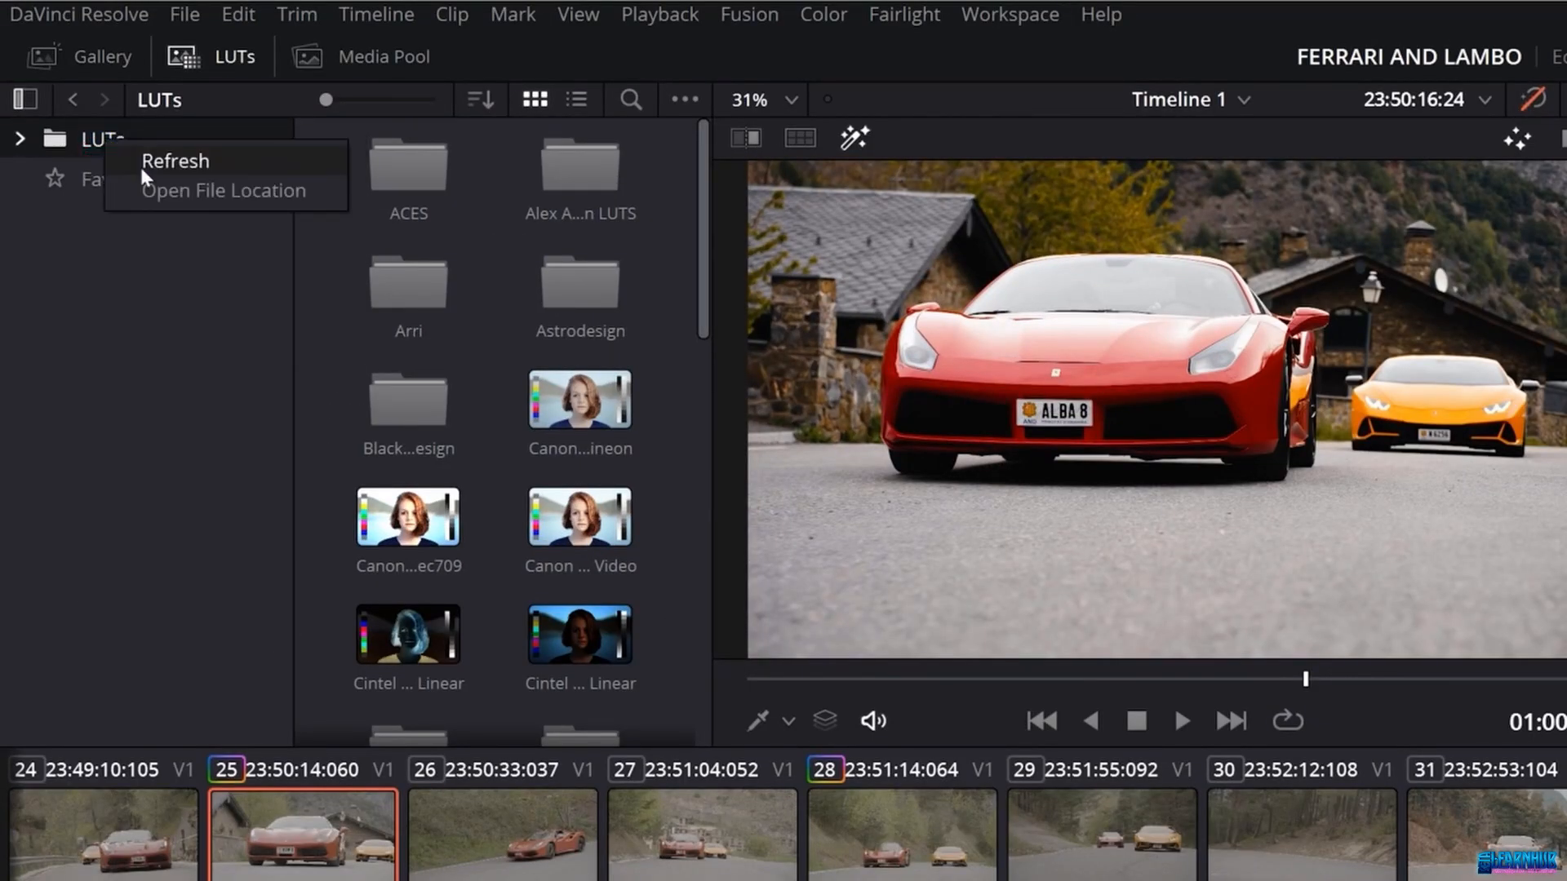
pyautogui.click(186, 184)
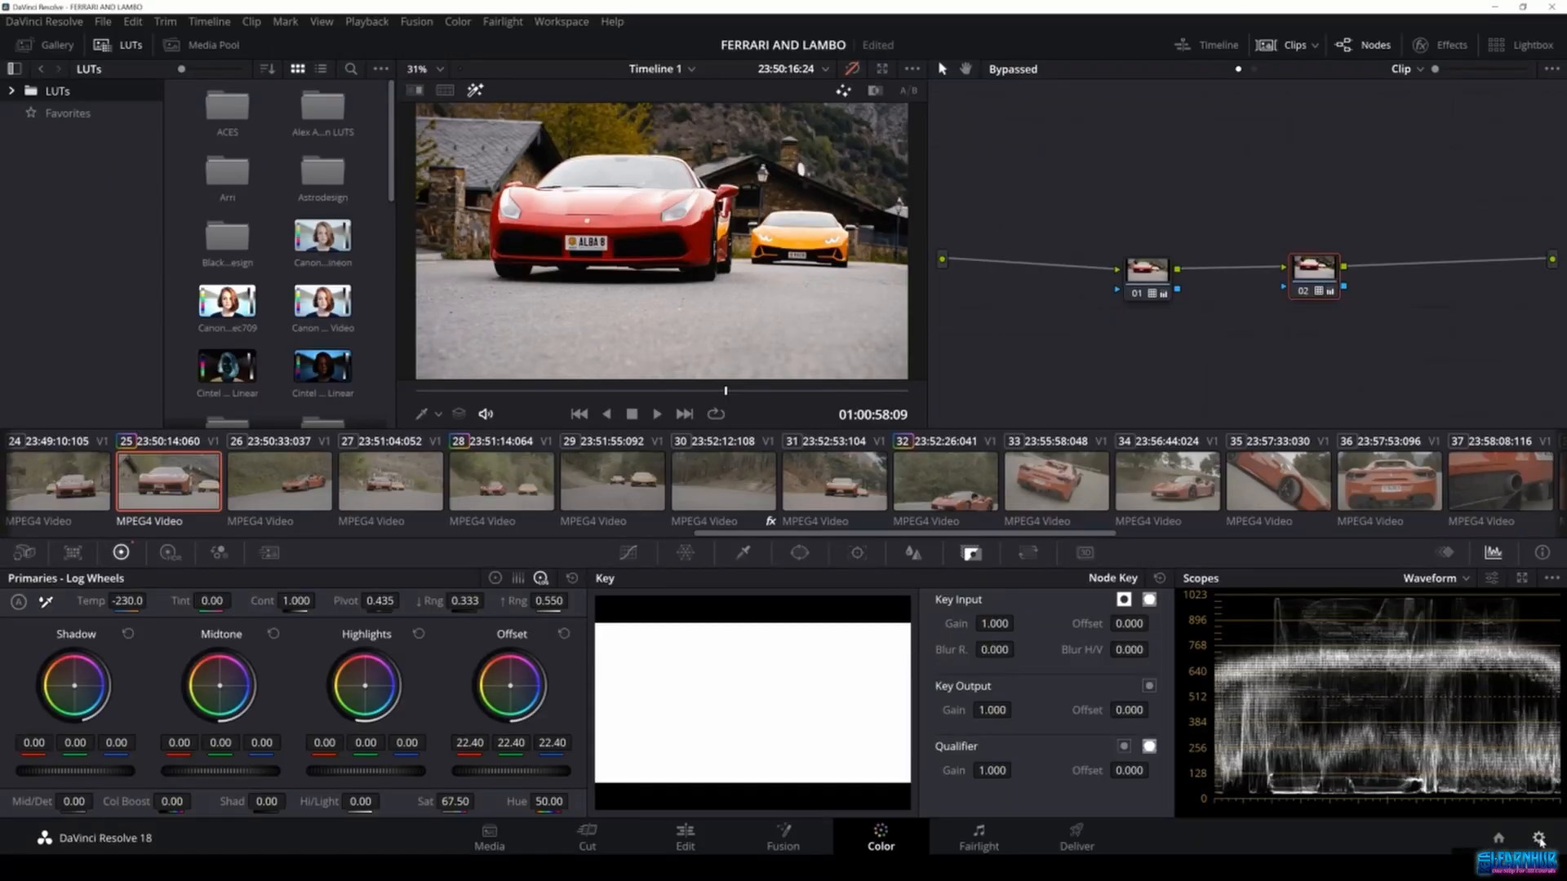
# Open the LUT folder on disk from the project's Color Management settings and move its window clear of the settings.
pyautogui.click(1538, 839)
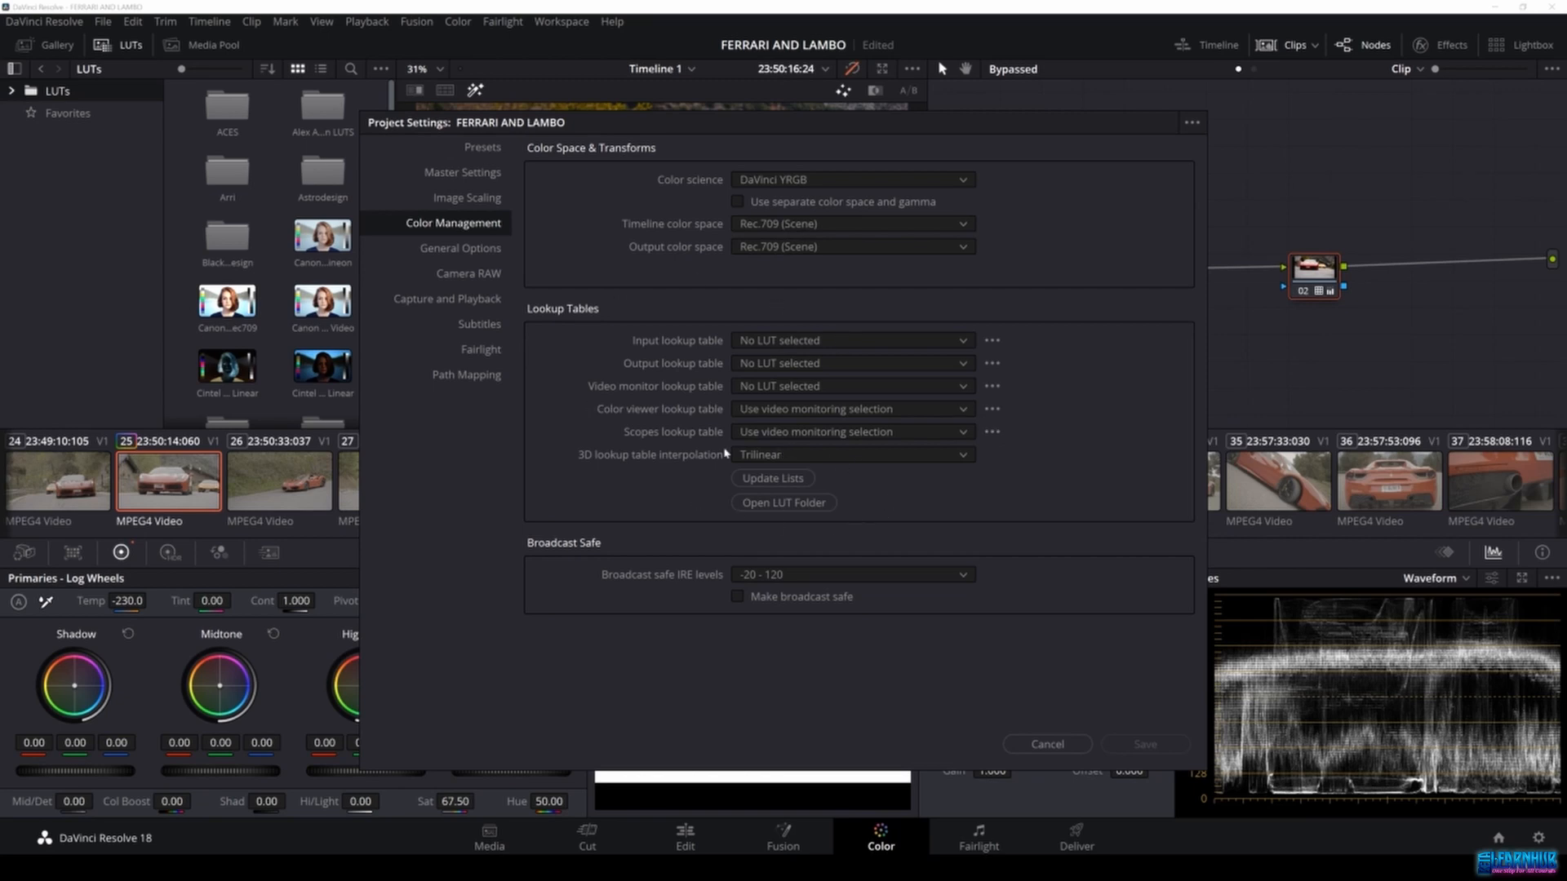
pyautogui.click(814, 511)
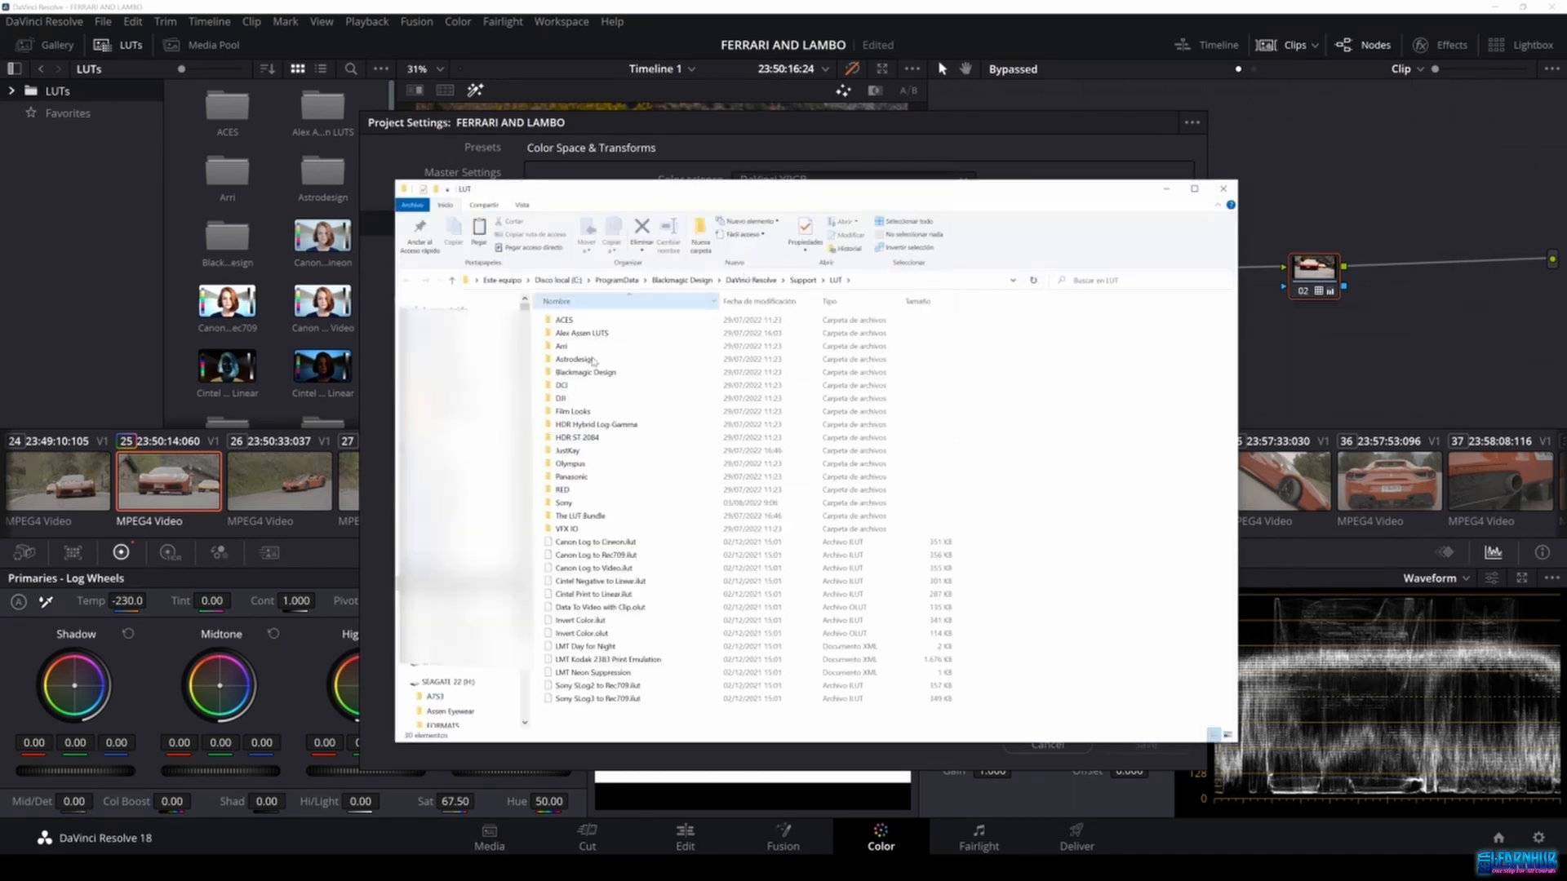
pyautogui.moveTo(838, 192); pyautogui.dragTo(649, 126)
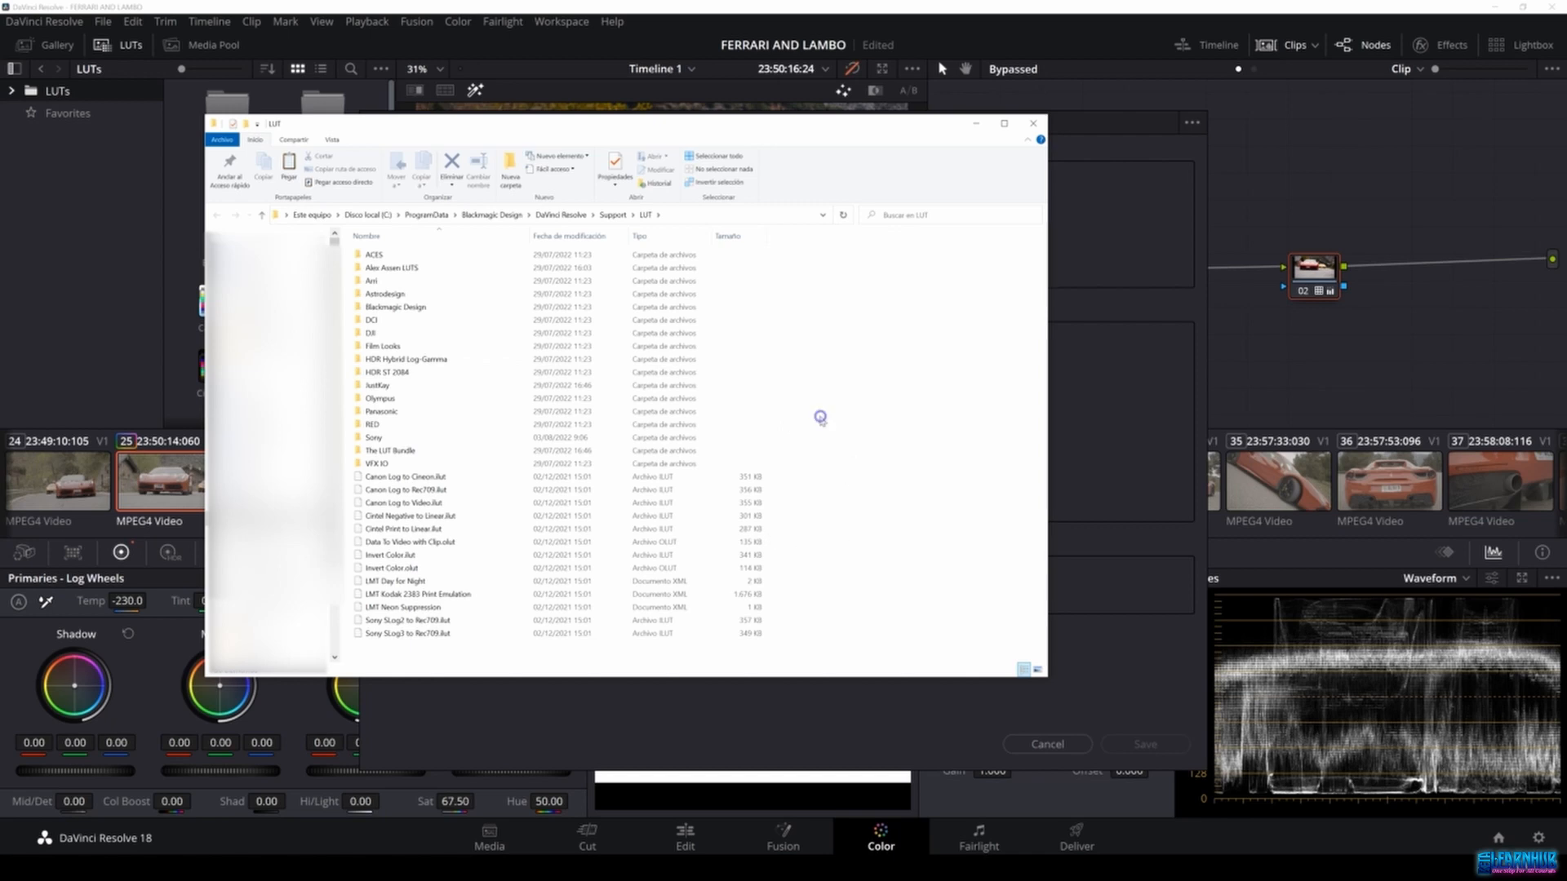
# Try creating a new subfolder inside the LUT folder.
pyautogui.rightClick(820, 418)
pyautogui.moveTo(938, 565)
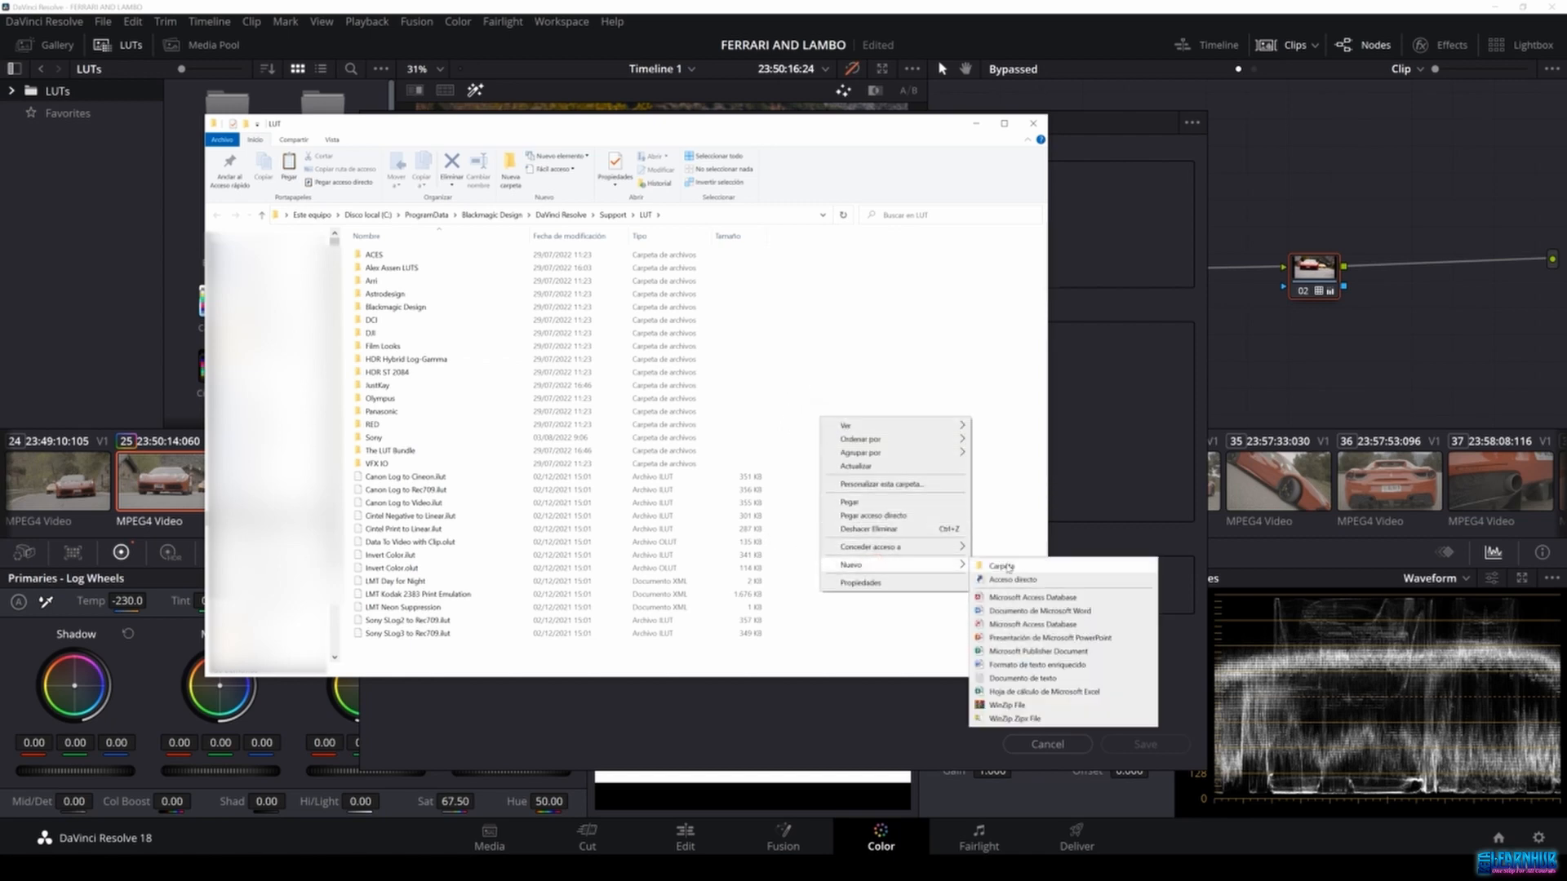
pyautogui.click(1004, 565)
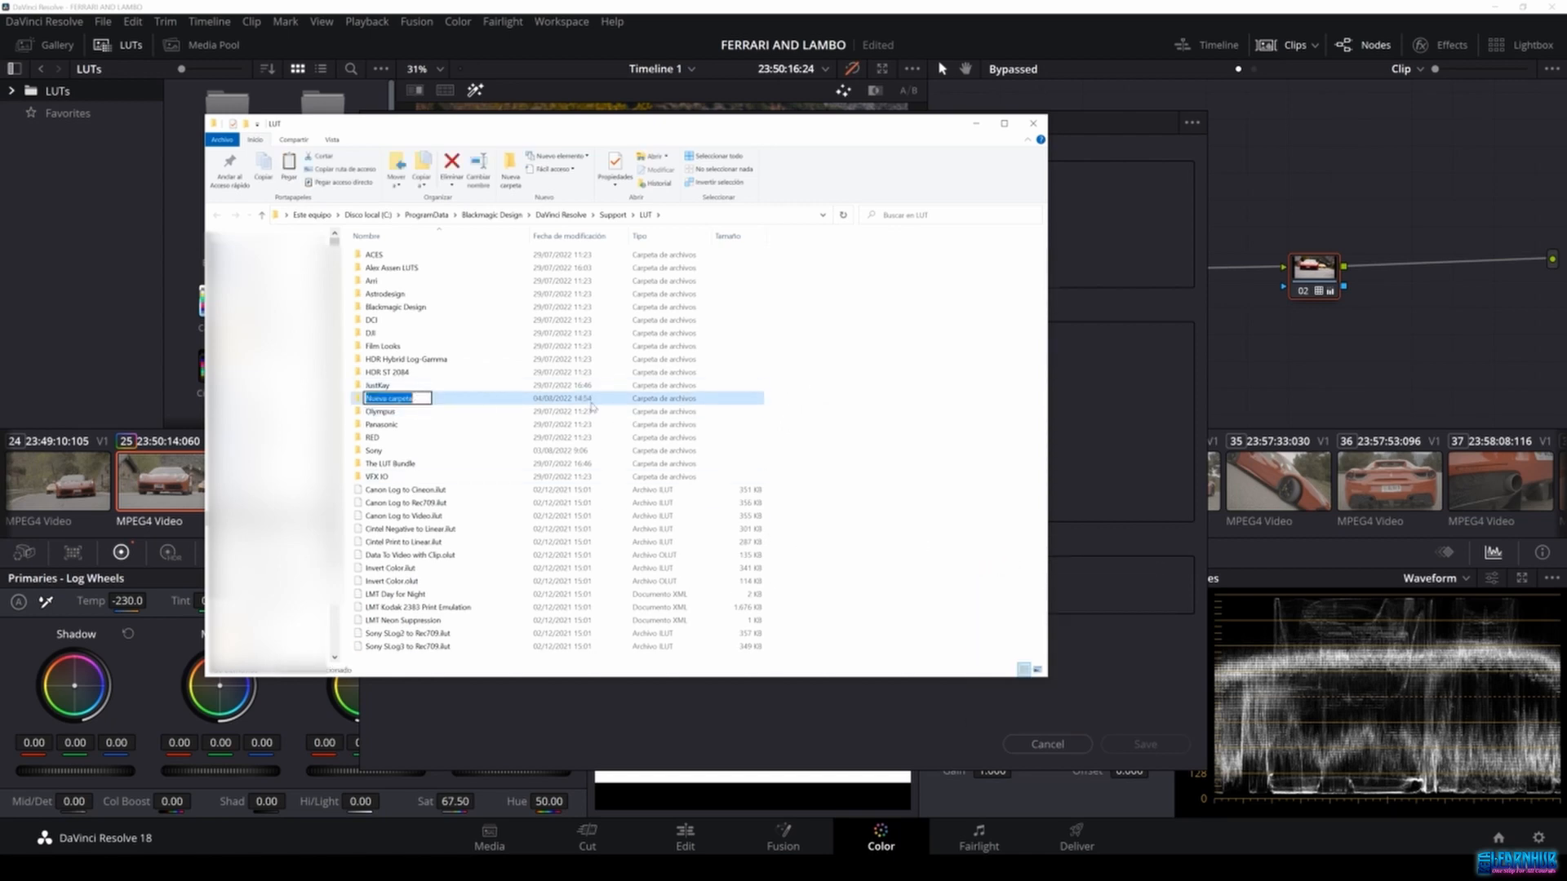
pyautogui.click(419, 412)
pyautogui.click(411, 399)
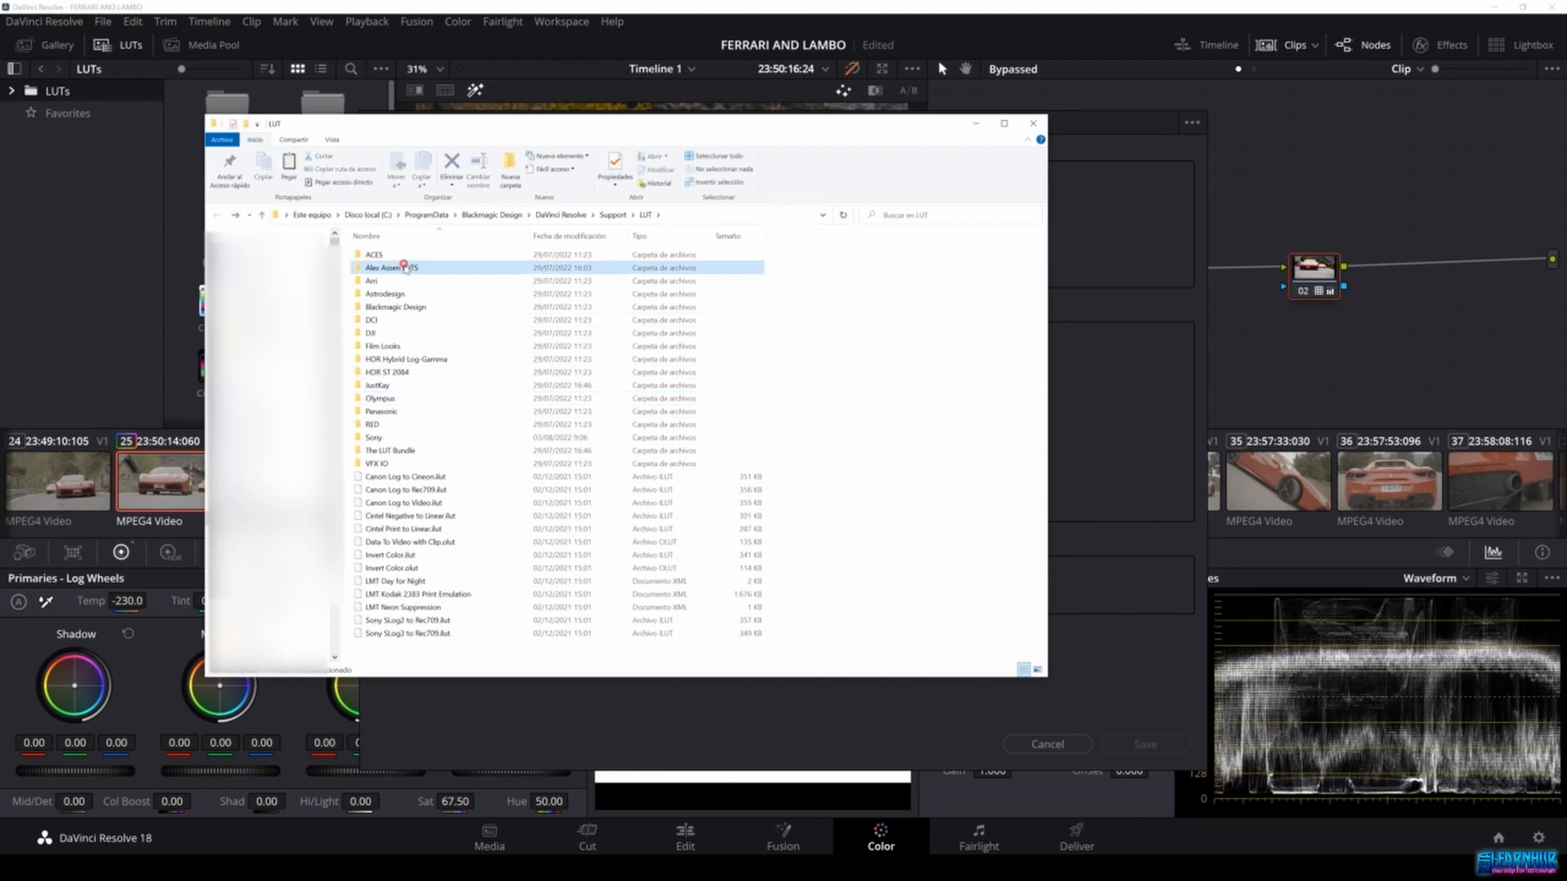
# Look over the .cube files in the Alex Assen LUTS folder and close the file window.
pyautogui.click(443, 267)
pyautogui.doubleClick(443, 267)
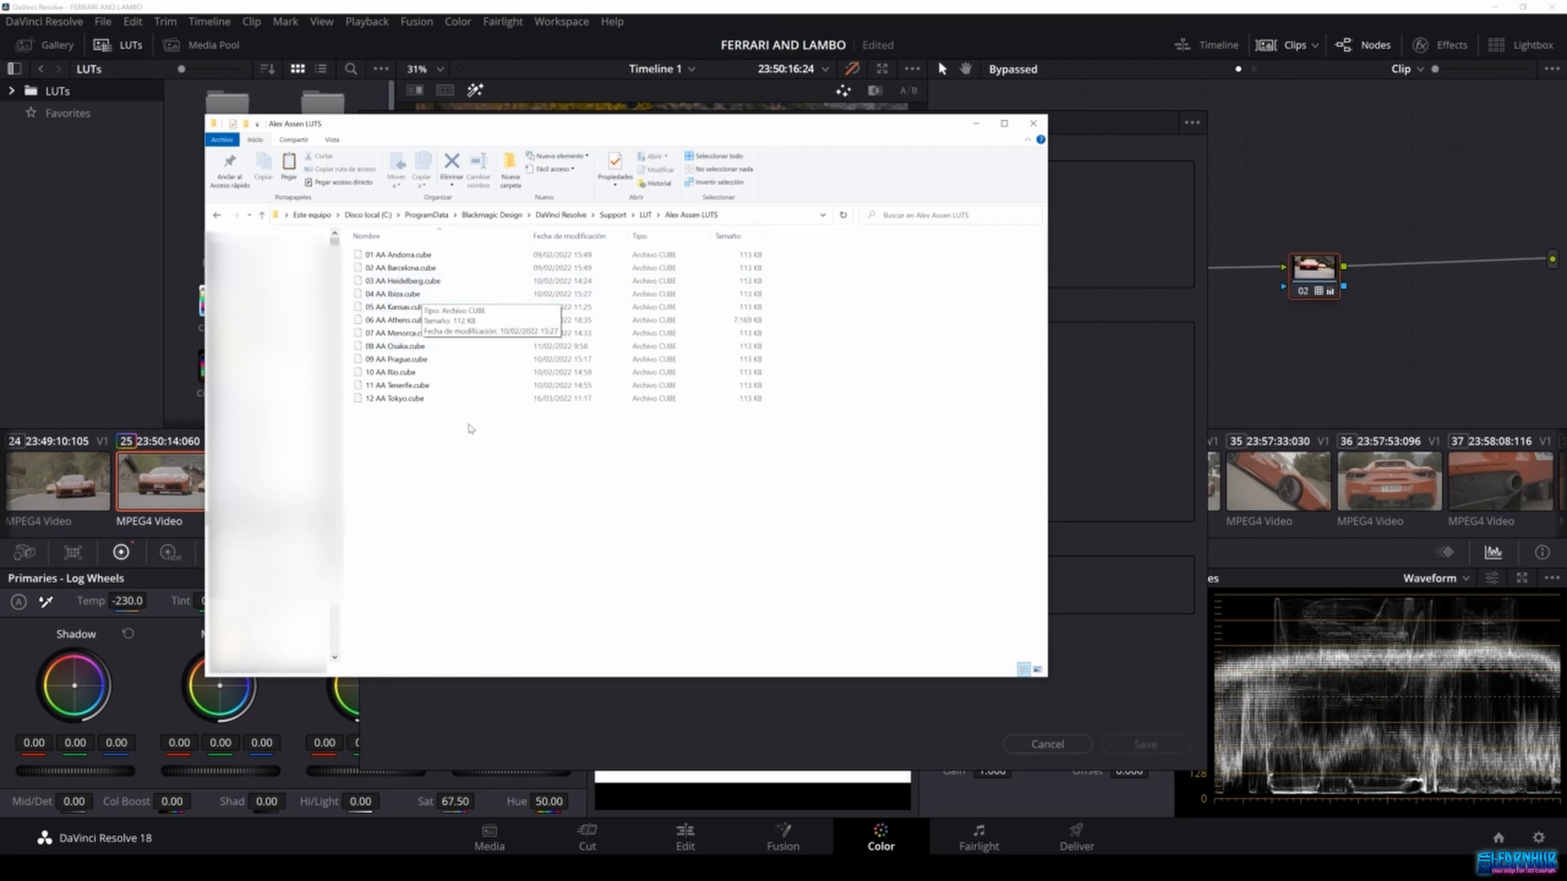
pyautogui.click(1035, 124)
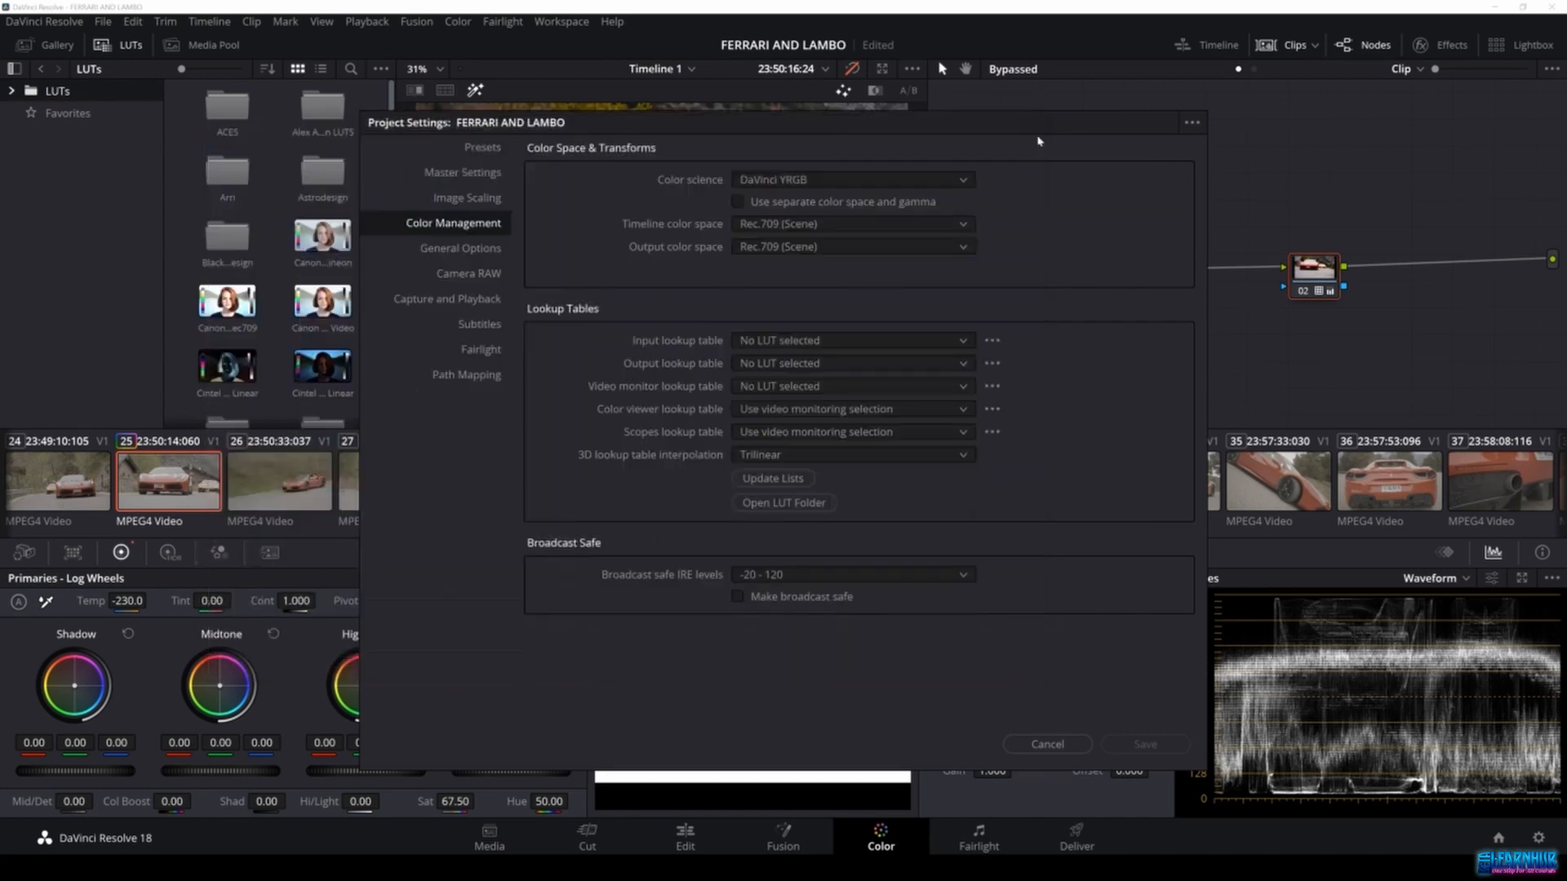
# Update the LUT lists, save the project settings, and display the Alex Assen LUTS collection in the LUT browser.
pyautogui.click(793, 486)
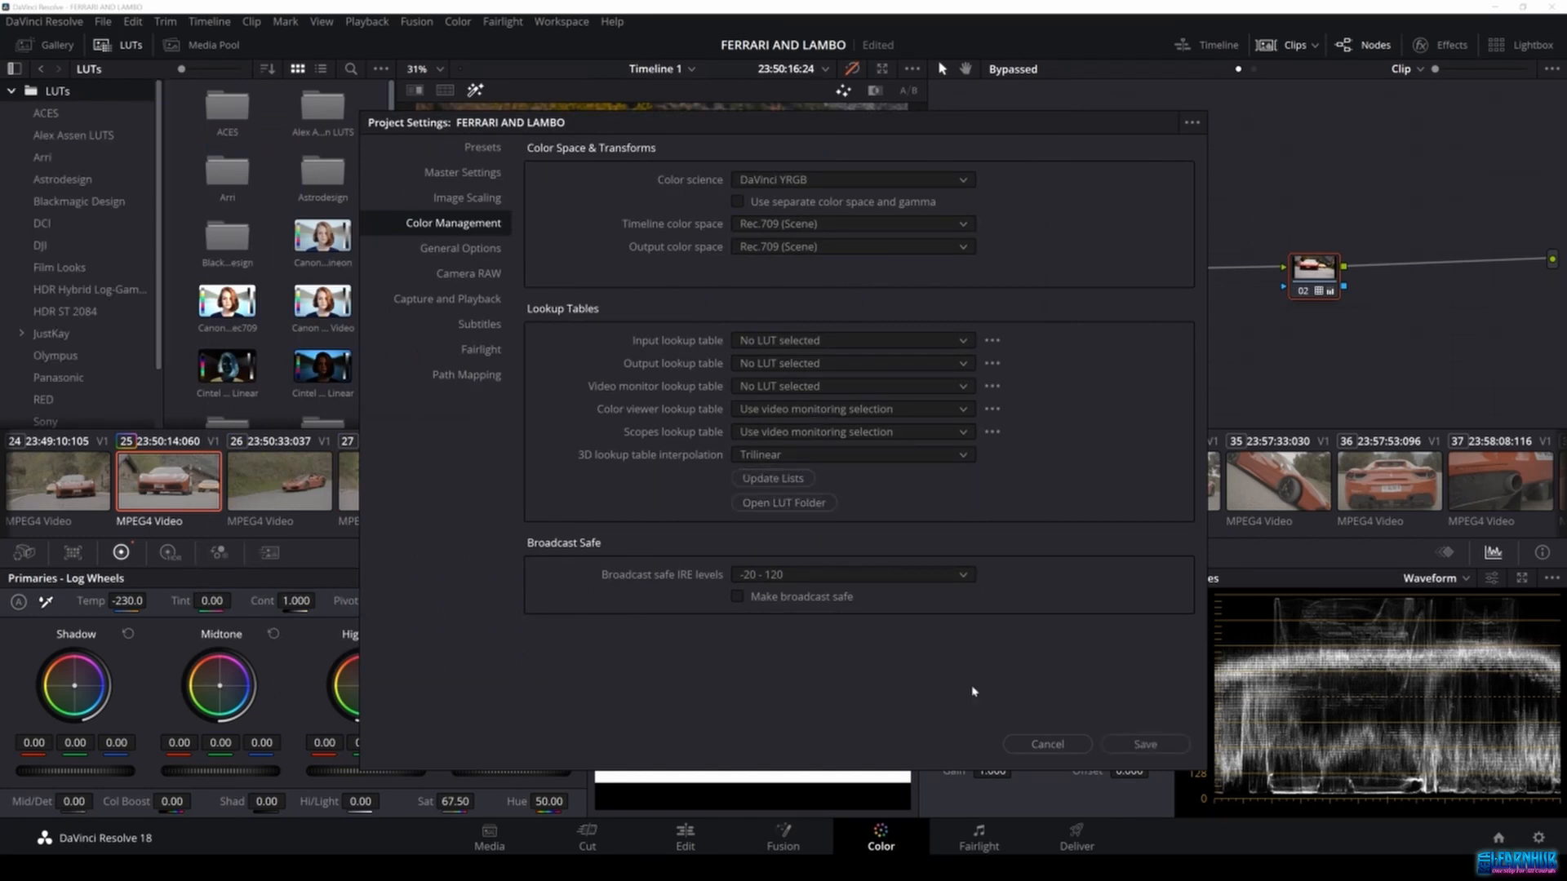
pyautogui.click(1146, 744)
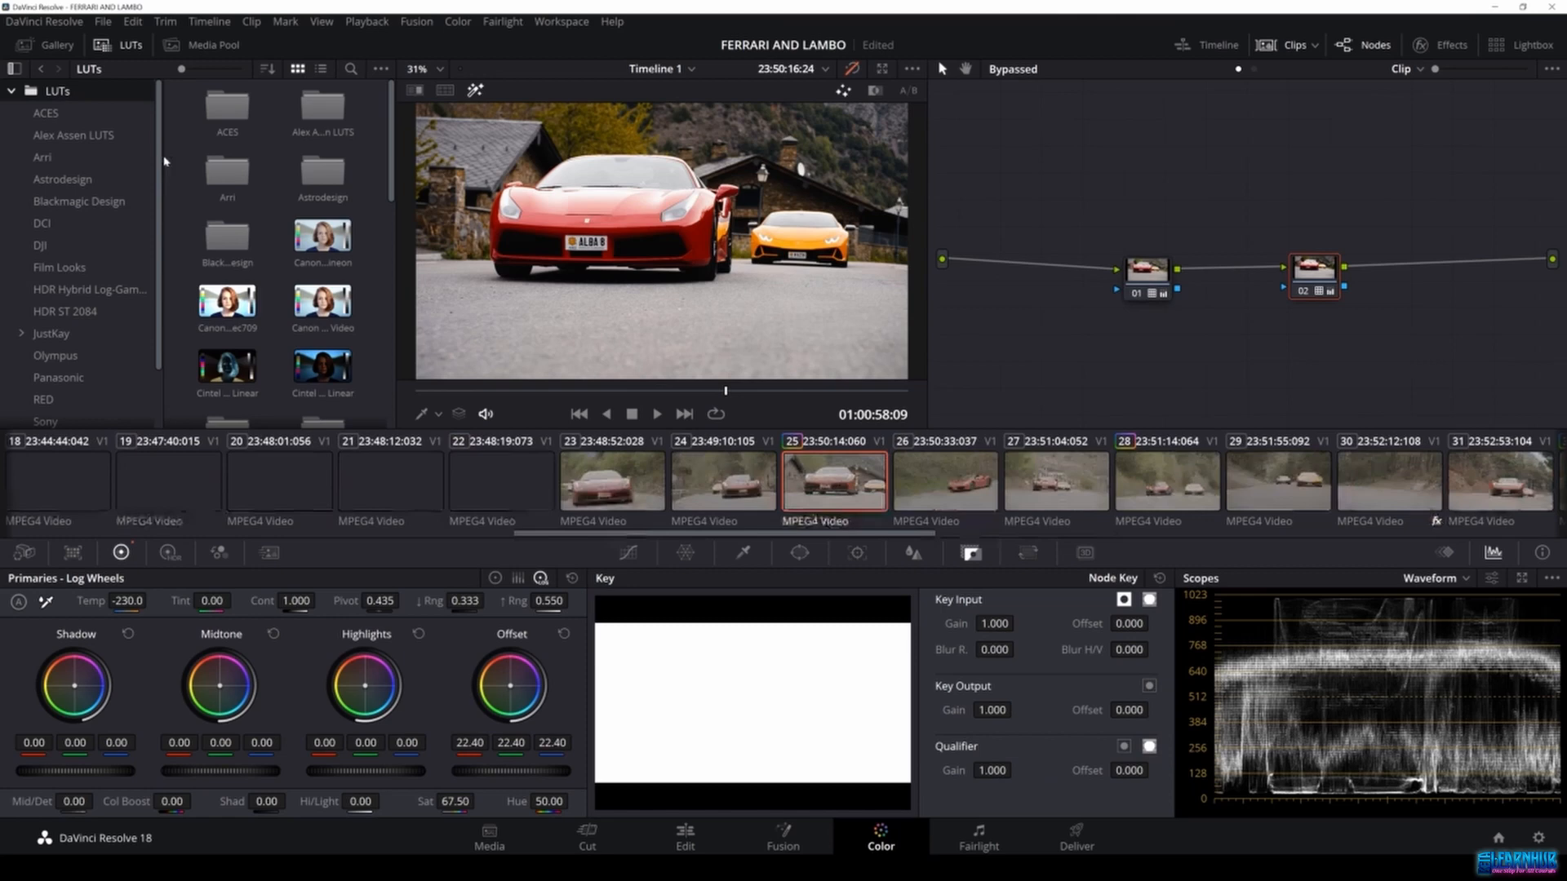
pyautogui.click(75, 141)
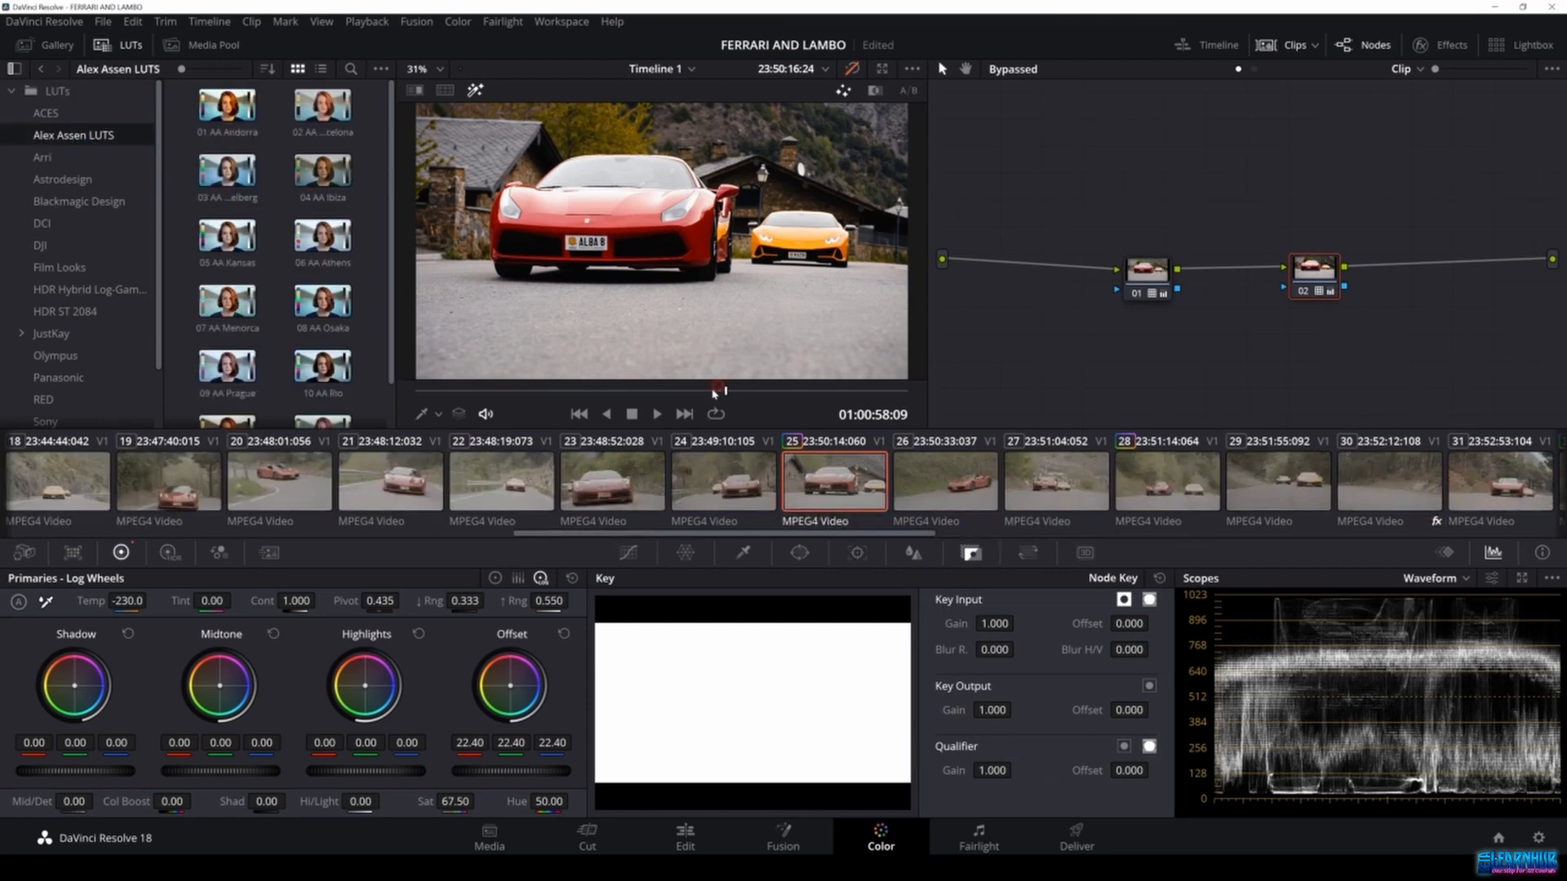
# Play back the graded clip 25 from an earlier frame to review the look.
pyautogui.moveTo(706, 391); pyautogui.dragTo(552, 393)
pyautogui.press('space')
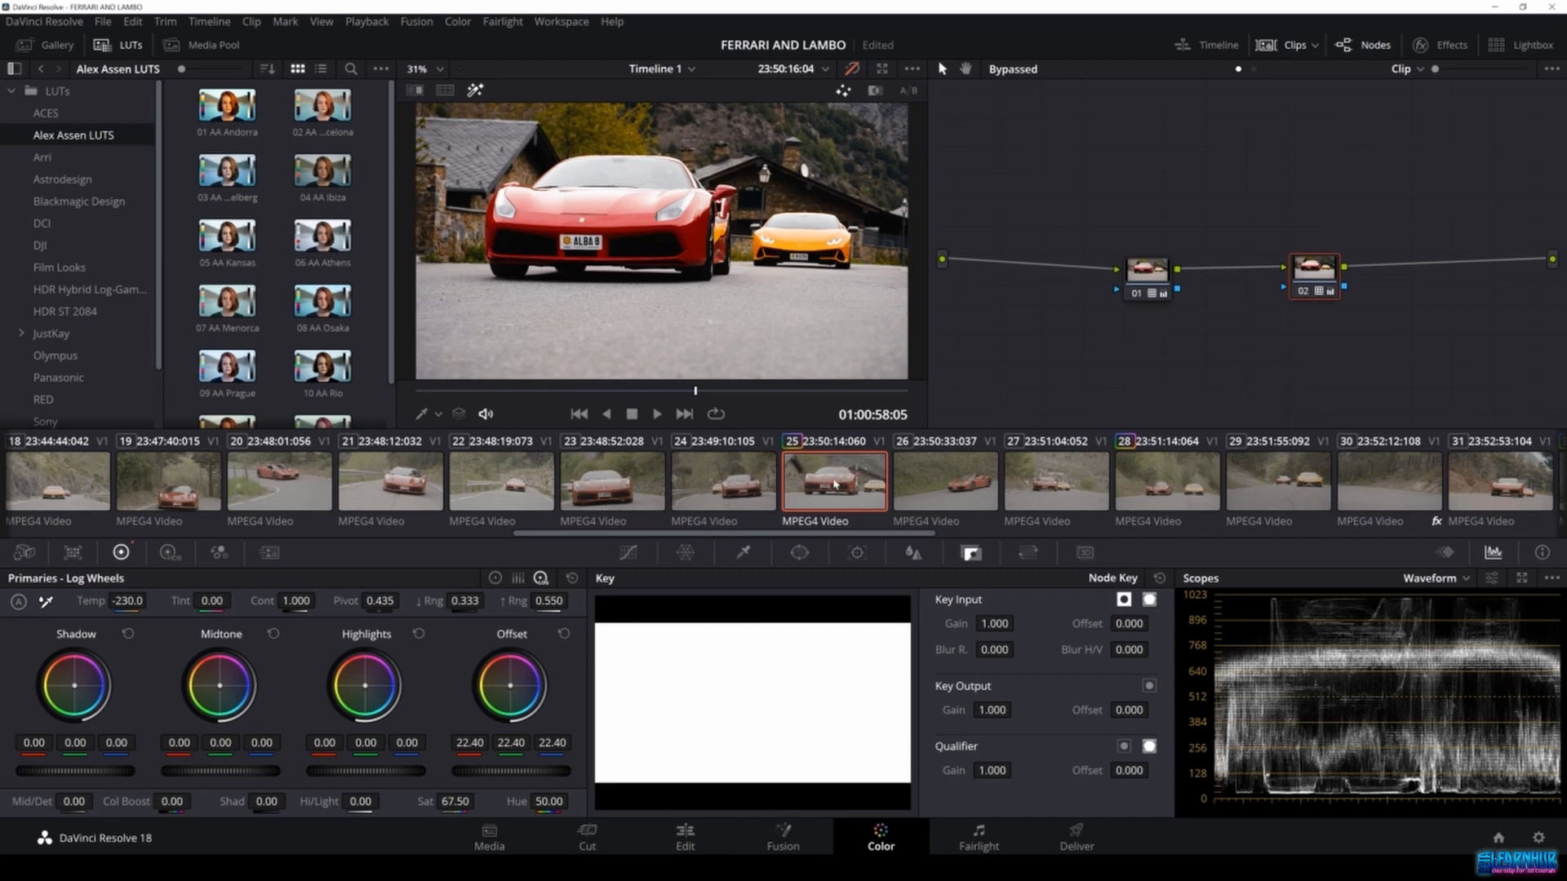
# Copy the grade of clip 25 onto clips 26 to 30 together.
pyautogui.click(933, 493)
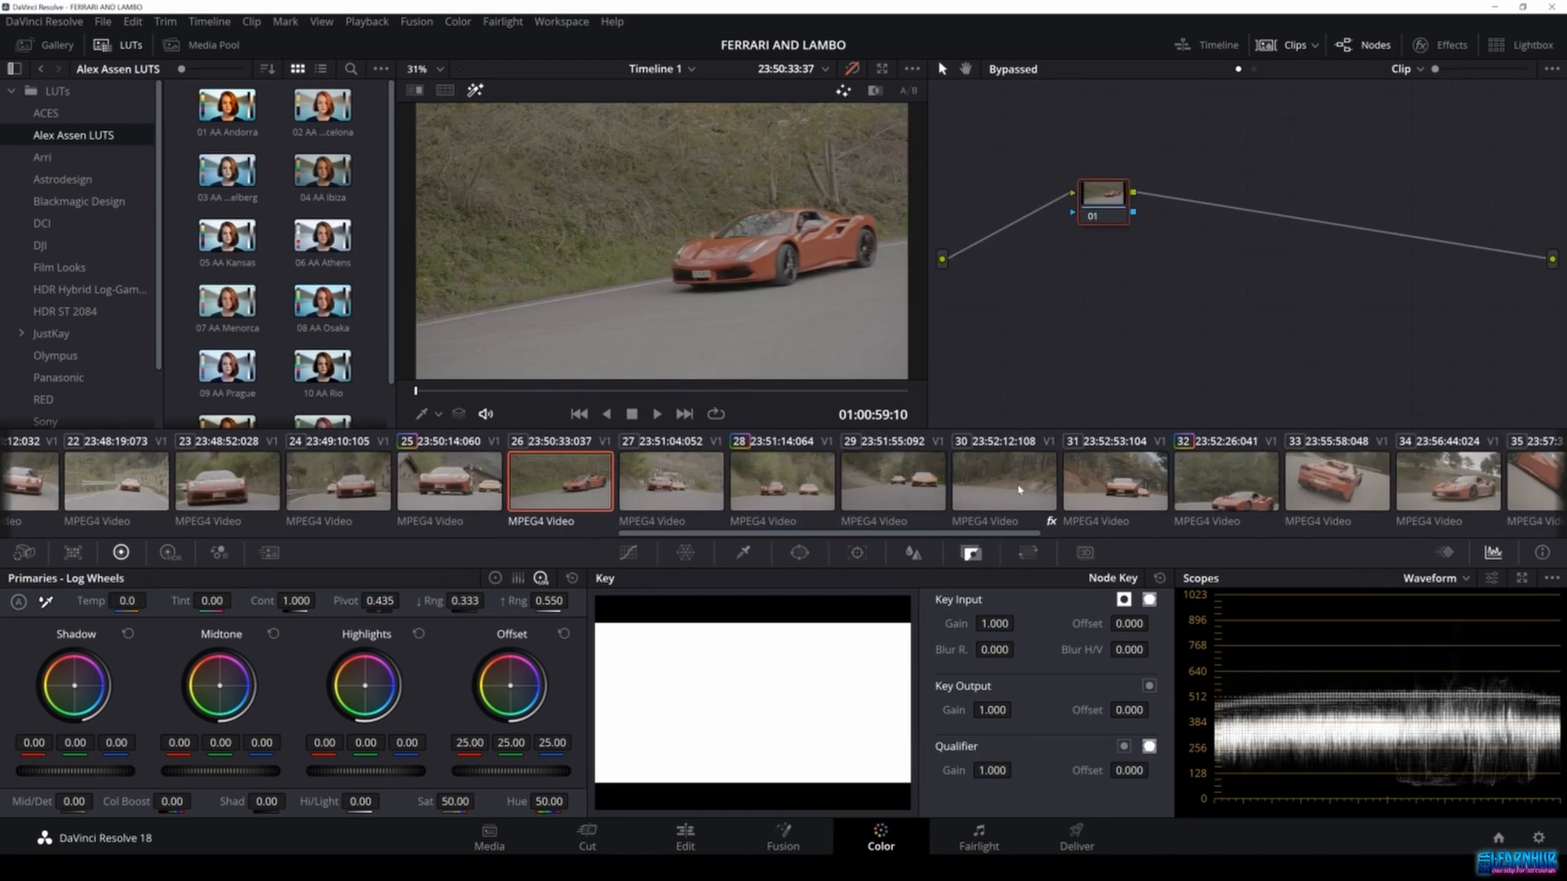
pyautogui.keyDown('shift'); pyautogui.click(1019, 490); pyautogui.keyUp('shift')
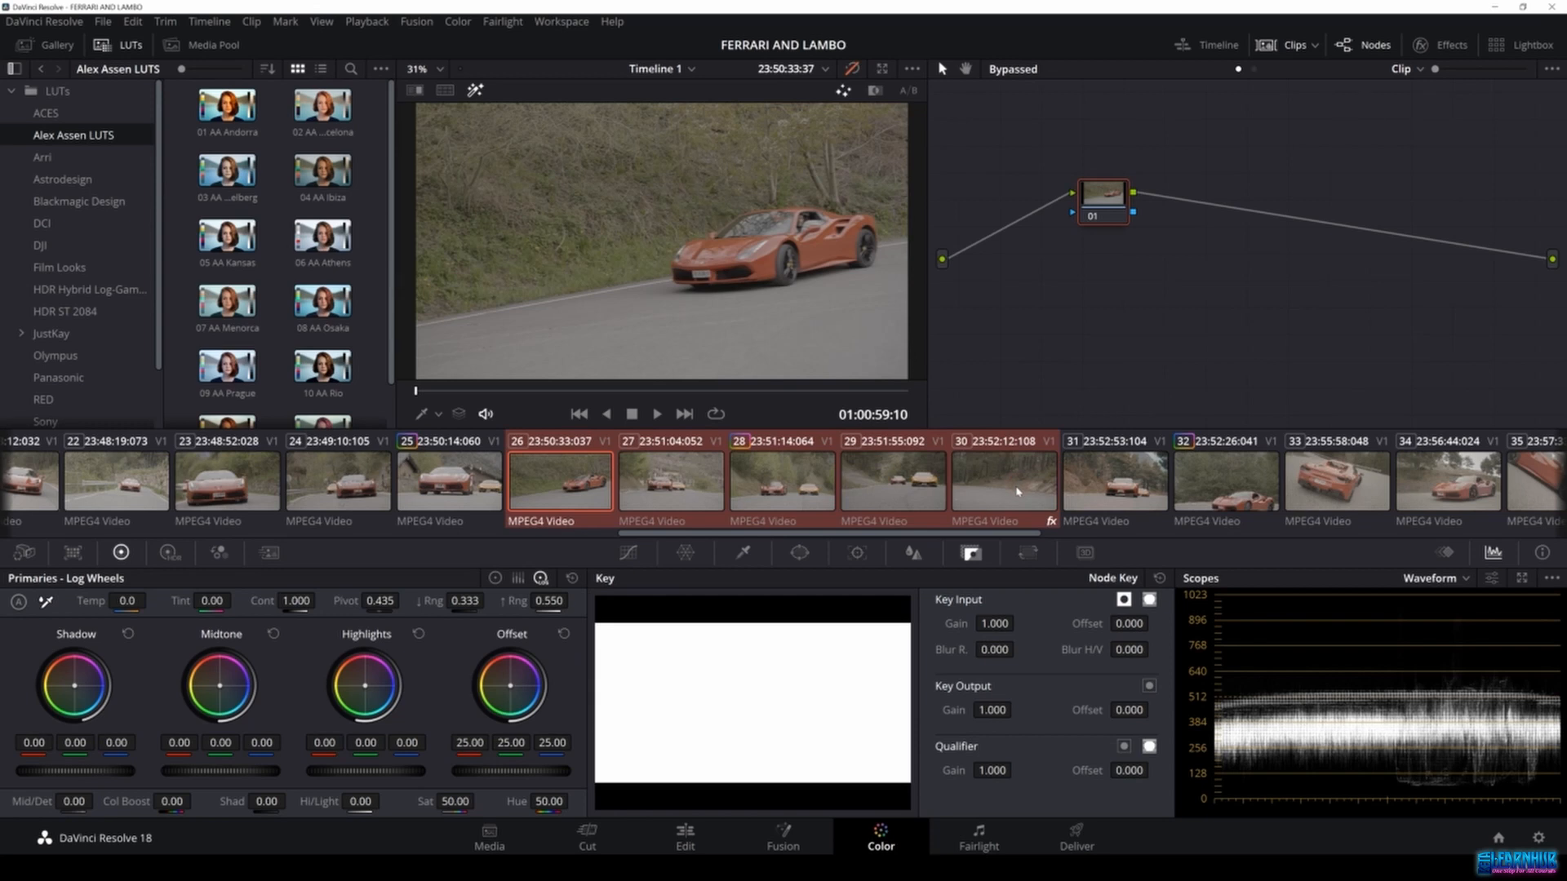
pyautogui.click(598, 492)
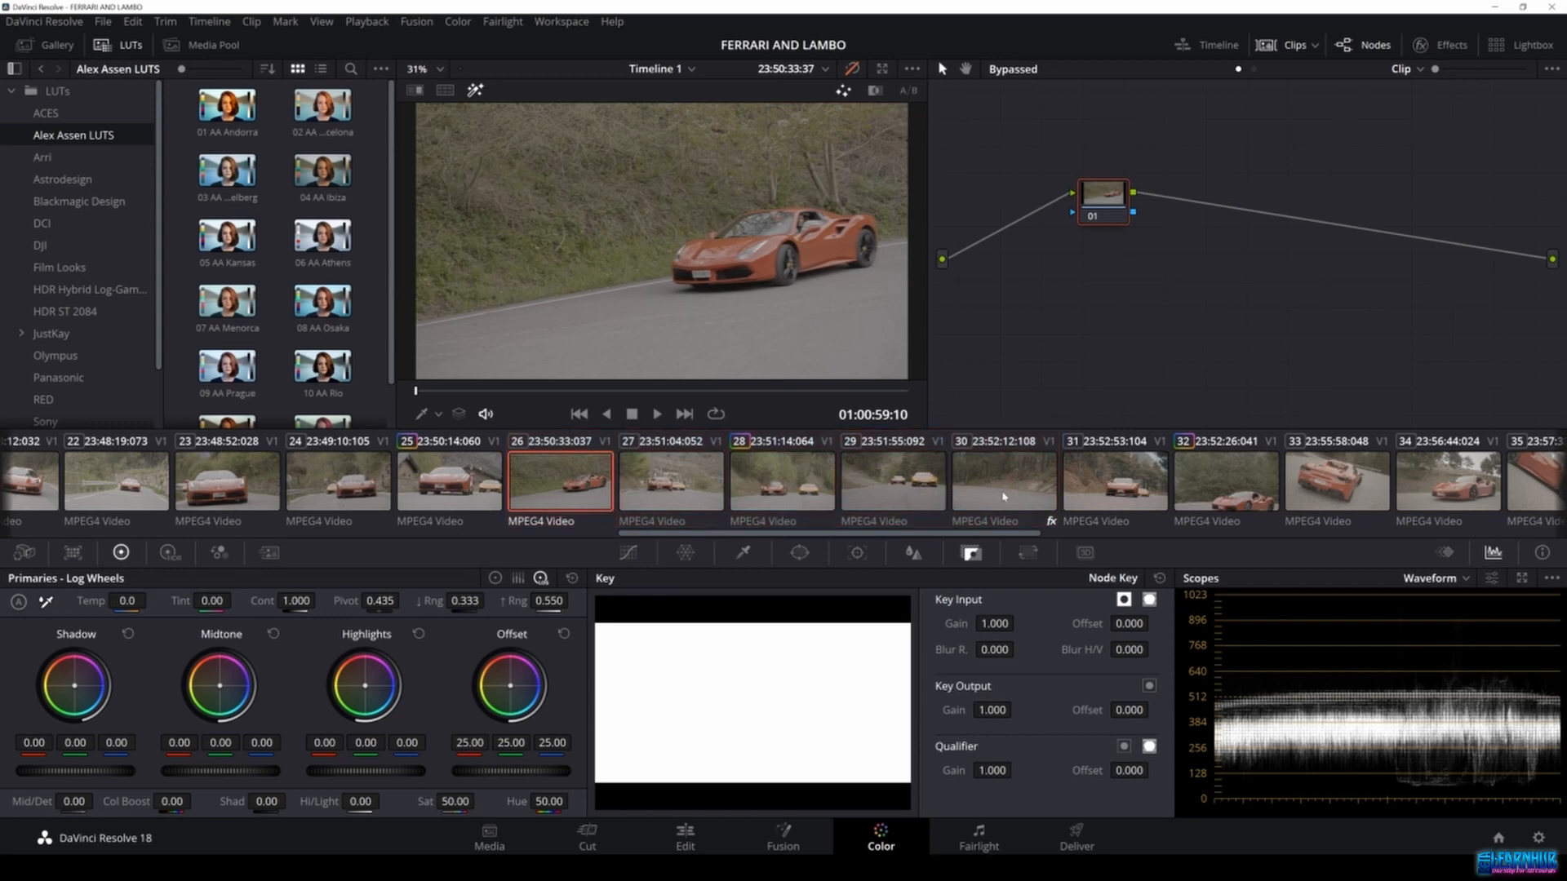
pyautogui.keyDown('shift'); pyautogui.click(1025, 485); pyautogui.keyUp('shift')
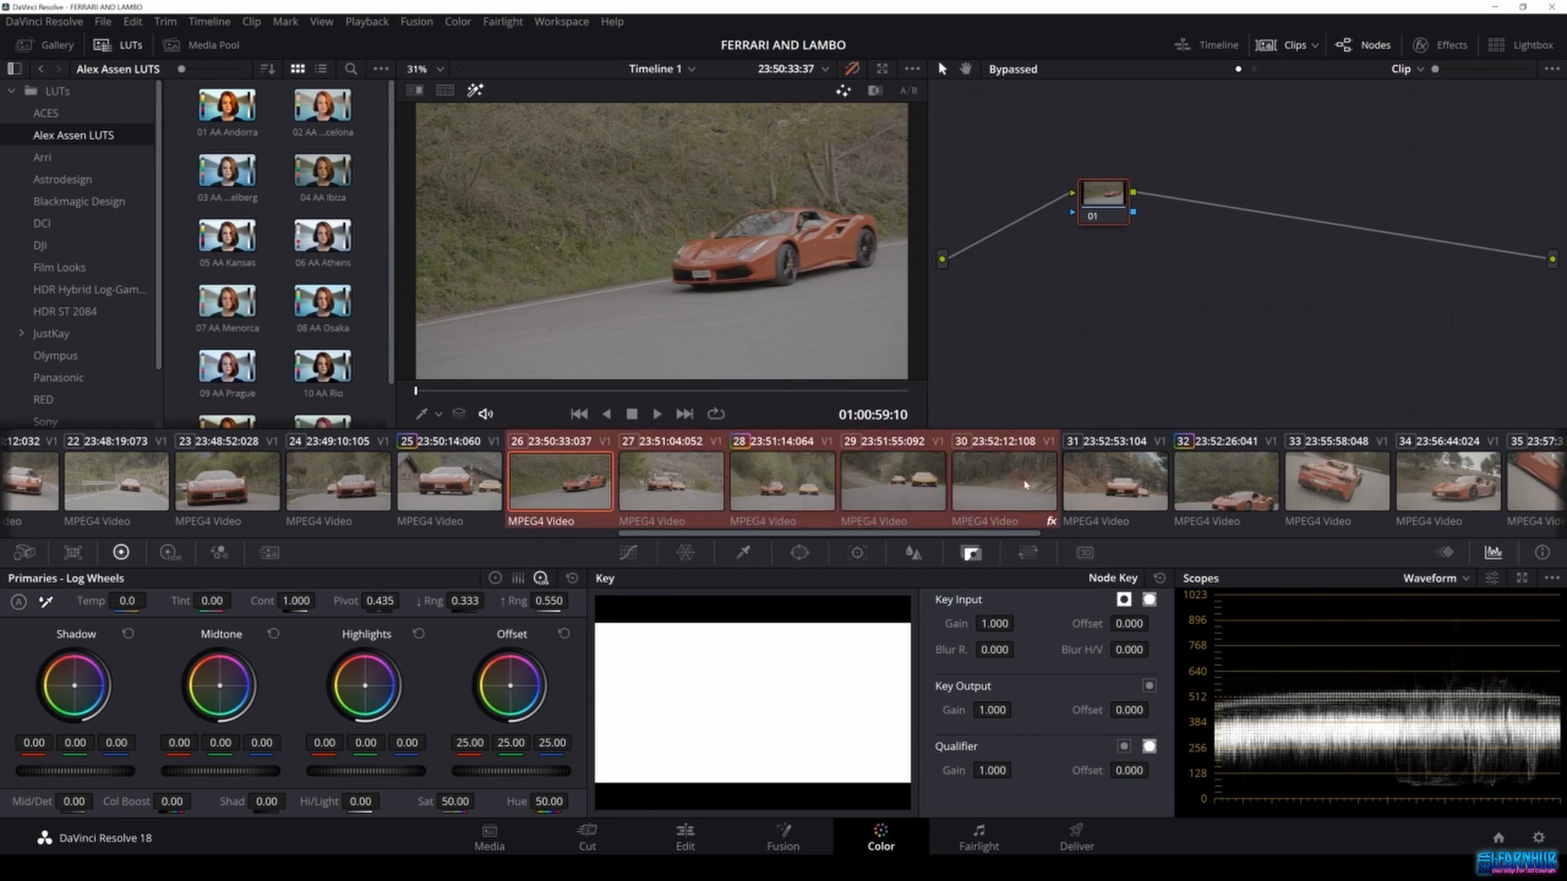
pyautogui.moveTo(571, 391)
pyautogui.mouseDown()
pyautogui.moveTo(631, 394)
pyautogui.moveTo(575, 417)
pyautogui.mouseUp()
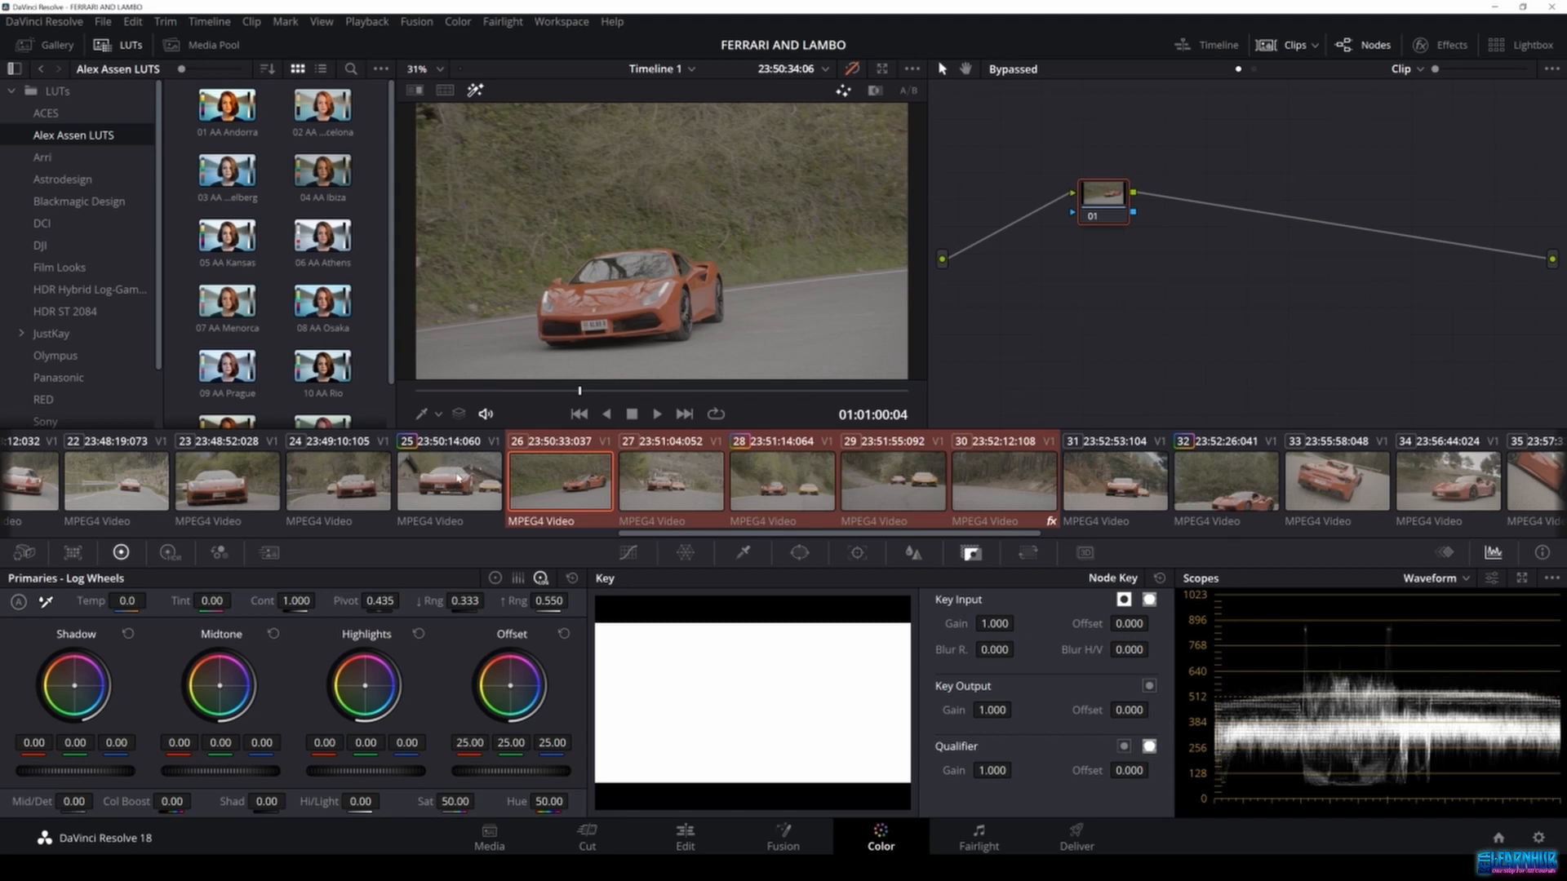
pyautogui.middleClick(460, 478)
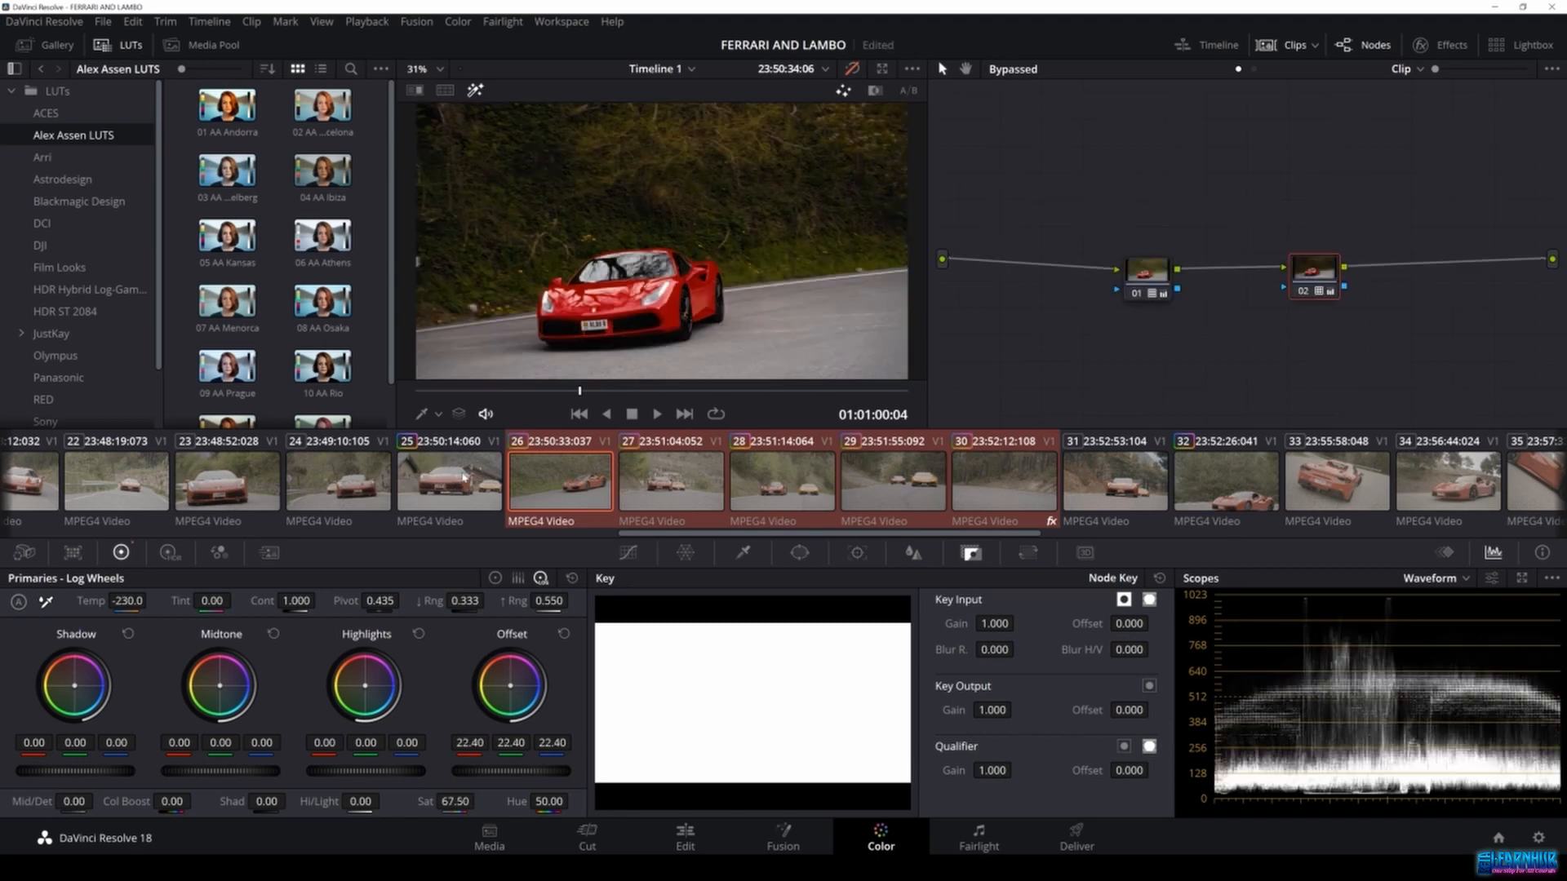
# Look back and forth through clips 26 to 31 to check how the copied grade suits each shot.
pyautogui.click(675, 482)
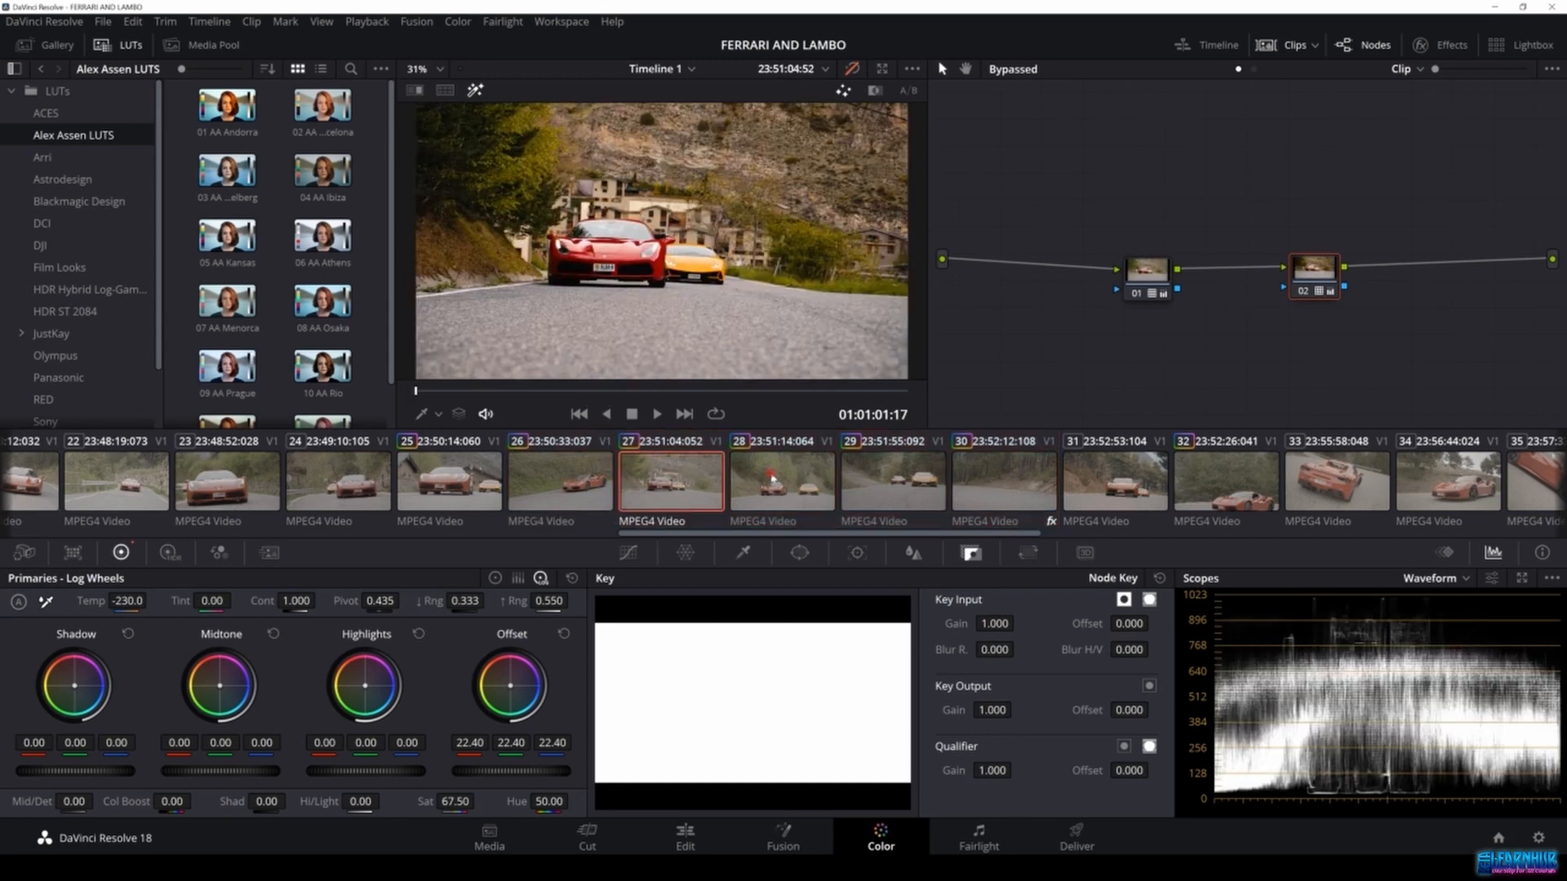
pyautogui.click(772, 480)
pyautogui.click(914, 486)
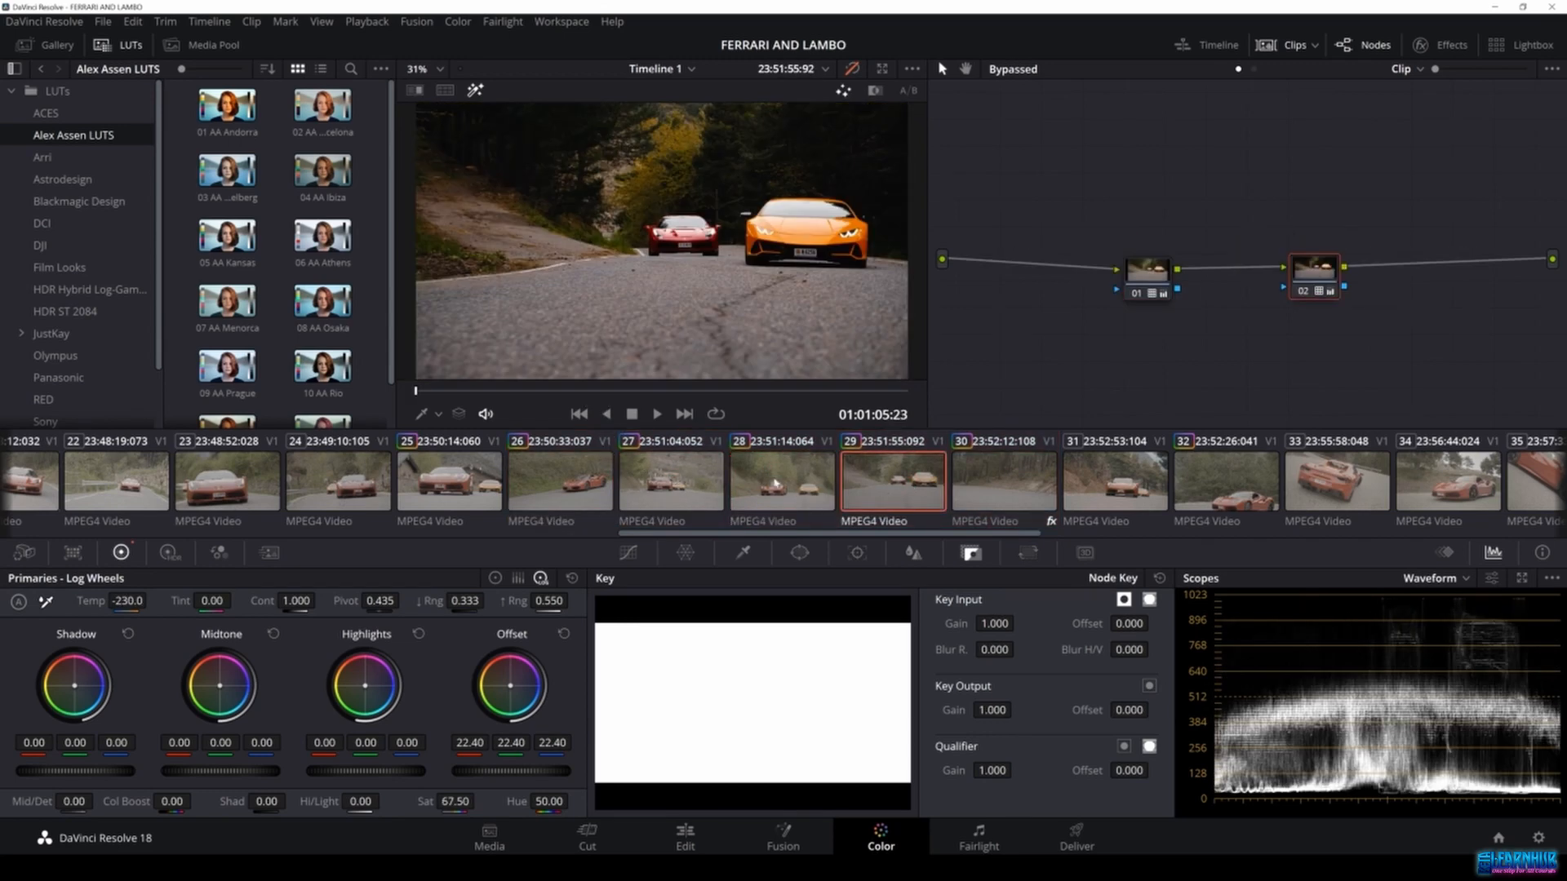
pyautogui.click(968, 490)
pyautogui.click(897, 483)
pyautogui.click(795, 482)
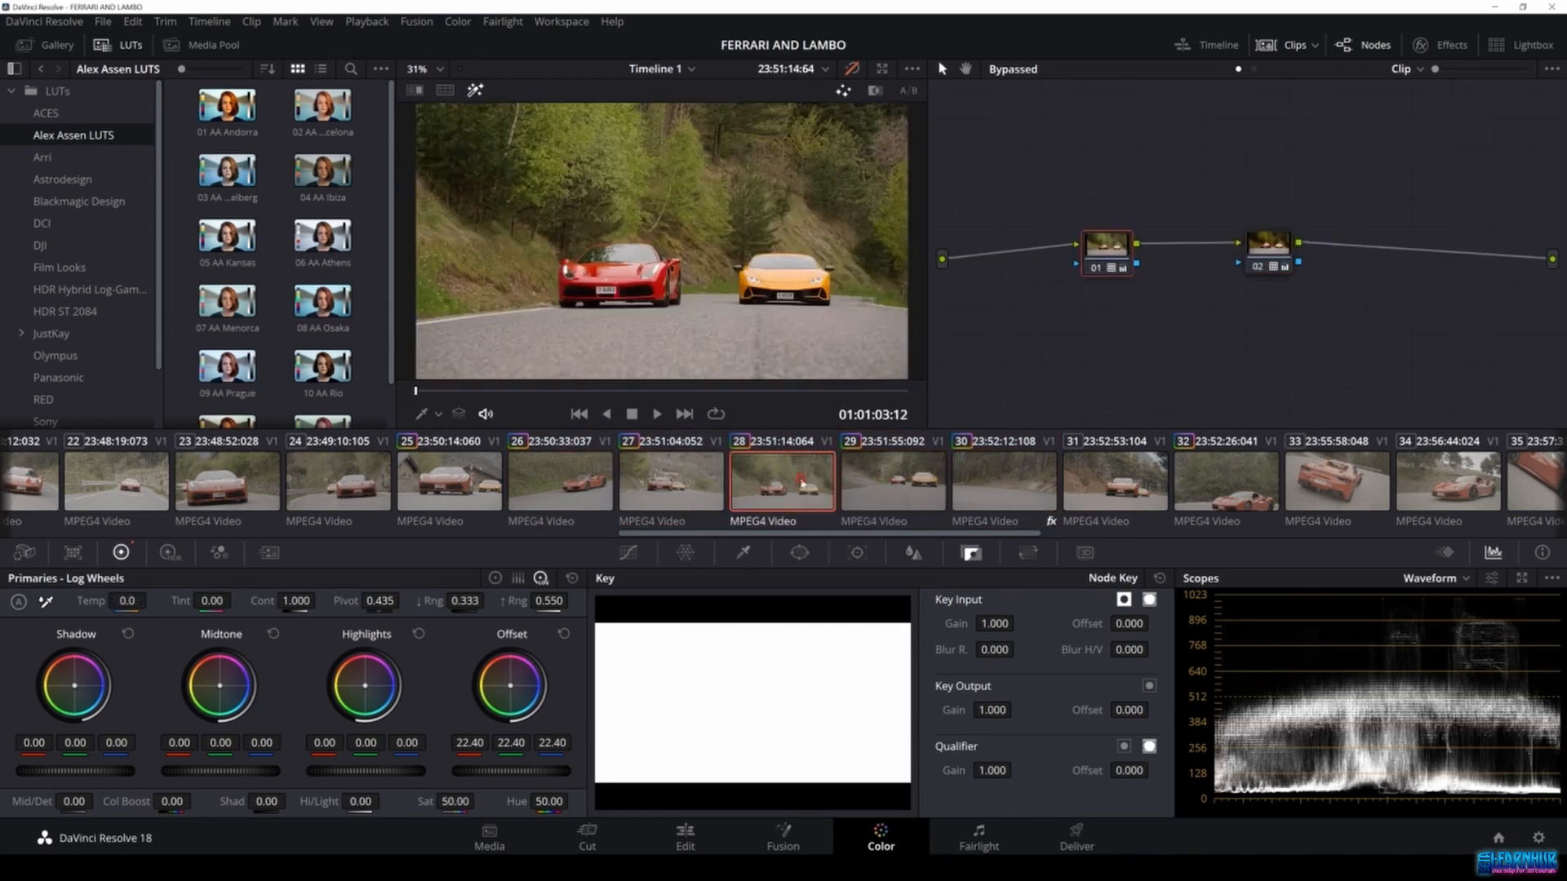
pyautogui.click(695, 480)
pyautogui.click(594, 481)
pyautogui.click(680, 482)
pyautogui.click(796, 483)
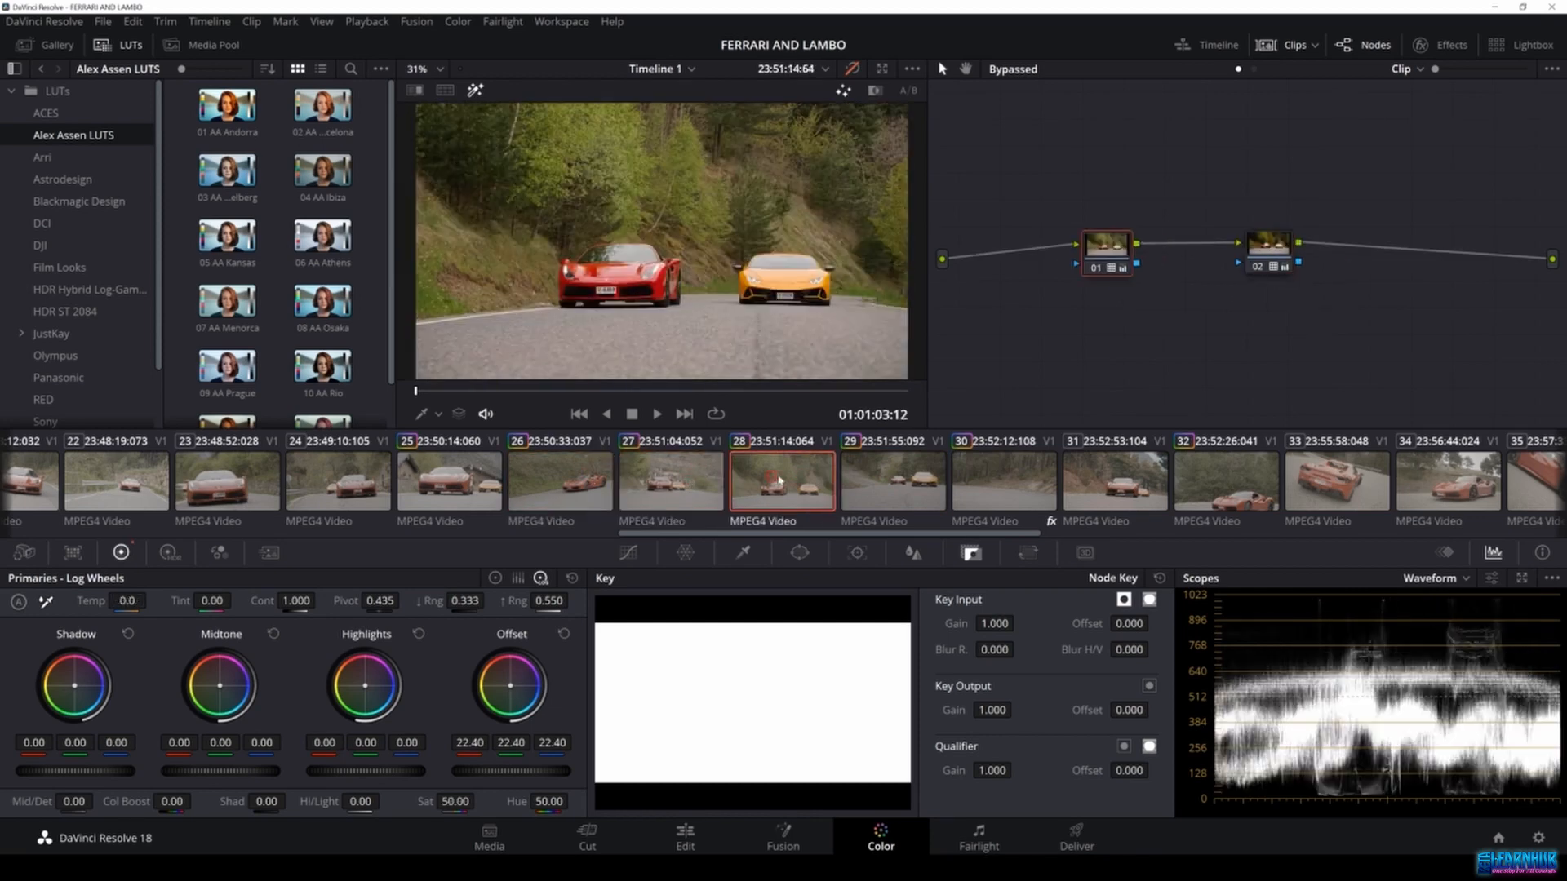
pyautogui.click(914, 485)
pyautogui.click(1020, 486)
pyautogui.click(1138, 488)
pyautogui.click(1000, 483)
pyautogui.click(881, 480)
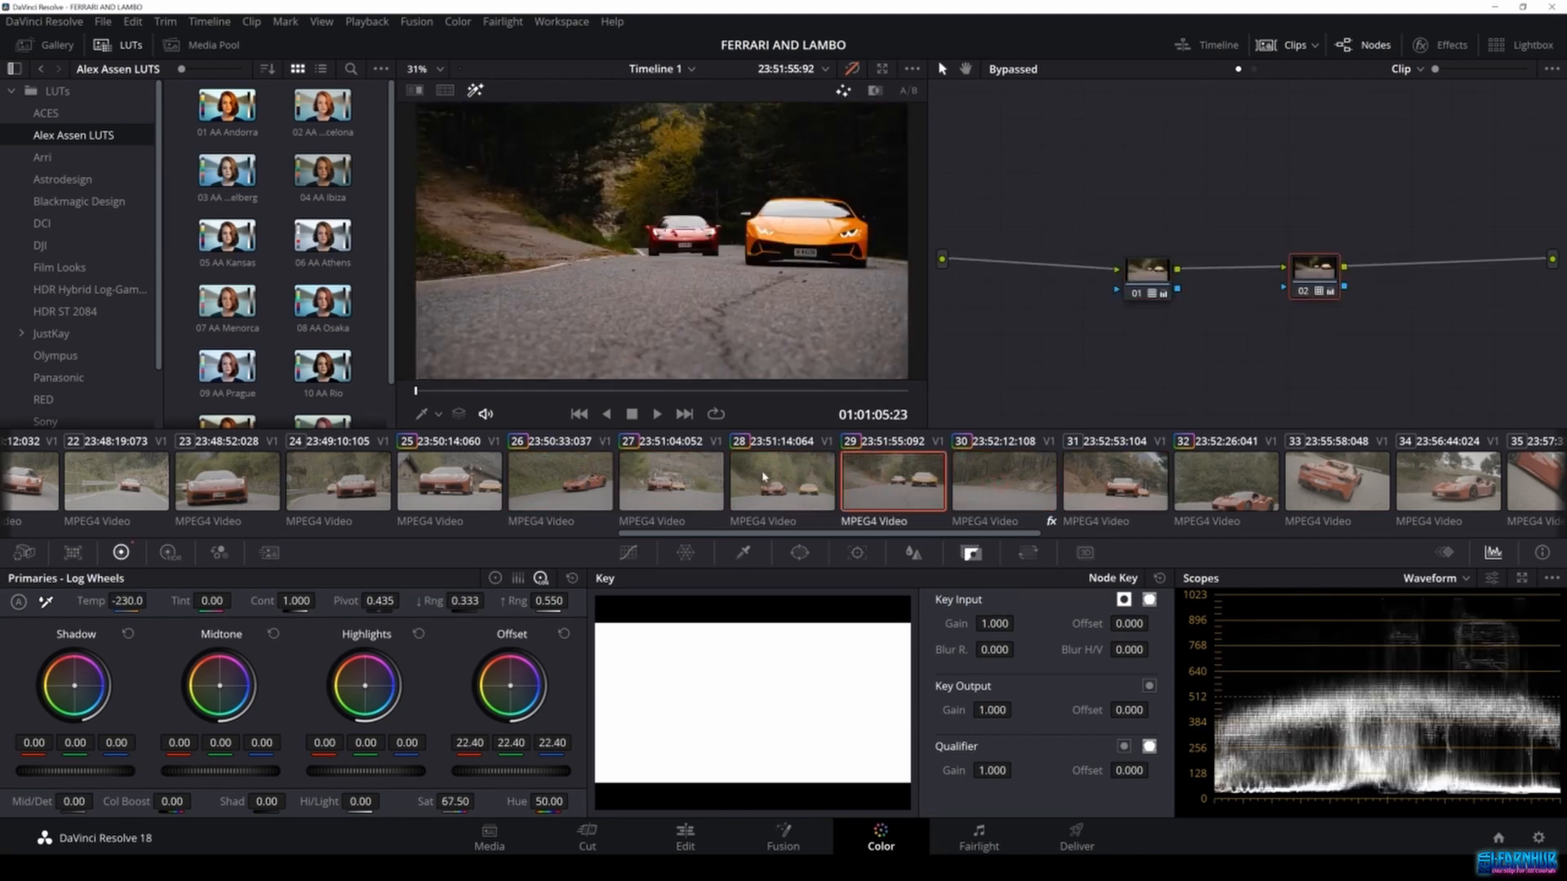
pyautogui.click(767, 475)
pyautogui.click(641, 471)
pyautogui.click(548, 470)
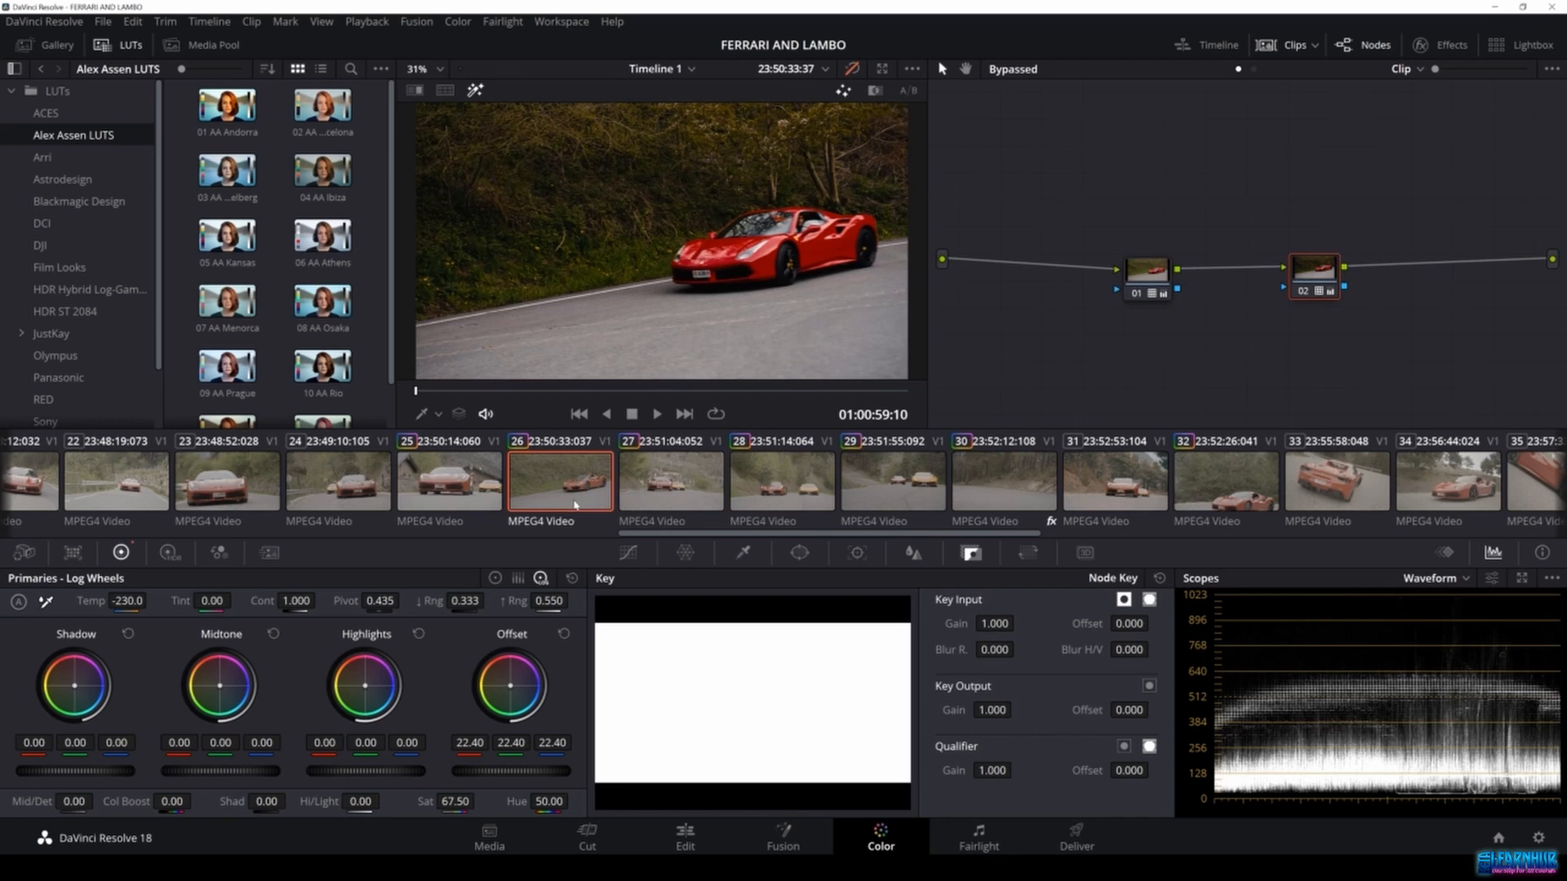
# Compare the reference look of clip 25 with clips 26 to 31 one by one, ending on clip 25.
pyautogui.click(466, 492)
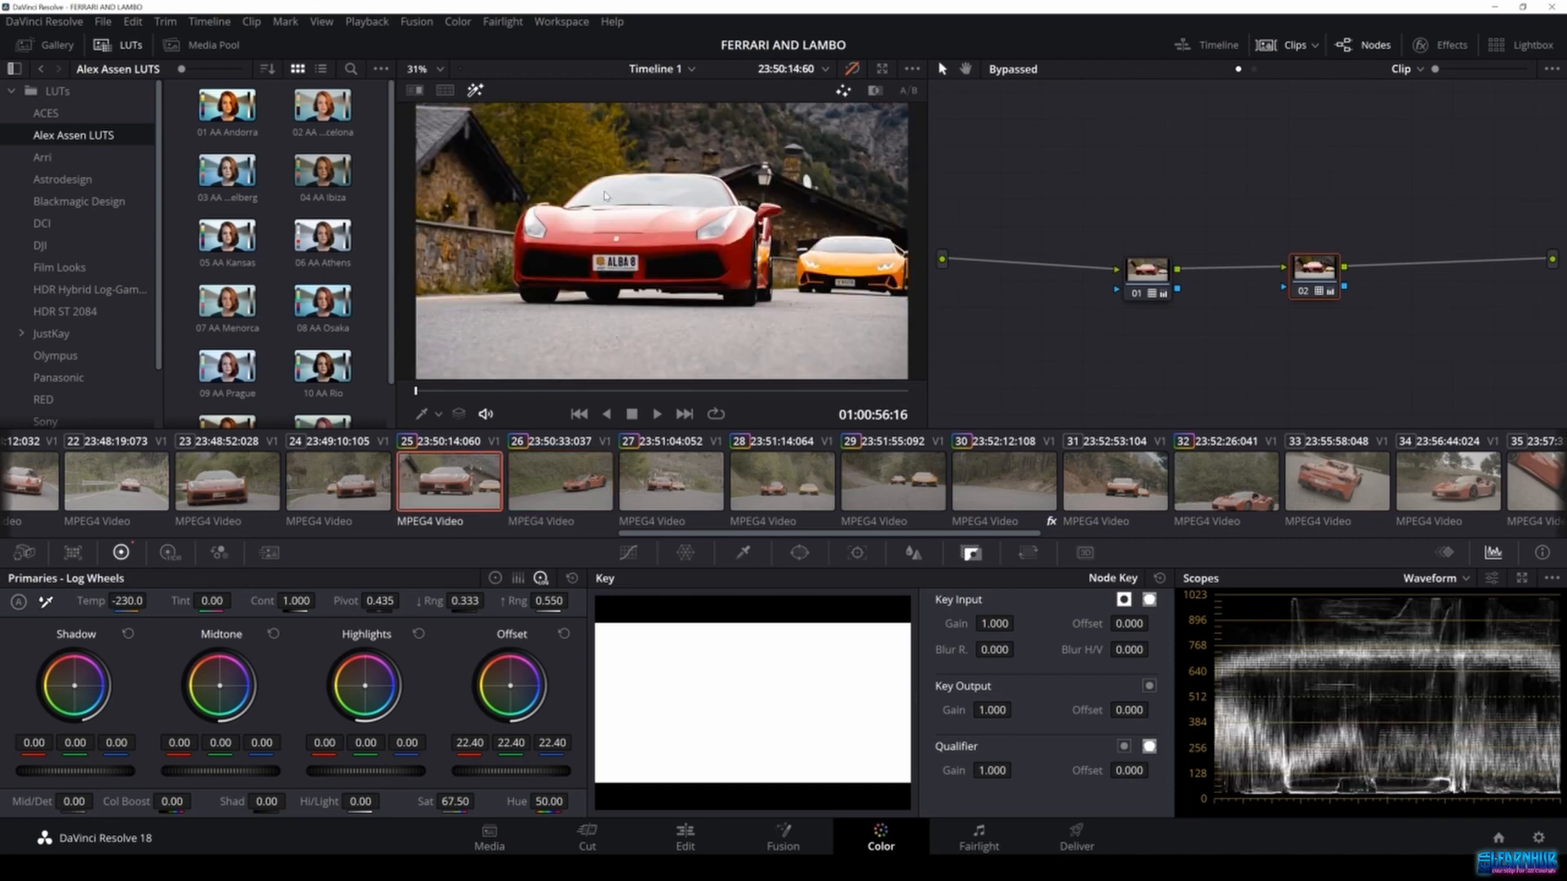
pyautogui.click(589, 478)
pyautogui.click(671, 482)
pyautogui.click(781, 481)
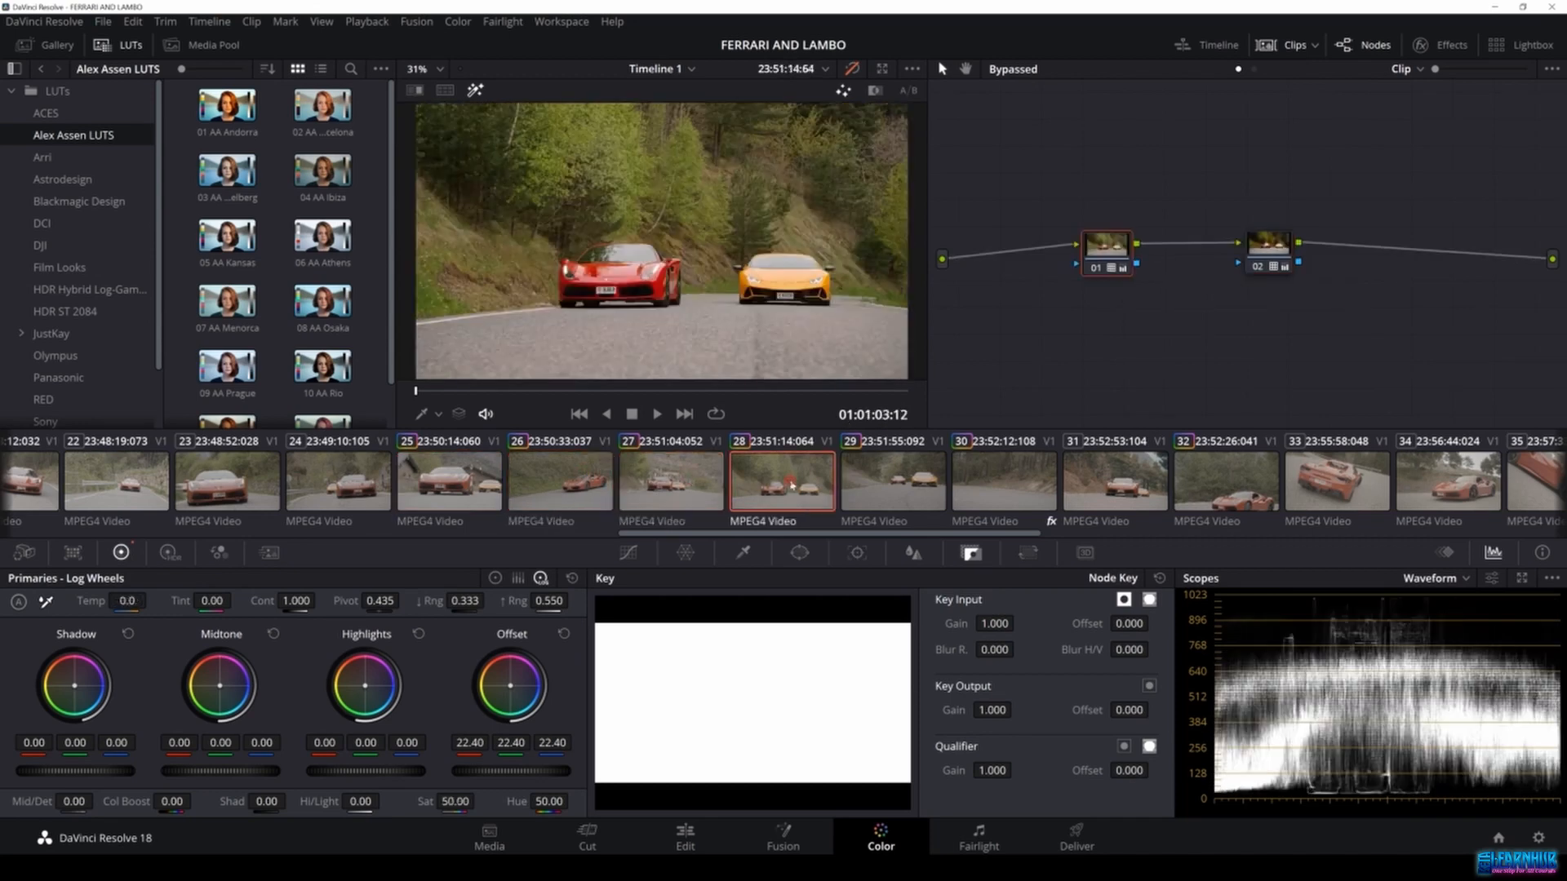
pyautogui.click(904, 482)
pyautogui.click(1031, 483)
pyautogui.click(1114, 482)
pyautogui.click(1003, 482)
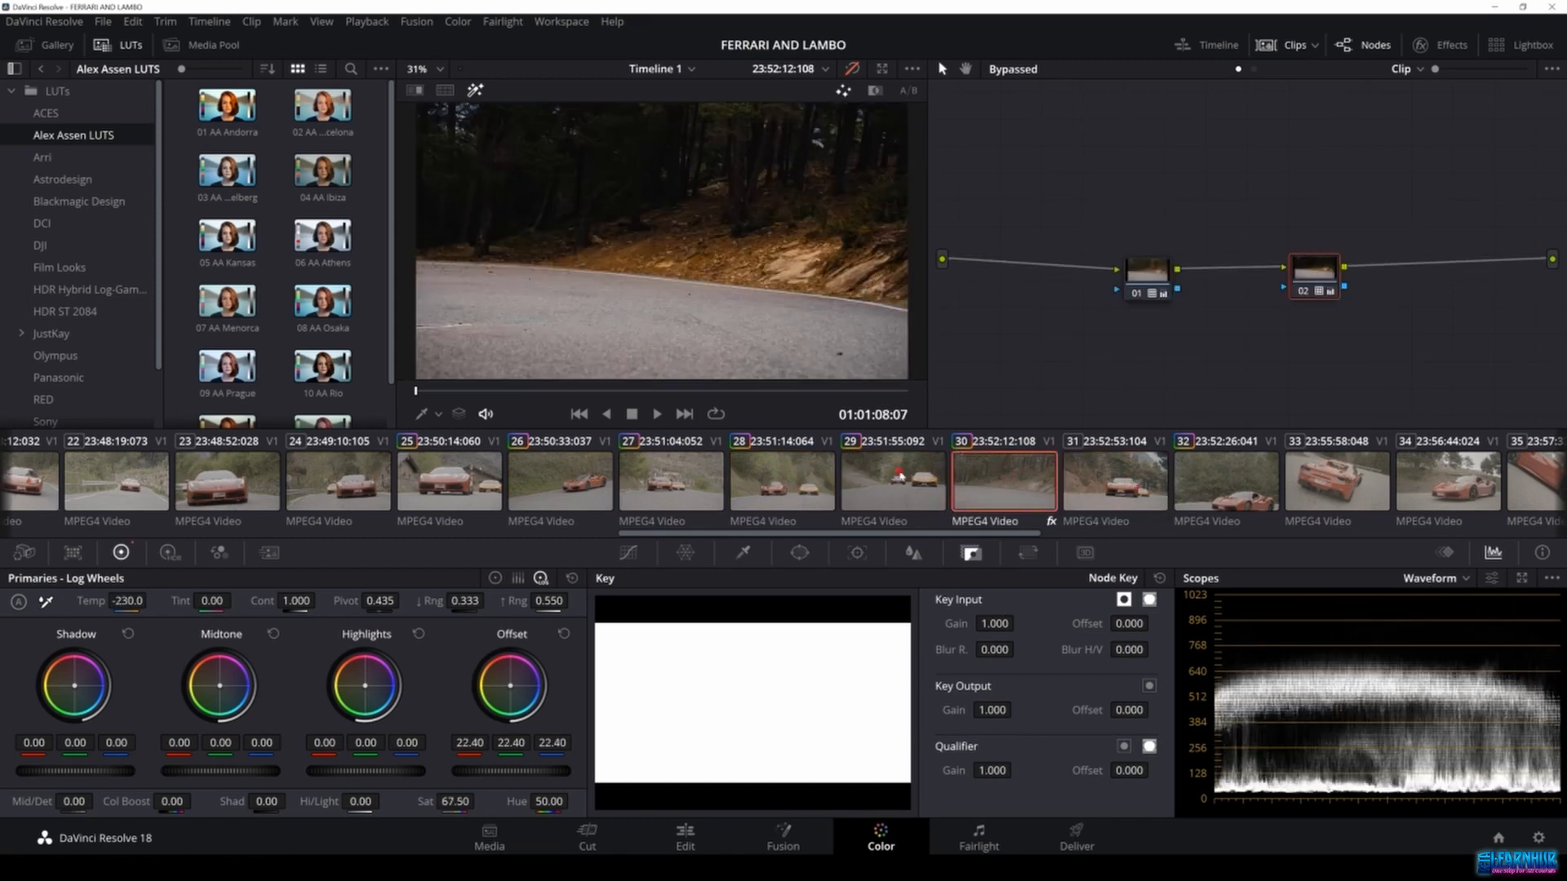
pyautogui.click(893, 482)
pyautogui.click(781, 481)
pyautogui.click(671, 477)
pyautogui.click(597, 473)
pyautogui.click(480, 471)
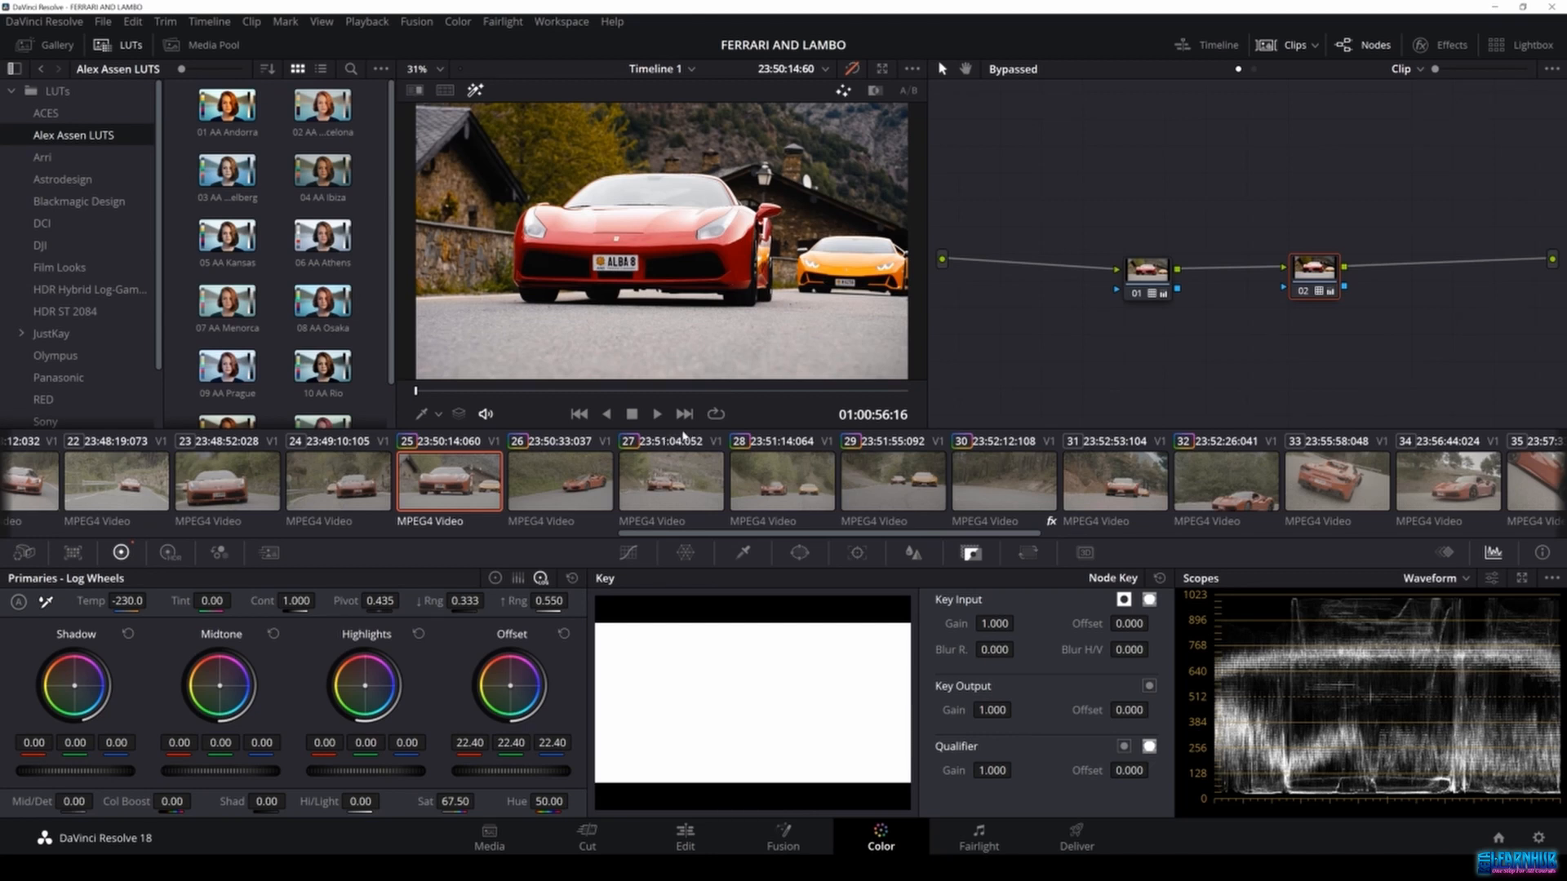
# In the Edit page, search the effects for "adjust" and place an Adjustment Clip on Video 2 above the first section of clips.
pyautogui.click(685, 838)
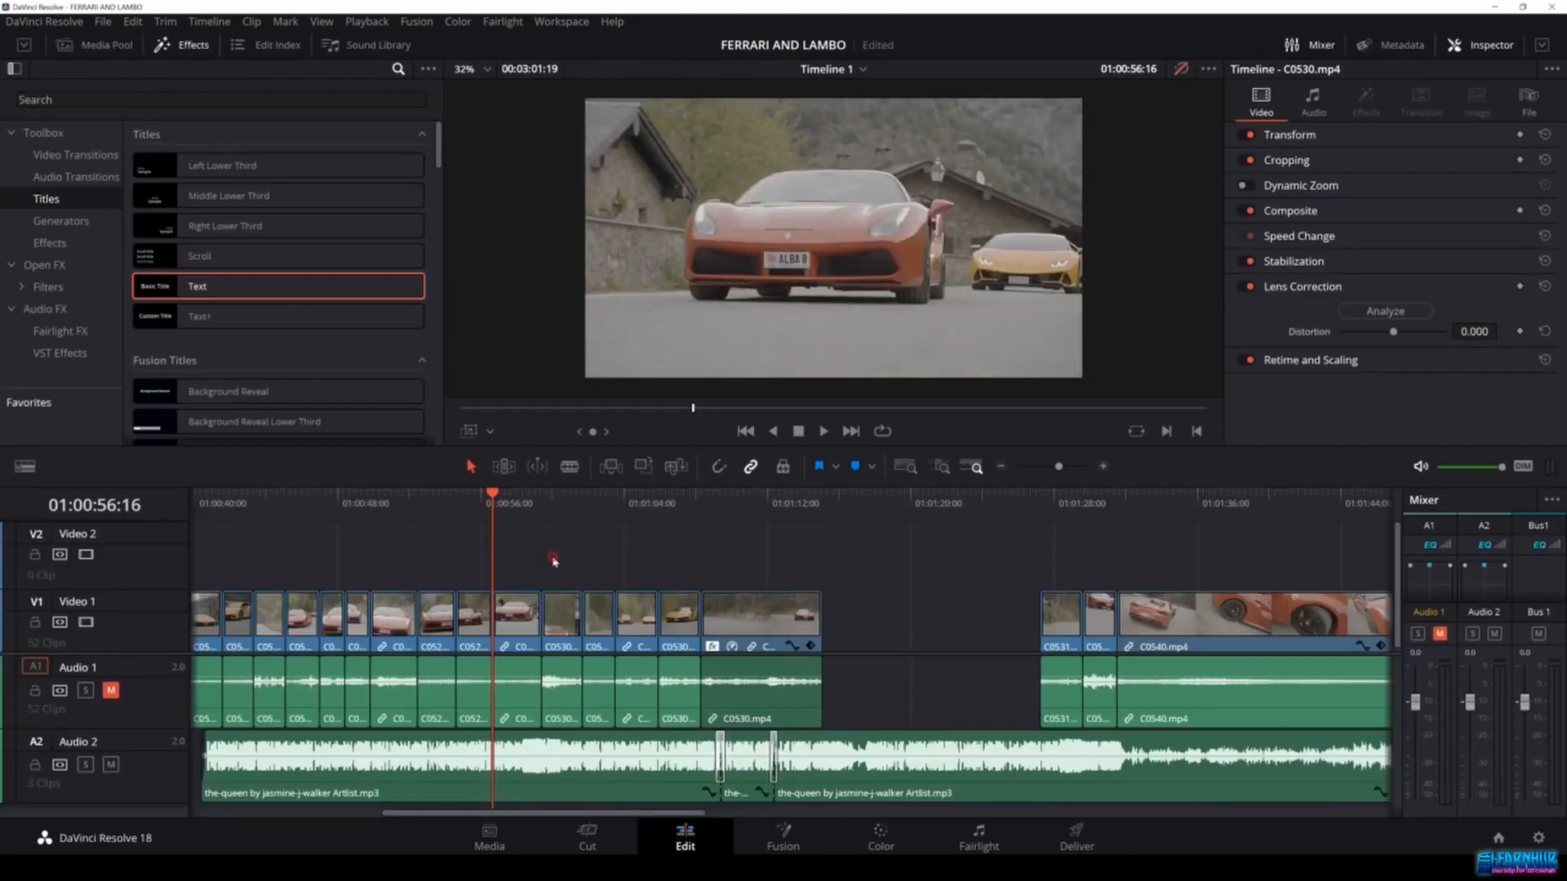
pyautogui.moveTo(500, 494); pyautogui.dragTo(397, 503)
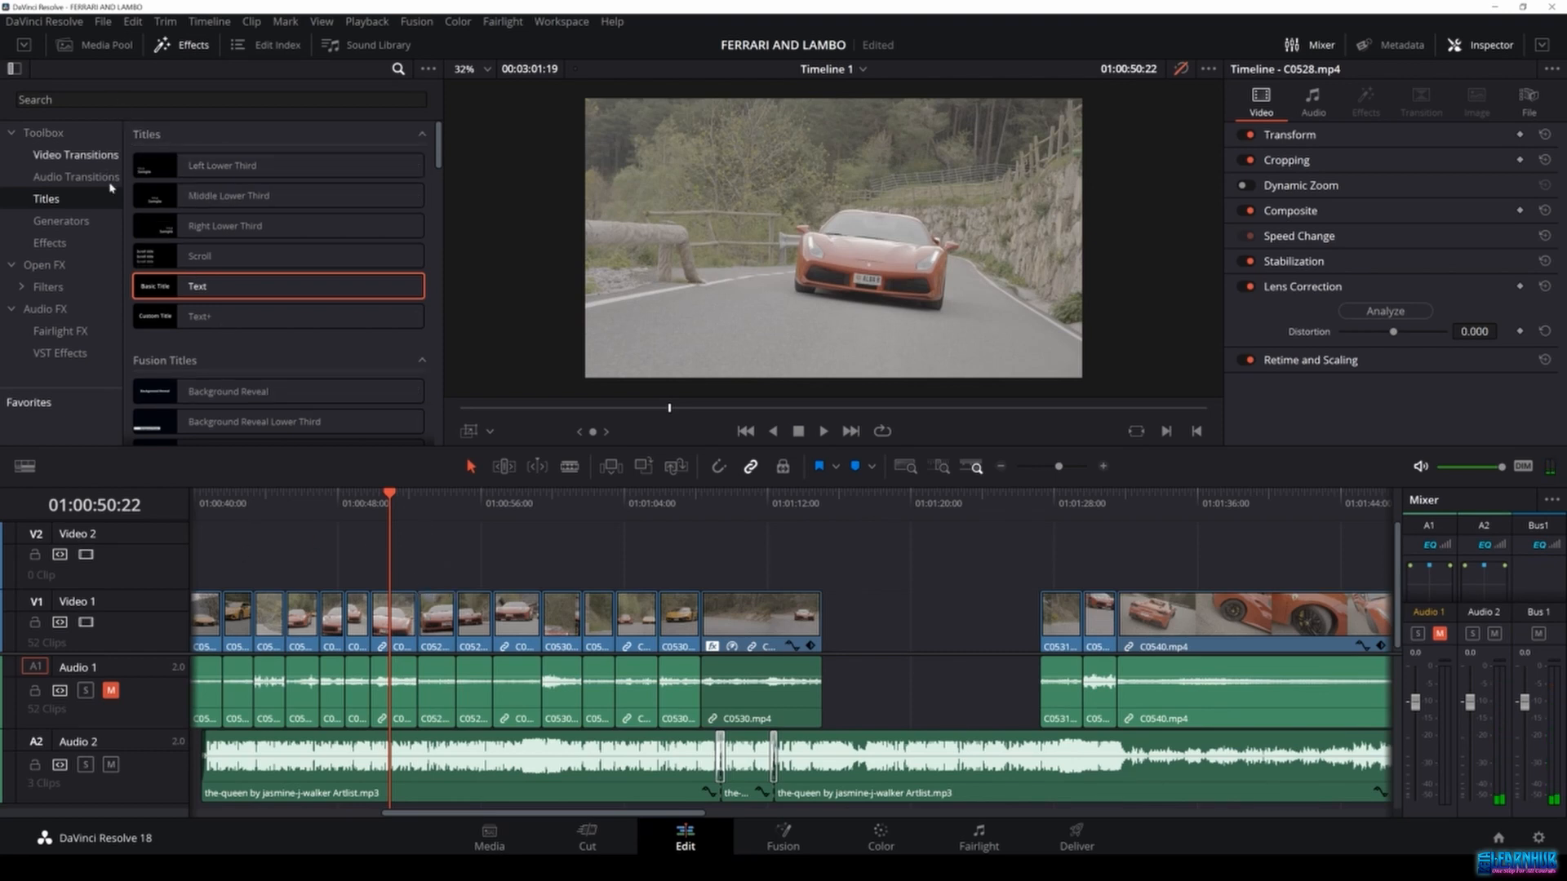
pyautogui.click(100, 133)
pyautogui.click(105, 100)
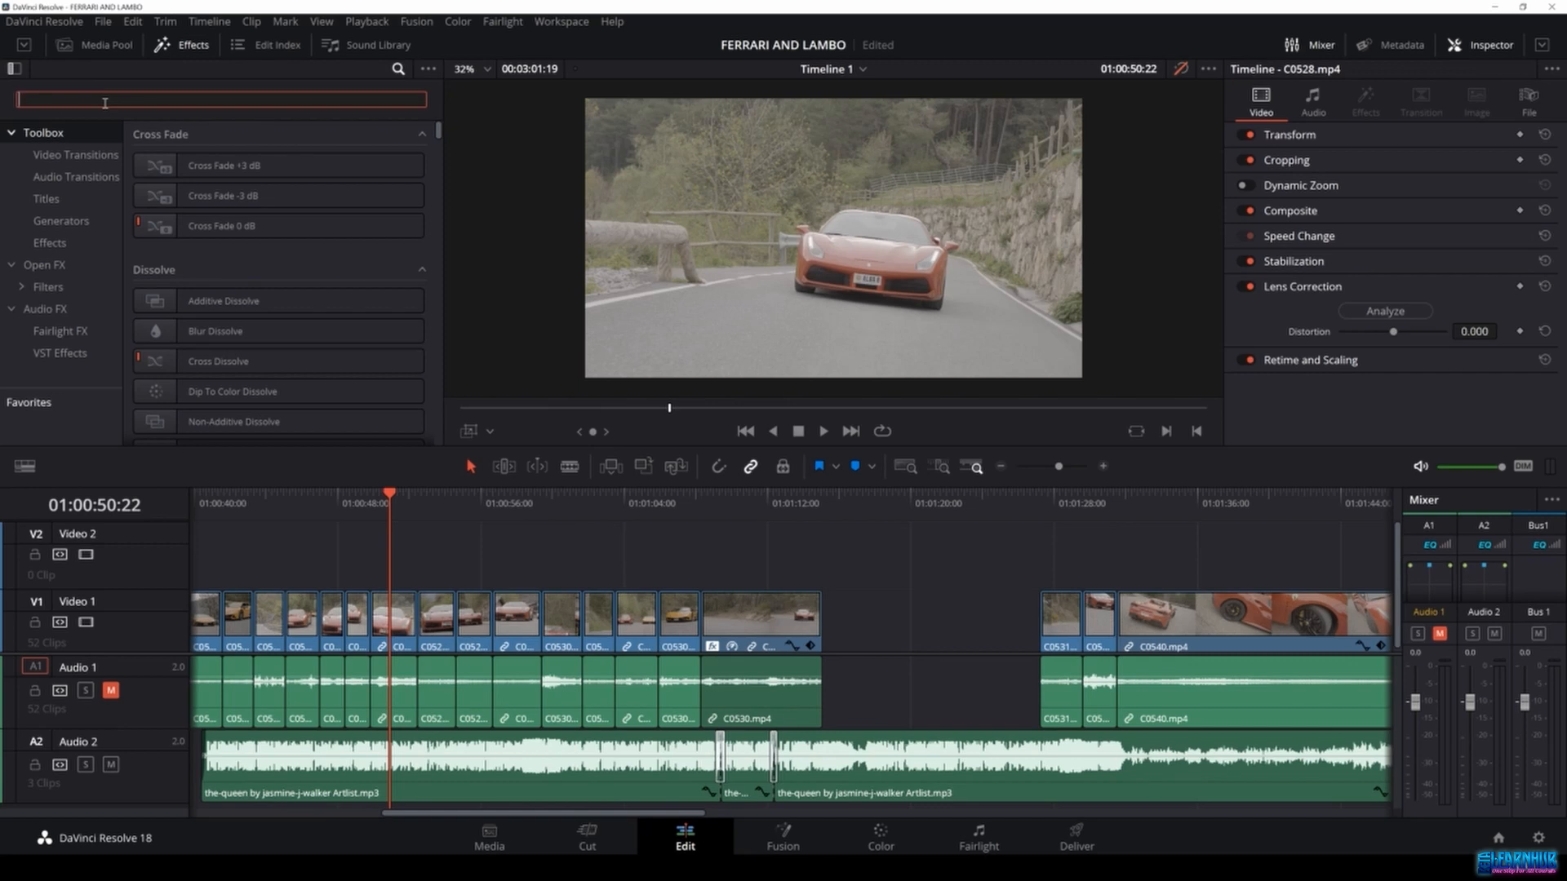
pyautogui.write('adjust')
pyautogui.click(203, 166)
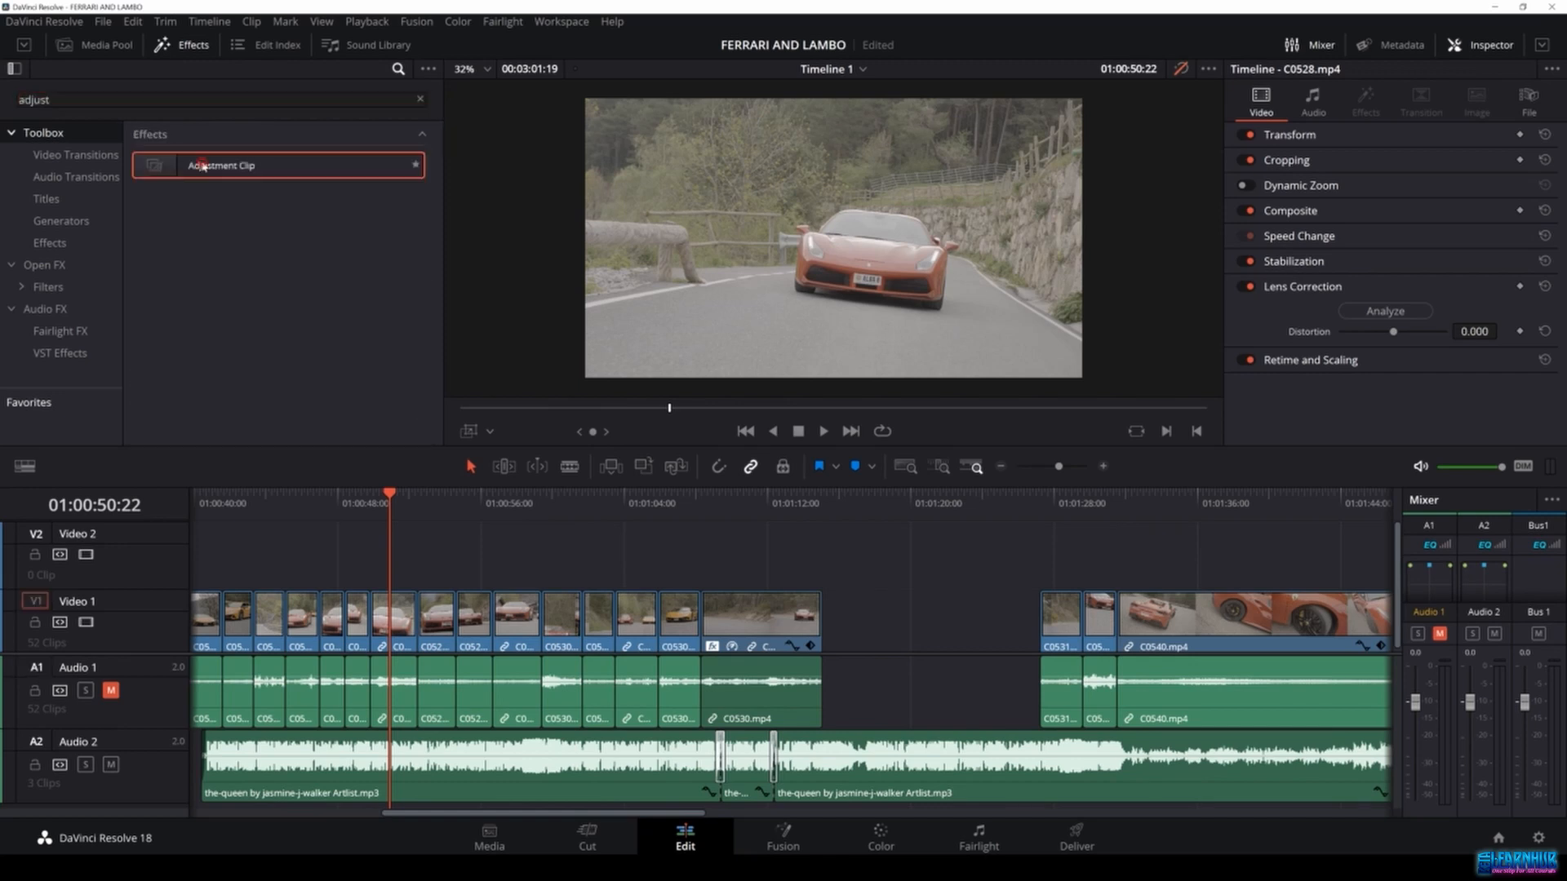
pyautogui.moveTo(202, 166); pyautogui.dragTo(817, 571)
# Extend the adjustment clip's start to the beginning of the first clip on Video 1 and save the project.
pyautogui.moveTo(372, 571); pyautogui.dragTo(239, 571)
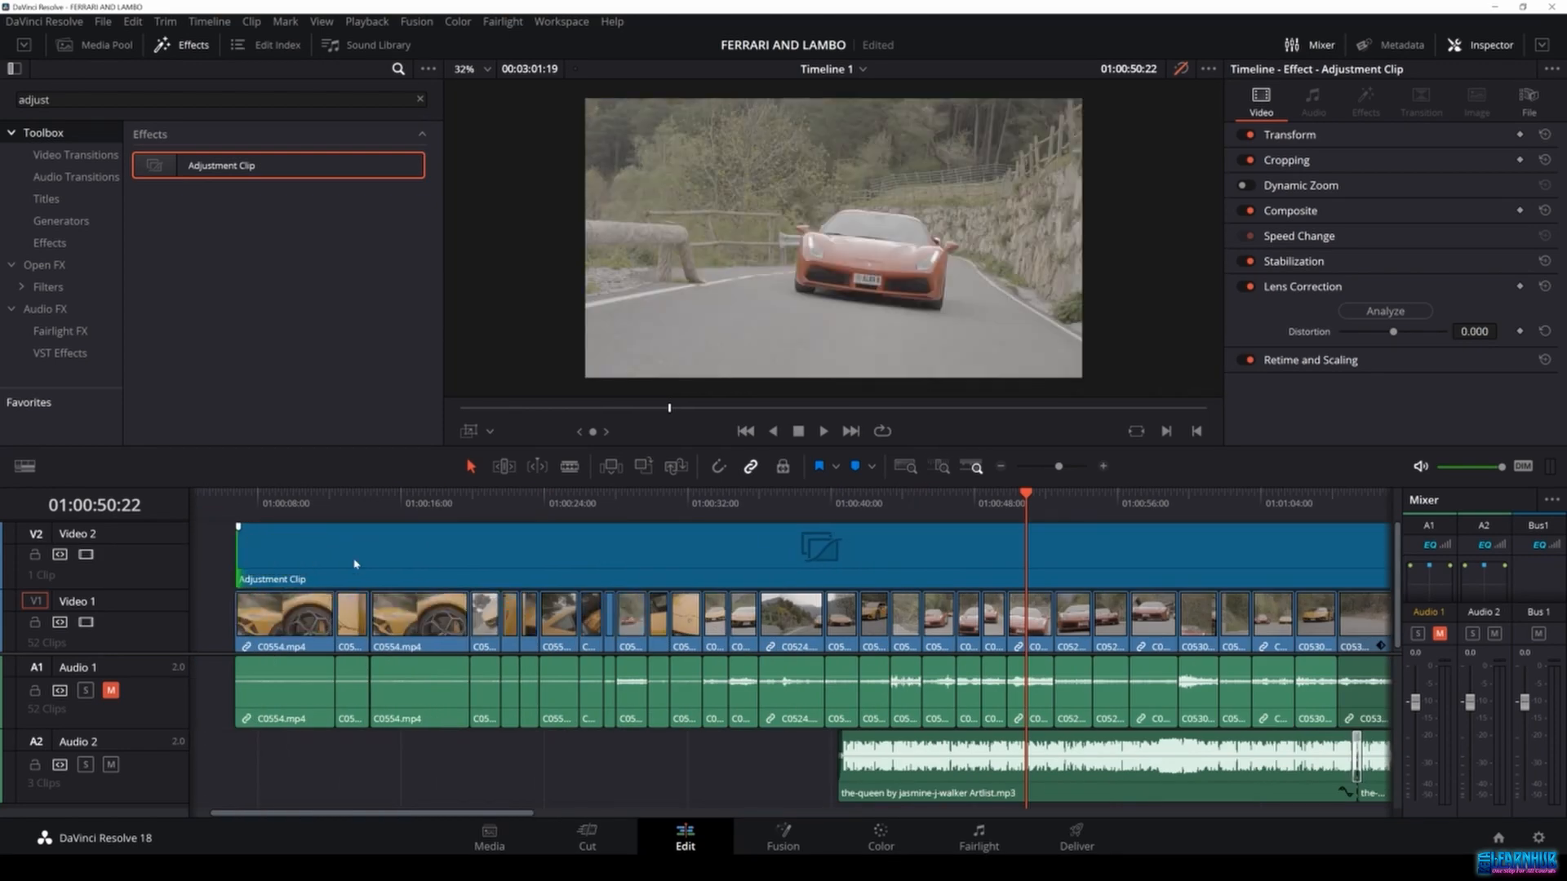
pyautogui.click(437, 565)
pyautogui.hotkey('ctrl', 's')
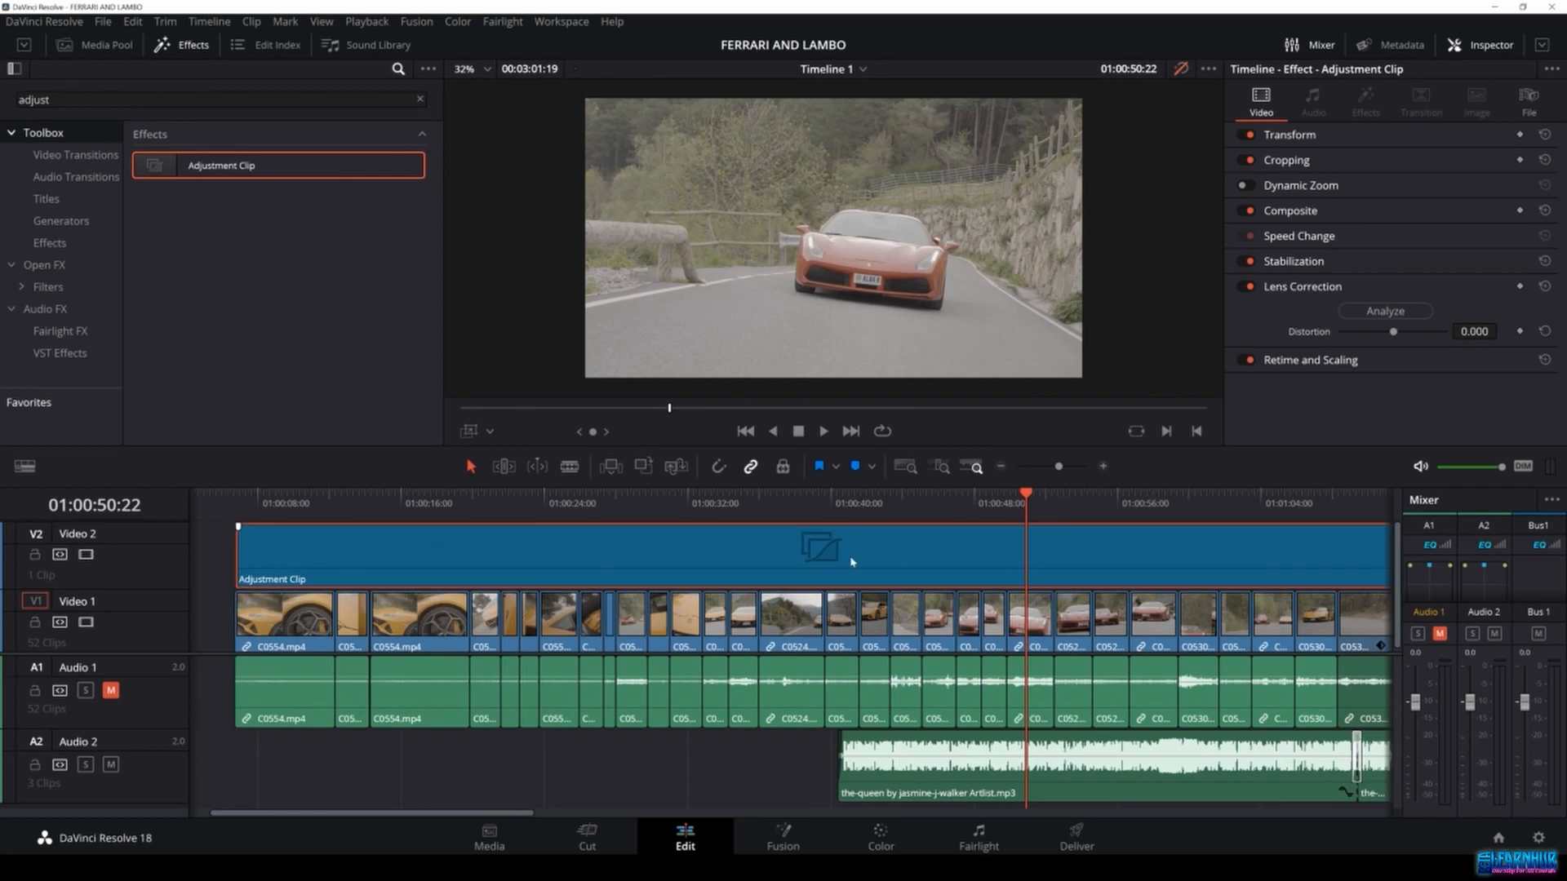
# In the Color page, apply the Sony 1_SGa...C-709 LUT to the adjustment clip's node 01 and add a serial node after it.
pyautogui.click(889, 846)
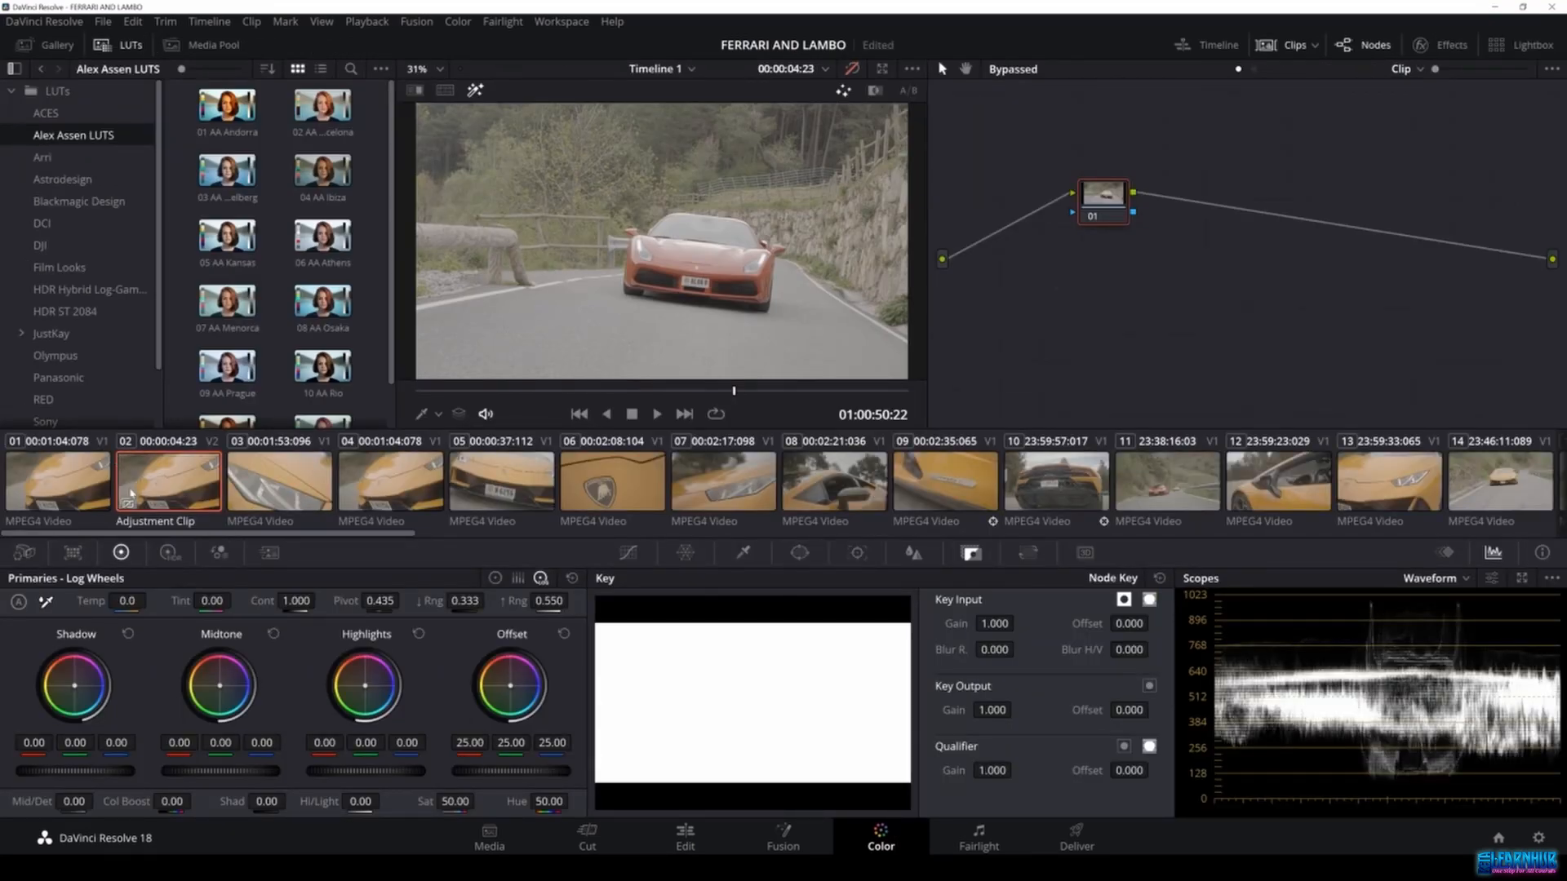
pyautogui.moveTo(1101, 201); pyautogui.dragTo(1094, 260)
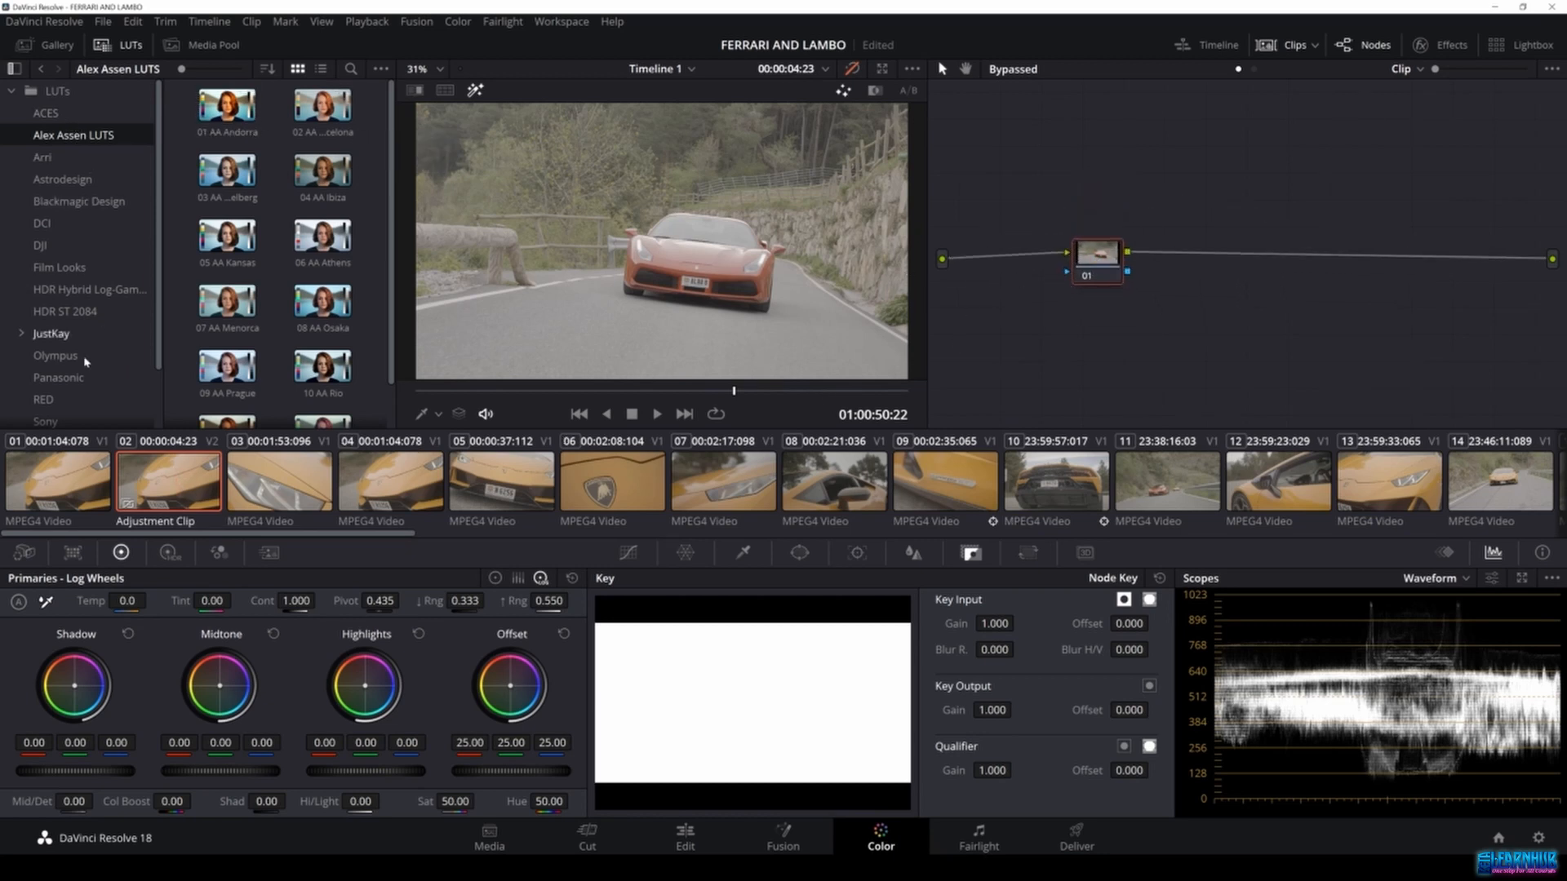
pyautogui.scroll(-1, 49, 347)
pyautogui.click(45, 351)
pyautogui.moveTo(229, 104); pyautogui.dragTo(1117, 262)
pyautogui.hotkey('alt', 's')
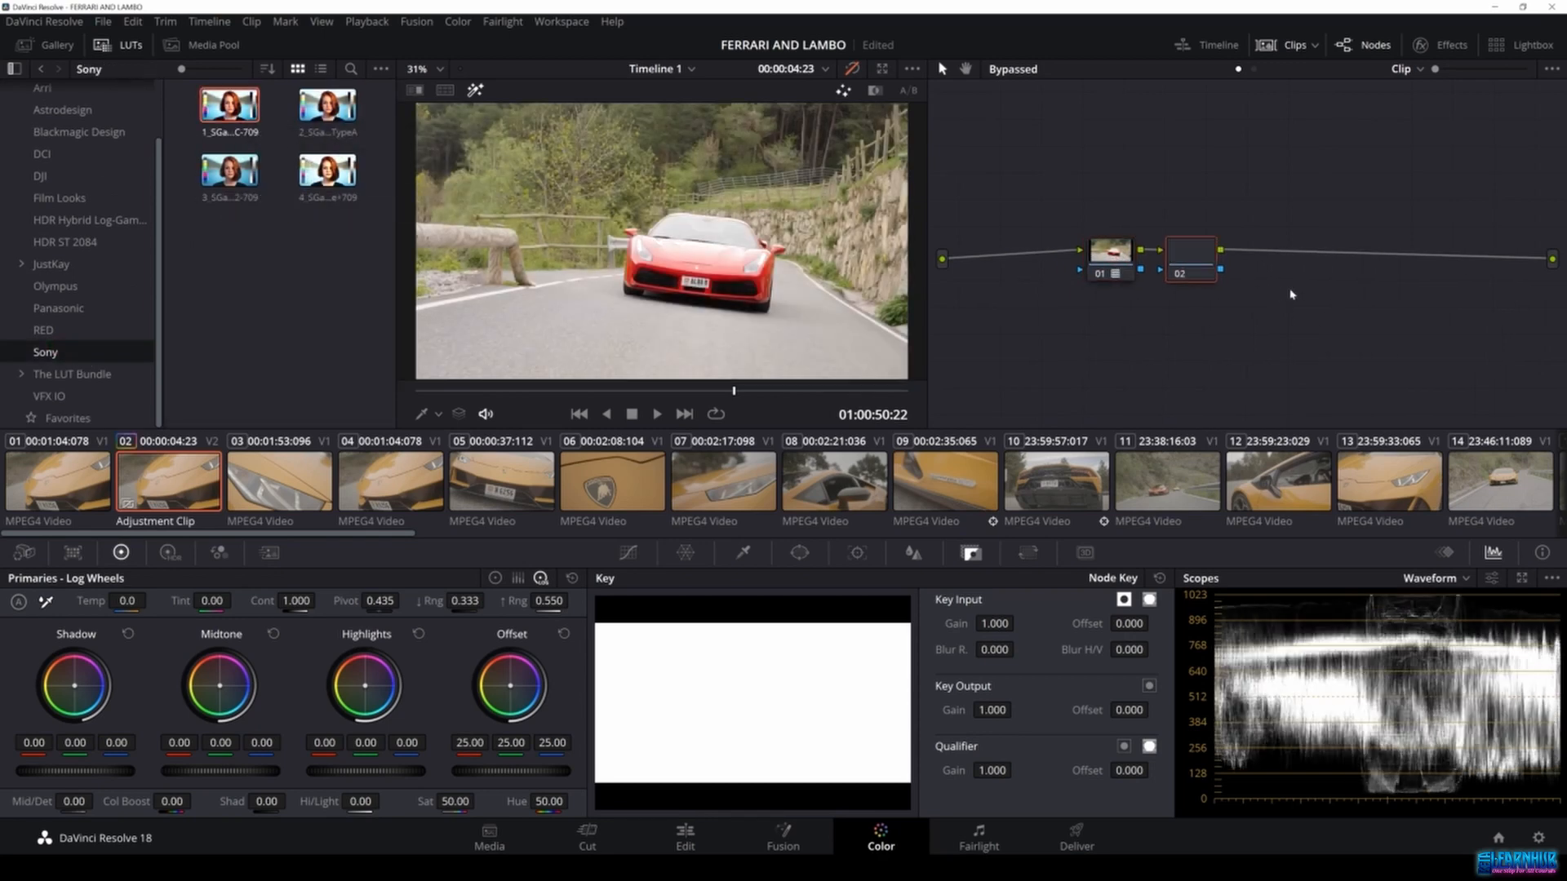
# Apply the 05 AA Kansas LUT from the Alex Assen LUTS collection to the adjustment clip's node 02.
pyautogui.scroll(3, 104, 126)
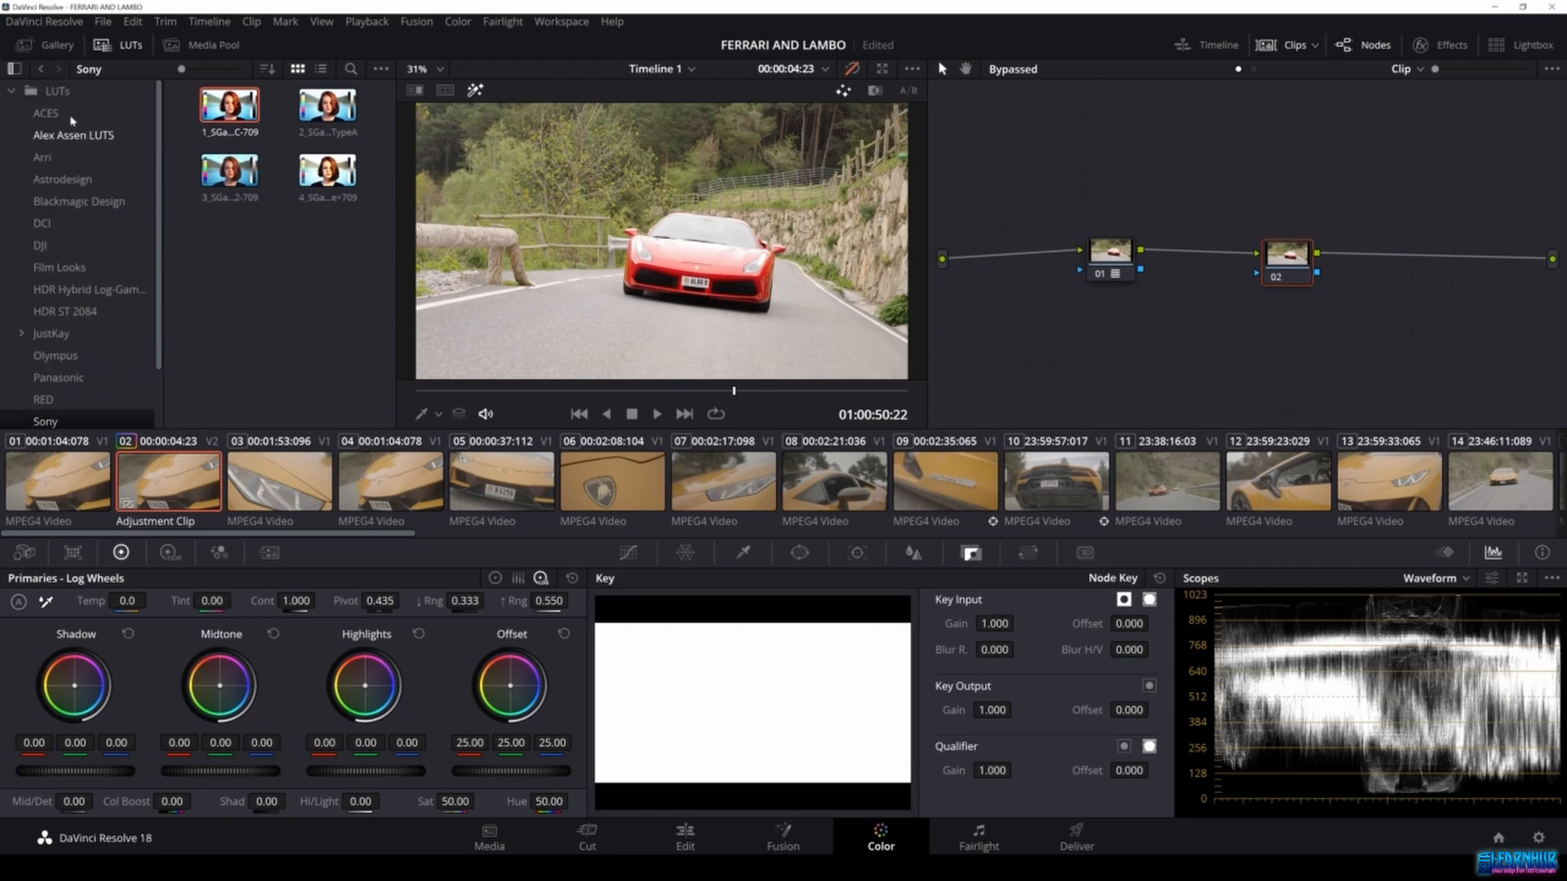
pyautogui.click(73, 134)
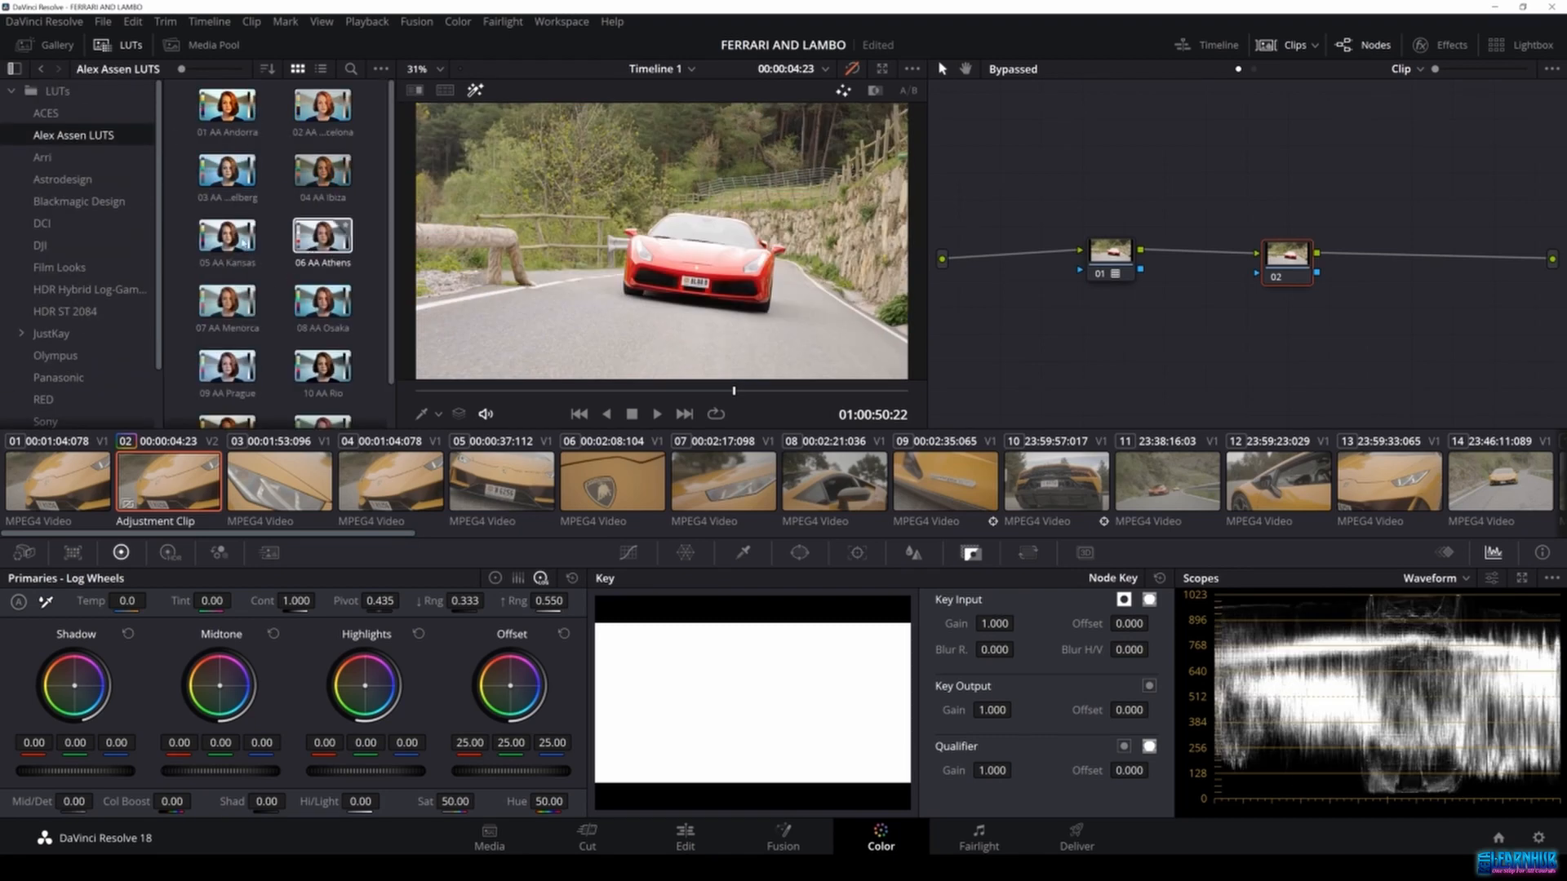
pyautogui.moveTo(227, 237); pyautogui.dragTo(1286, 255)
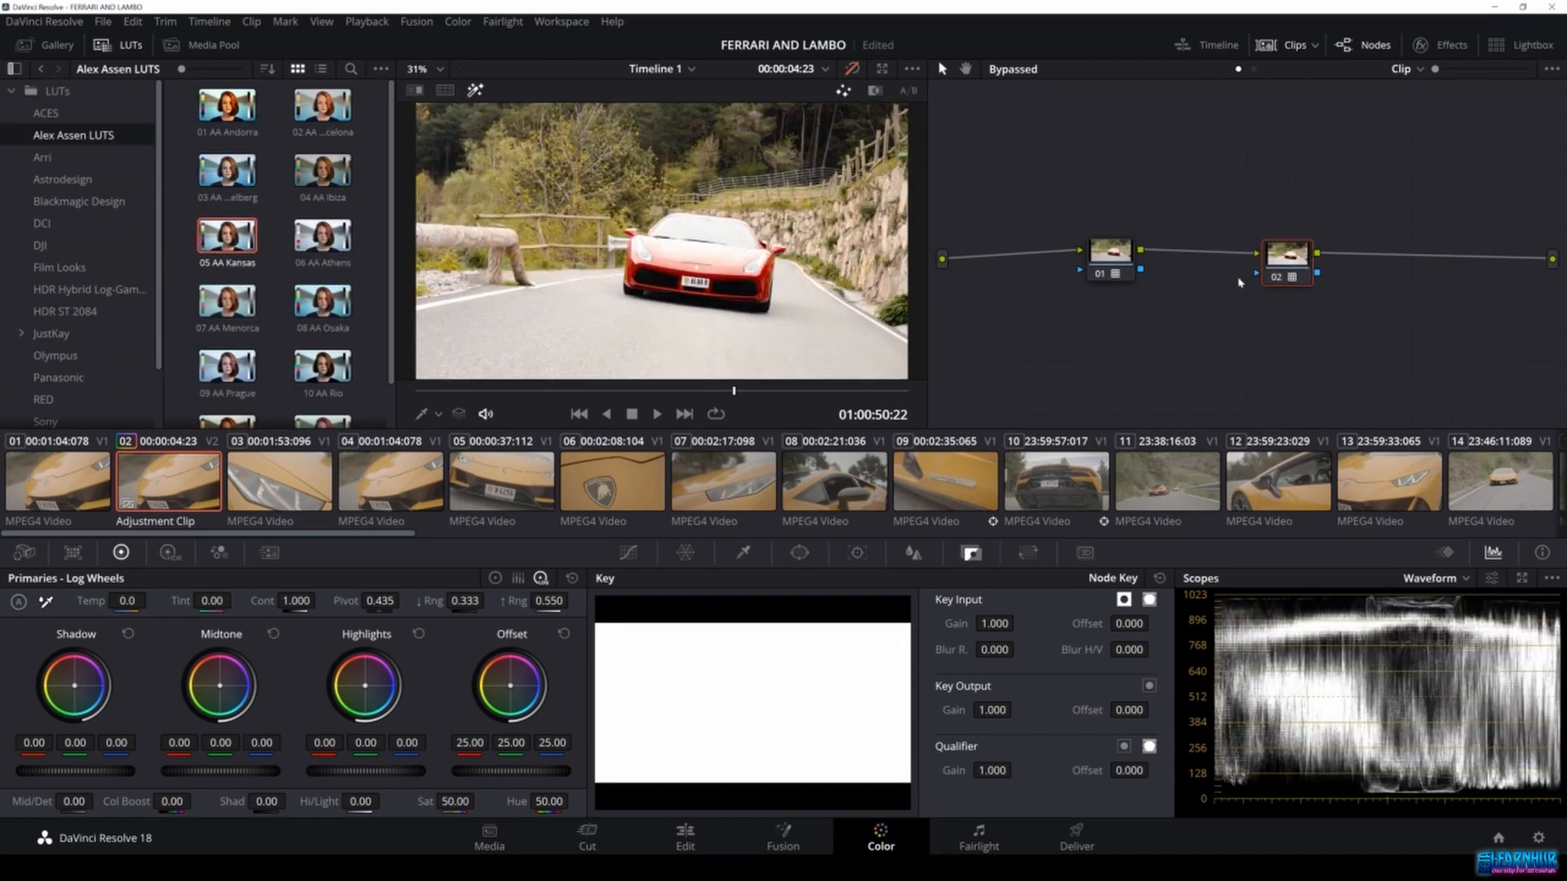
# Review the adjustment clip's look on other shots, in the Color page and across the Edit page timeline.
pyautogui.moveTo(733, 391); pyautogui.dragTo(710, 391)
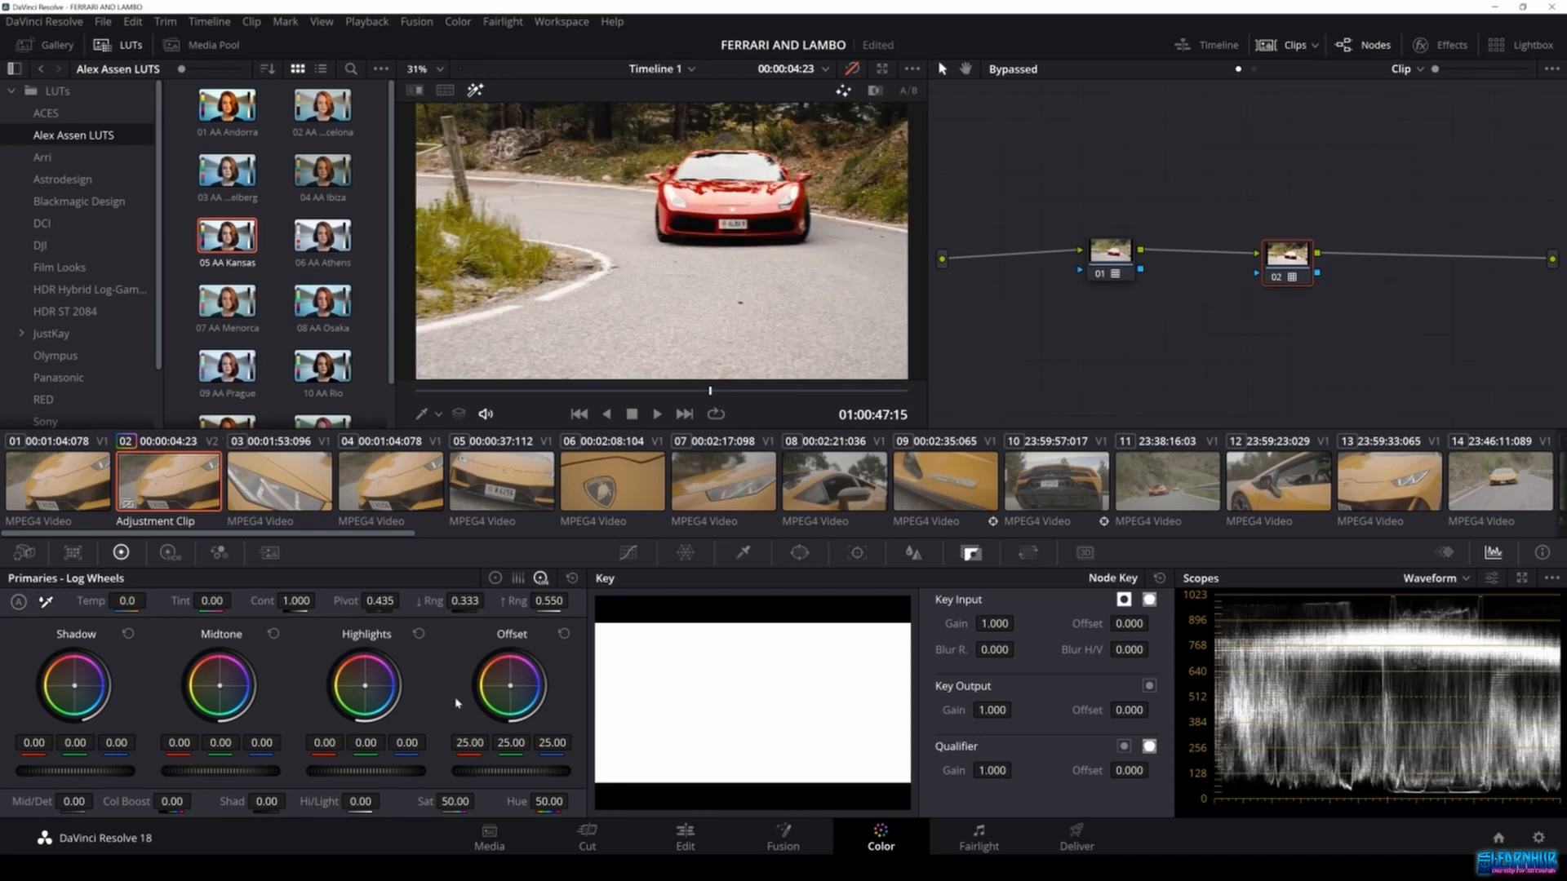
pyautogui.click(685, 836)
pyautogui.moveTo(257, 497); pyautogui.dragTo(450, 498)
pyautogui.click(320, 505)
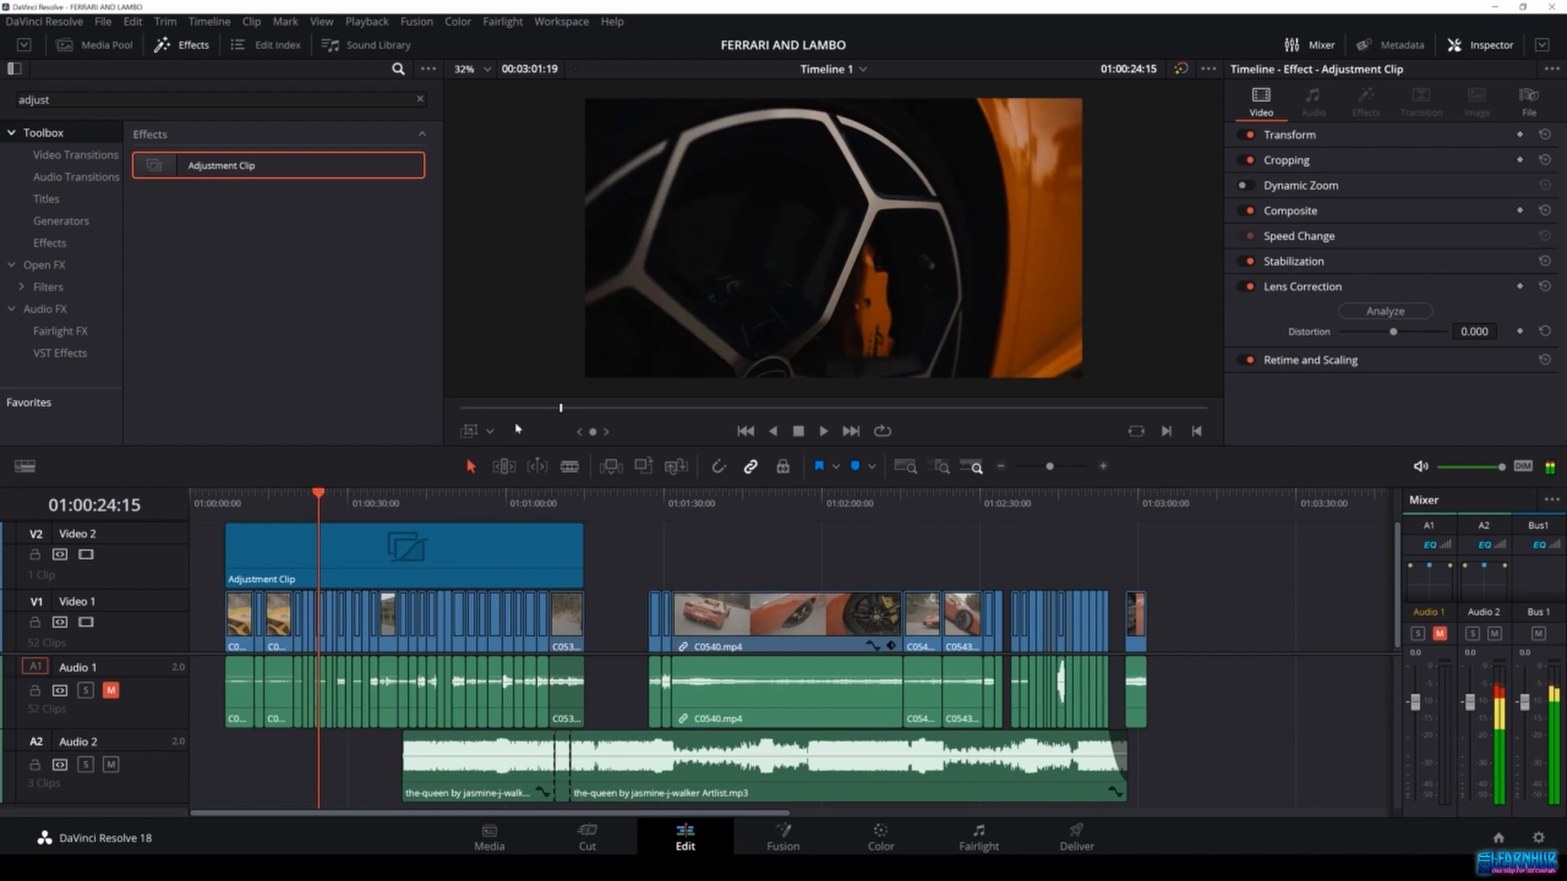
# Return to the Color page and line up nodes 01 and 02 in the adjustment clip's node graph.
pyautogui.click(882, 839)
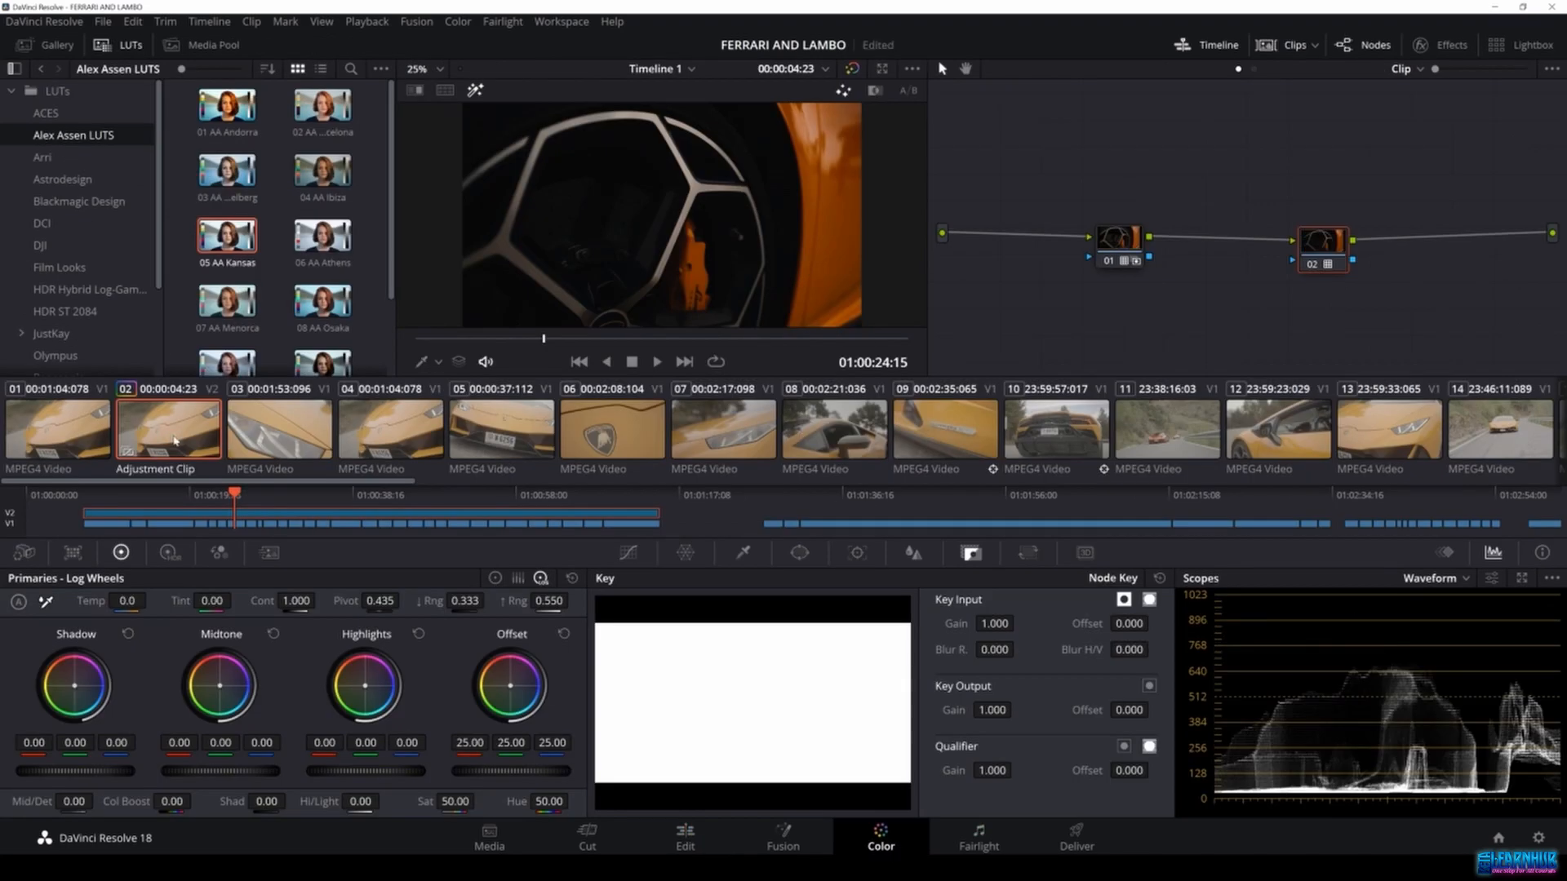
pyautogui.moveTo(1121, 242); pyautogui.dragTo(1125, 233)
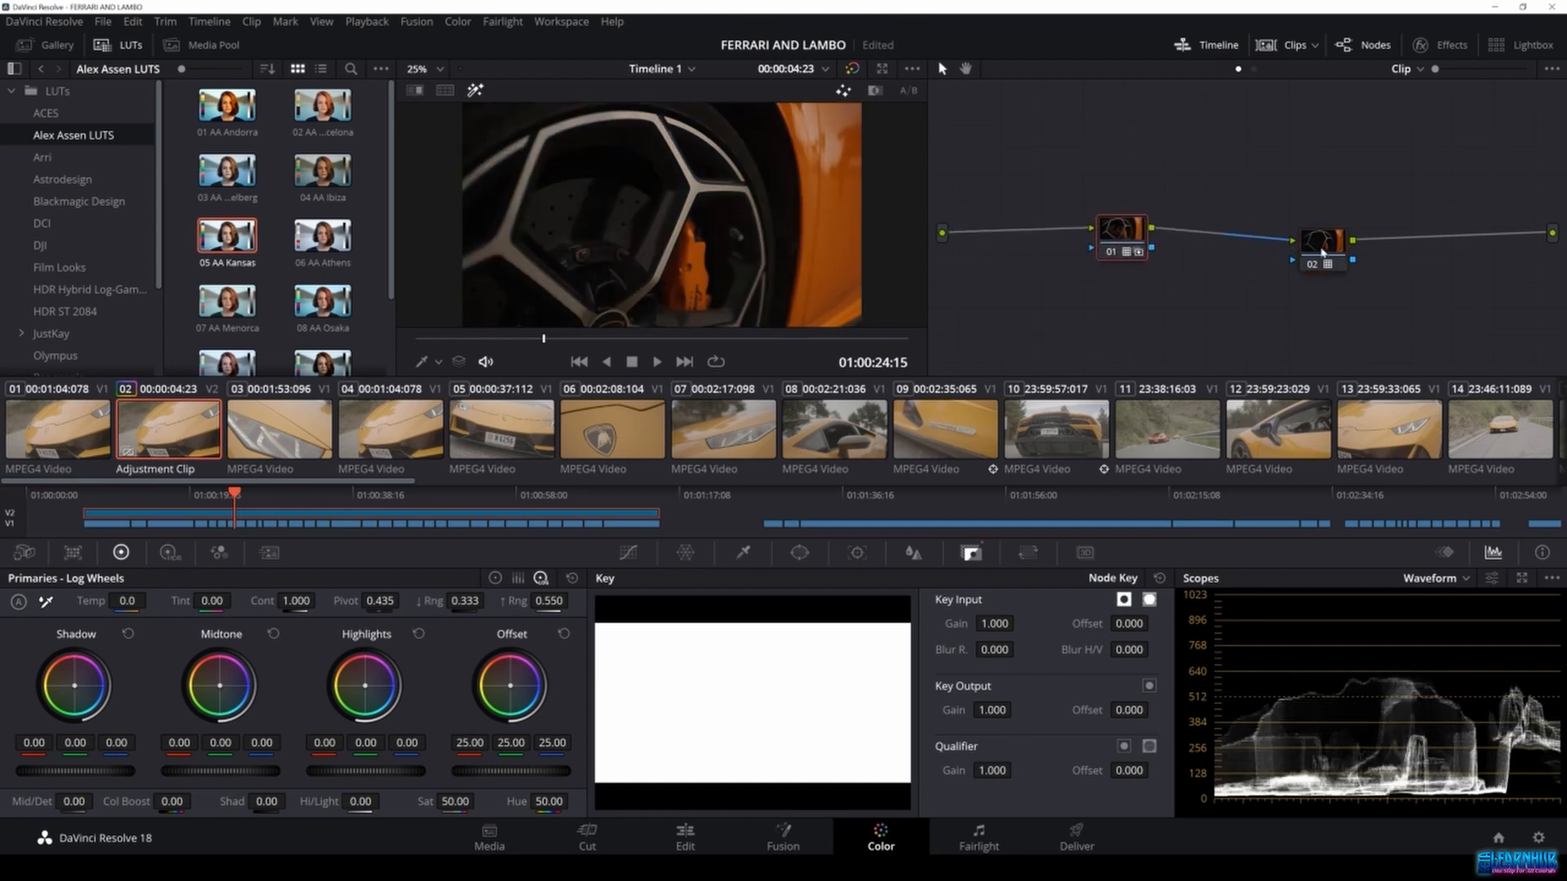
pyautogui.moveTo(1334, 253); pyautogui.dragTo(1339, 234)
pyautogui.moveTo(1125, 234); pyautogui.dragTo(1138, 226)
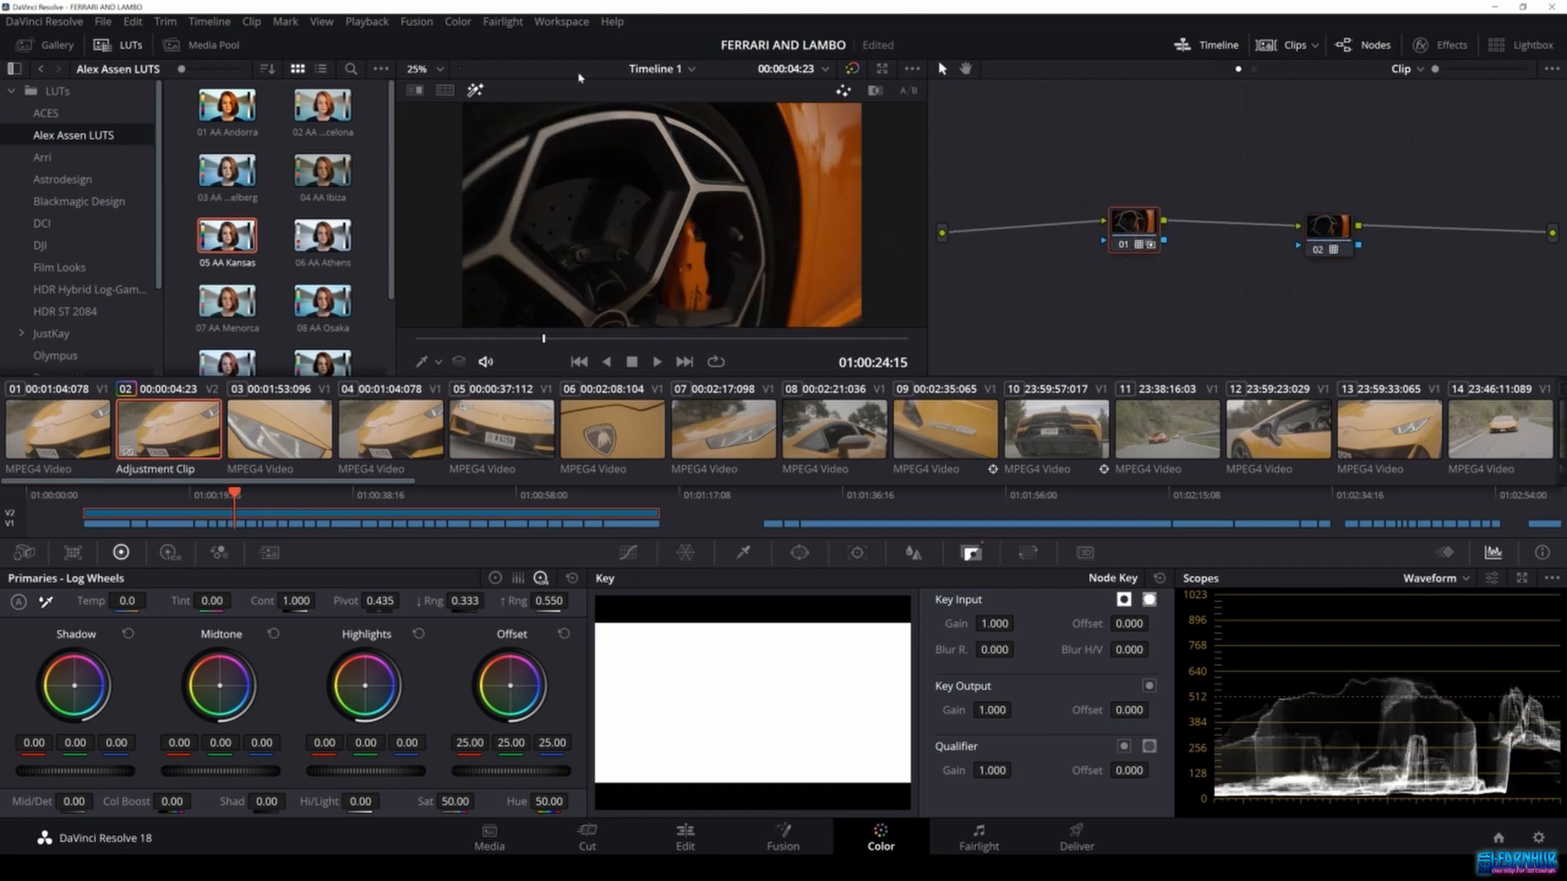
# Delete the adjustment clip from Video 2 in the Edit page and go back to the Color page.
pyautogui.click(687, 836)
pyautogui.press('Delete')
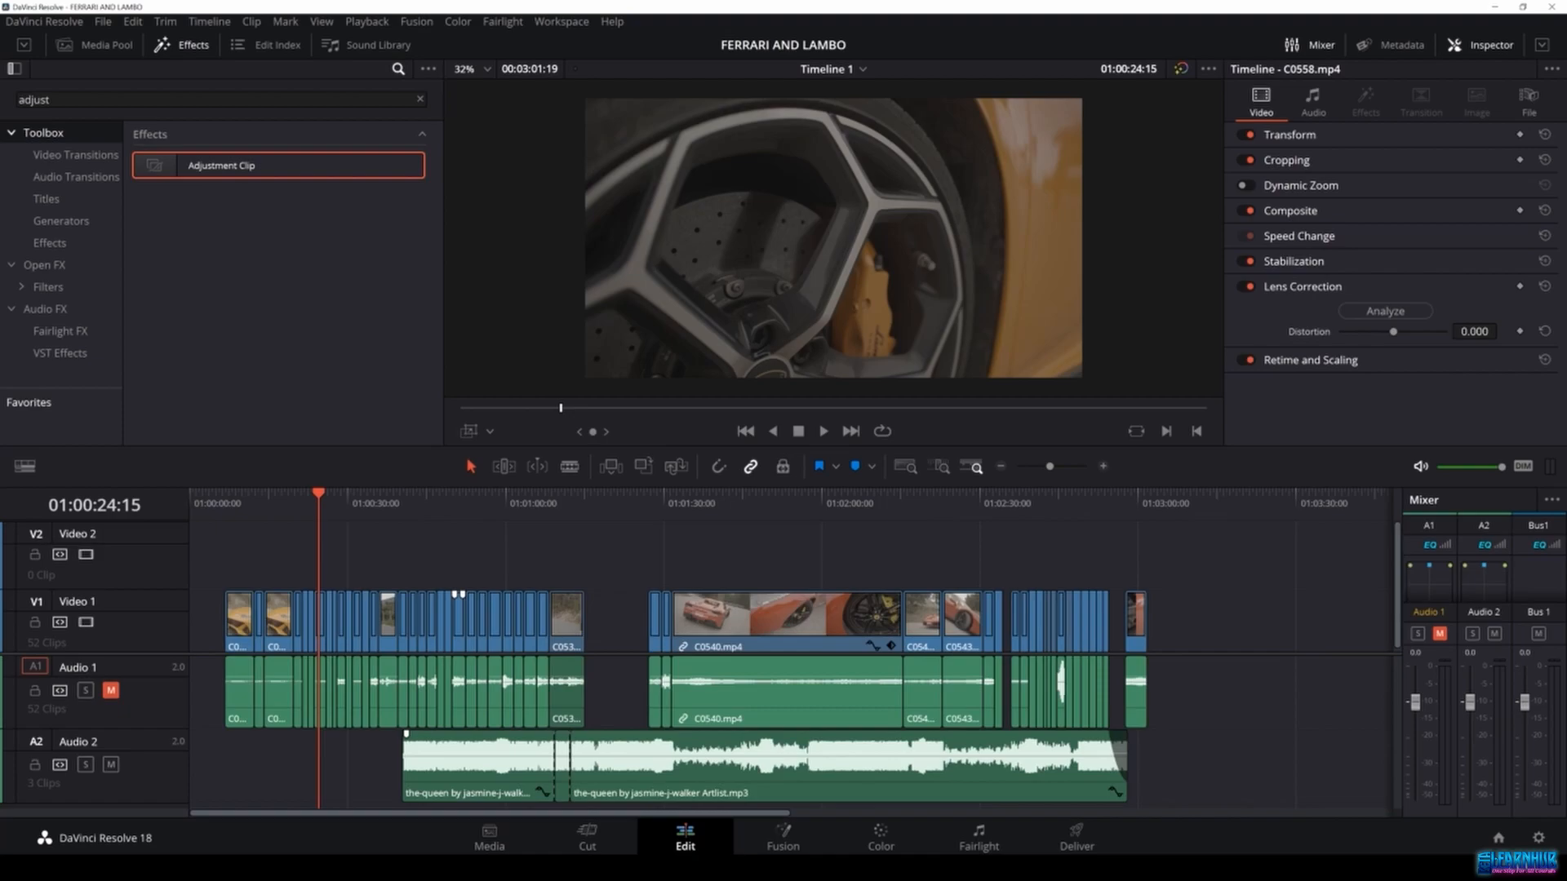
pyautogui.click(880, 836)
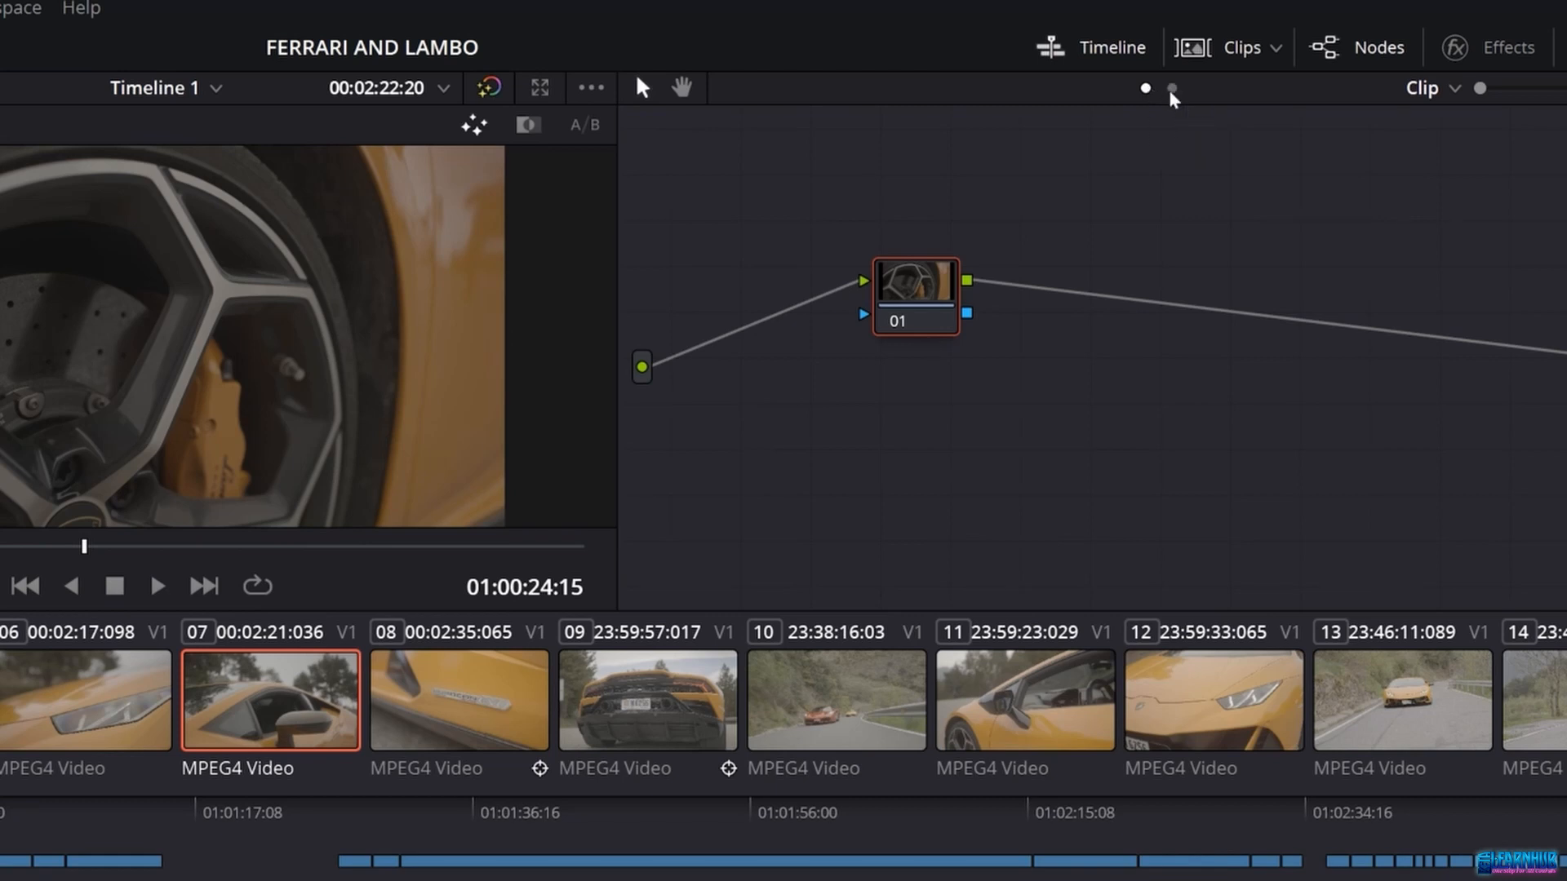
# Switch the node graph to Timeline level and add two serial nodes, 01 and 02, spaced apart in a row.
pyautogui.click(1172, 88)
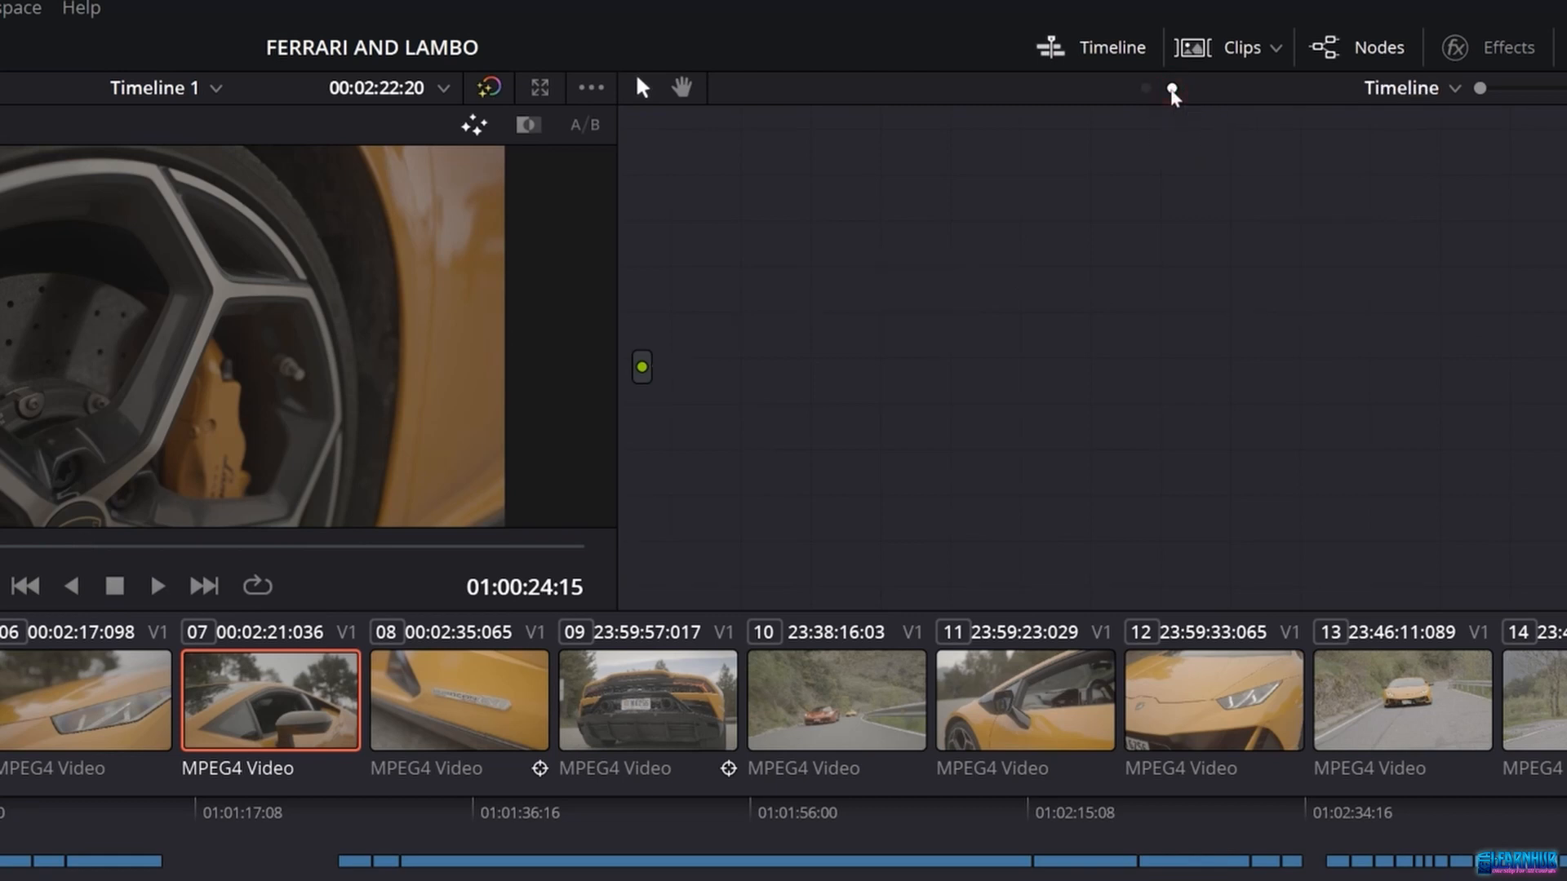
pyautogui.hotkey('alt', 's')
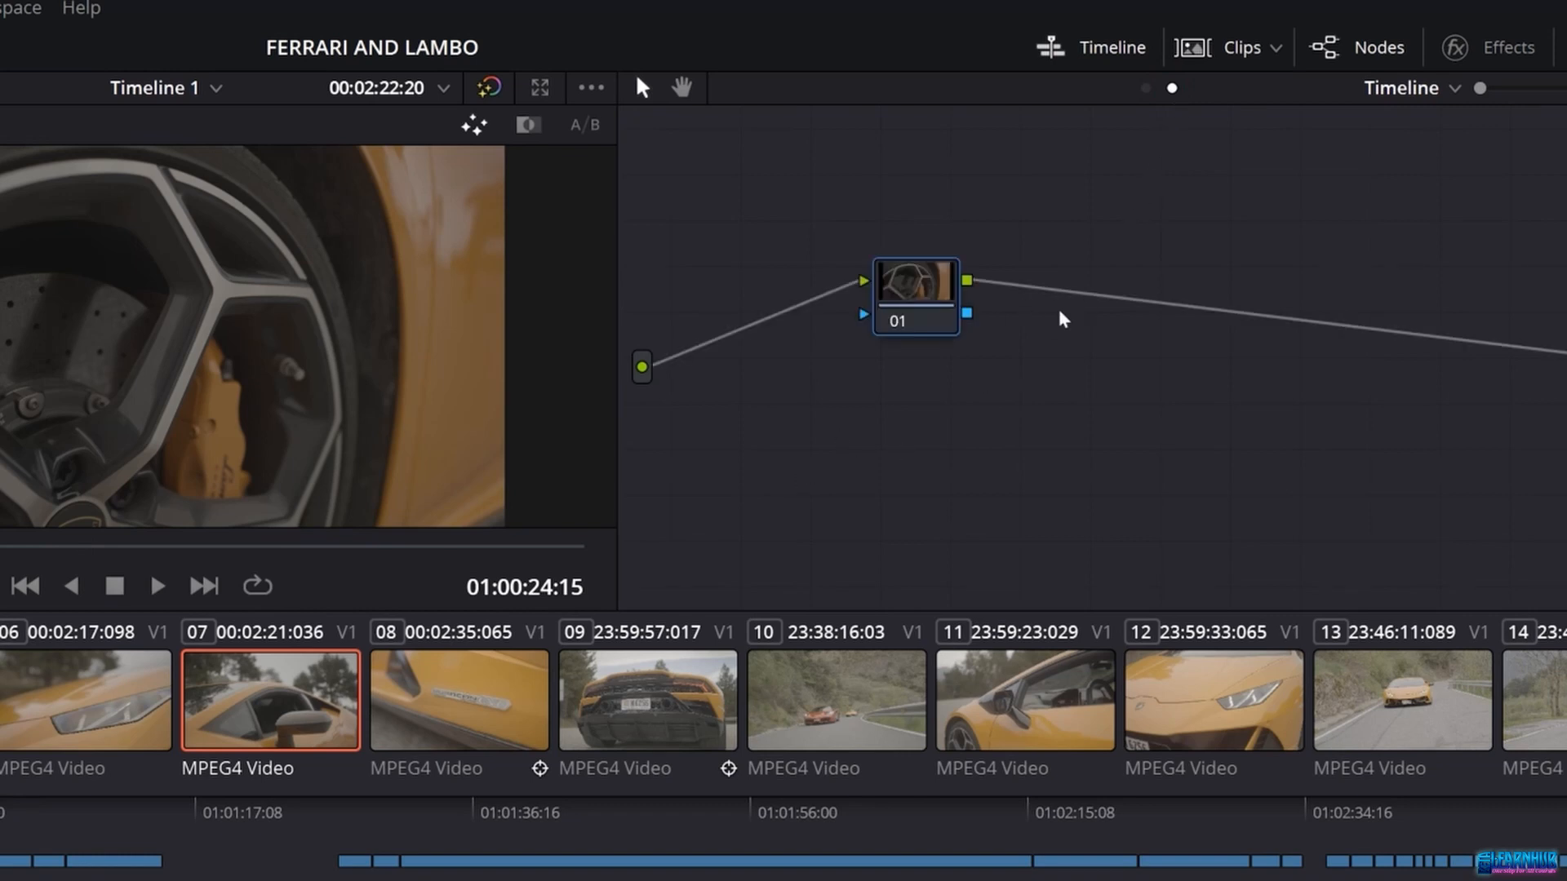
pyautogui.hotkey('alt', 's')
pyautogui.moveTo(1039, 326); pyautogui.dragTo(1162, 302)
pyautogui.moveTo(924, 289); pyautogui.dragTo(956, 310)
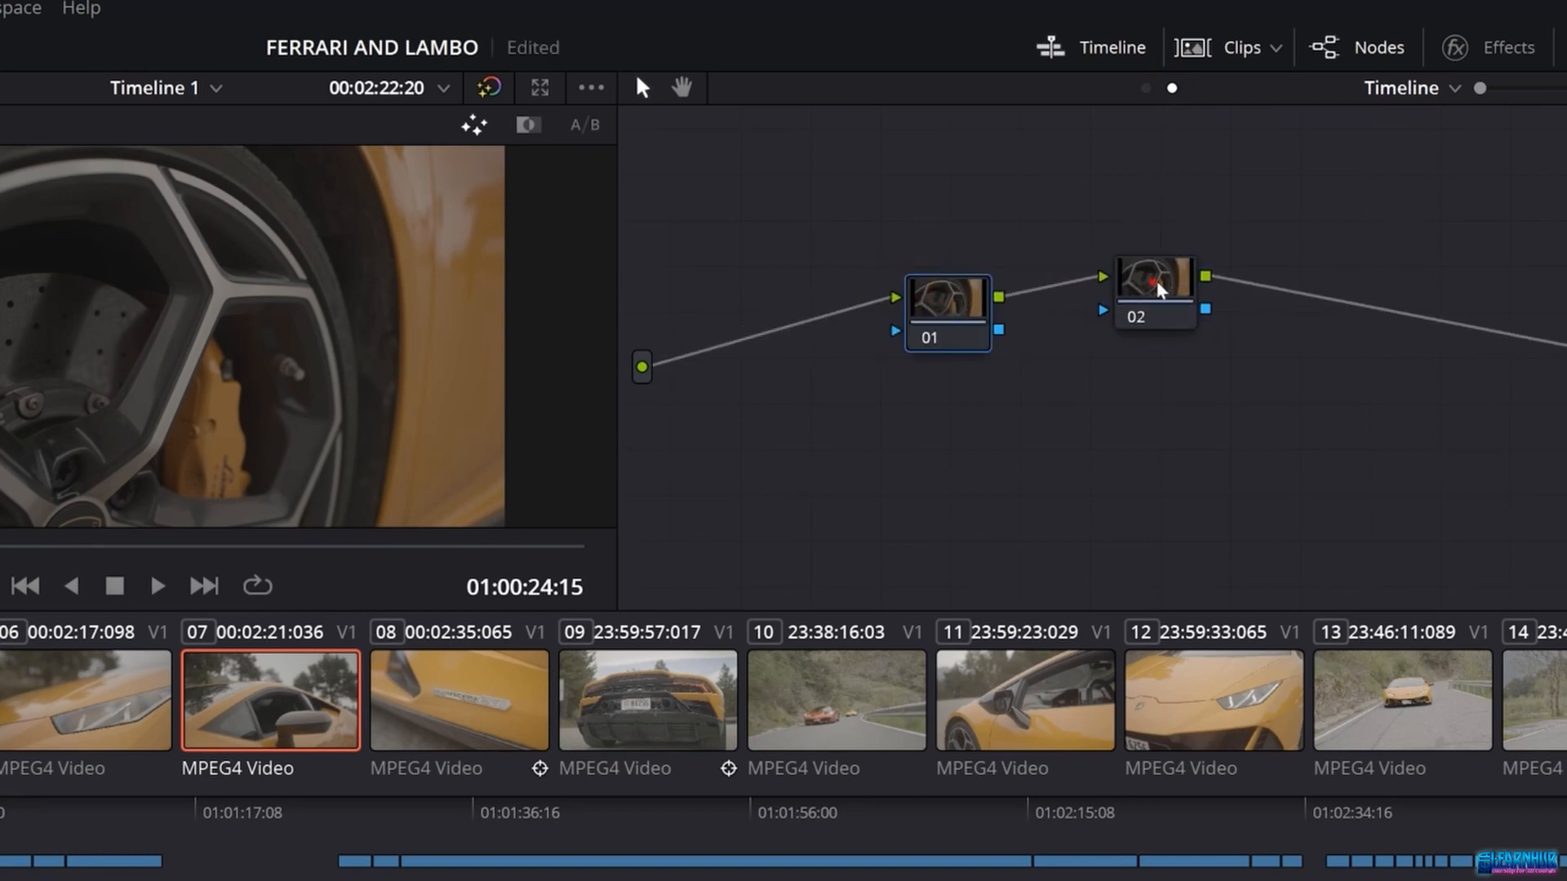
pyautogui.moveTo(1158, 289); pyautogui.dragTo(1259, 353)
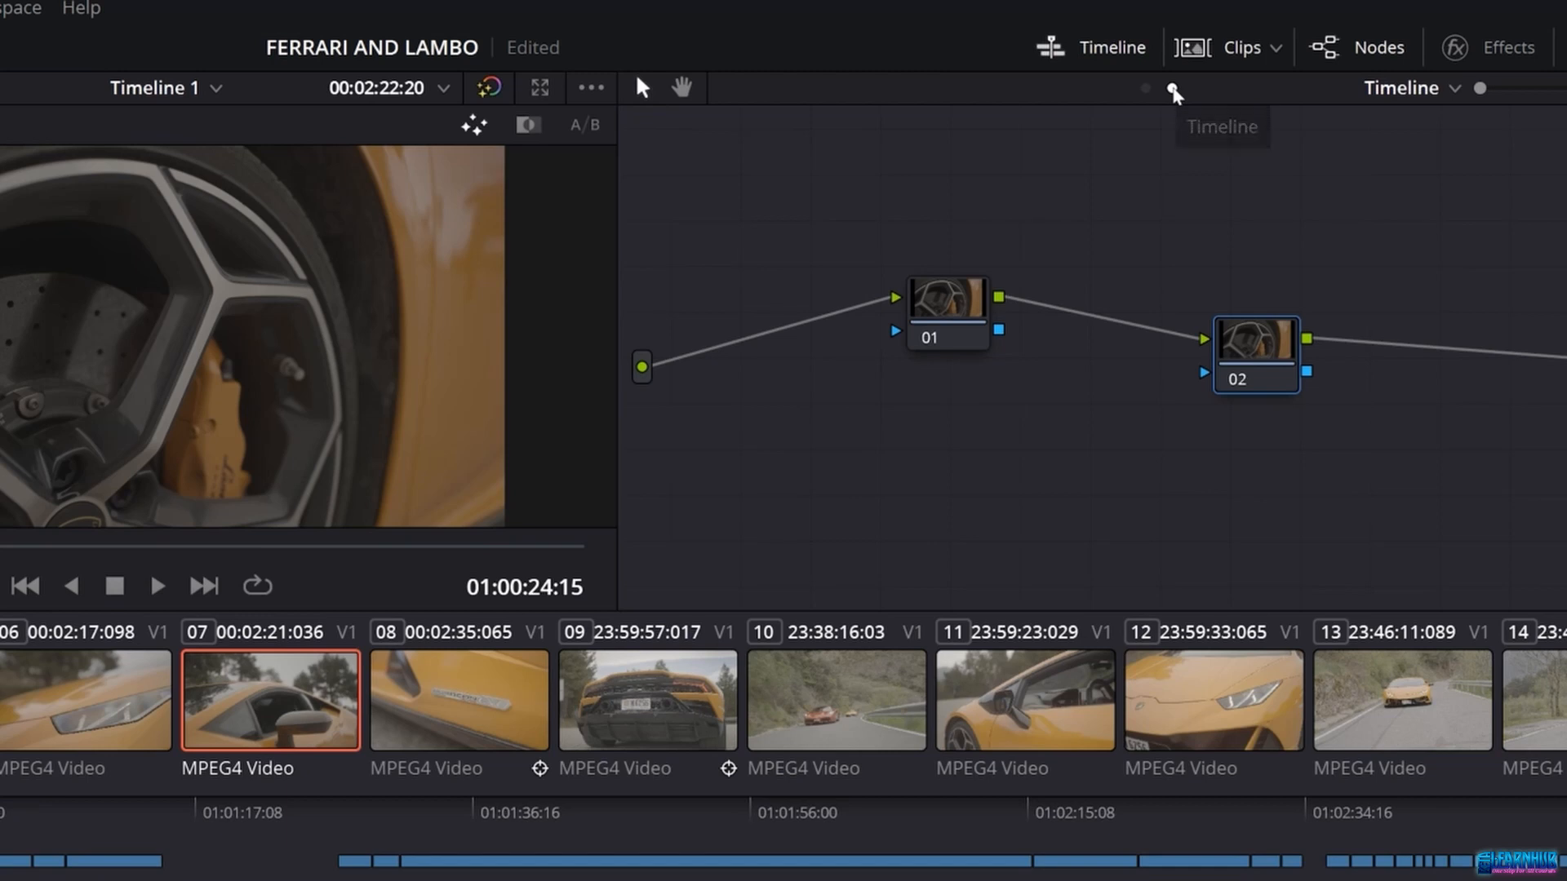
pyautogui.moveTo(960, 299); pyautogui.dragTo(968, 331)
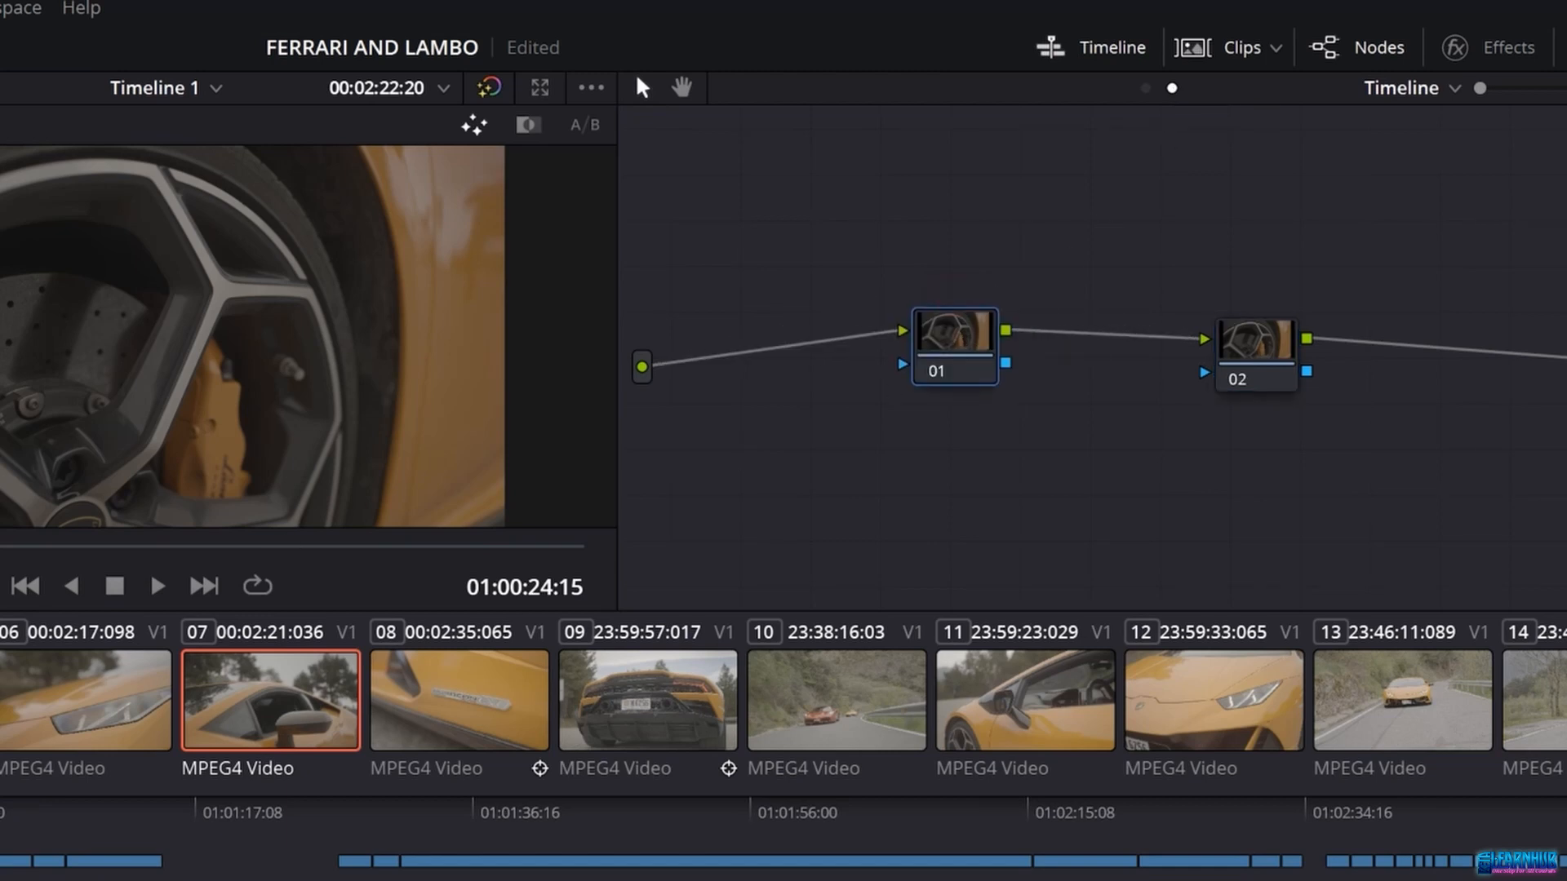
pyautogui.click(1228, 347)
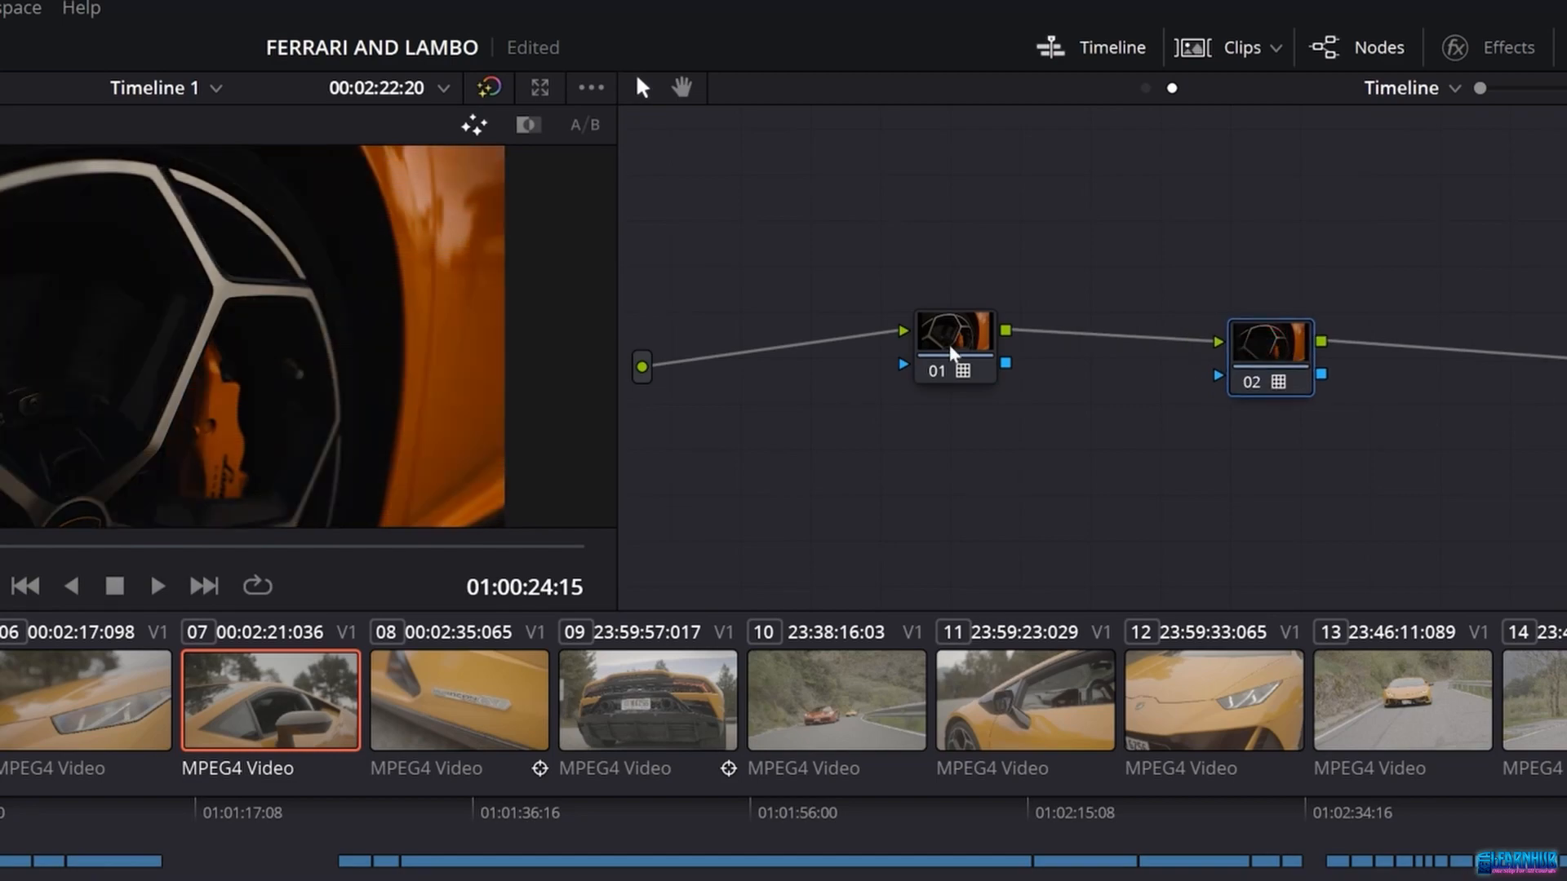
# Check the timeline-level grade on the individual clips from 01 to 11.
pyautogui.click(523, 695)
pyautogui.click(361, 646)
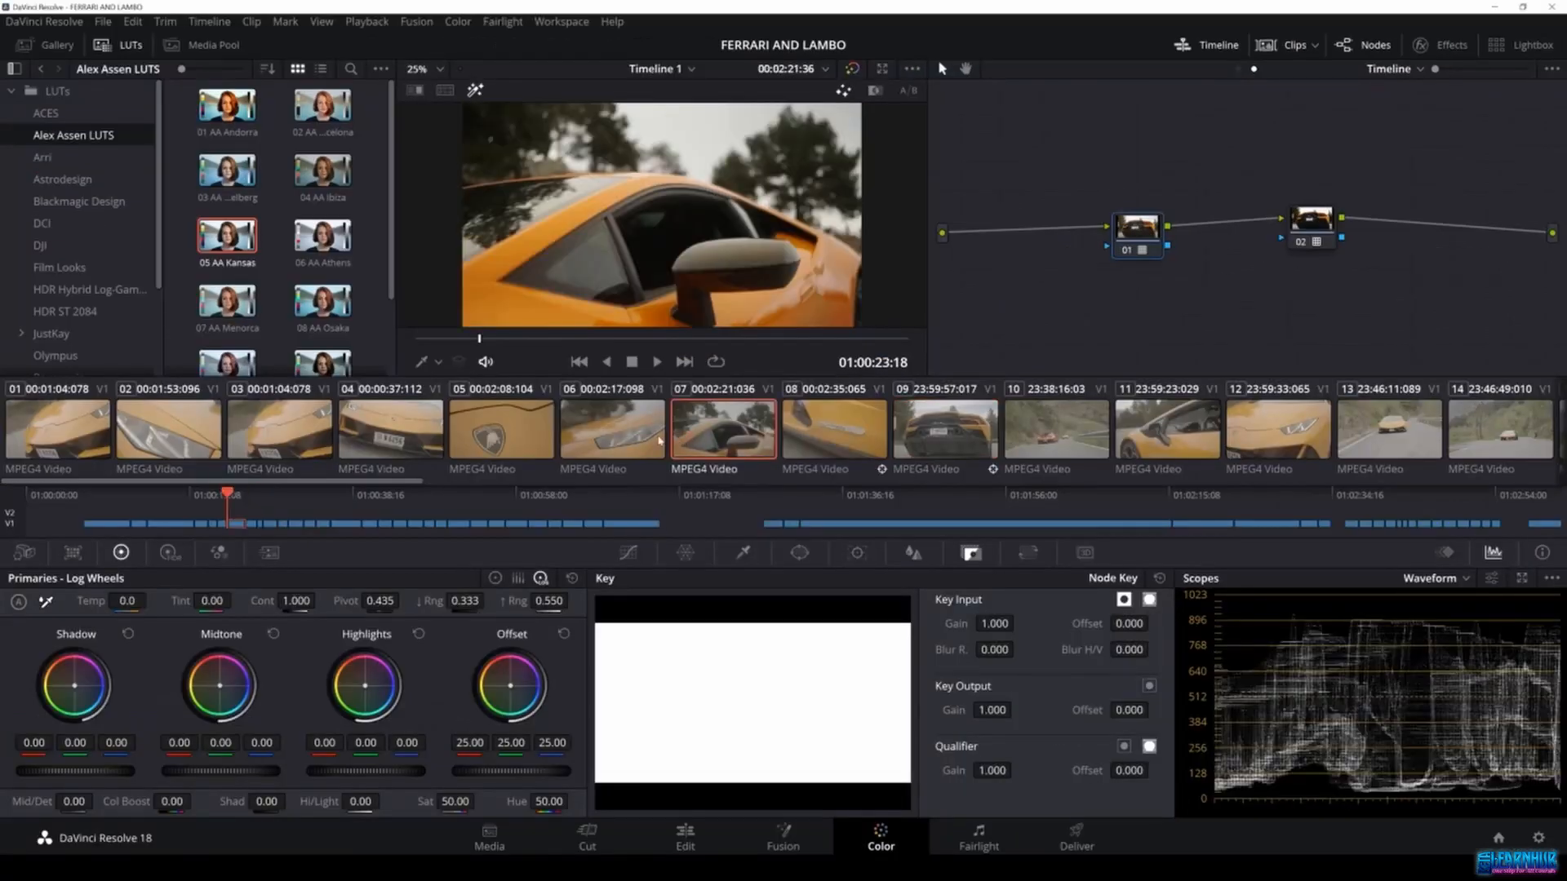
pyautogui.click(188, 646)
pyautogui.click(48, 646)
pyautogui.click(391, 428)
pyautogui.click(304, 421)
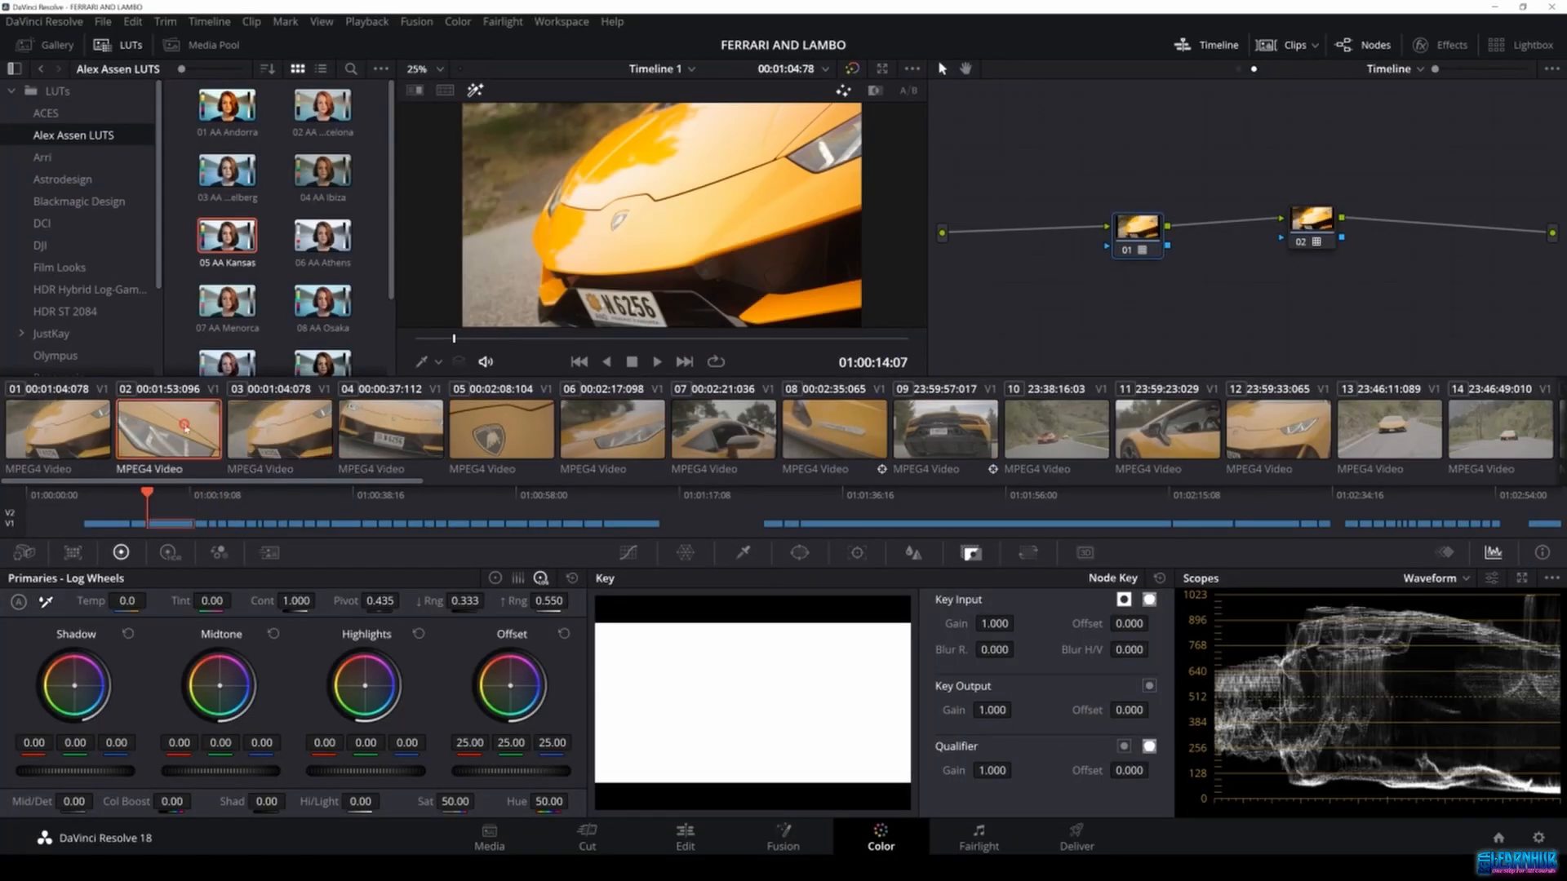
pyautogui.click(188, 424)
pyautogui.click(74, 426)
pyautogui.click(168, 428)
pyautogui.click(285, 427)
pyautogui.click(412, 425)
pyautogui.click(514, 426)
pyautogui.click(622, 426)
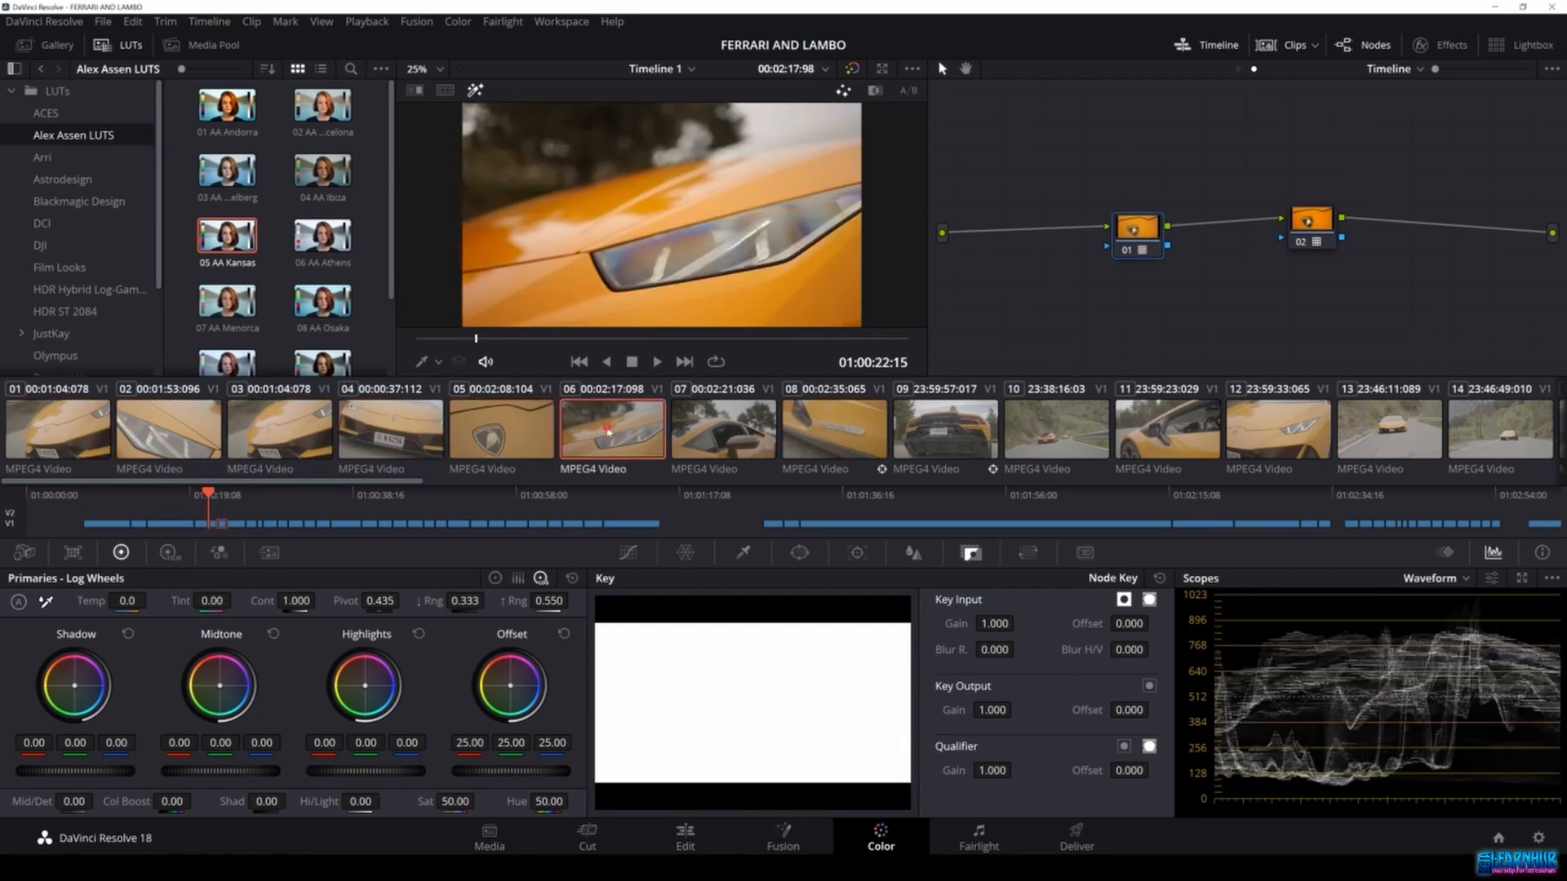
pyautogui.click(729, 425)
pyautogui.click(844, 424)
pyautogui.click(955, 424)
pyautogui.click(1069, 423)
pyautogui.click(1202, 427)
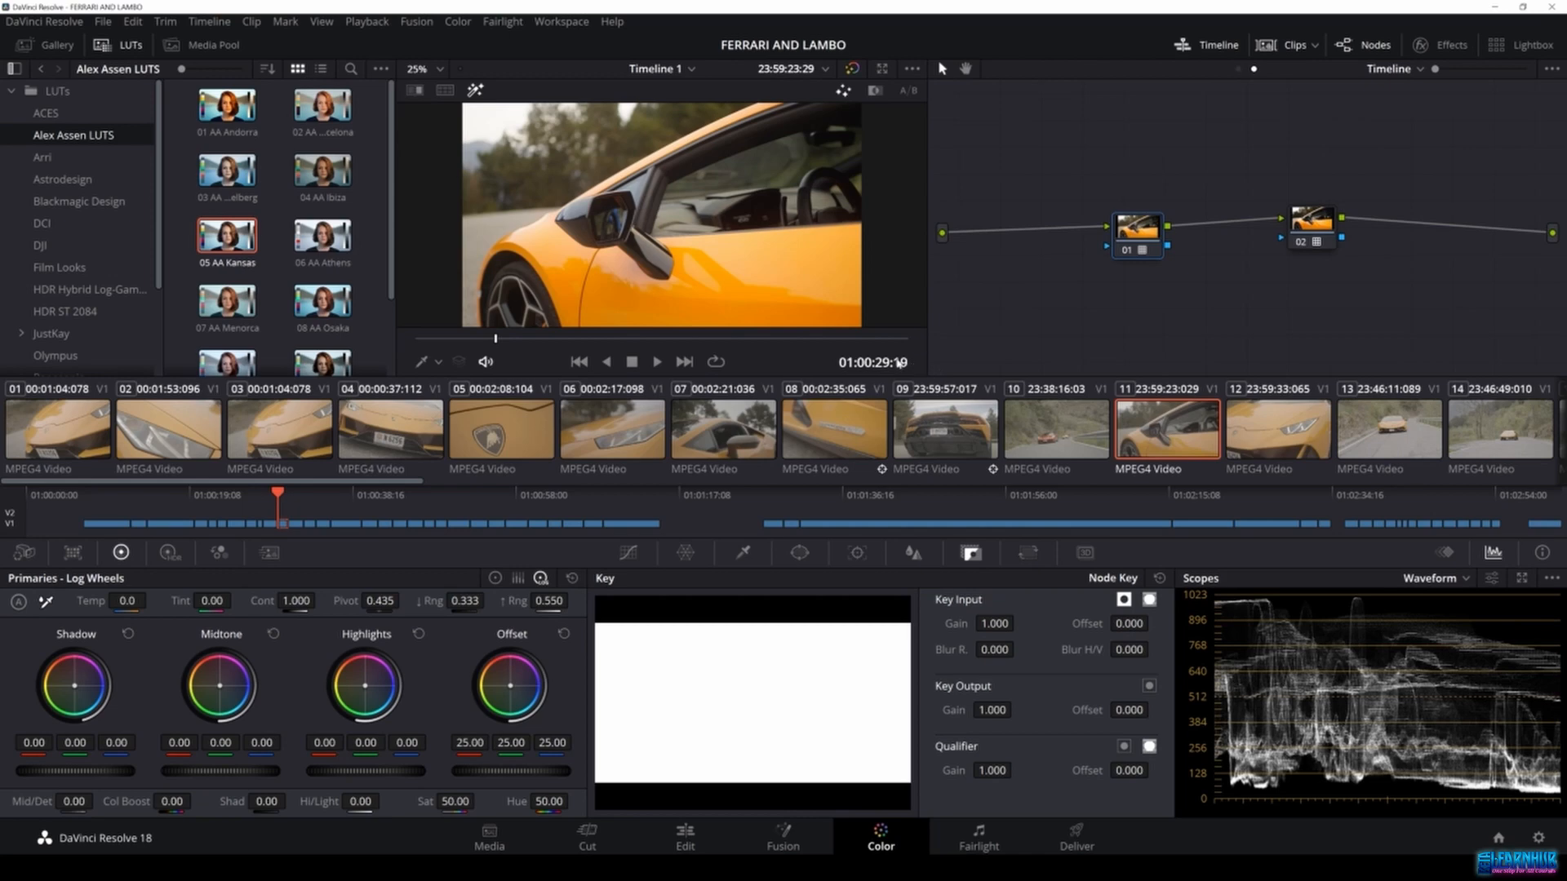
# Apply the 07 AA Menorca LUT to timeline-level node 02 and check the look across the Edit page timeline.
pyautogui.moveTo(1311, 222); pyautogui.dragTo(1329, 242)
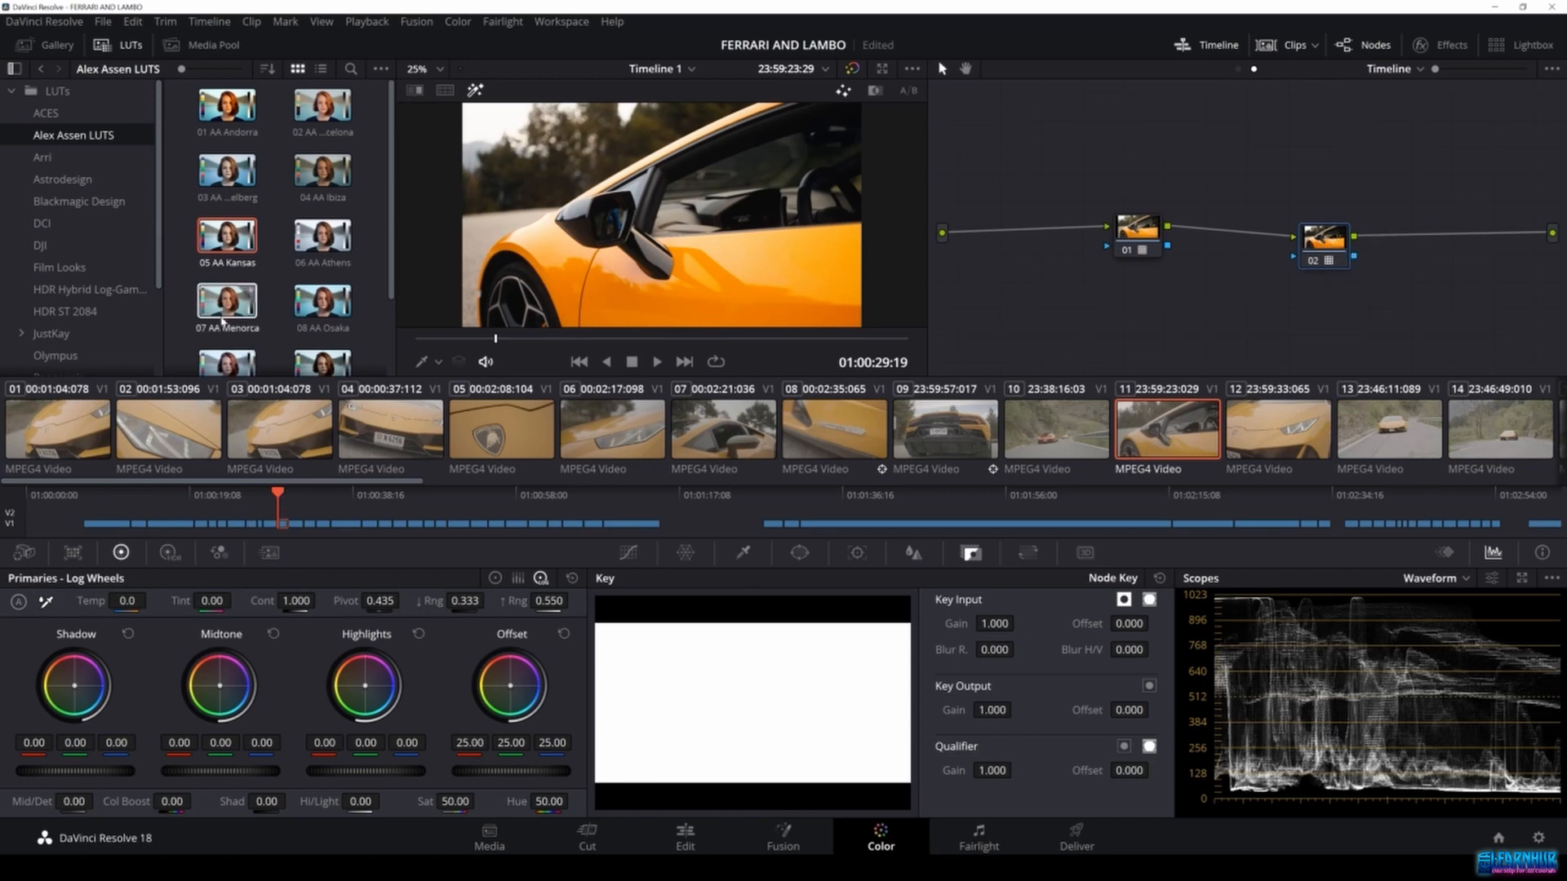
pyautogui.moveTo(229, 313); pyautogui.dragTo(1321, 239)
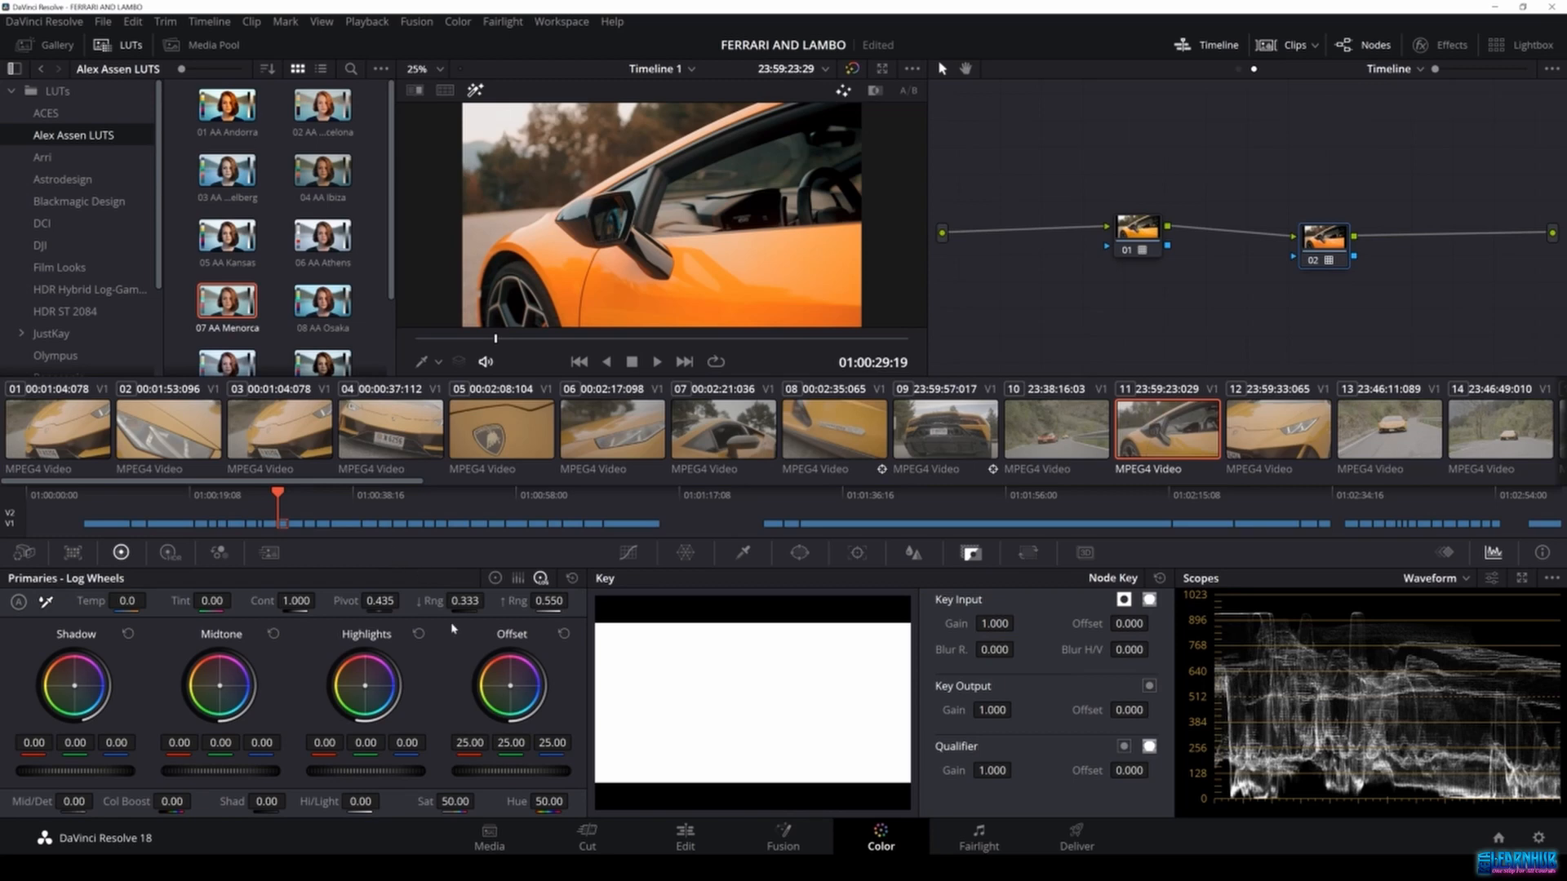
pyautogui.click(670, 836)
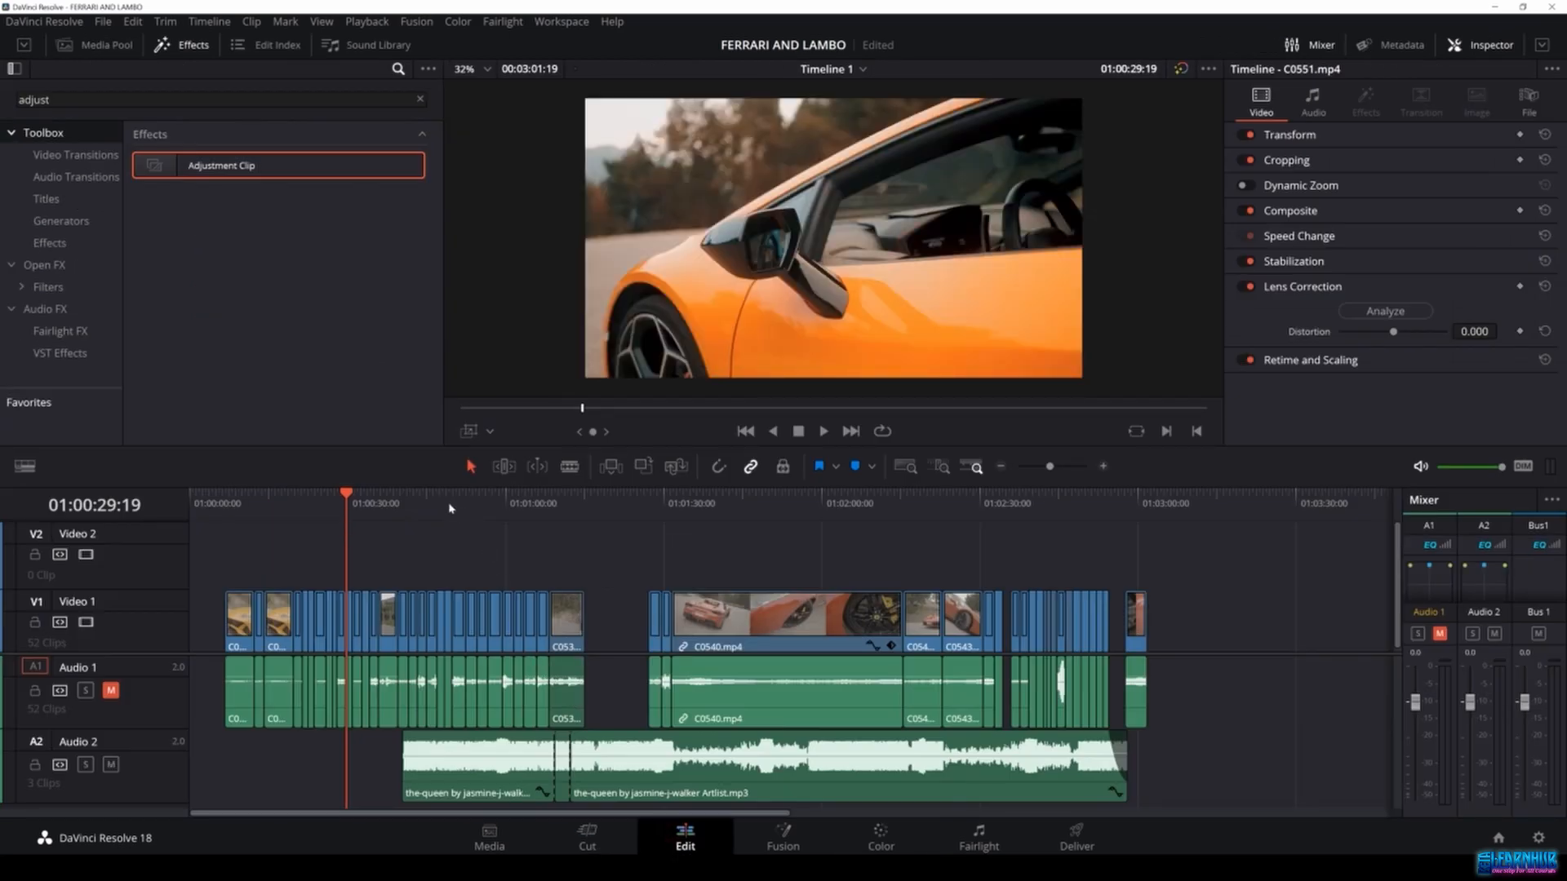
pyautogui.moveTo(453, 498); pyautogui.dragTo(484, 495)
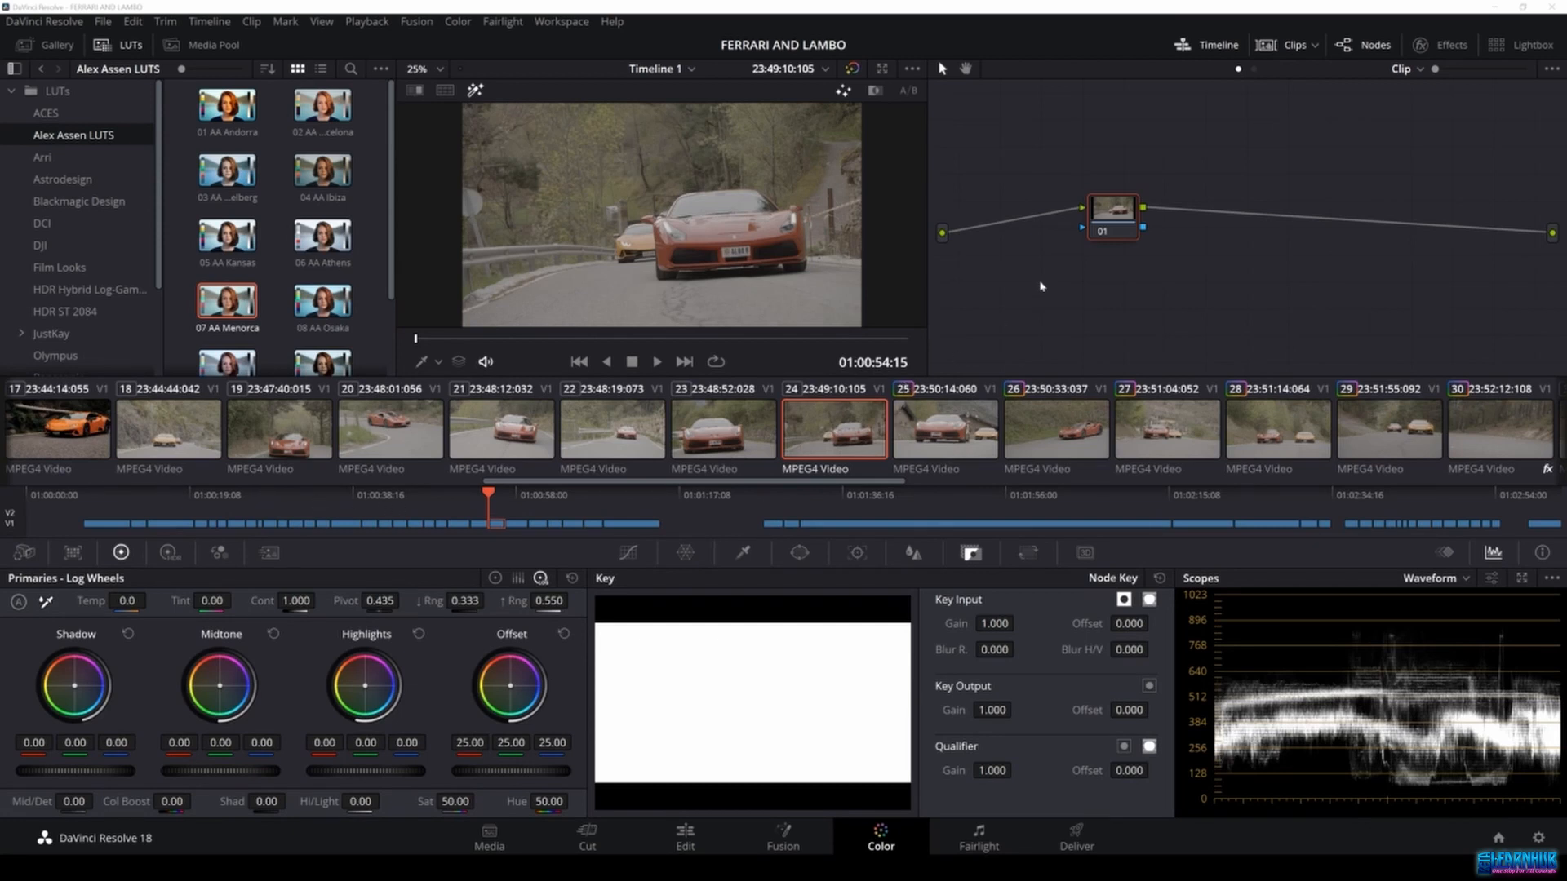
# Apply the first Sony LUT (1_SGa...C-709) to node 01 of clip 24, viewing a frame around 01:00:56:04.
pyautogui.moveTo(1101, 223); pyautogui.dragTo(1131, 247)
pyautogui.click(656, 359)
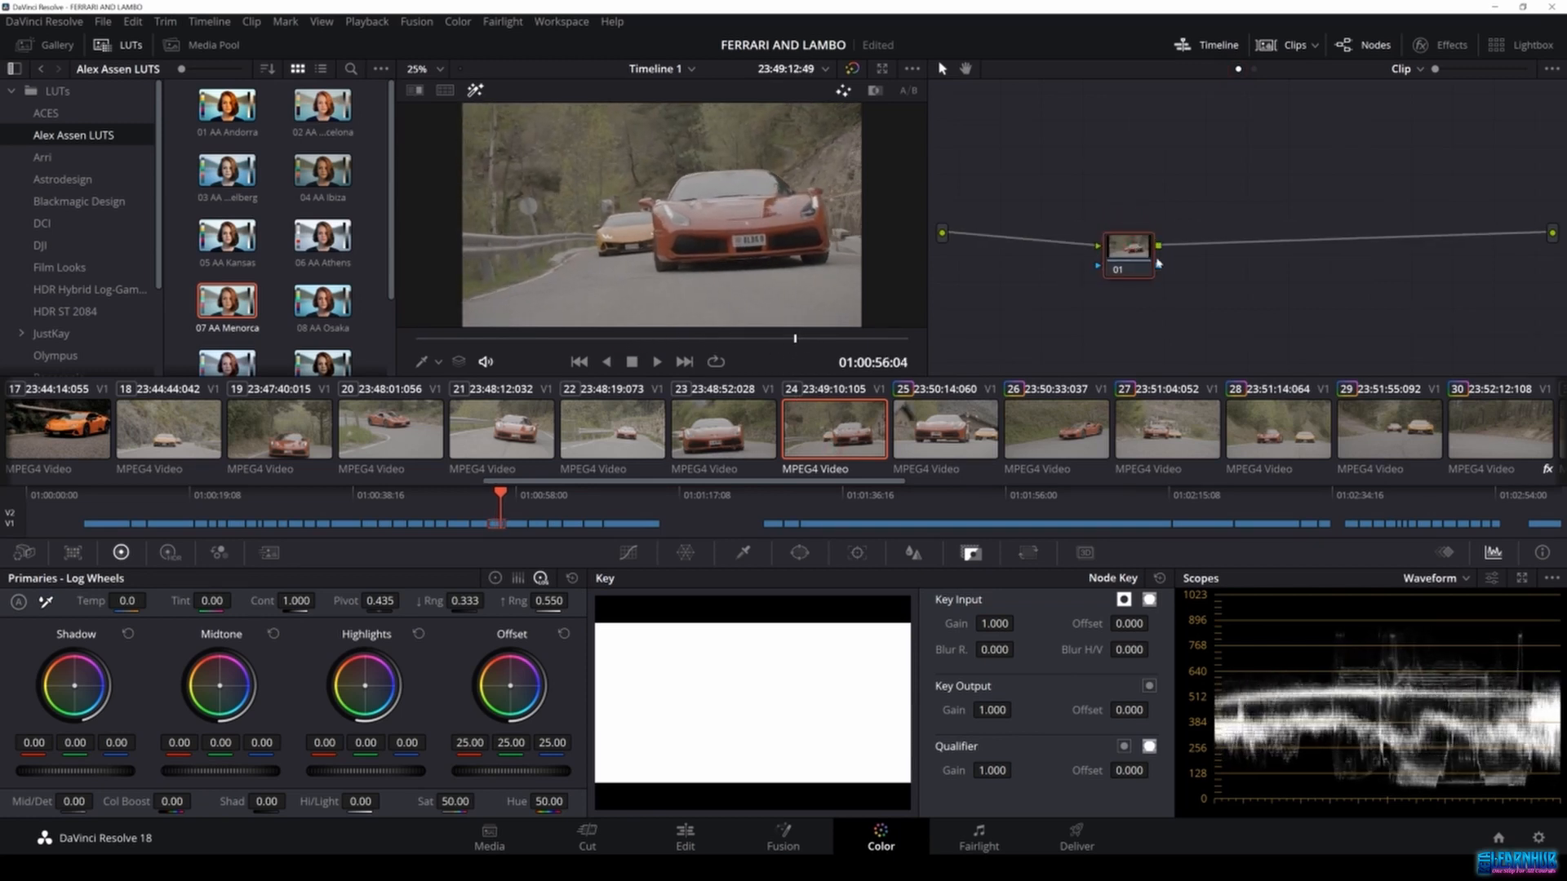
pyautogui.scroll(-3, 65, 308)
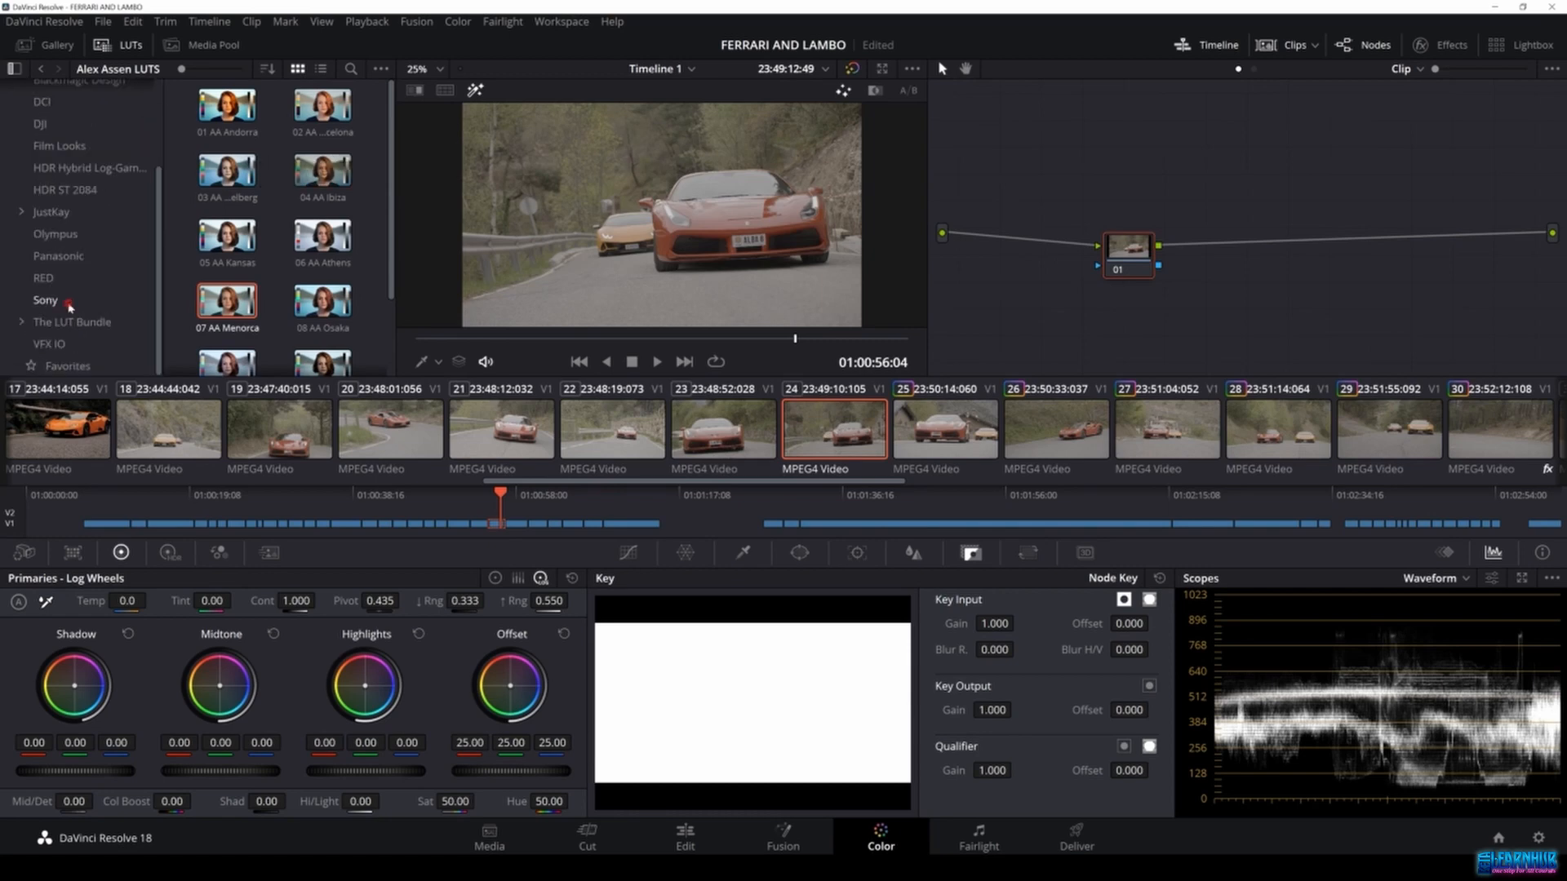
pyautogui.click(70, 306)
pyautogui.click(229, 105)
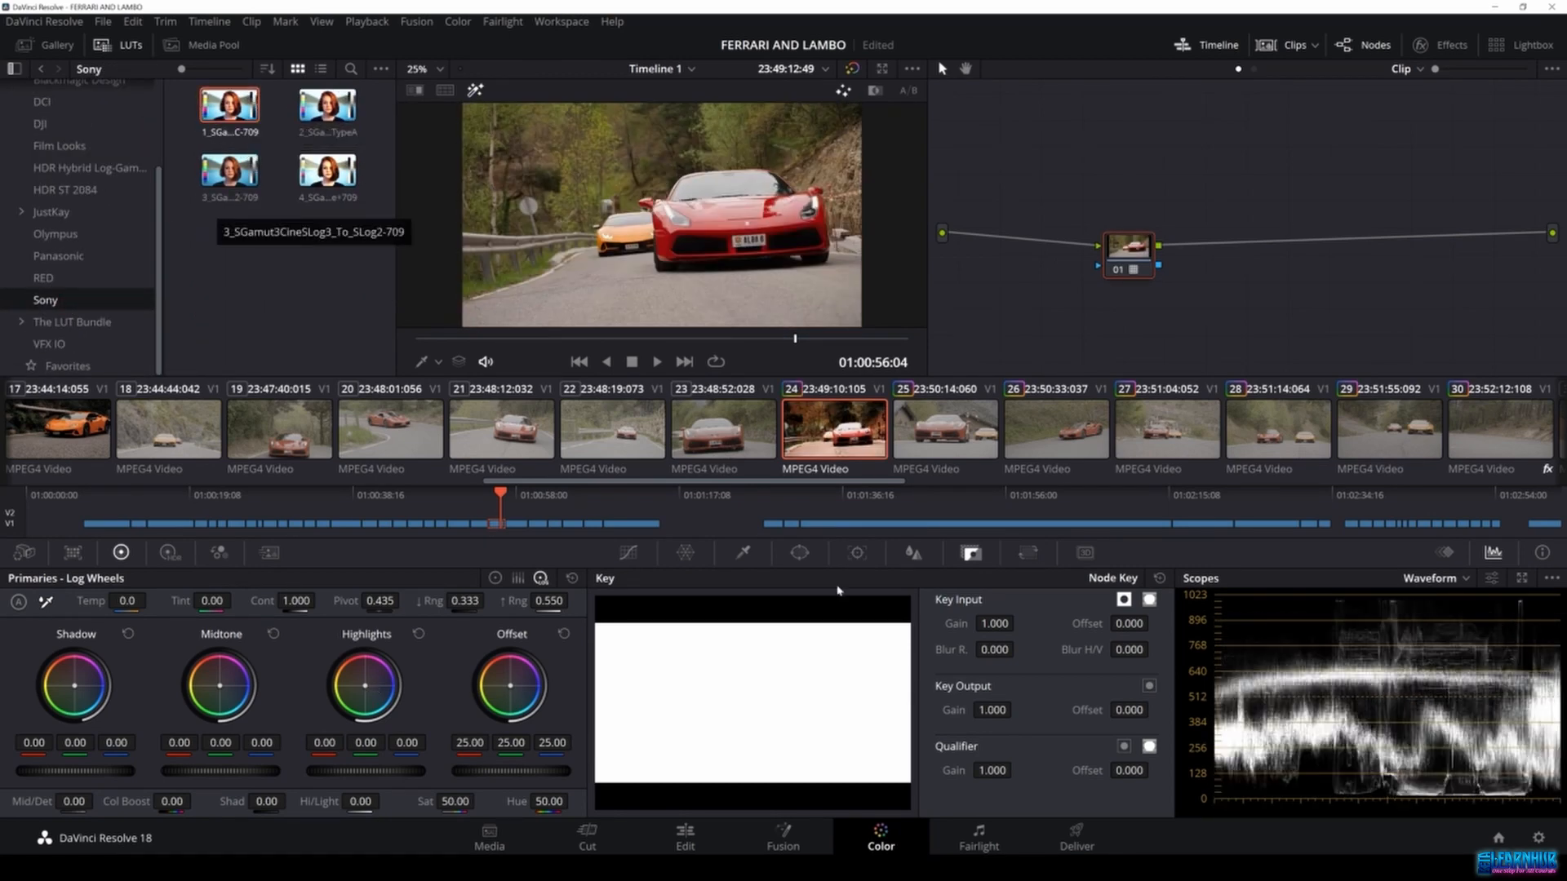
pyautogui.moveTo(1132, 252); pyautogui.dragTo(1147, 237)
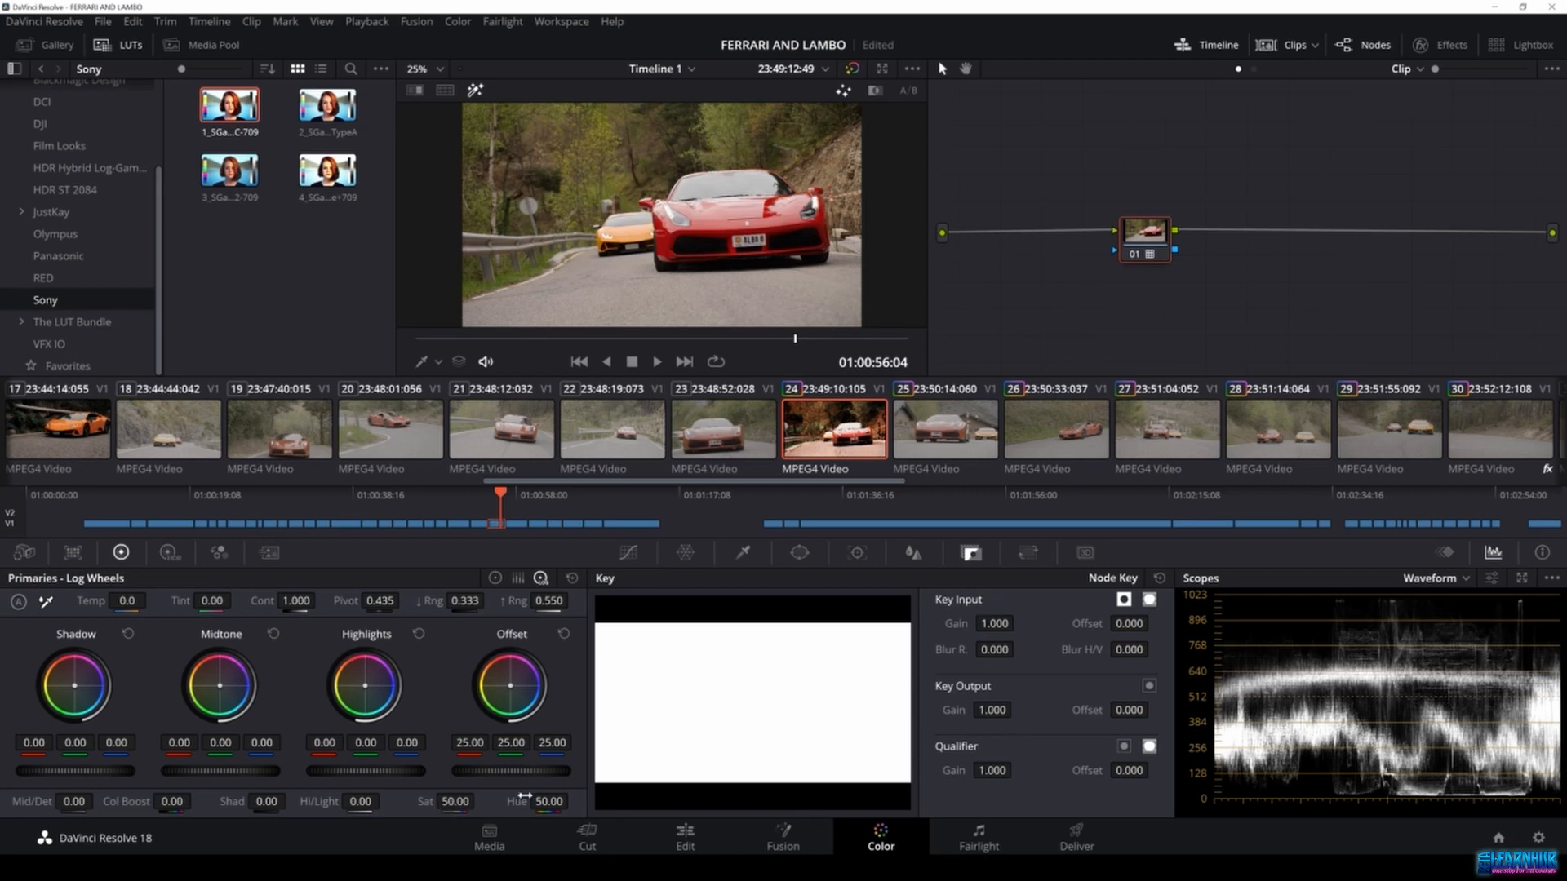
# Set node 01's saturation to 58.40 and contrast to 1.182, and add a serial node 02.
pyautogui.moveTo(463, 802); pyautogui.dragTo(493, 802)
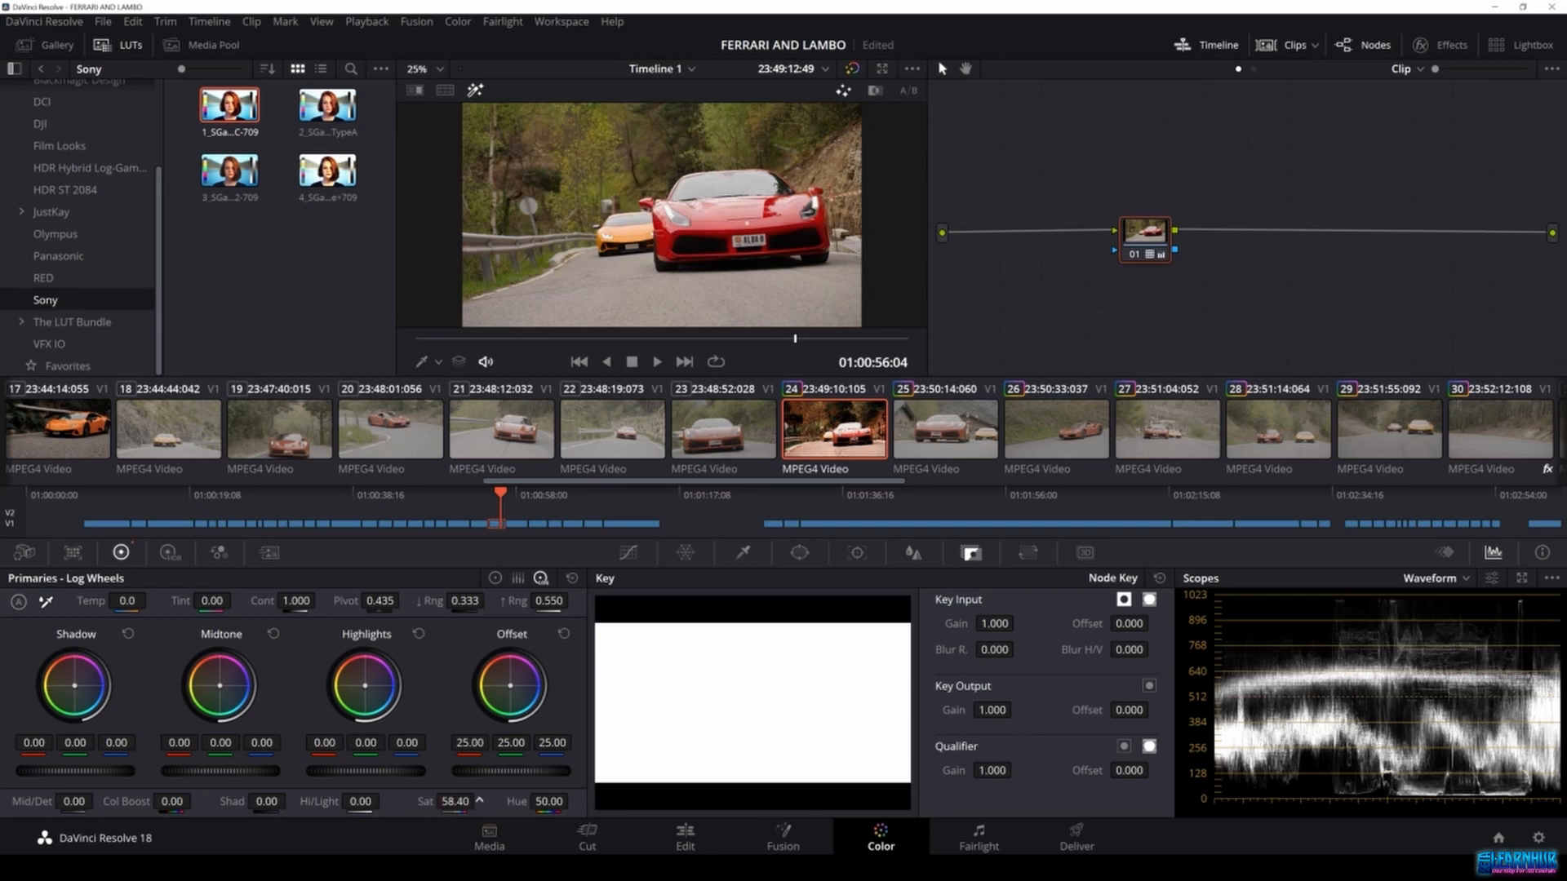
pyautogui.moveTo(292, 601); pyautogui.dragTo(305, 601)
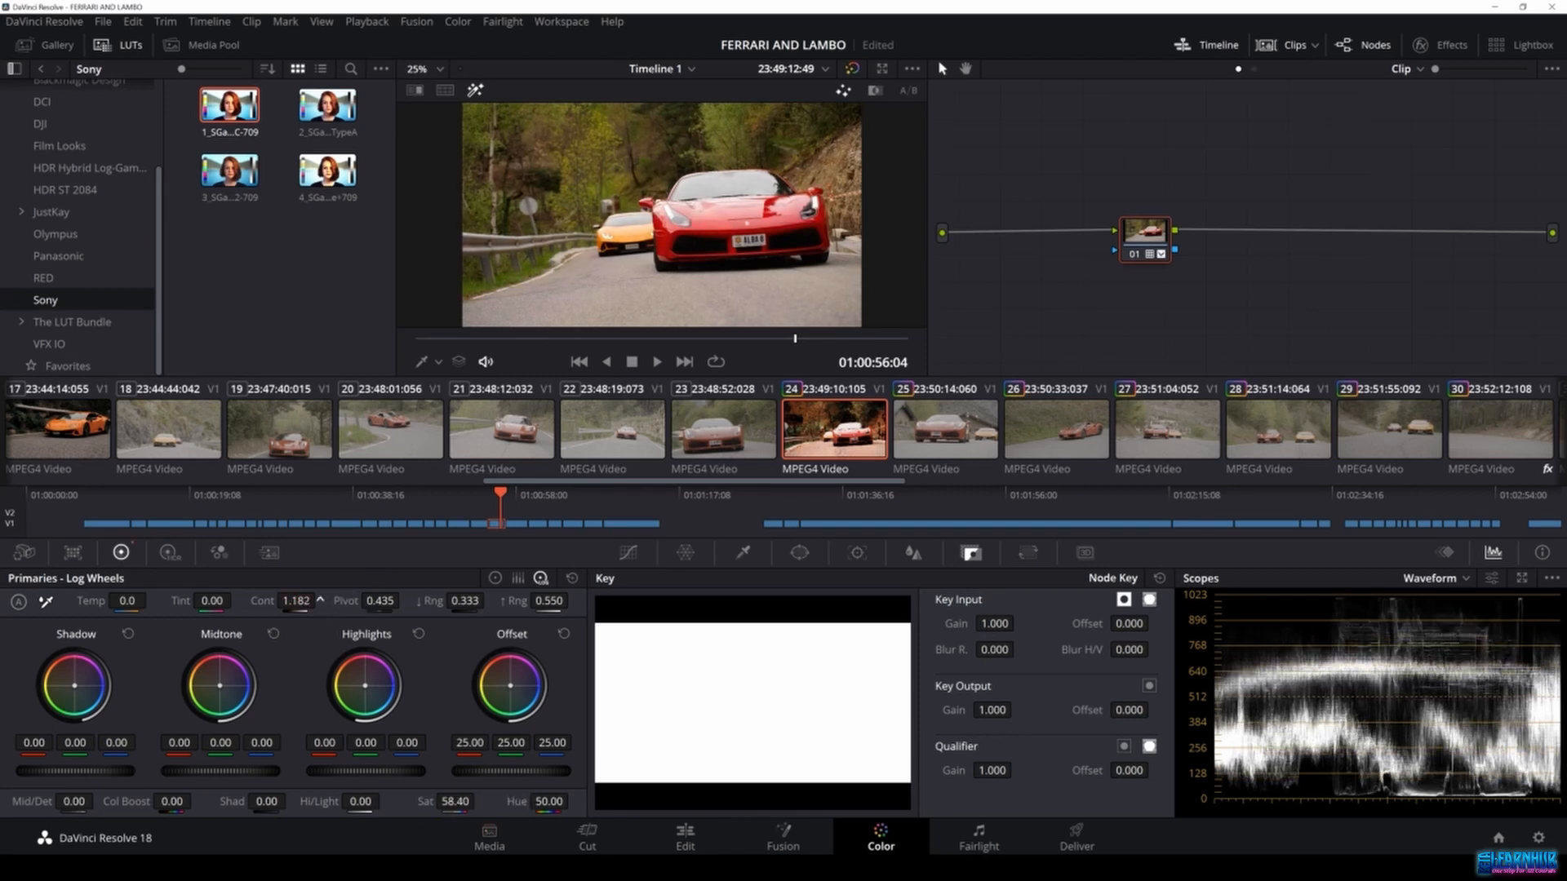
pyautogui.hotkey('alt', 's')
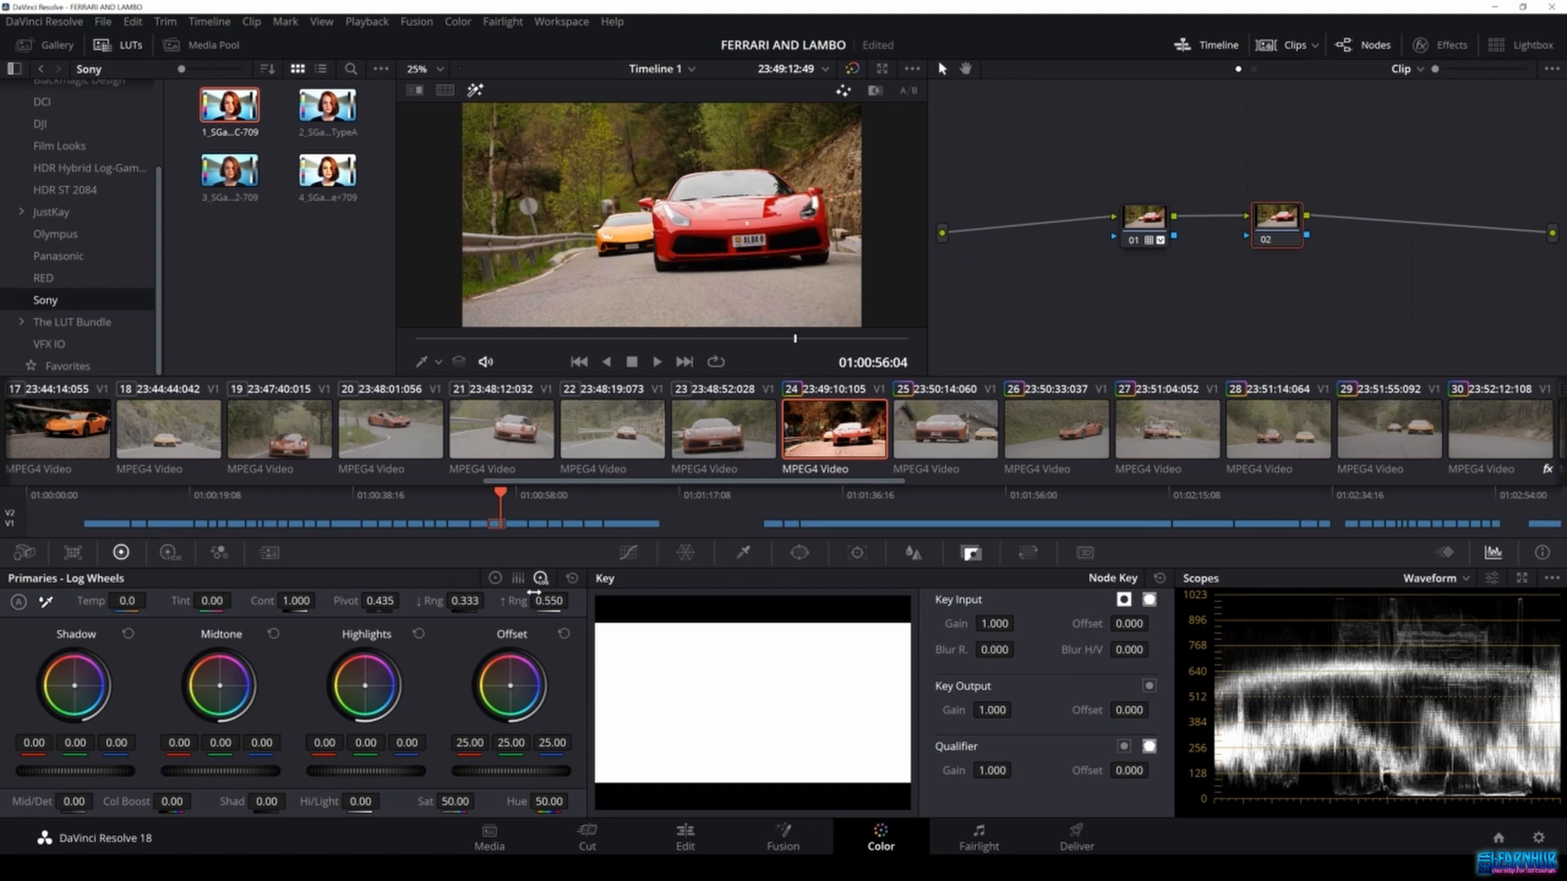
# Try a blue Lift tint and a Gain shift on node 02, plus a log Highlights tint of 0.26, -0.06, -0.22, and undo them.
pyautogui.click(495, 578)
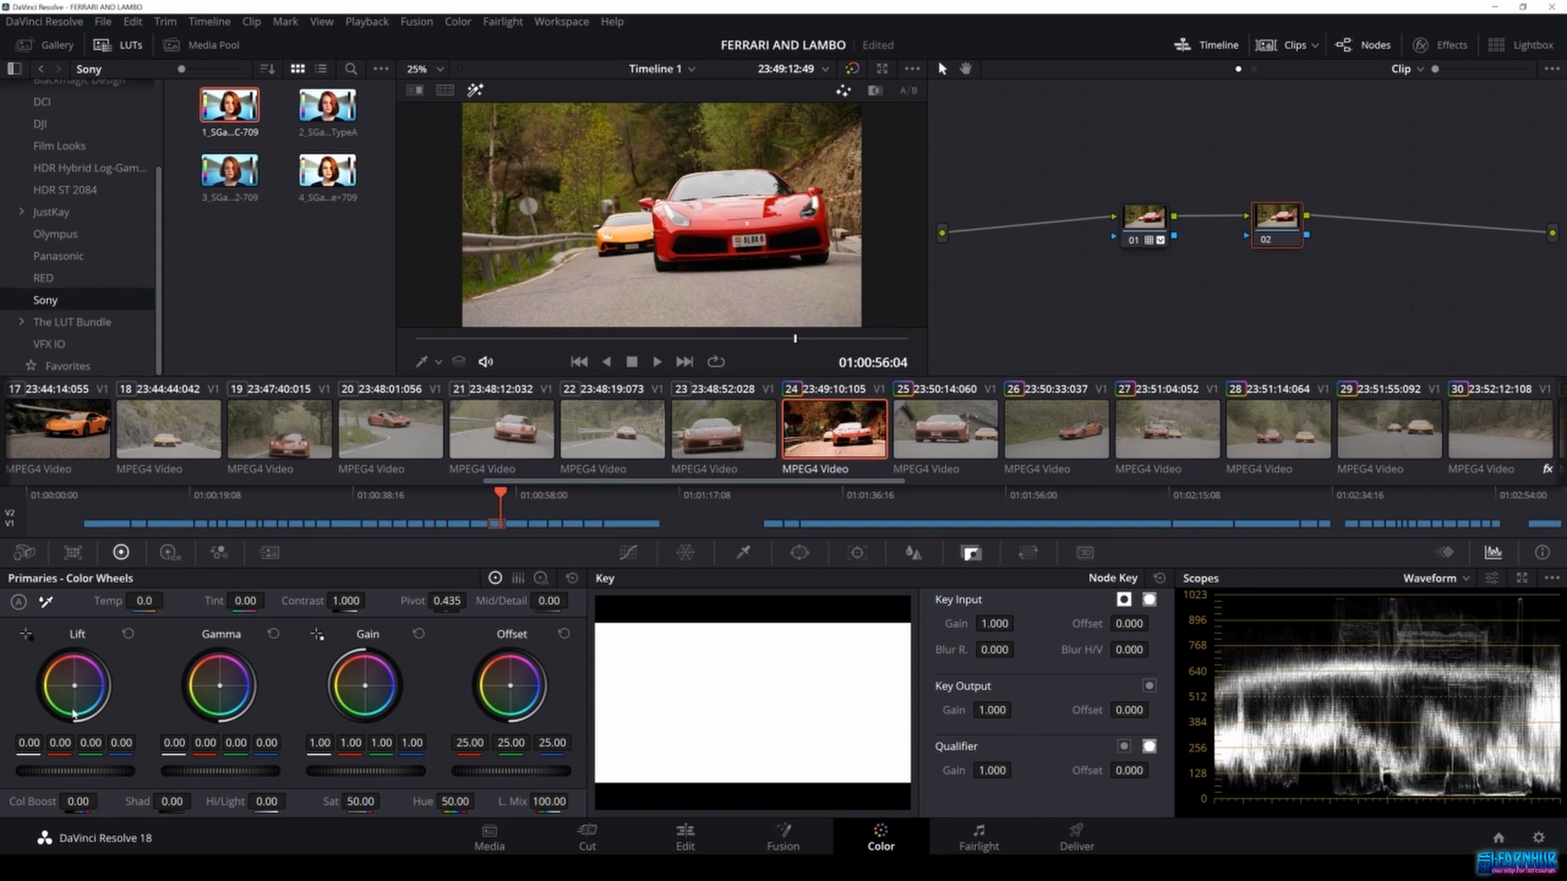
pyautogui.moveTo(78, 689); pyautogui.dragTo(84, 690)
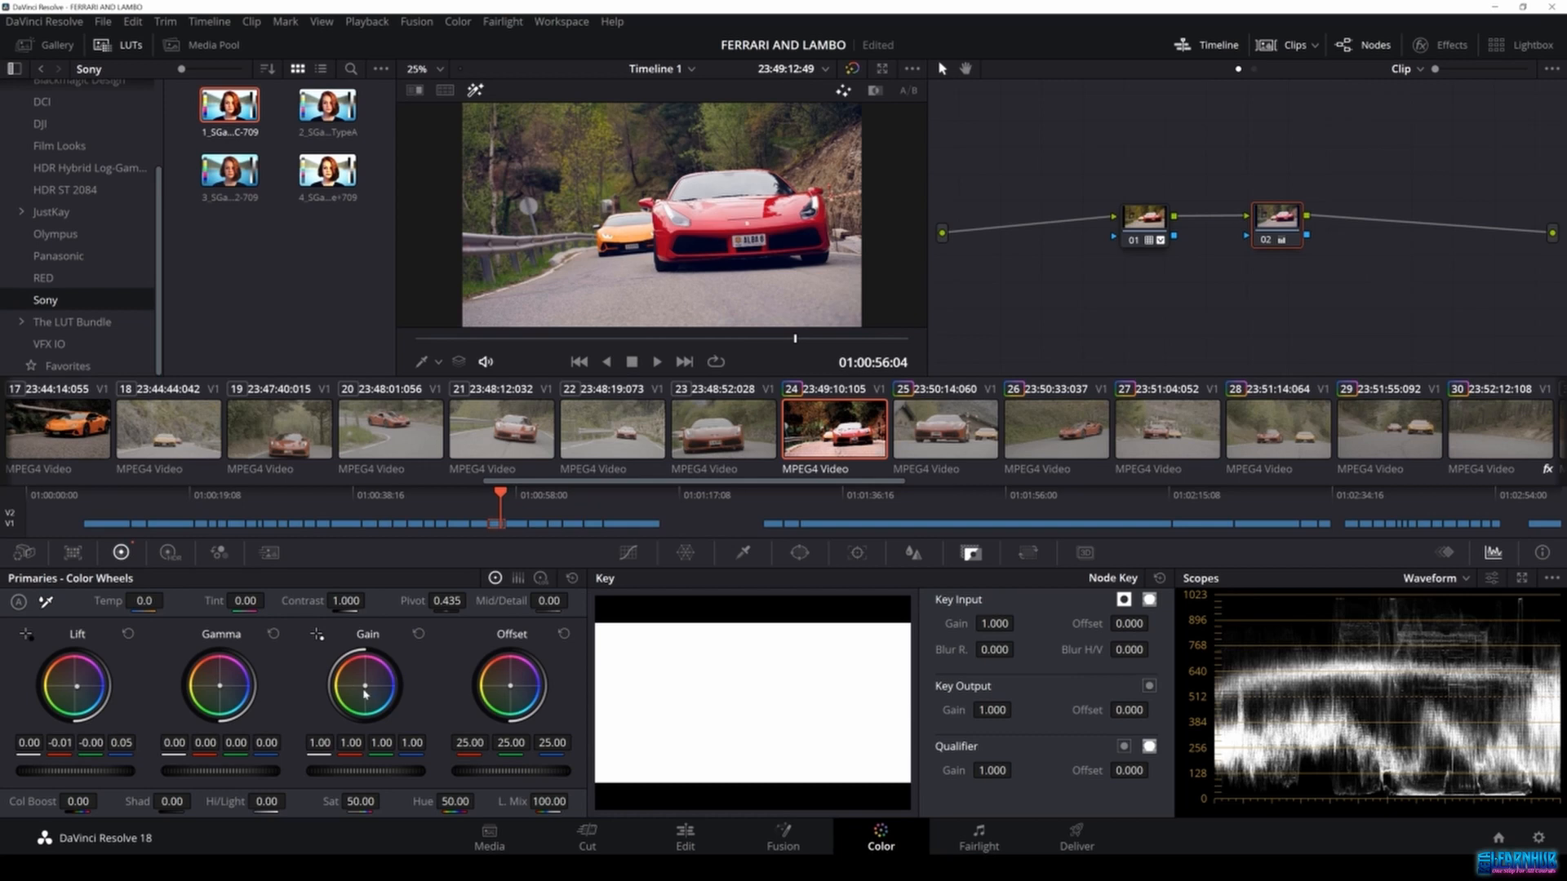
pyautogui.moveTo(365, 694); pyautogui.dragTo(366, 691)
pyautogui.click(544, 578)
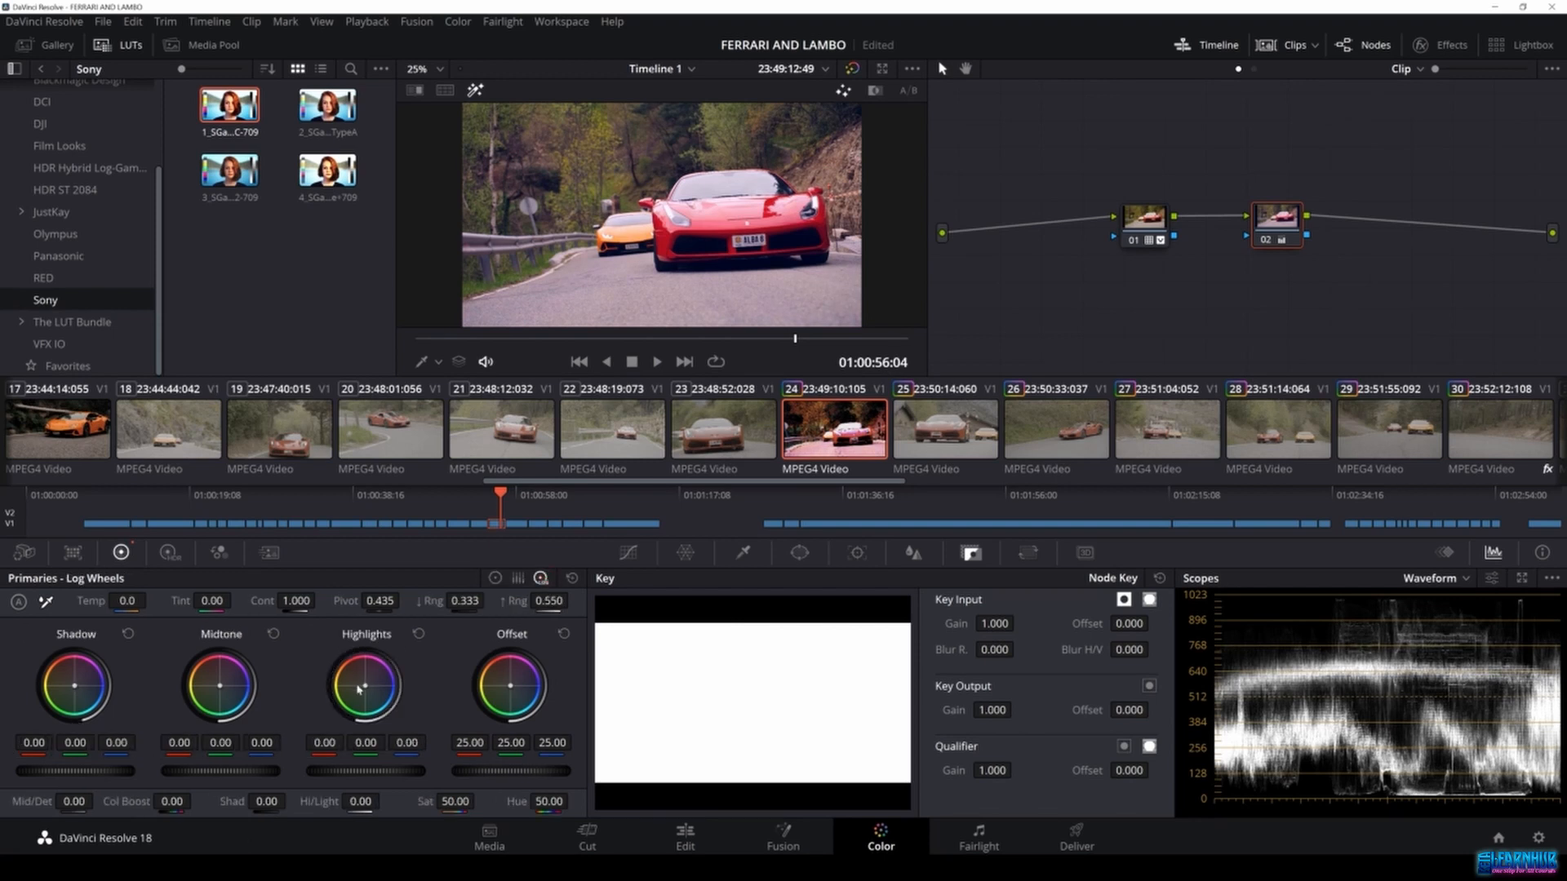
pyautogui.moveTo(367, 687); pyautogui.dragTo(361, 684)
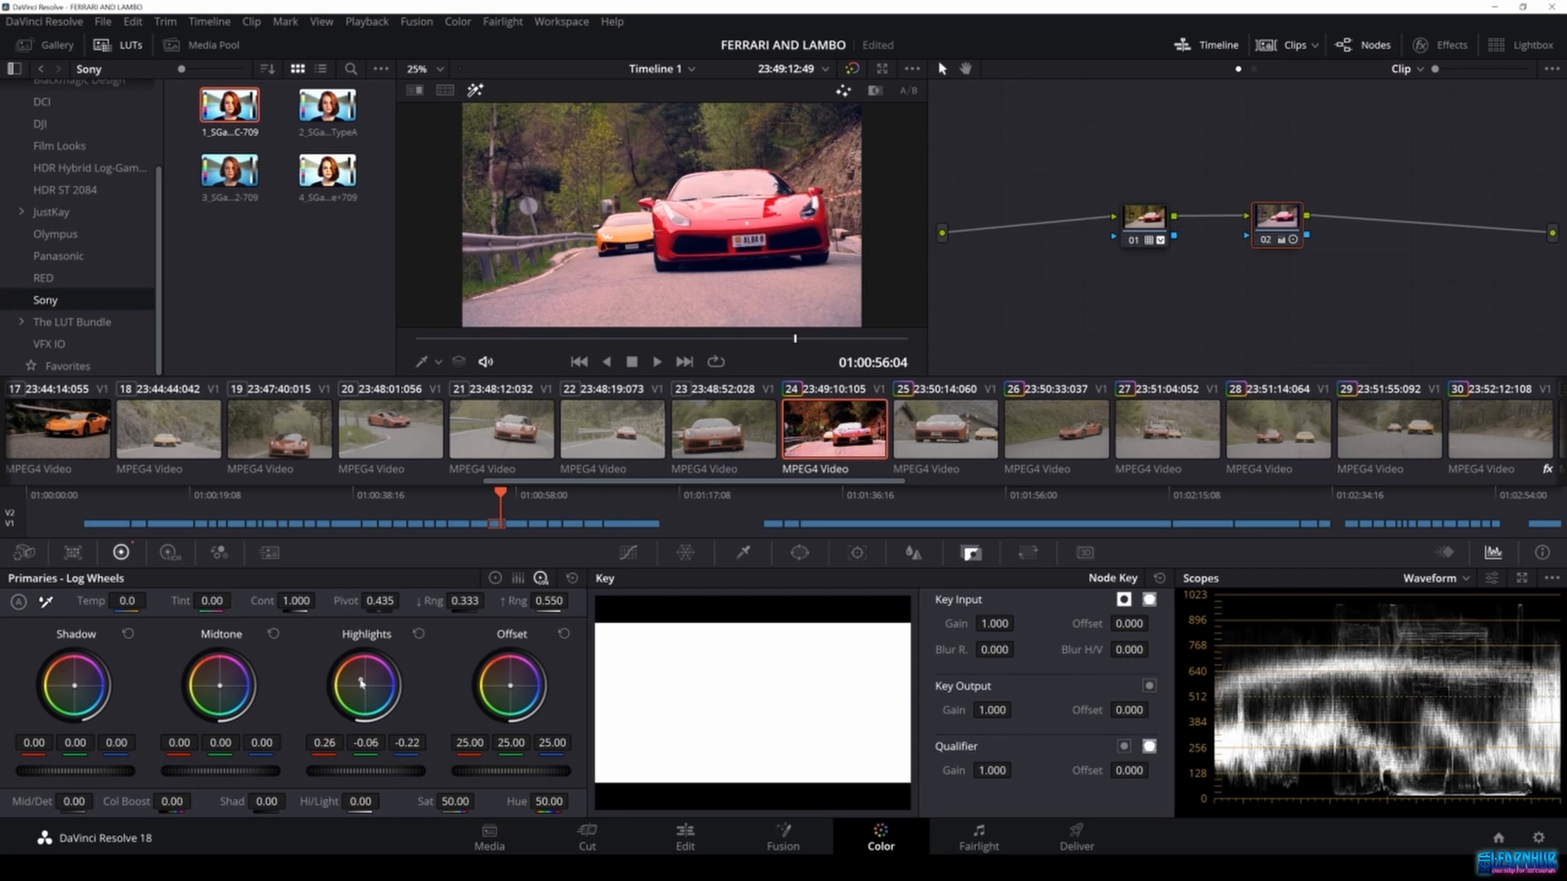
pyautogui.hotkey('ctrl', 'z')
pyautogui.hotkey('ctrl', 'z')
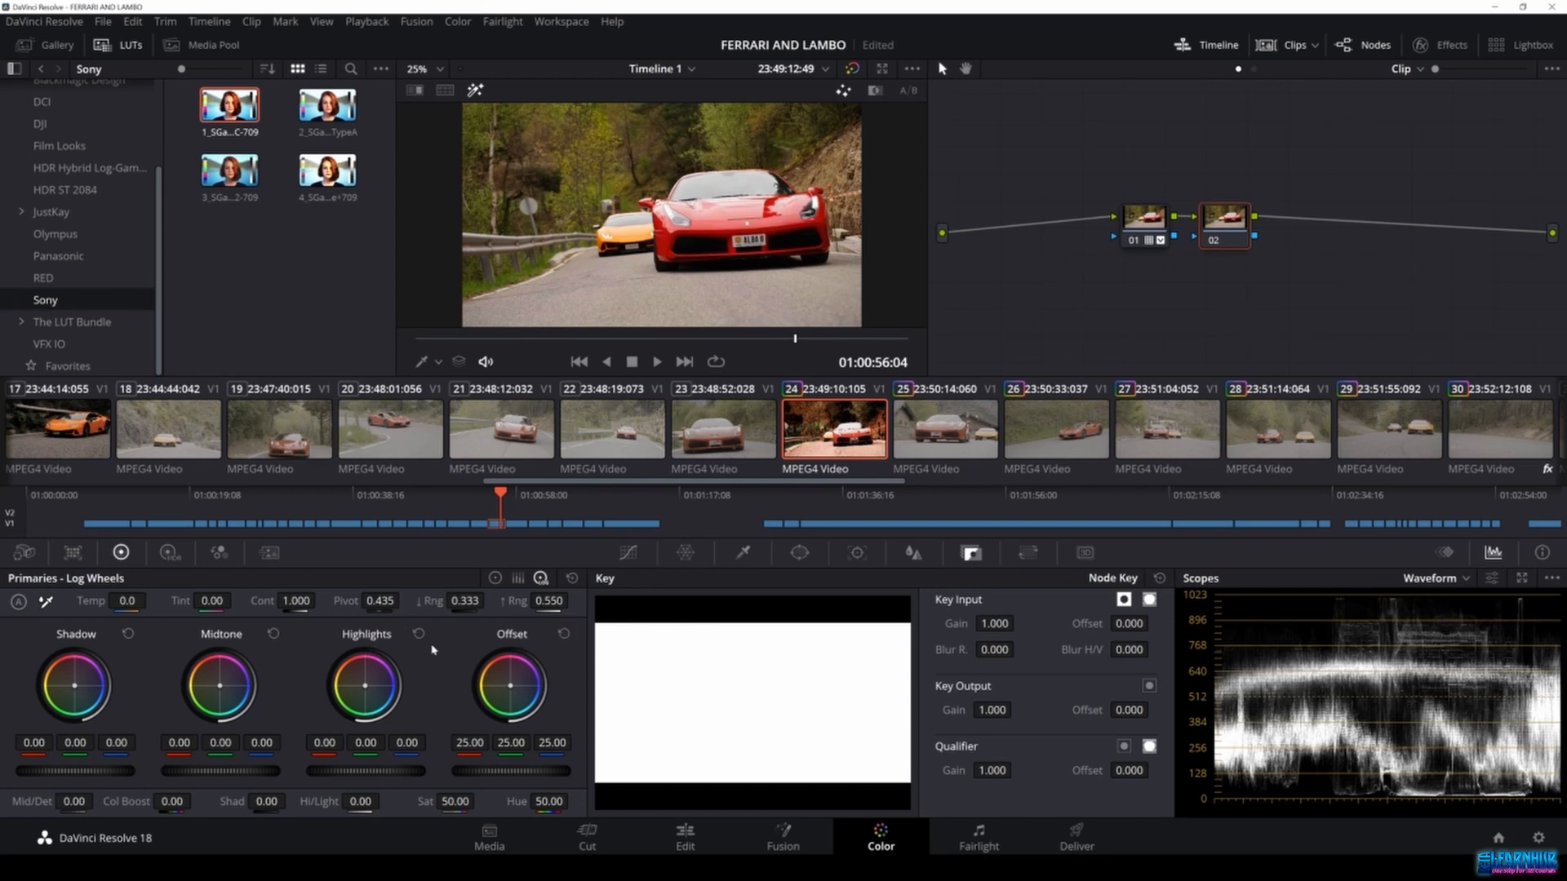
# Try a strong red-orange Highlights tint of 0.84, 0.06, -0.16 on node 02 and reset the Highlights wheel.
pyautogui.click(128, 634)
pyautogui.click(276, 636)
pyautogui.moveTo(370, 694); pyautogui.dragTo(359, 674)
pyautogui.moveTo(330, 746); pyautogui.dragTo(367, 770)
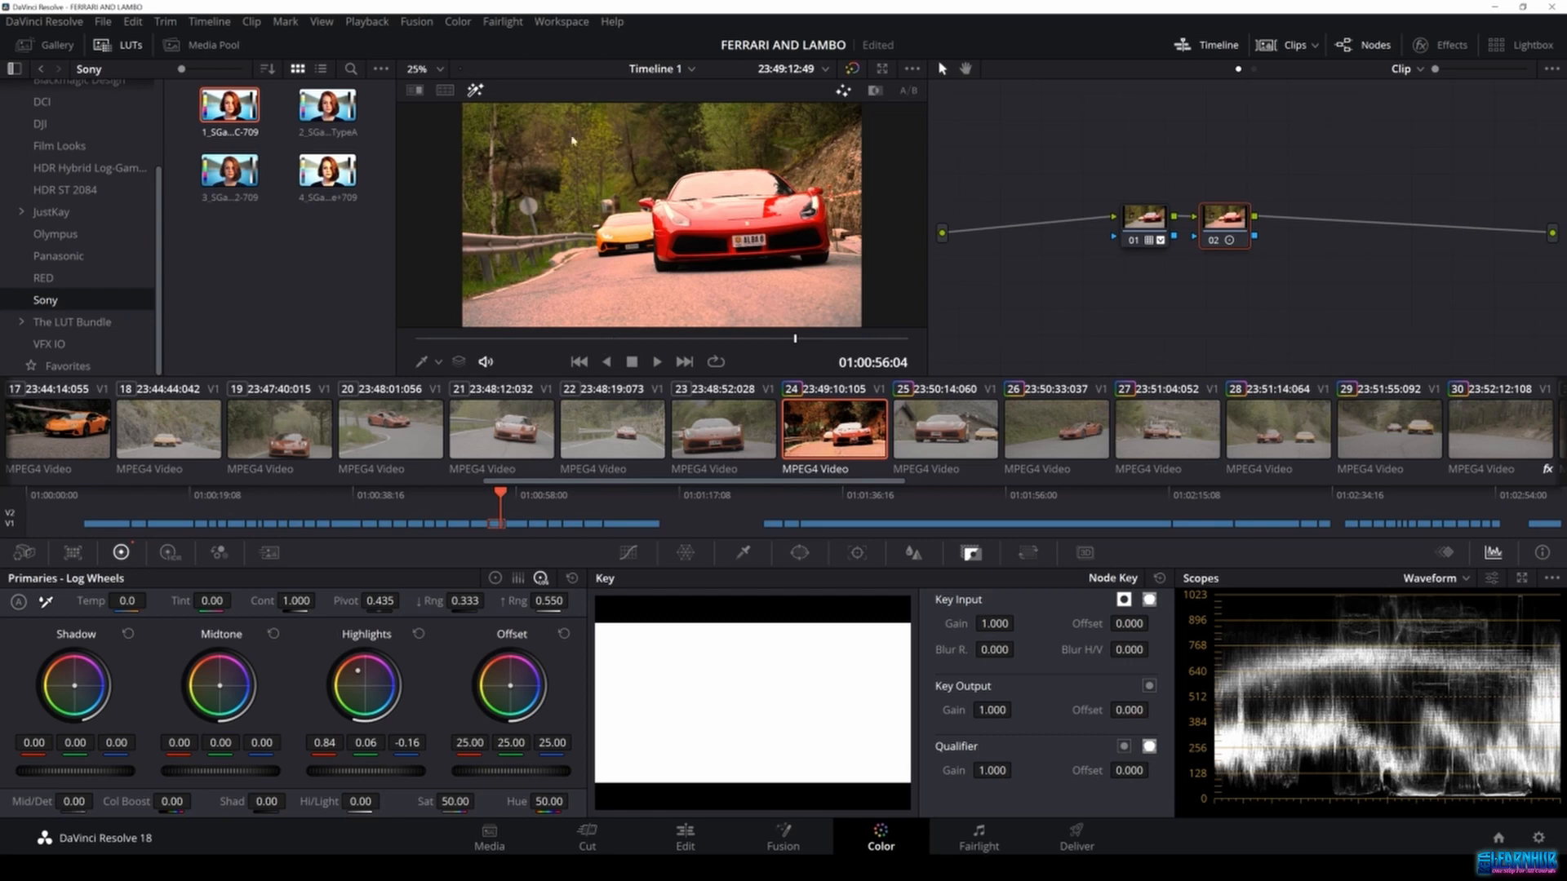
pyautogui.click(419, 636)
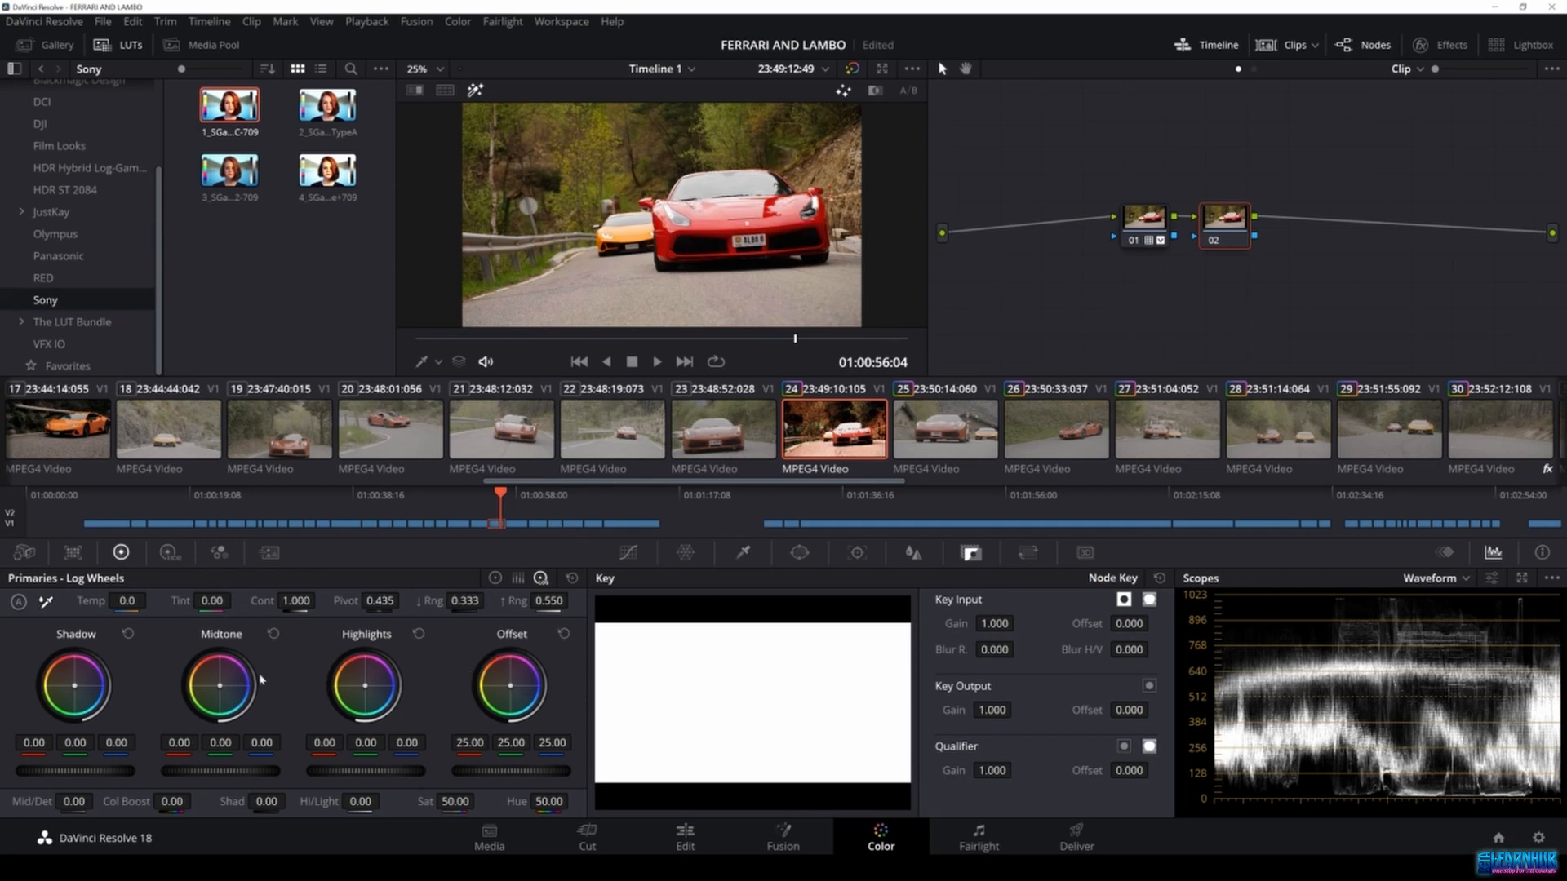
# Tint node 02's Shadow log wheel towards blue at -0.17, 0.01, 0.33 and hide the mini timeline for a larger viewer.
pyautogui.moveTo(82, 692); pyautogui.dragTo(90, 696)
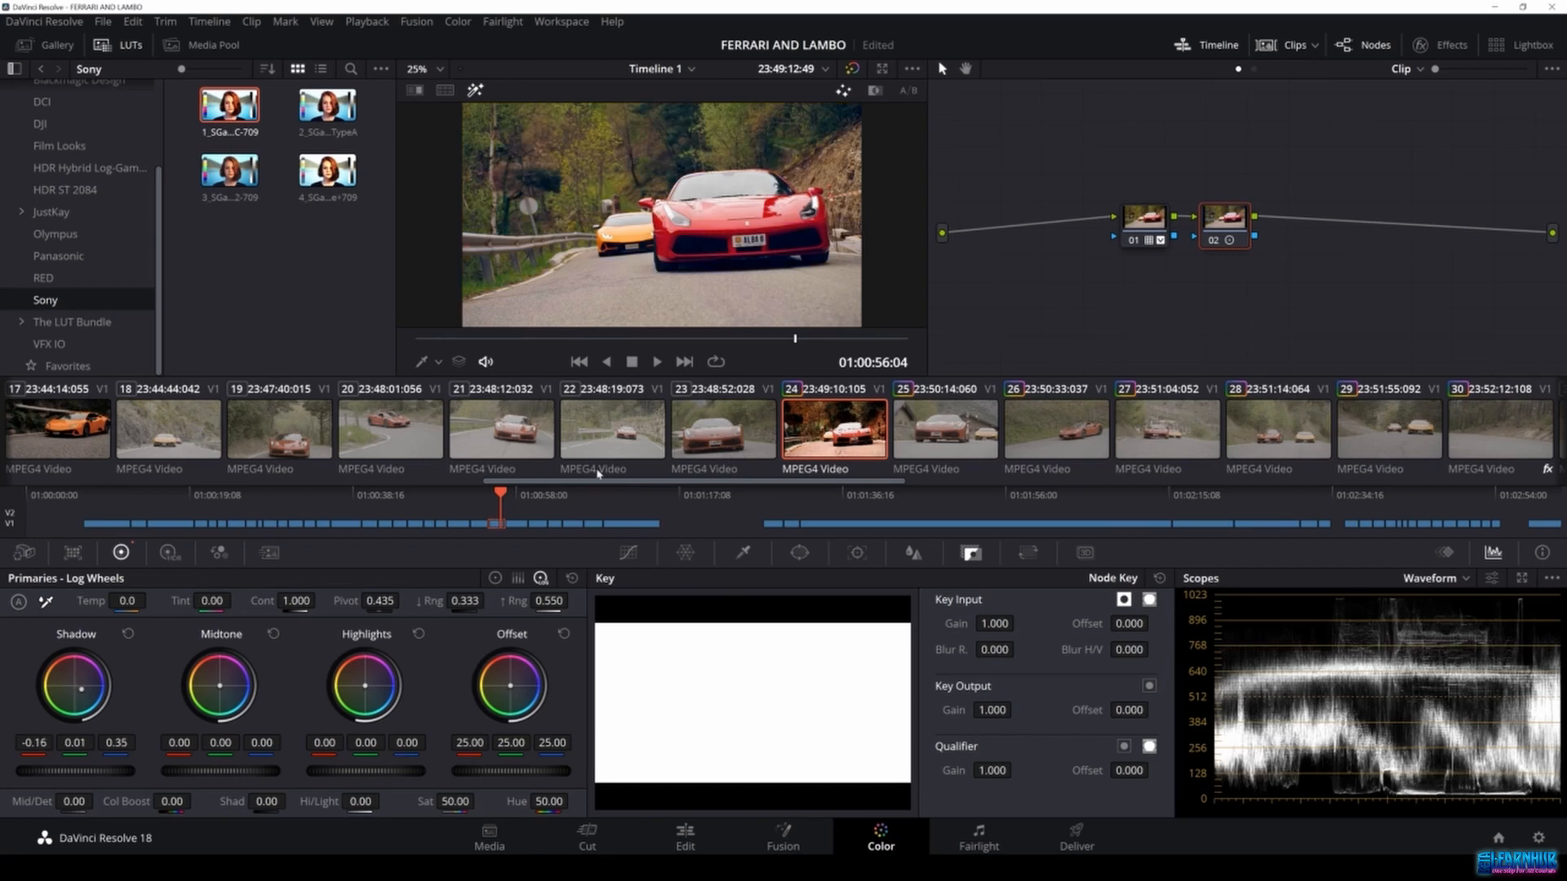
pyautogui.click(1215, 45)
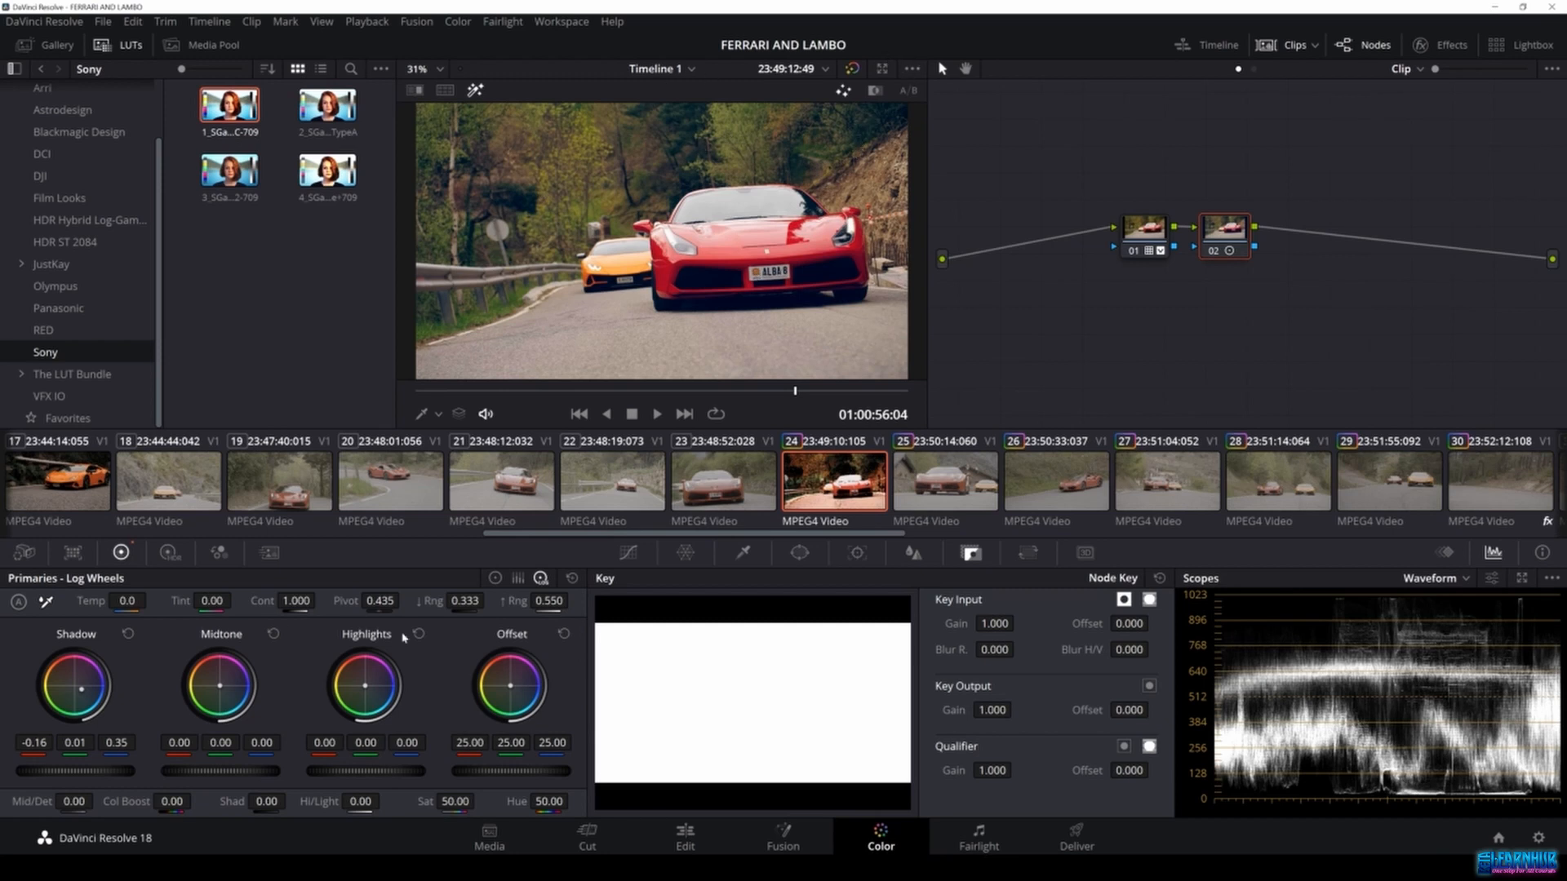
pyautogui.moveTo(81, 689); pyautogui.dragTo(83, 692)
# Warm node 02's Highlights to 0.19, -0.05, -0.06 and Midtone to 0.06, -0.02, -0.00, and check an earlier frame of the clip.
pyautogui.moveTo(362, 686); pyautogui.dragTo(363, 681)
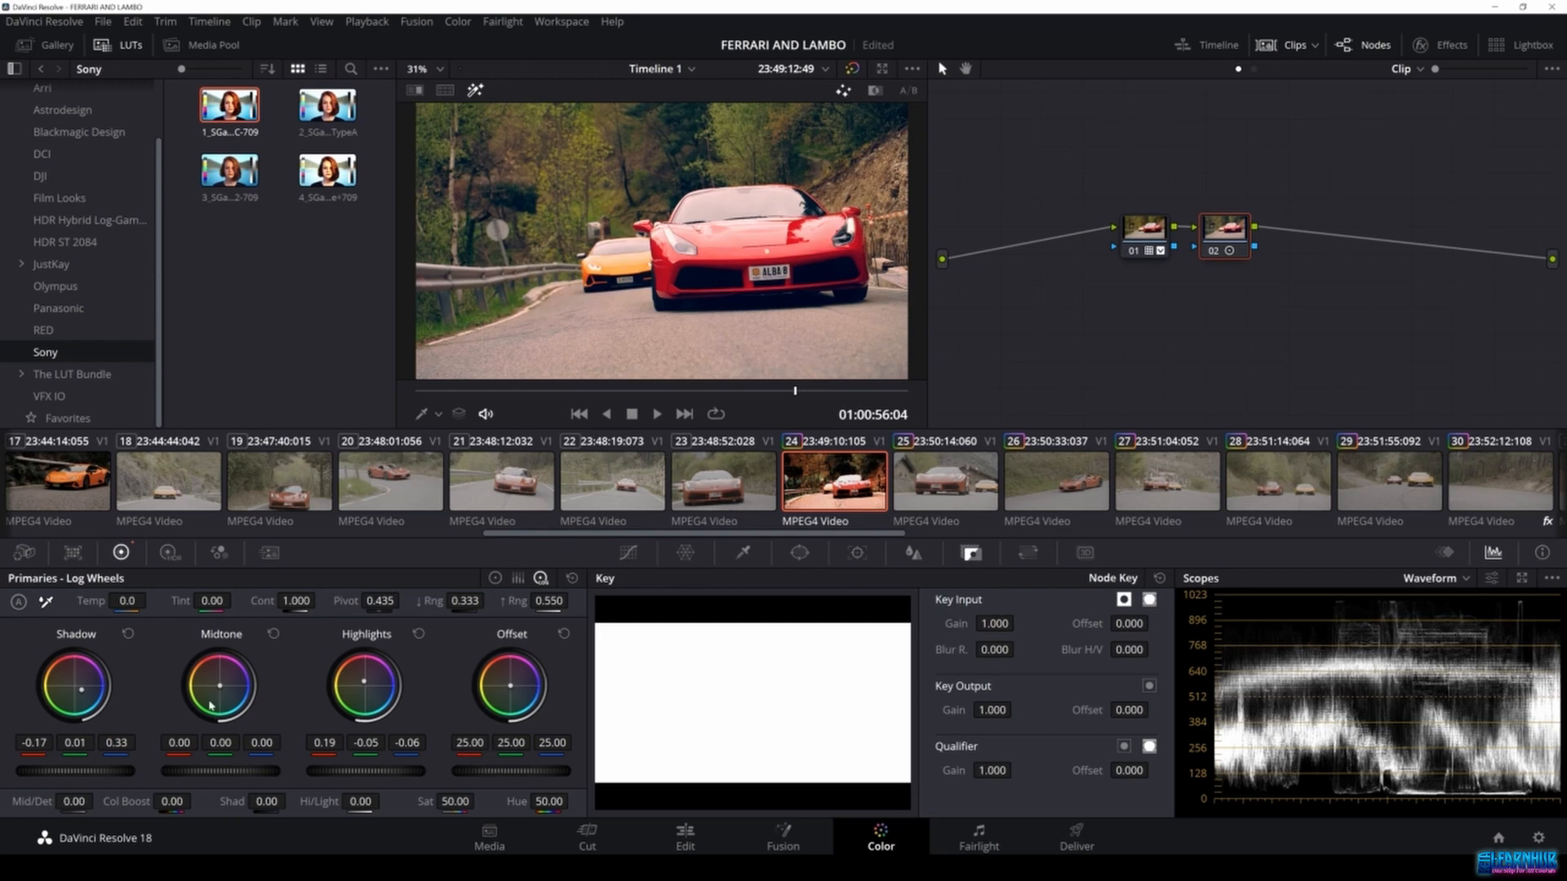
pyautogui.moveTo(211, 705); pyautogui.dragTo(211, 699)
pyautogui.moveTo(795, 391); pyautogui.dragTo(653, 391)
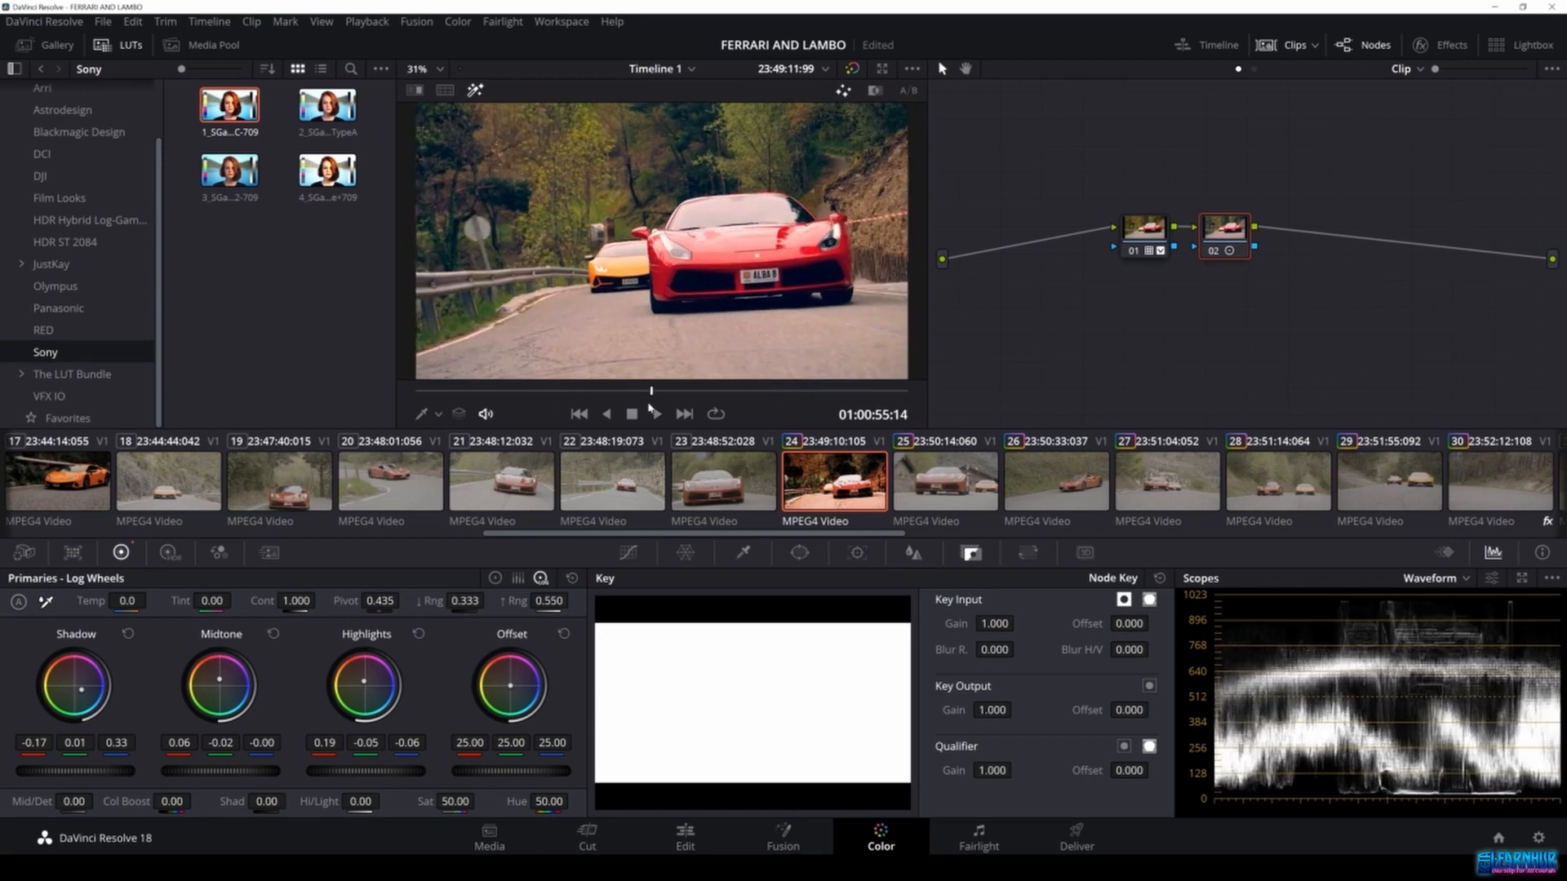
# Shape node 02's custom curve with all channels linked into an S, anchoring the shadows and raising the highlights.
pyautogui.click(630, 553)
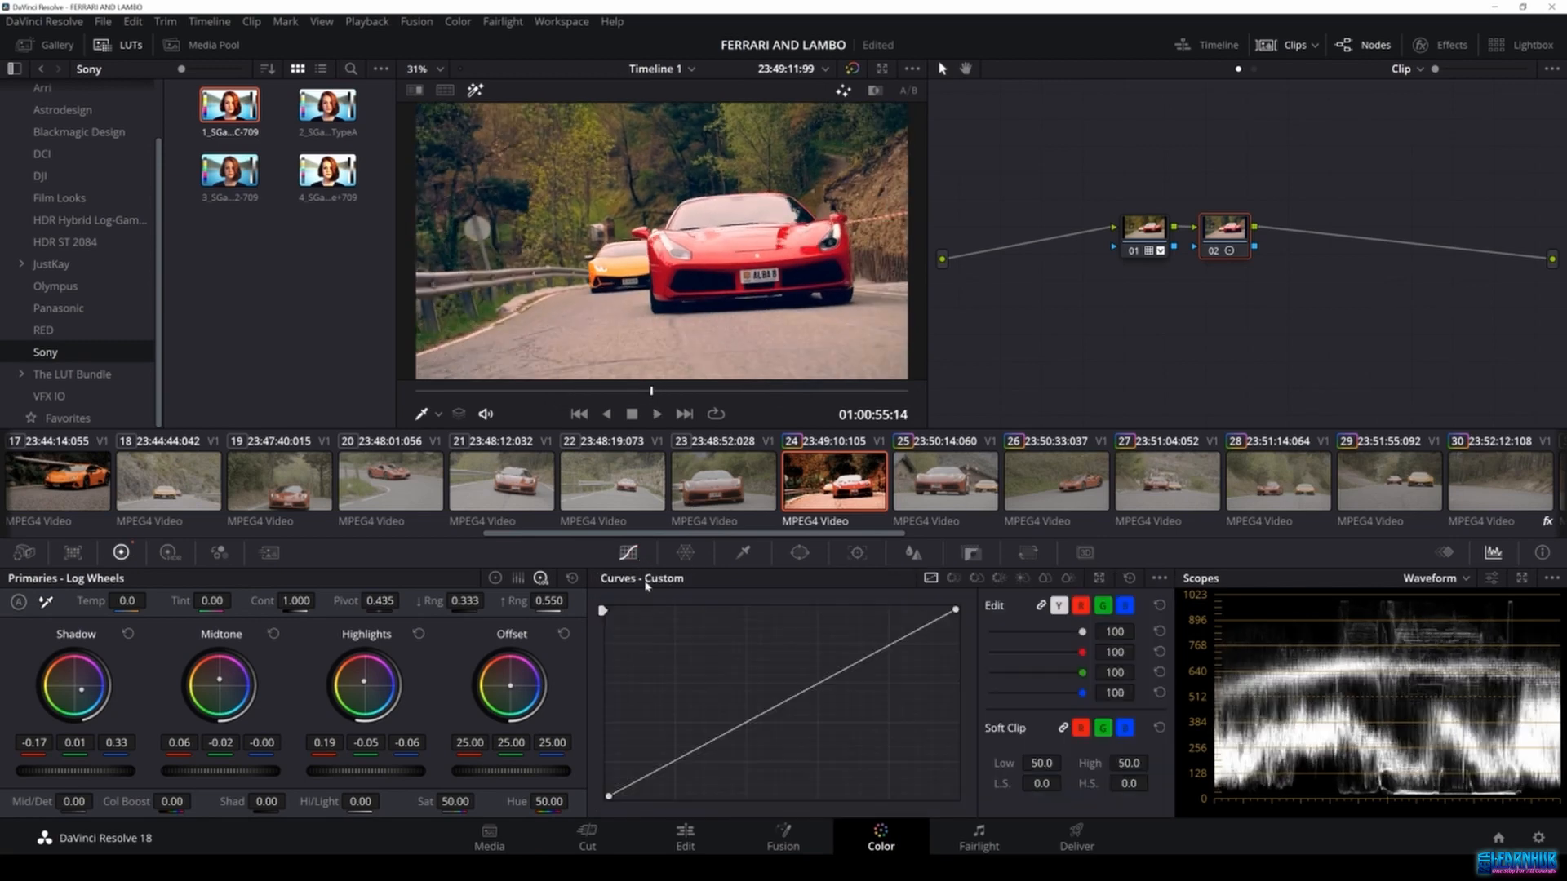
pyautogui.click(670, 771)
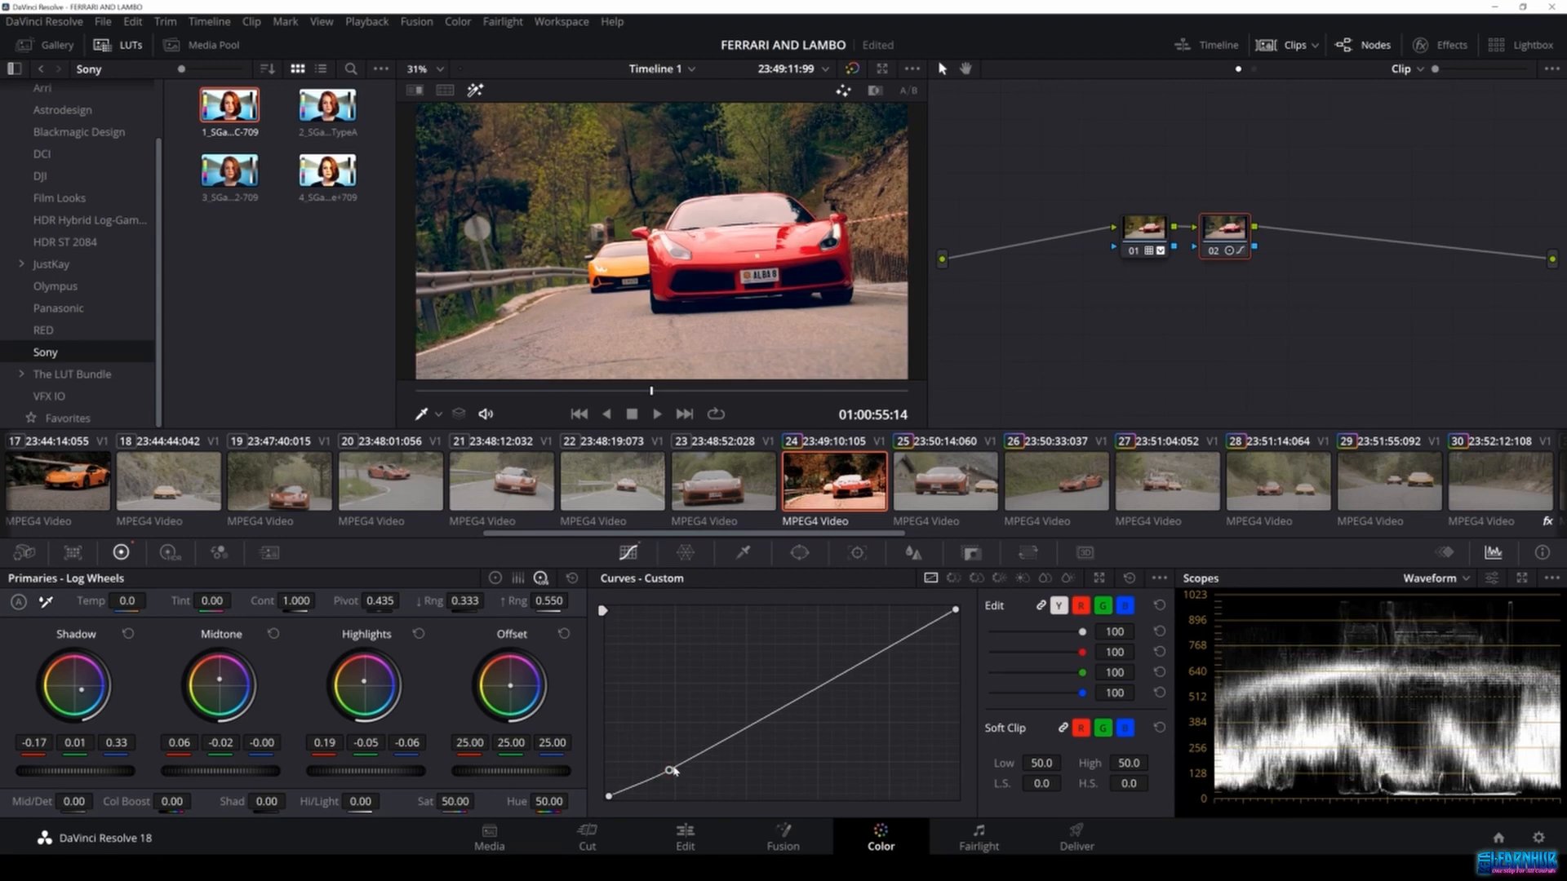
pyautogui.moveTo(856, 667); pyautogui.dragTo(858, 650)
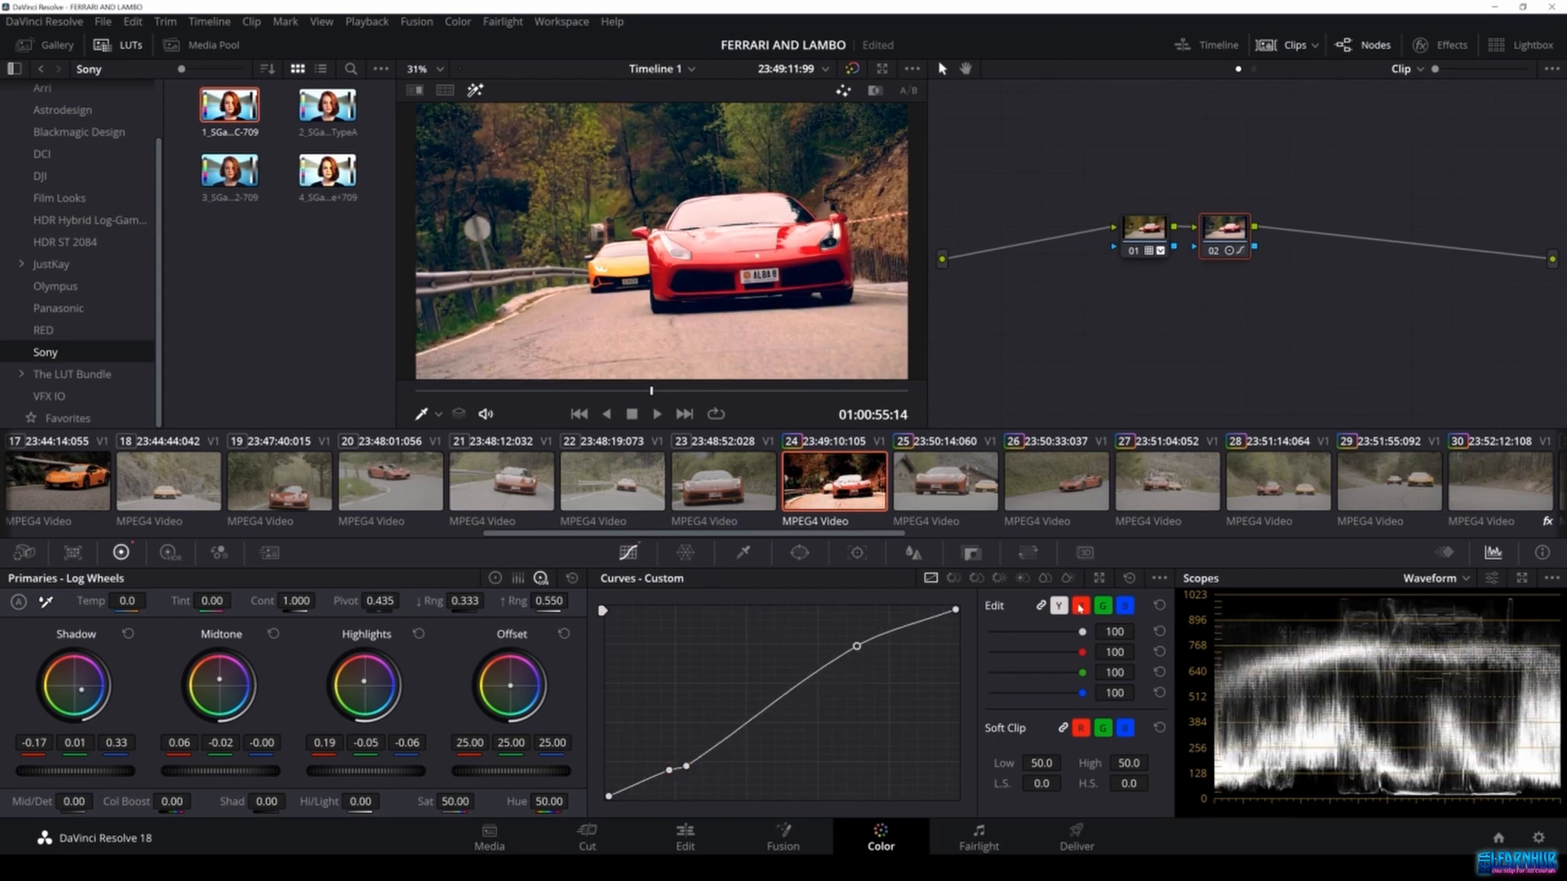
# Lower the highlights and slightly lift the shadows on node 02's red channel curve alone.
pyautogui.click(1080, 606)
pyautogui.moveTo(867, 639); pyautogui.dragTo(849, 687)
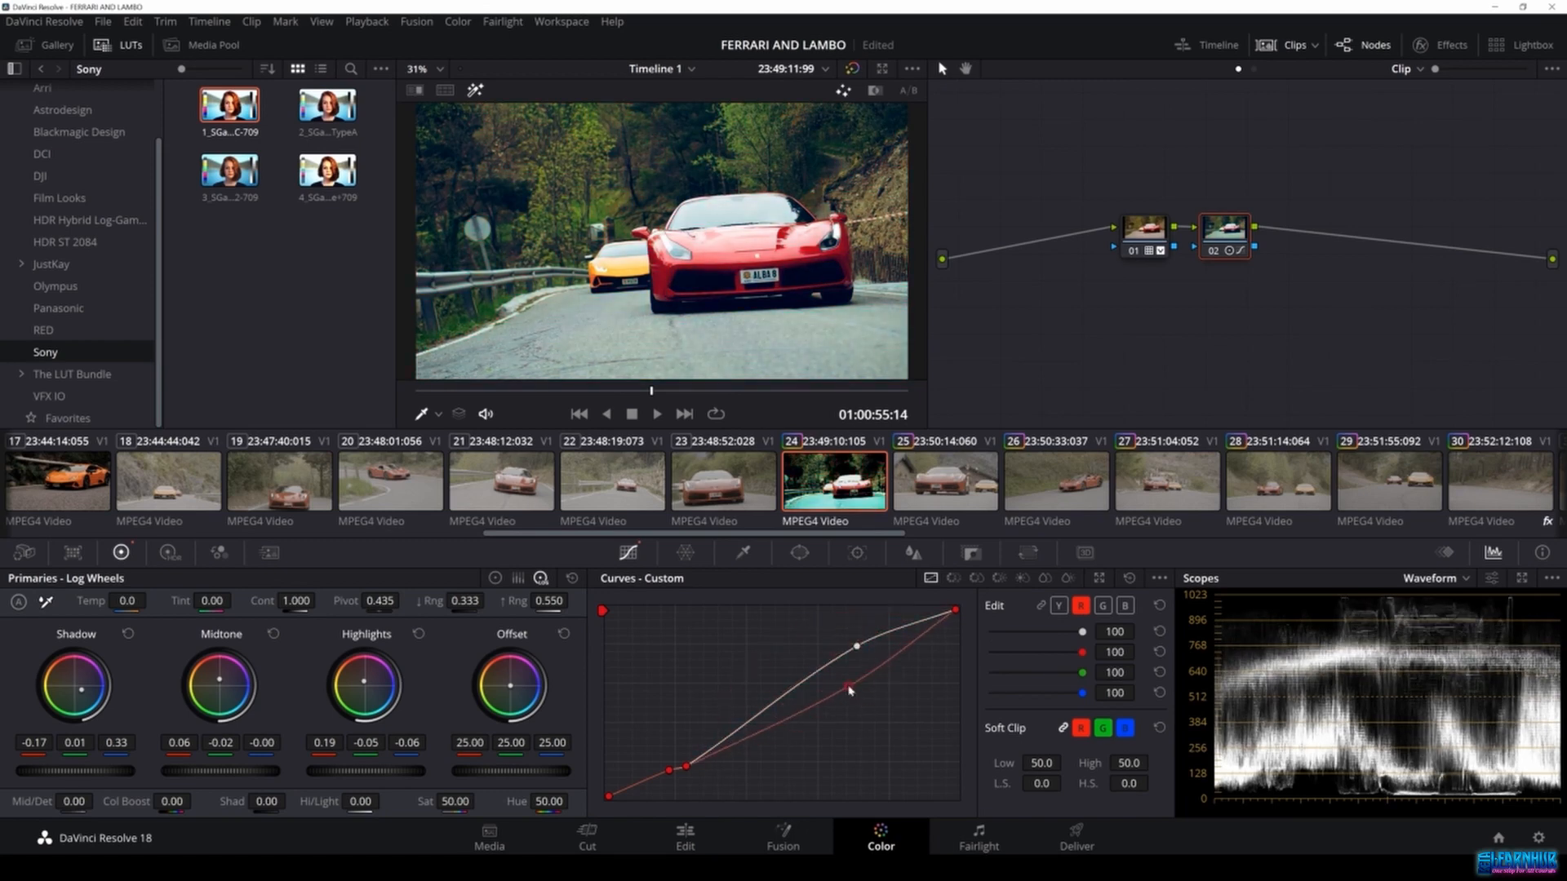
pyautogui.moveTo(668, 769); pyautogui.dragTo(666, 762)
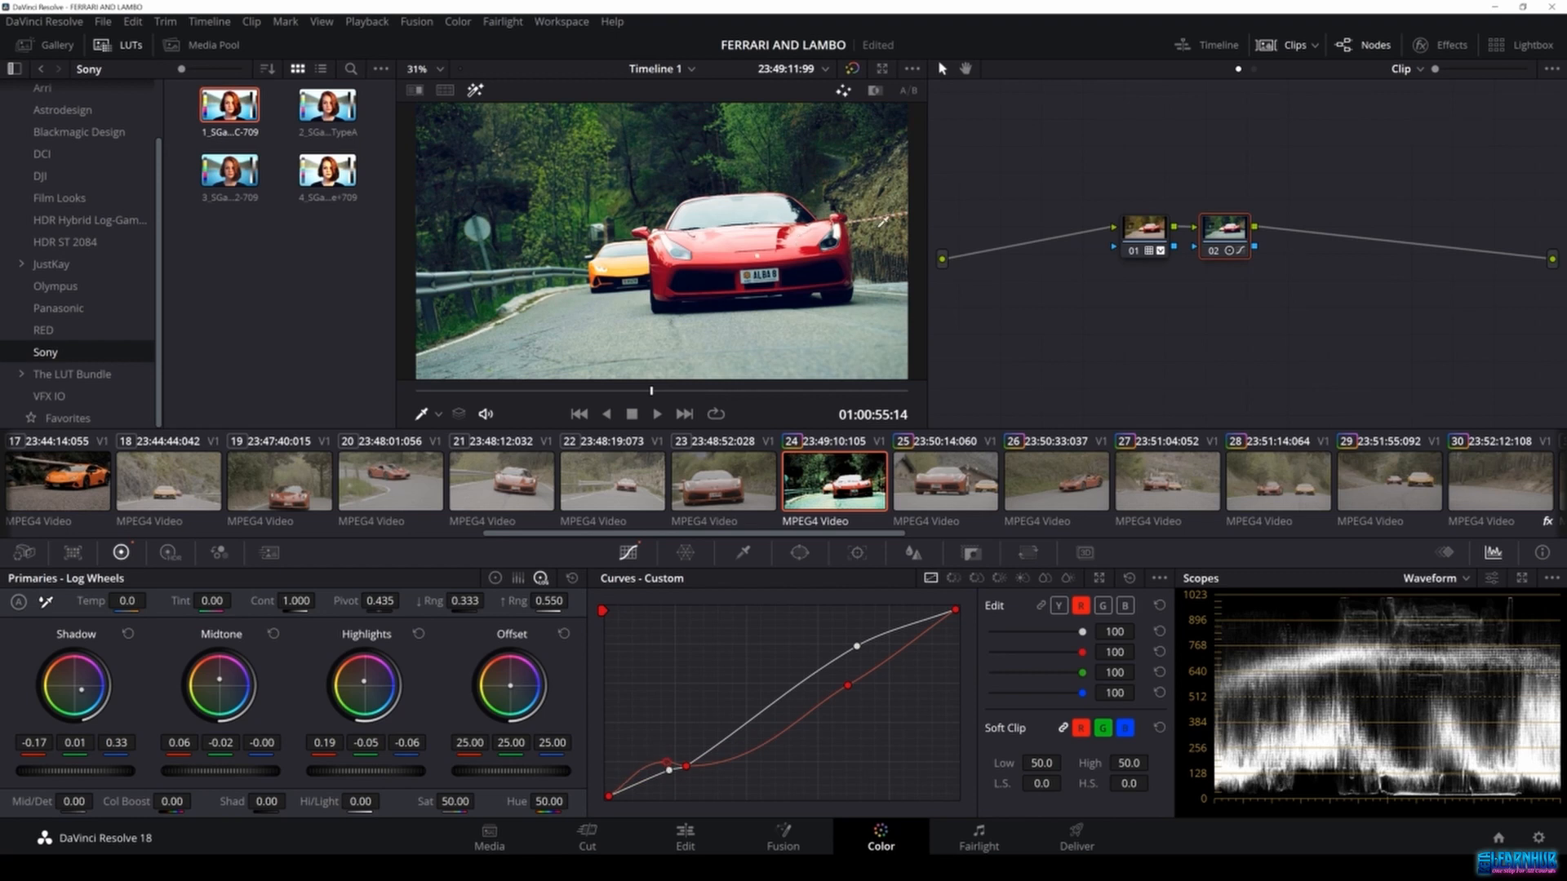
# Lower the highlights slightly on node 02's green channel curve alone and save the project.
pyautogui.click(1102, 605)
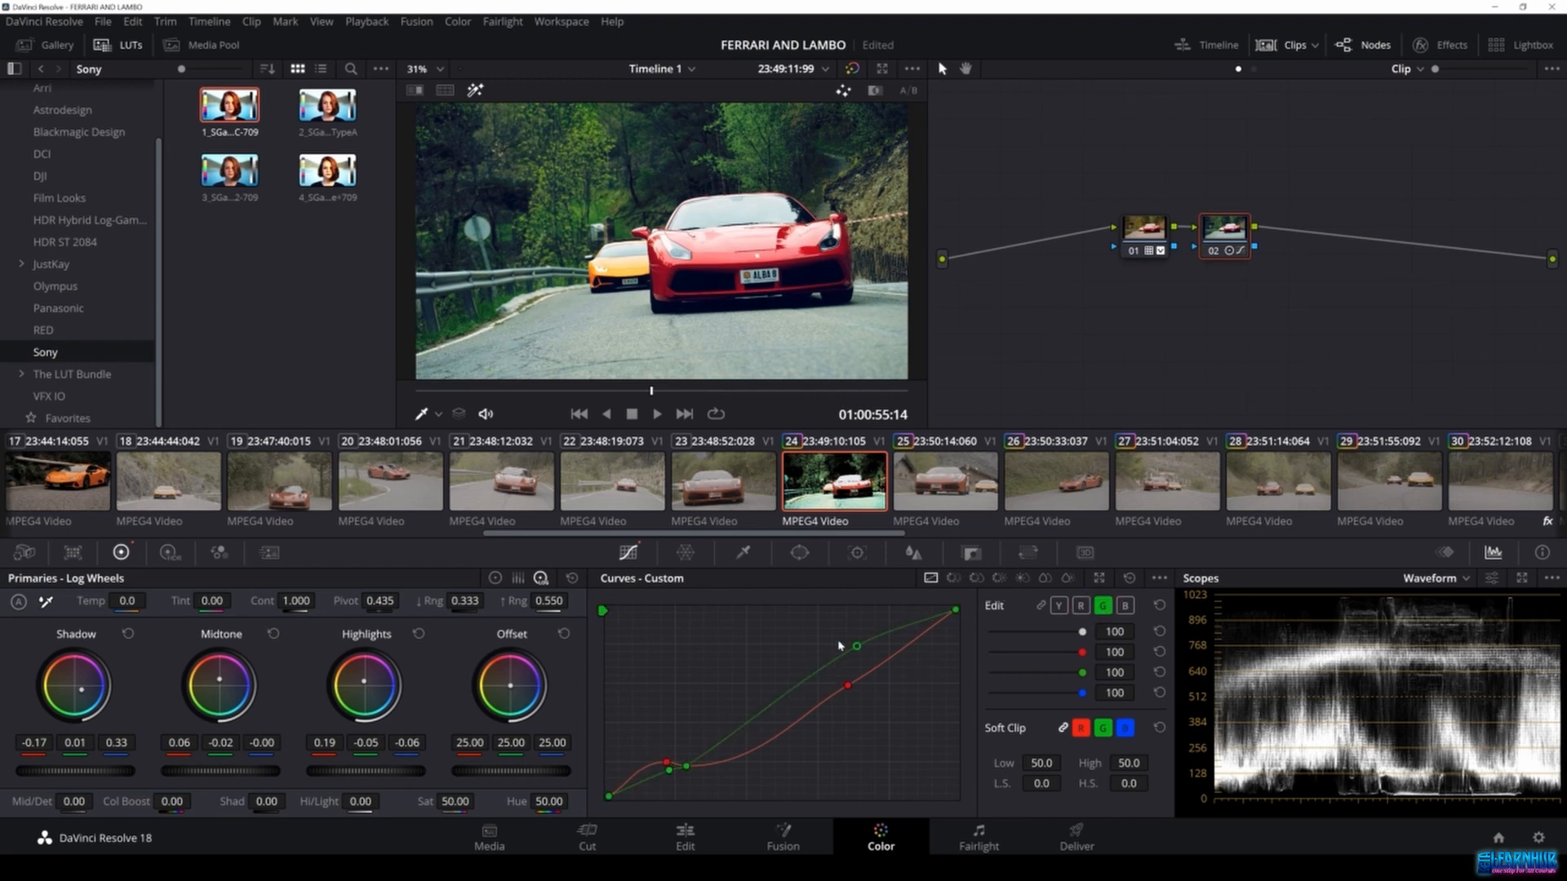
pyautogui.click(854, 665)
pyautogui.moveTo(856, 670)
pyautogui.mouseDown()
pyautogui.moveTo(870, 646)
pyautogui.moveTo(851, 644)
pyautogui.moveTo(855, 660)
pyautogui.mouseUp()
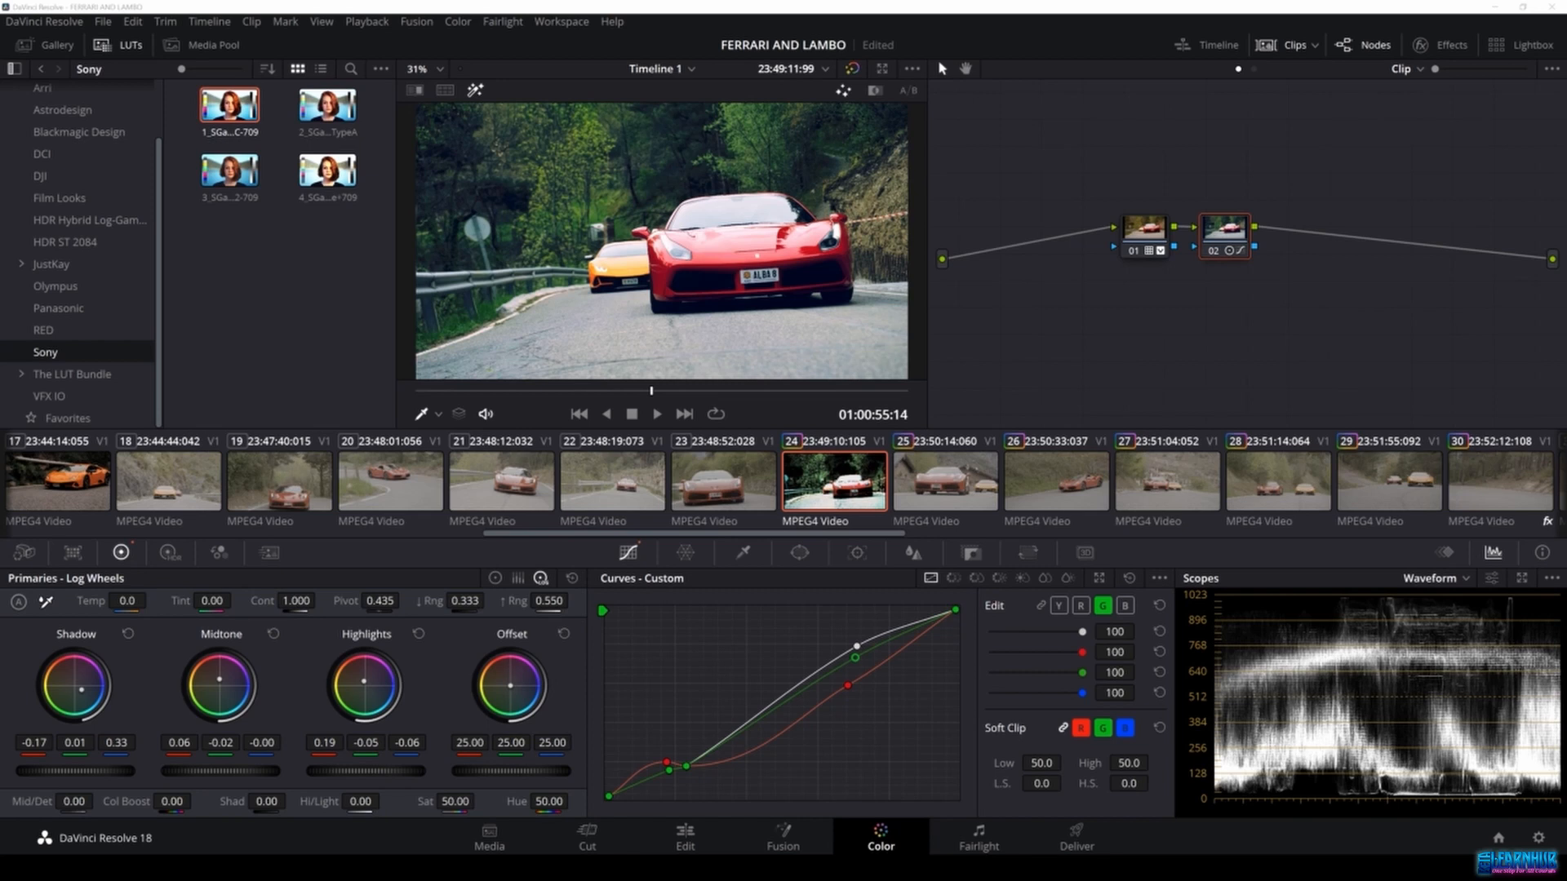
pyautogui.hotkey('ctrl', 's')
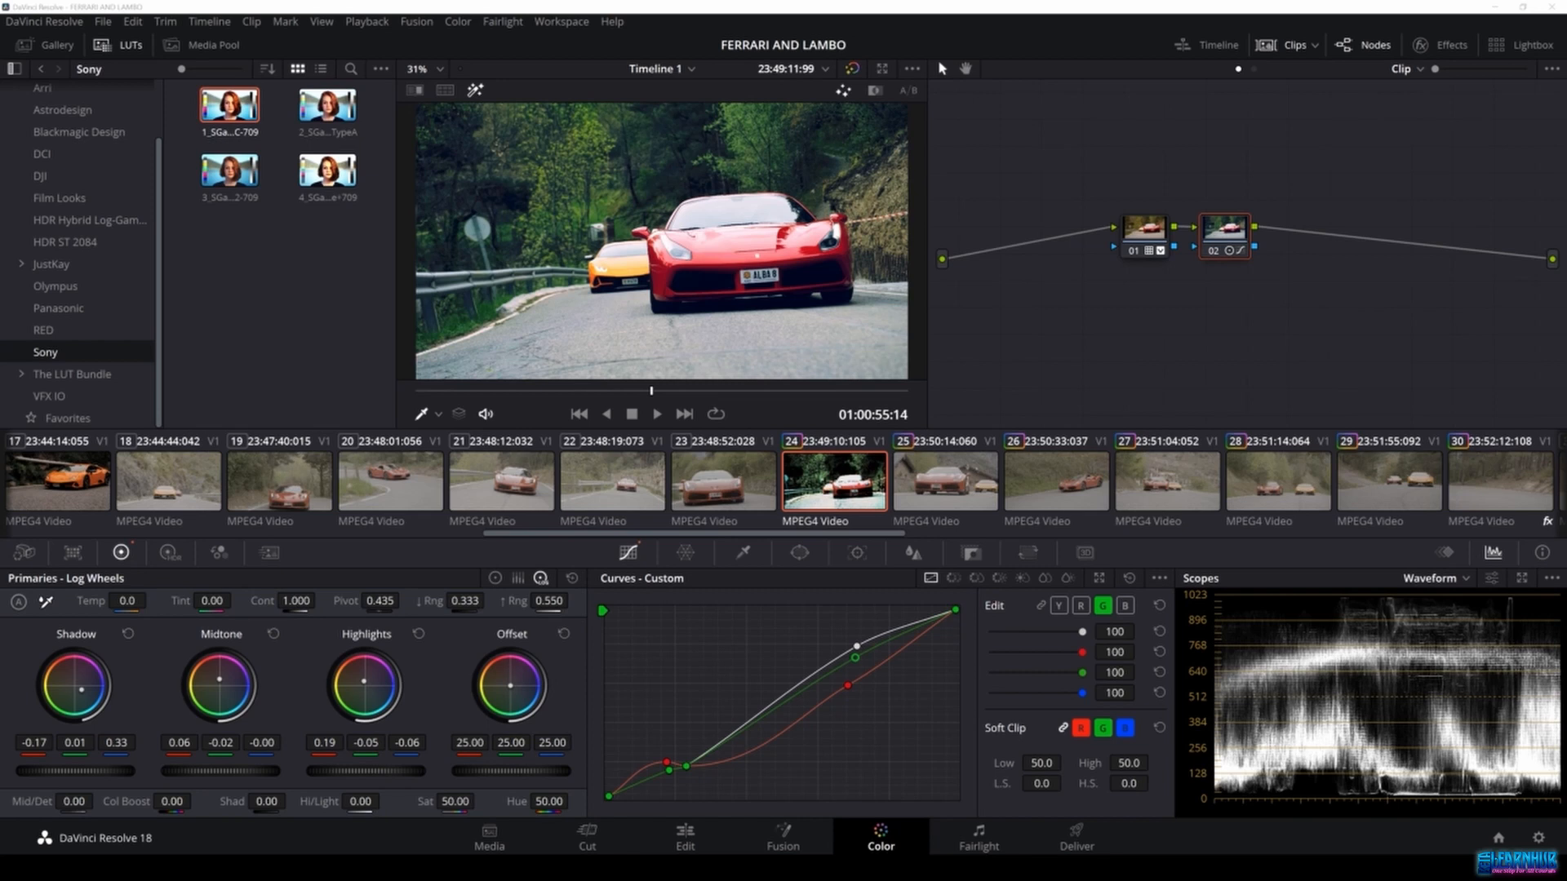